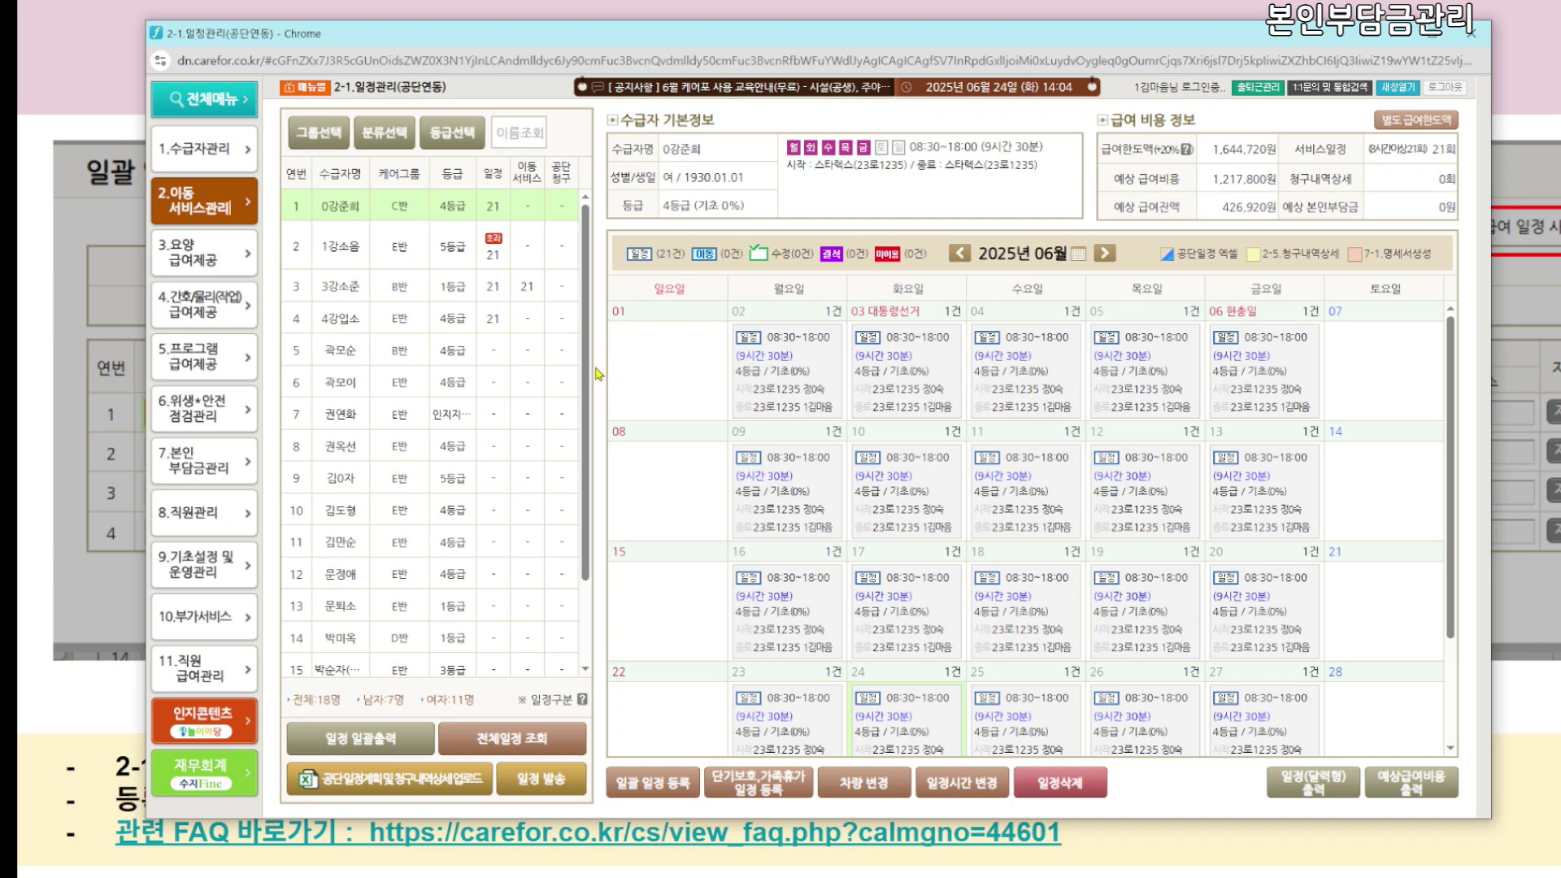
# Open the June 2025 schedule of the 인지지원등급 recipient in row 7 and check the registered grade
pyautogui.click(470, 357)
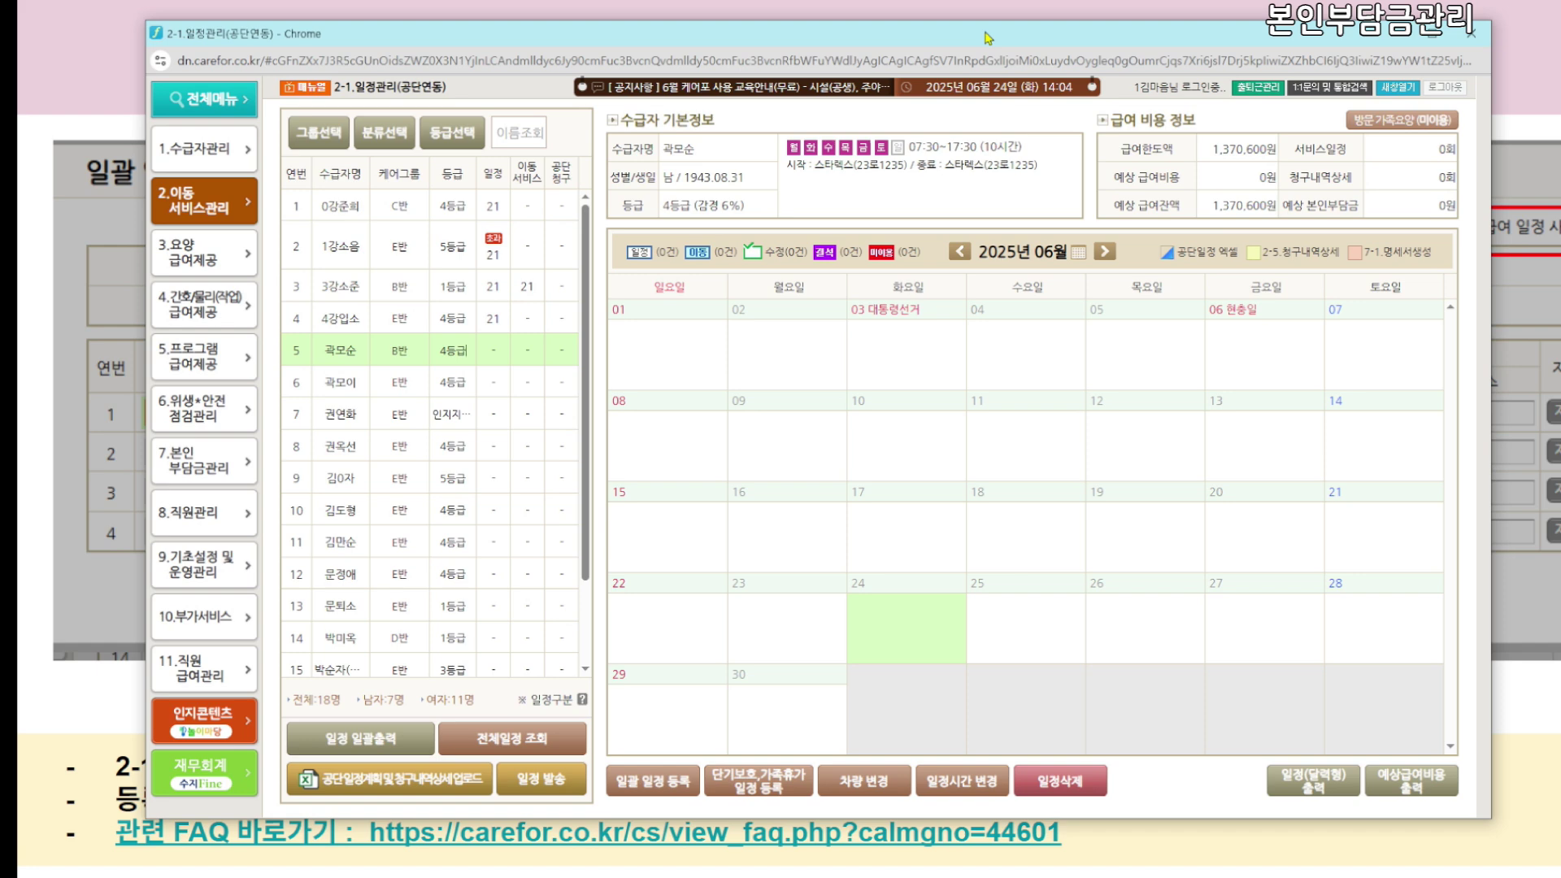
pyautogui.scroll(-3, 529, 456)
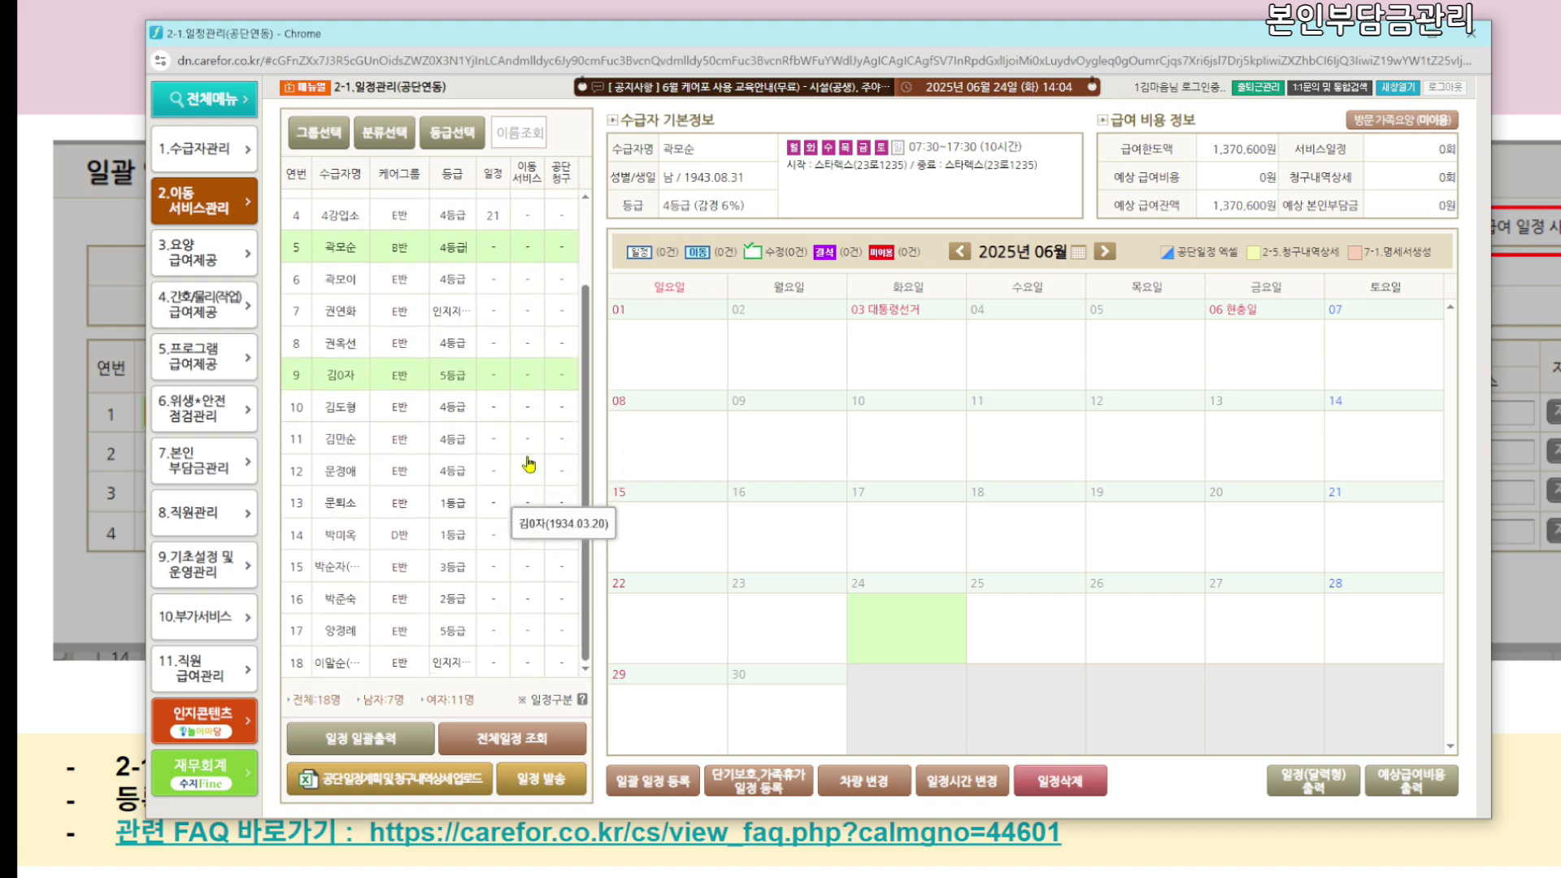
pyautogui.click(503, 323)
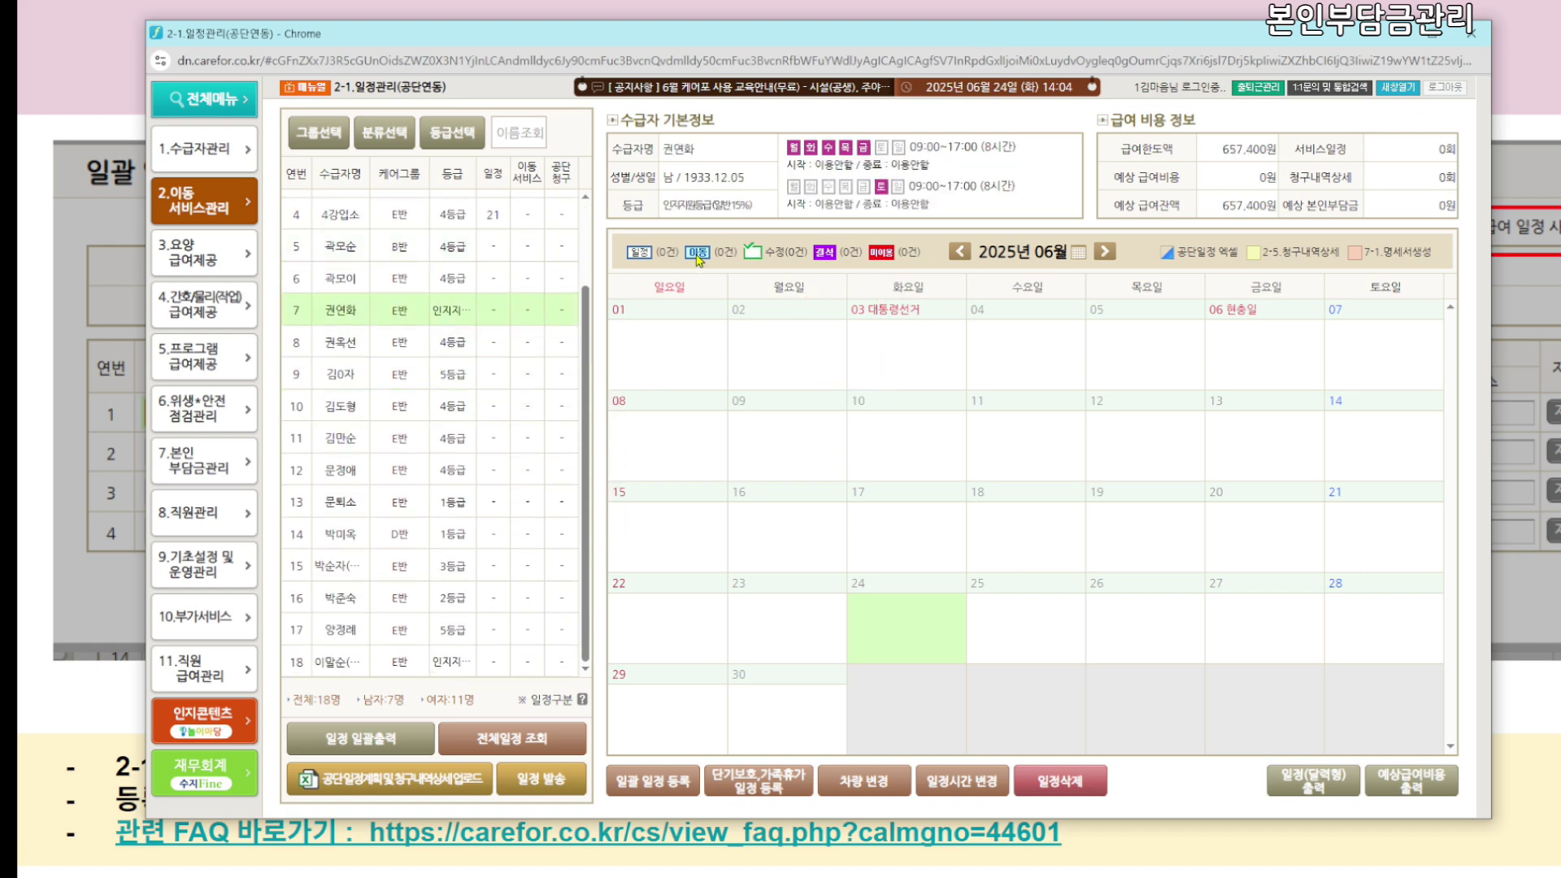
pyautogui.moveTo(662, 205); pyautogui.dragTo(764, 213)
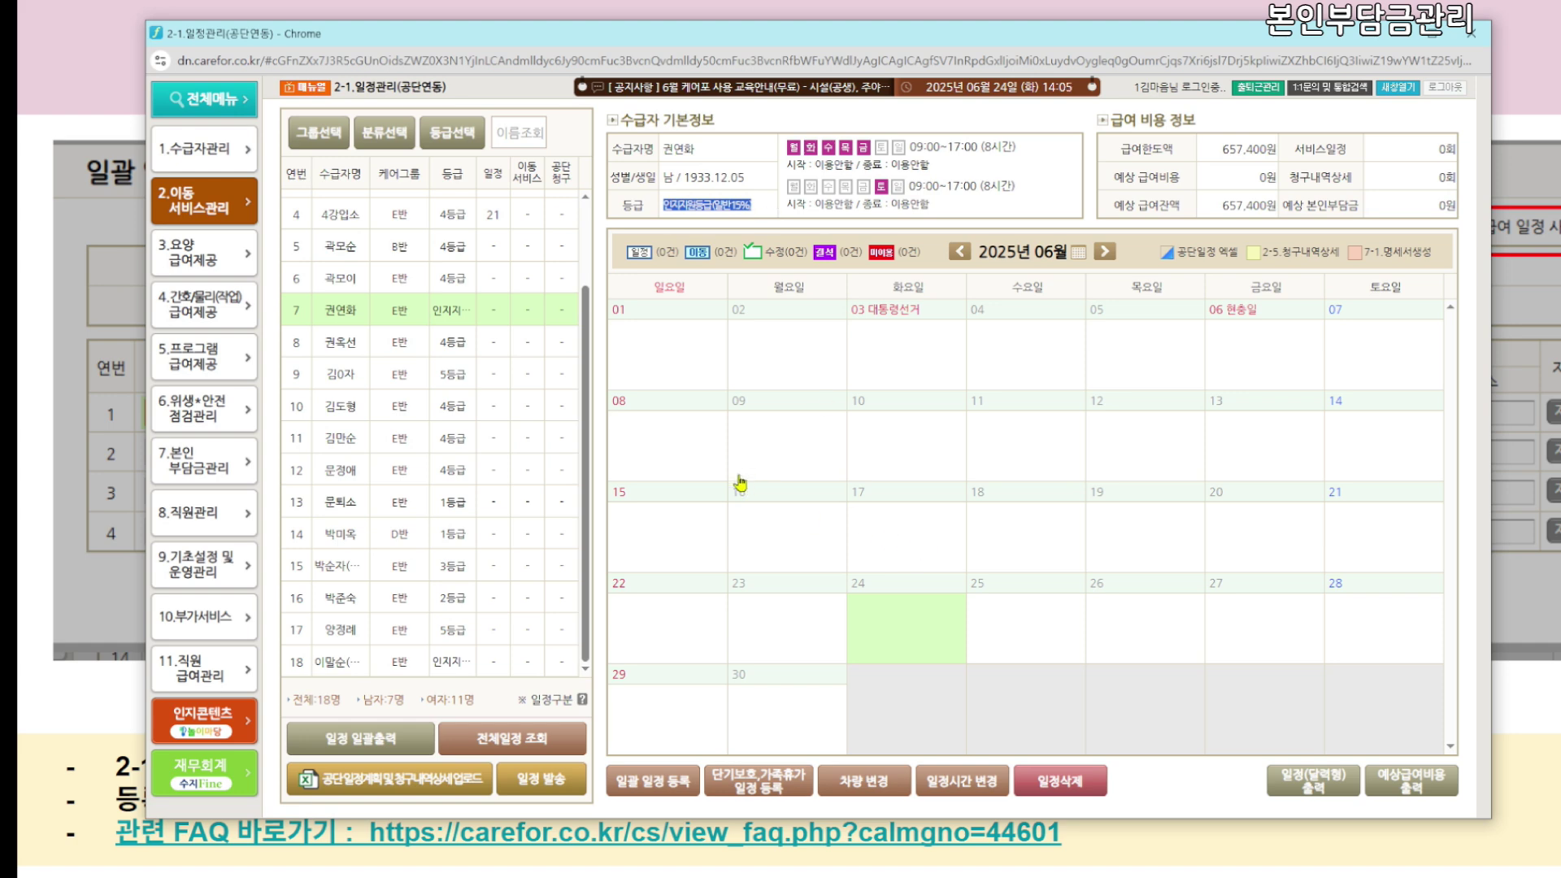
# Bulk-register the June 2025 schedule with Saturday moved into the first row, covering Monday to Saturday 09:00–17:00 without a vehicle
pyautogui.click(685, 777)
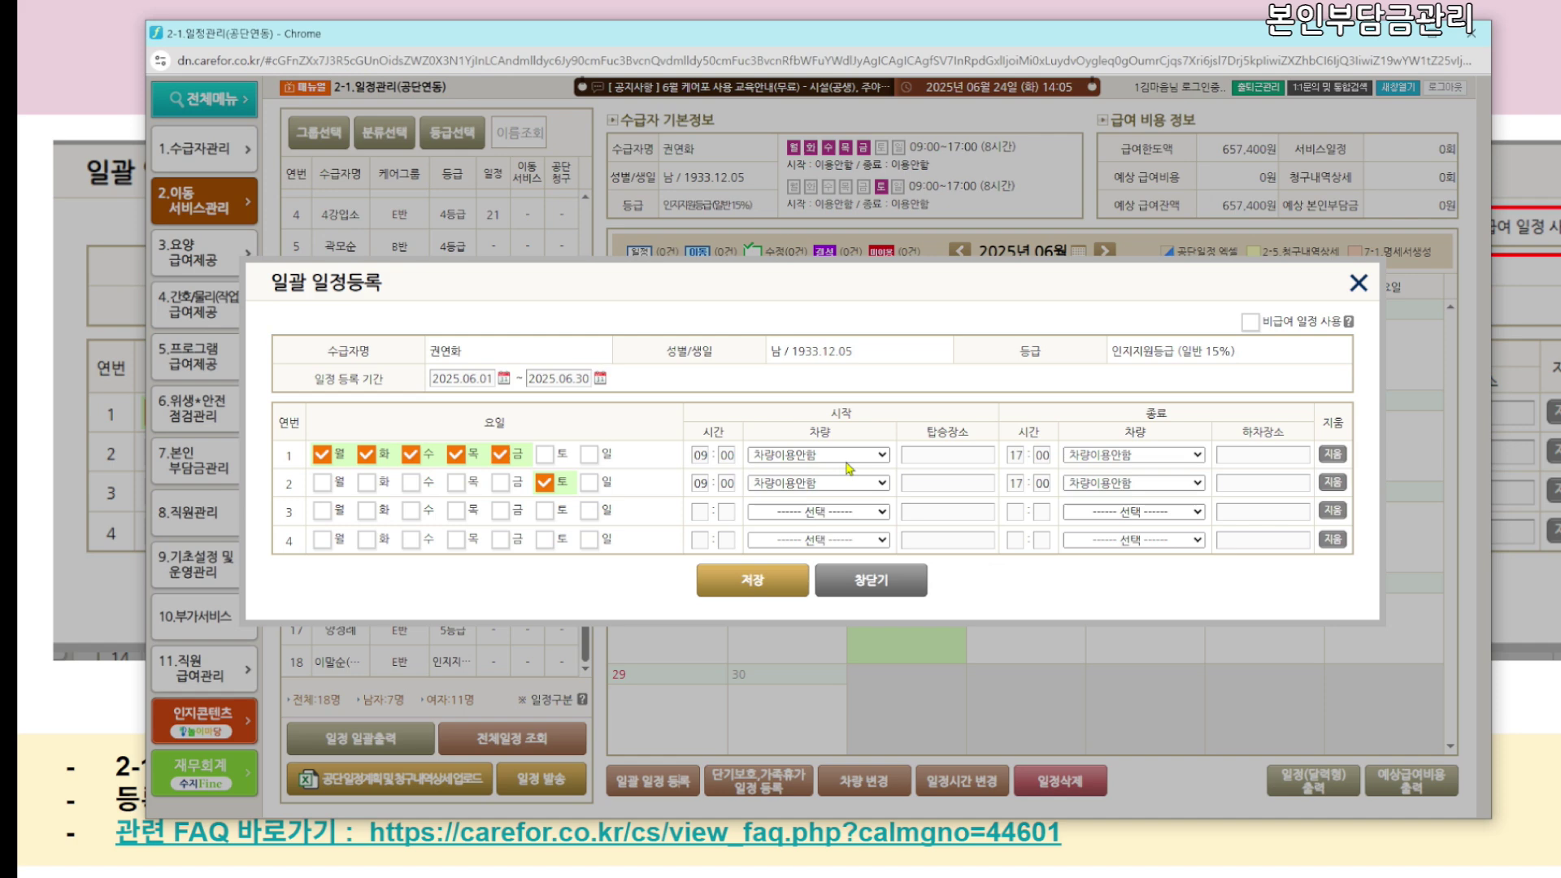
pyautogui.click(544, 454)
pyautogui.click(543, 484)
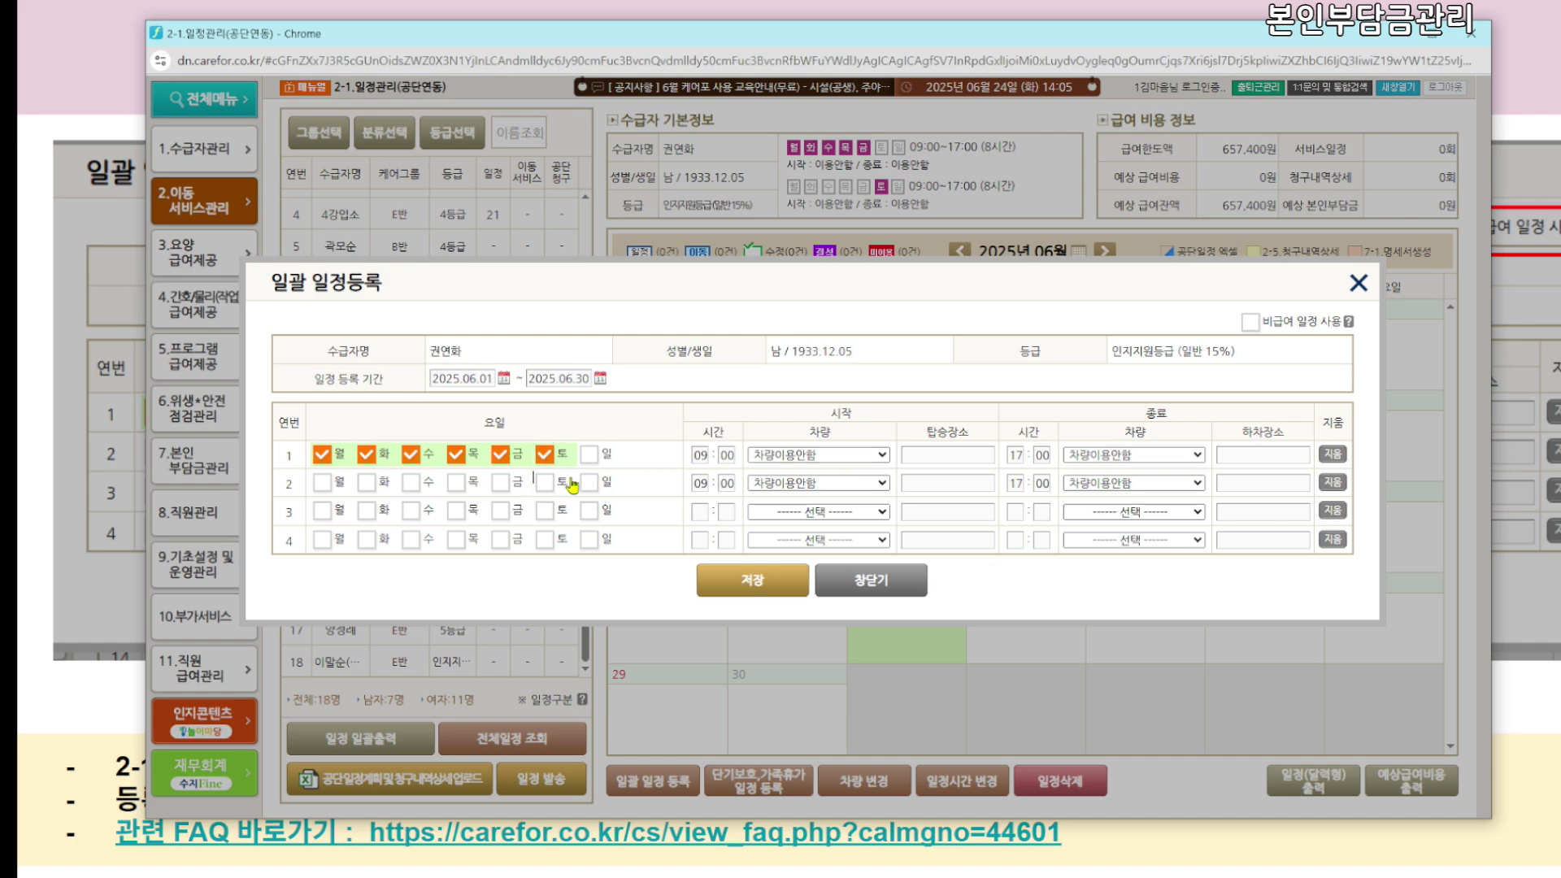
pyautogui.click(1017, 448)
pyautogui.click(771, 585)
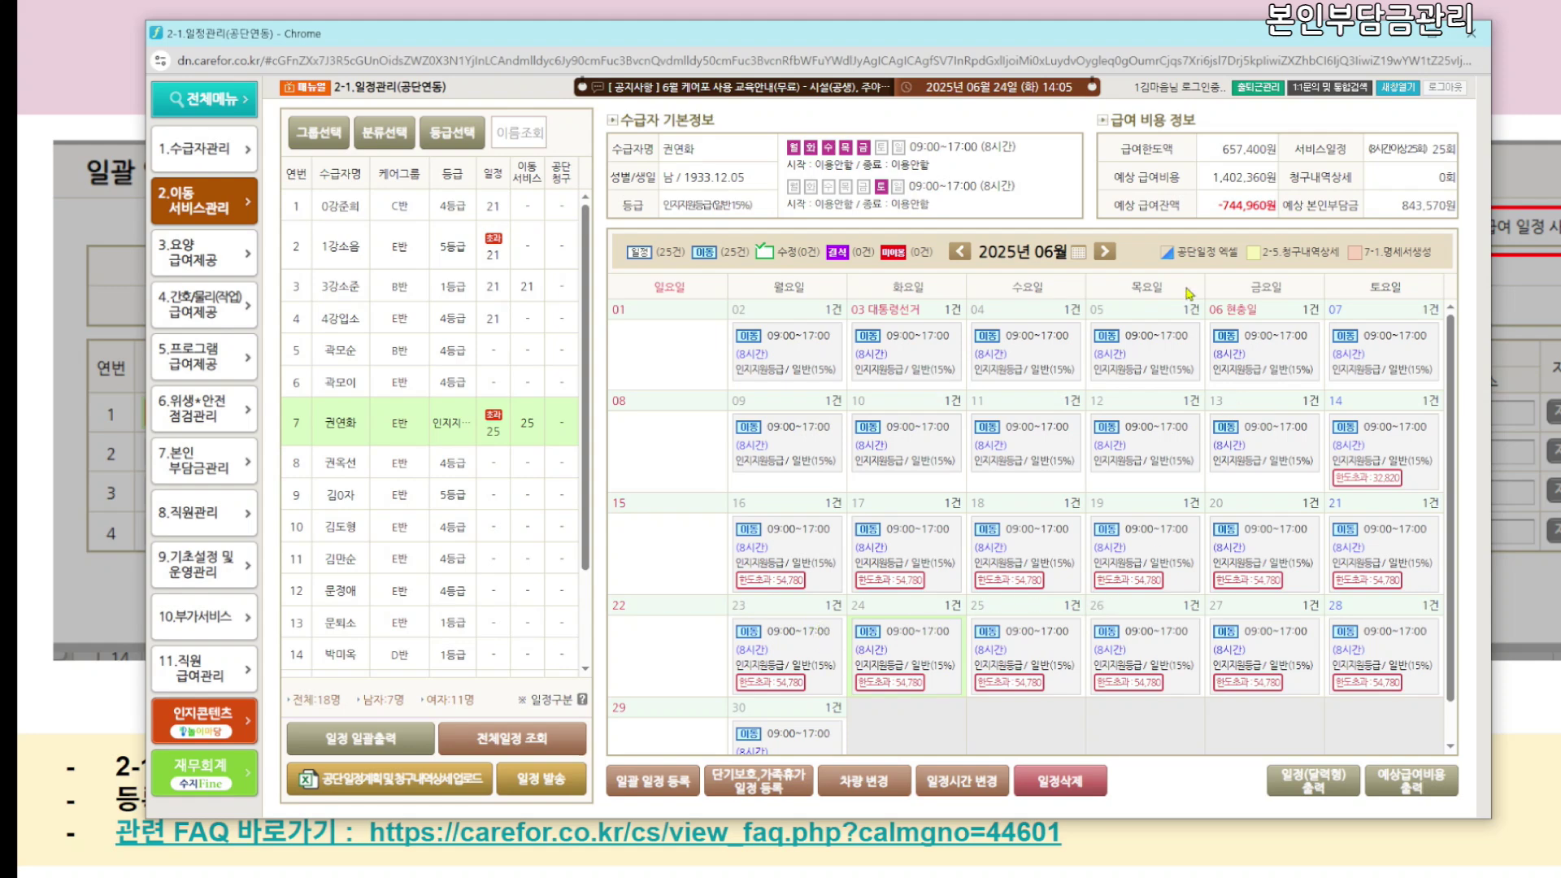
# Examine the recipient's grade, monthly benefit limit, expected balance and the over-limit amounts marked in the June calendar
pyautogui.moveTo(668, 203); pyautogui.dragTo(764, 215)
pyautogui.moveTo(1122, 151); pyautogui.dragTo(1260, 149)
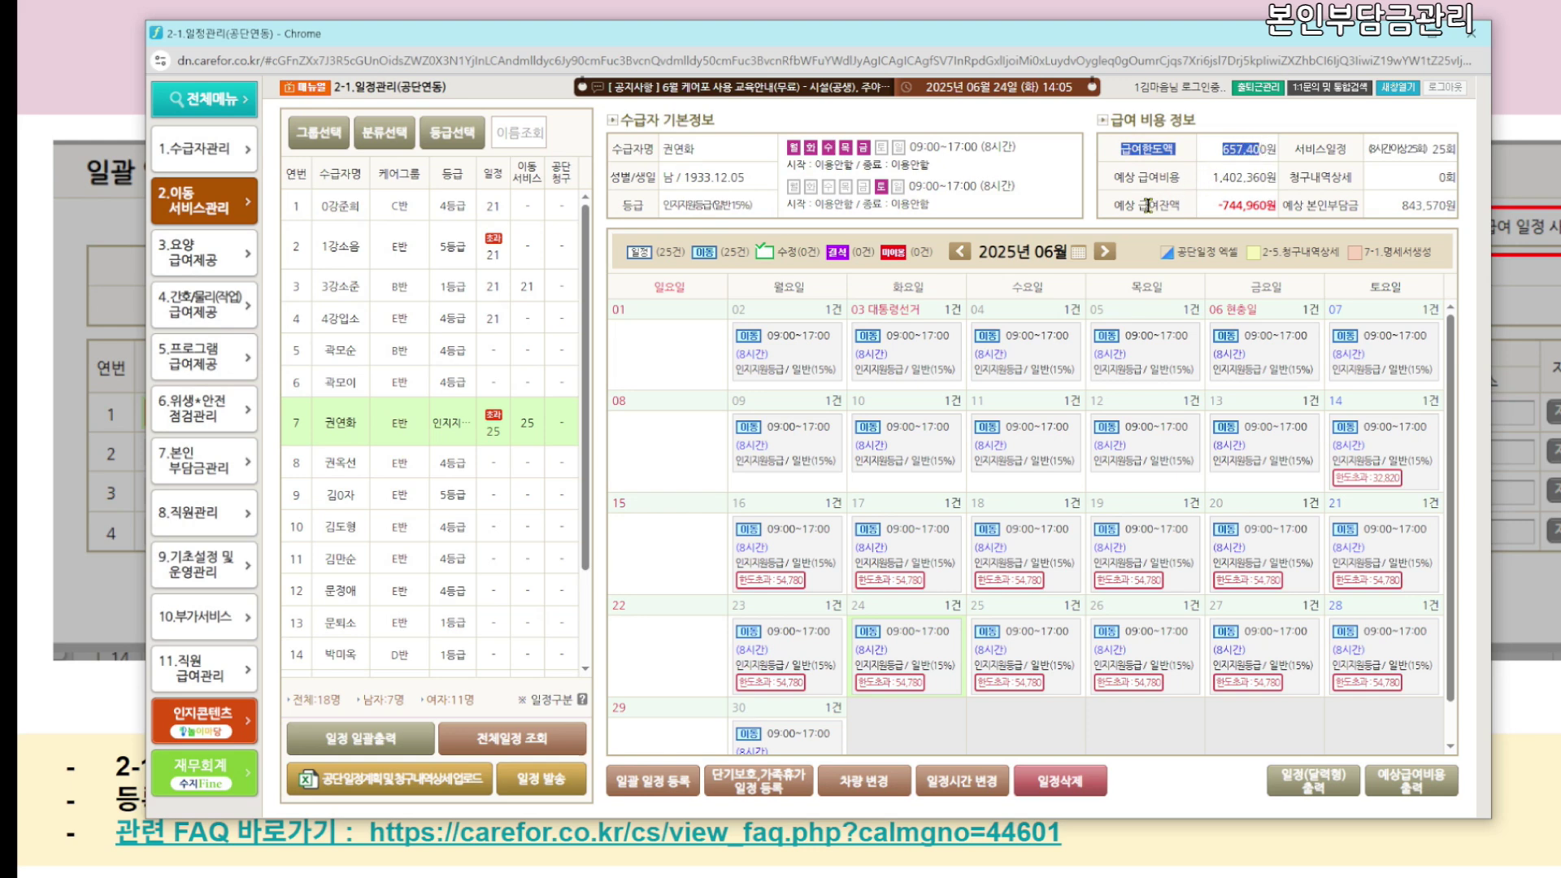
pyautogui.moveTo(1126, 205); pyautogui.dragTo(1273, 205)
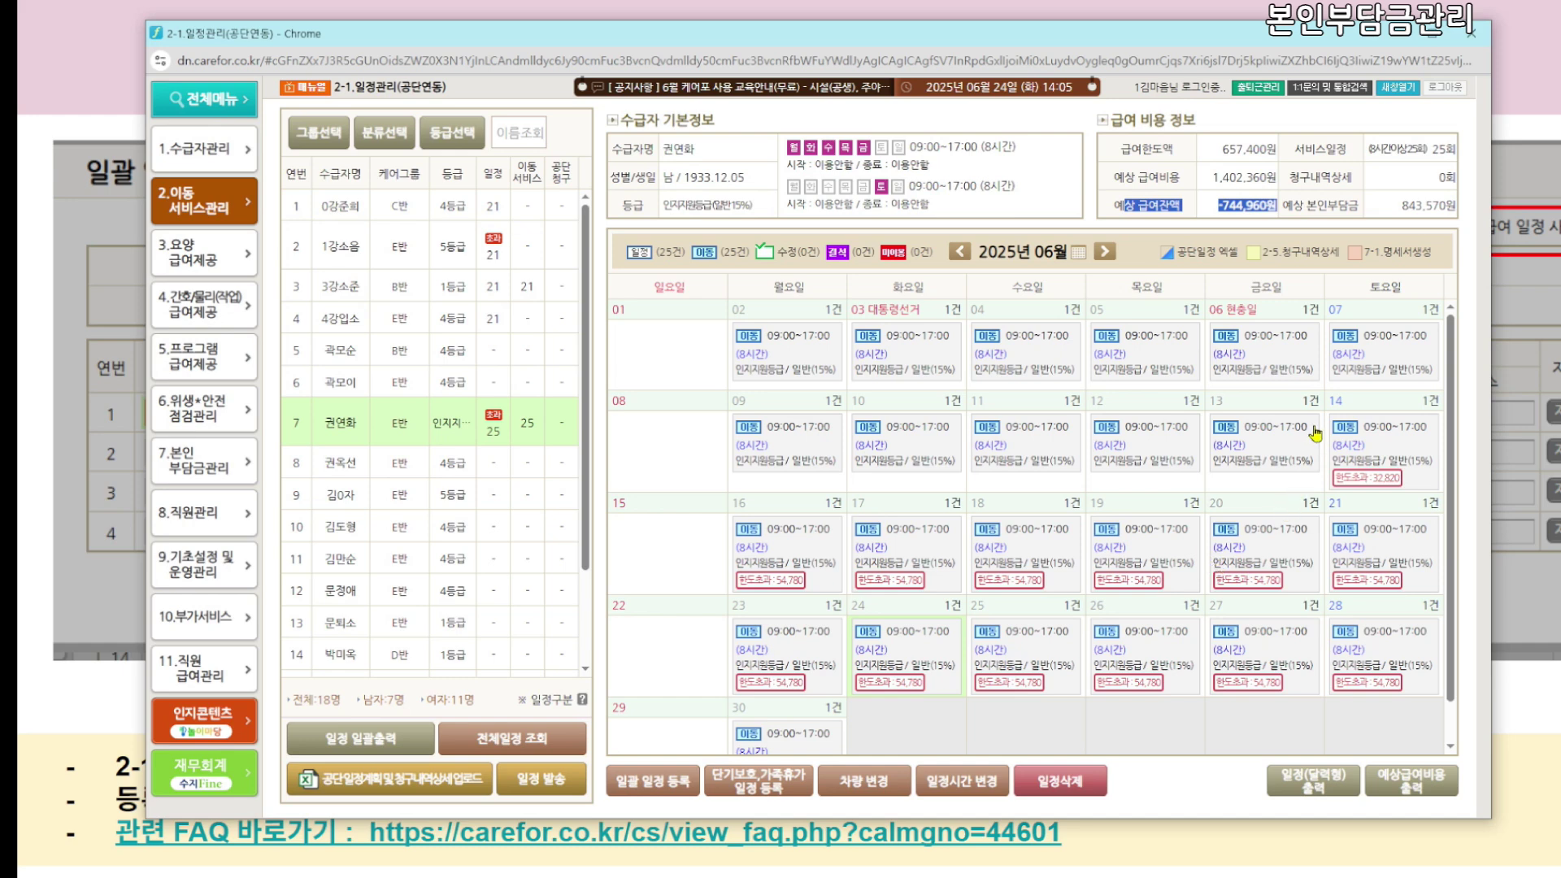
pyautogui.moveTo(1120, 148); pyautogui.dragTo(1273, 149)
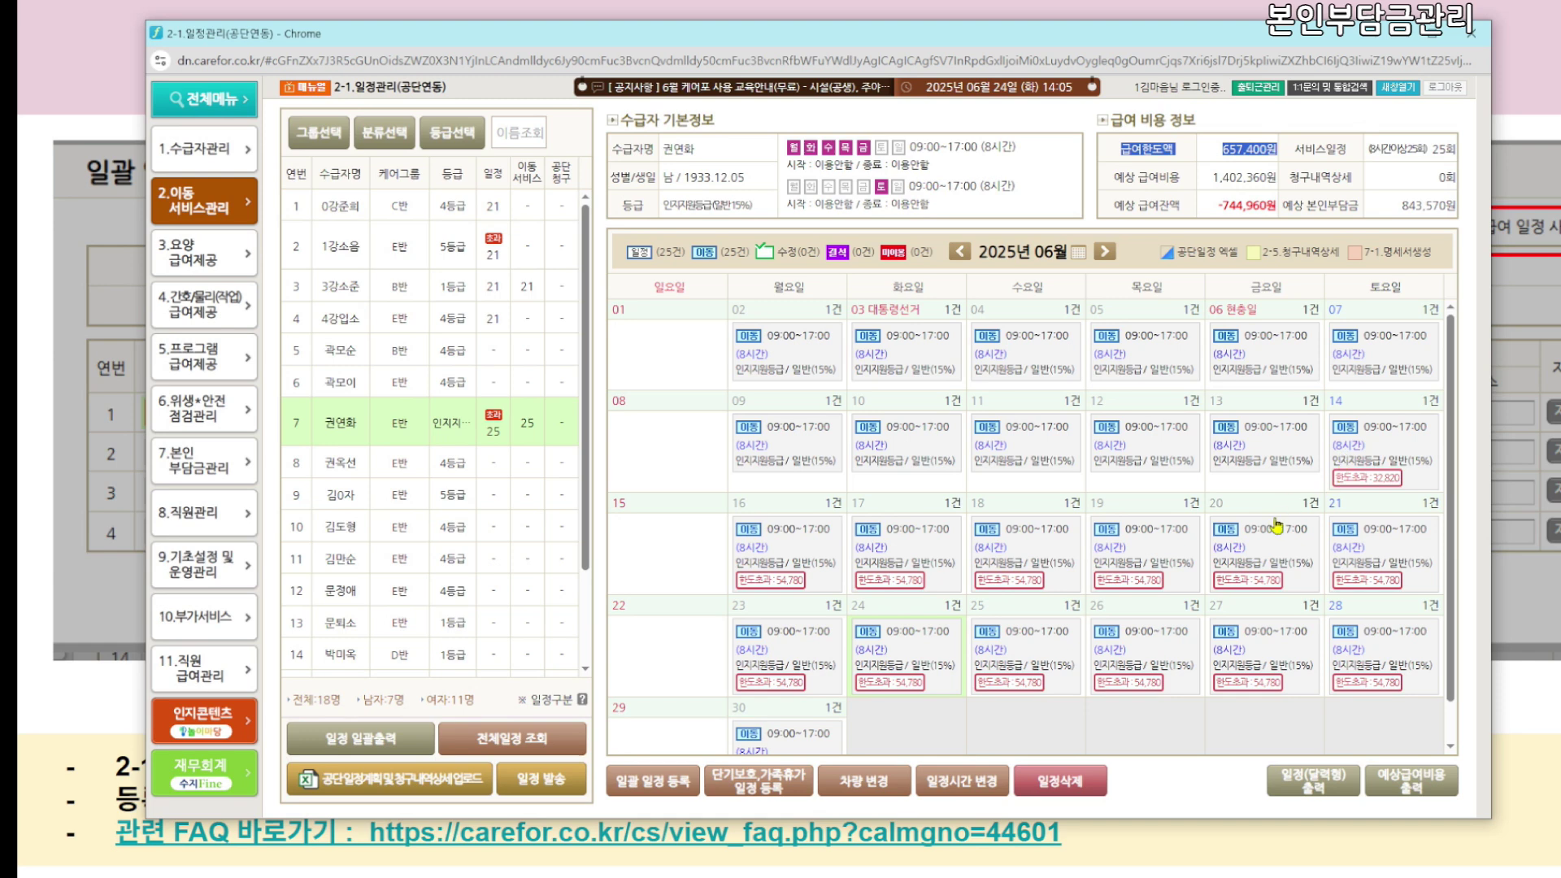
pyautogui.click(1182, 154)
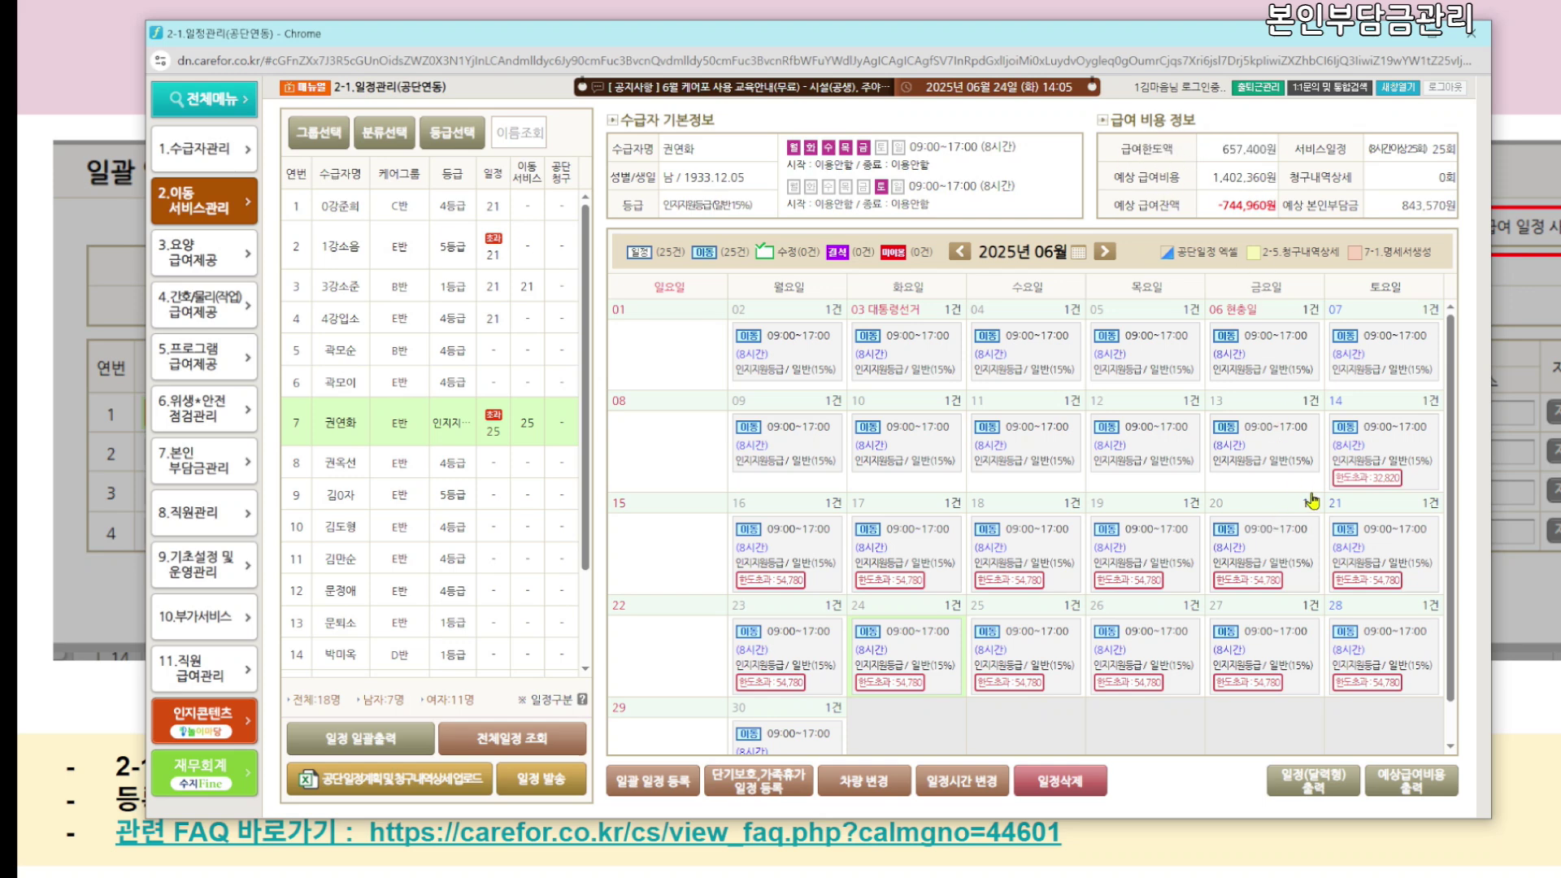
pyautogui.moveTo(384, 423); pyautogui.dragTo(602, 455)
pyautogui.click(606, 487)
pyautogui.scroll(-1, 948, 631)
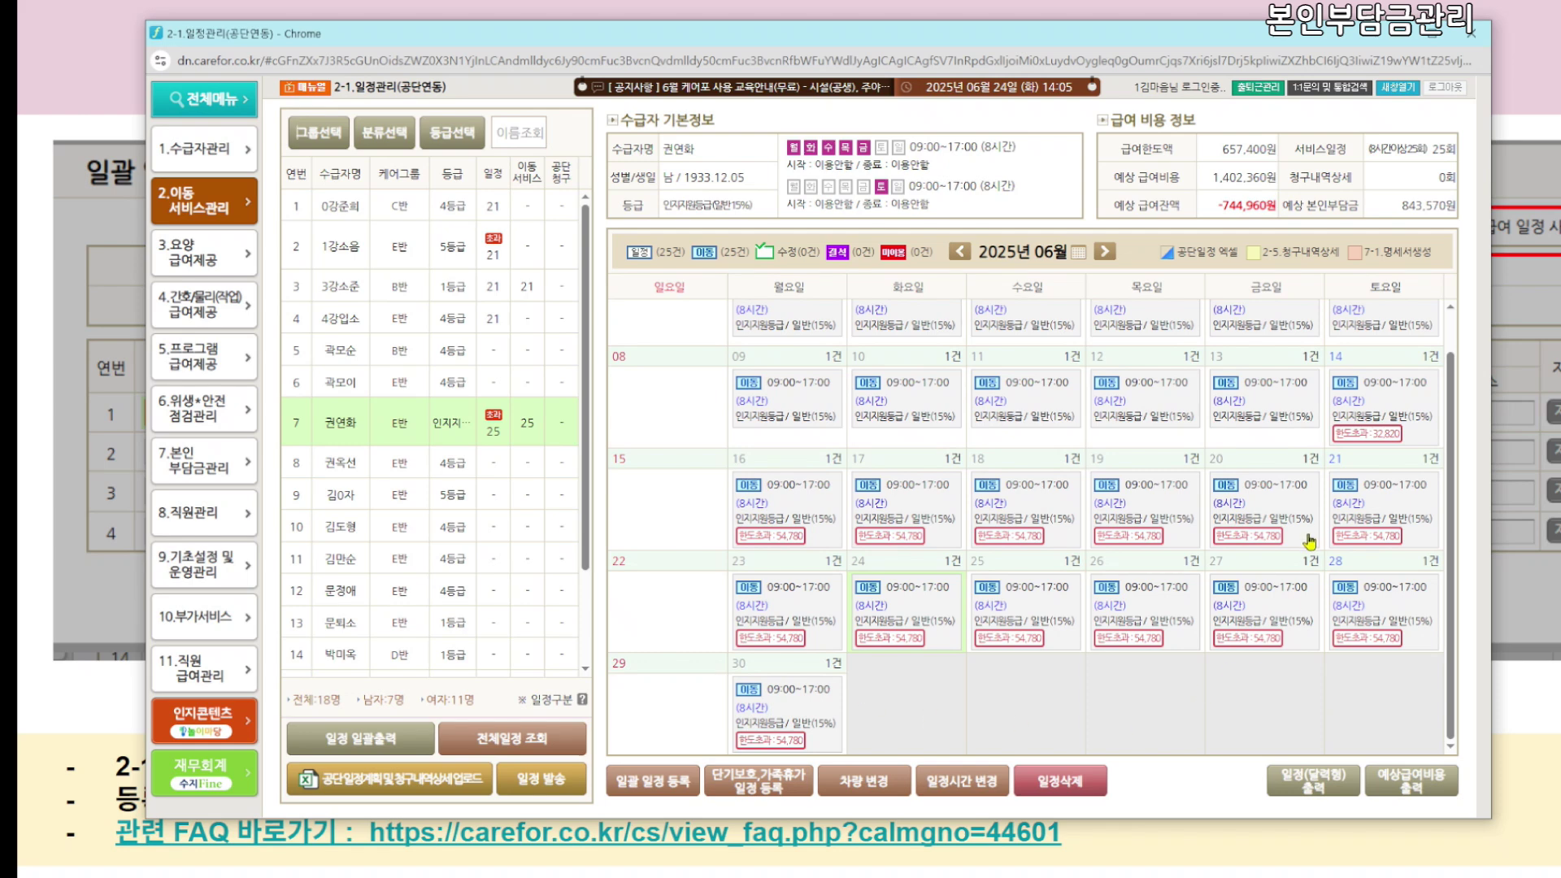
pyautogui.scroll(1, 1386, 451)
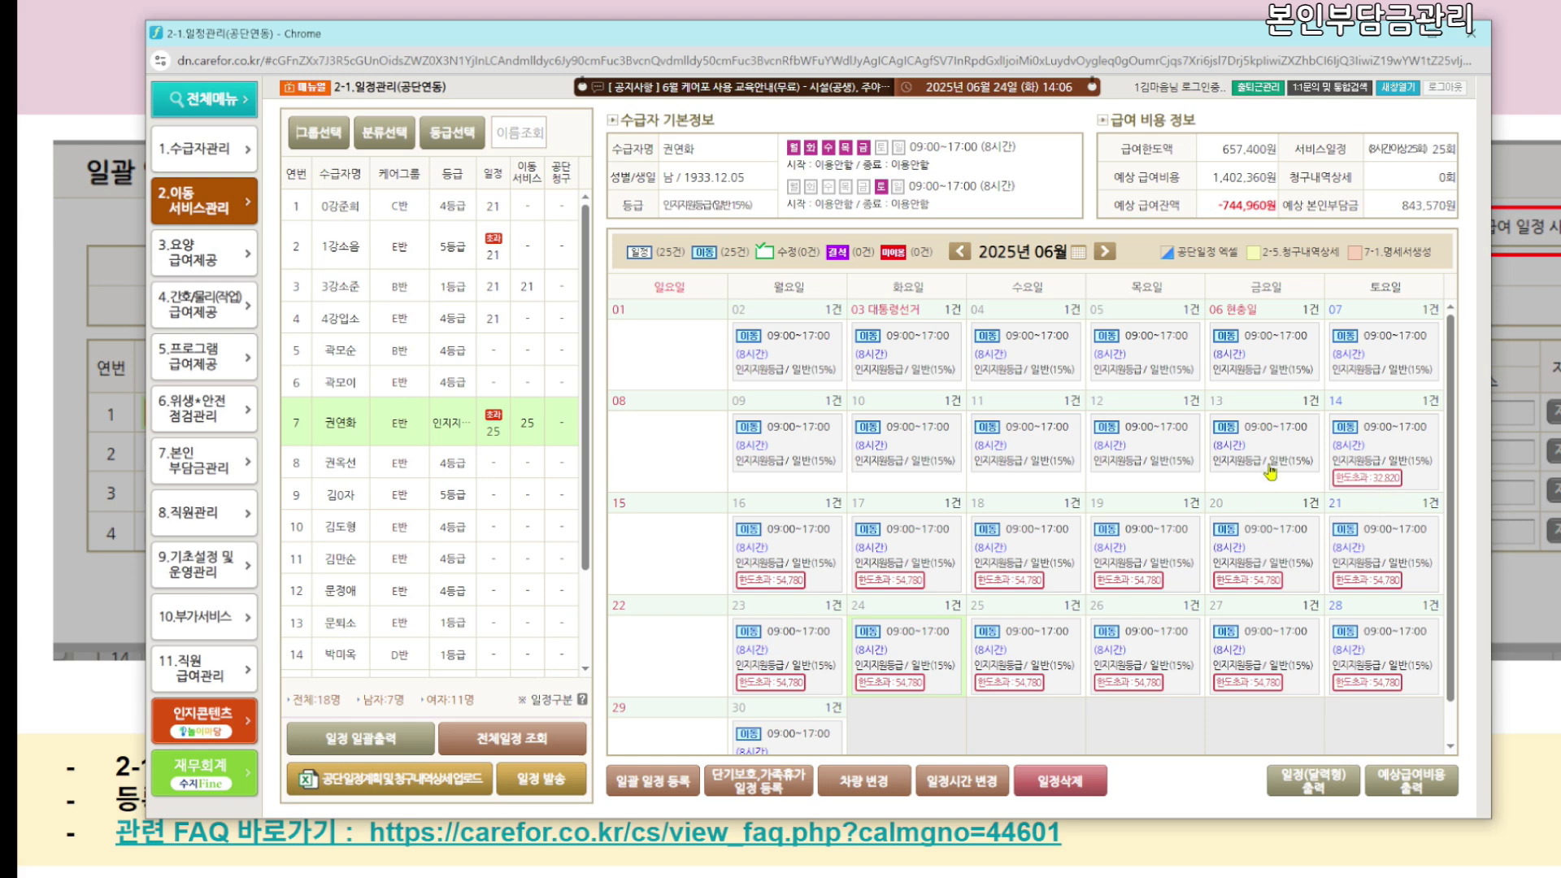
pyautogui.moveTo(955, 45); pyautogui.dragTo(1098, 55)
pyautogui.moveTo(966, 51); pyautogui.dragTo(887, 50)
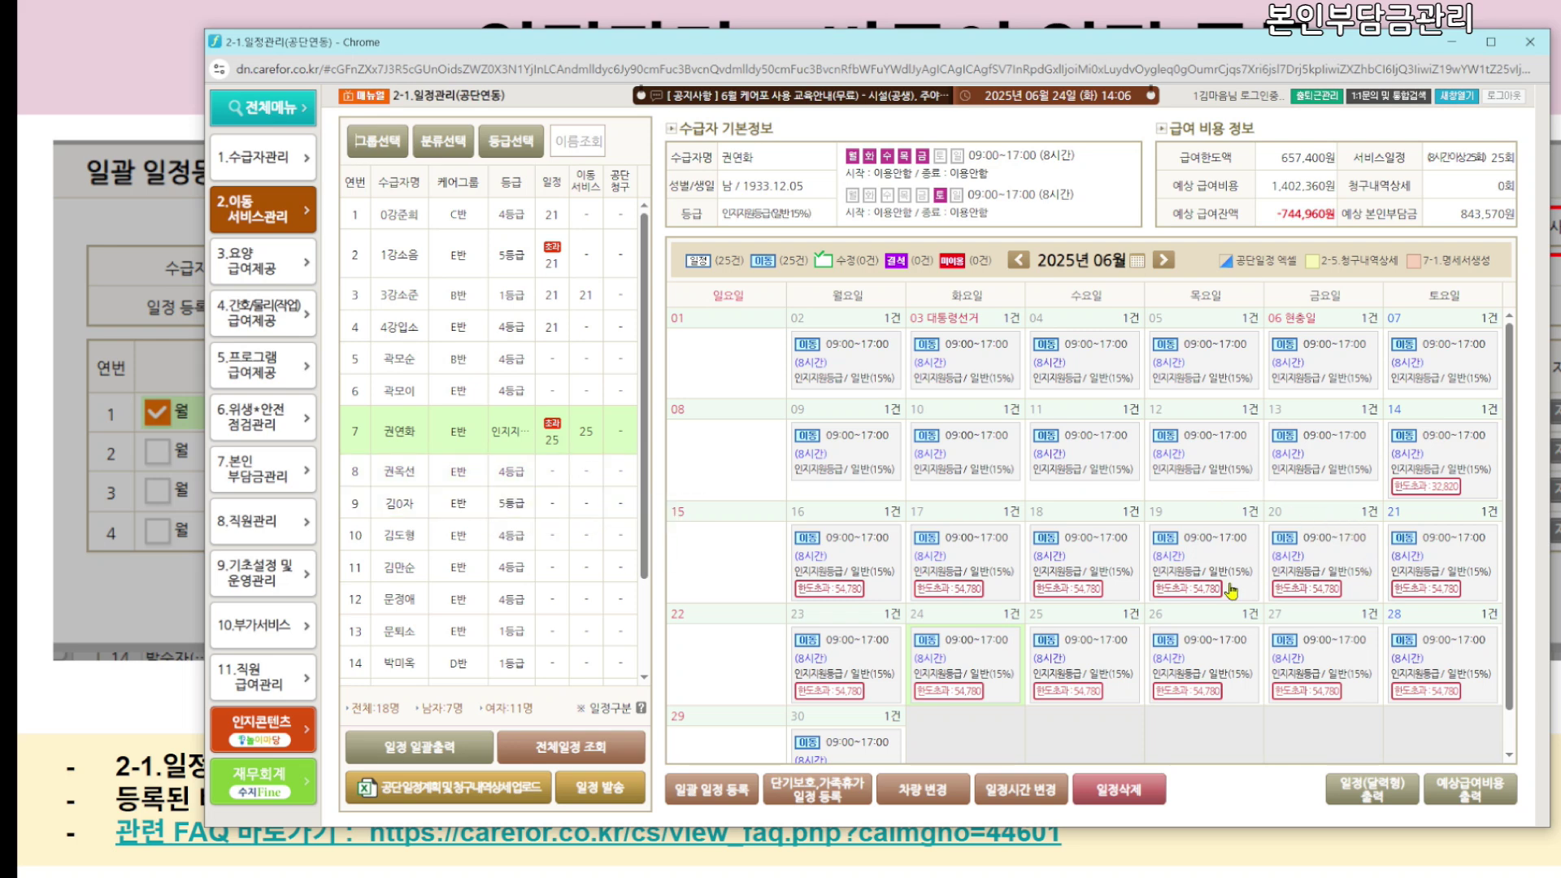
# Delete the recipient's schedules from 2025.06.25 to 2025.06.30
pyautogui.click(1107, 798)
pyautogui.click(856, 460)
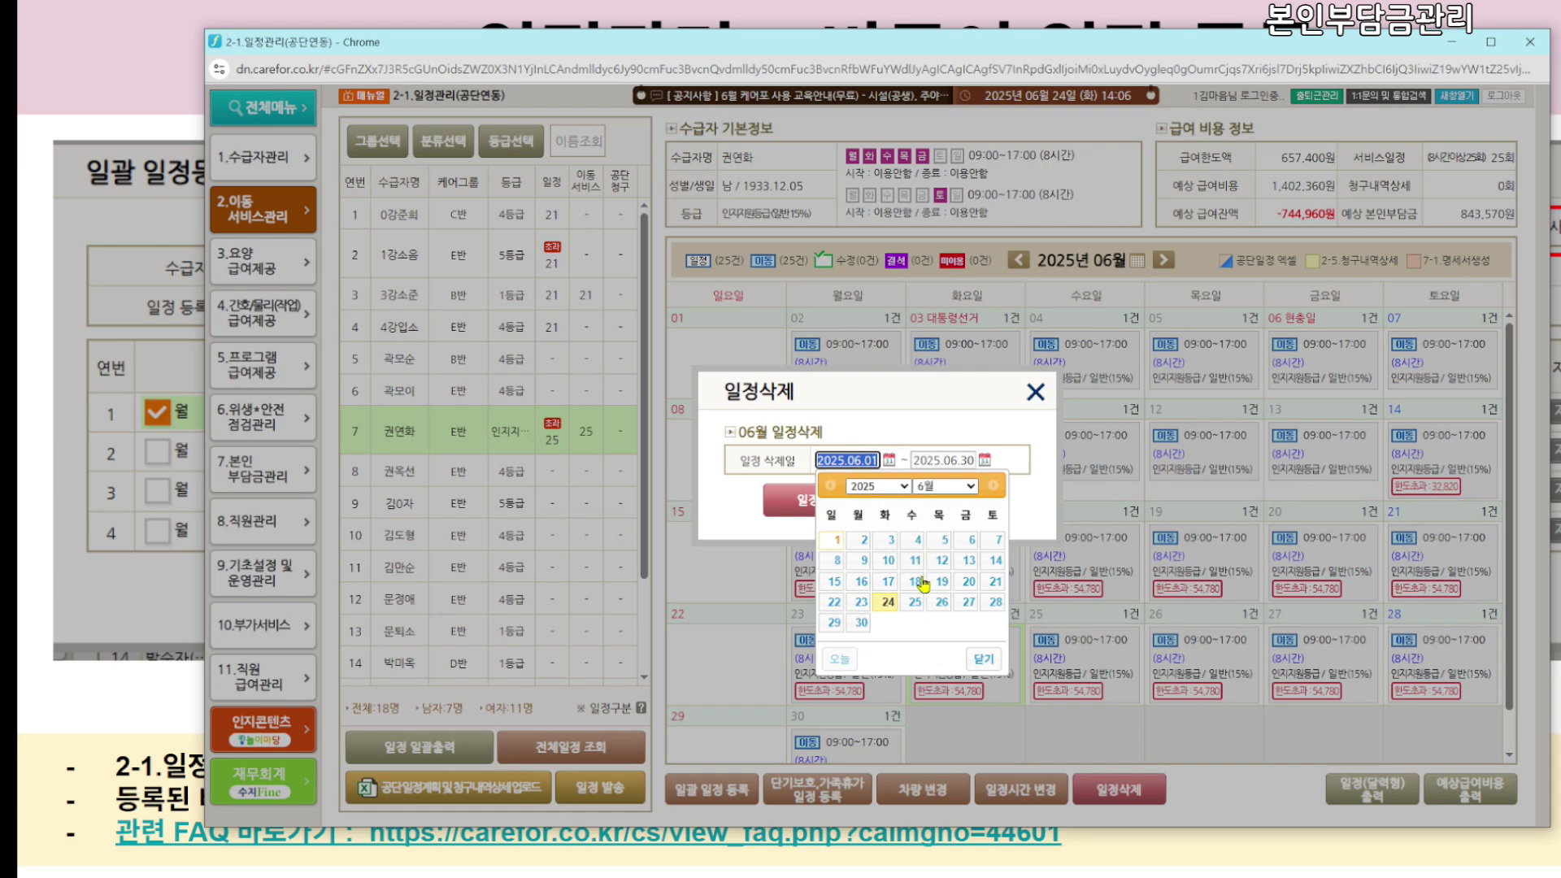
pyautogui.click(913, 608)
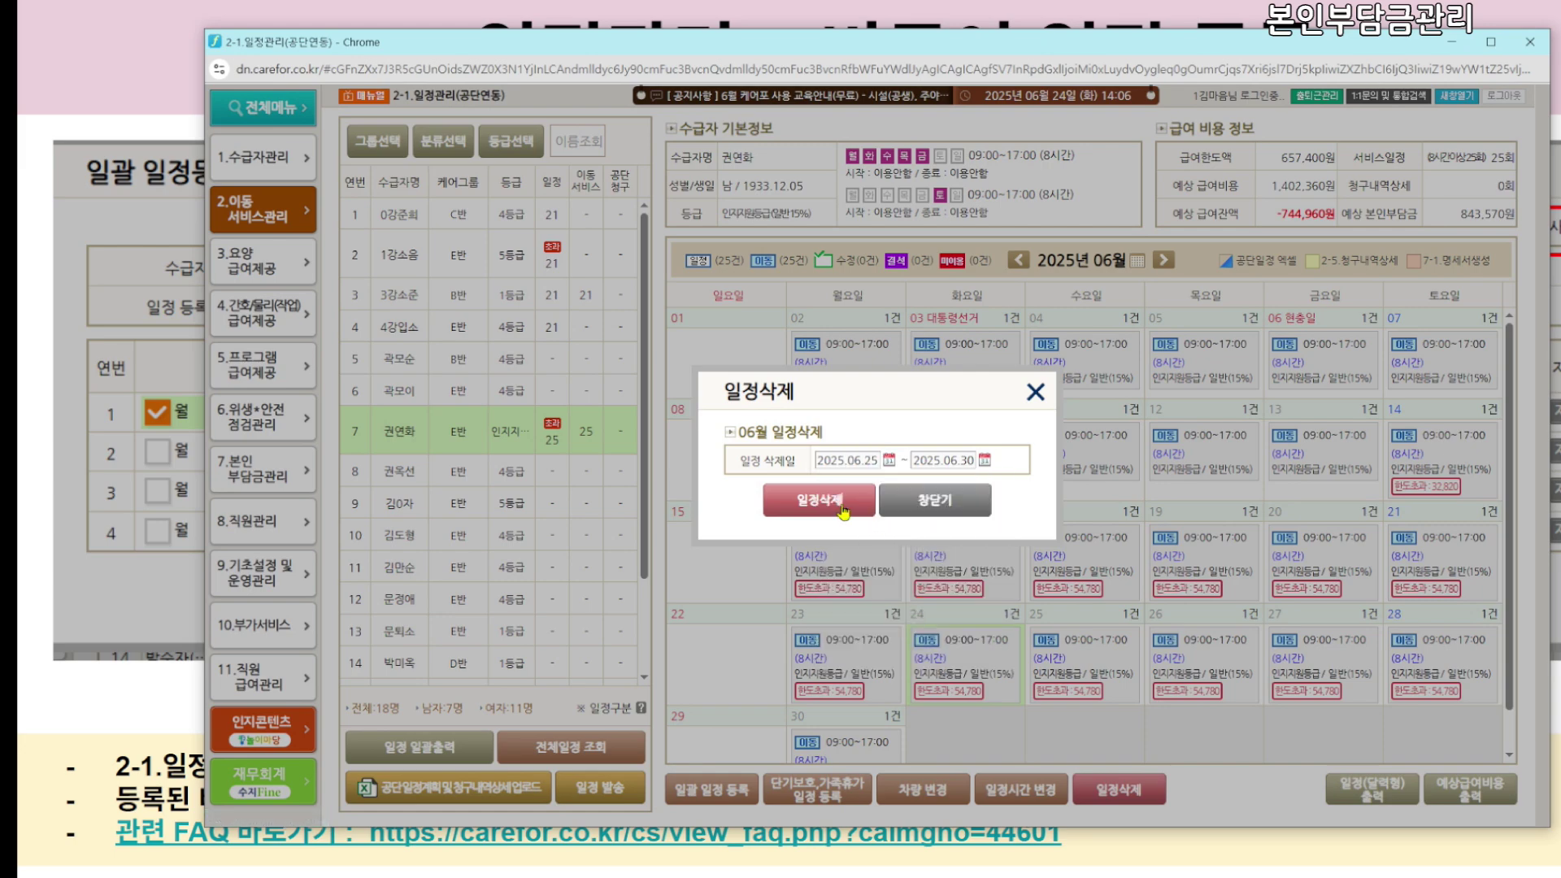
pyautogui.click(843, 499)
pyautogui.click(963, 171)
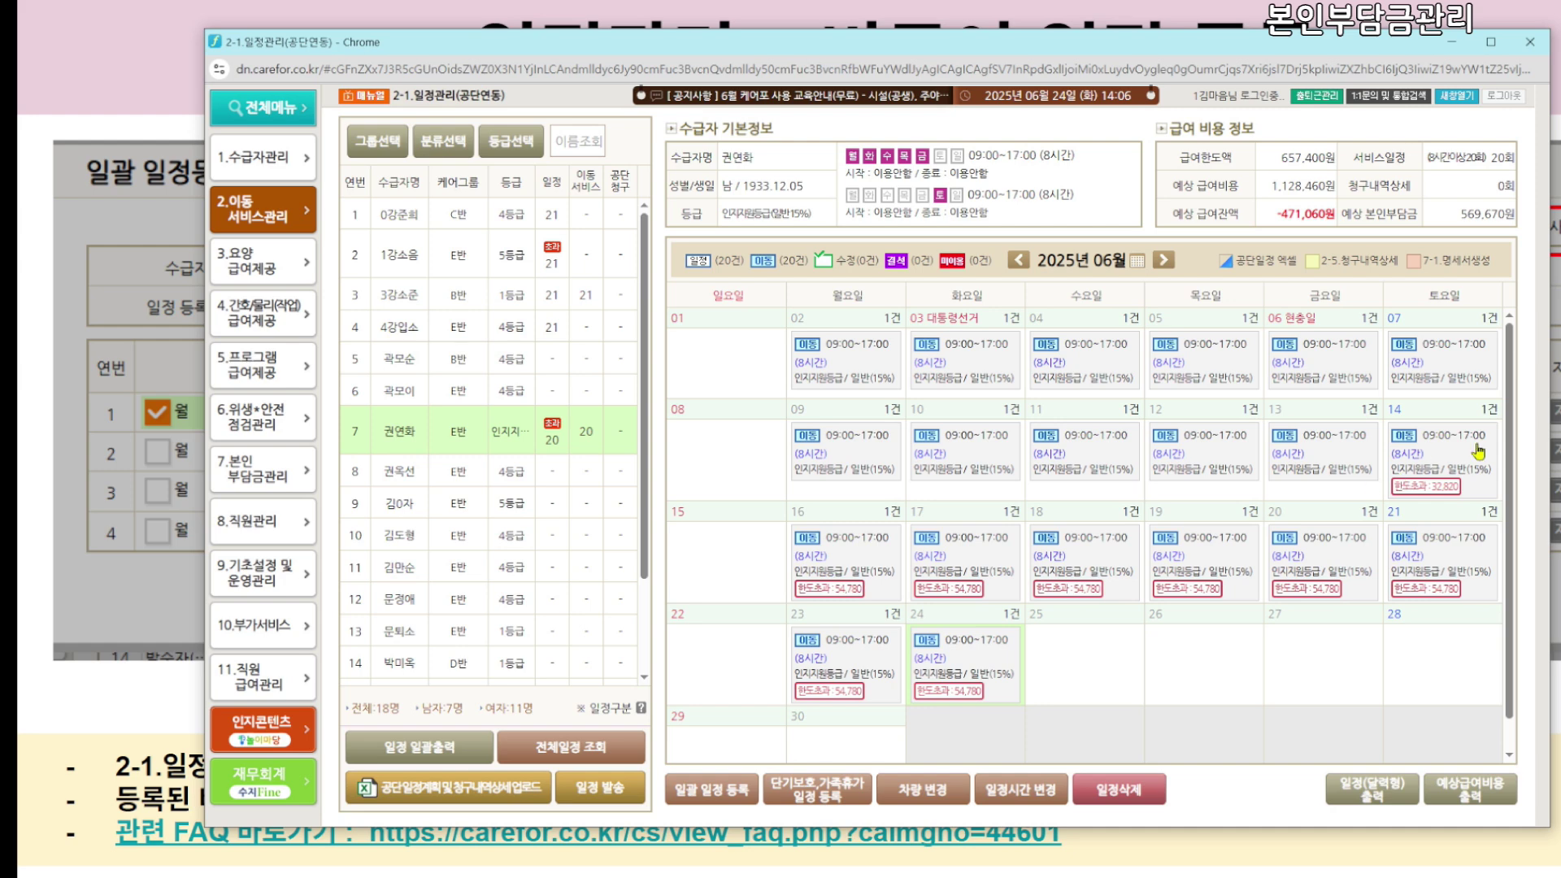
# Prepare a bulk schedule registration with Saturday in the first row and a period starting 2025.06.25
pyautogui.click(709, 799)
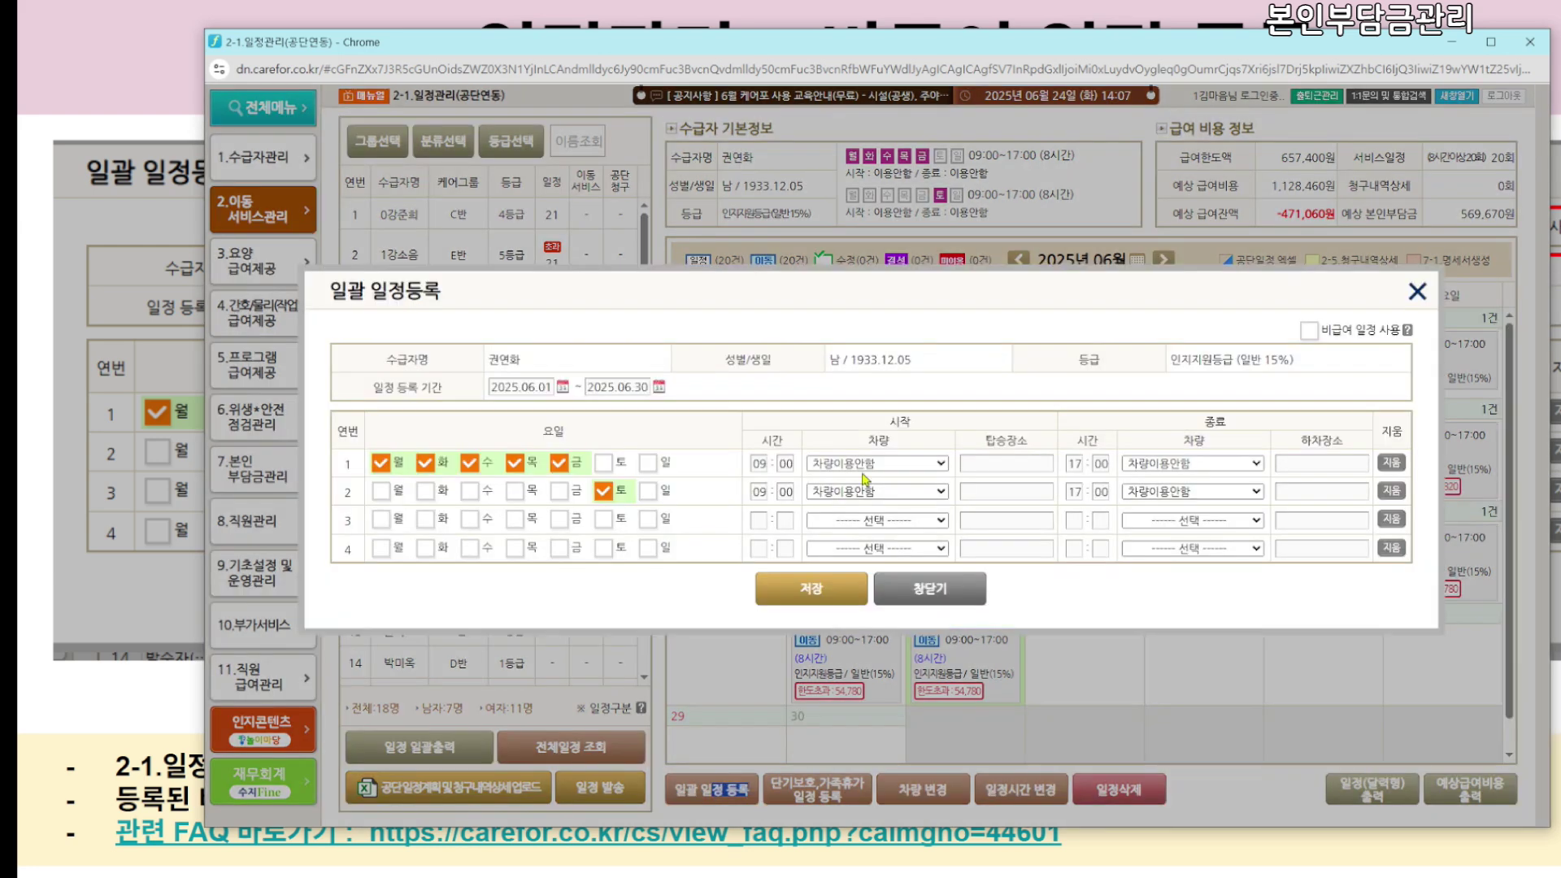
pyautogui.click(604, 463)
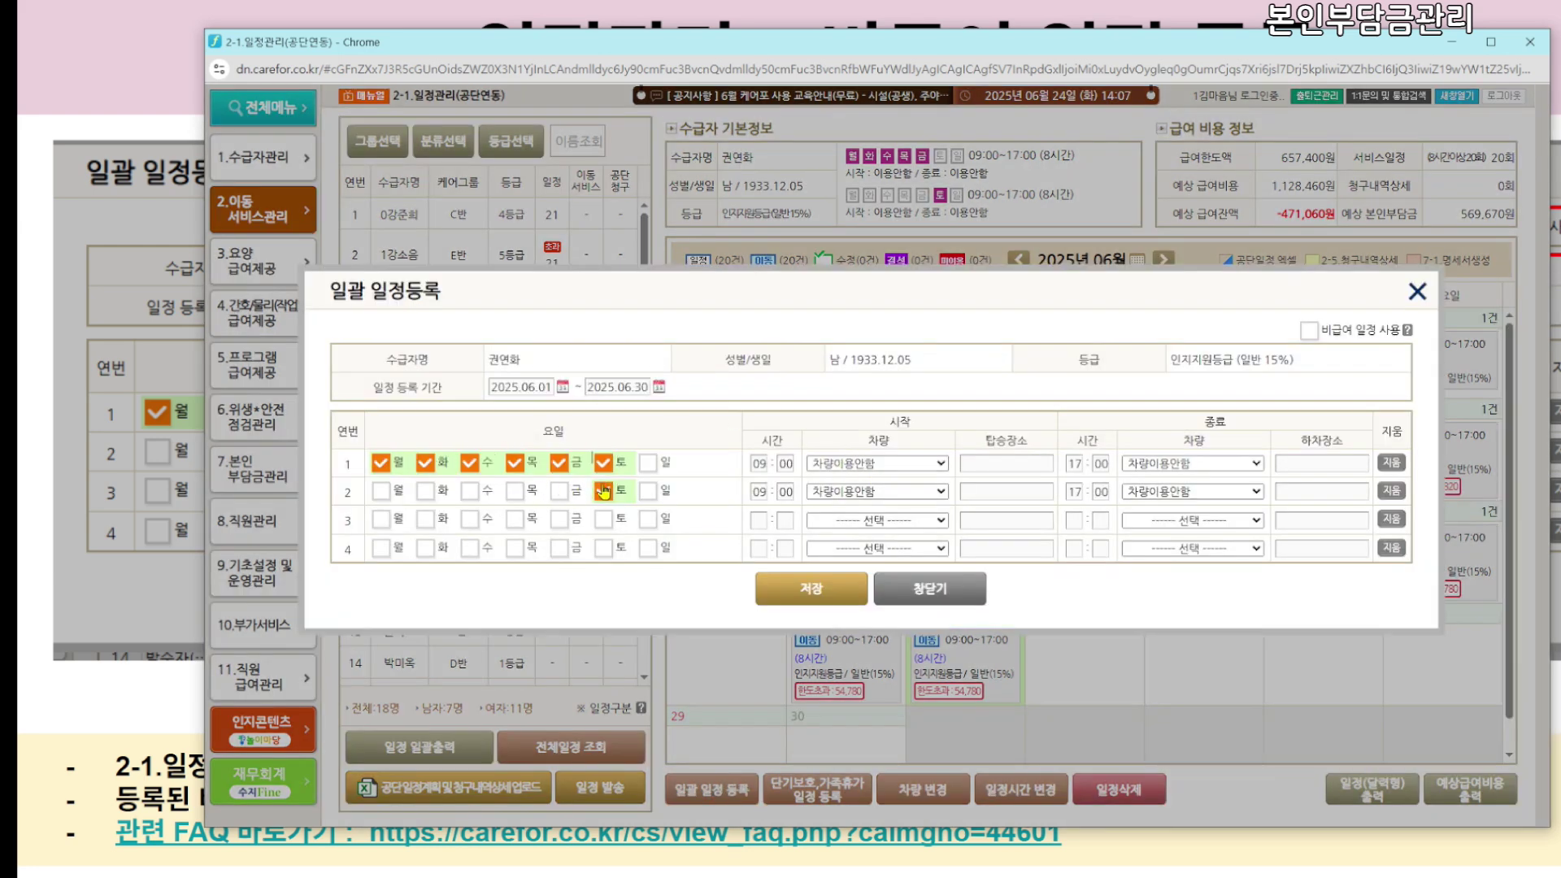
pyautogui.click(520, 387)
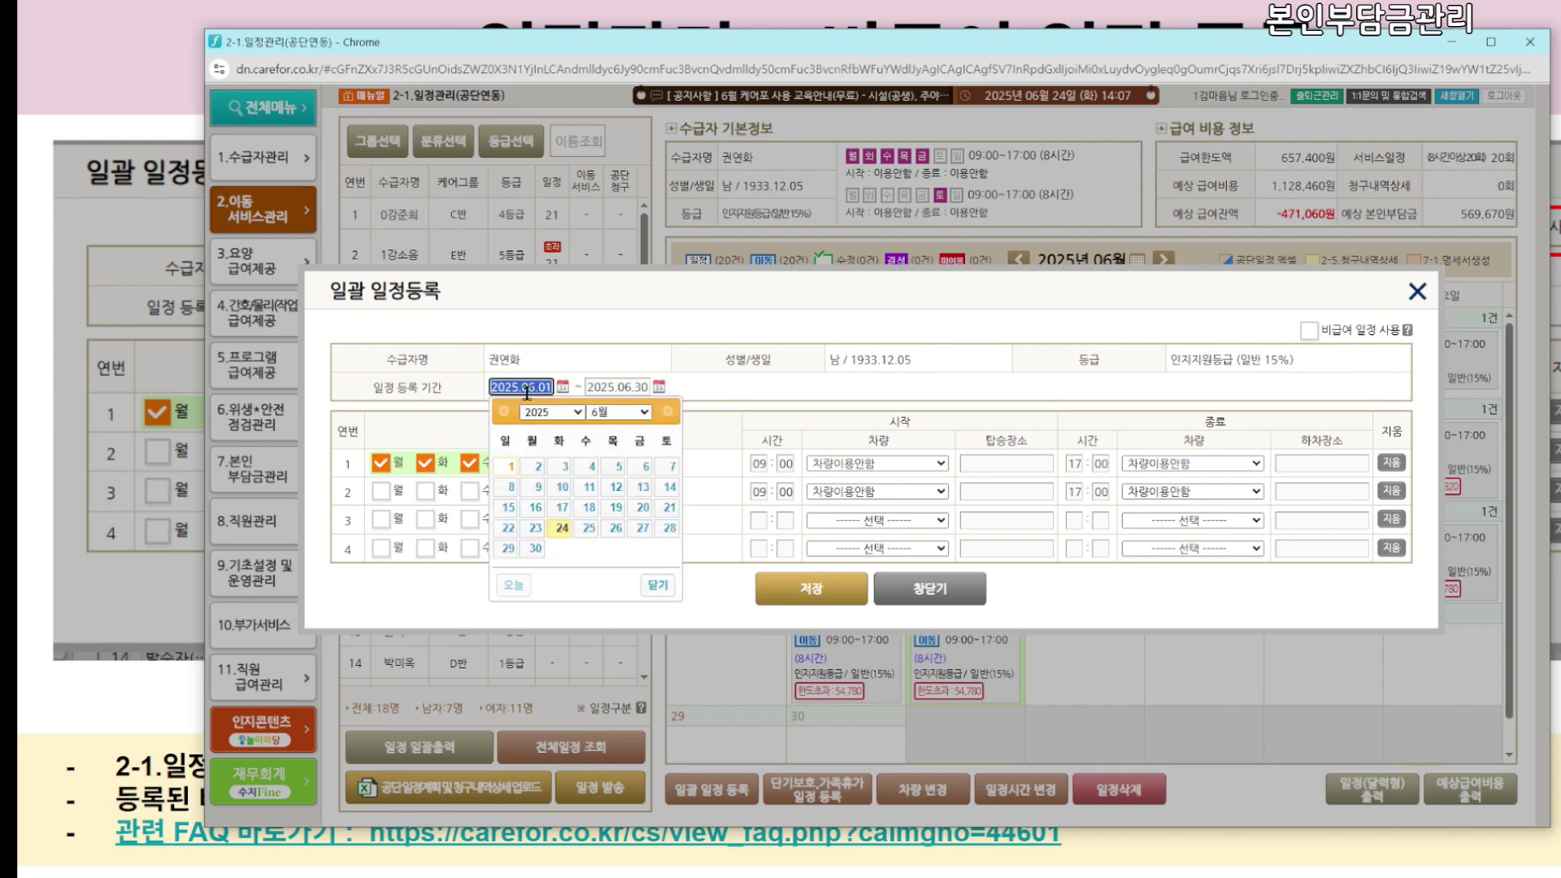
pyautogui.click(587, 530)
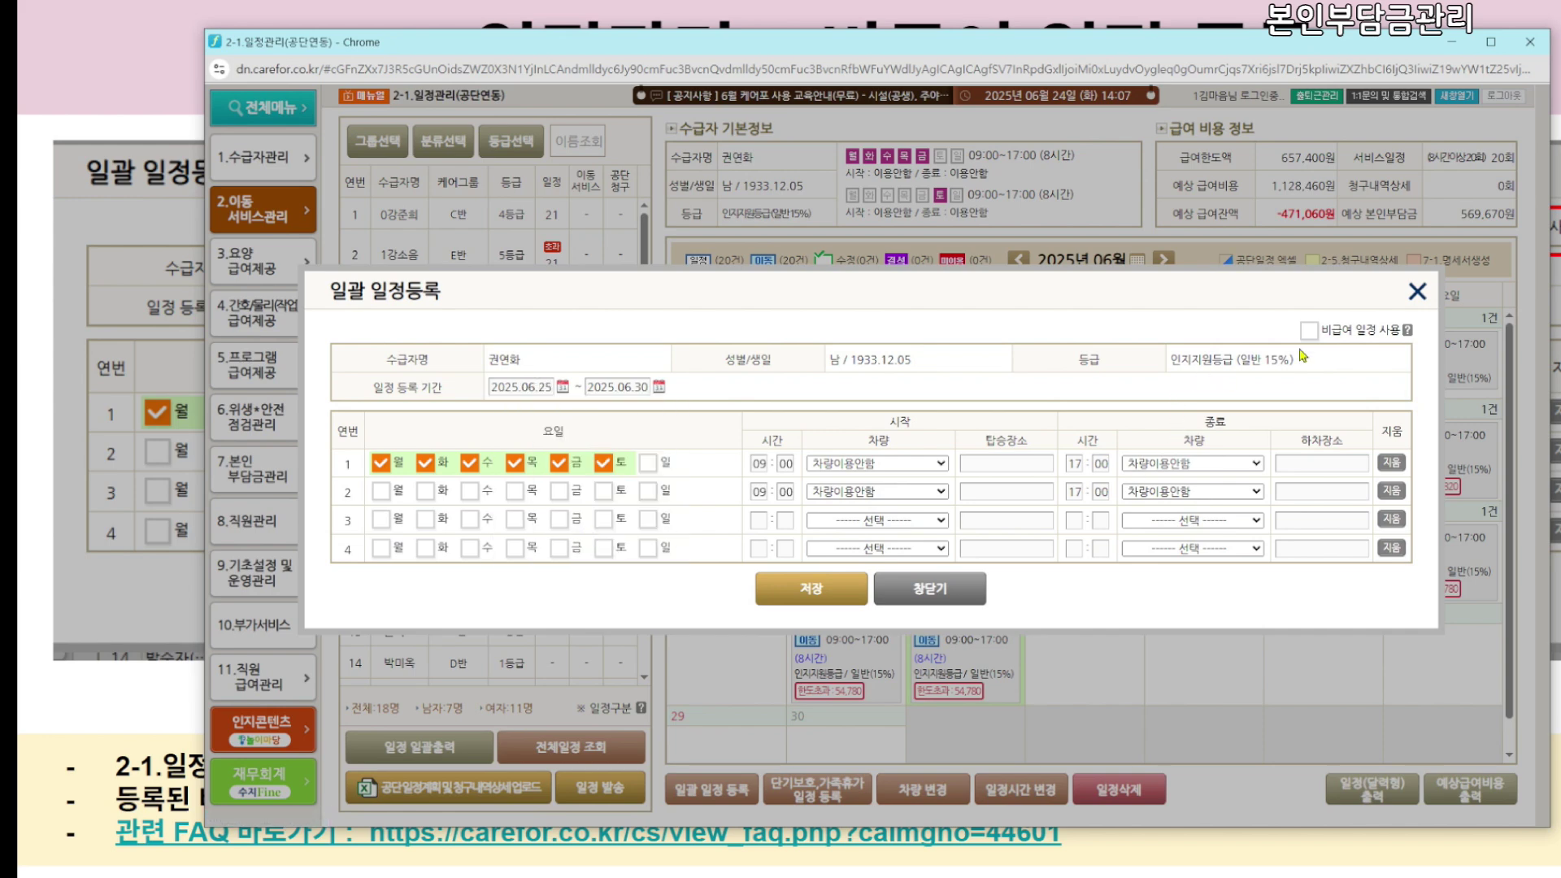
# Read the explanation of 비급여 일정 사용, enable the option and mark the first row as a 비급여 일정
pyautogui.moveTo(1327, 336); pyautogui.dragTo(1370, 345)
pyautogui.click(1407, 330)
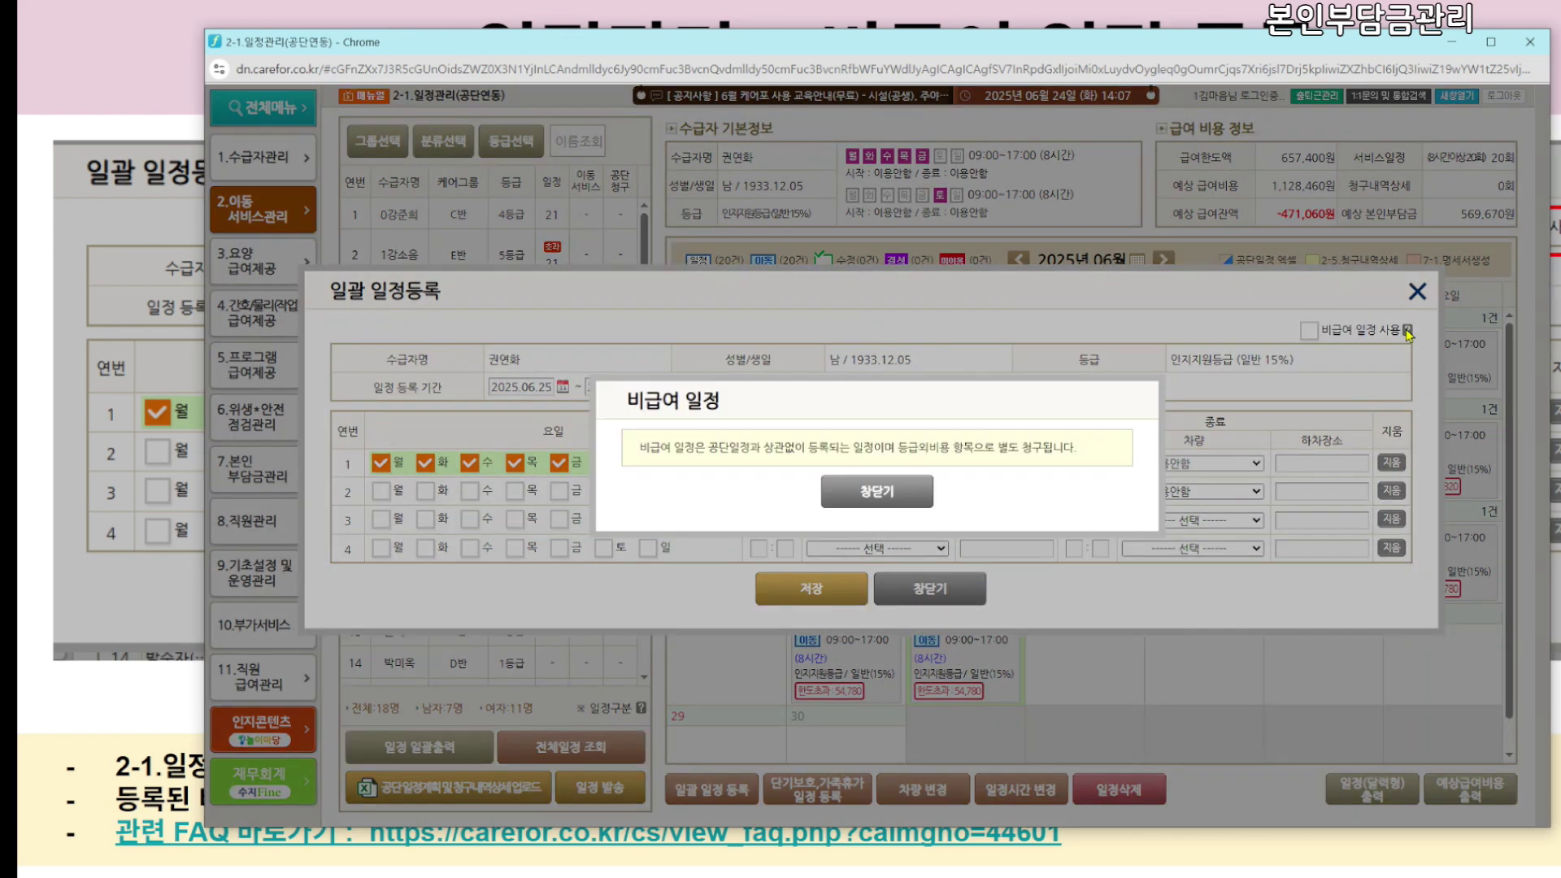
pyautogui.moveTo(1071, 392); pyautogui.dragTo(1349, 389)
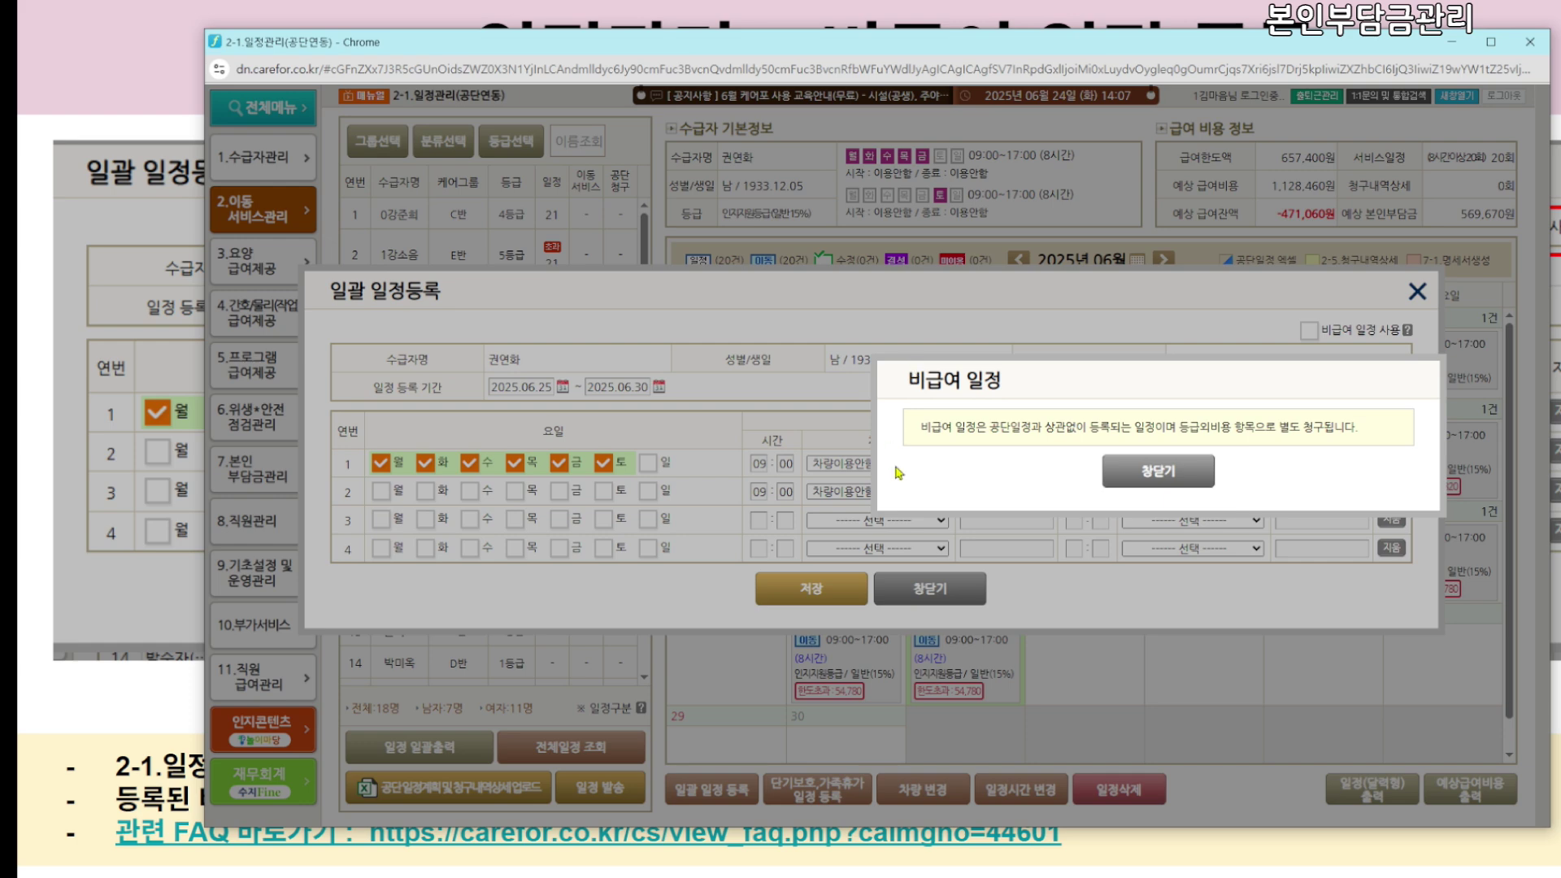
pyautogui.click(1152, 473)
pyautogui.click(1308, 330)
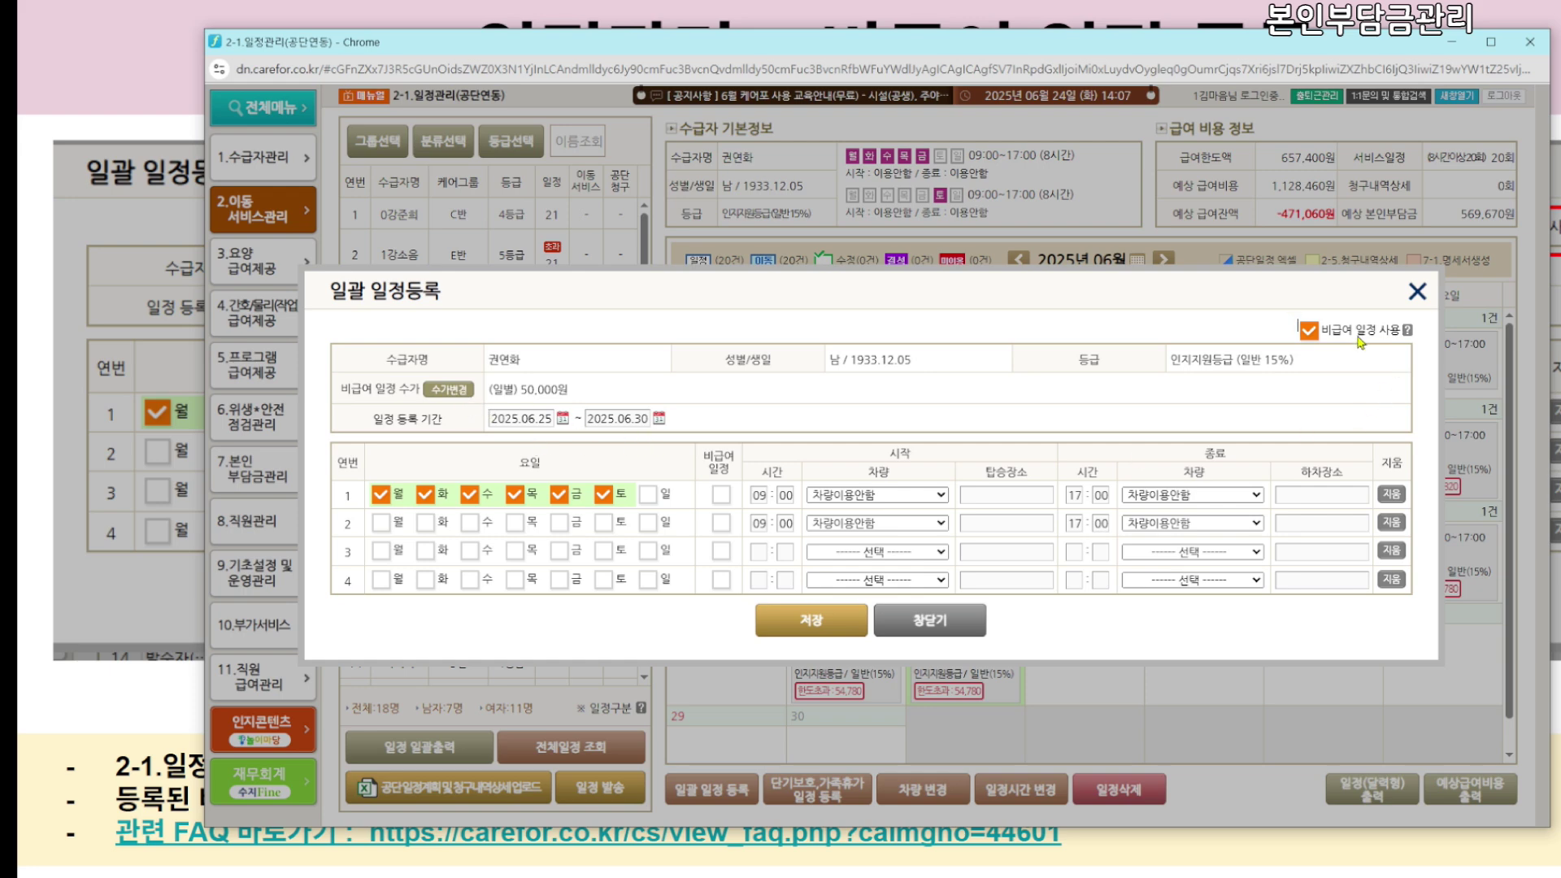
pyautogui.moveTo(706, 453); pyautogui.dragTo(732, 481)
pyautogui.click(721, 494)
# Open the 비급여 수가 settings, examine the 서비스별 time bands and price fields, and return the fee type to 일별
pyautogui.moveTo(341, 385); pyautogui.dragTo(459, 396)
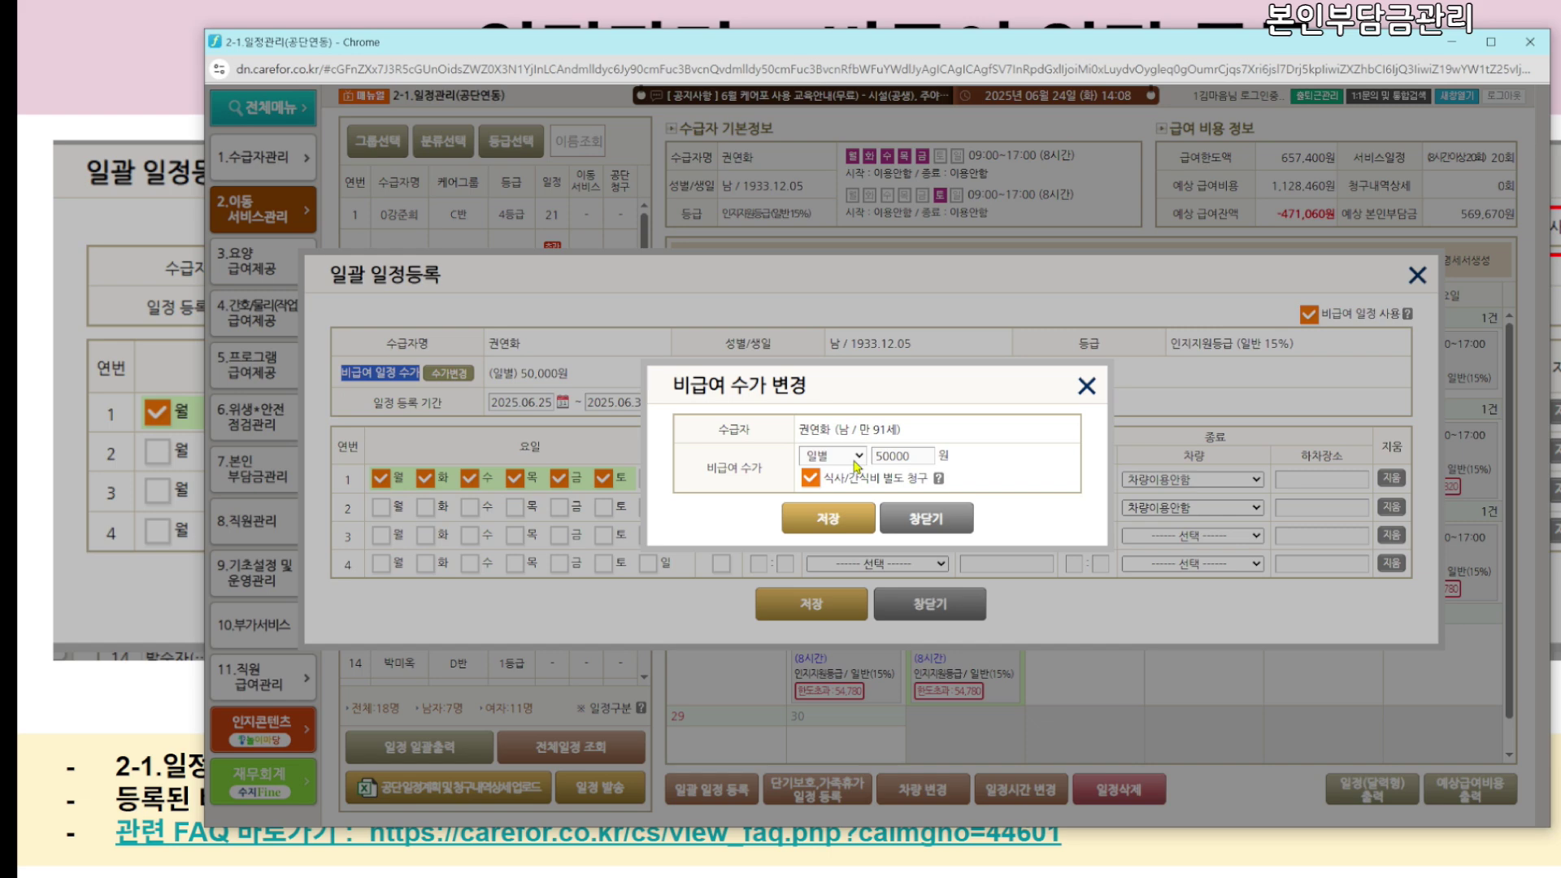
pyautogui.click(856, 466)
pyautogui.click(843, 478)
pyautogui.click(833, 456)
pyautogui.click(829, 517)
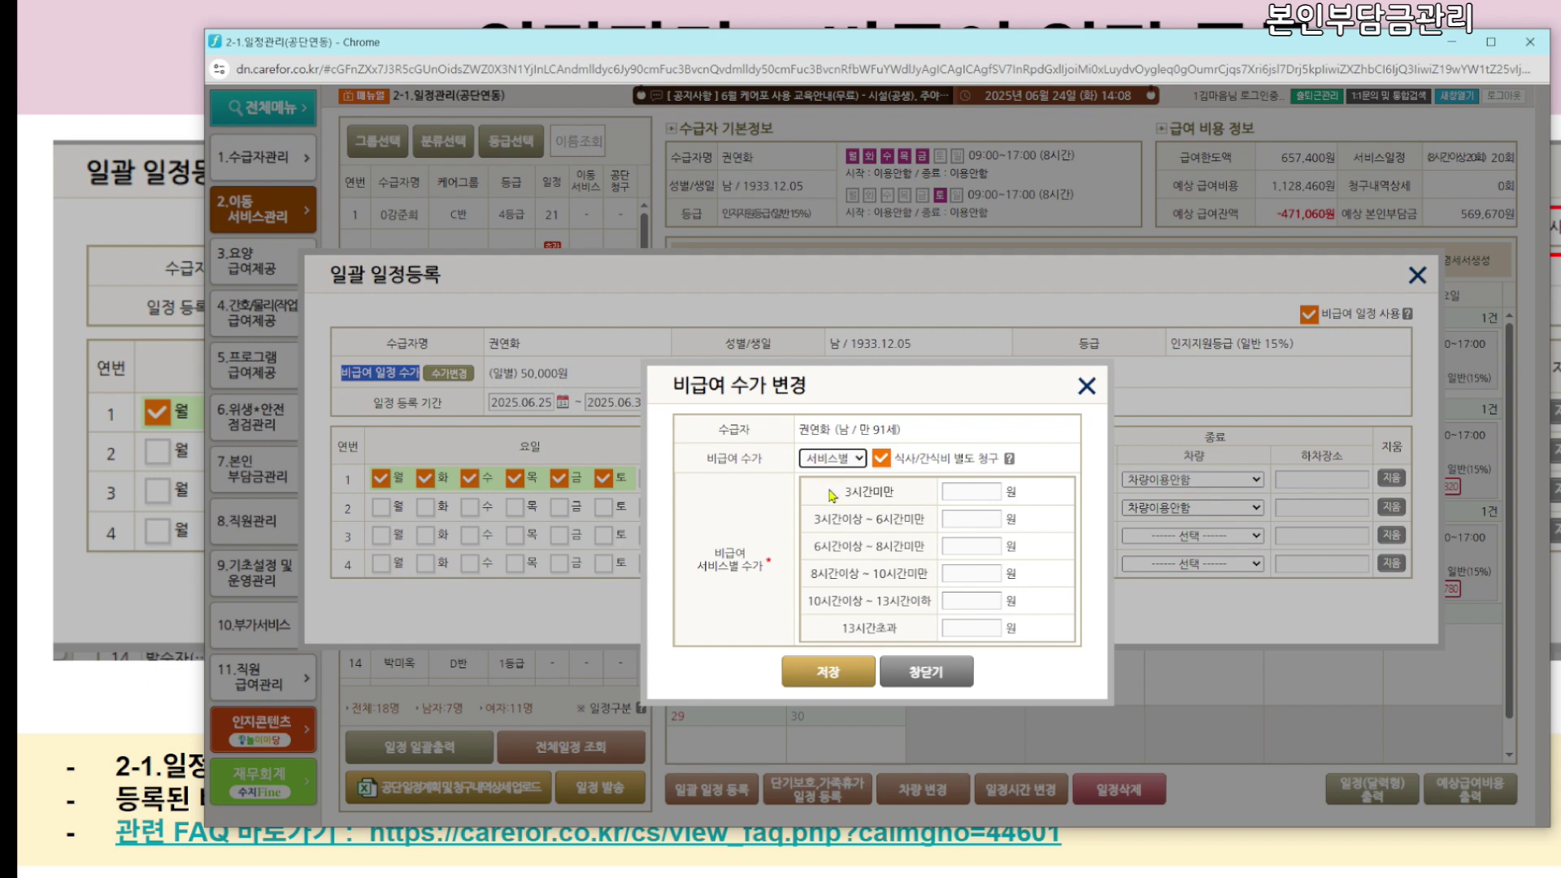
pyautogui.moveTo(832, 494); pyautogui.dragTo(927, 630)
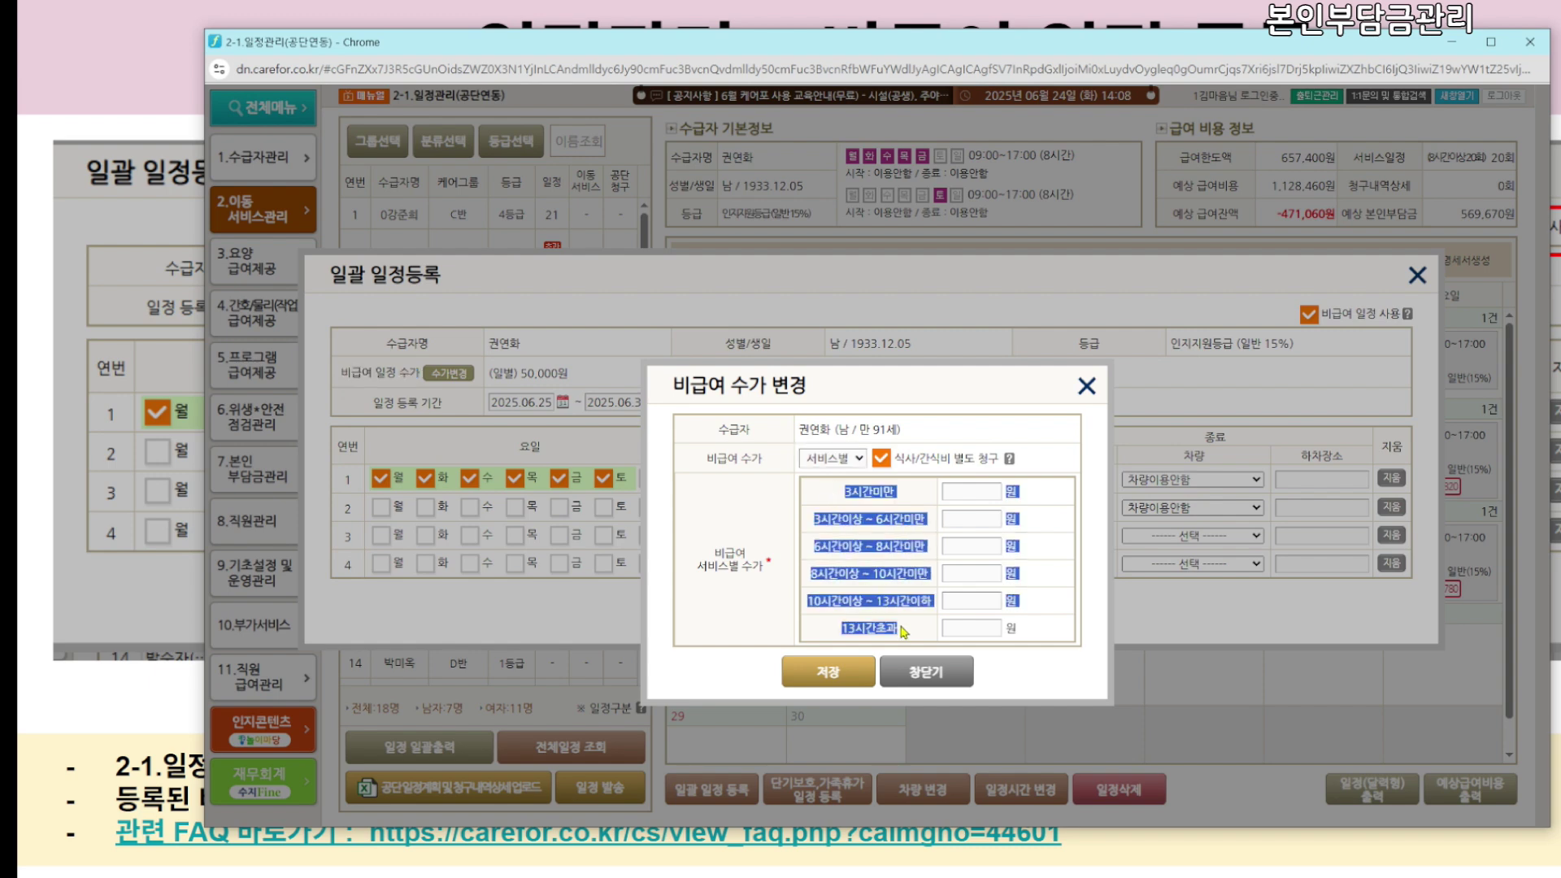
pyautogui.click(969, 491)
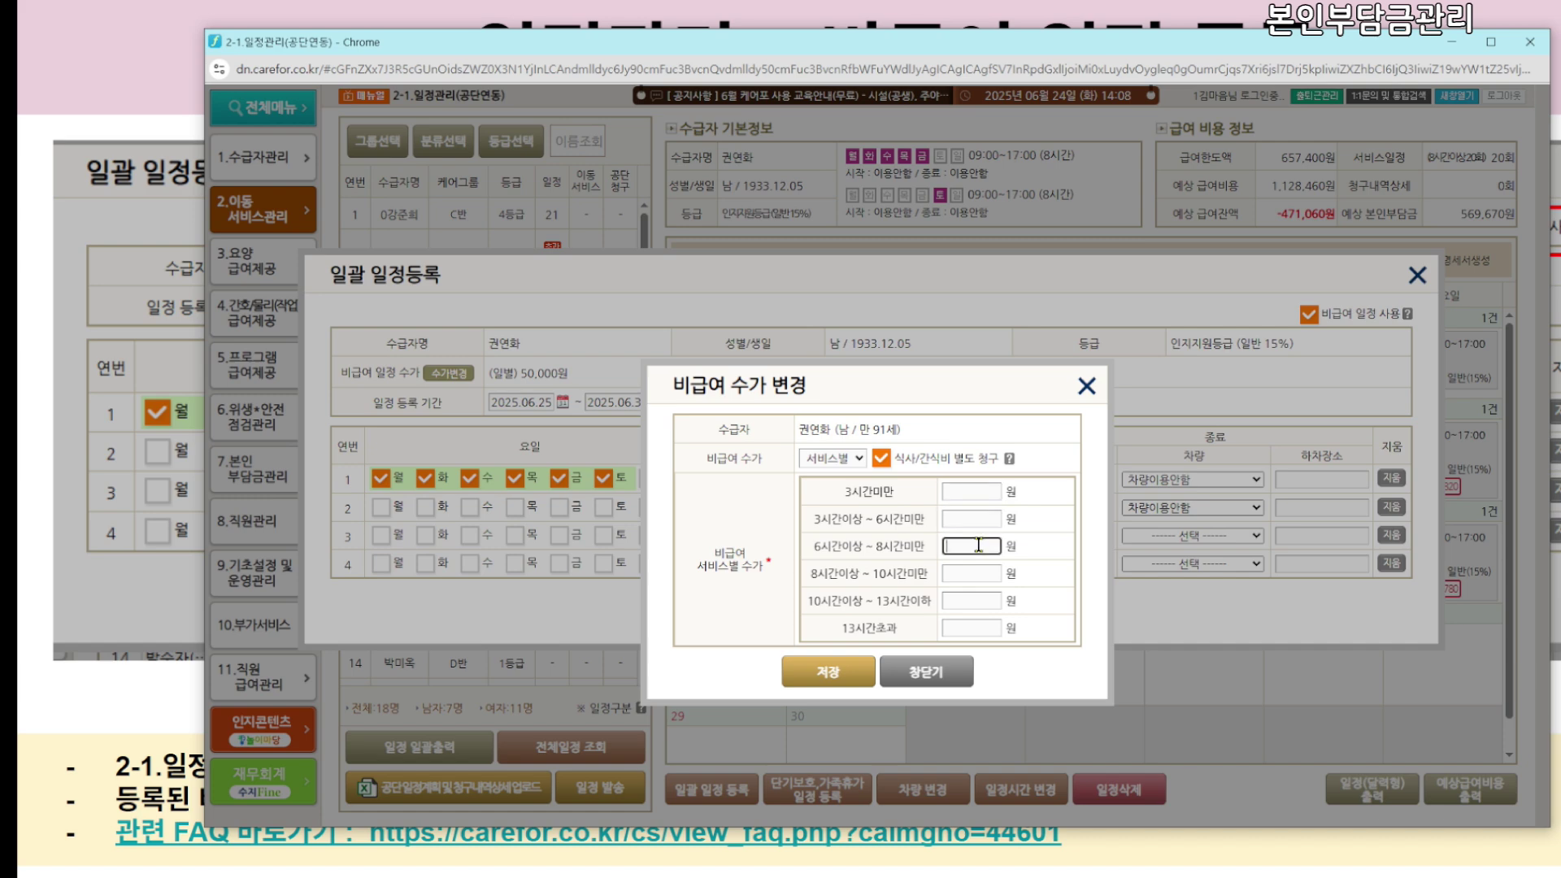
pyautogui.click(837, 460)
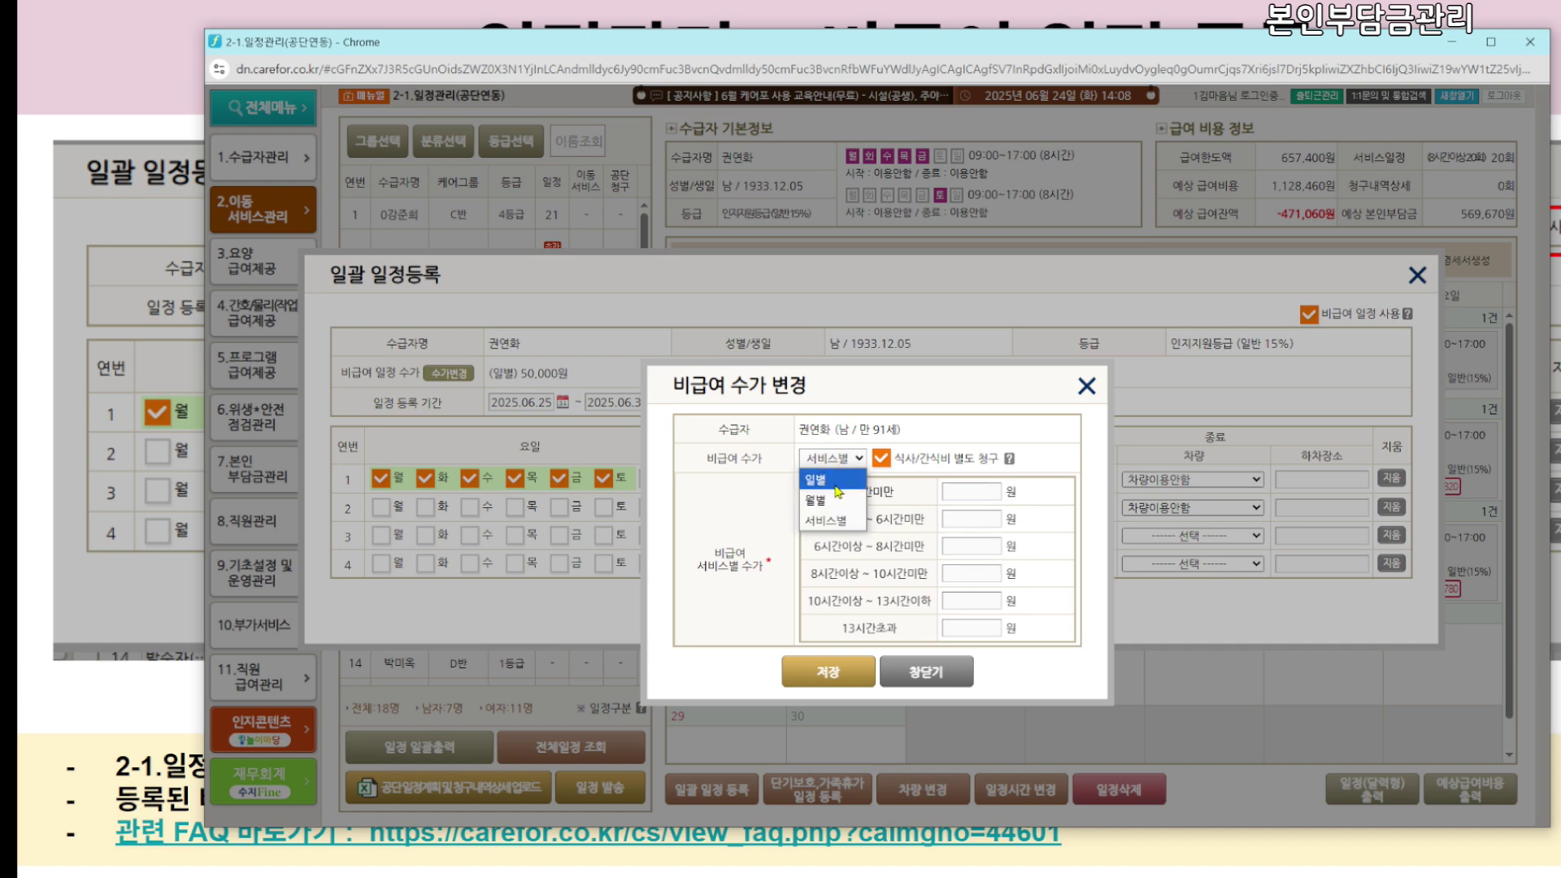
pyautogui.click(838, 490)
# Set the 일별 비급여 수가 to 20000원, toggle 식사/간식비 별도 청구 off and back on, and save
pyautogui.doubleClick(907, 456)
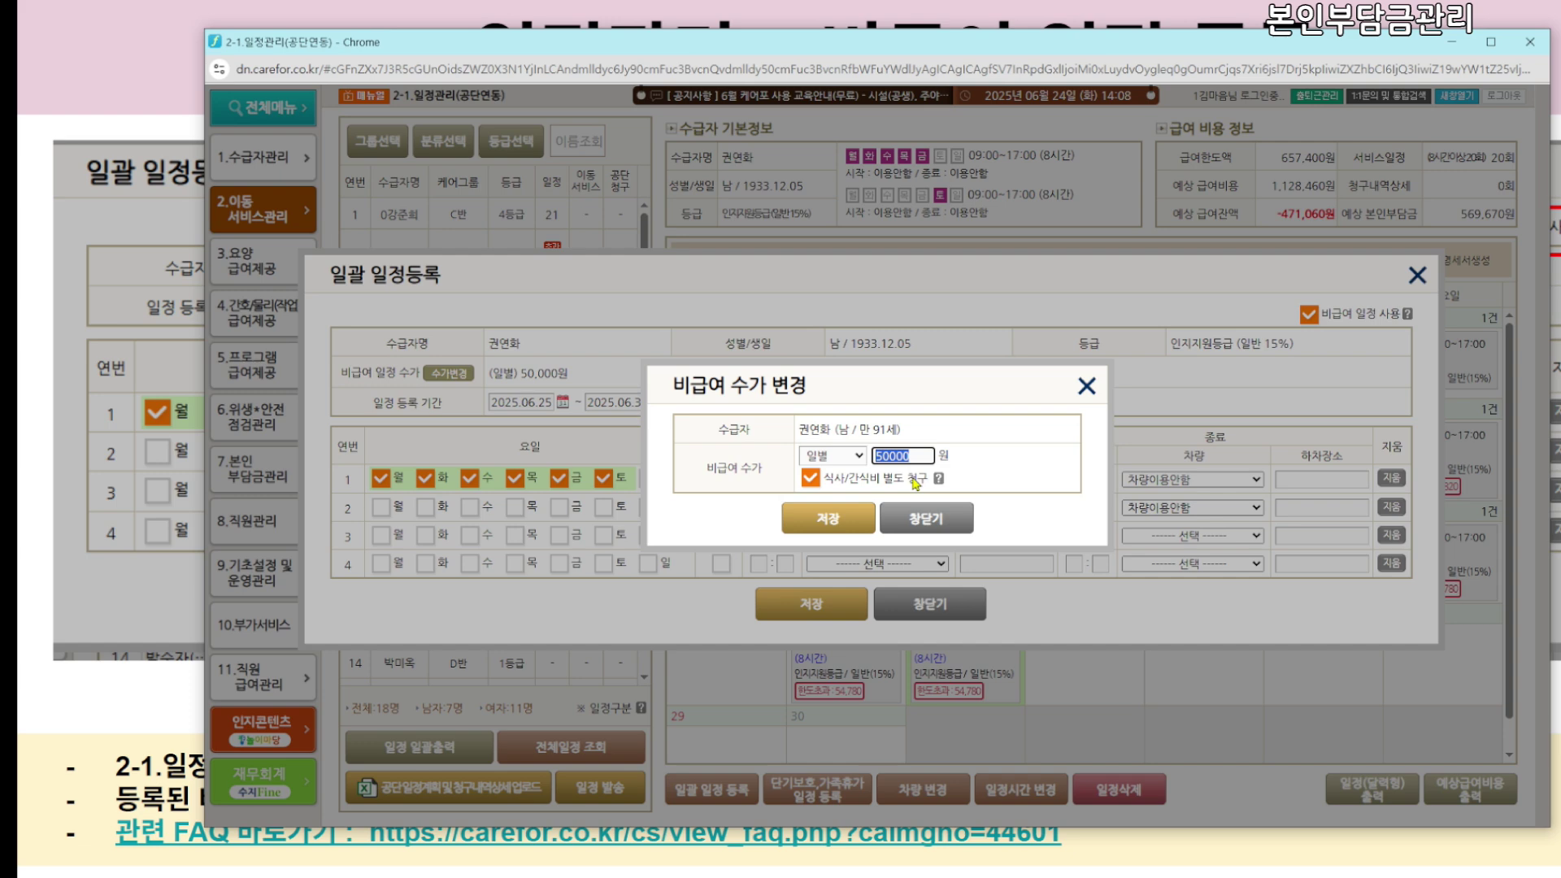
pyautogui.write('10')
pyautogui.click(813, 482)
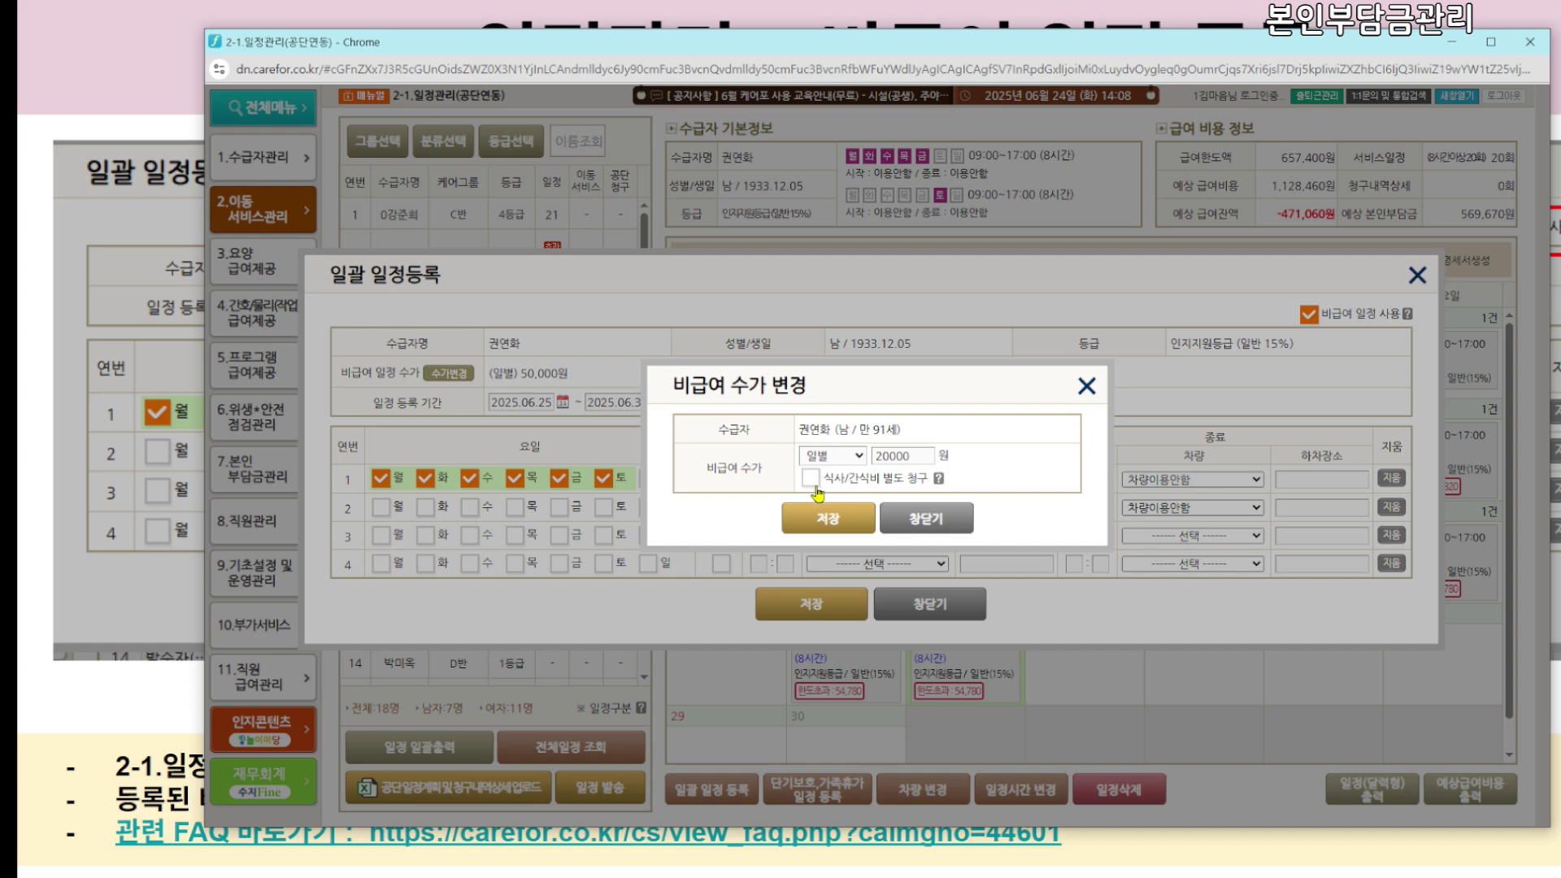
pyautogui.doubleClick(899, 455)
pyautogui.click(810, 478)
pyautogui.click(820, 522)
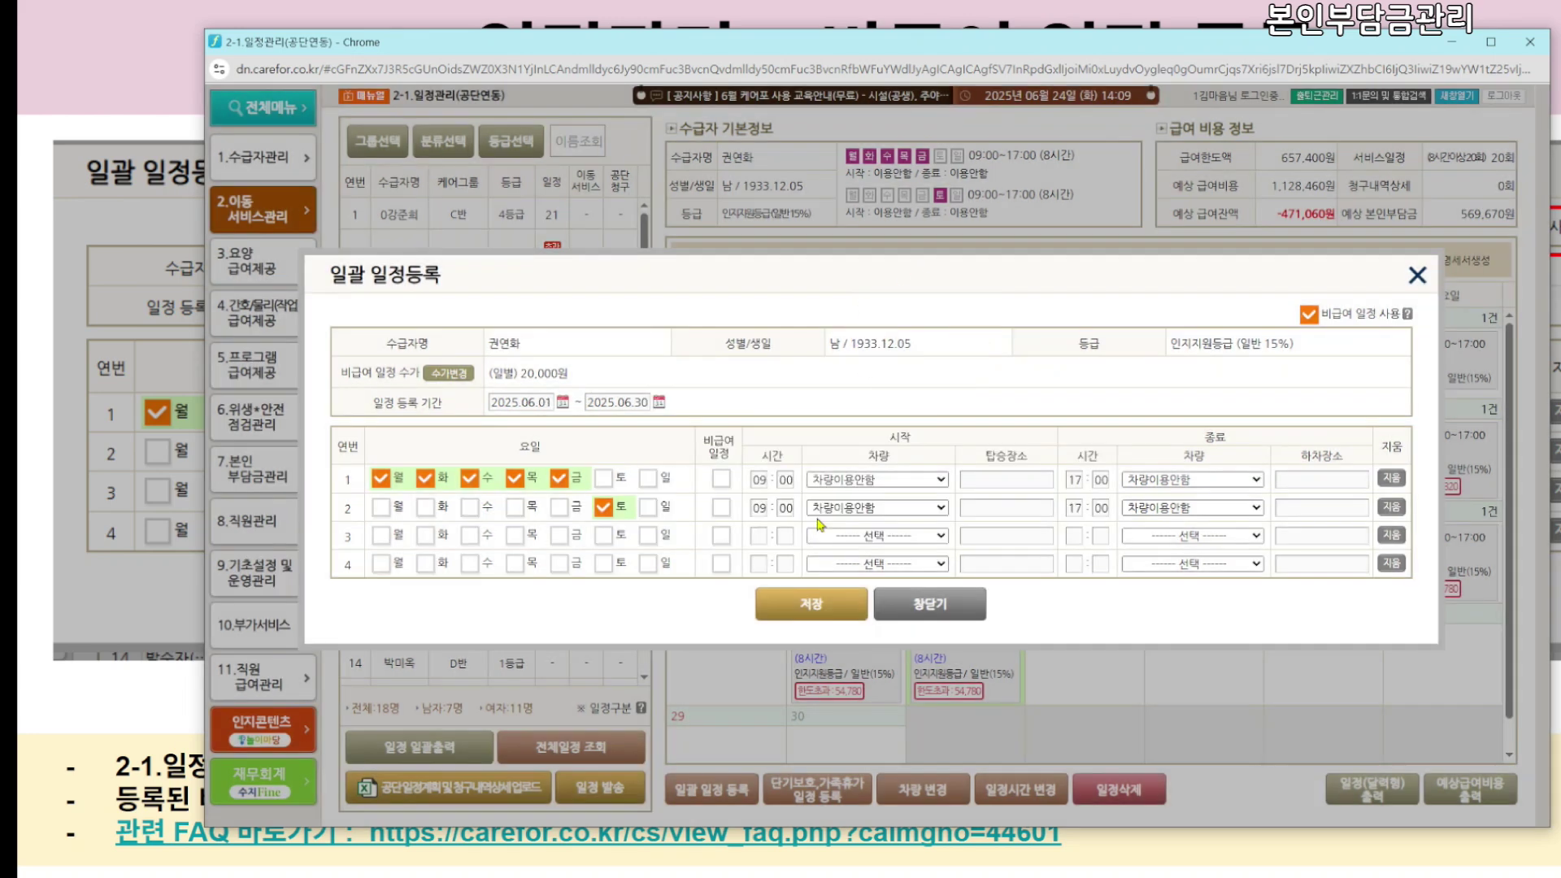
# Save the bulk schedule for 2025.06.01–2025.06.30 at 09:00–17:00 and review the resulting June calendar
pyautogui.click(815, 605)
pyautogui.scroll(-1, 963, 673)
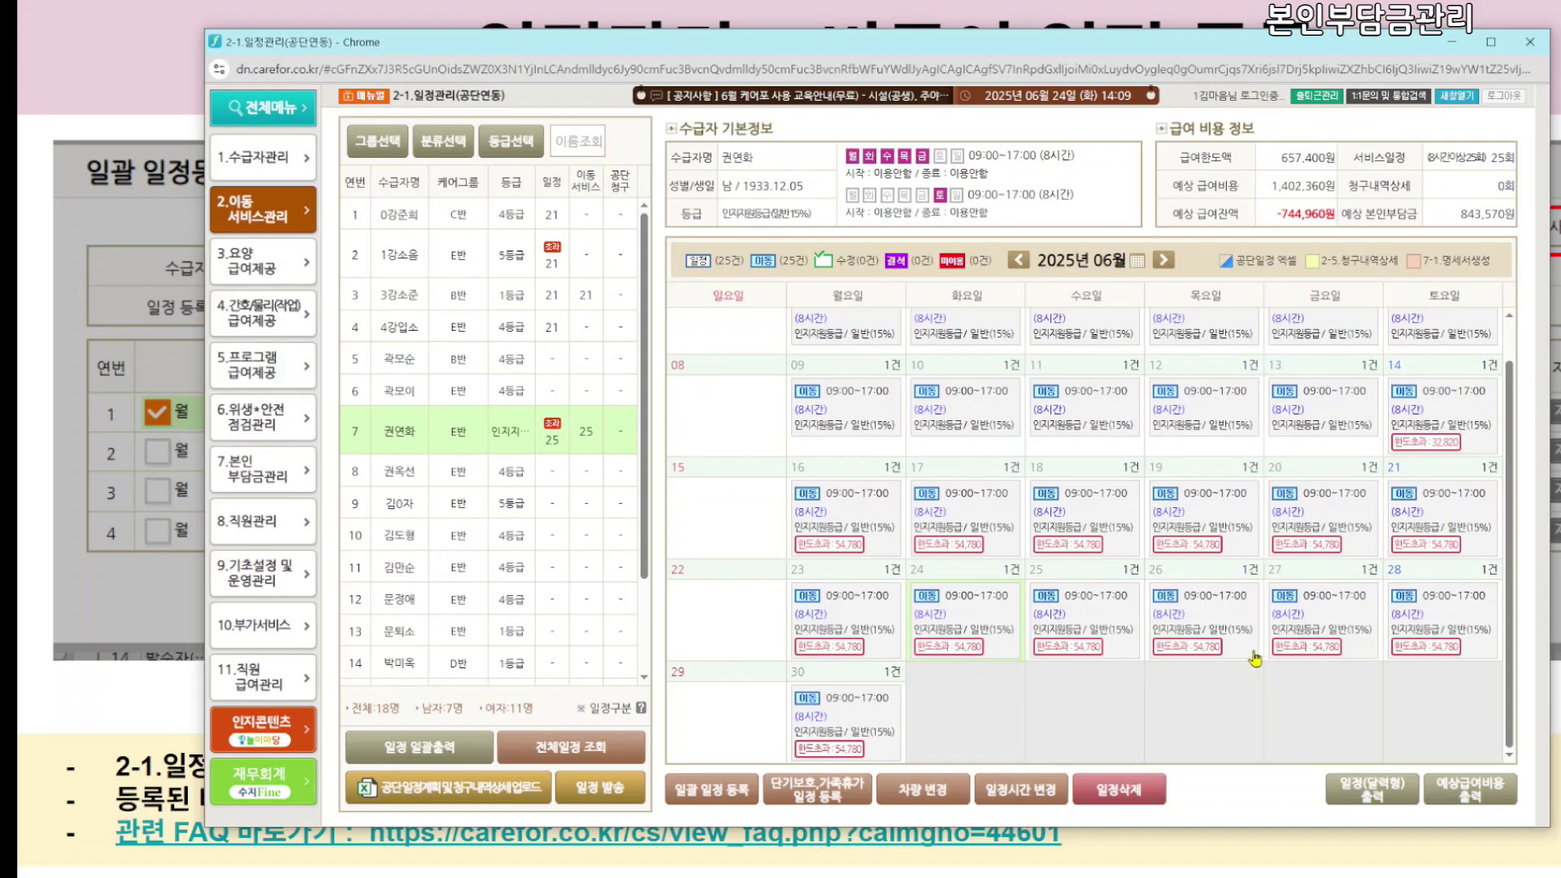
pyautogui.scroll(1, 1256, 658)
pyautogui.scroll(-1, 1128, 650)
pyautogui.scroll(1, 1137, 532)
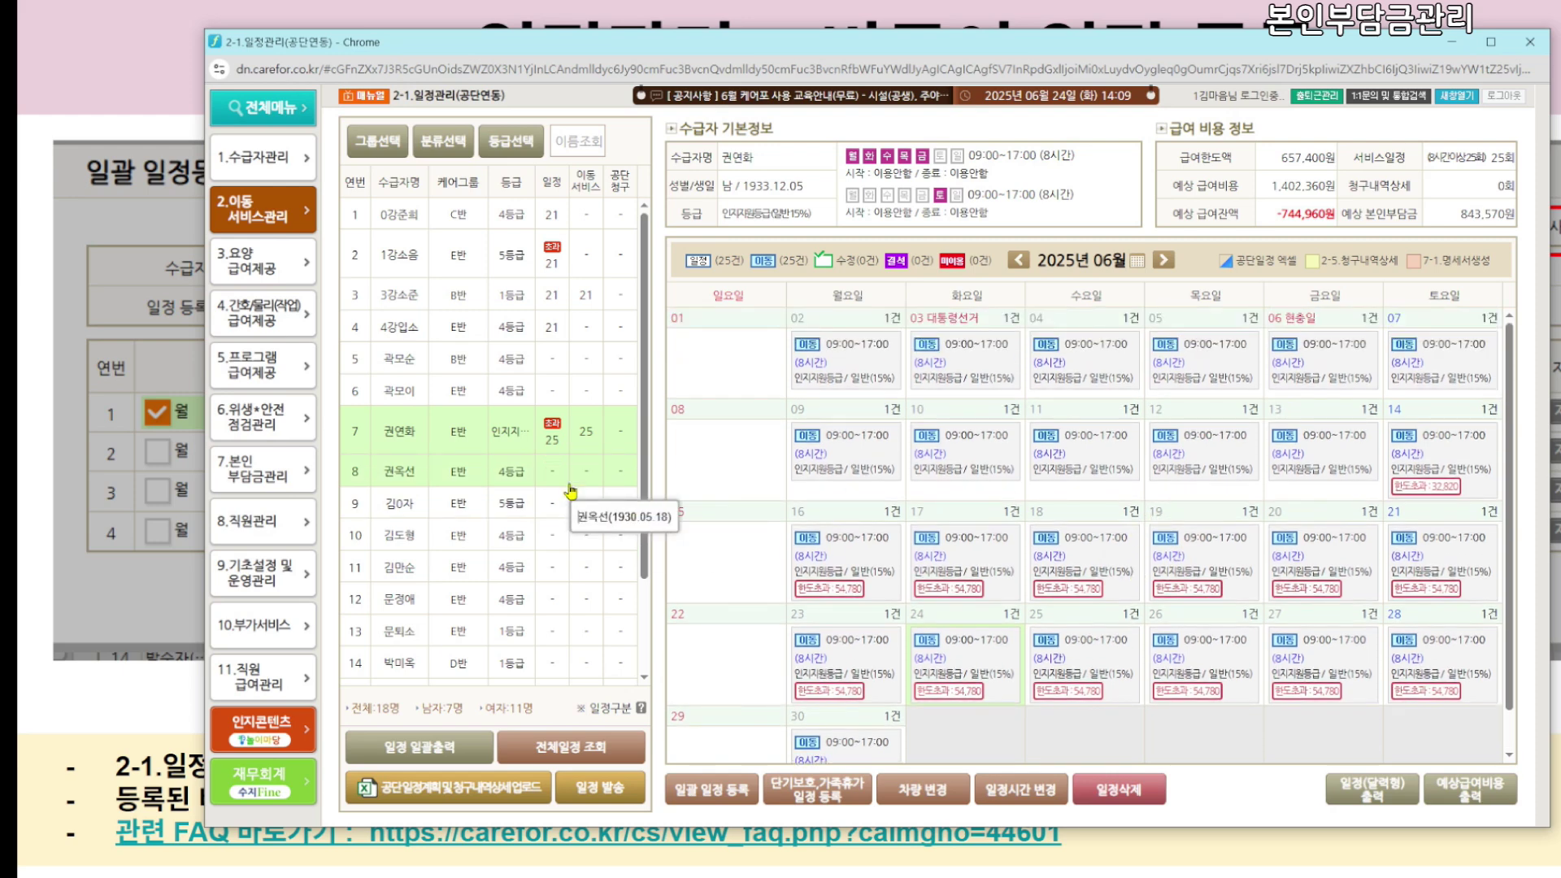
pyautogui.scroll(-1, 1081, 703)
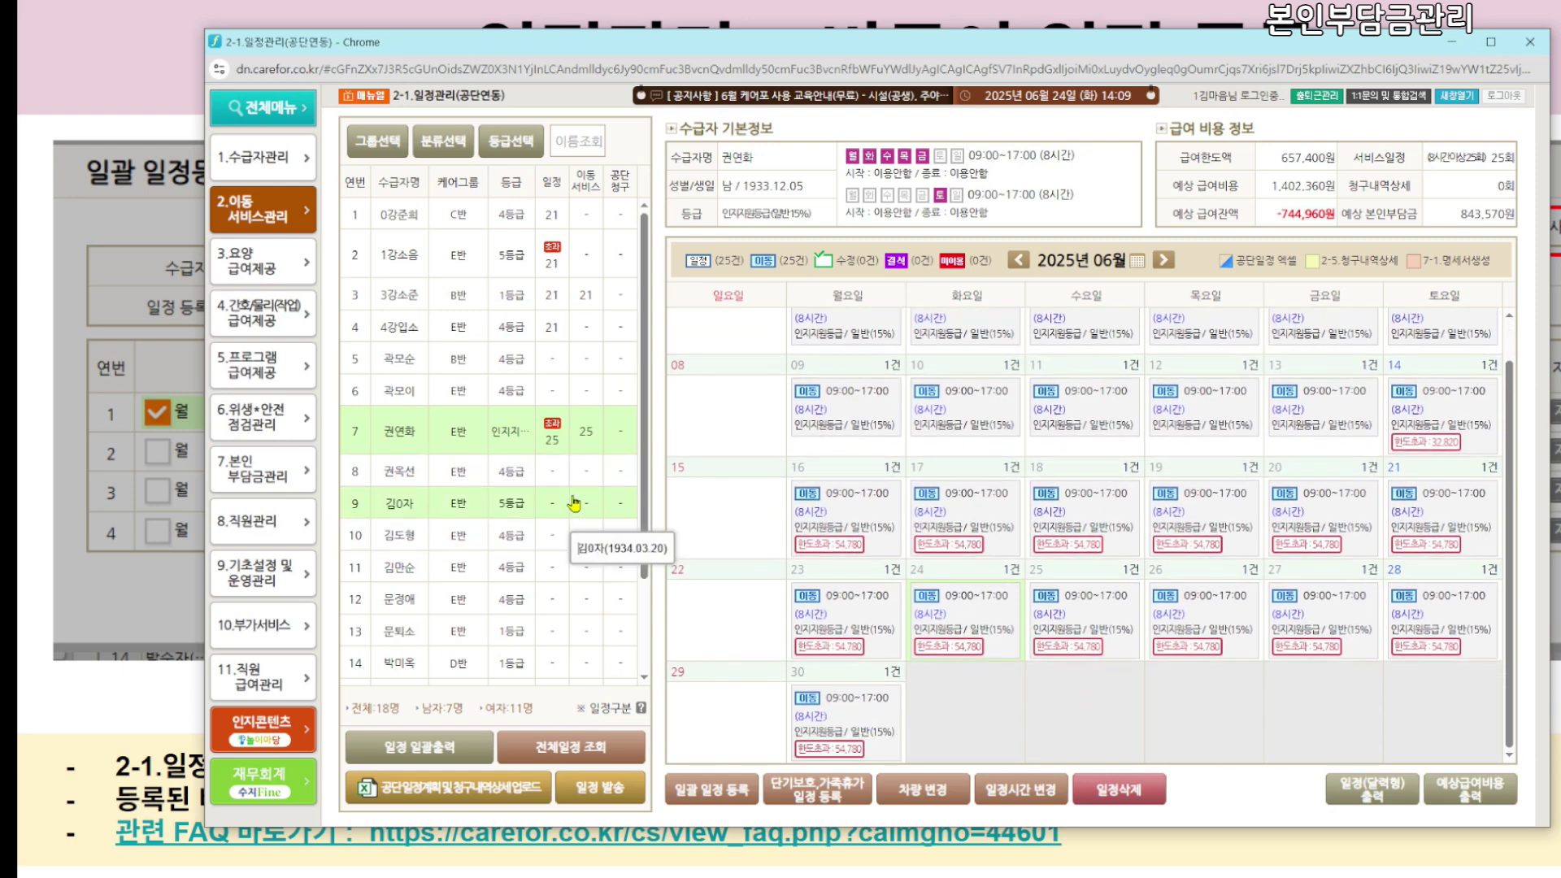
# Select the recipient in row 6, enable 비급여 일정 사용 in 일괄 일정등록 and proceed to registering the fee
pyautogui.click(559, 392)
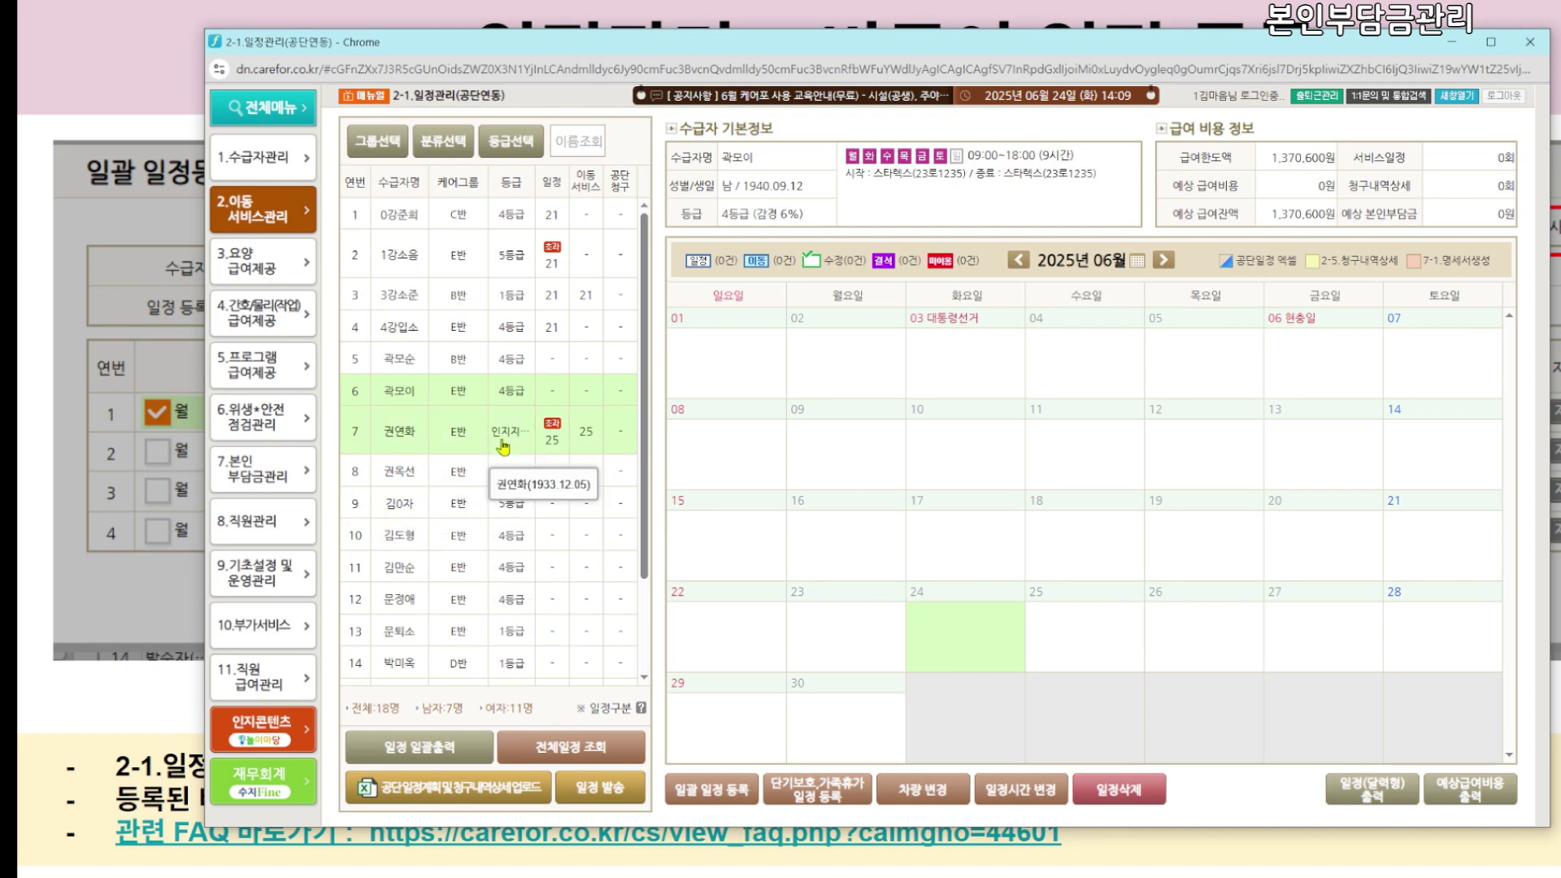
pyautogui.click(553, 431)
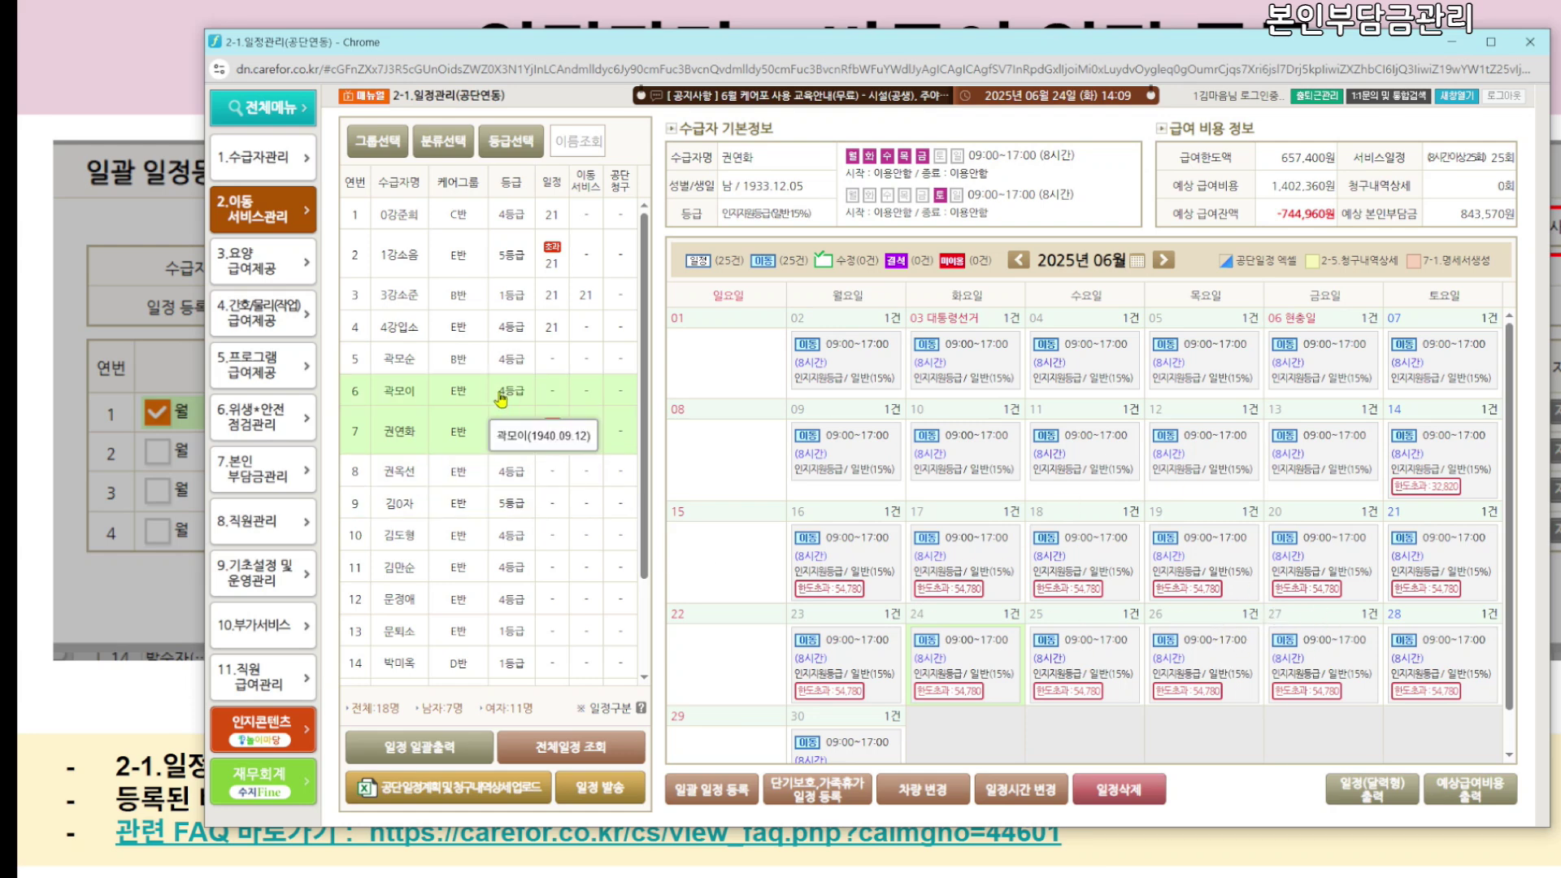
pyautogui.click(499, 398)
pyautogui.click(718, 793)
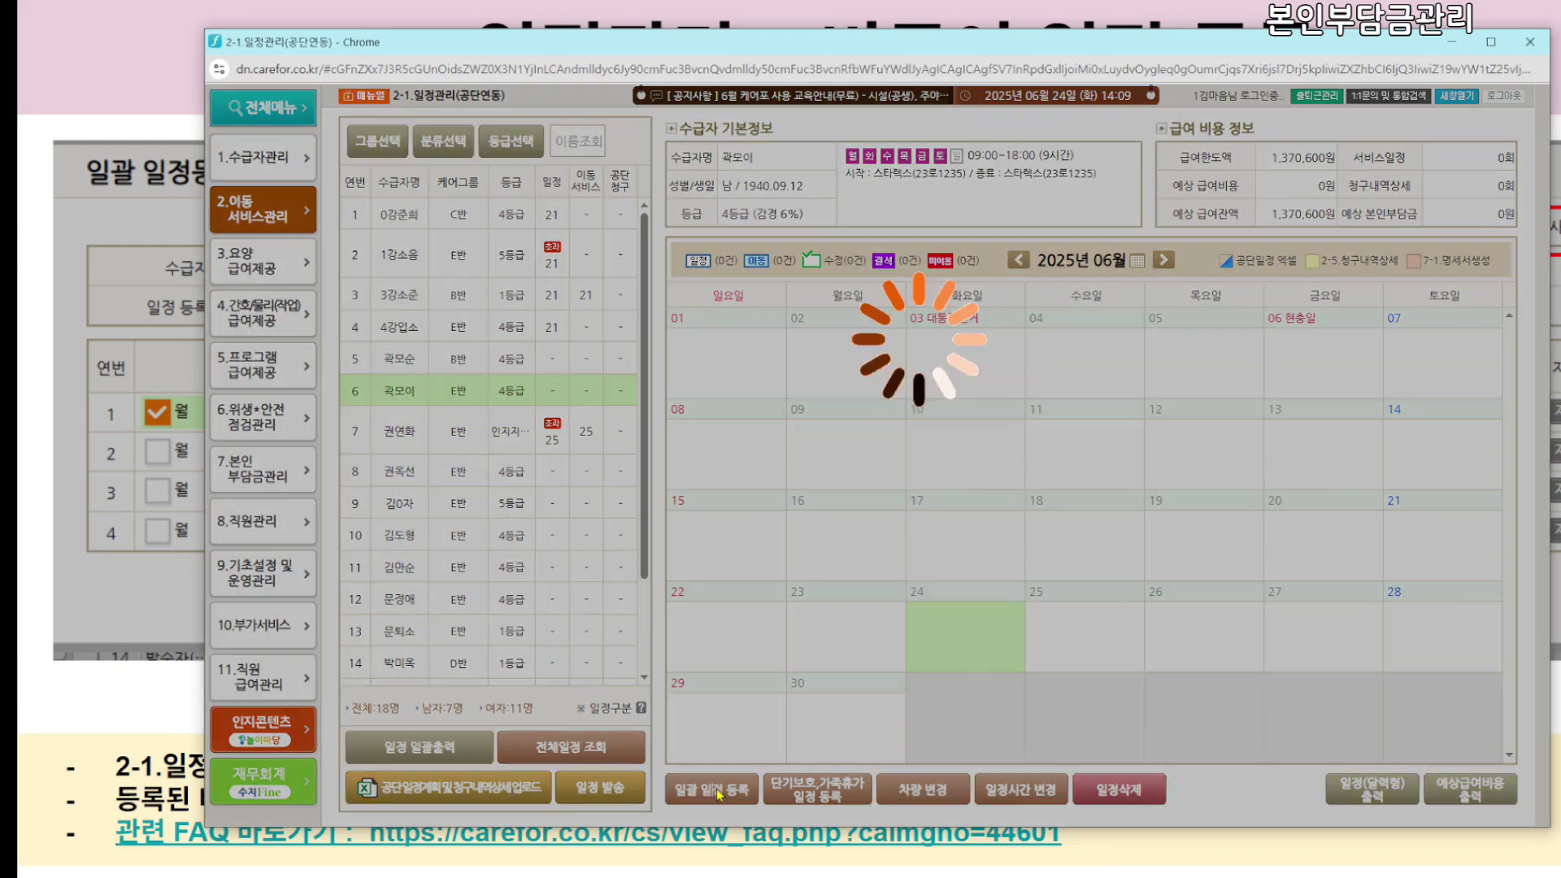
pyautogui.click(1307, 330)
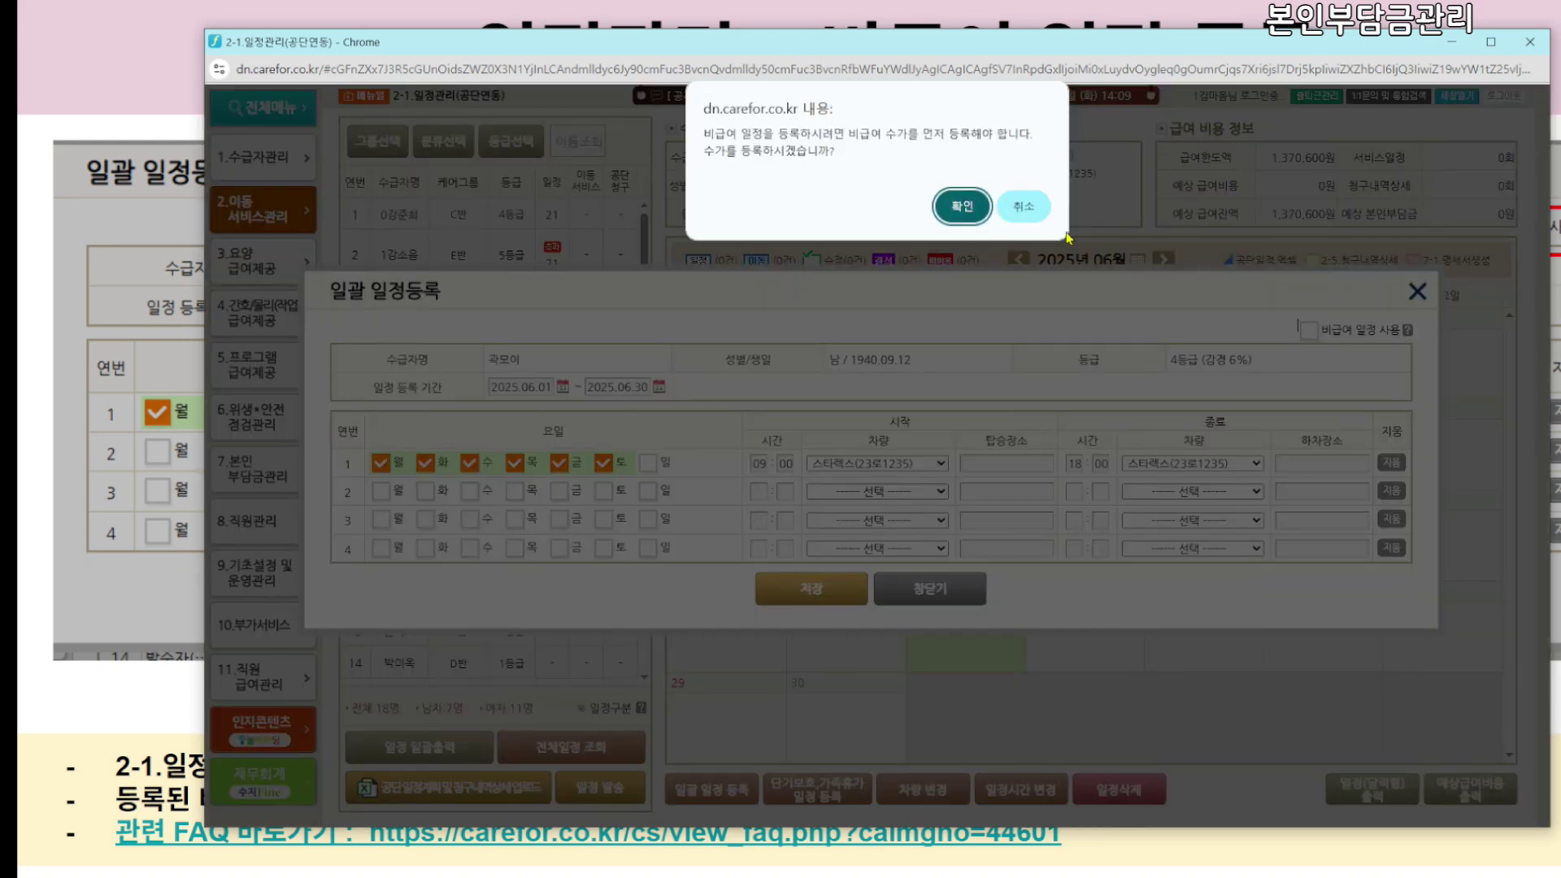
pyautogui.click(963, 208)
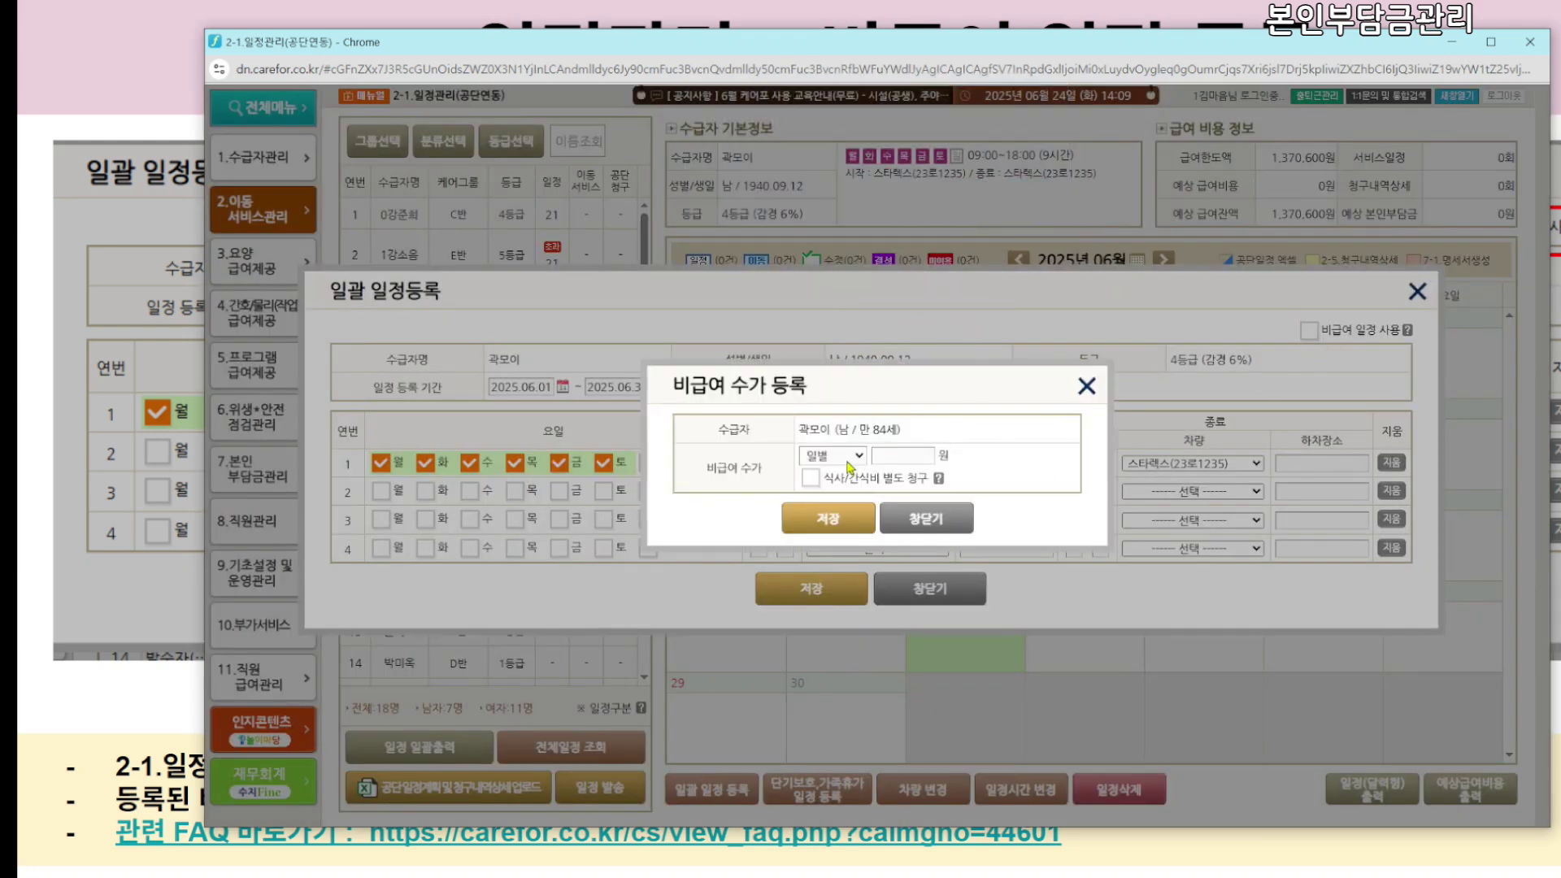
# Register the recipient's 일별 비급여 수가 as 20000원 with 식사/간식비 별도 청구 enabled
pyautogui.click(845, 461)
pyautogui.click(845, 462)
pyautogui.click(825, 457)
pyautogui.click(905, 456)
pyautogui.write('20000')
pyautogui.click(810, 478)
pyautogui.click(826, 521)
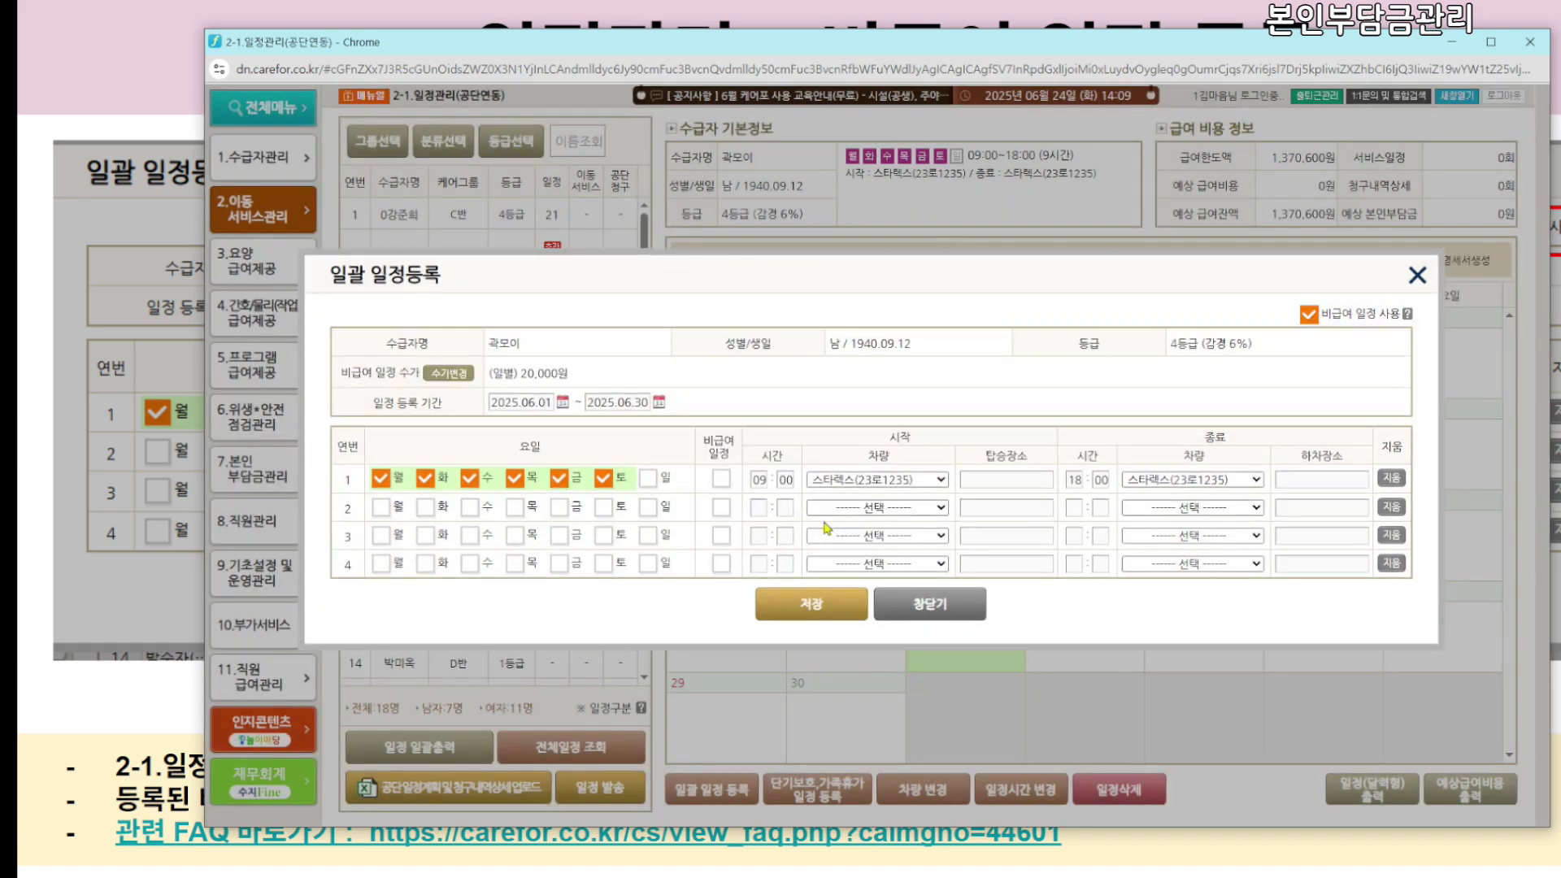
# Save the June bulk schedule without marking the row as 비급여 일정, and delete the recipient's saved June schedules
pyautogui.click(794, 615)
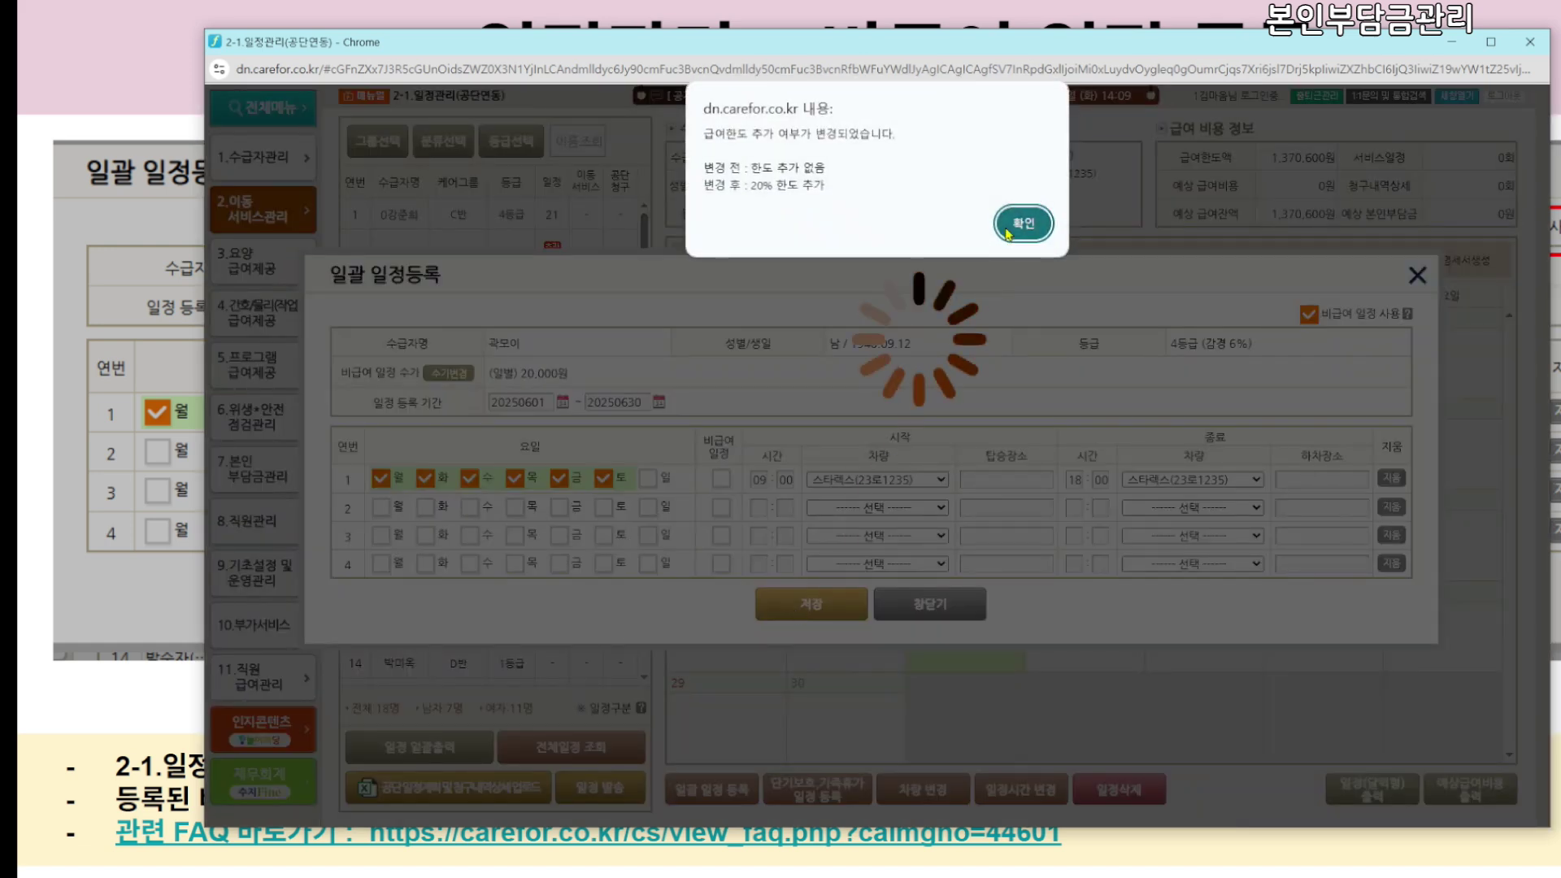
pyautogui.click(1010, 233)
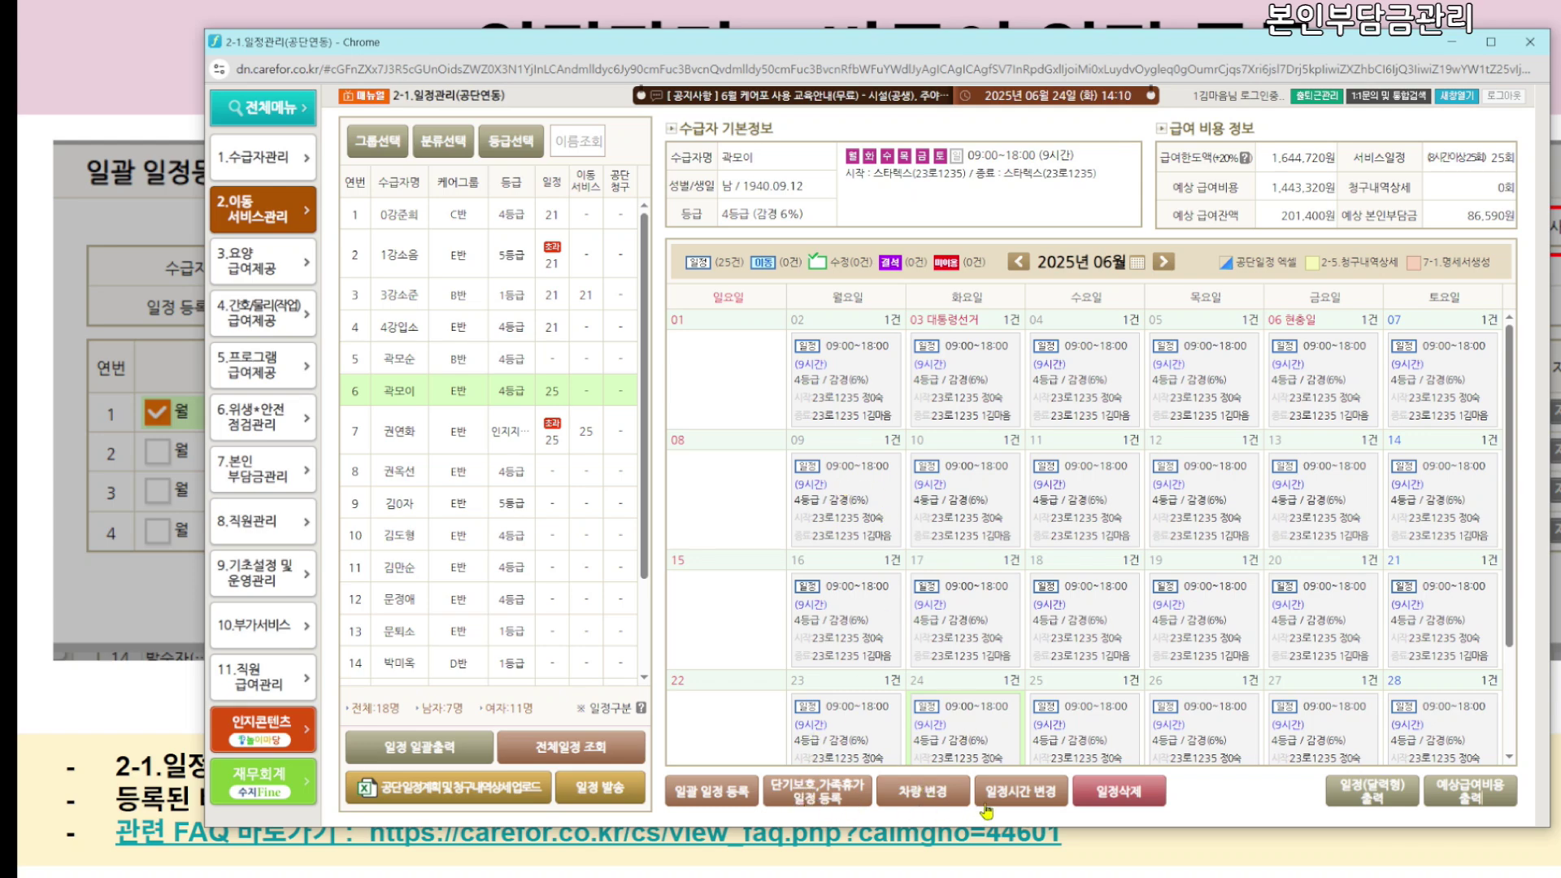
pyautogui.click(1113, 792)
pyautogui.click(840, 506)
pyautogui.press('Return')
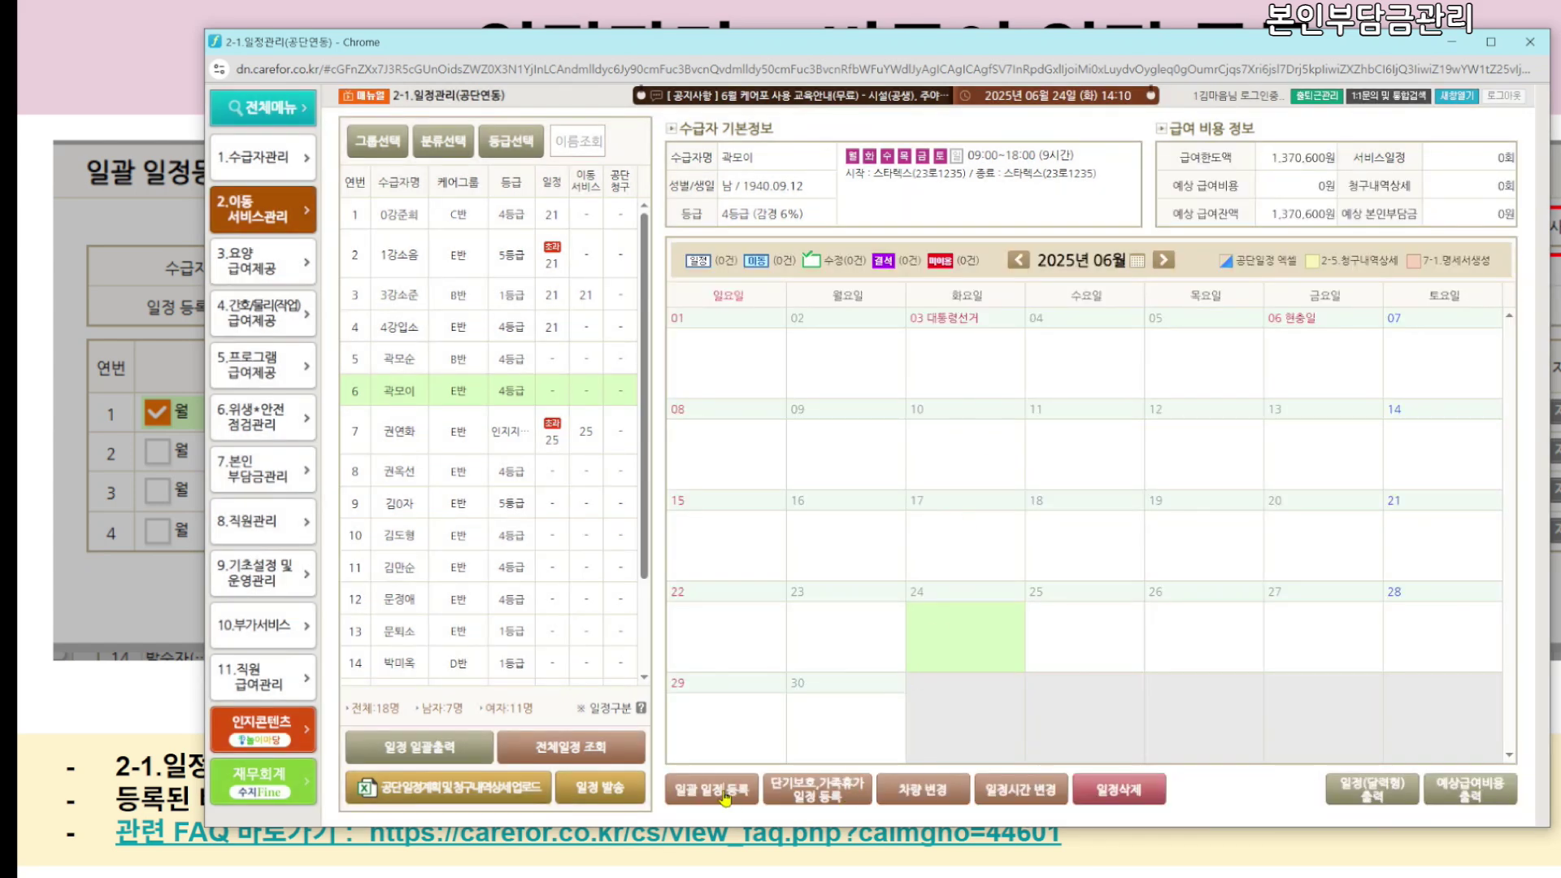
# Register the 2025.06.01–2025.06.30 bulk schedule at 09:00–18:00 with the first row marked as 비급여 일정
pyautogui.click(726, 792)
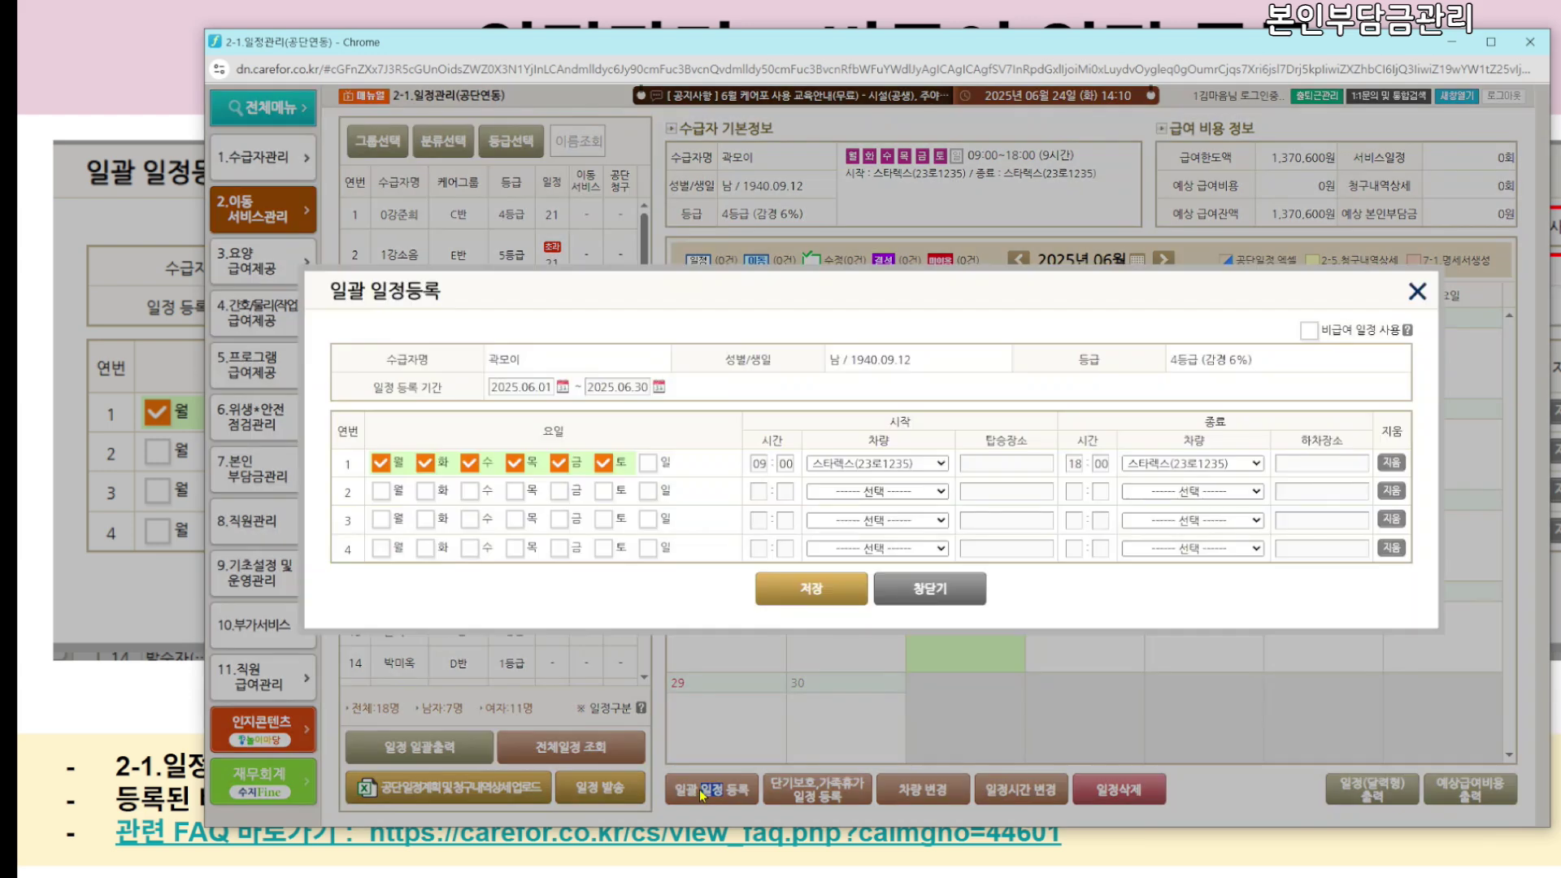
pyautogui.click(1308, 330)
pyautogui.moveTo(704, 464); pyautogui.dragTo(727, 468)
pyautogui.click(722, 497)
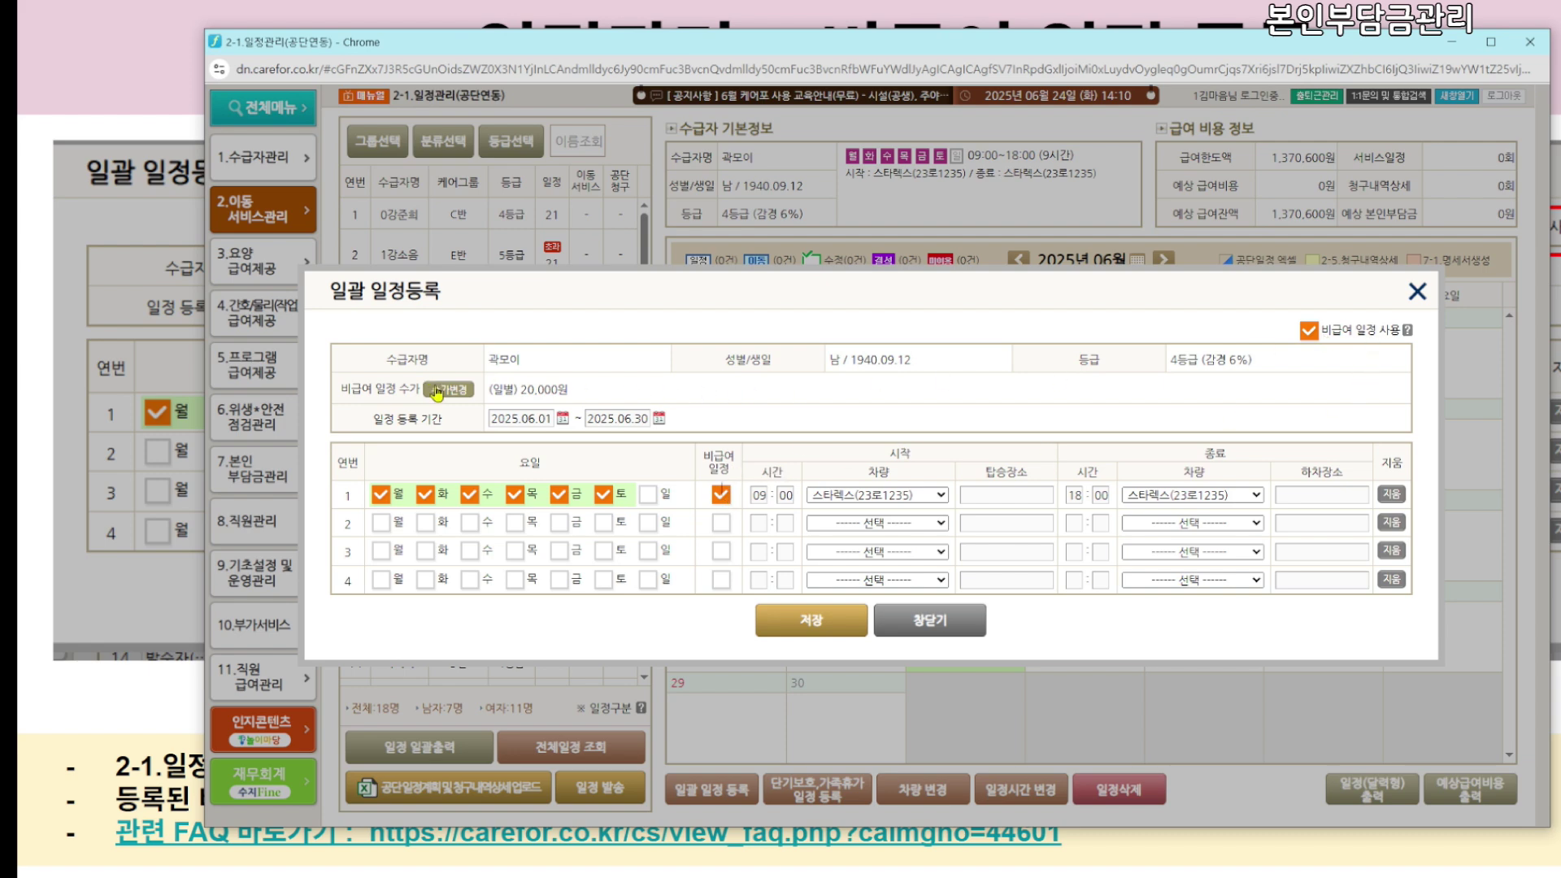
pyautogui.moveTo(712, 454); pyautogui.dragTo(726, 468)
pyautogui.click(738, 467)
pyautogui.click(812, 631)
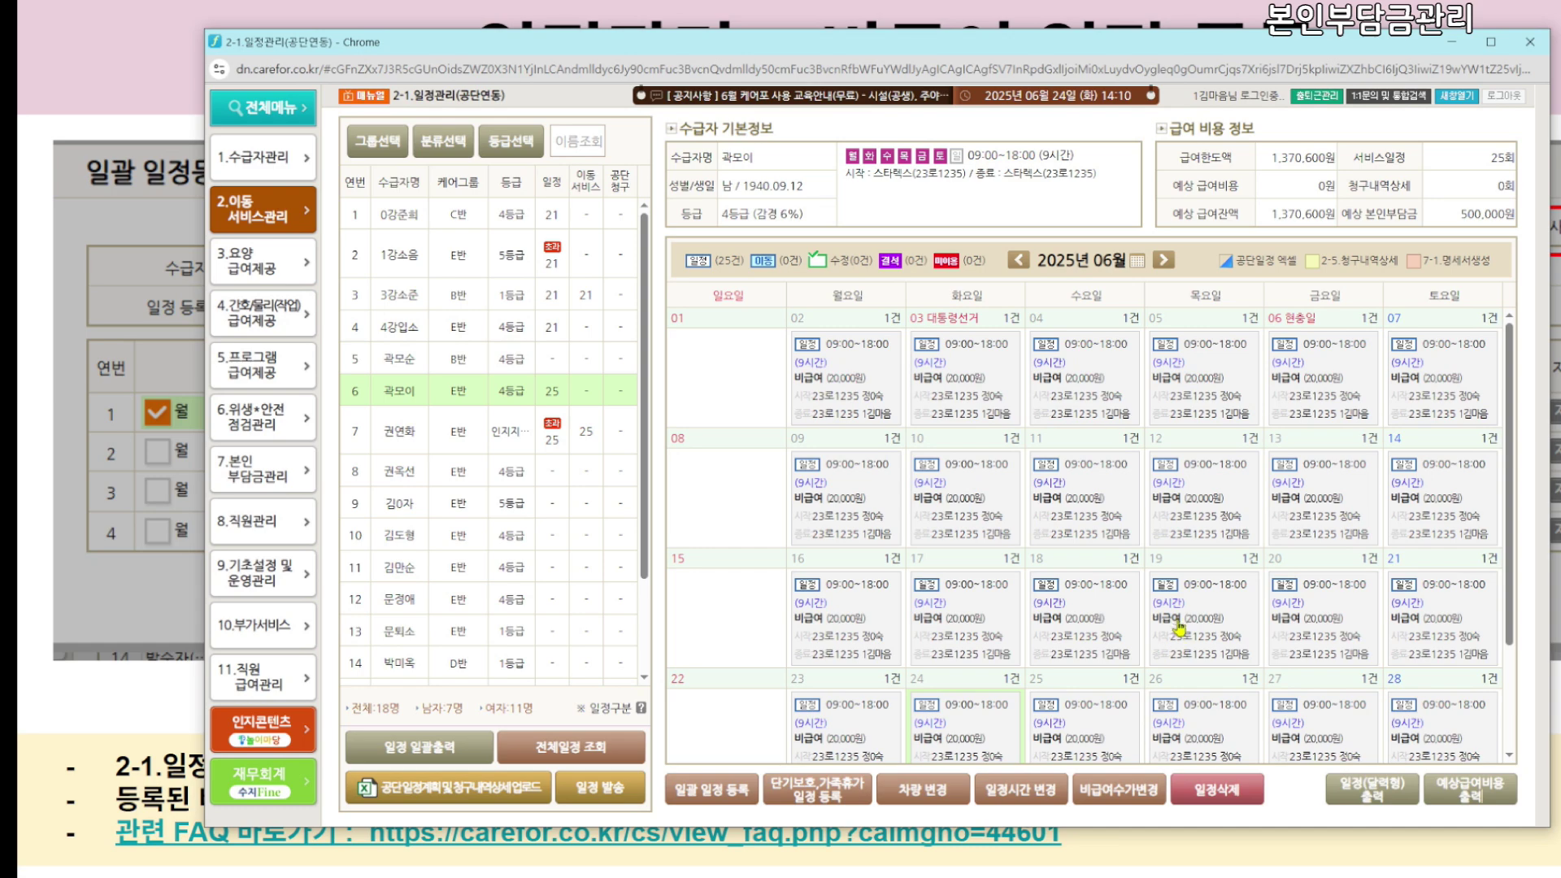
# Examine the 비급여 label and daily fee on the recipient's June calendar entries
pyautogui.hotkey('ctrl', '+')
pyautogui.hotkey('ctrl', '+')
pyautogui.hotkey('ctrl', '+')
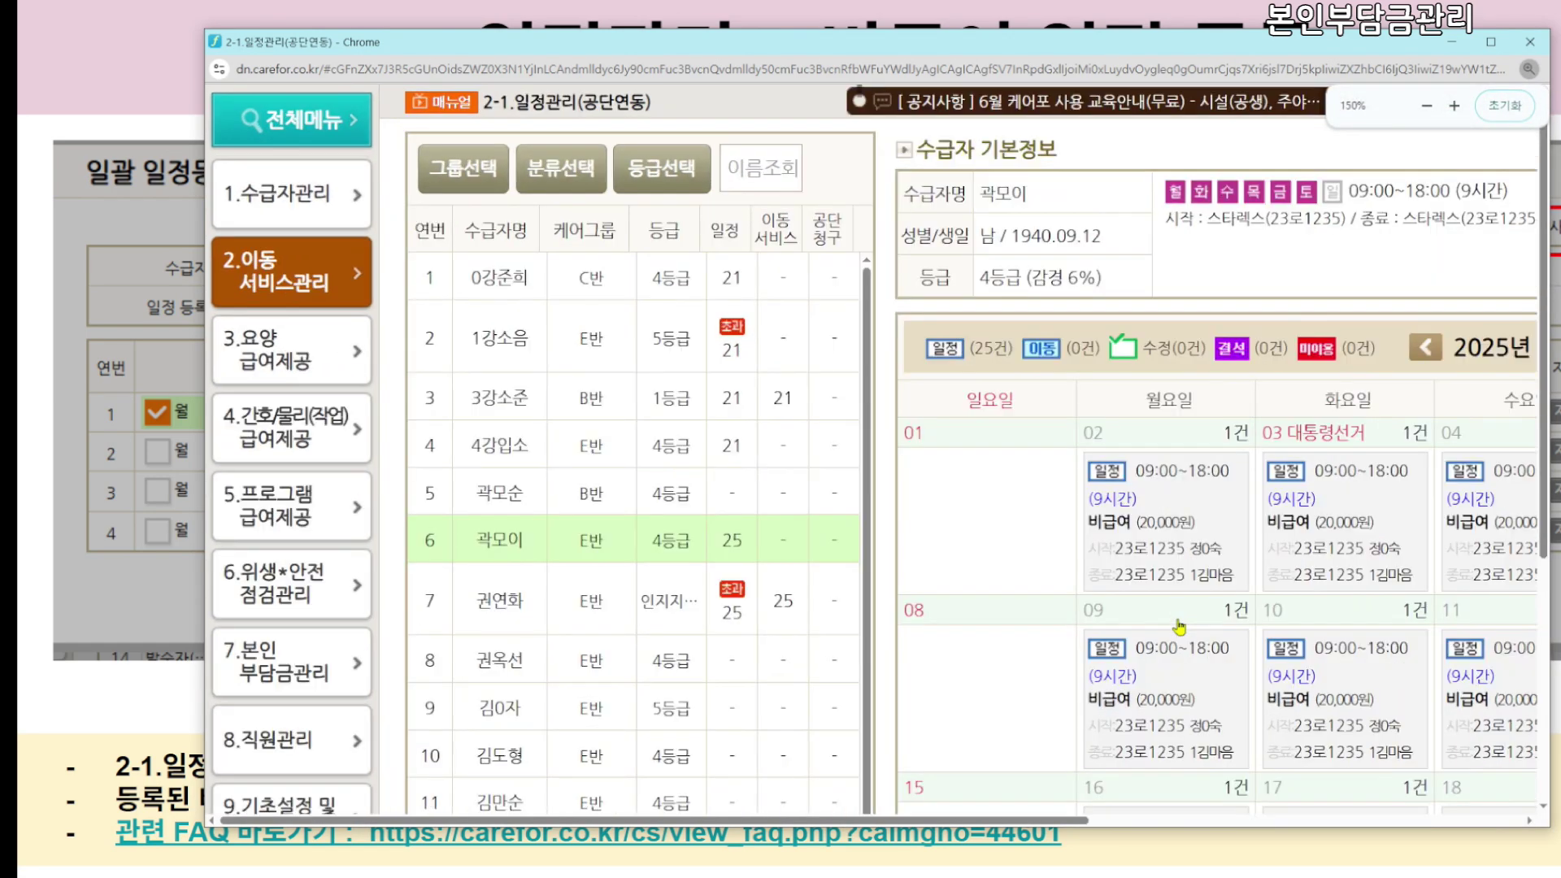
pyautogui.click(1130, 529)
pyautogui.click(1056, 674)
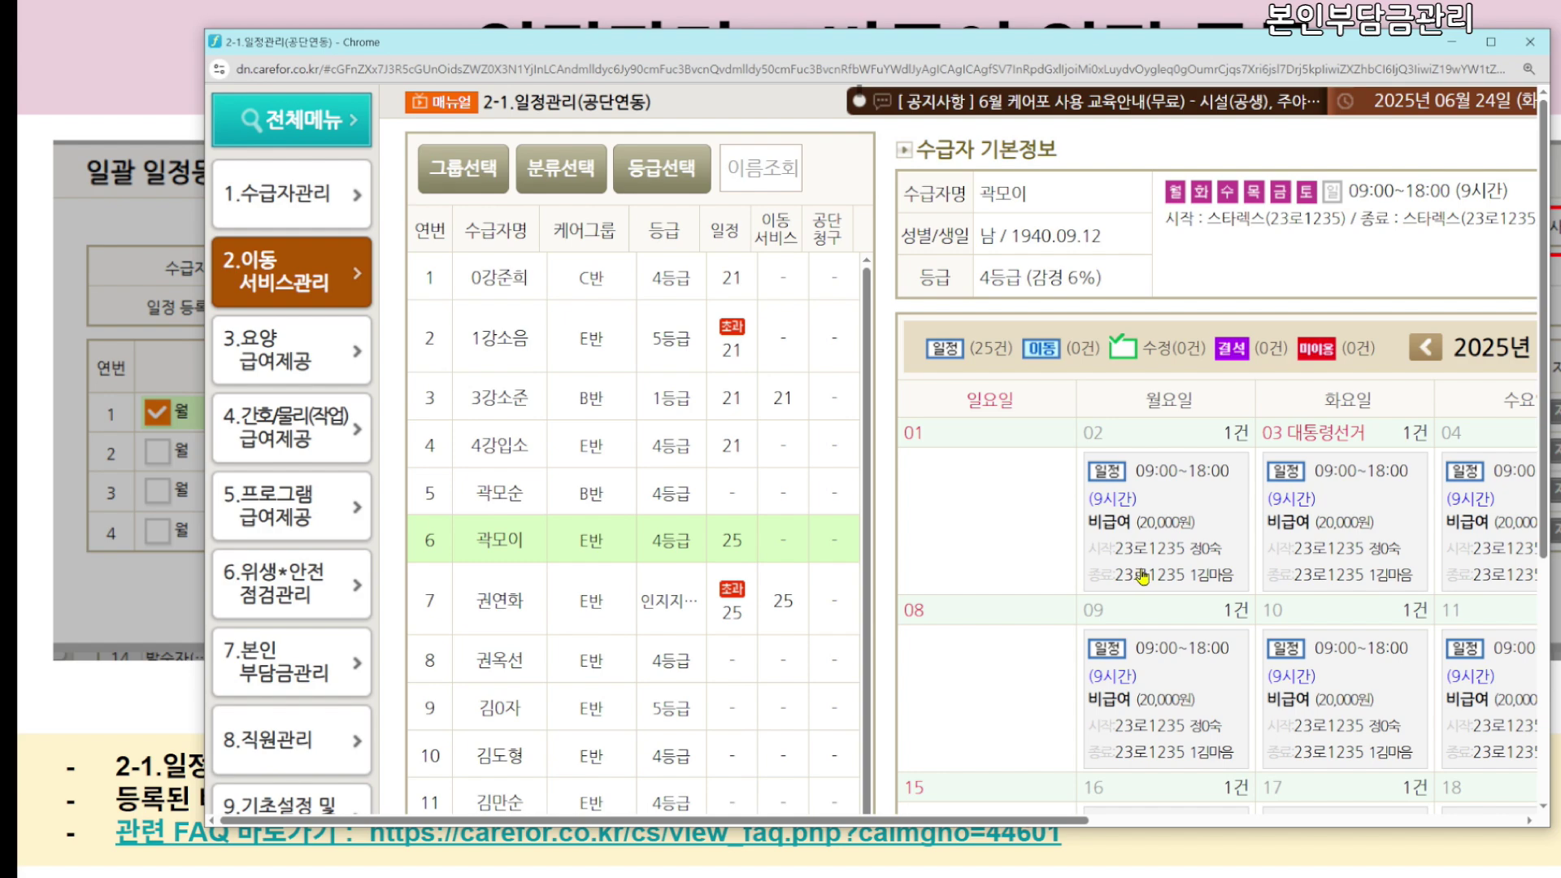
pyautogui.hotkey('ctrl', '-')
pyautogui.hotkey('ctrl', '-')
pyautogui.hotkey('ctrl', '-')
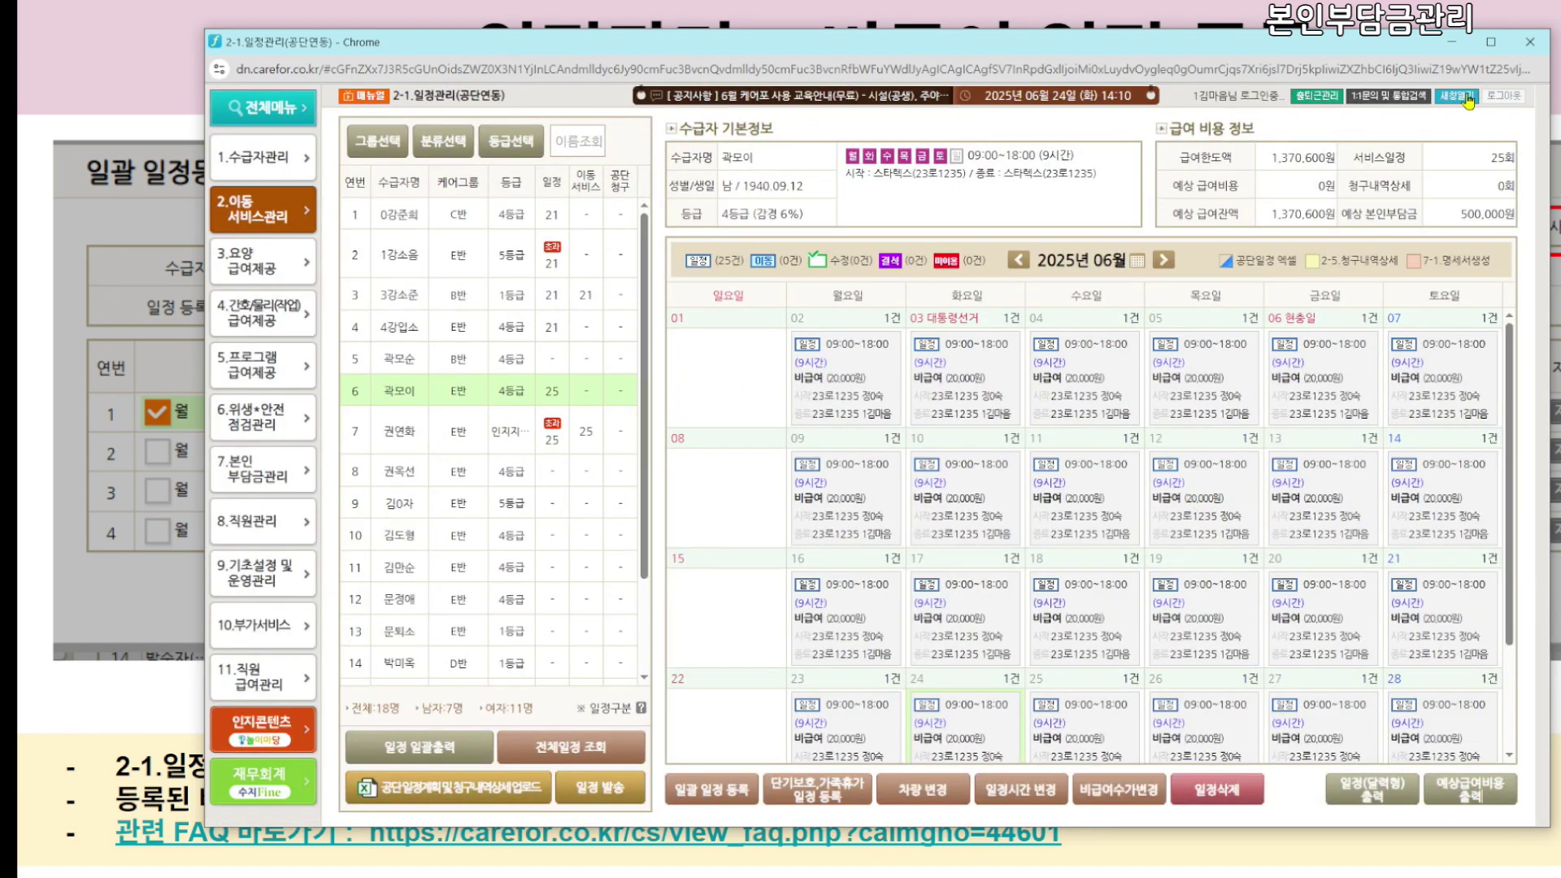
# Open 7-1.본인부담금 청구관리 in a separate window and display the June 2025 billing list
pyautogui.click(1460, 97)
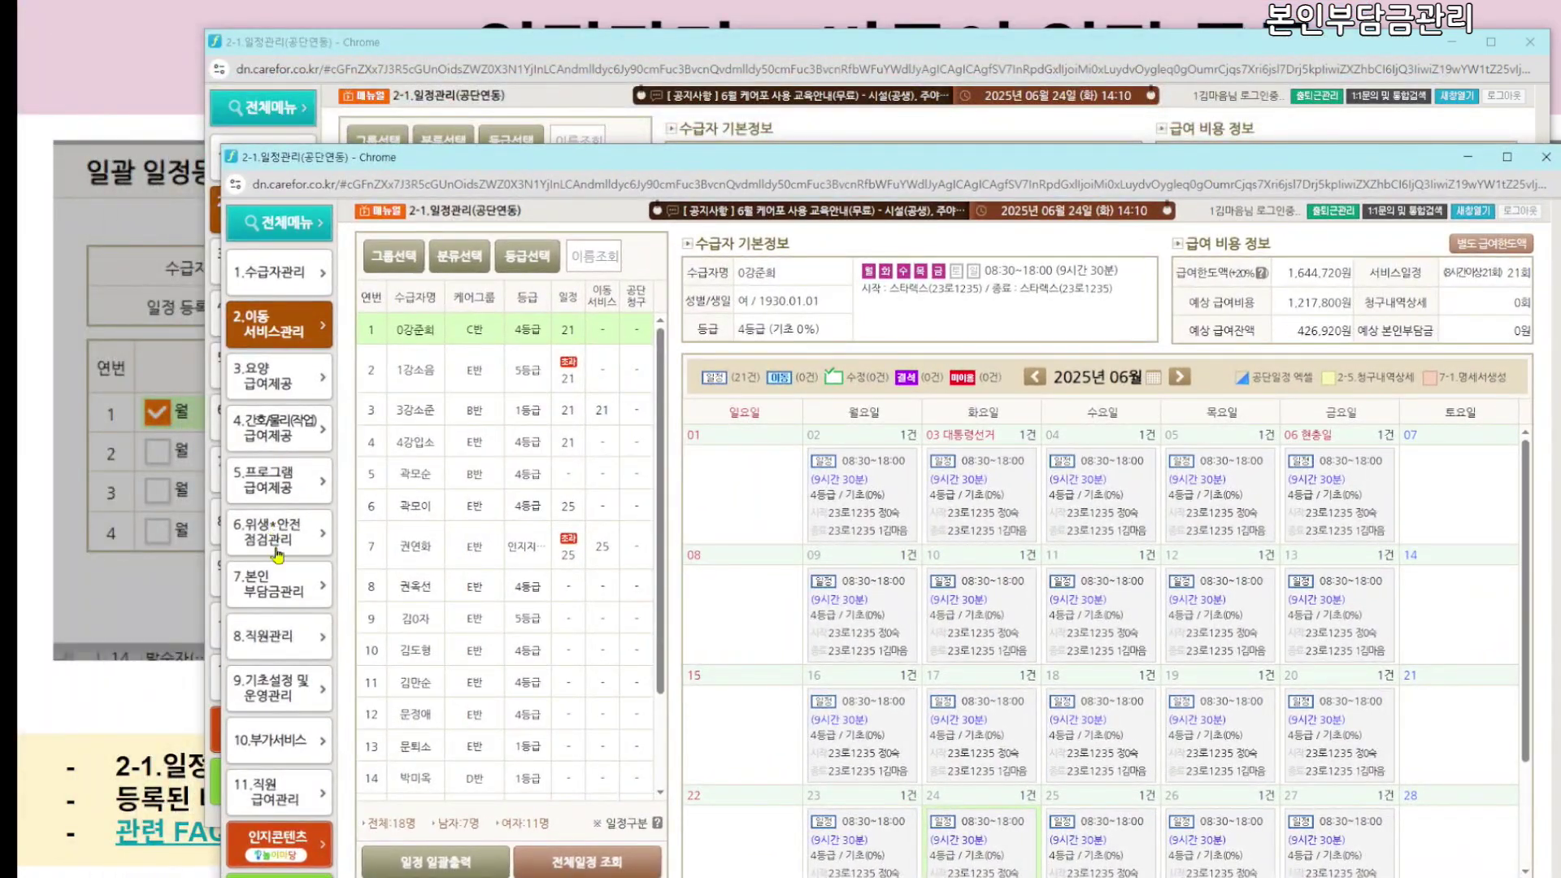
pyautogui.click(281, 589)
pyautogui.click(414, 430)
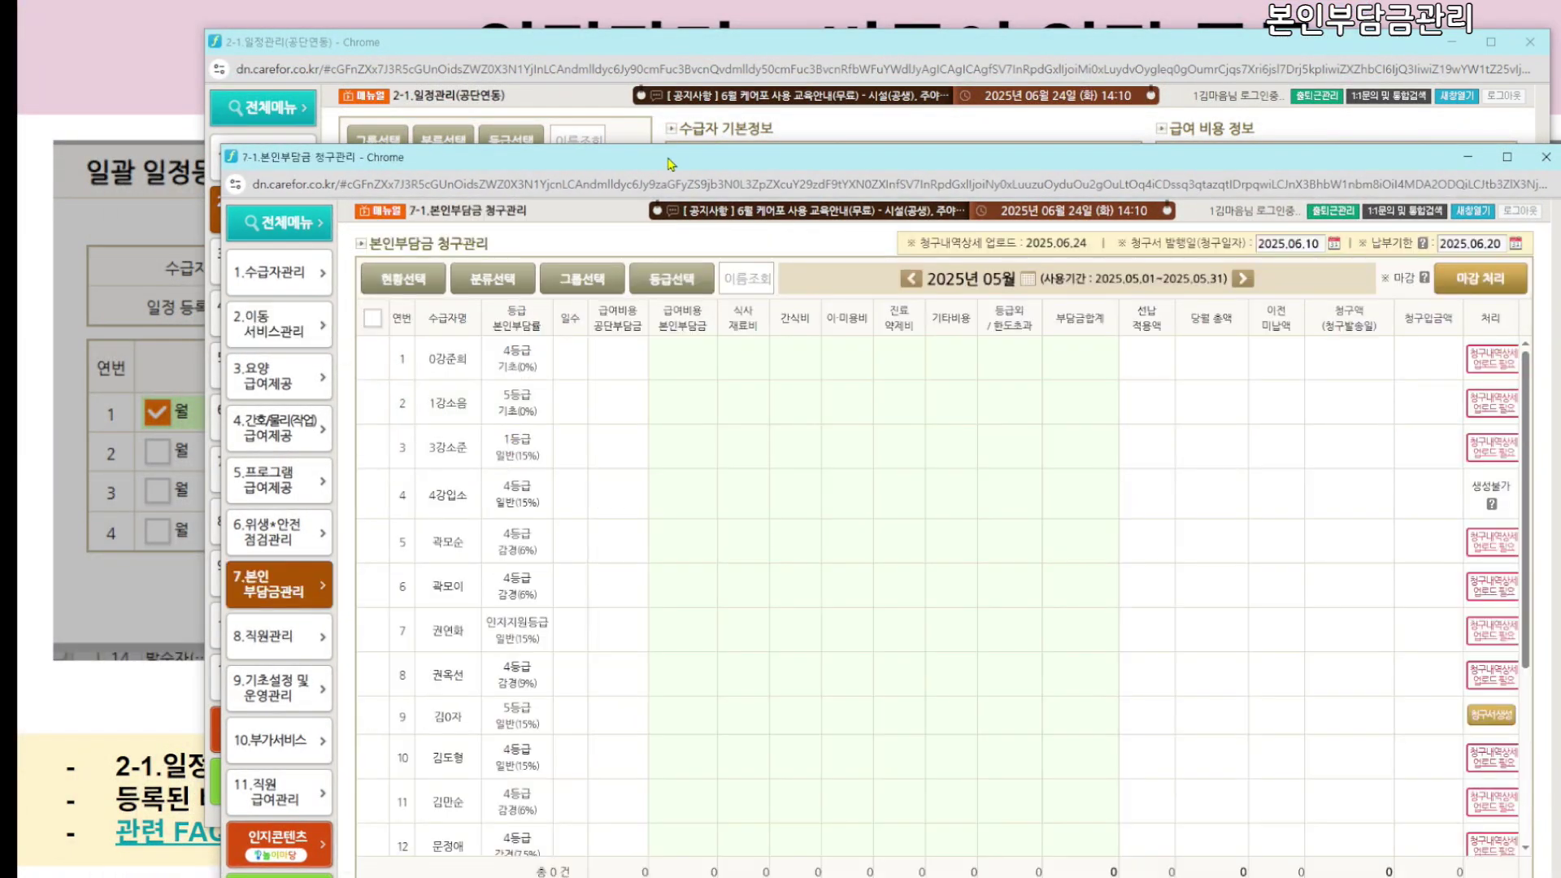
pyautogui.moveTo(670, 163); pyautogui.dragTo(569, 244)
pyautogui.click(813, 195)
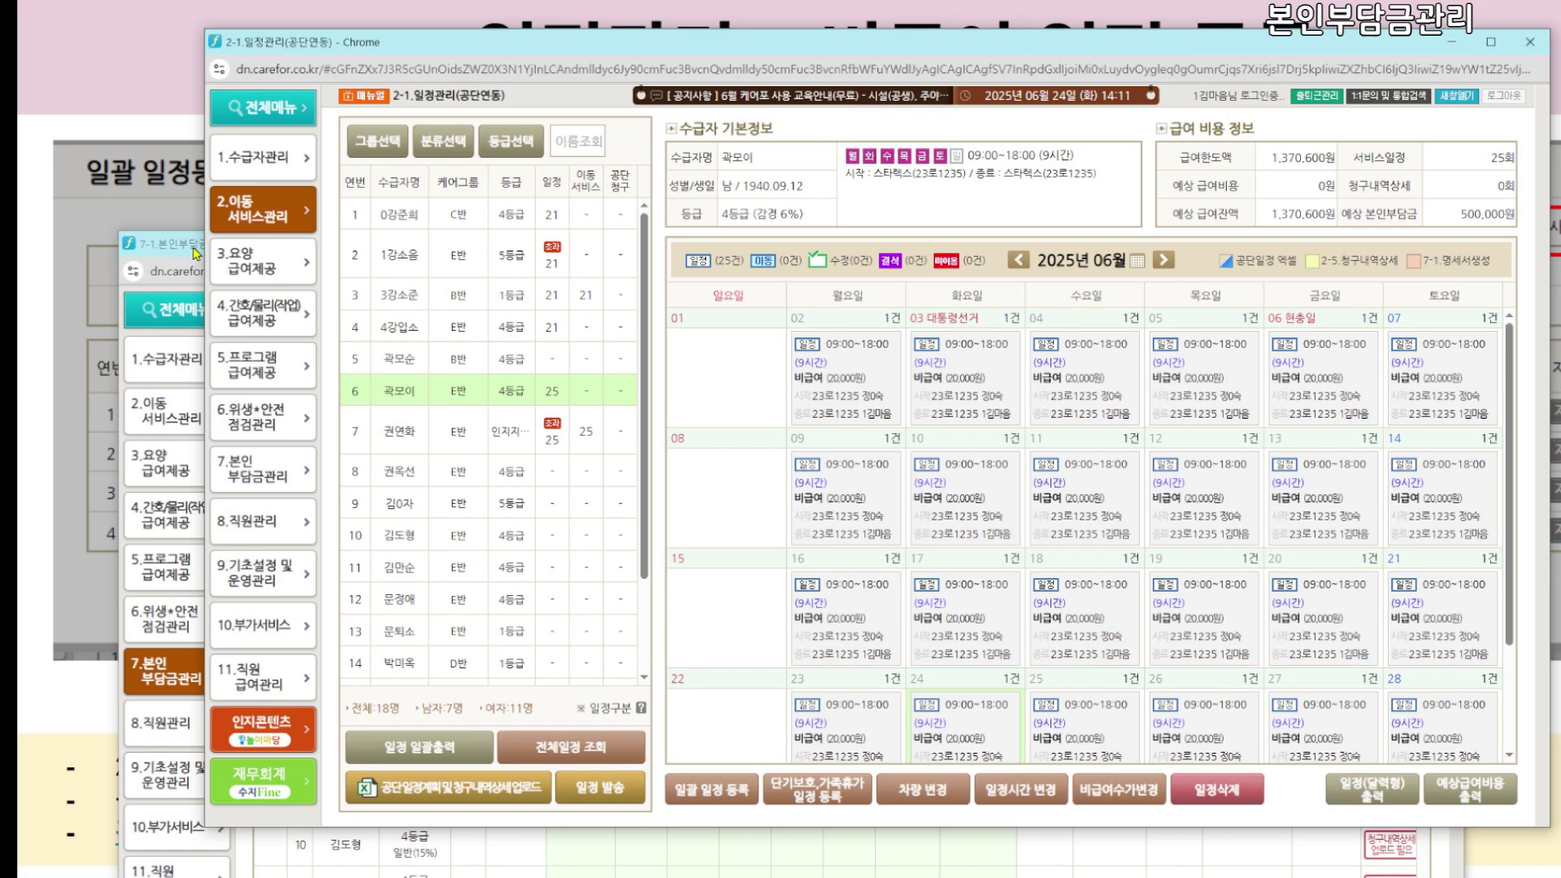
pyautogui.moveTo(195, 253); pyautogui.dragTo(209, 130)
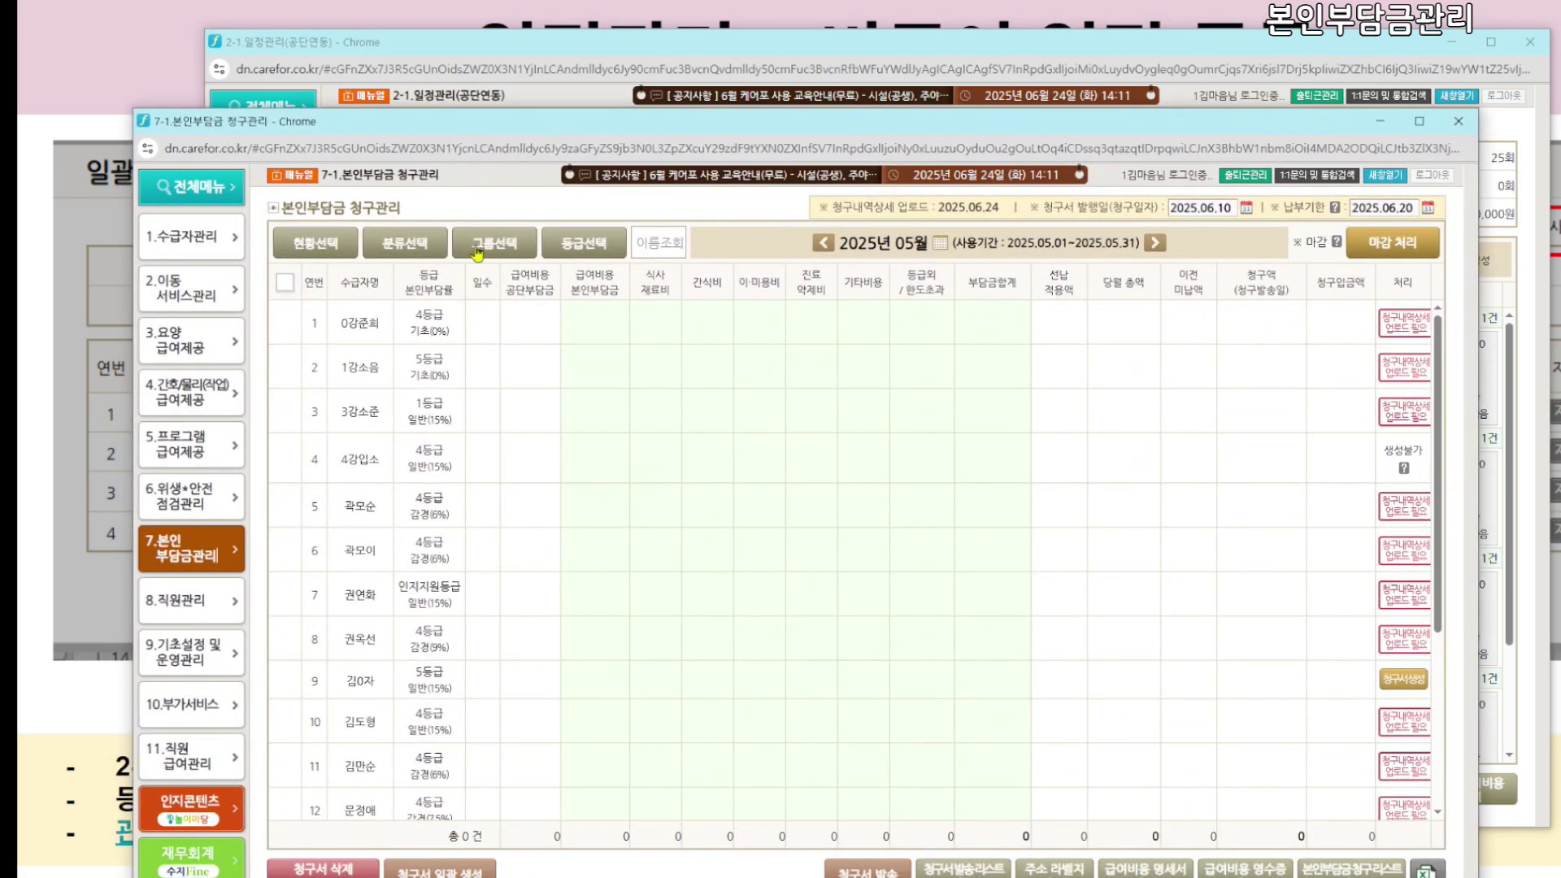
pyautogui.click(1154, 242)
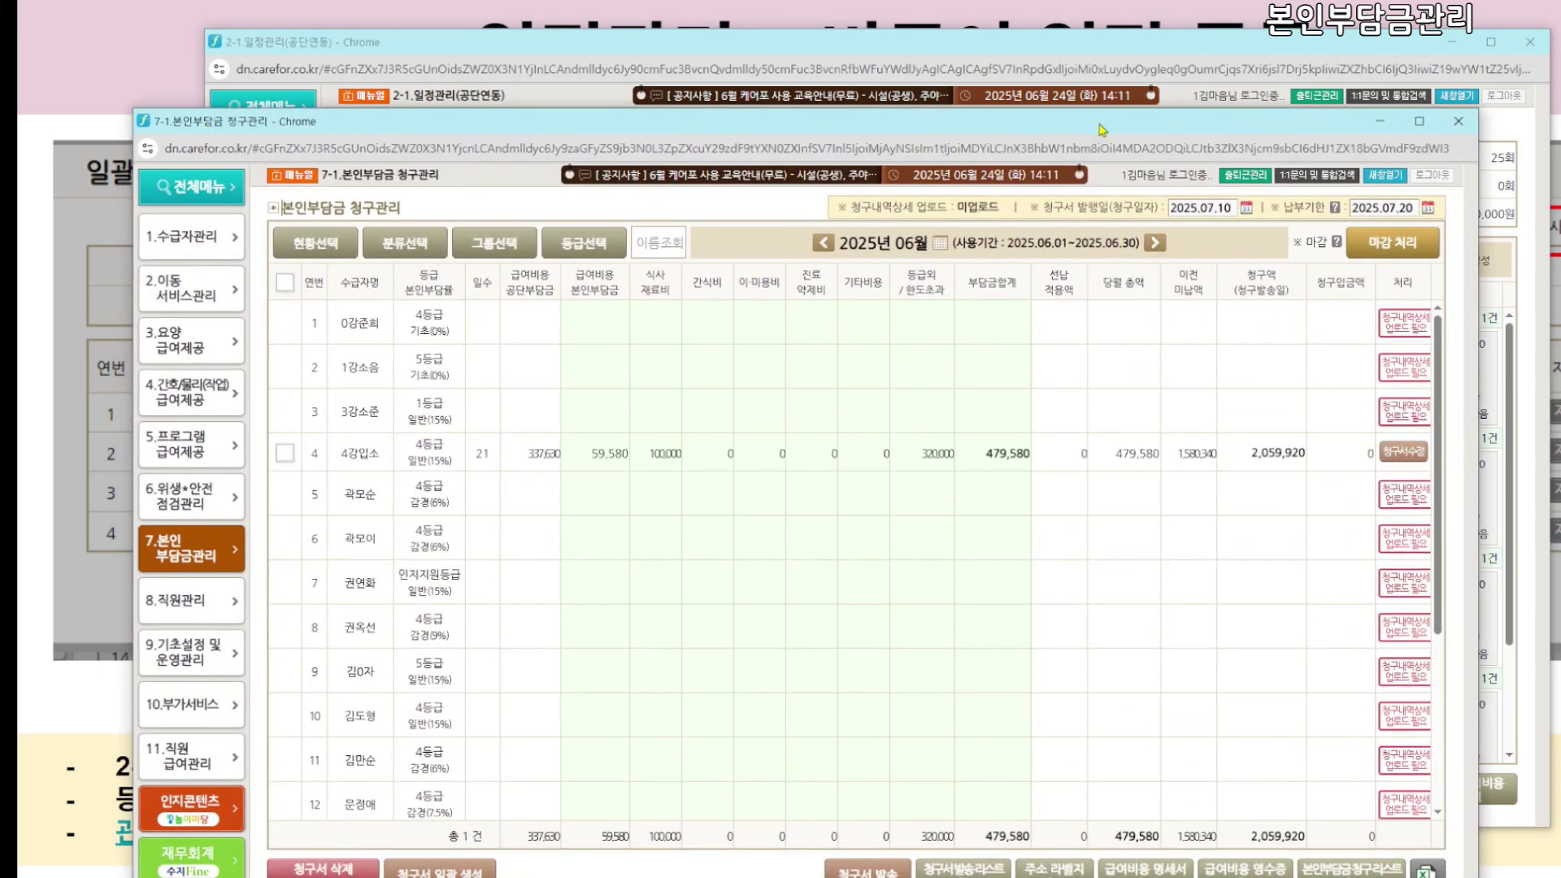
pyautogui.moveTo(1101, 123); pyautogui.dragTo(1103, 77)
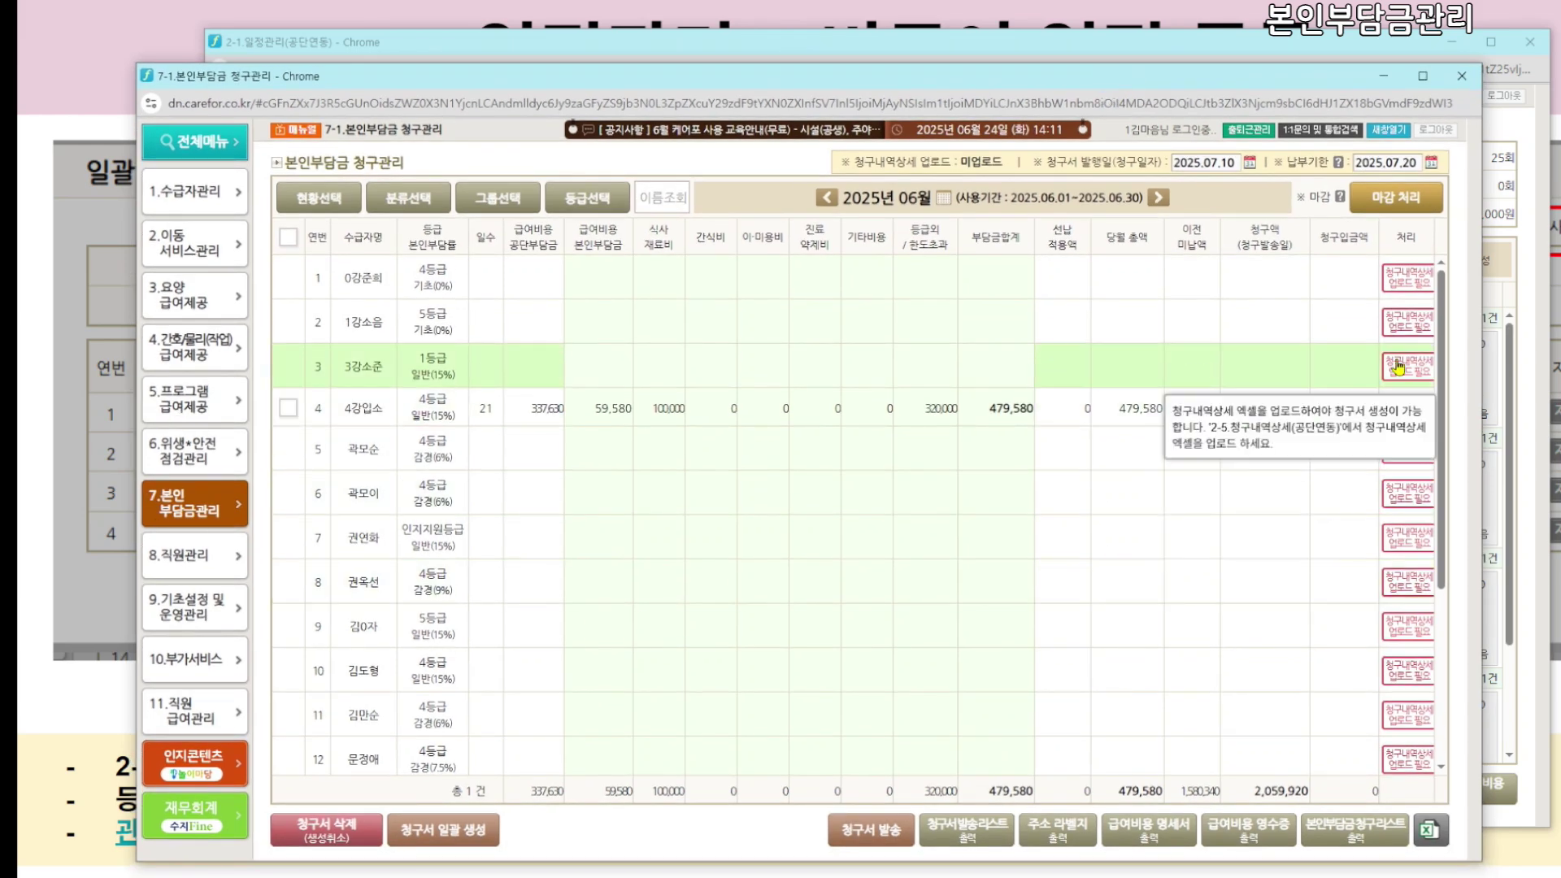
pyautogui.moveTo(1483, 318); pyautogui.dragTo(1524, 318)
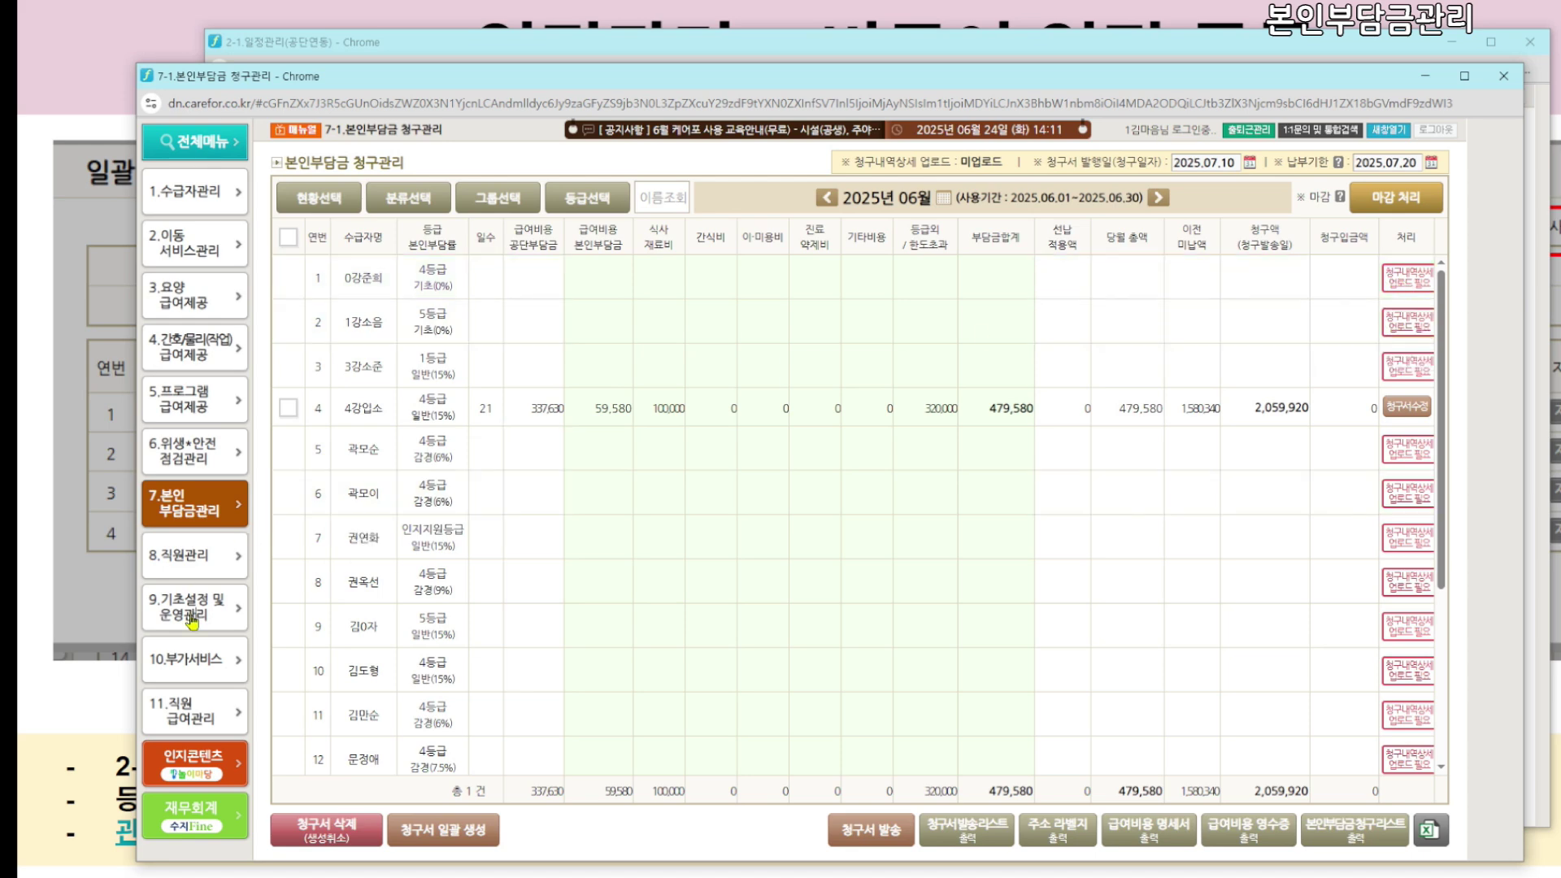
# Set 청구서 생성 기준 to 일정계획 in the 본인부담금 & 표준약관 정보 of 9-1.시설정보설정 and save
pyautogui.click(192, 622)
pyautogui.click(387, 573)
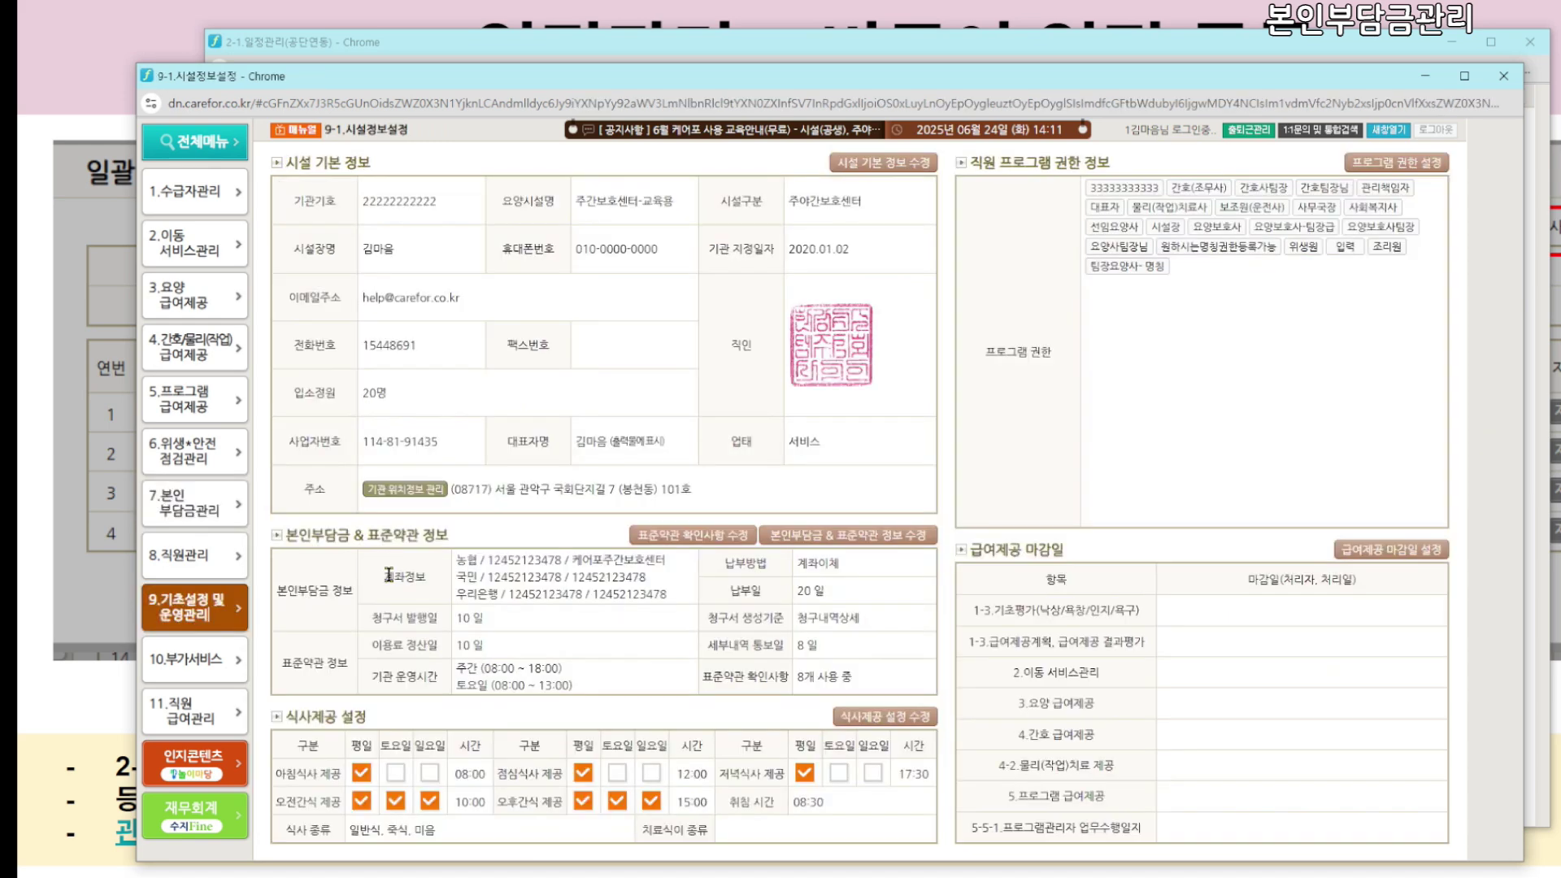
pyautogui.moveTo(766, 539); pyautogui.dragTo(927, 539)
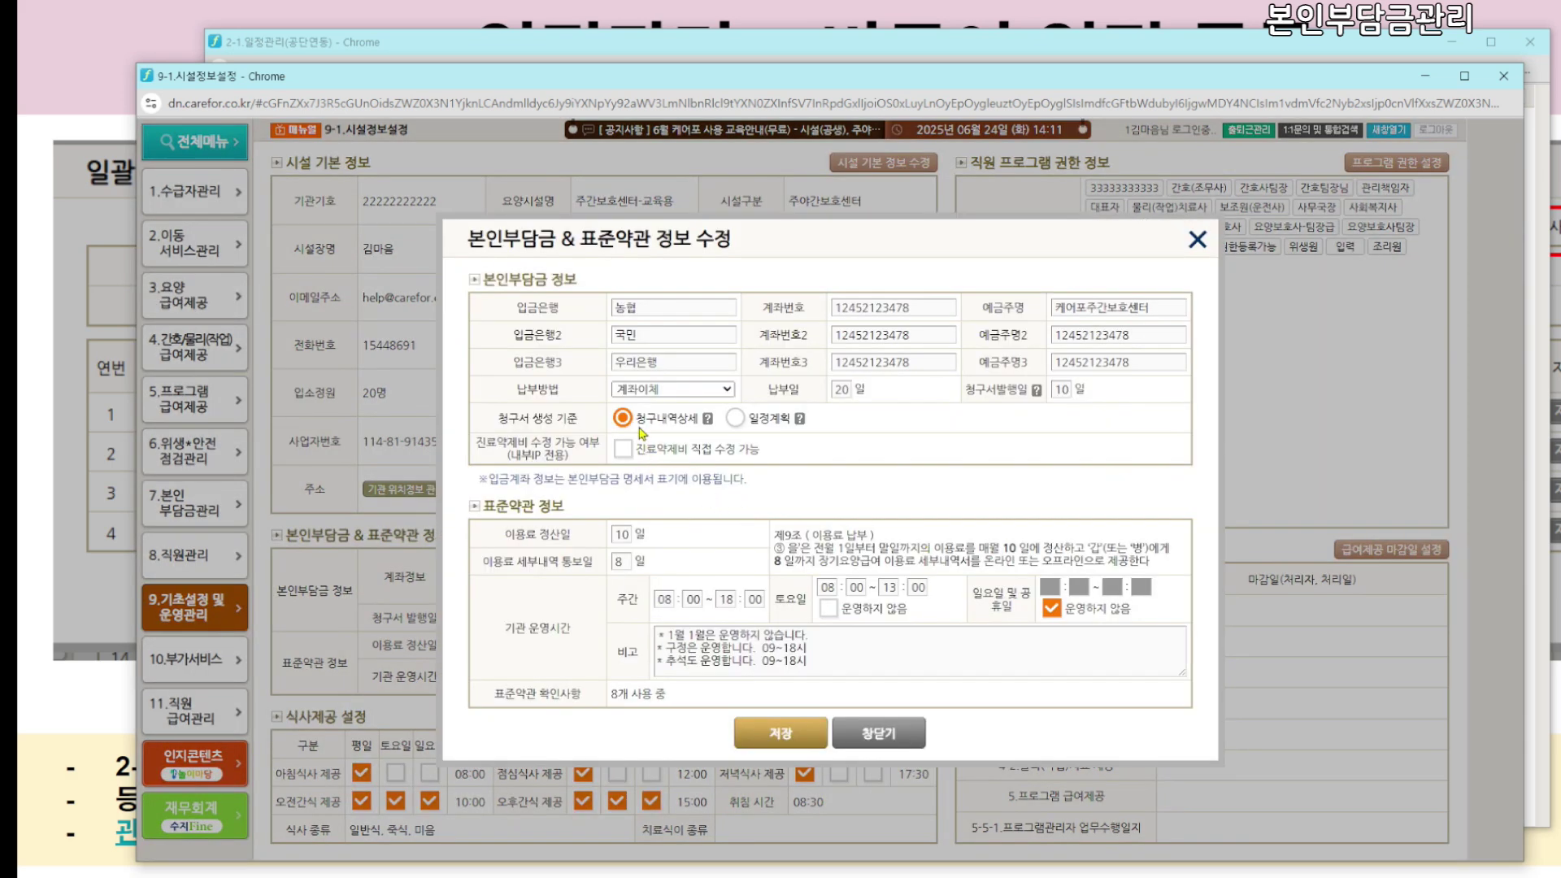
pyautogui.moveTo(638, 423); pyautogui.dragTo(696, 425)
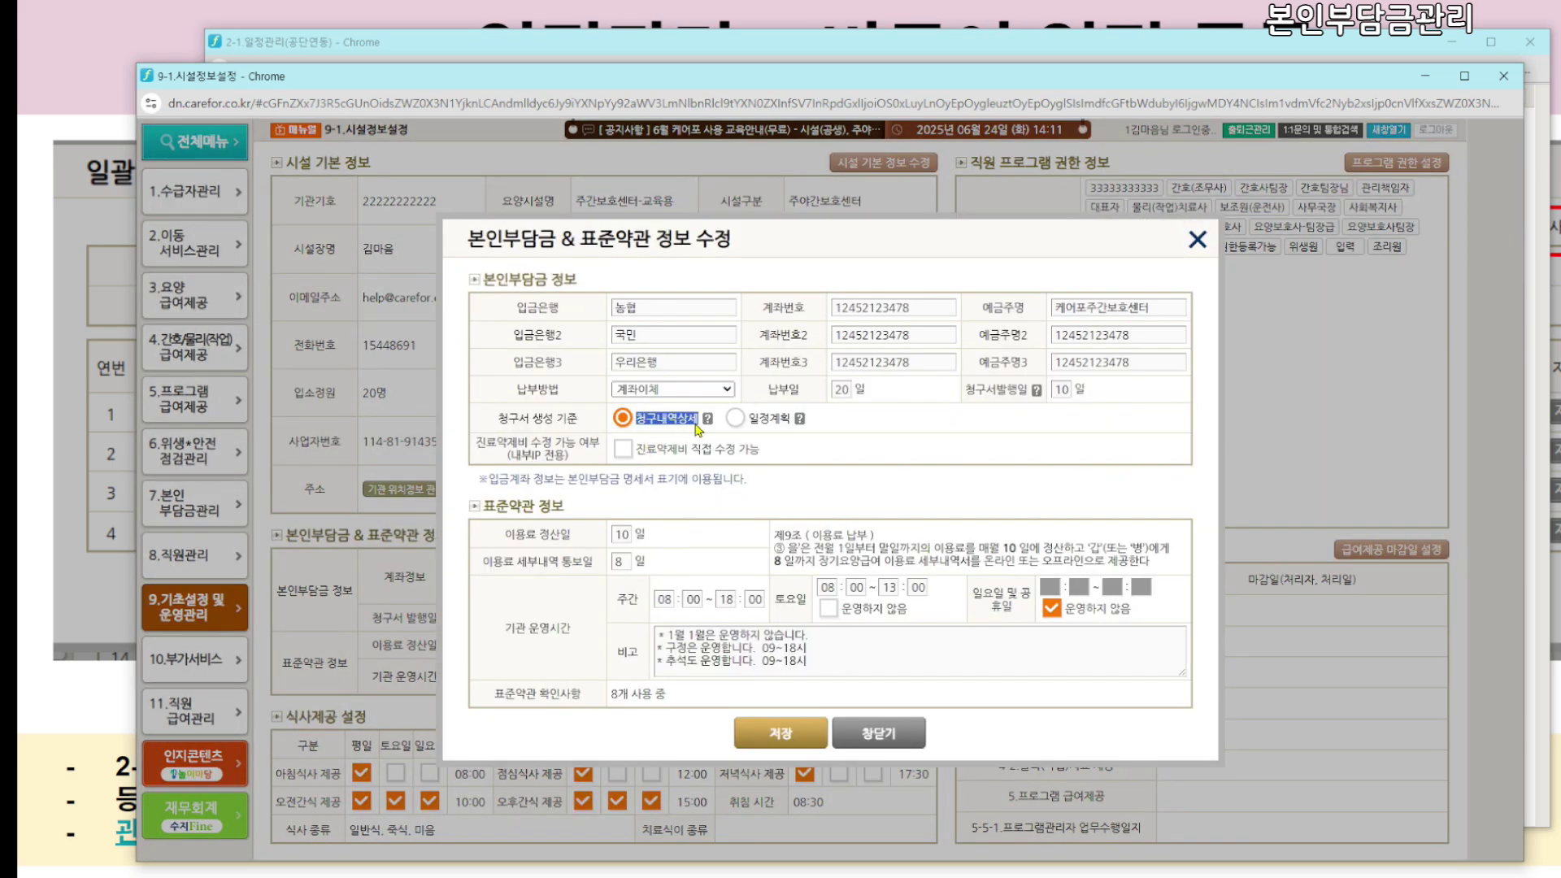
pyautogui.click(762, 424)
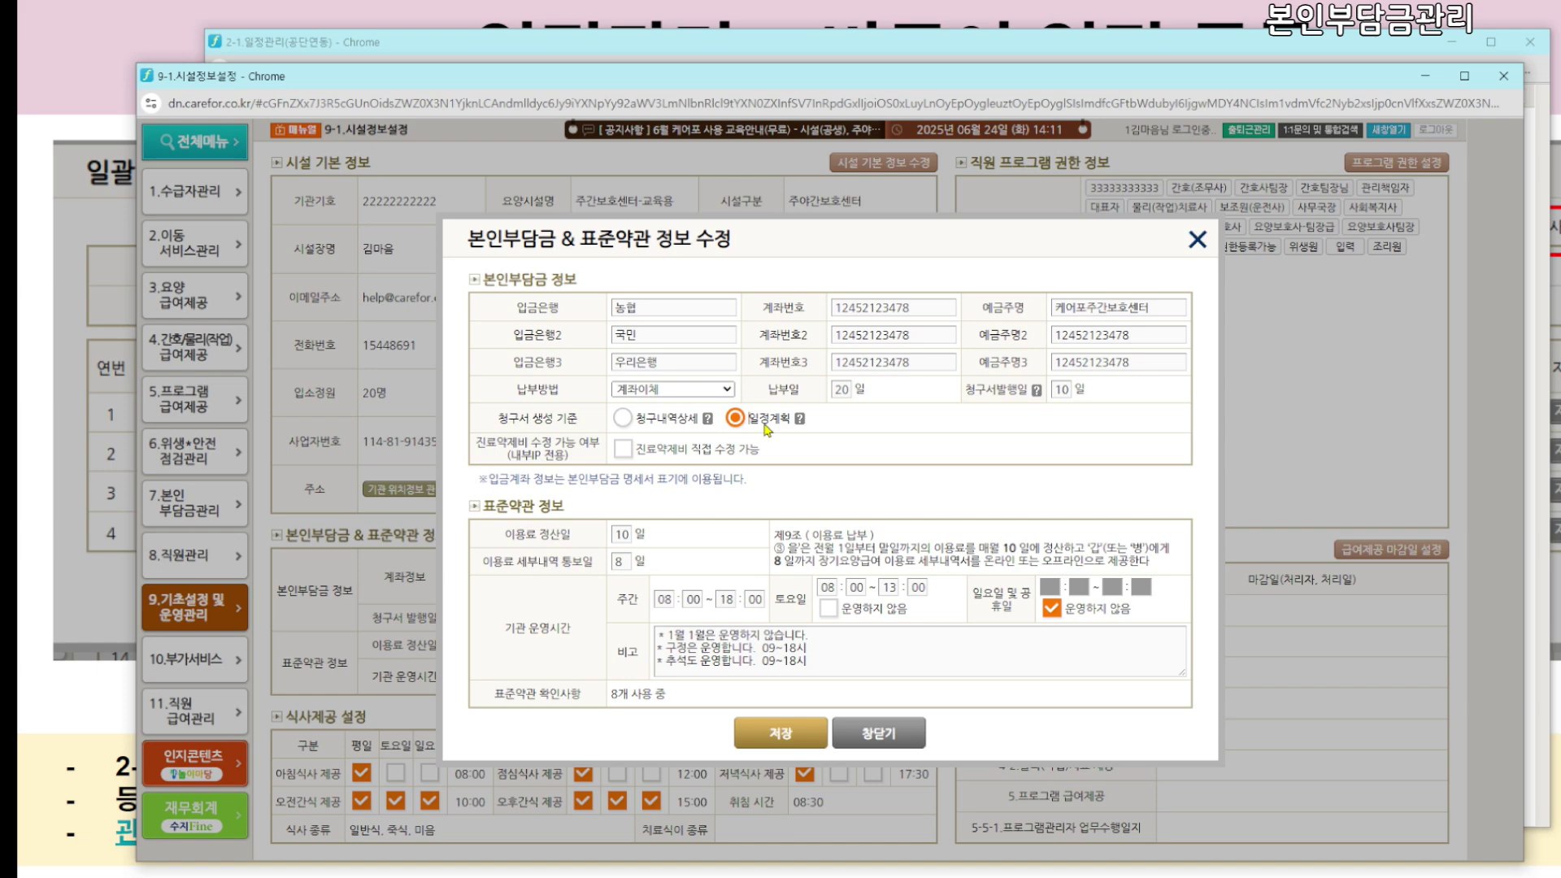
pyautogui.click(799, 747)
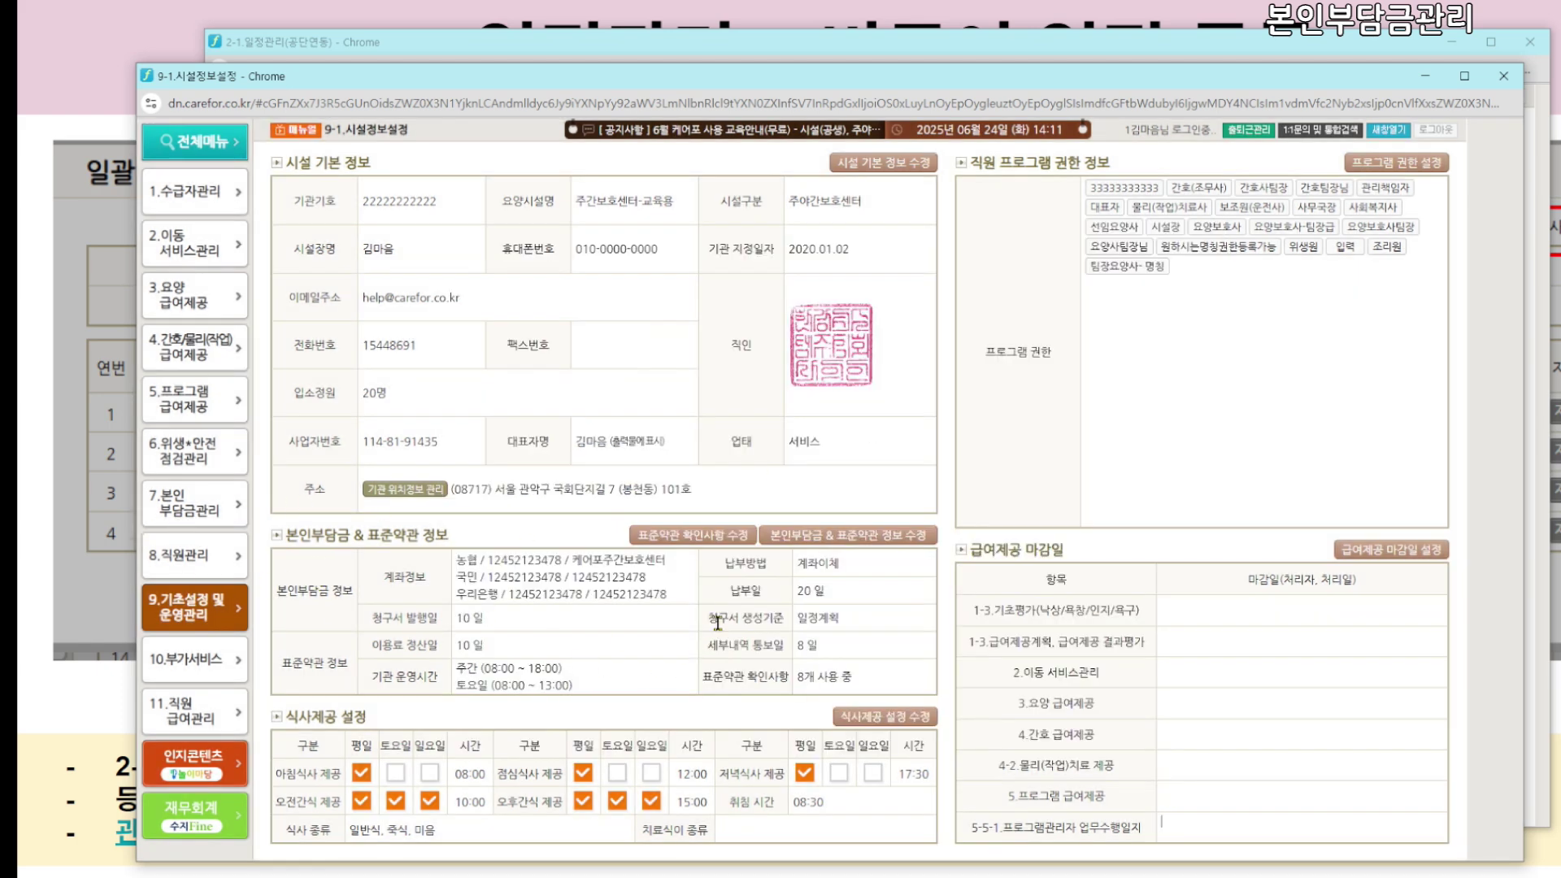
# Return to the June 2025 list in 7-1.본인부담금 청구관리 and check the recipient against the 2-1.일정관리 window
pyautogui.click(199, 502)
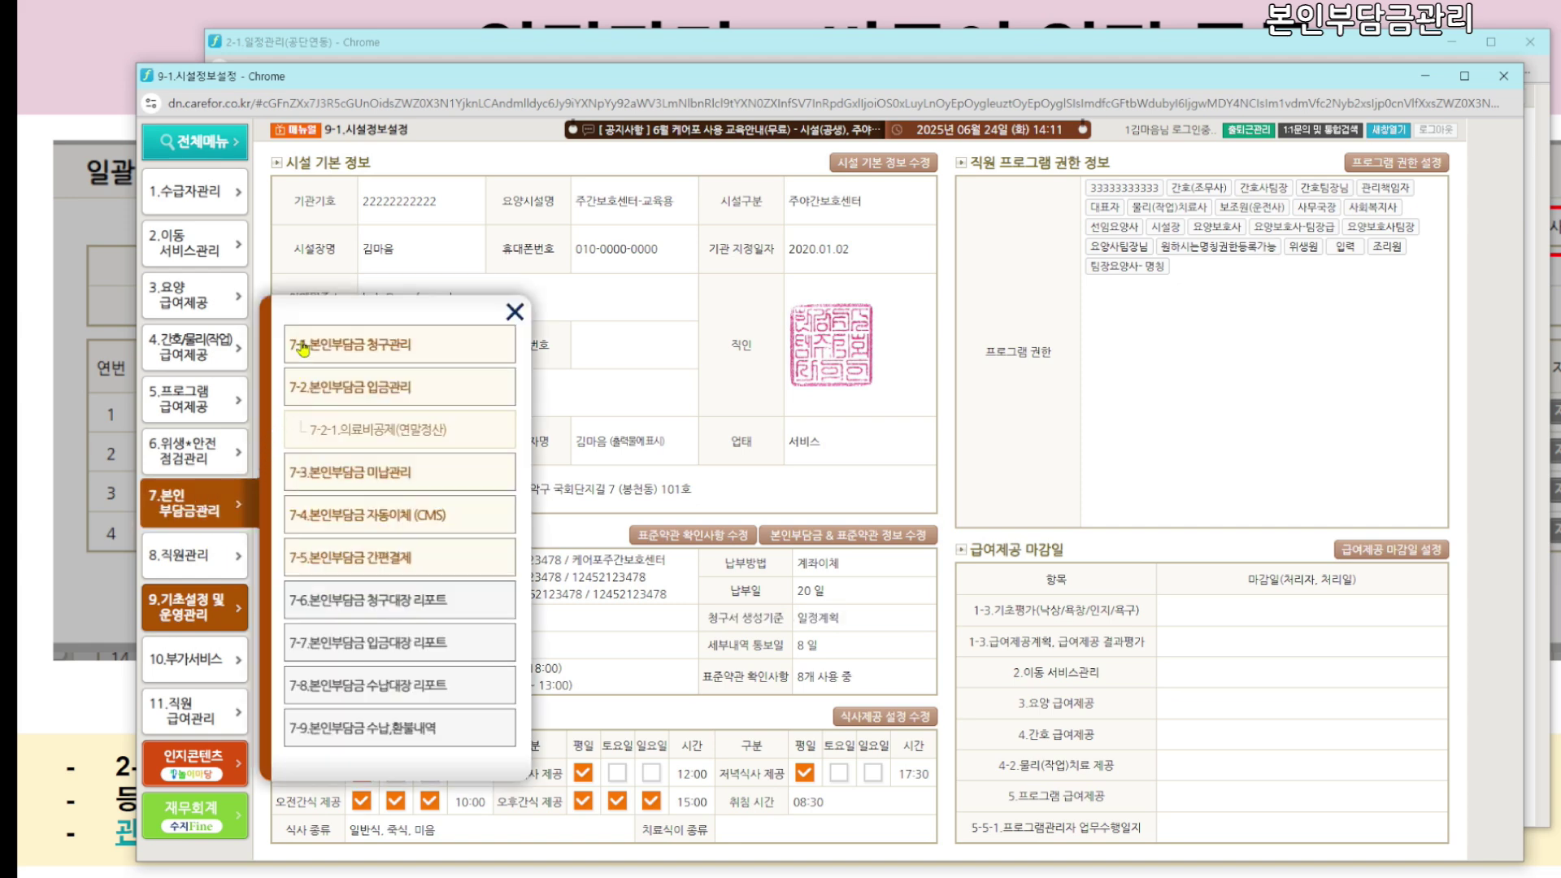
pyautogui.click(334, 344)
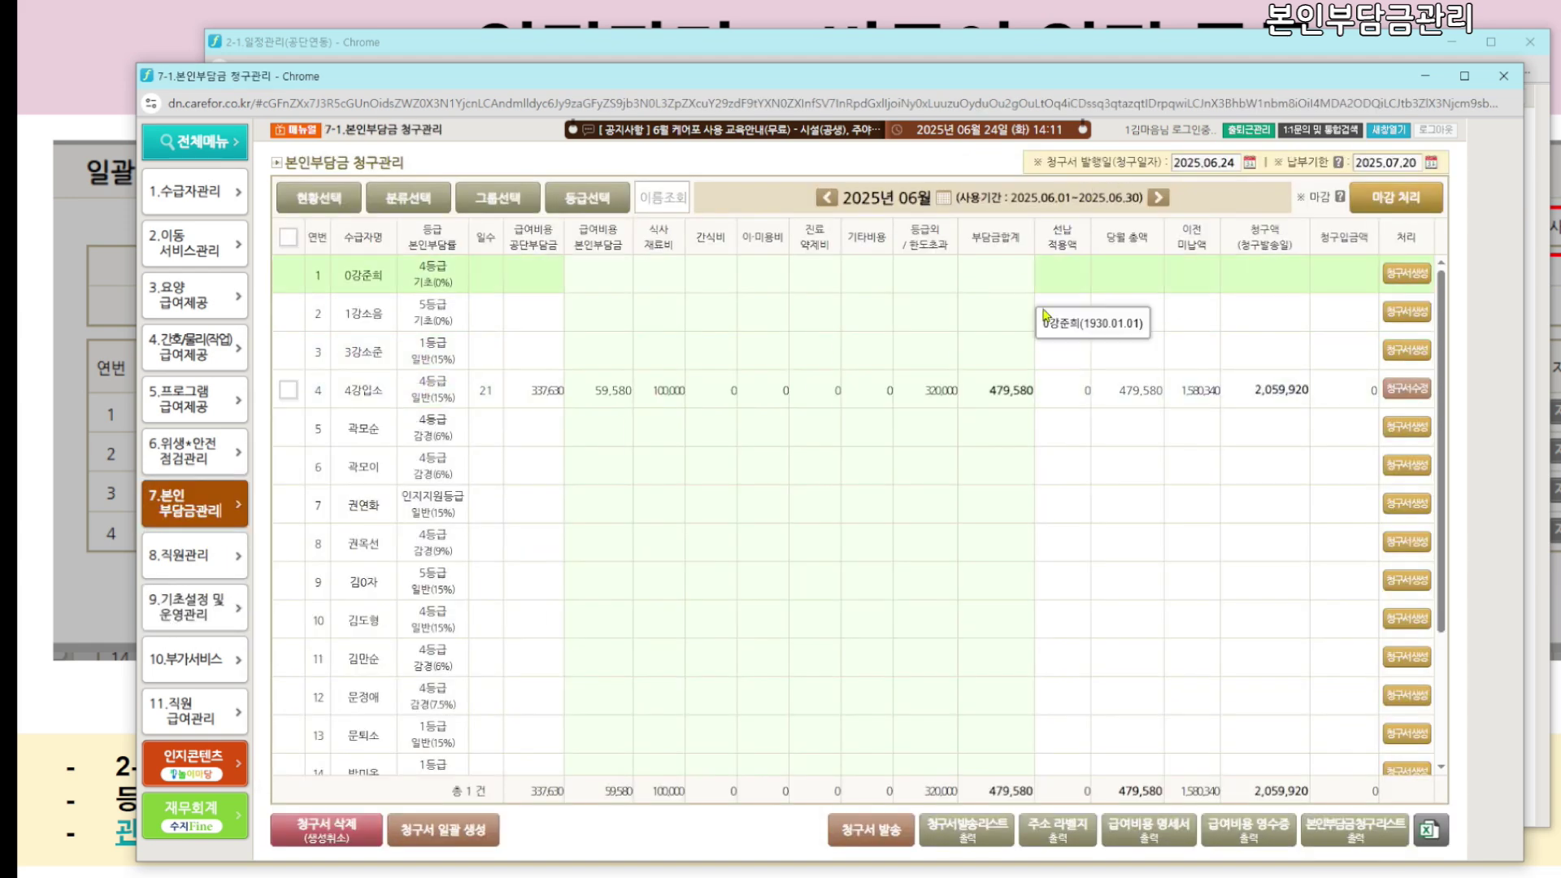
pyautogui.moveTo(490, 87); pyautogui.dragTo(444, 161)
pyautogui.moveTo(464, 50); pyautogui.dragTo(494, 46)
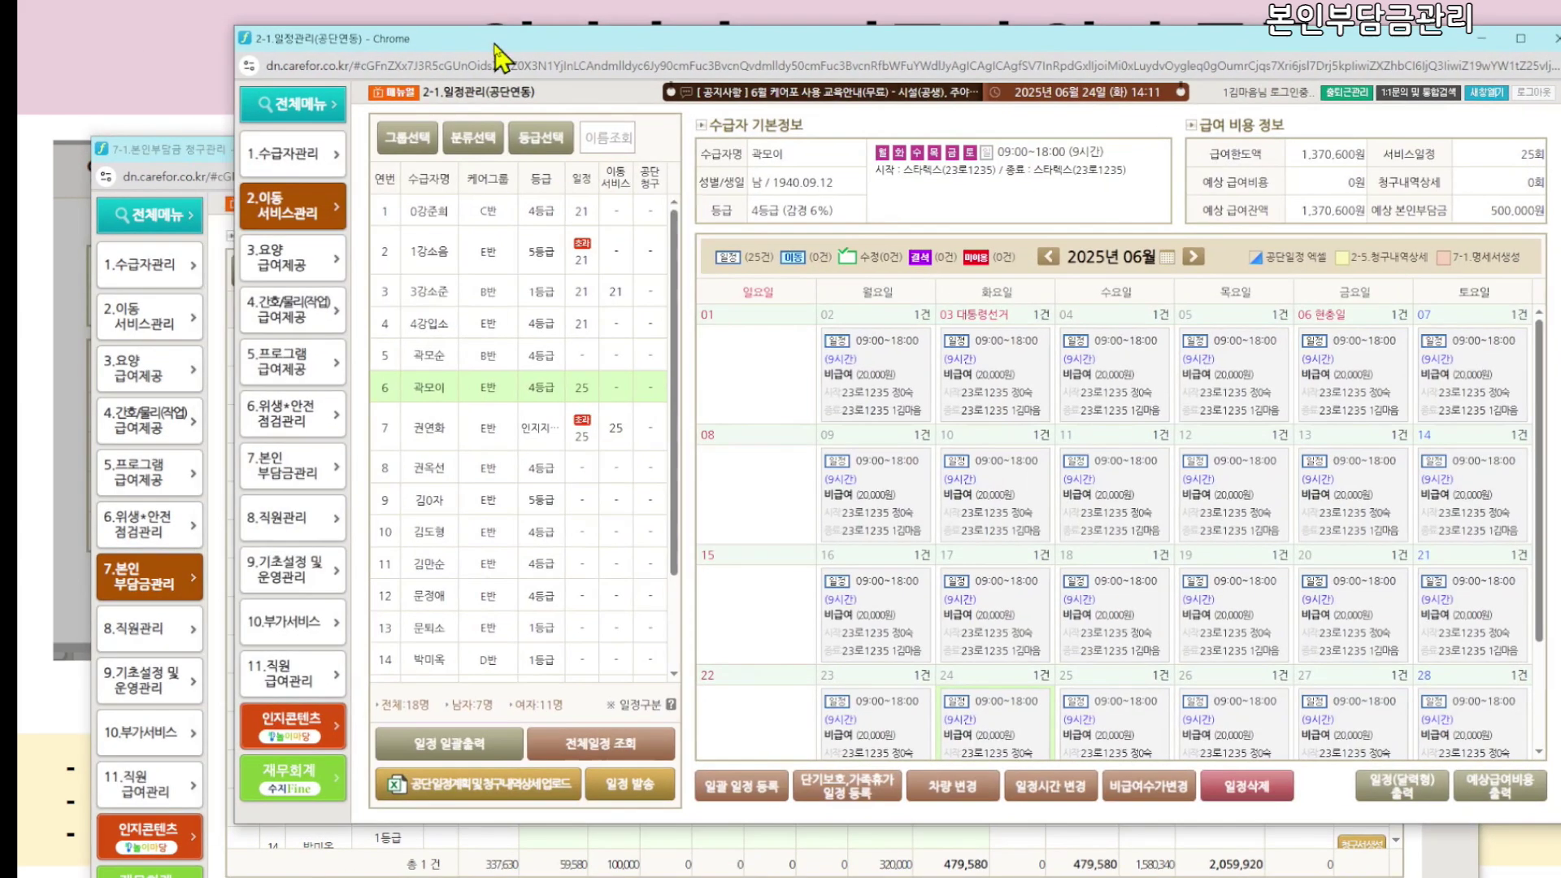
pyautogui.doubleClick(429, 388)
pyautogui.click(204, 173)
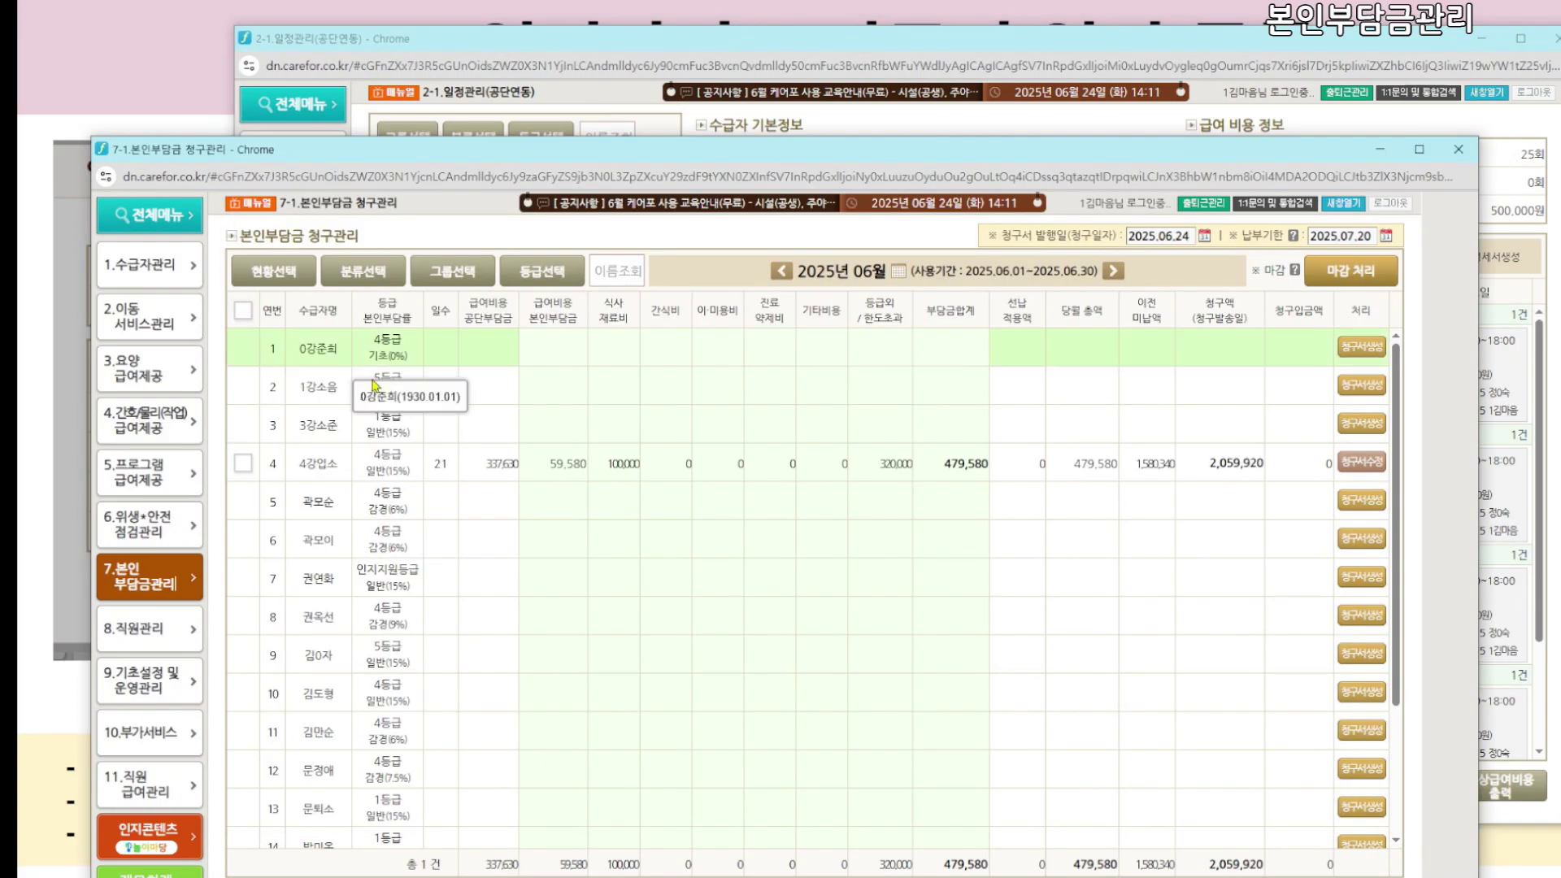
# Create the June 2025 청구서 for the recipient in row 6 and examine the 급여비용 공단부담금 and 본인부담금 columns
pyautogui.moveTo(303, 540); pyautogui.dragTo(415, 543)
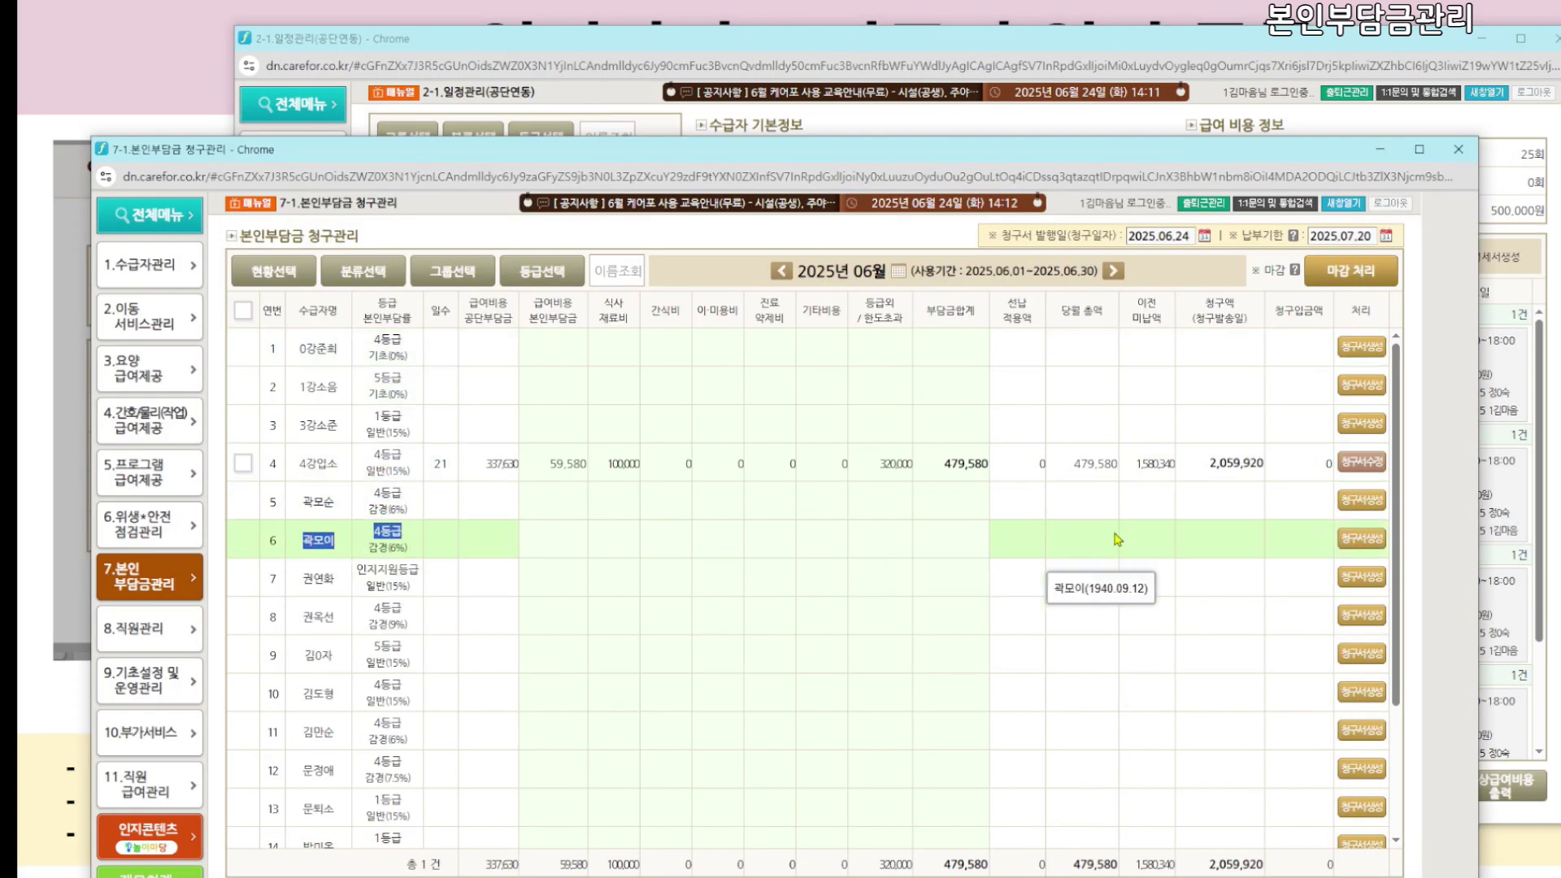
pyautogui.click(1351, 542)
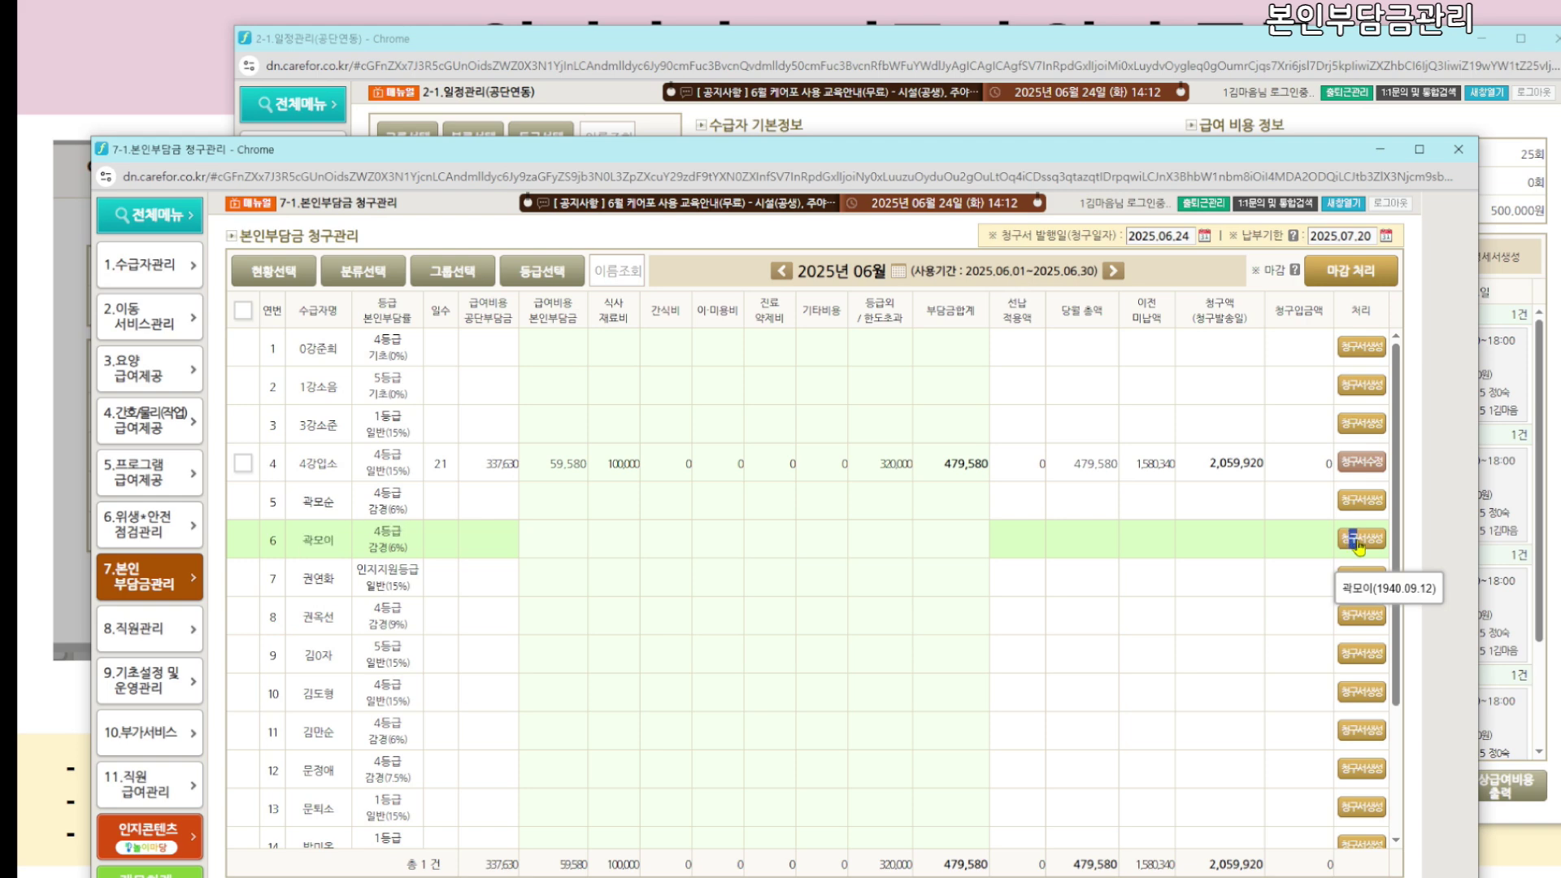
pyautogui.click(916, 350)
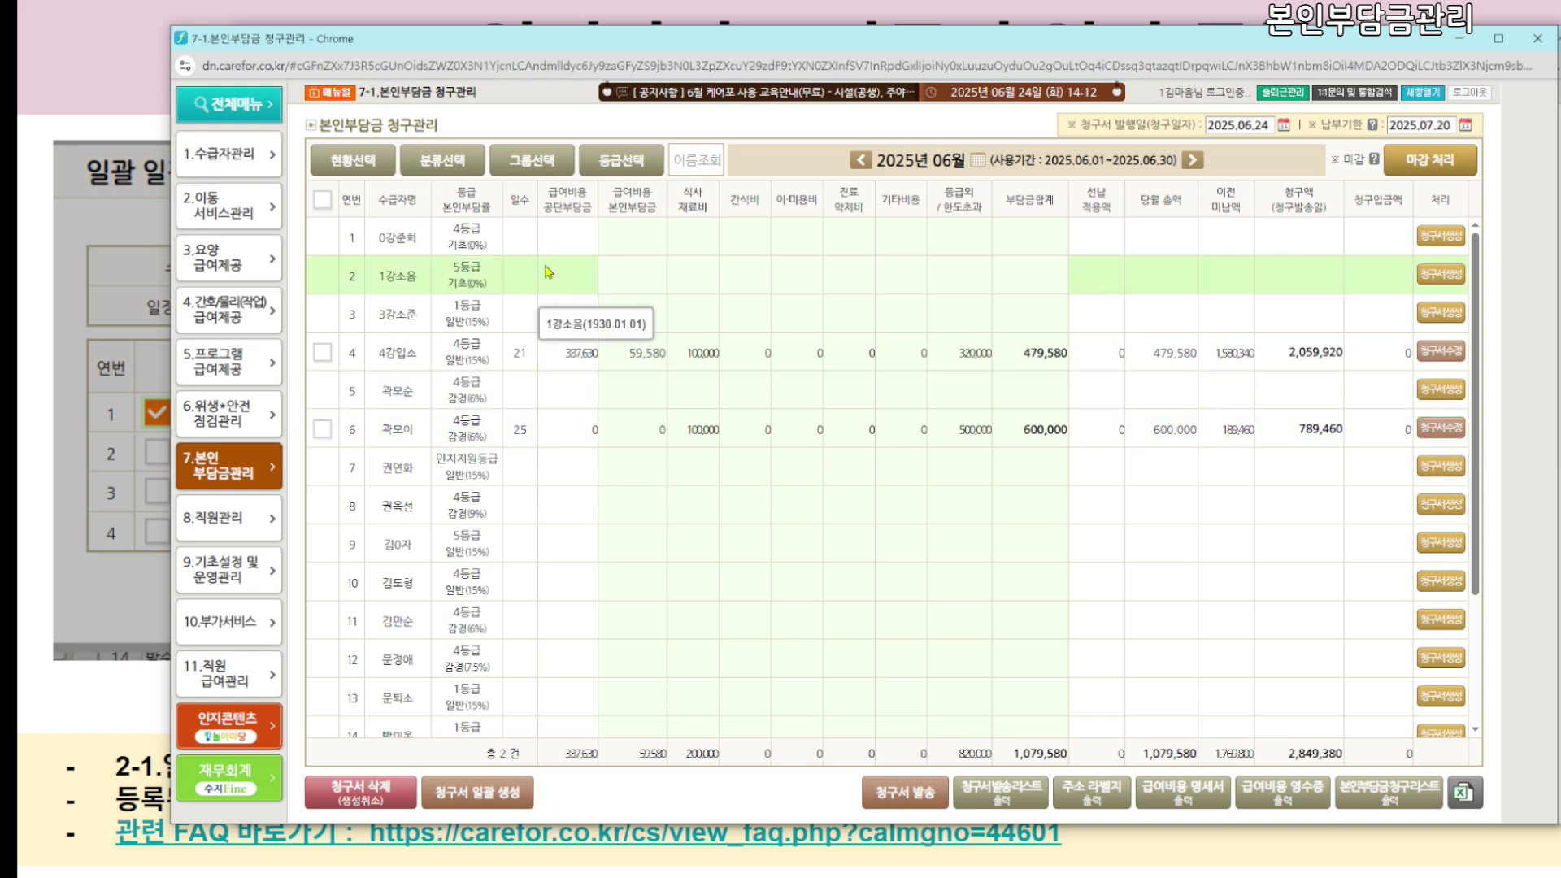
pyautogui.moveTo(545, 197); pyautogui.dragTo(655, 208)
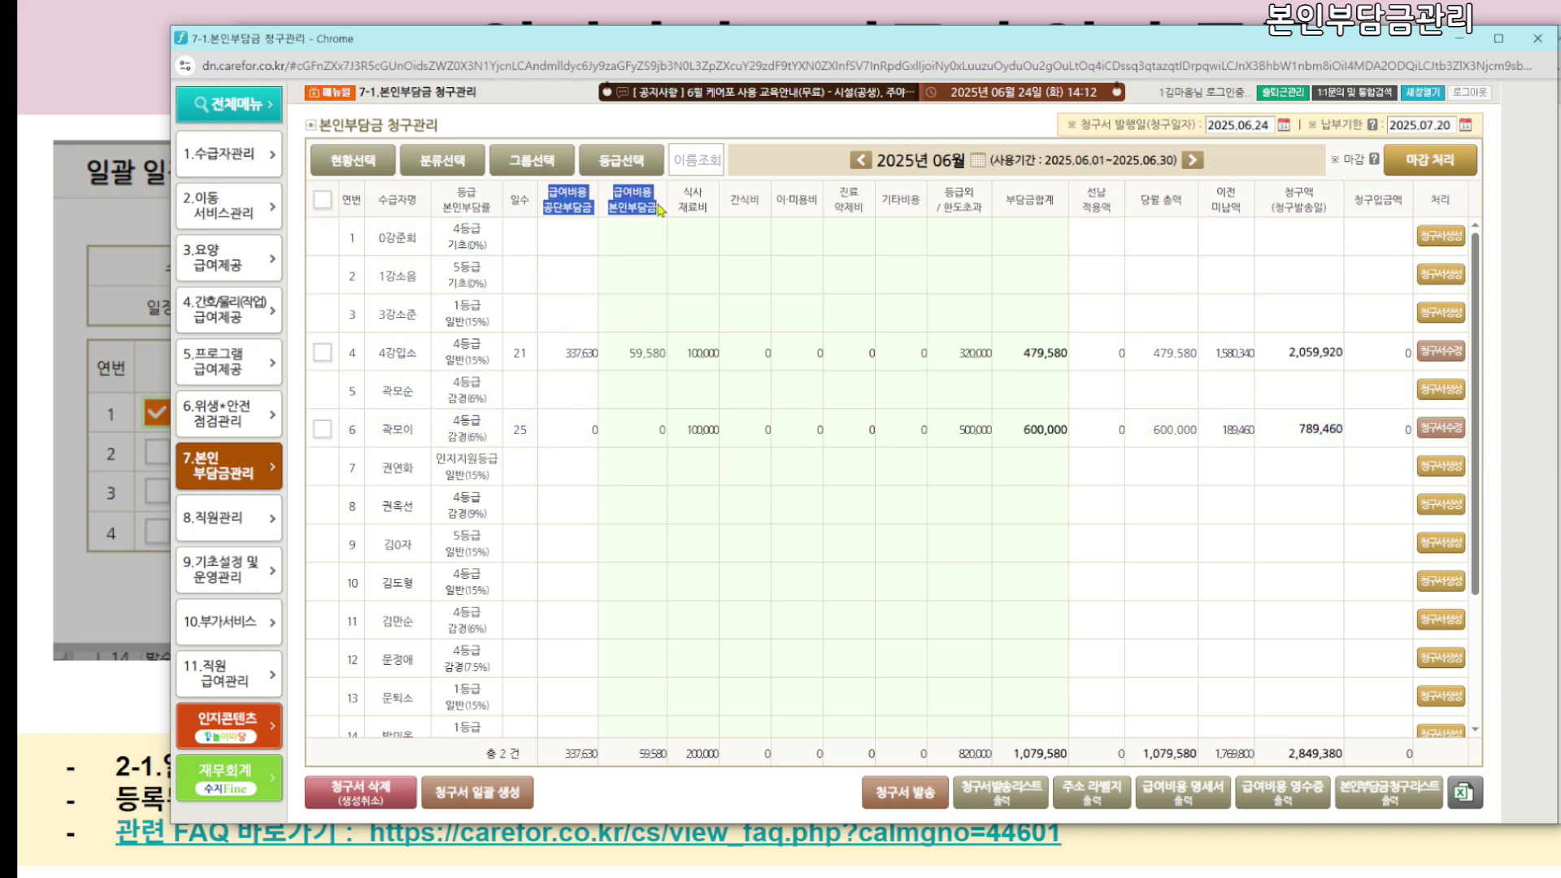
# Check the 등급외/한도초과 column in the June 2025 list and open the 본인부담금 청구서 수정 for the recipient in row 6
pyautogui.click(764, 171)
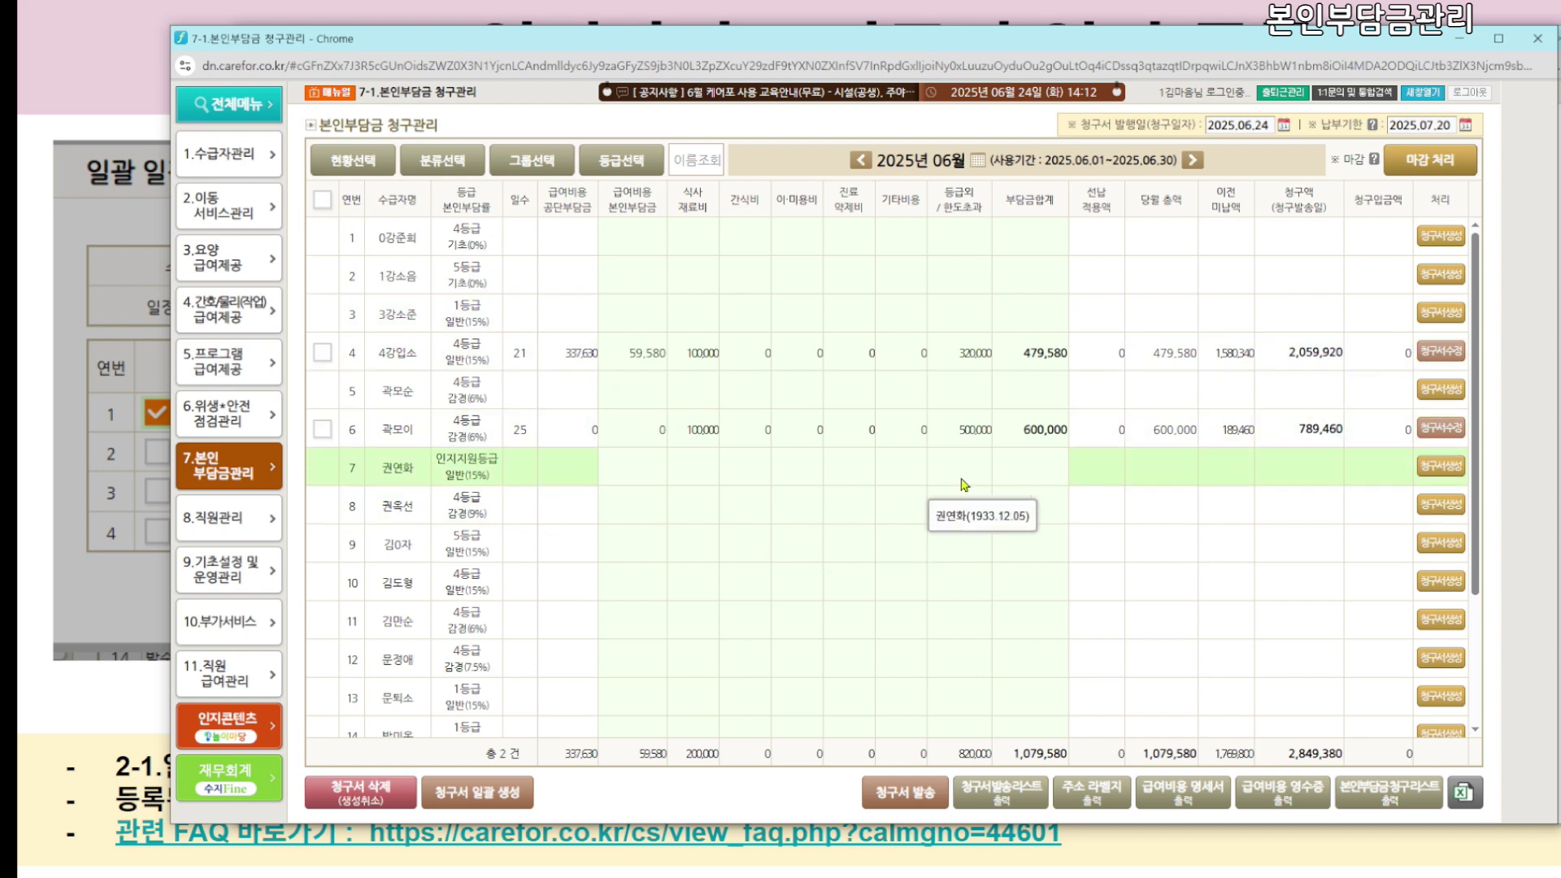
pyautogui.moveTo(940, 189); pyautogui.dragTo(982, 209)
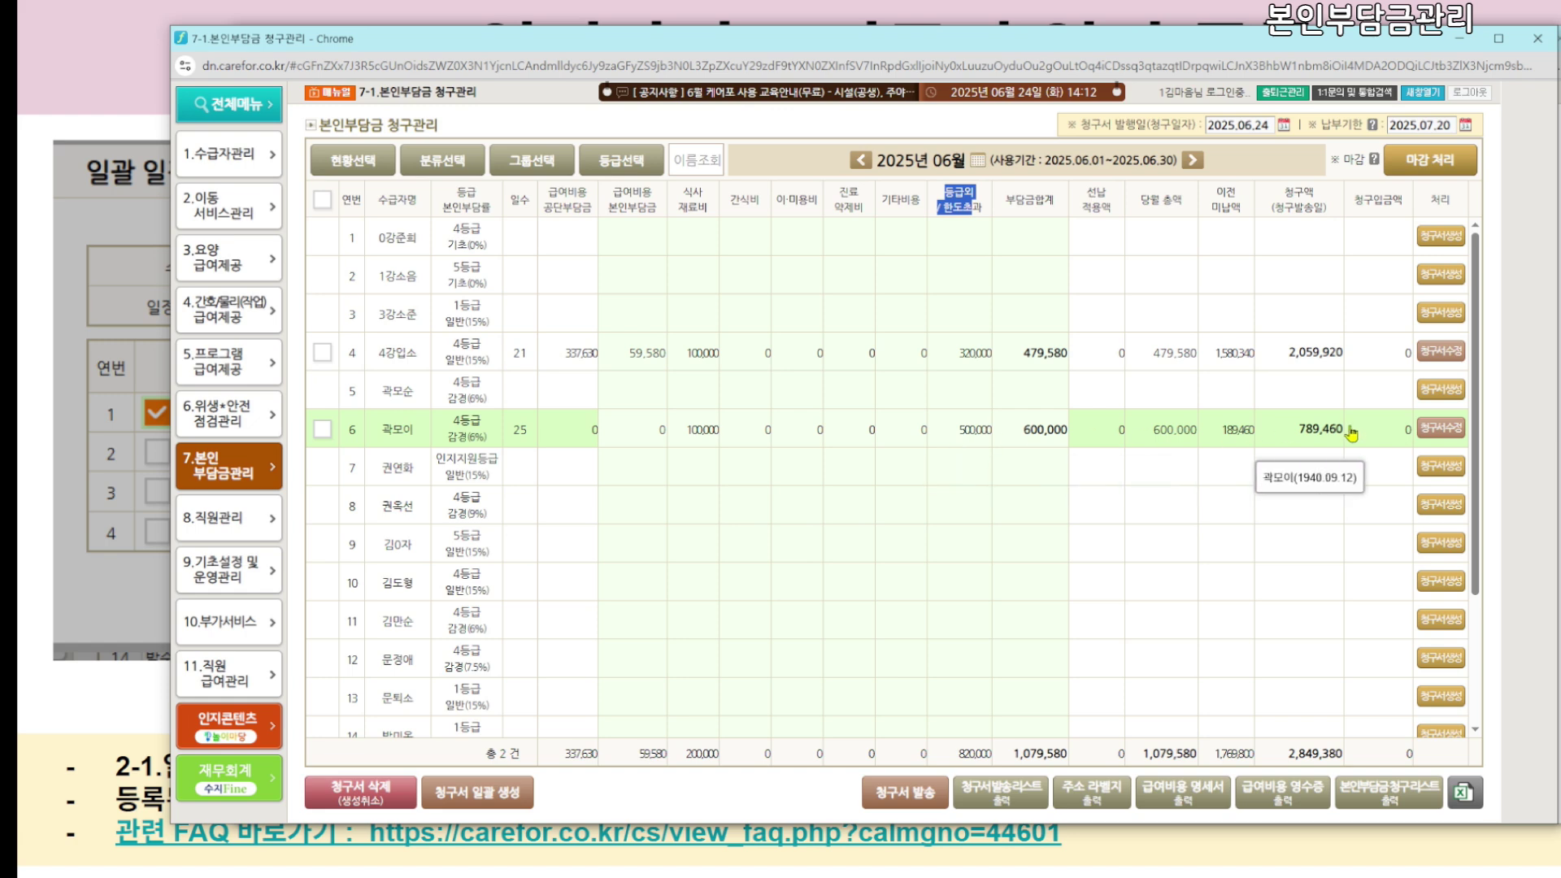
pyautogui.moveTo(1426, 429); pyautogui.dragTo(1457, 436)
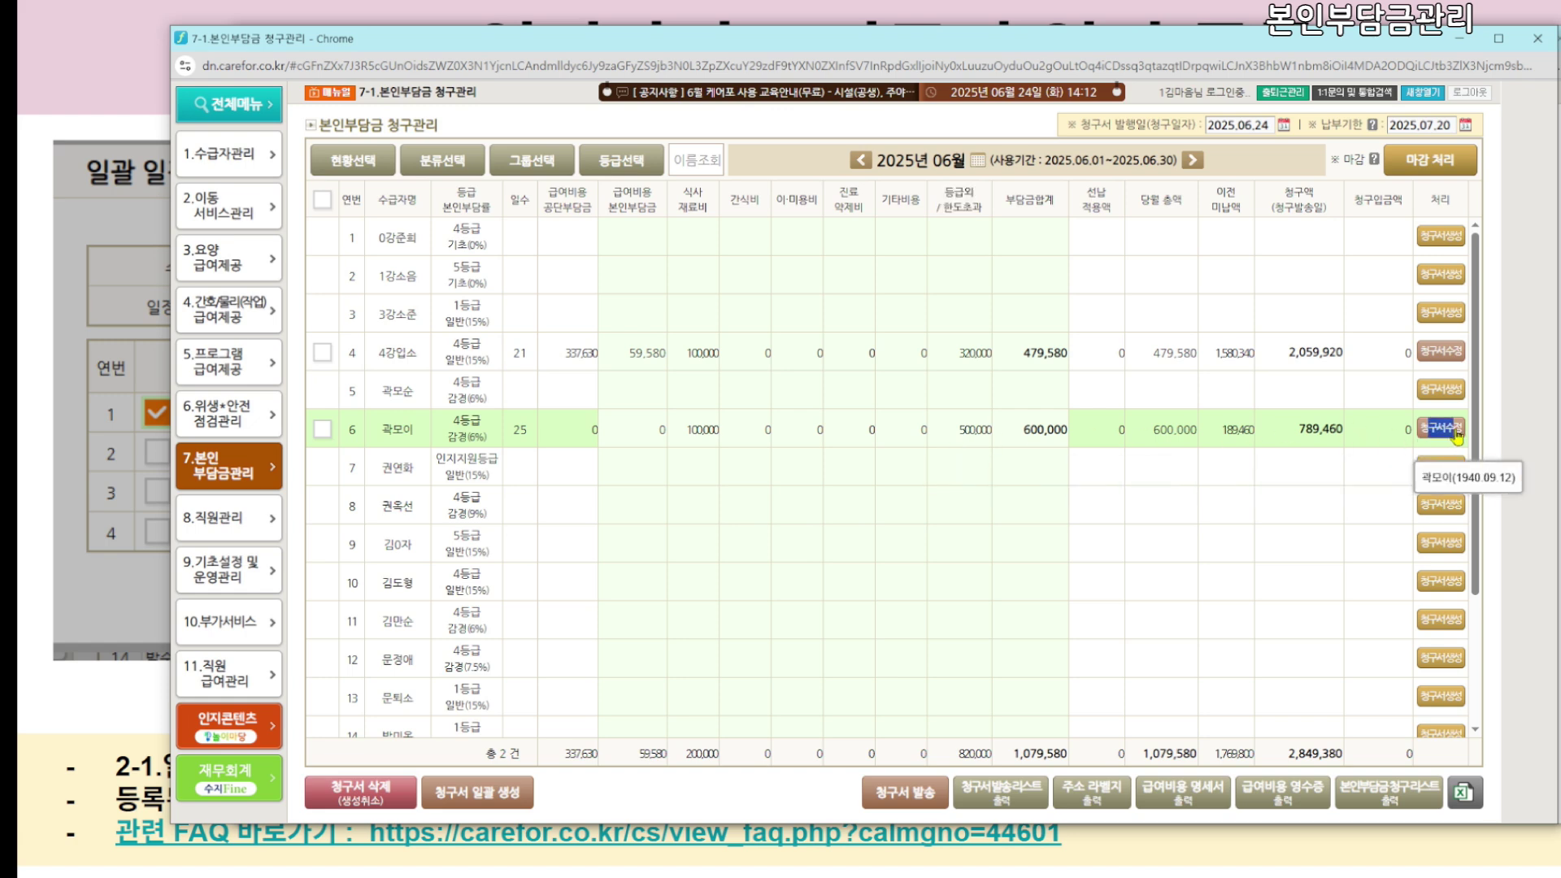
pyautogui.click(1456, 435)
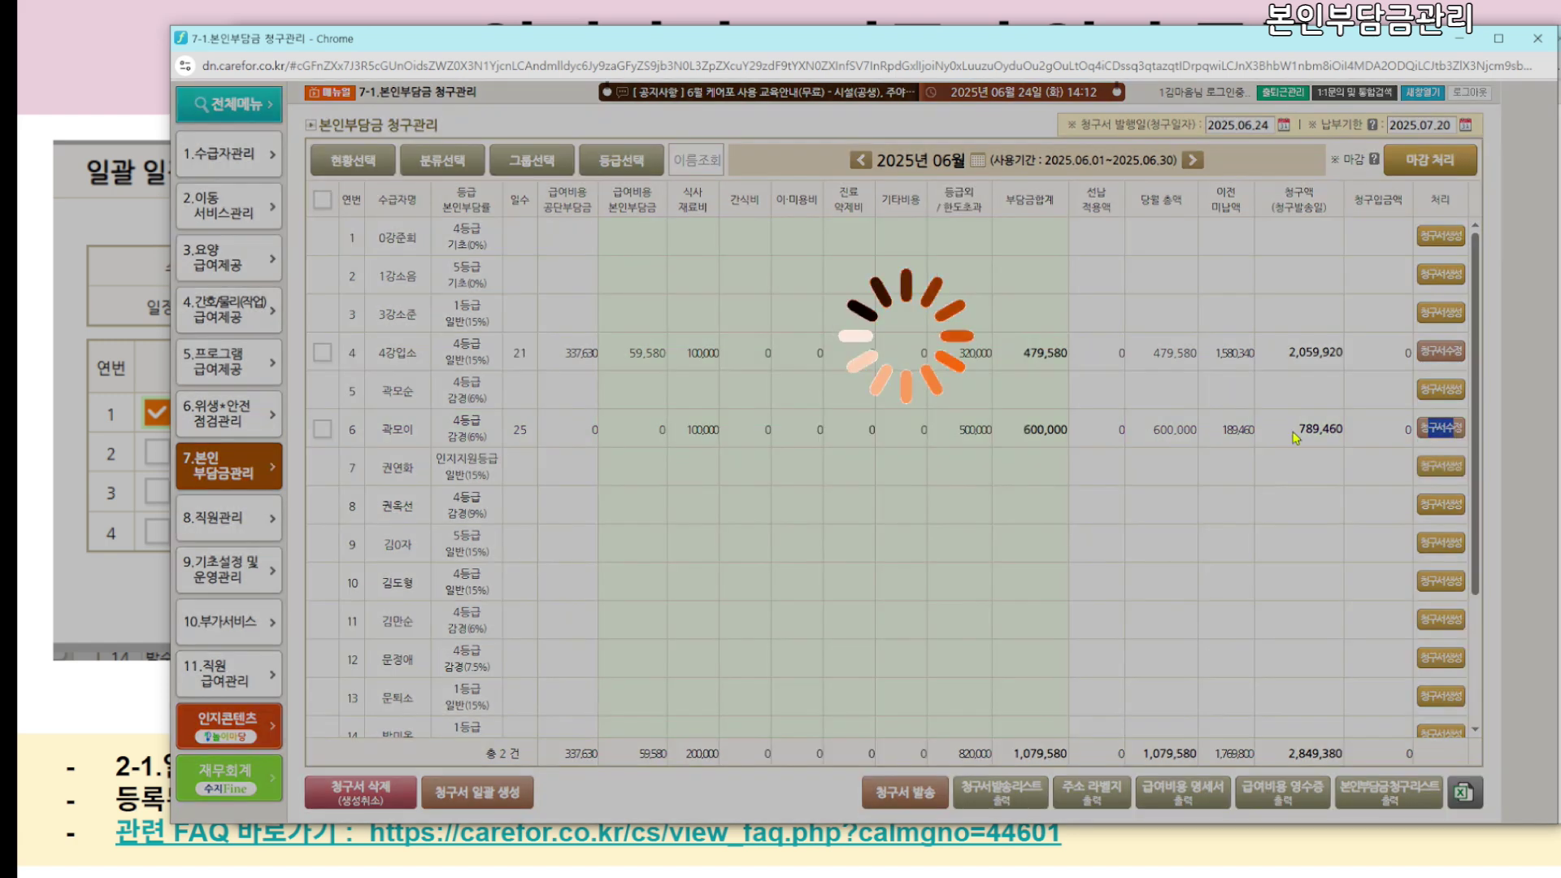
pyautogui.moveTo(615, 45); pyautogui.dragTo(626, 41)
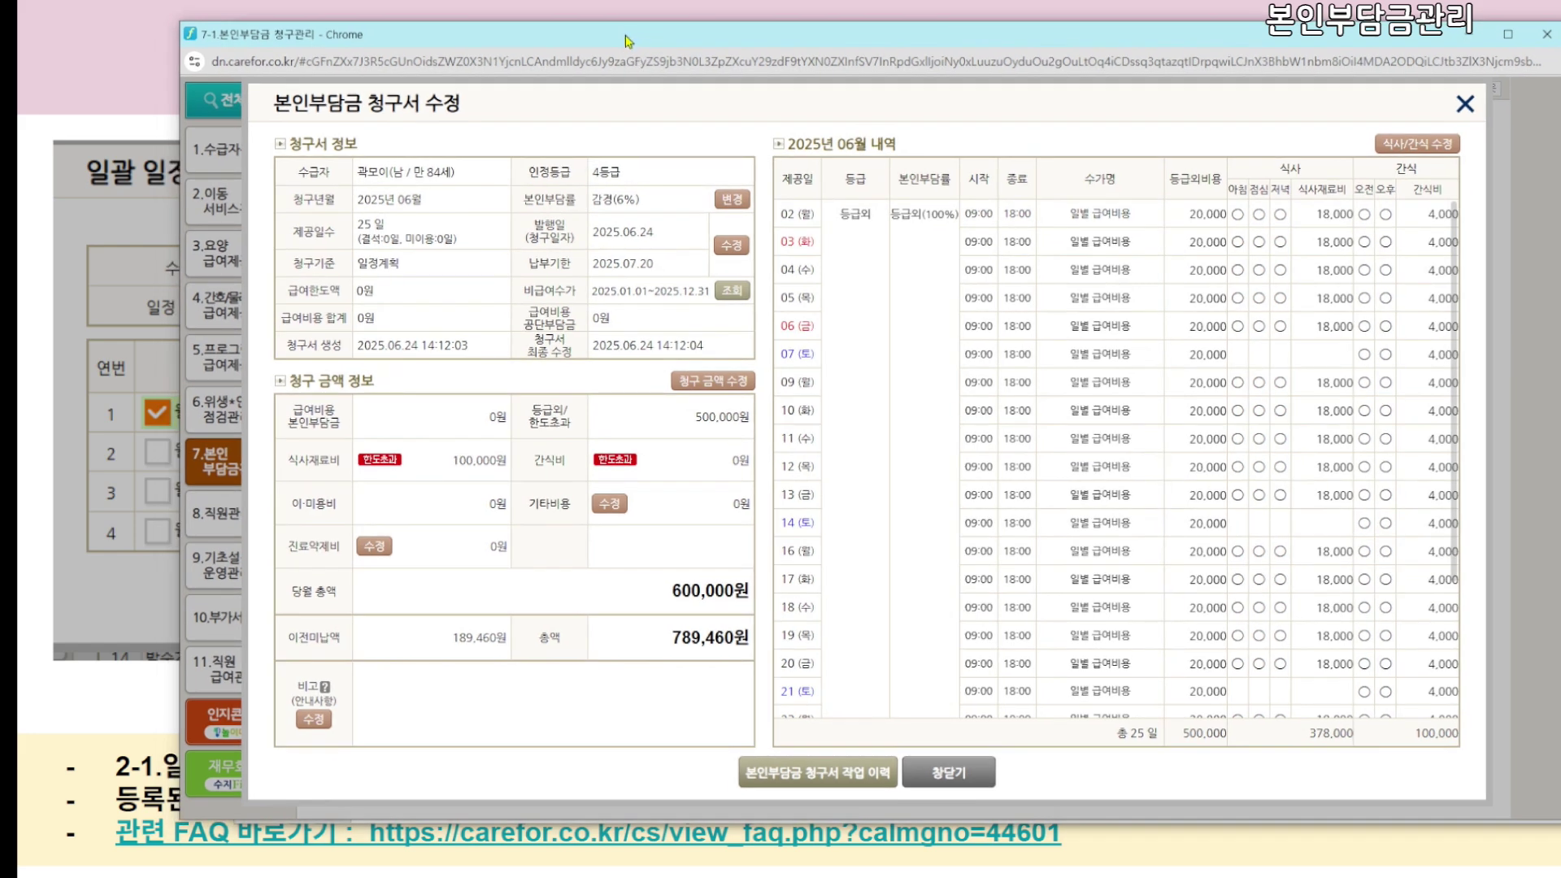
# Examine the daily 등급외비용 entries and their total in the 2025년 06월 내역, along with the meal and snack costs
pyautogui.moveTo(820, 149); pyautogui.dragTo(898, 146)
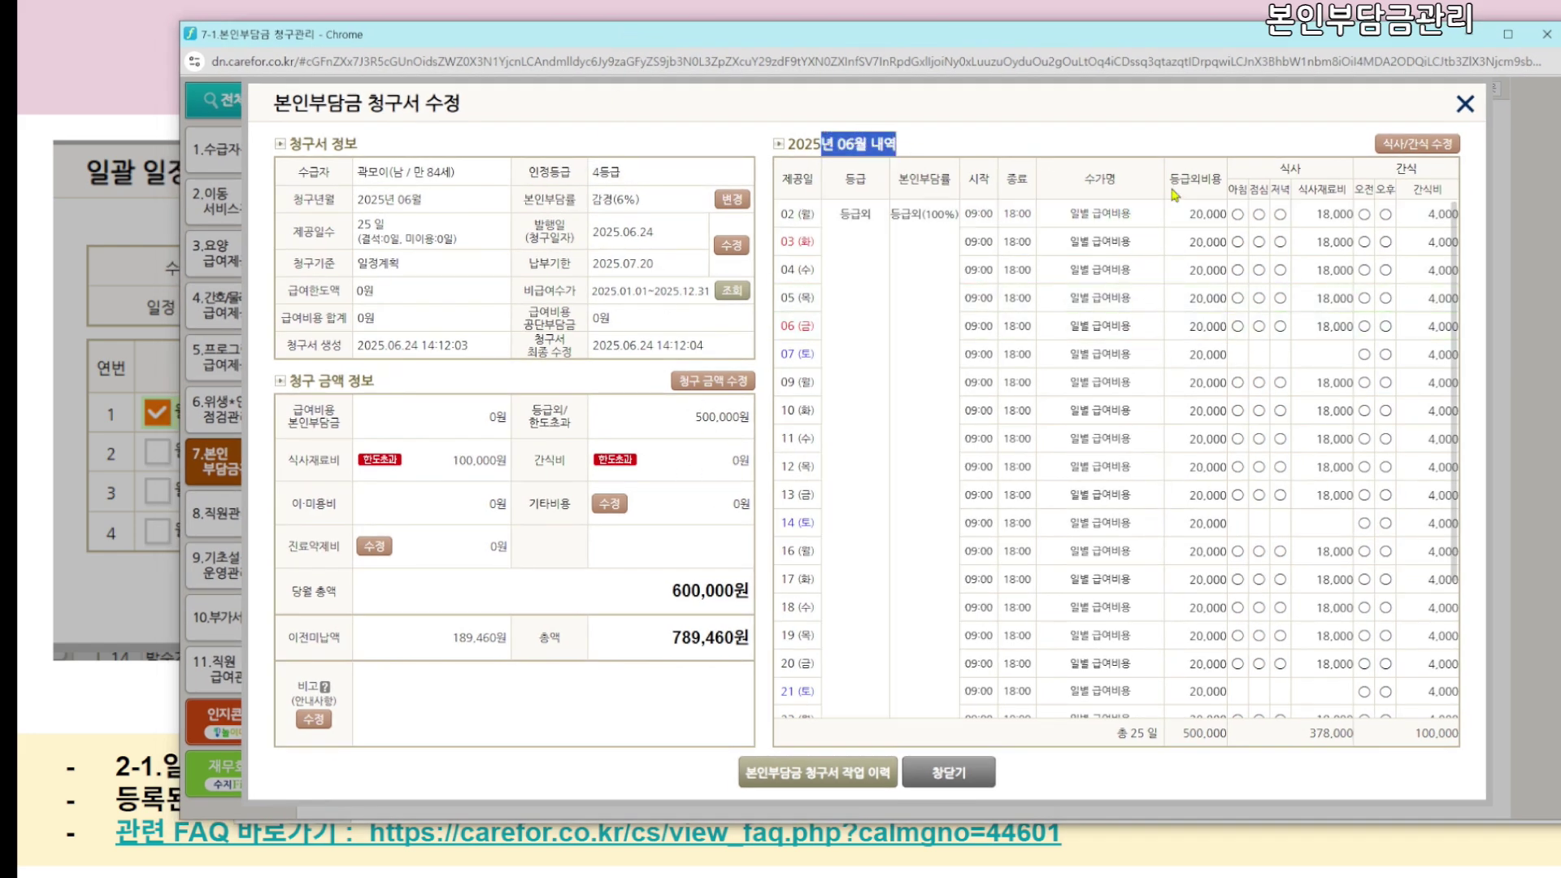
pyautogui.moveTo(1169, 179); pyautogui.dragTo(1225, 186)
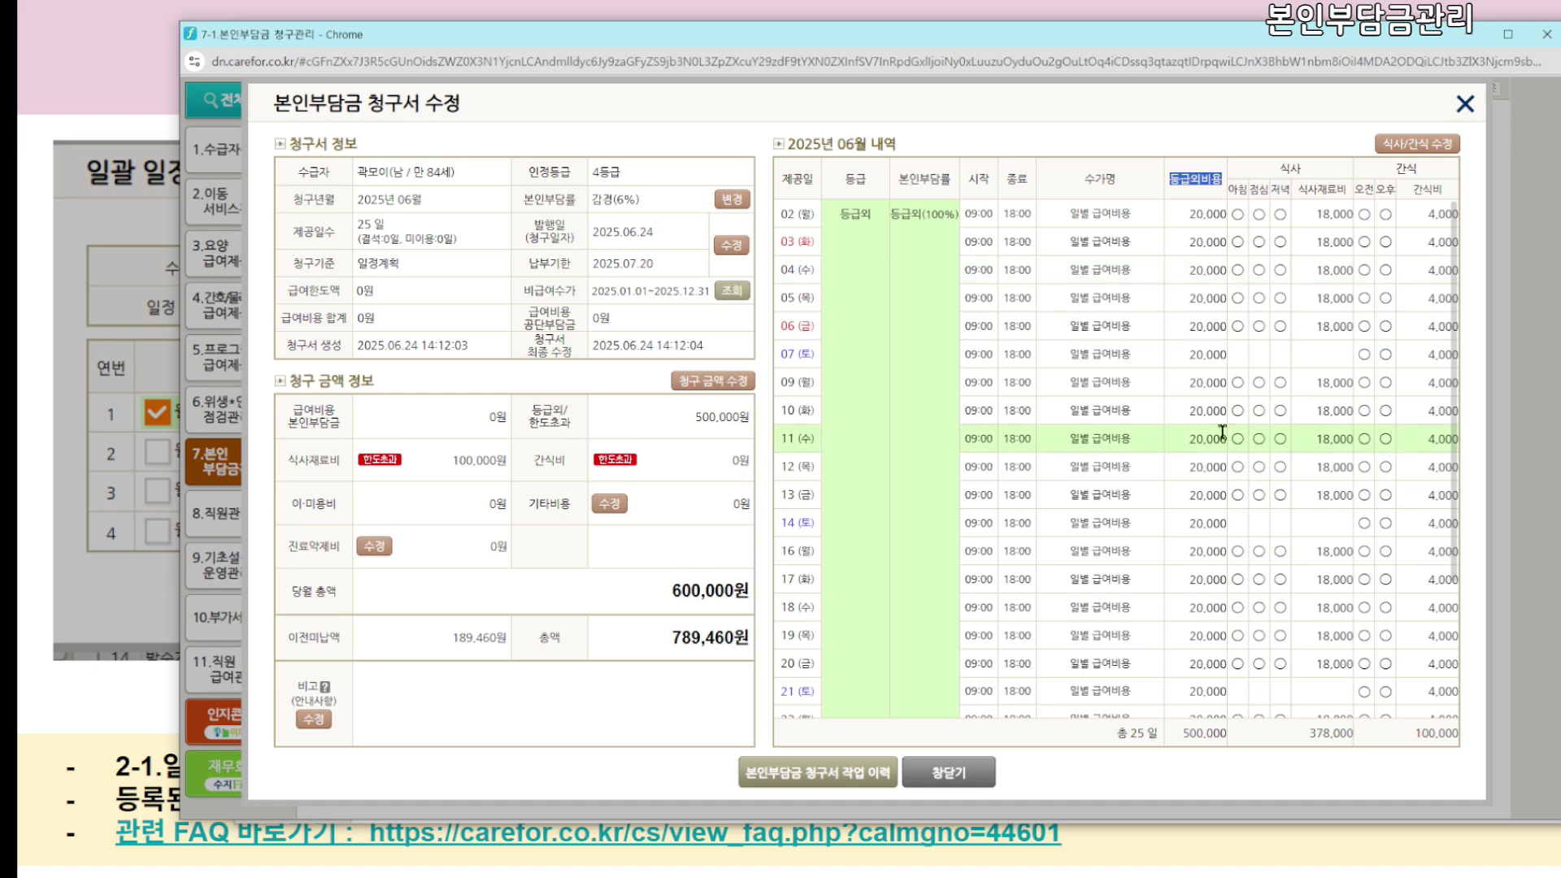
pyautogui.scroll(-3, 1219, 435)
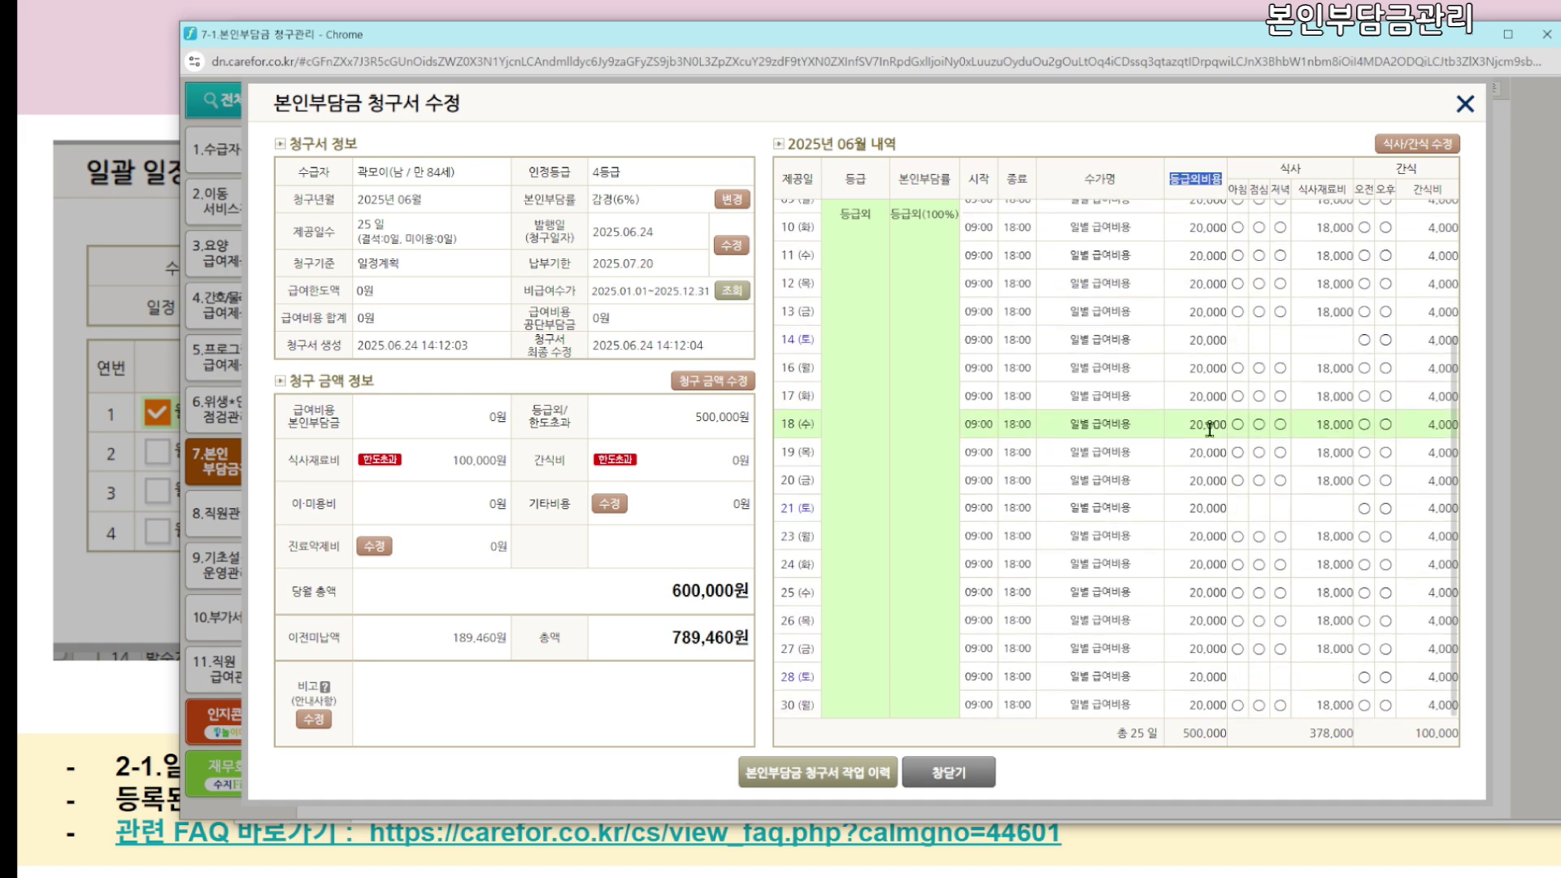
pyautogui.scroll(3, 1210, 443)
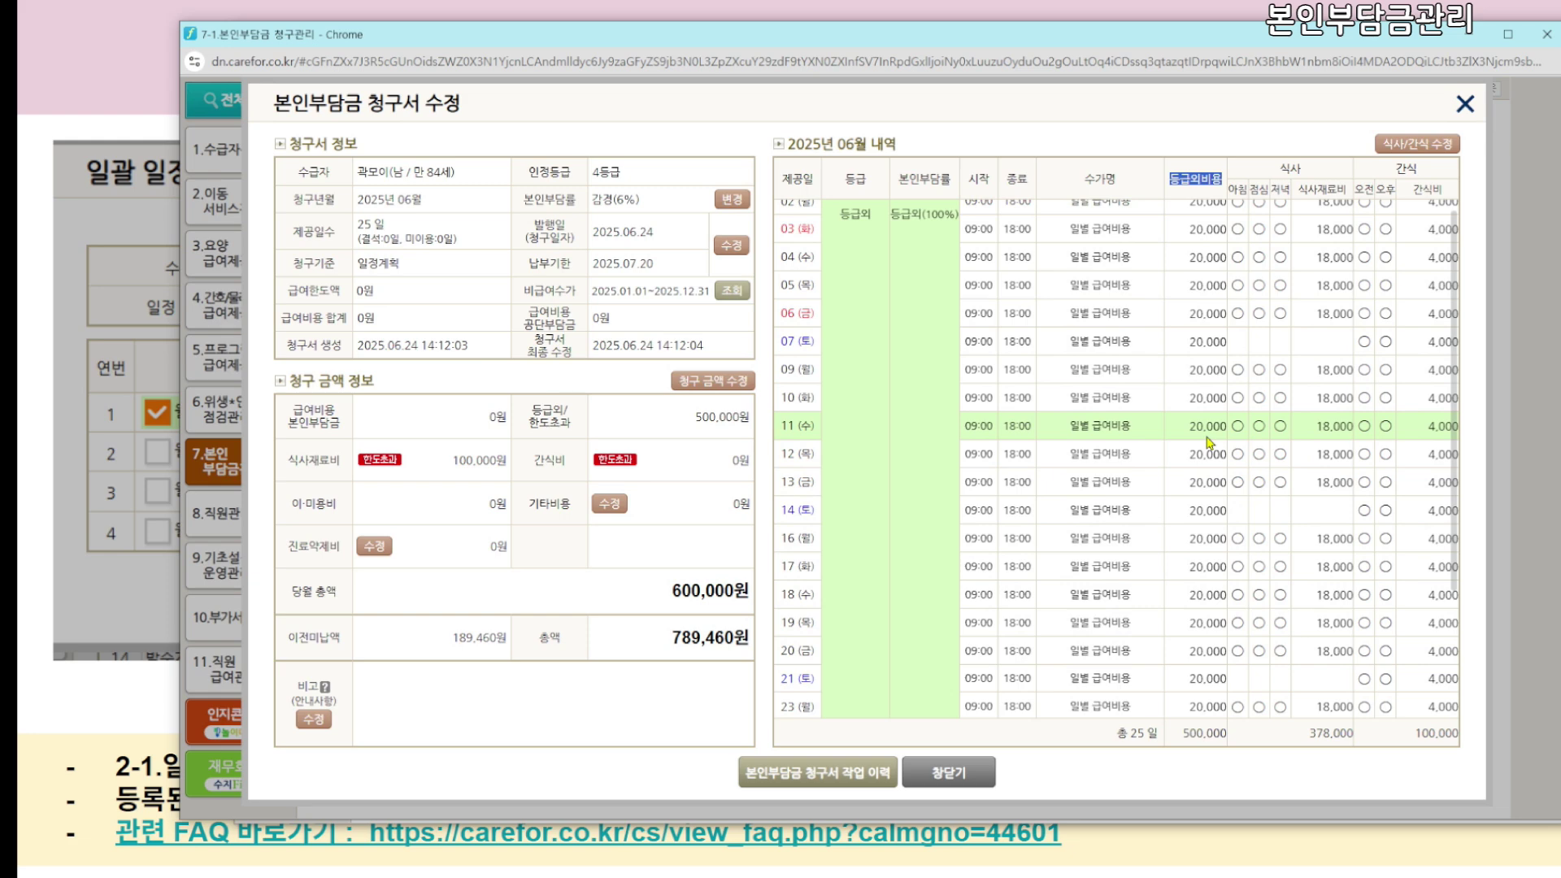
pyautogui.scroll(1, 1208, 443)
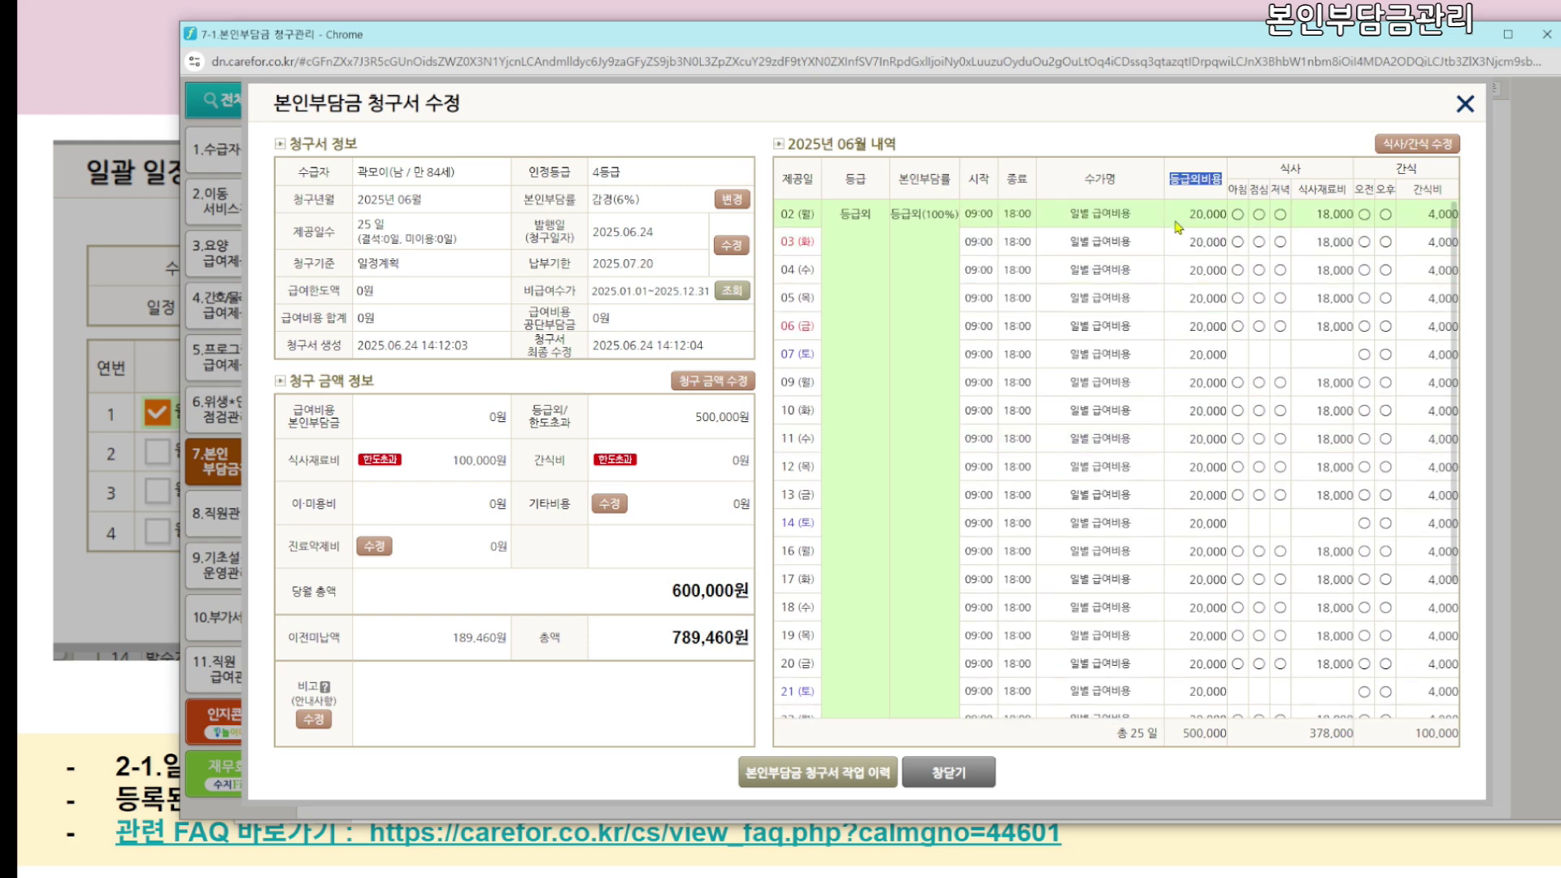
pyautogui.click(1173, 179)
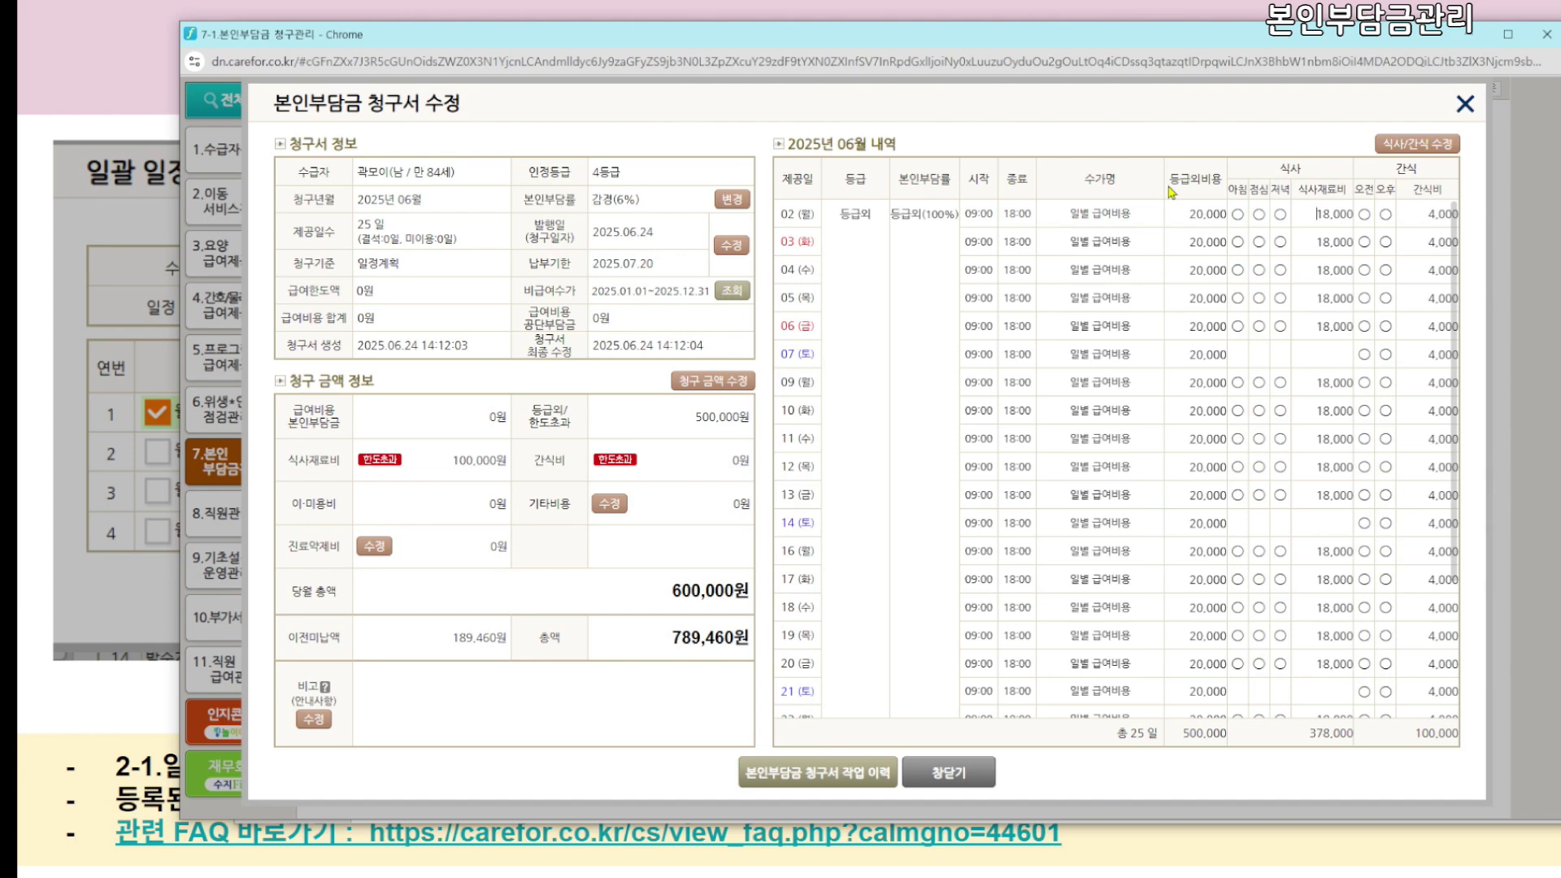
pyautogui.moveTo(1314, 214); pyautogui.dragTo(1450, 209)
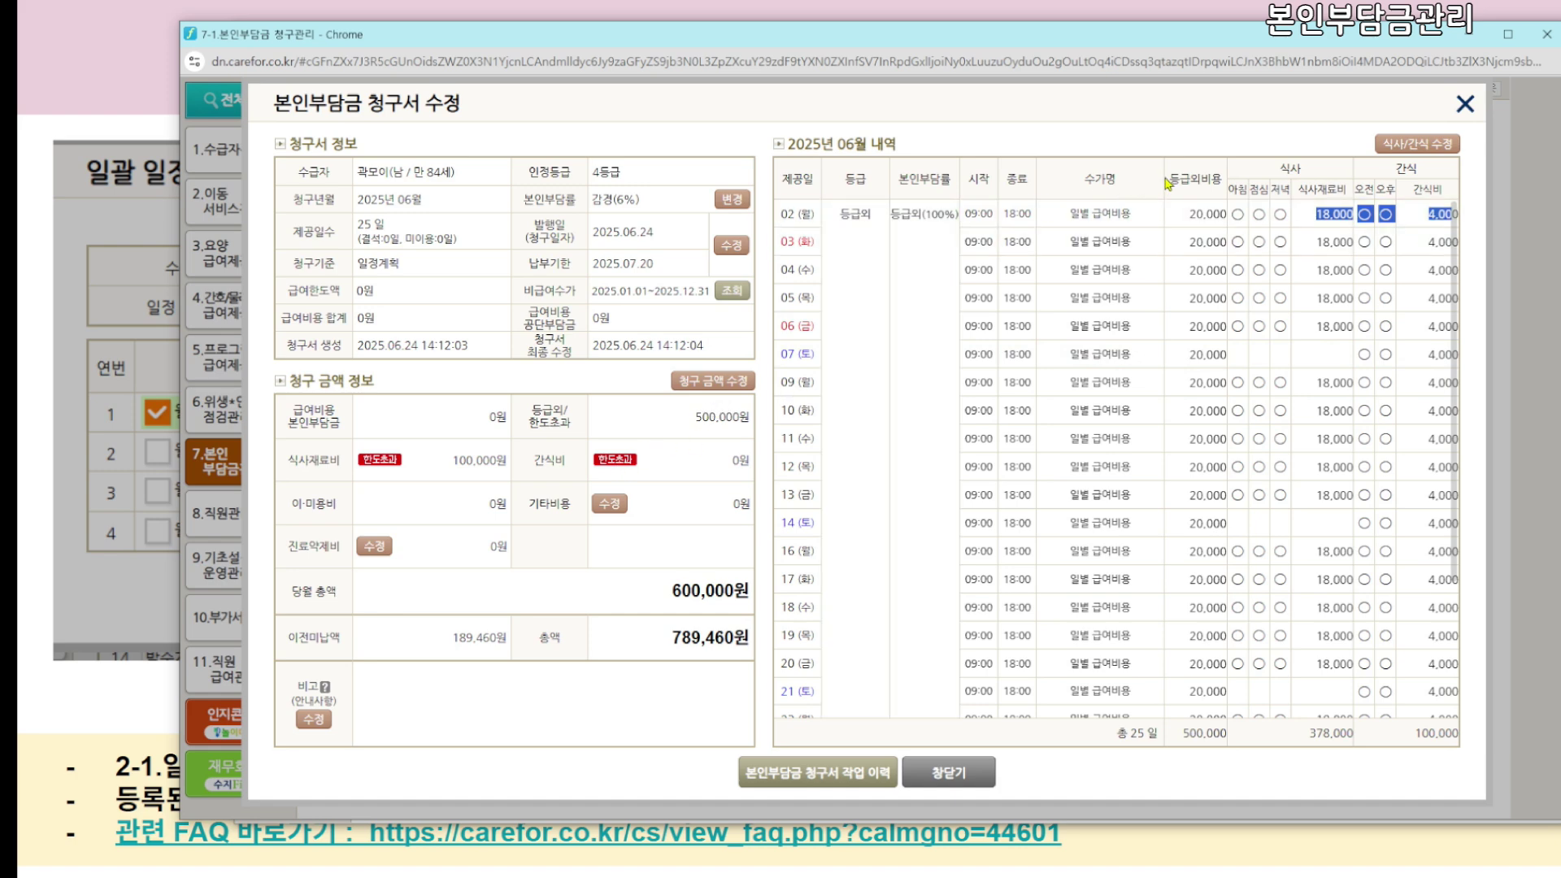
pyautogui.moveTo(1175, 180); pyautogui.dragTo(1221, 180)
pyautogui.moveTo(1180, 733); pyautogui.dragTo(1227, 735)
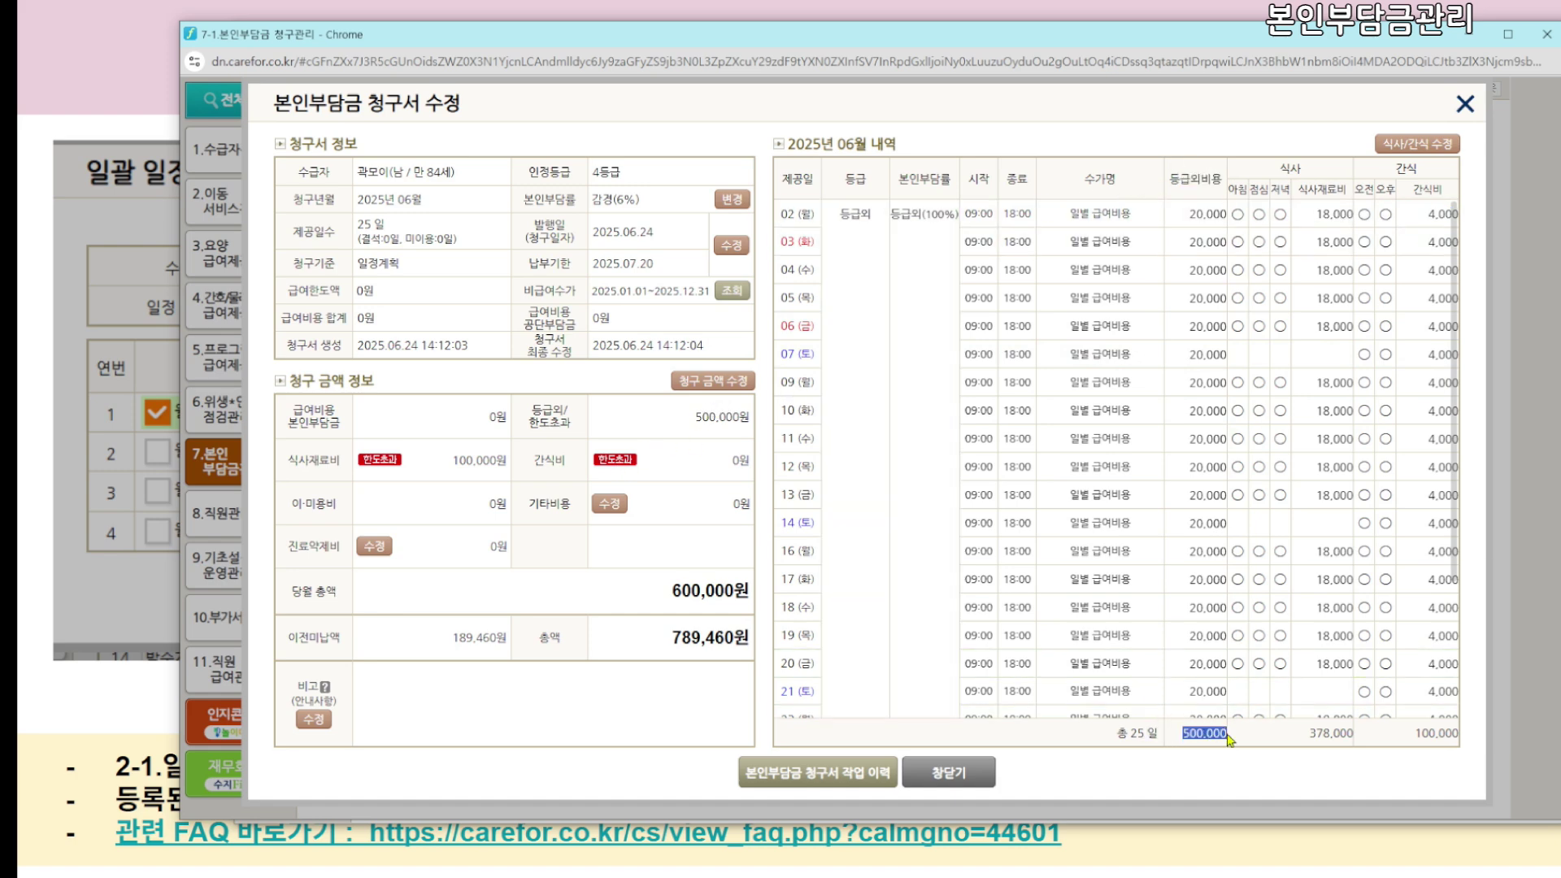
# Compare the 등급외/한도초과 and 급여비용 본인부담금 amounts in 청구 금액 정보 with the 급여한도액 and 급여비용 합계 in 청구서 정보
pyautogui.click(520, 416)
pyautogui.moveTo(521, 410); pyautogui.dragTo(747, 415)
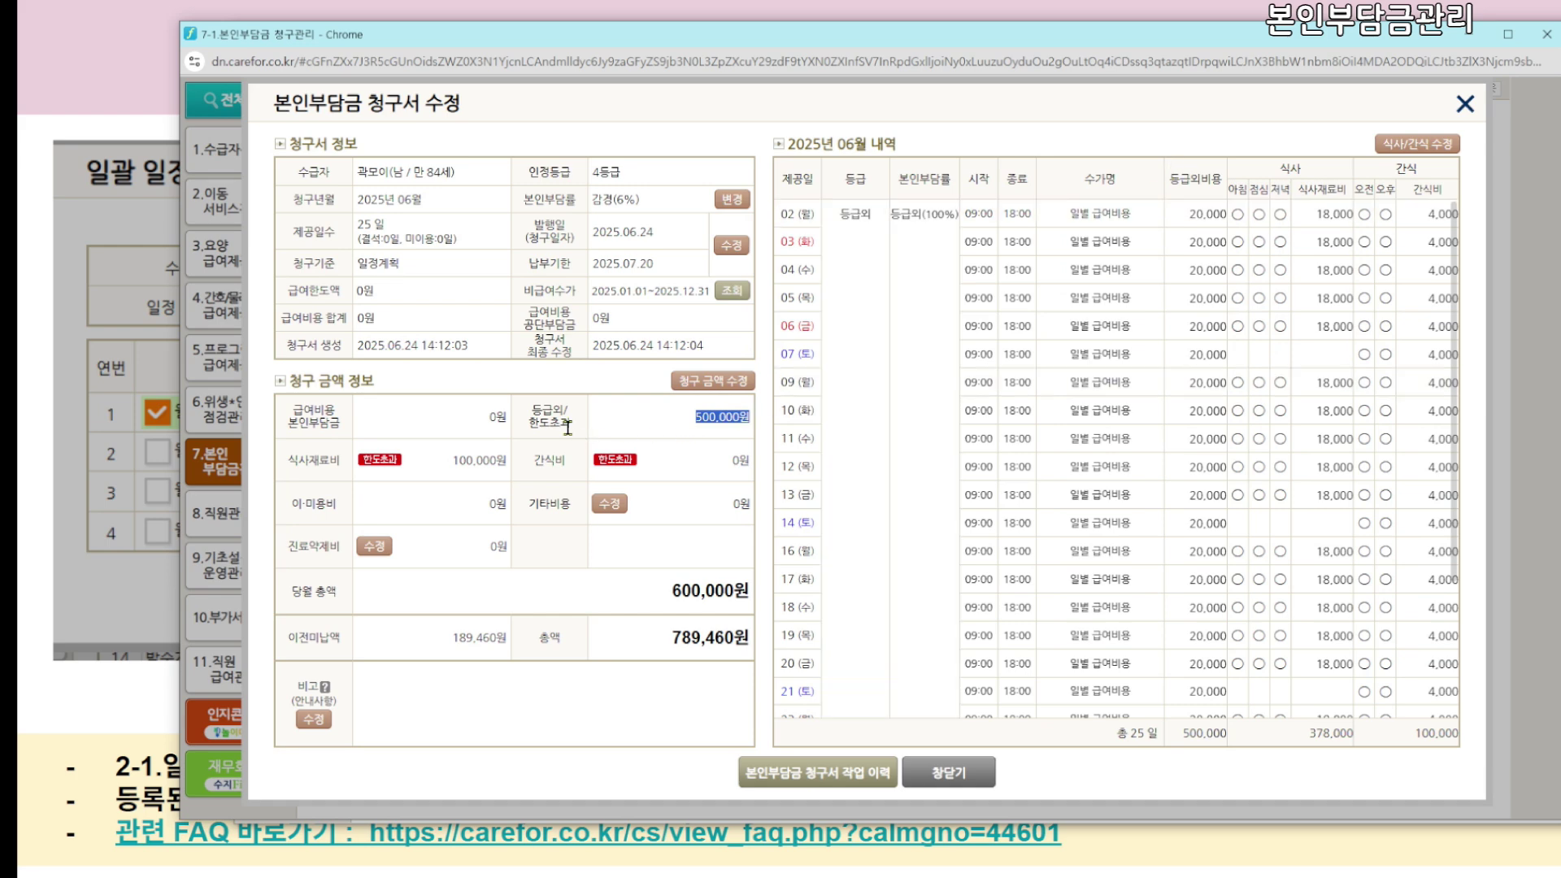
pyautogui.moveTo(530, 406); pyautogui.dragTo(743, 419)
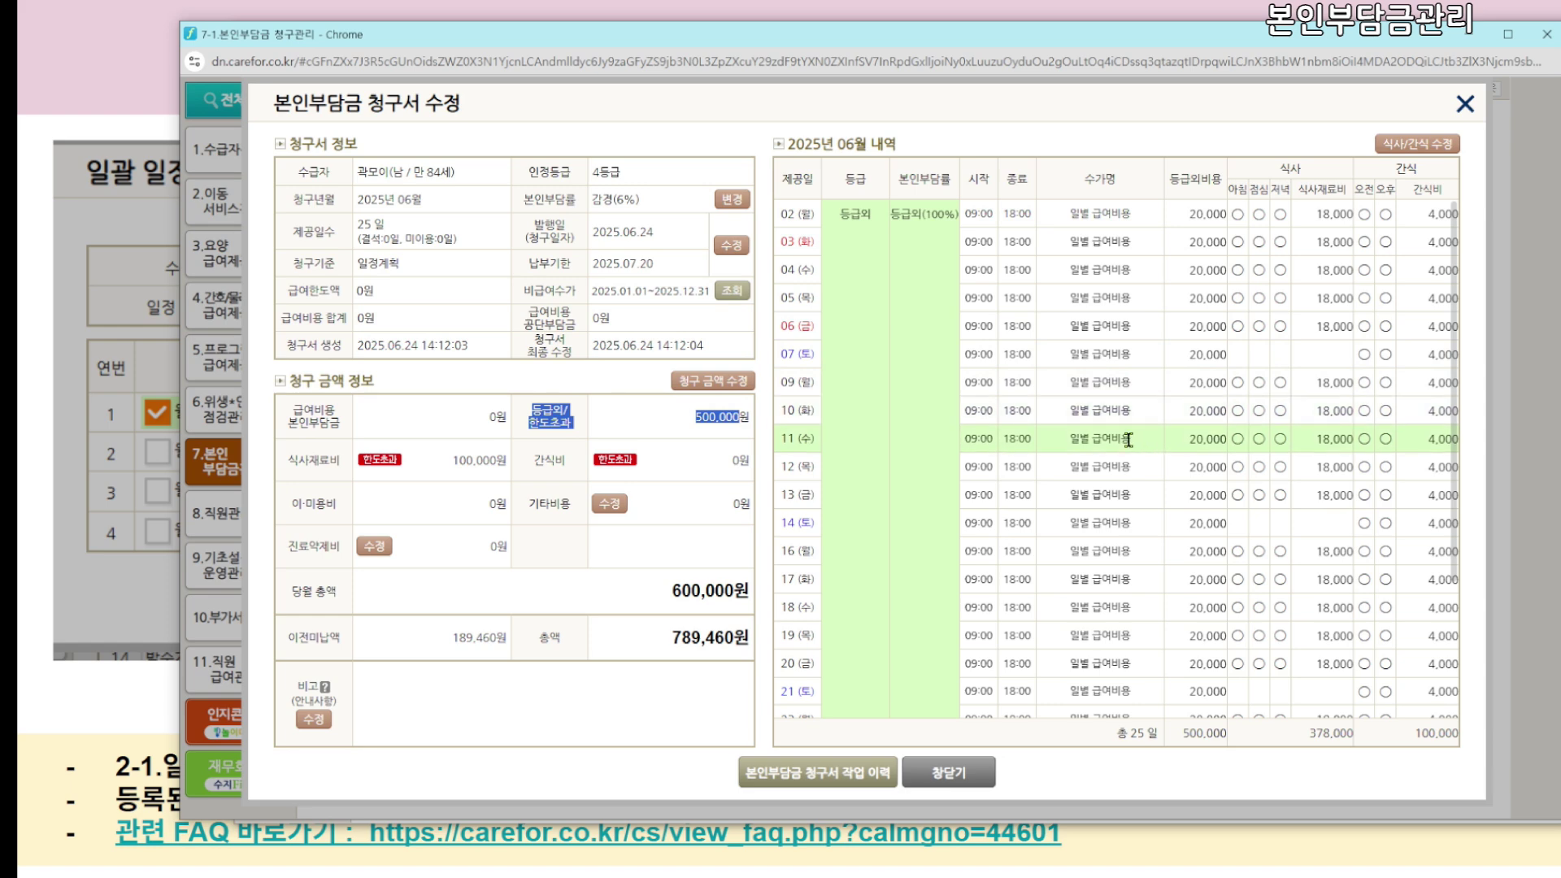
pyautogui.click(406, 425)
pyautogui.moveTo(294, 404); pyautogui.dragTo(500, 425)
pyautogui.moveTo(289, 292); pyautogui.dragTo(408, 325)
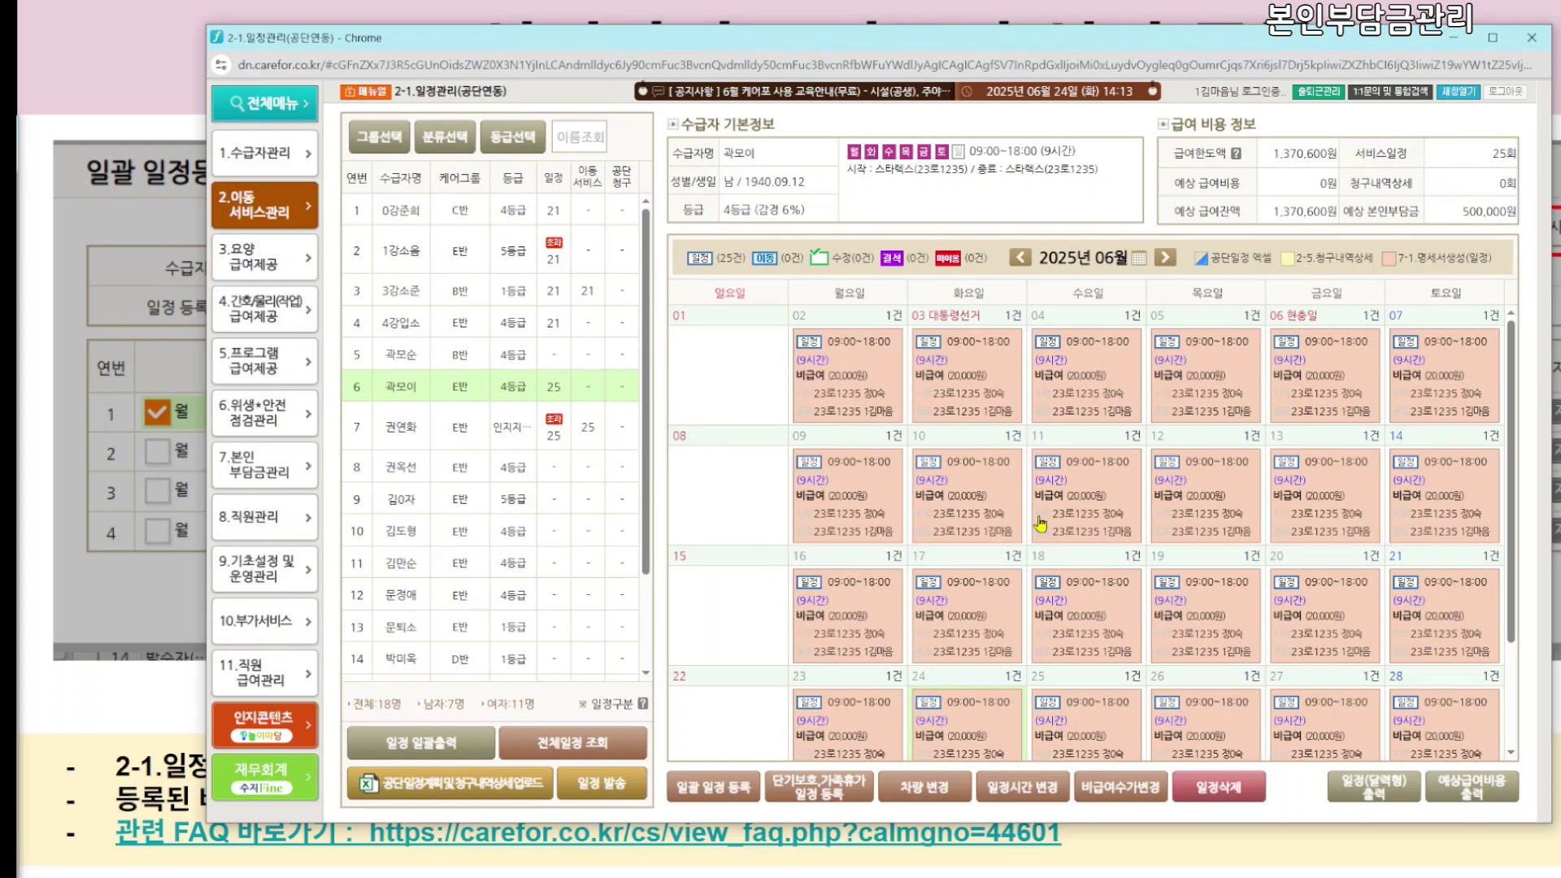
# In the recipient's 2-1.일정관리 calendar, remove the 비급여 setting from the 2025.06.02 schedule and save it as a 등급일정
pyautogui.moveTo(1399, 259); pyautogui.dragTo(1492, 258)
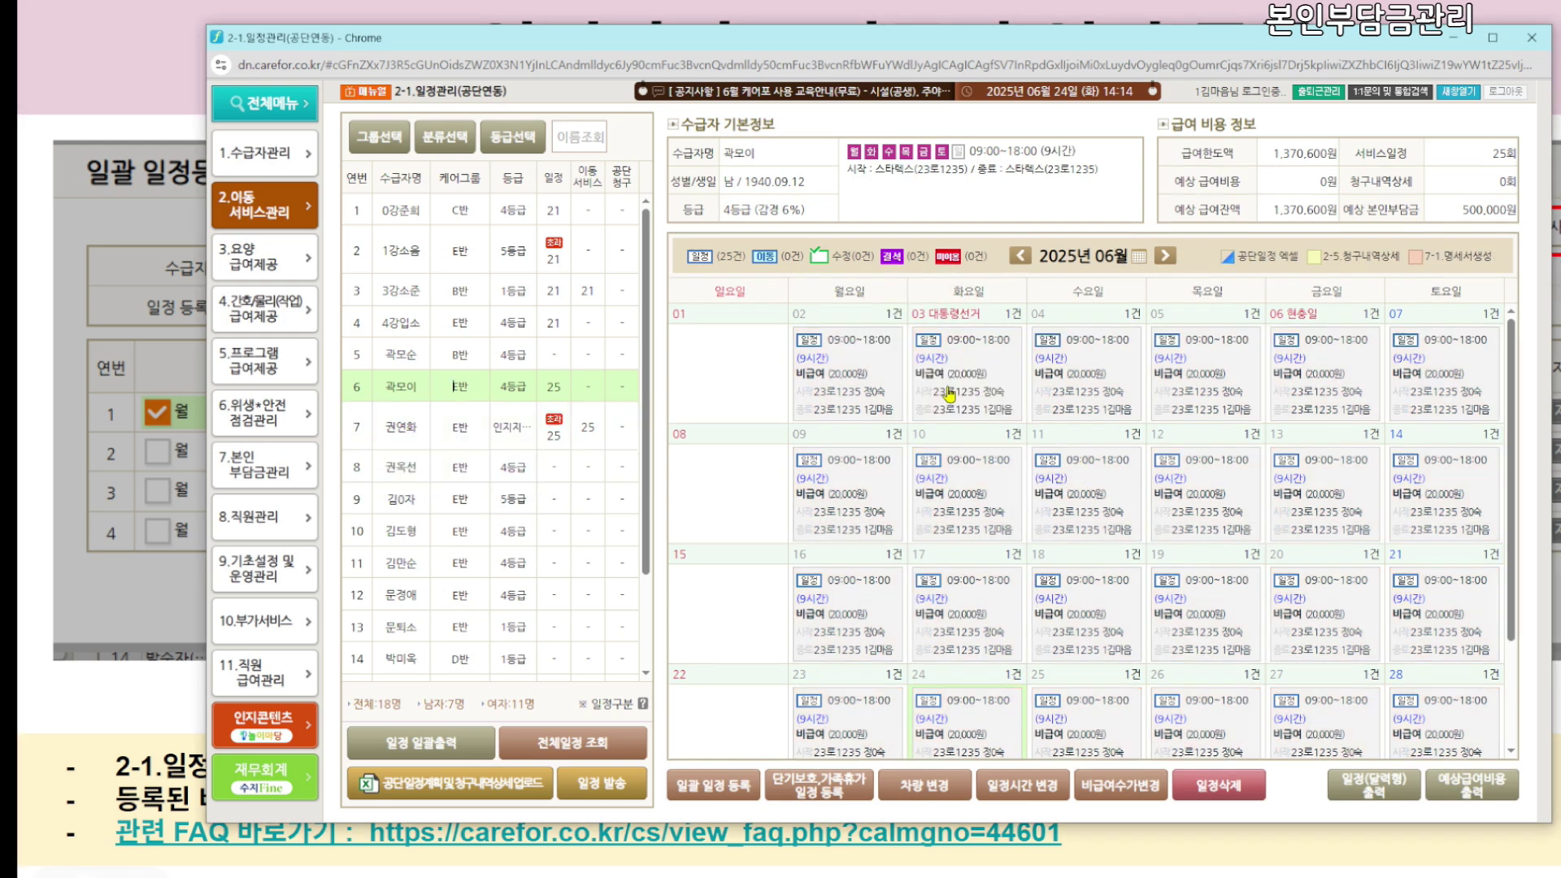
pyautogui.click(842, 397)
pyautogui.click(469, 376)
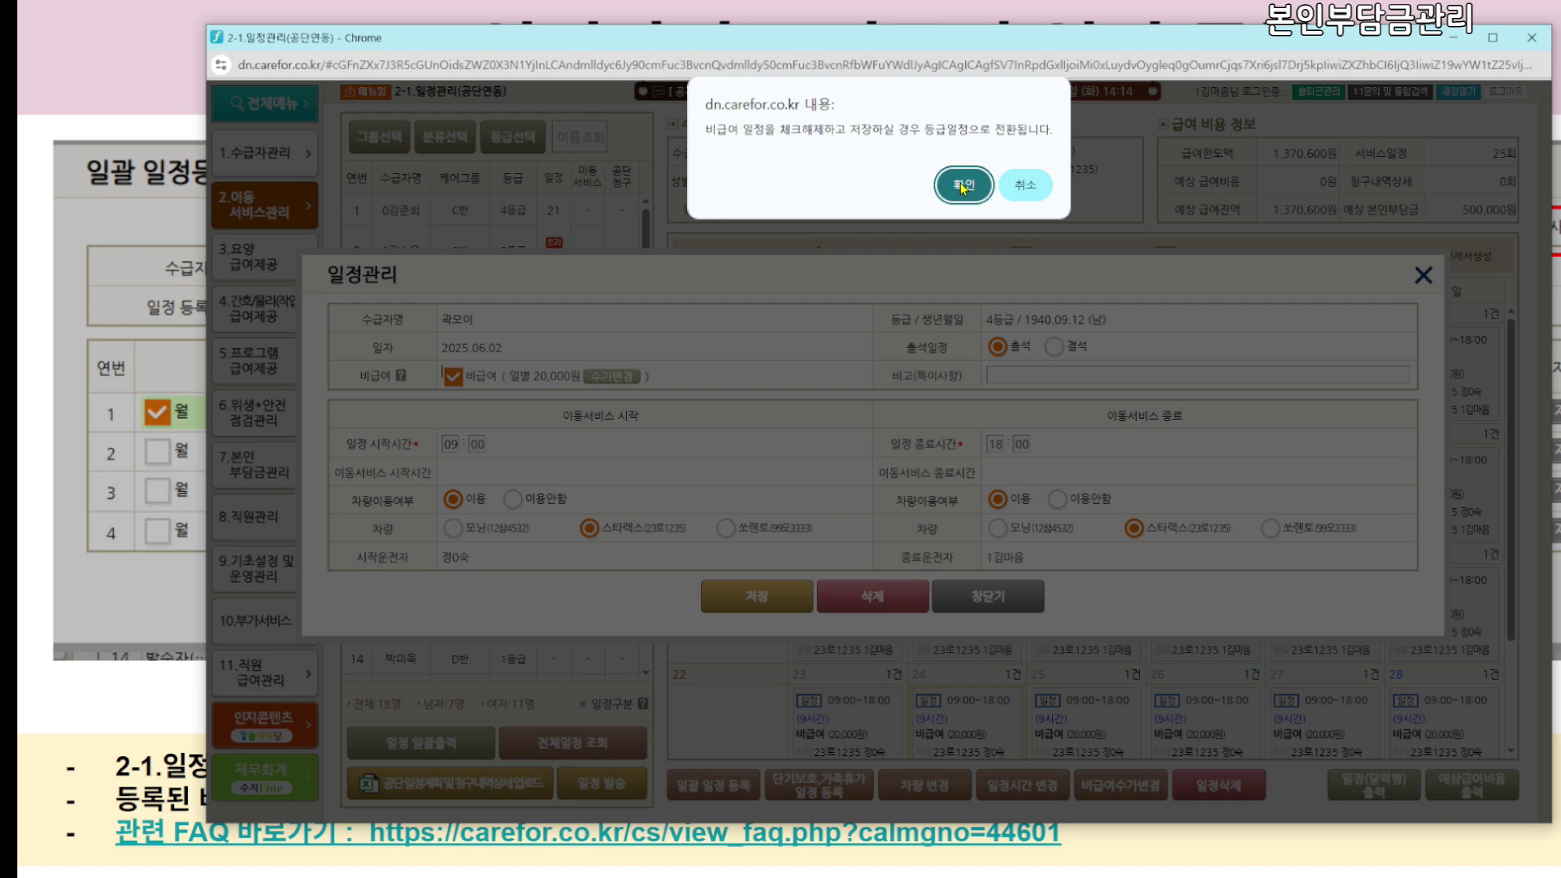
pyautogui.click(961, 186)
pyautogui.click(760, 601)
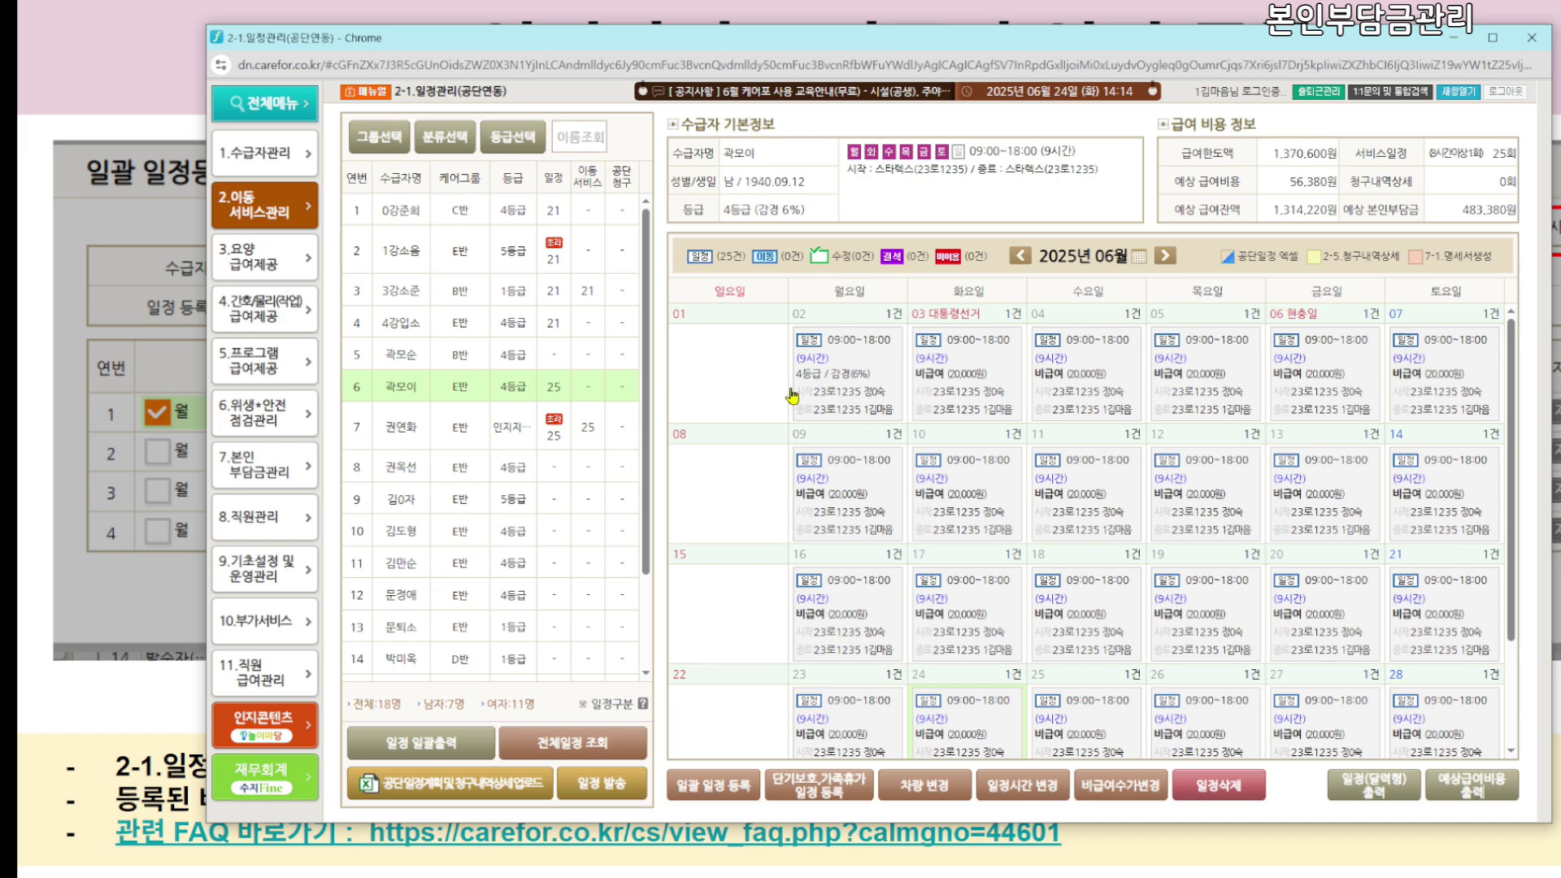
# Remove the 비급여 setting from the 2025.06.03 schedule, accept the switch to 등급일정 and save
pyautogui.click(949, 391)
pyautogui.click(492, 382)
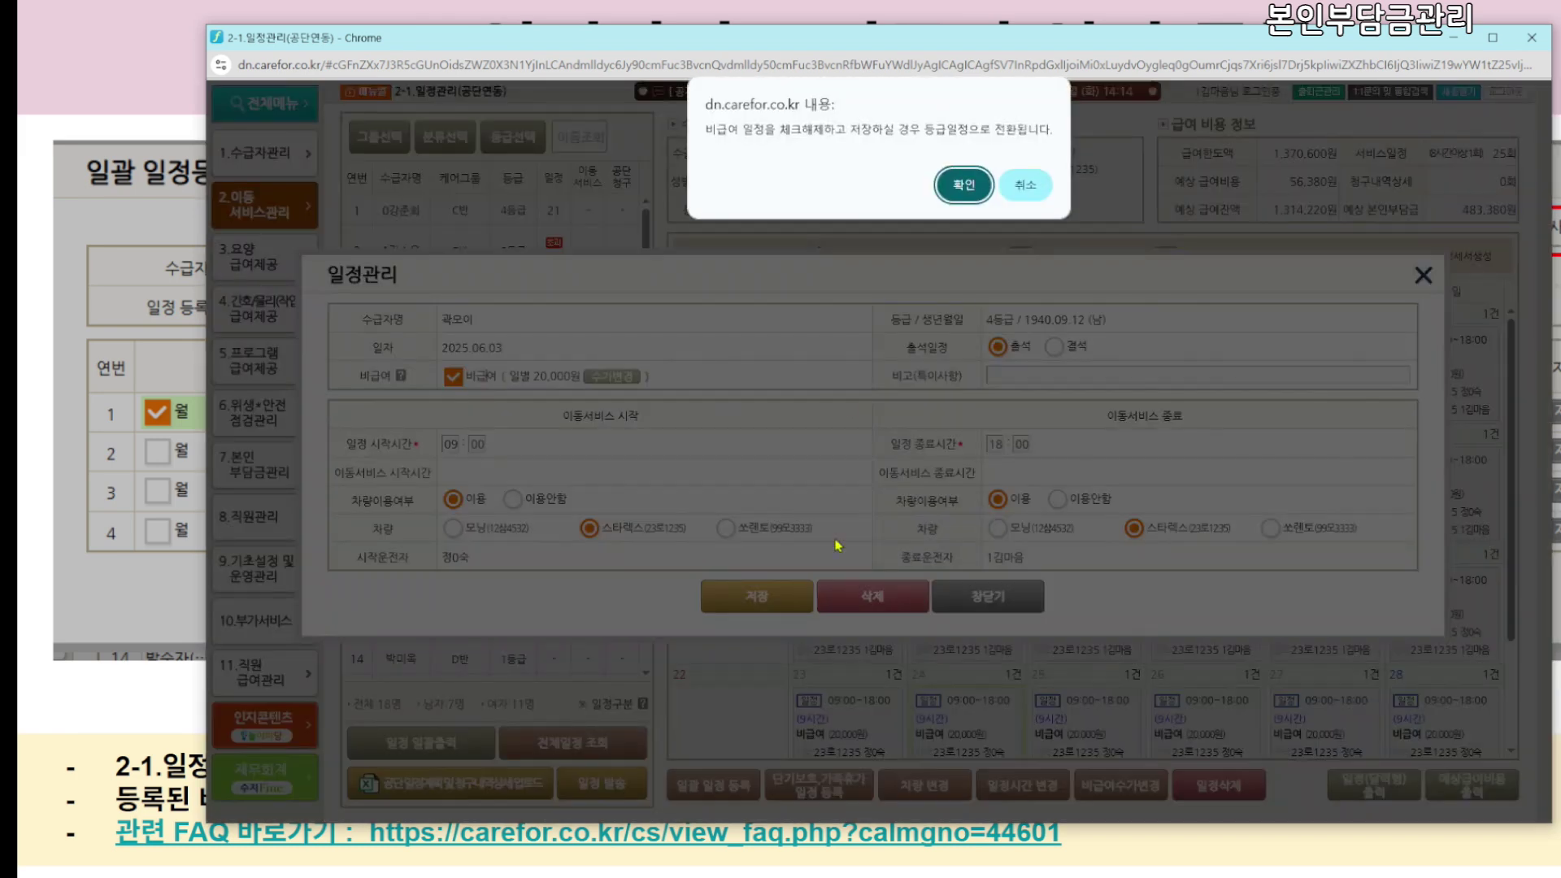
pyautogui.click(975, 193)
pyautogui.click(797, 606)
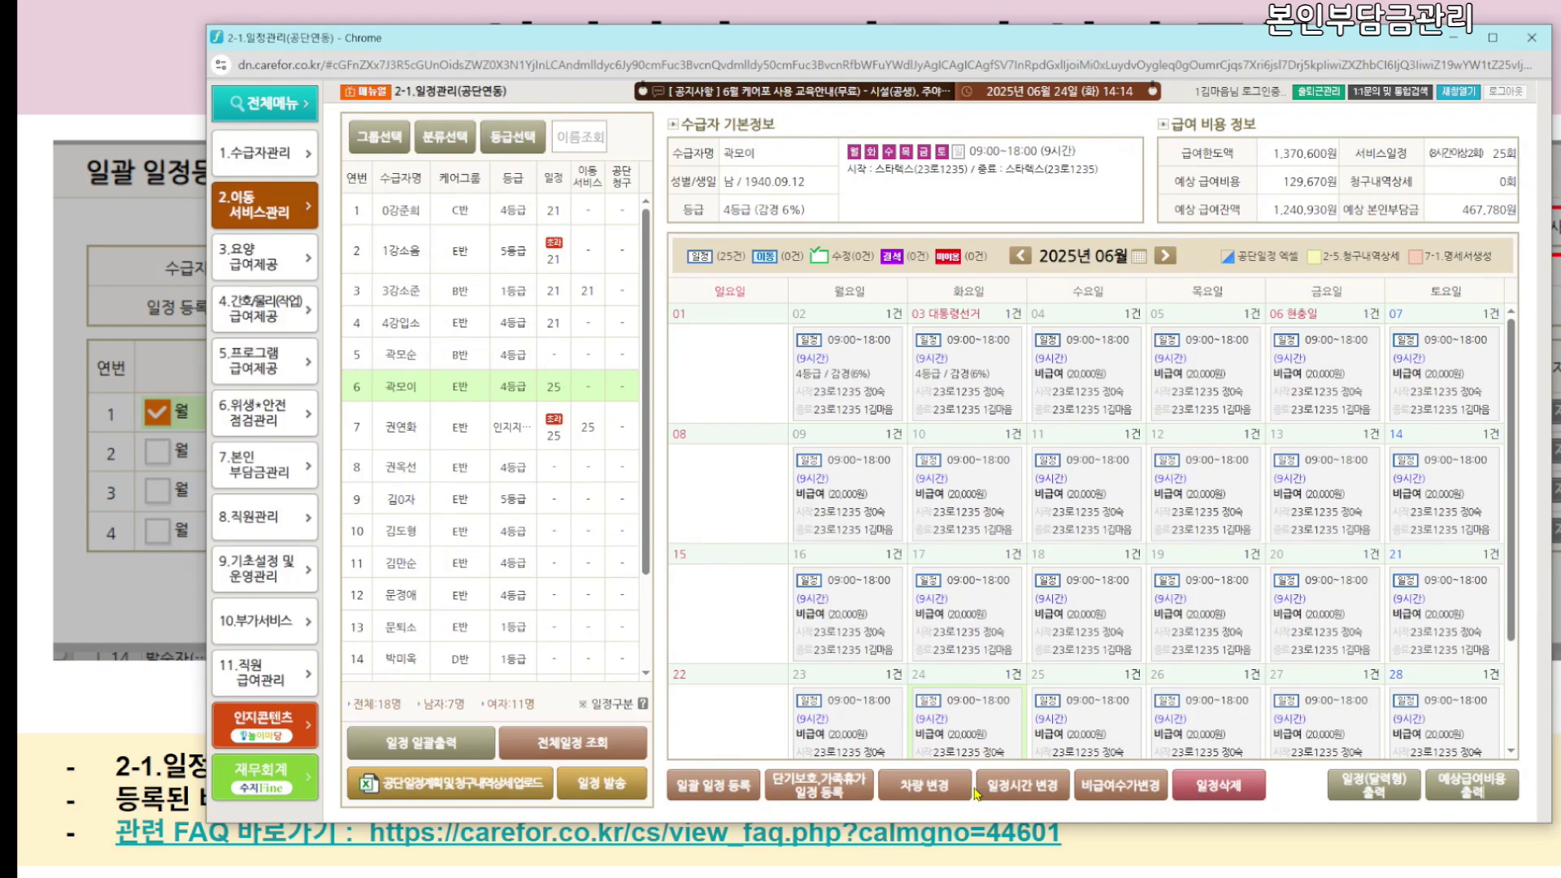
# Review the 비급여수가 변경 settings for 2025.06.01 to 2025.06.30 and the 일정시간 변경 settings, closing both without saving
pyautogui.moveTo(985, 790); pyautogui.dragTo(1073, 793)
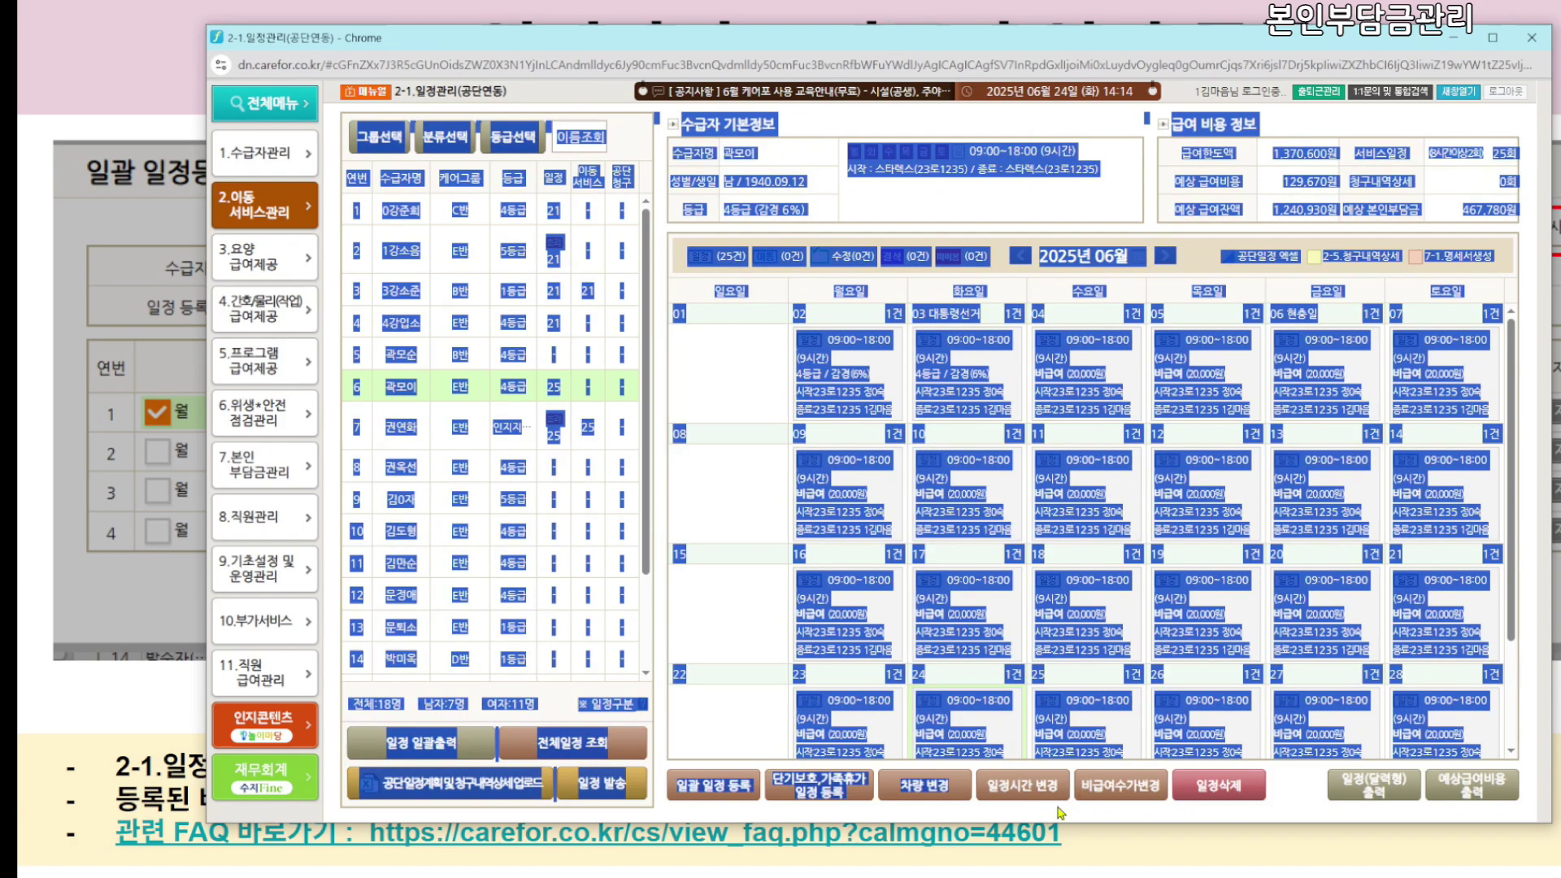
pyautogui.moveTo(1084, 793); pyautogui.dragTo(1132, 799)
pyautogui.click(1132, 799)
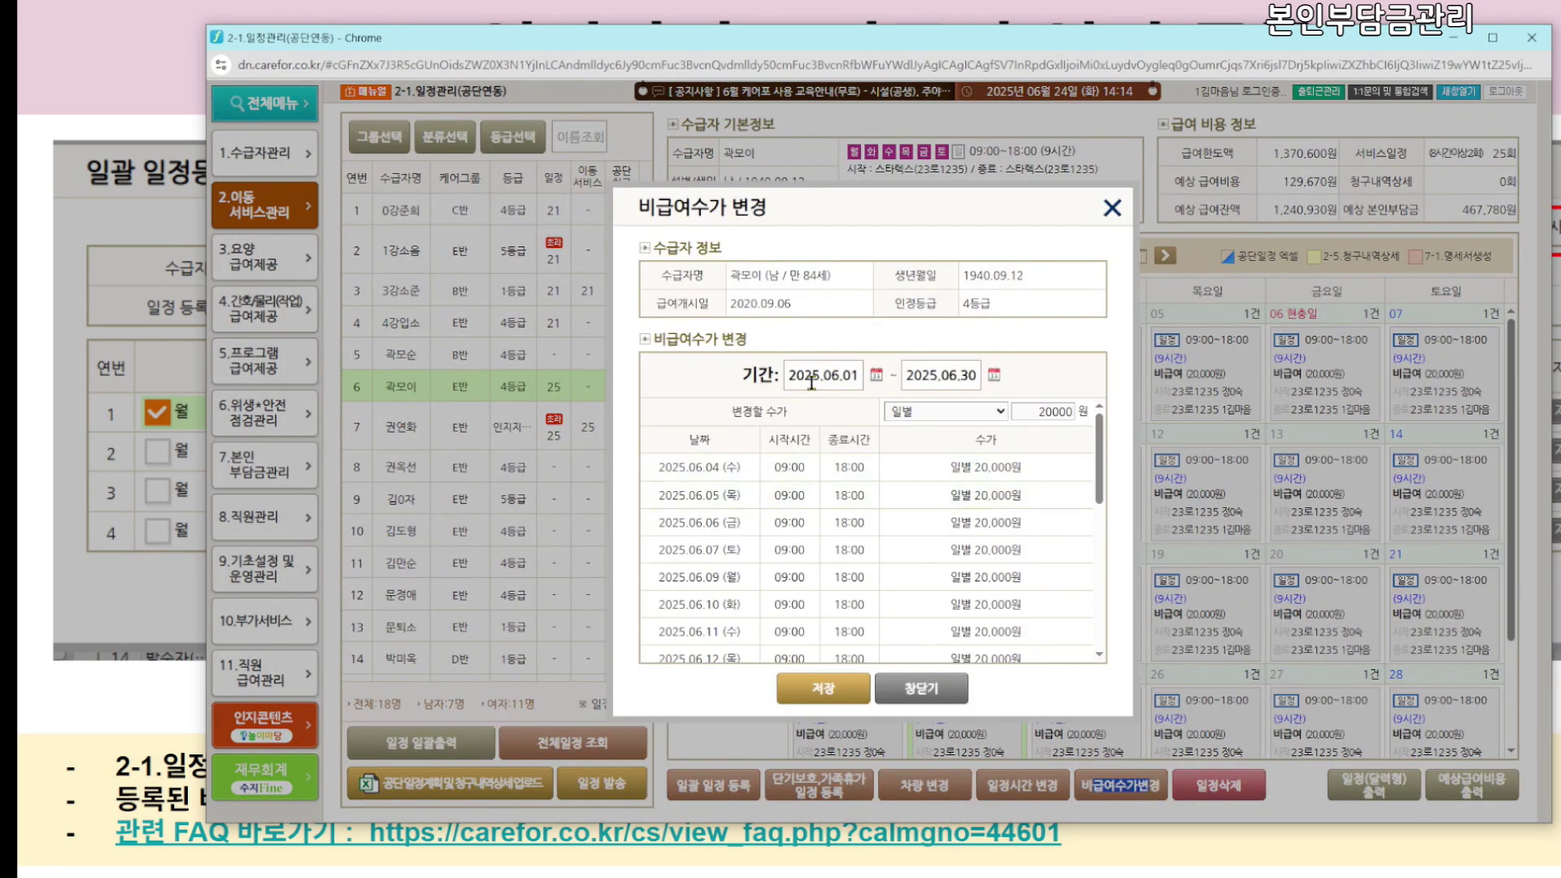
pyautogui.moveTo(1099, 461)
pyautogui.mouseDown()
pyautogui.moveTo(1079, 600)
pyautogui.moveTo(1112, 435)
pyautogui.mouseUp()
pyautogui.doubleClick(1033, 413)
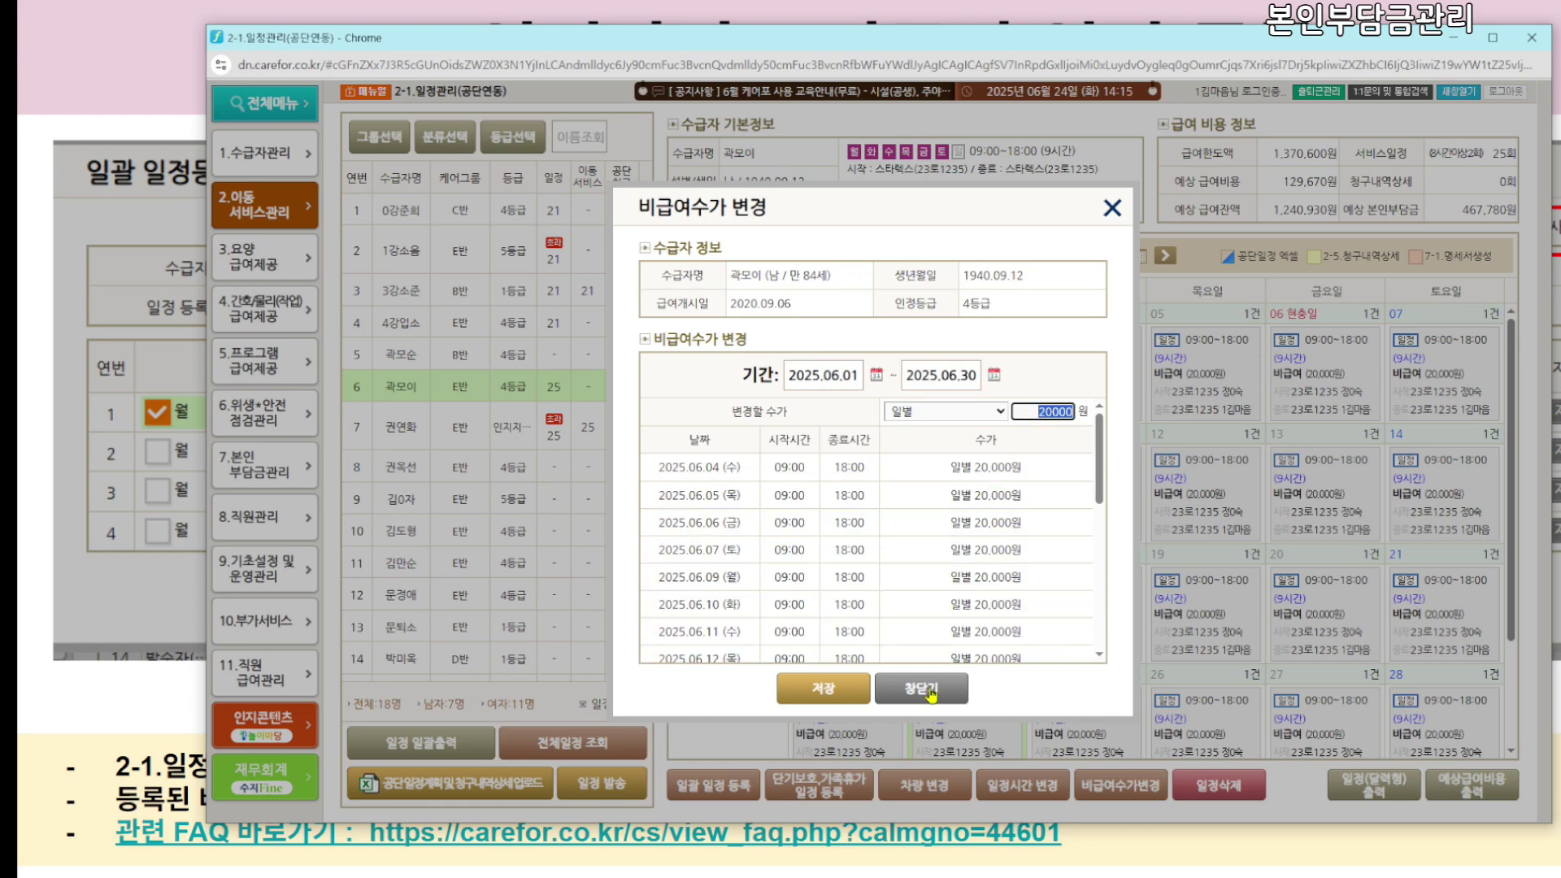
pyautogui.click(921, 688)
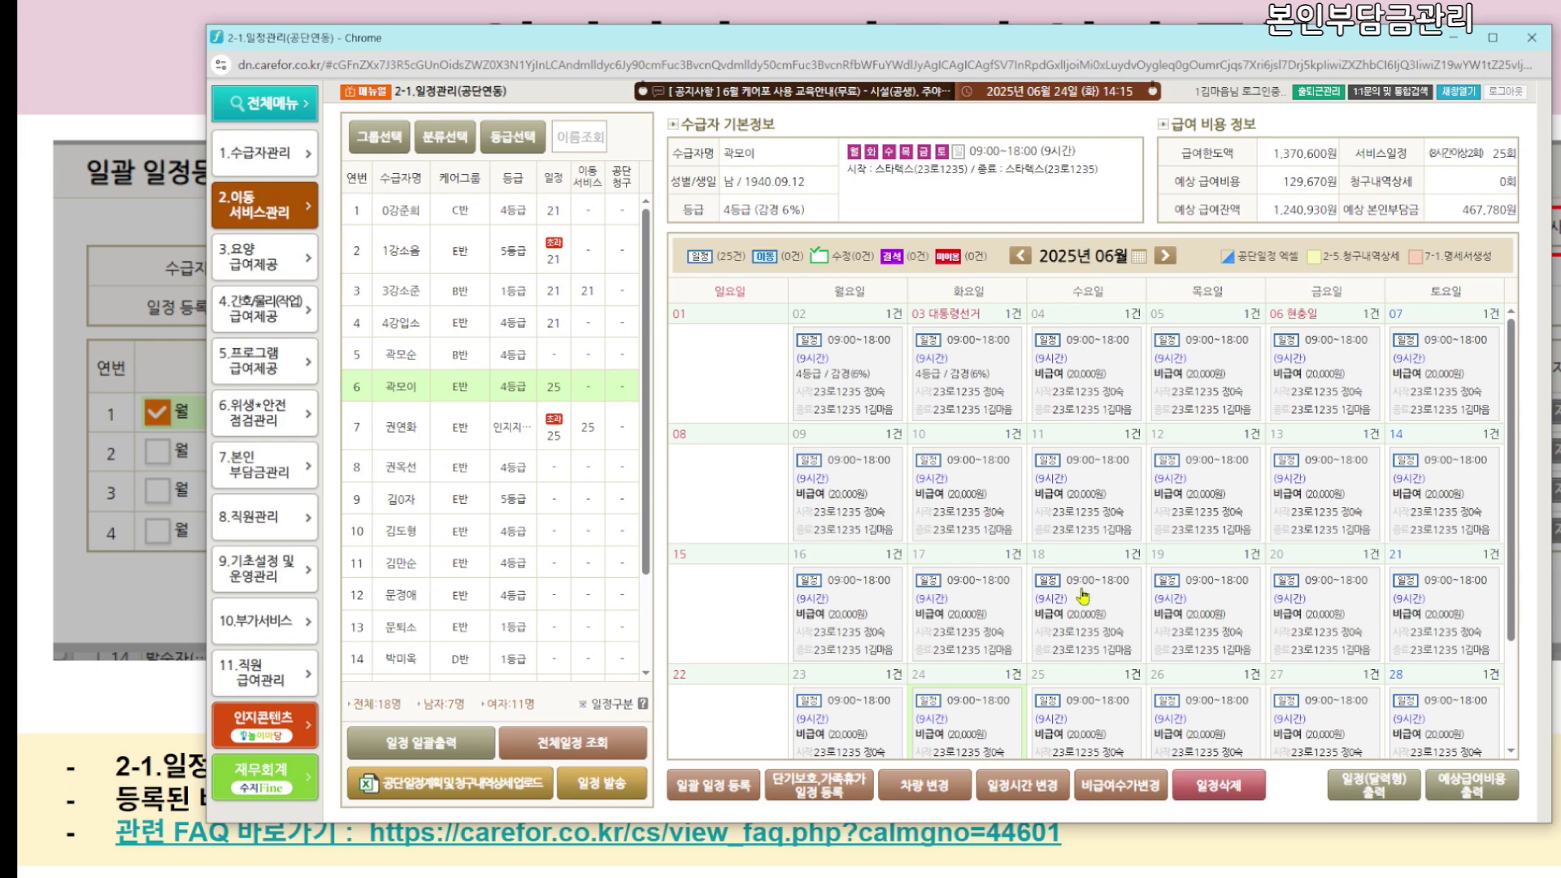
pyautogui.click(1044, 788)
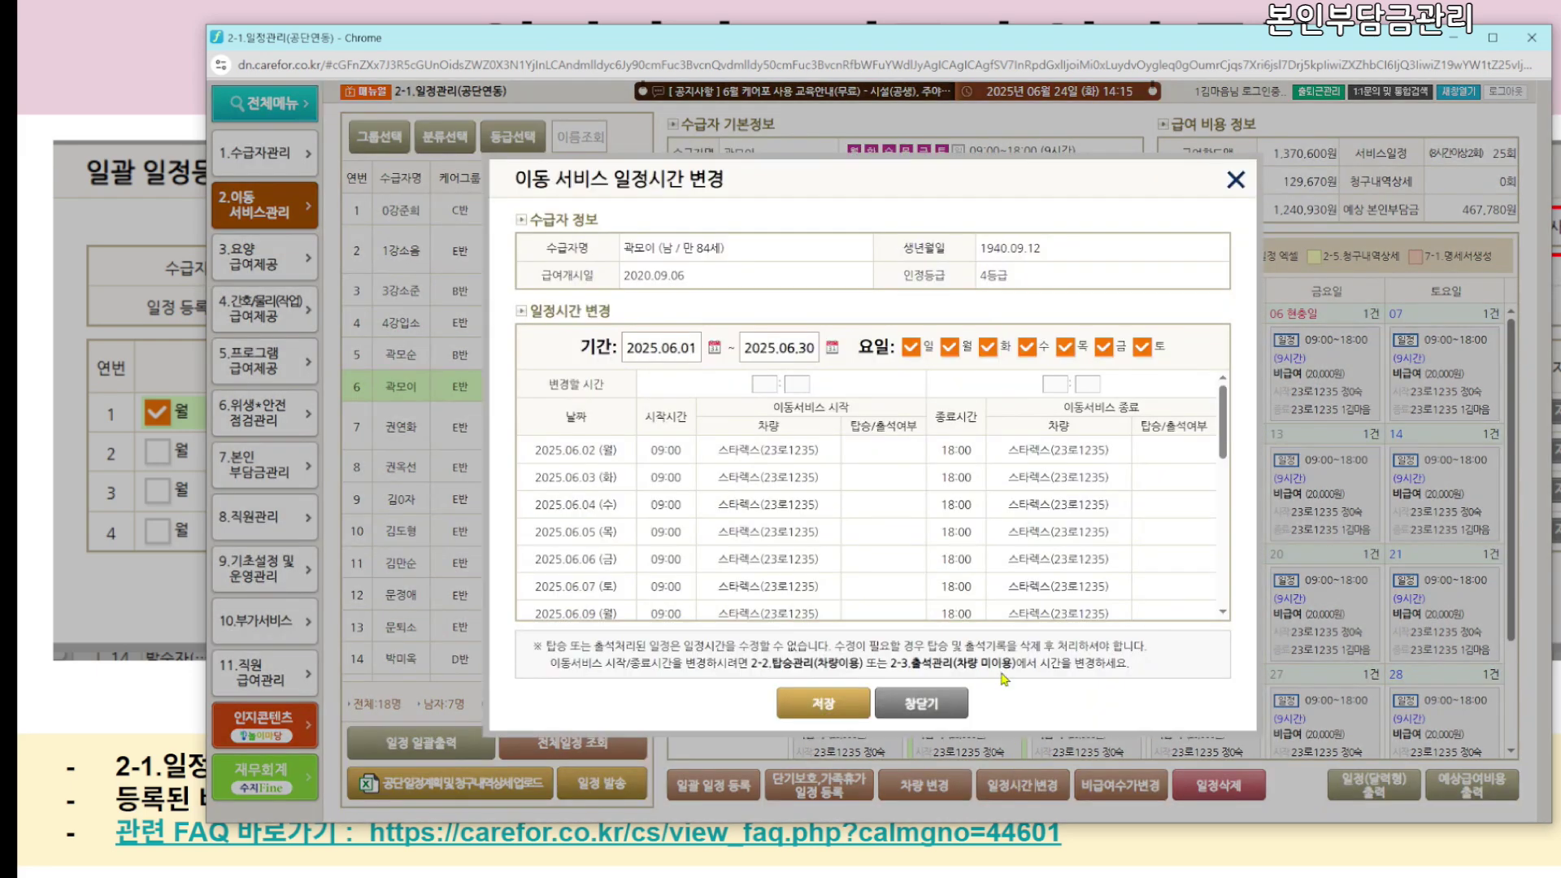
pyautogui.click(933, 698)
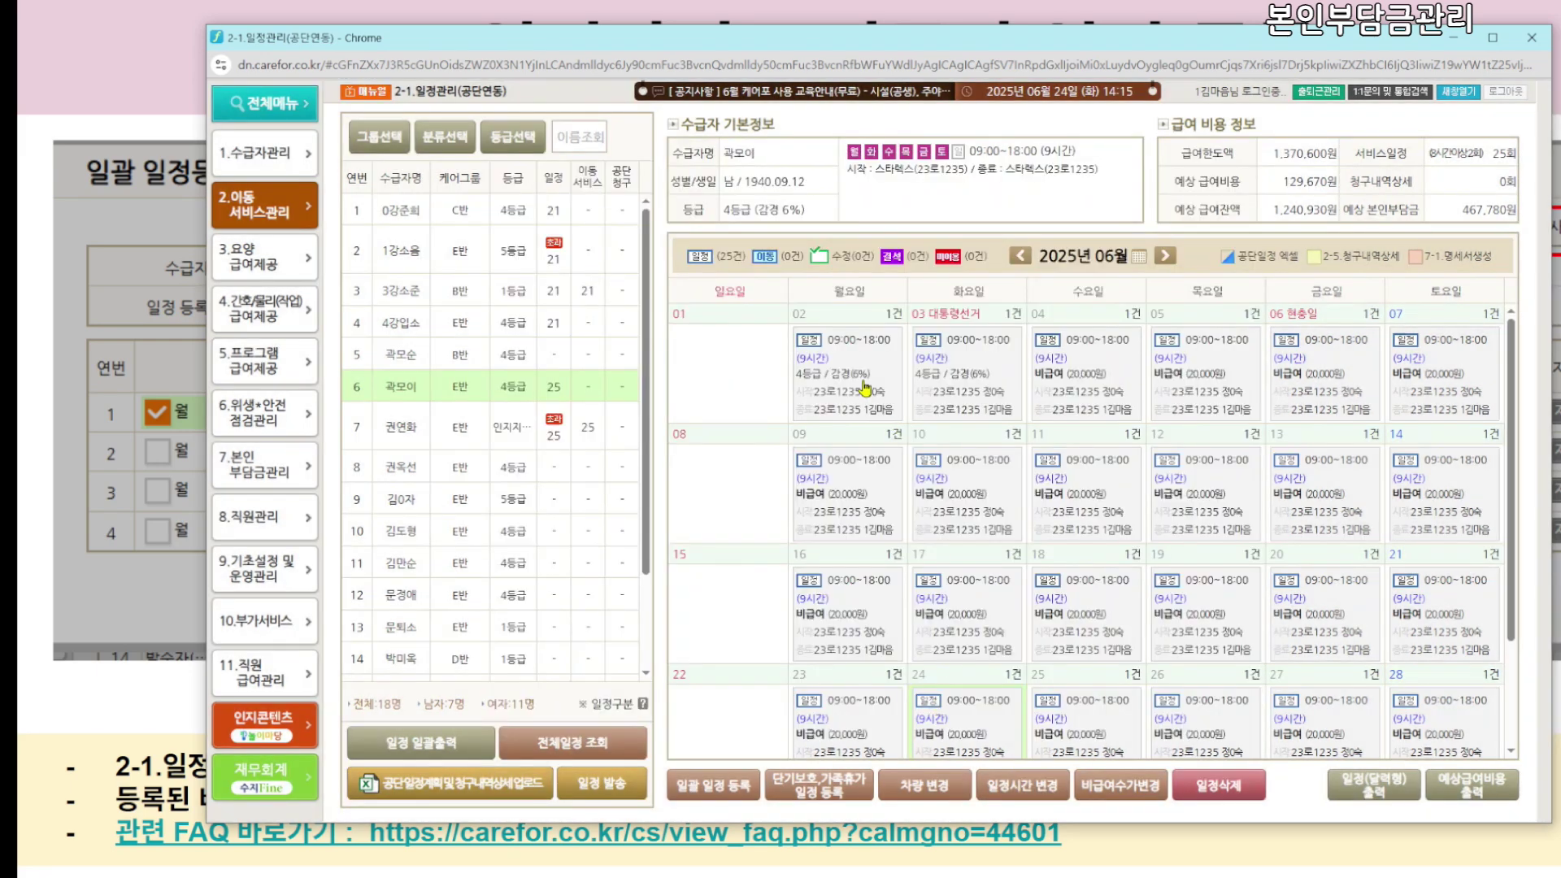
pyautogui.click(1082, 404)
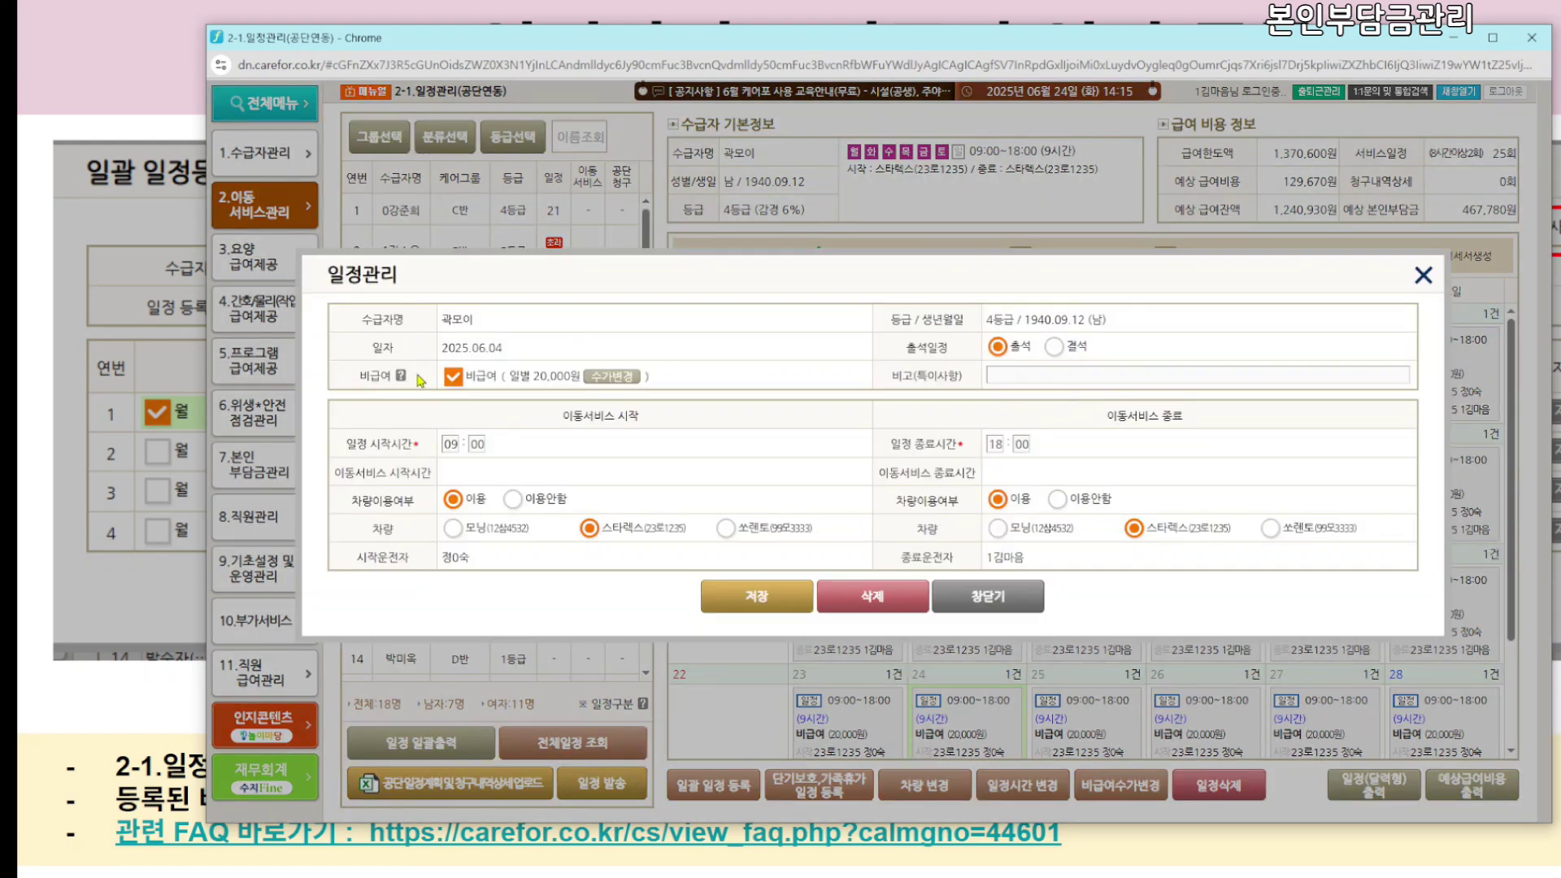
pyautogui.click(451, 387)
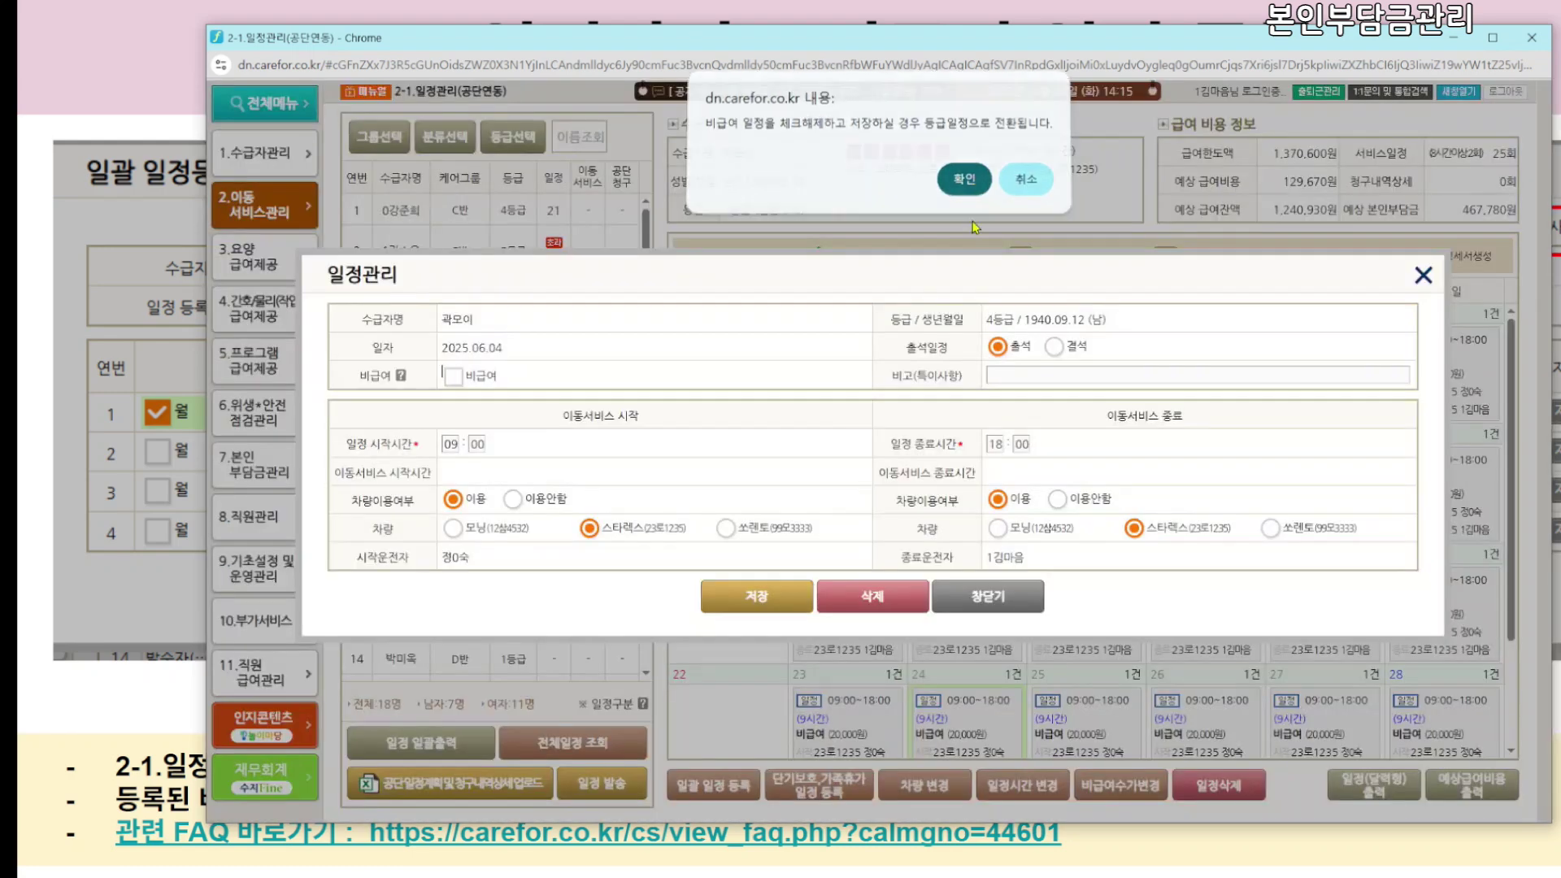
pyautogui.press('Return')
pyautogui.click(968, 595)
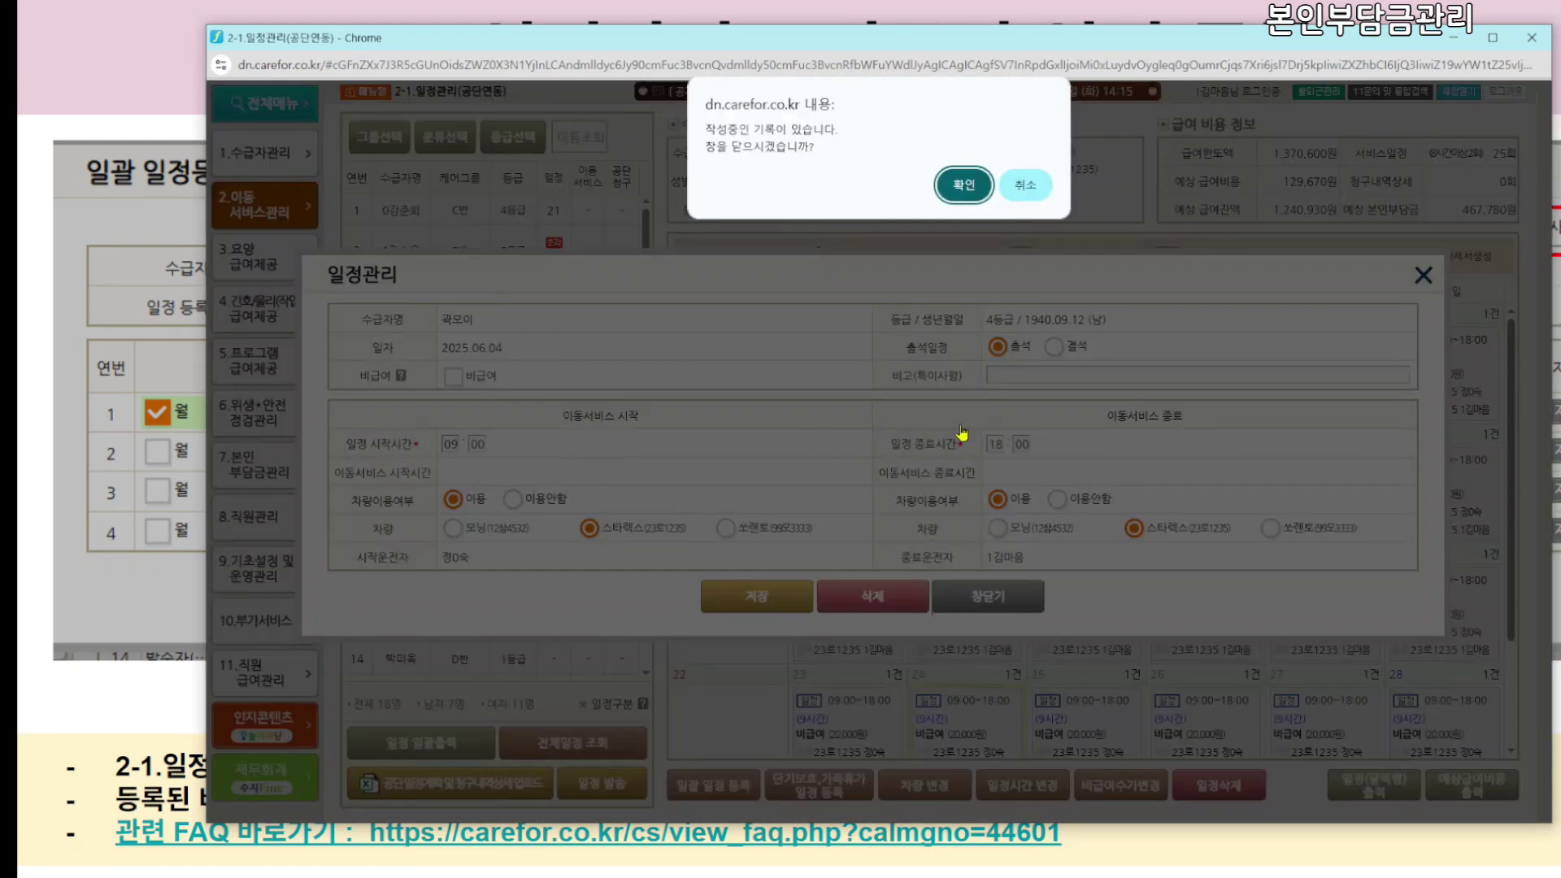
pyautogui.click(961, 174)
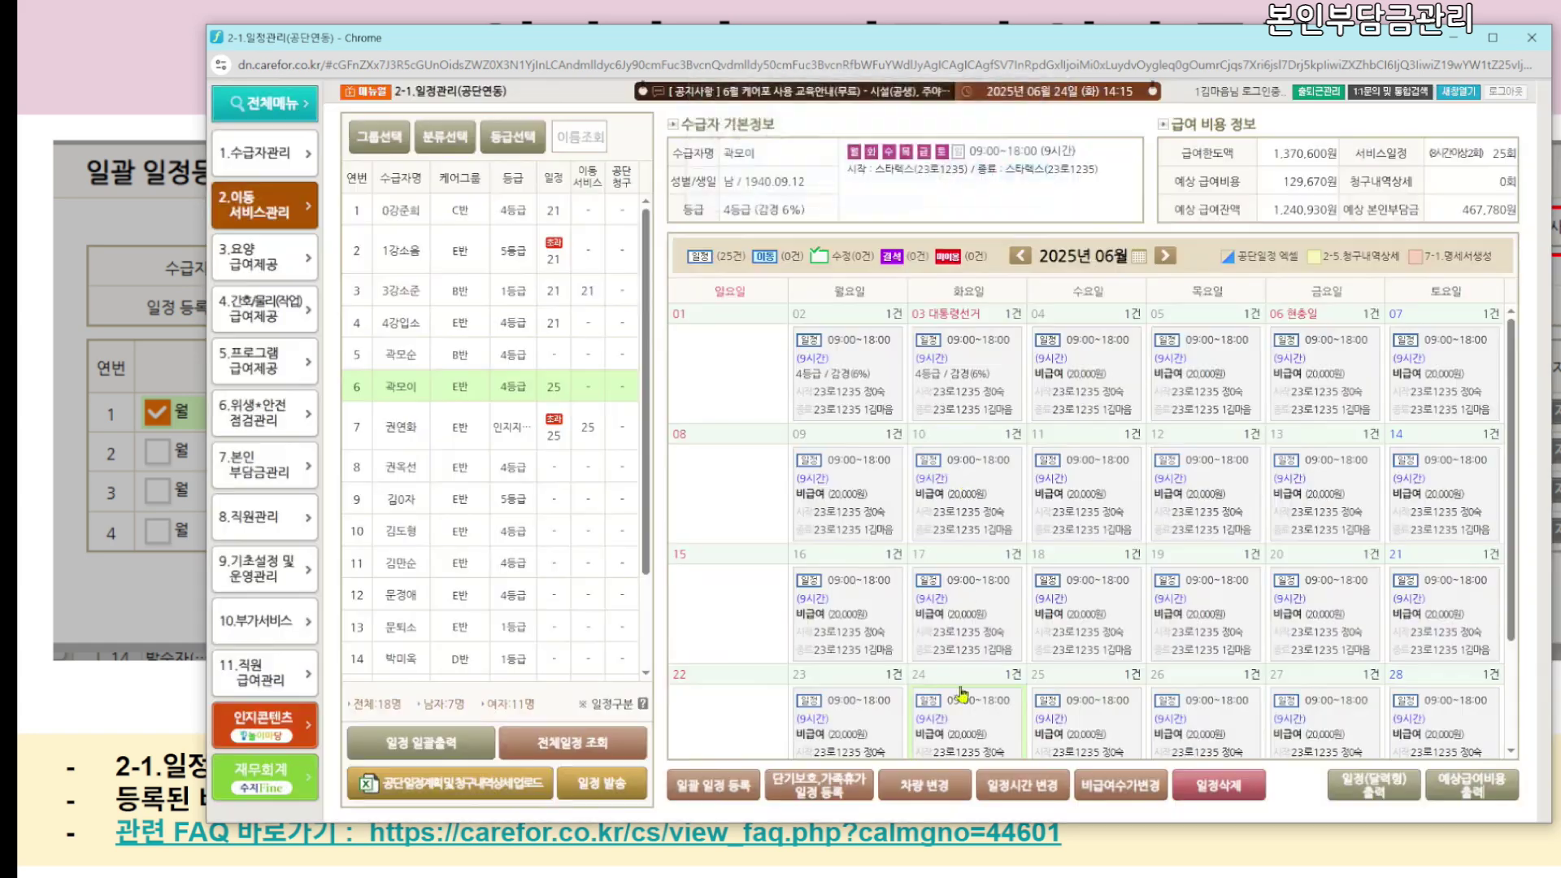
pyautogui.click(1022, 785)
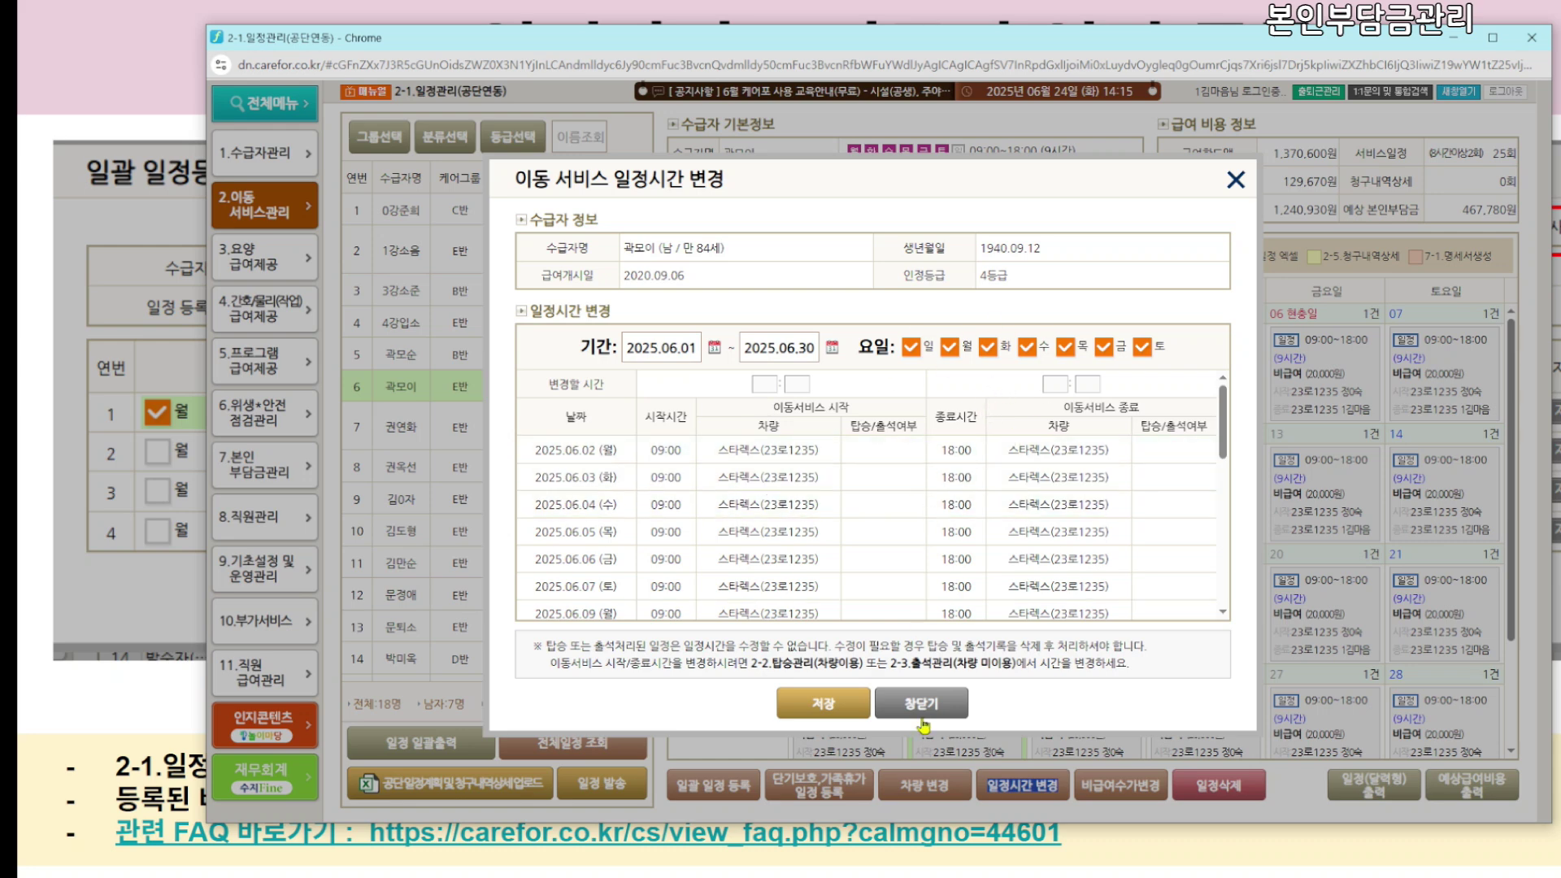
pyautogui.click(921, 704)
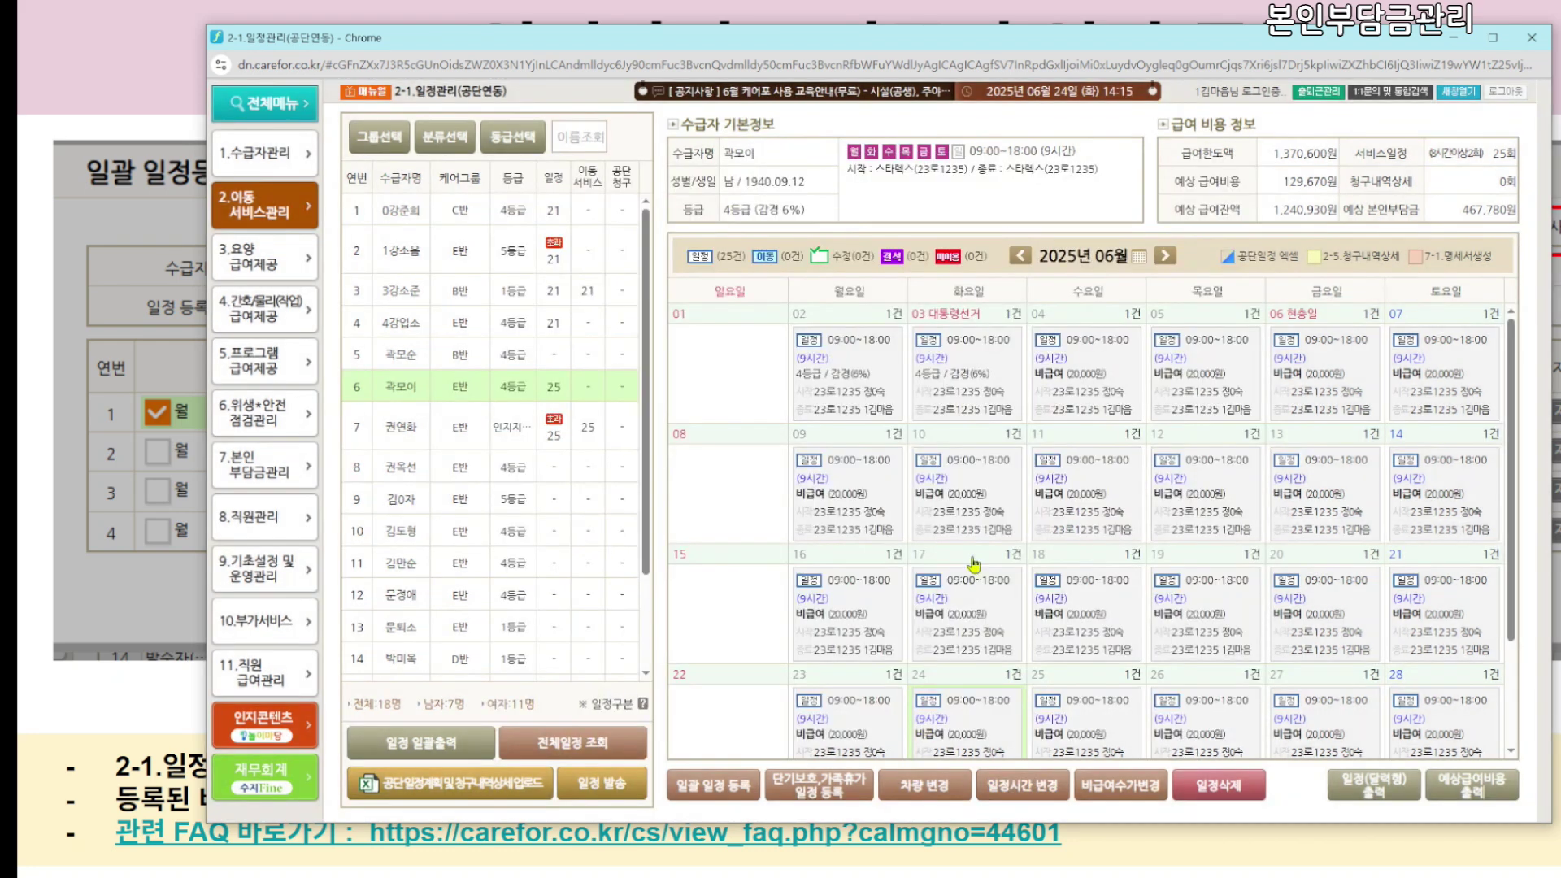
# Check the 비급여 일정 사용 option in the 일괄 일정등록 form and close it without saving
pyautogui.click(692, 793)
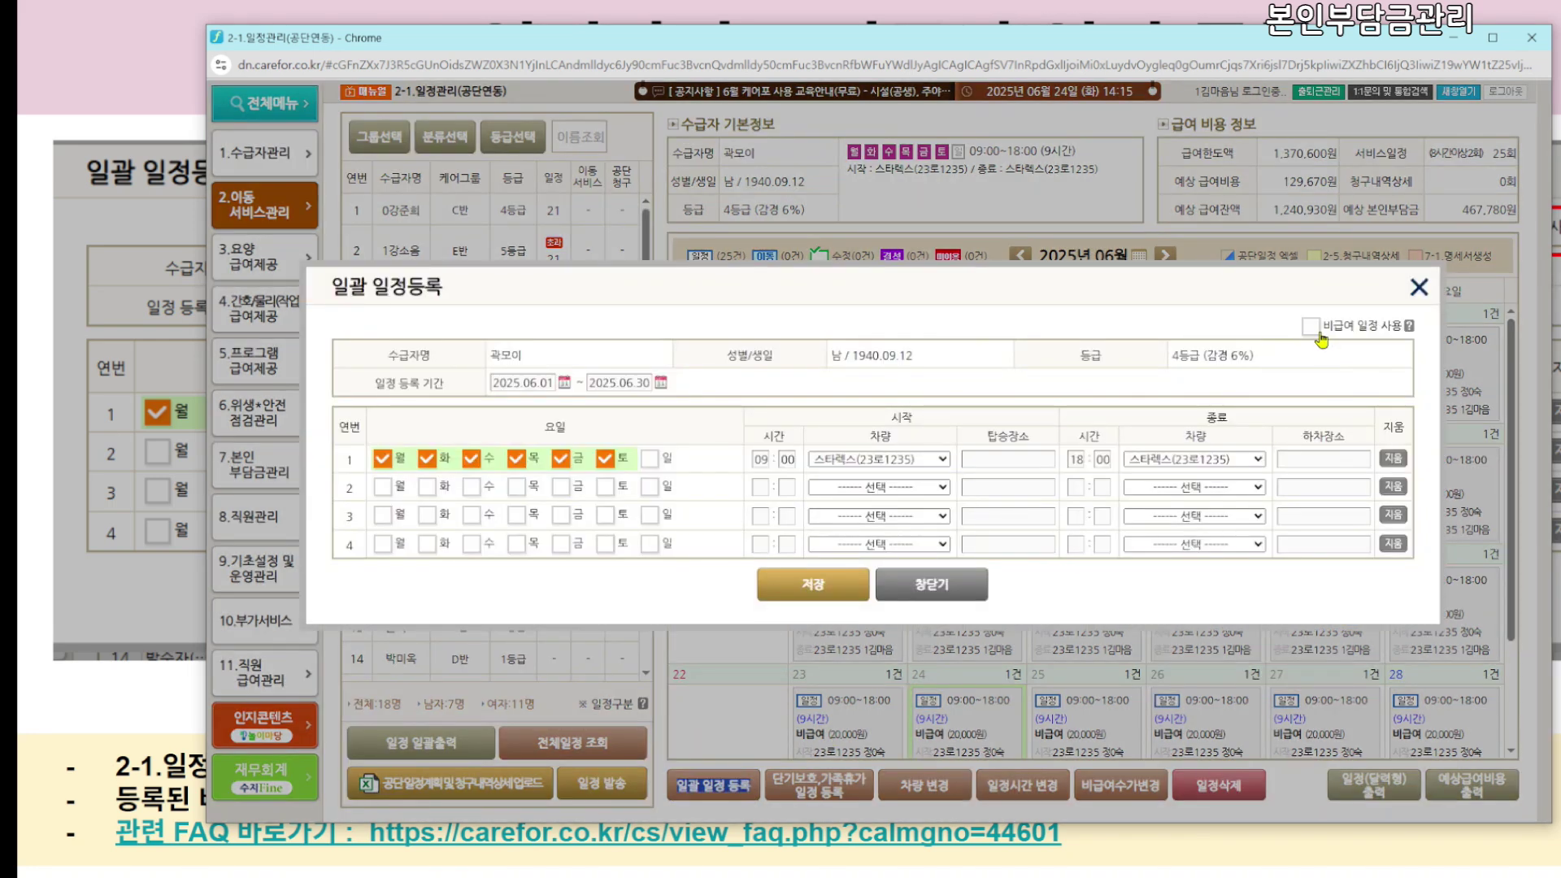
pyautogui.click(1312, 328)
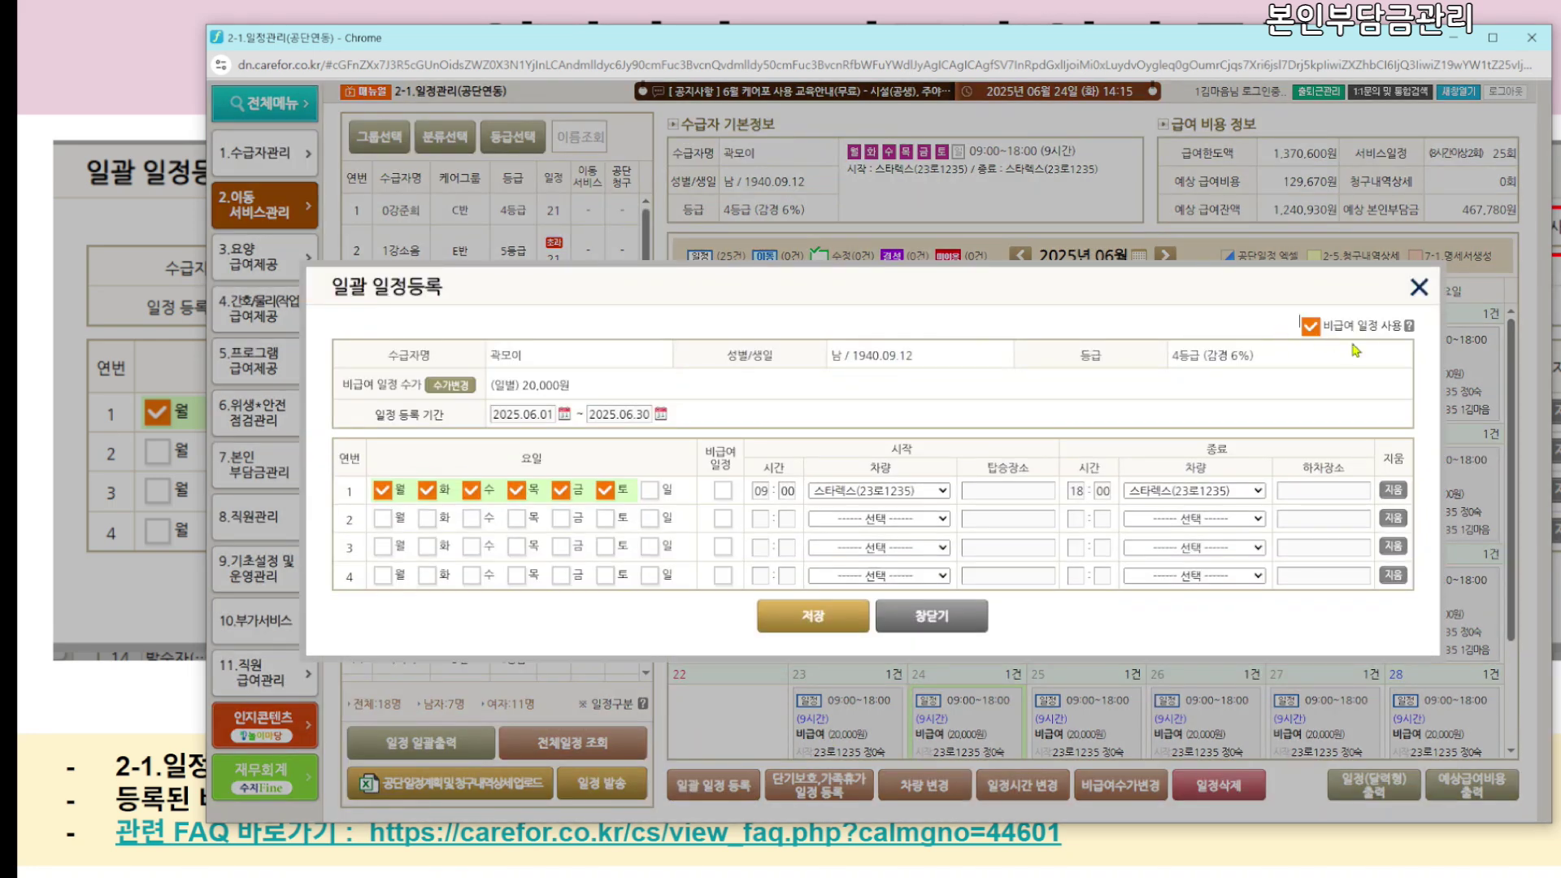
pyautogui.click(937, 634)
pyautogui.click(962, 189)
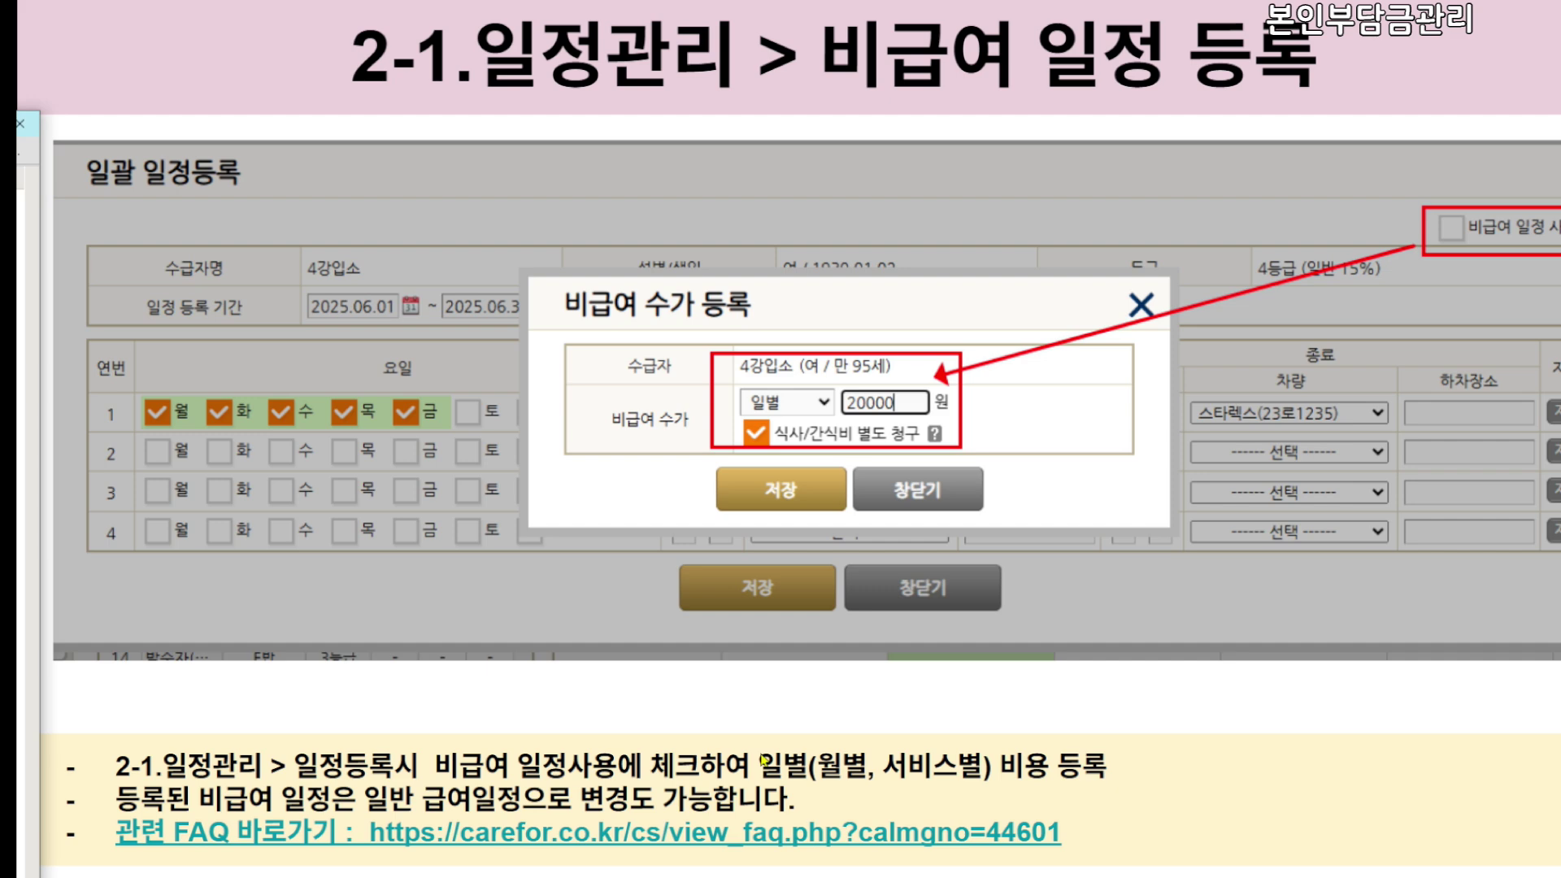
# Open the related FAQ linked on the slide and examine the guide to 주야간보호 등급외일정 (비급여일정) registration and billing
pyautogui.click(677, 837)
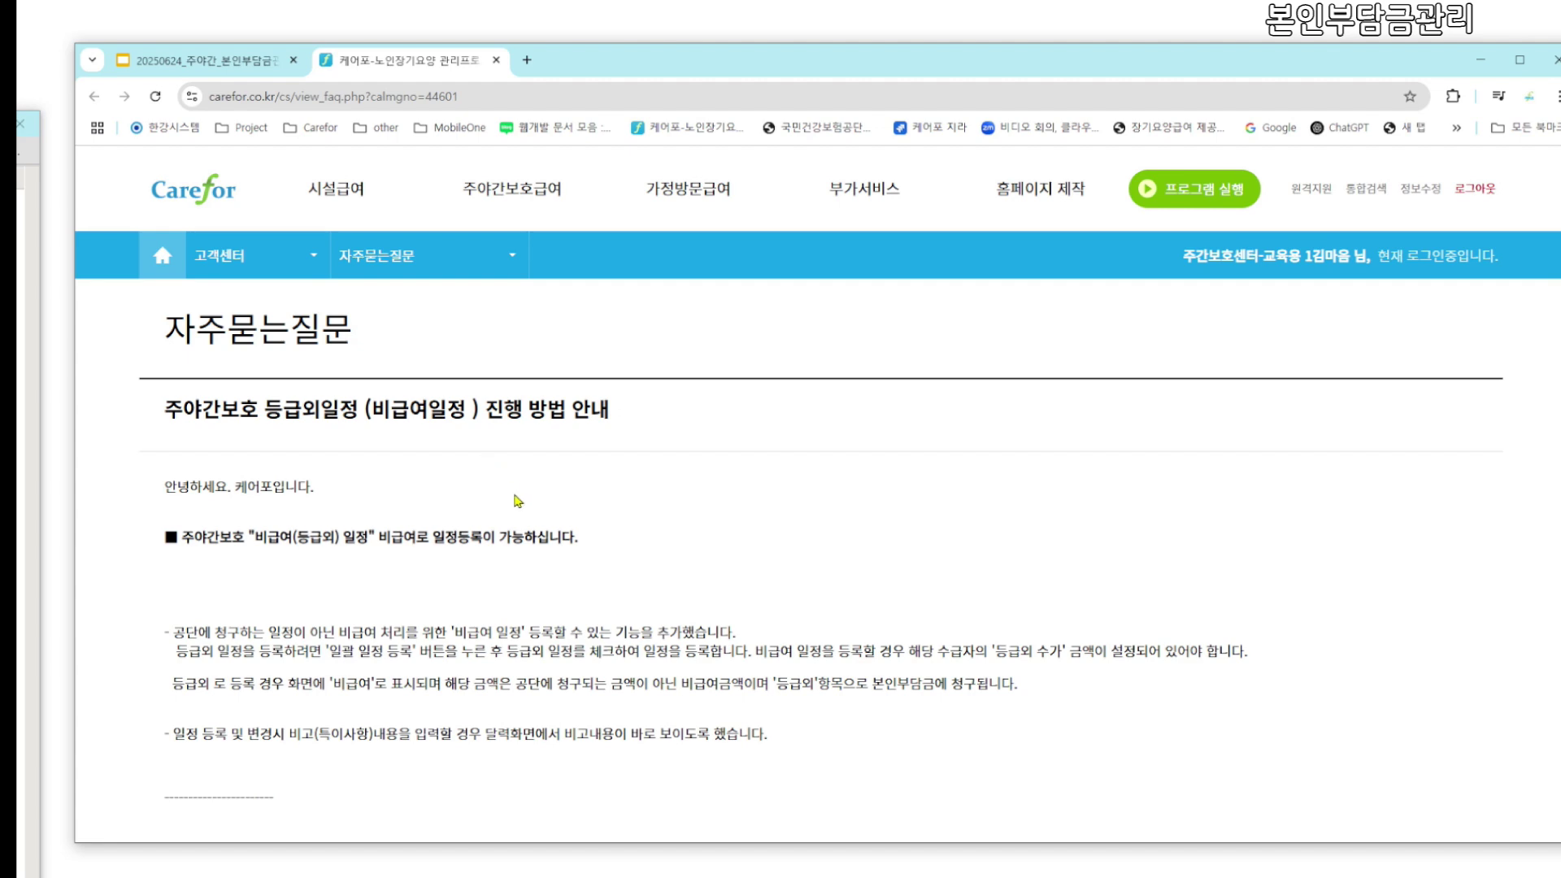
pyautogui.scroll(-3, 517, 501)
pyautogui.scroll(-3, 517, 501)
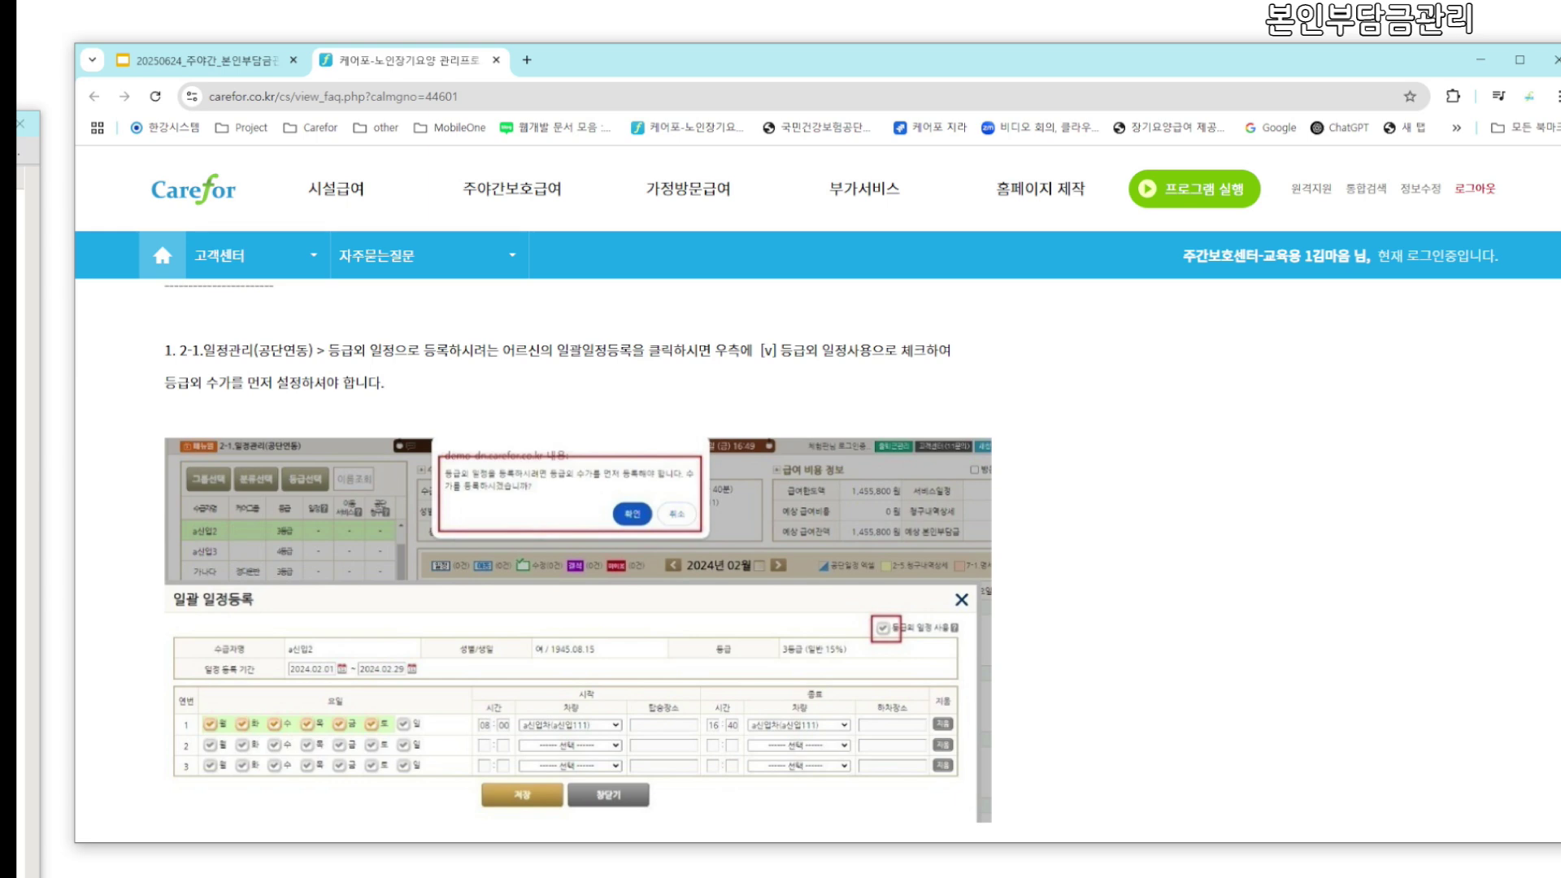
pyautogui.scroll(7, 1556, 183)
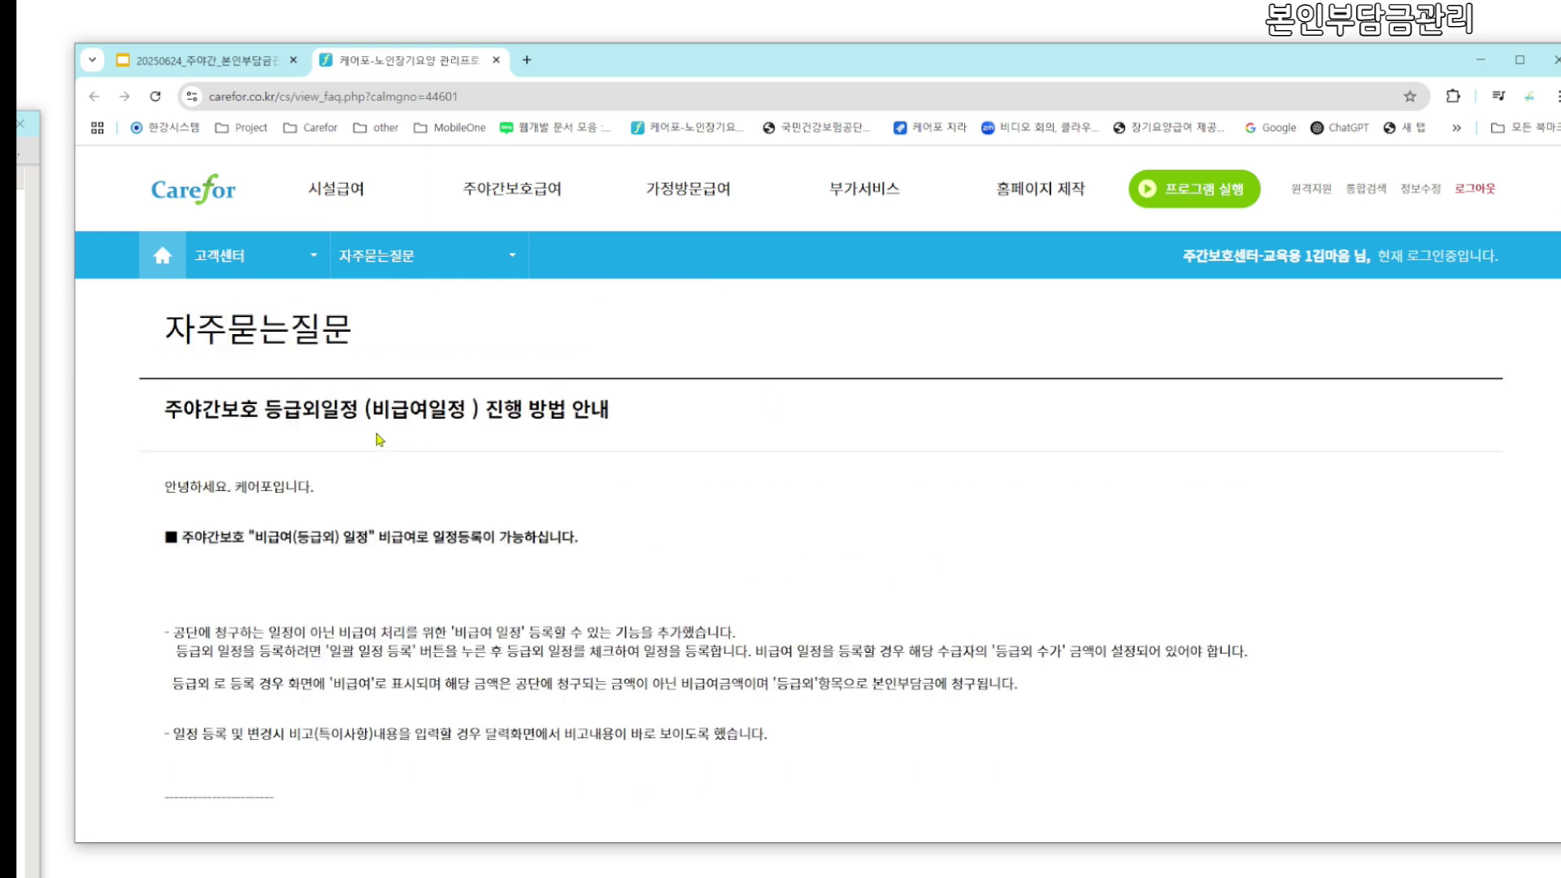
pyautogui.moveTo(265, 408); pyautogui.dragTo(452, 409)
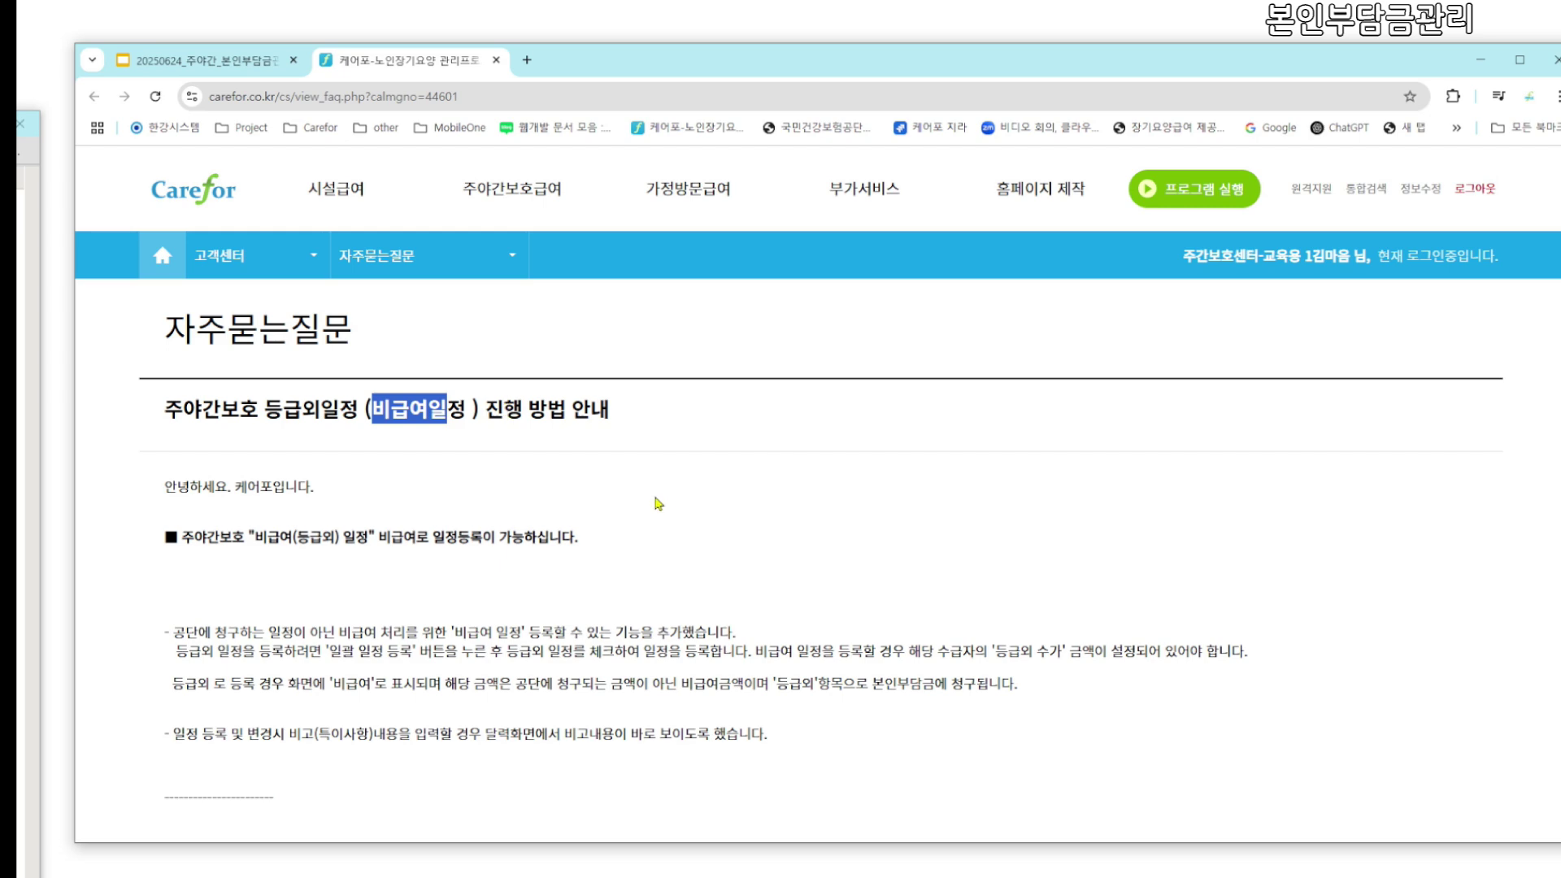
pyautogui.scroll(-15, 577, 561)
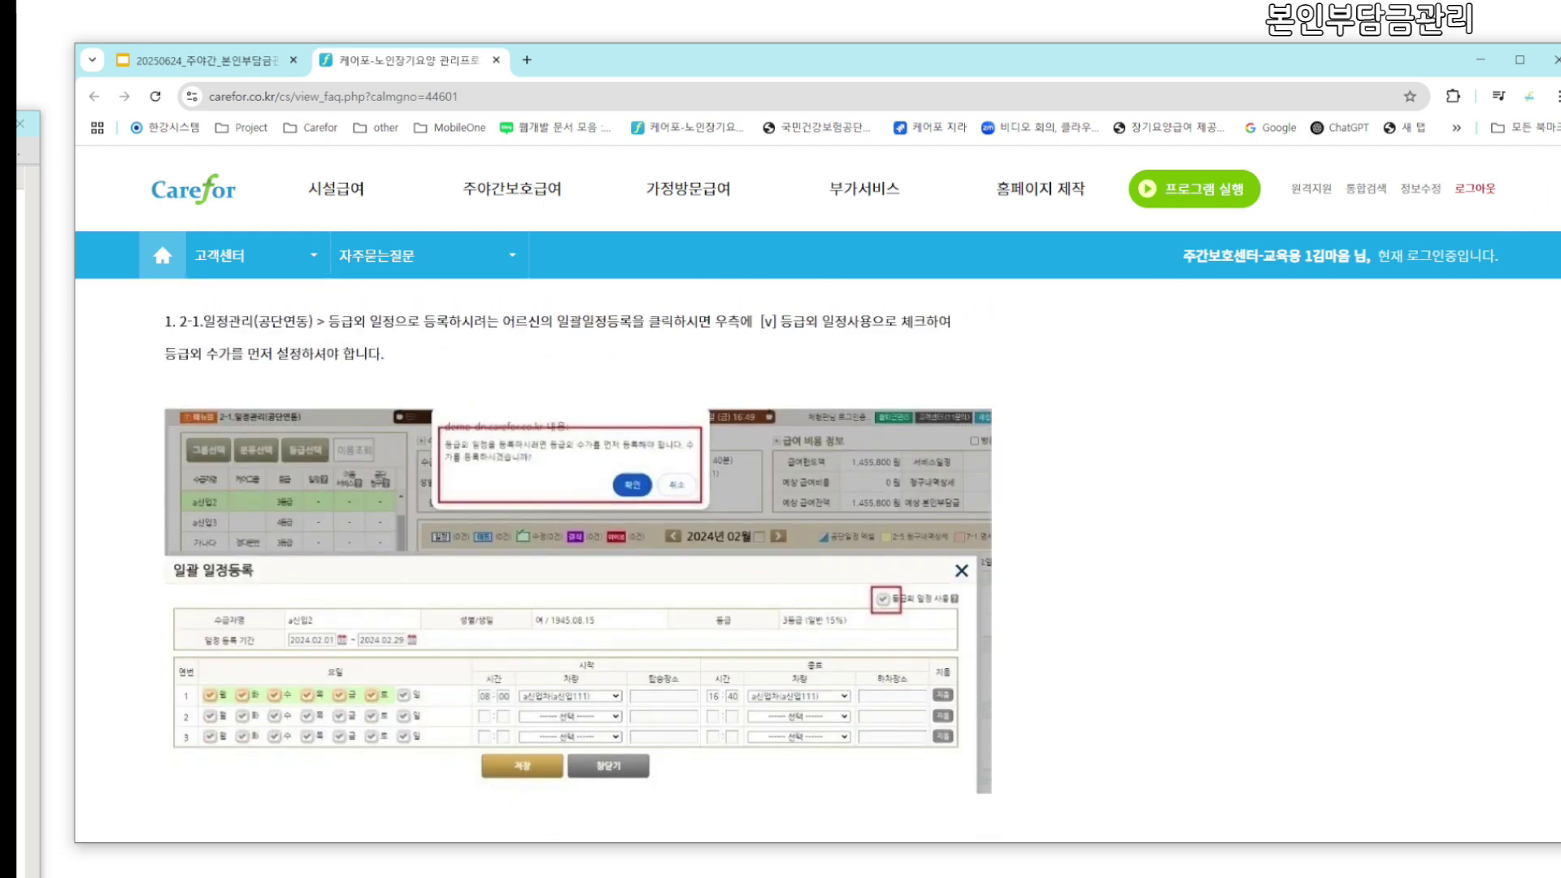
pyautogui.scroll(-10, 577, 561)
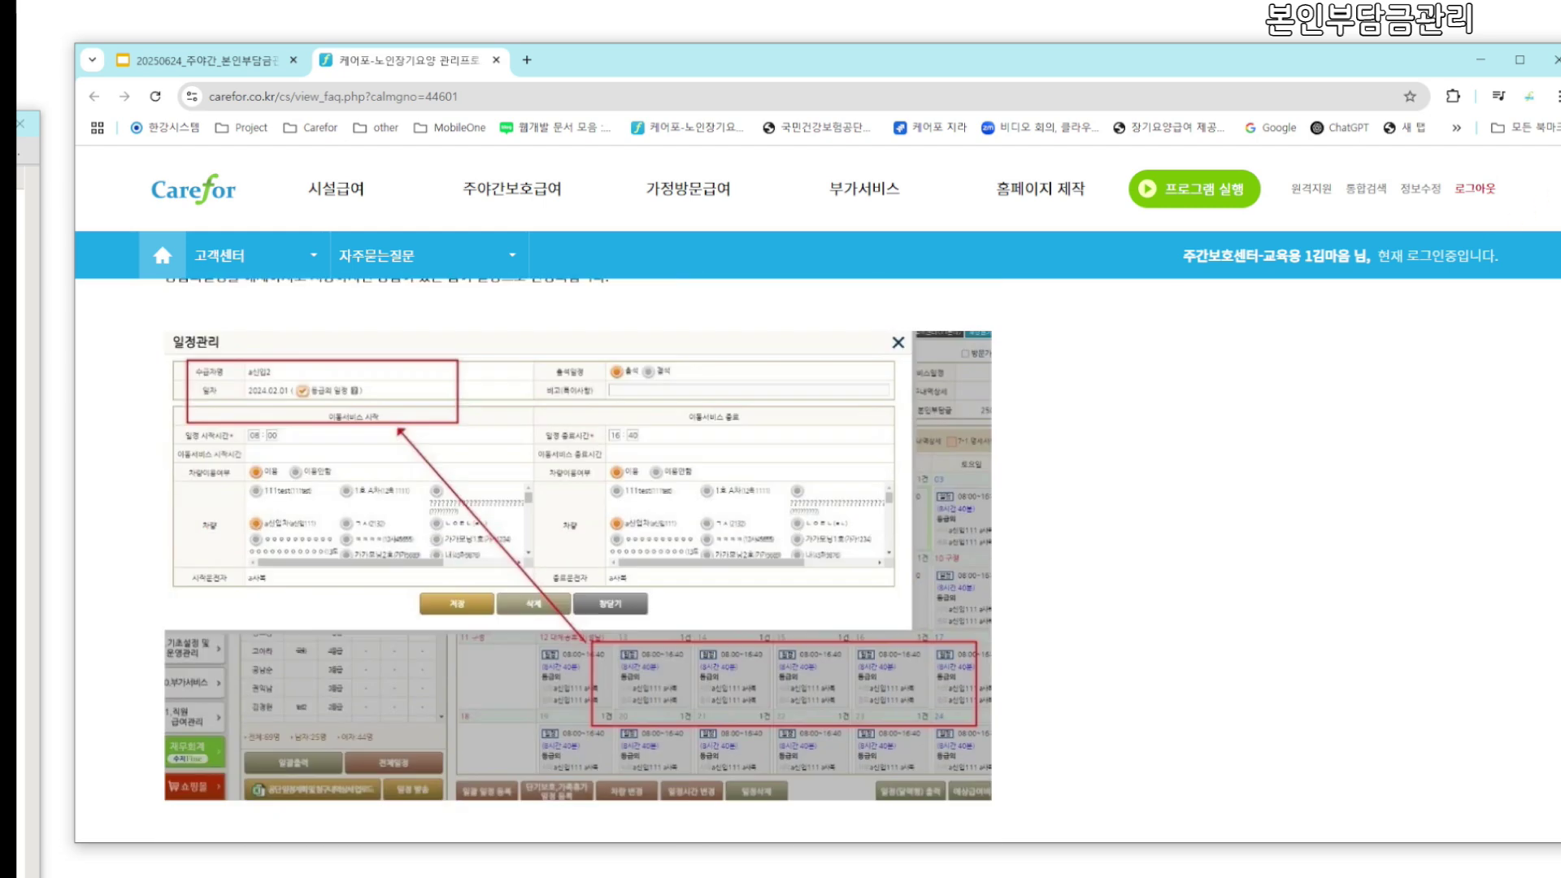
pyautogui.scroll(-2, 577, 561)
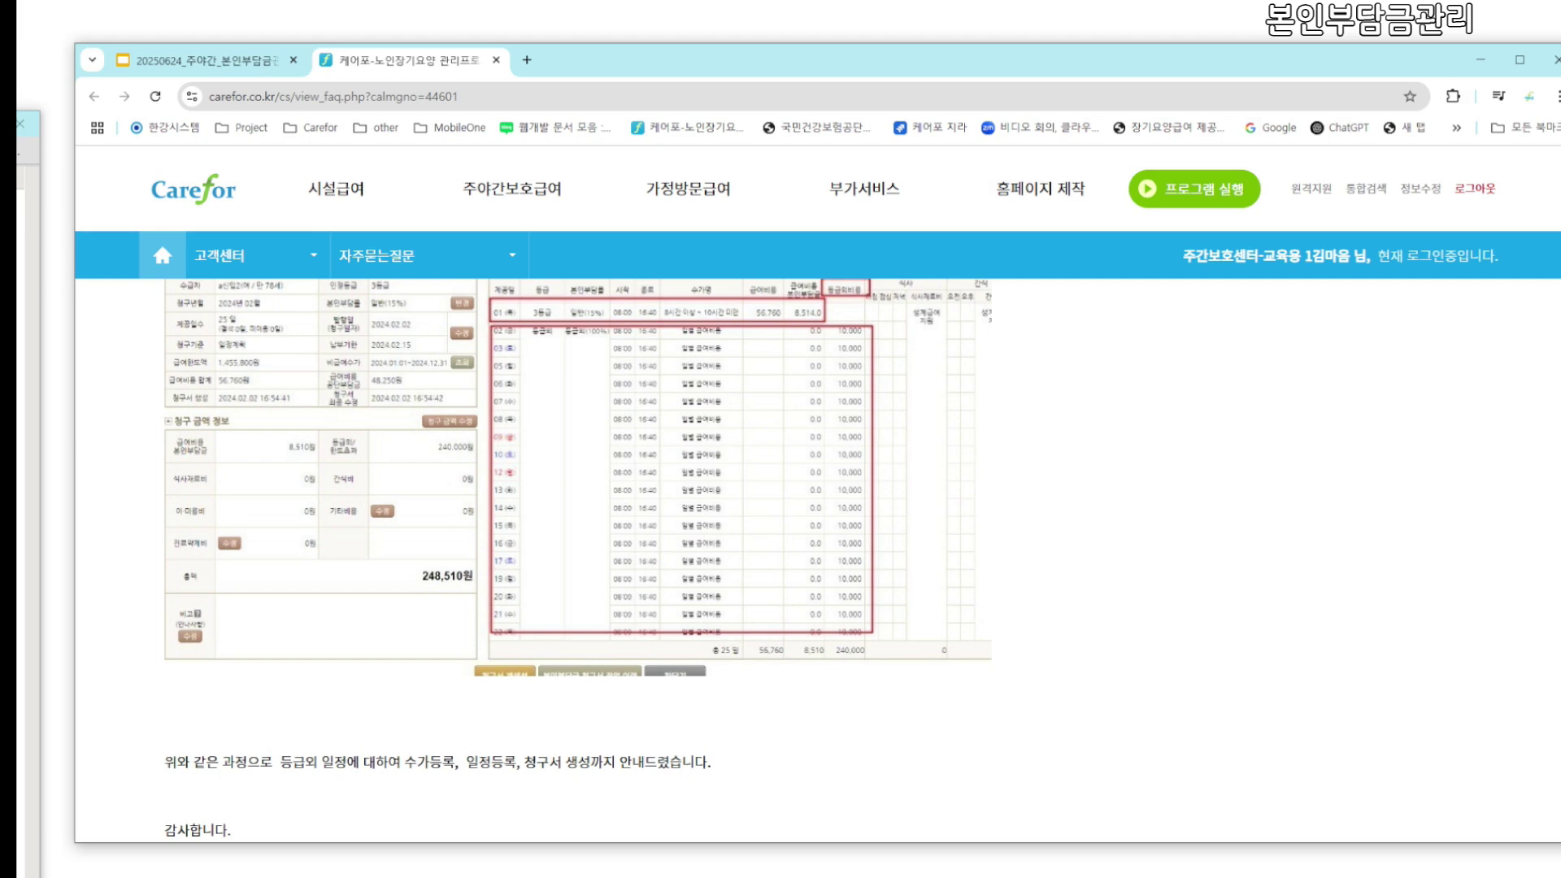
pyautogui.scroll(15, 577, 561)
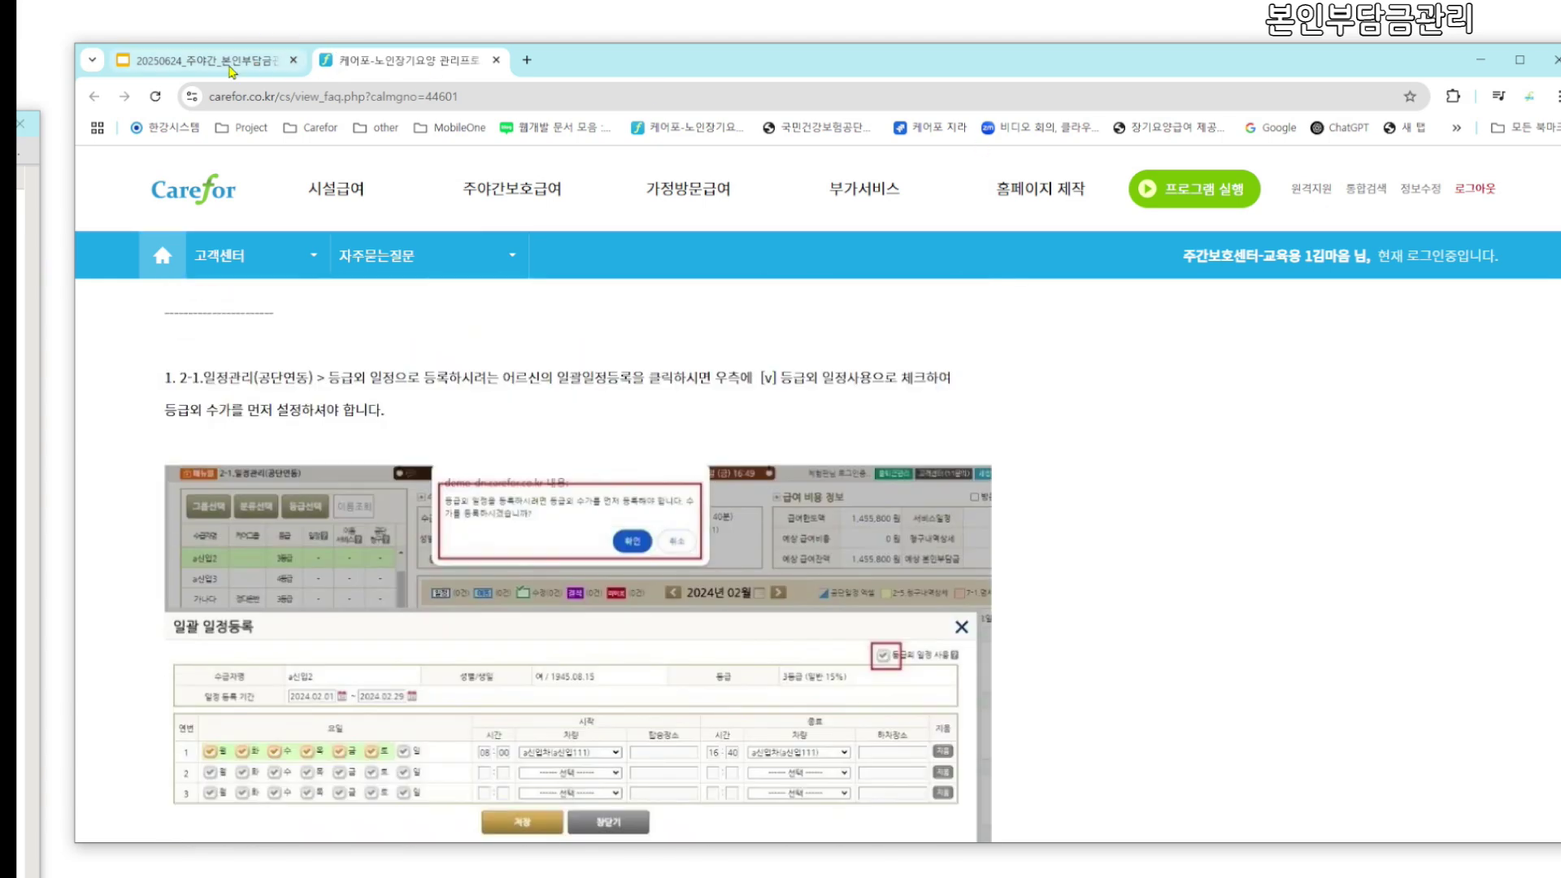
# Return to the presentation and view the 비급여 청구서 반영 slide, ending on the 공단청구내역 외 청구 (등급외/한도초과) slide
pyautogui.click(203, 60)
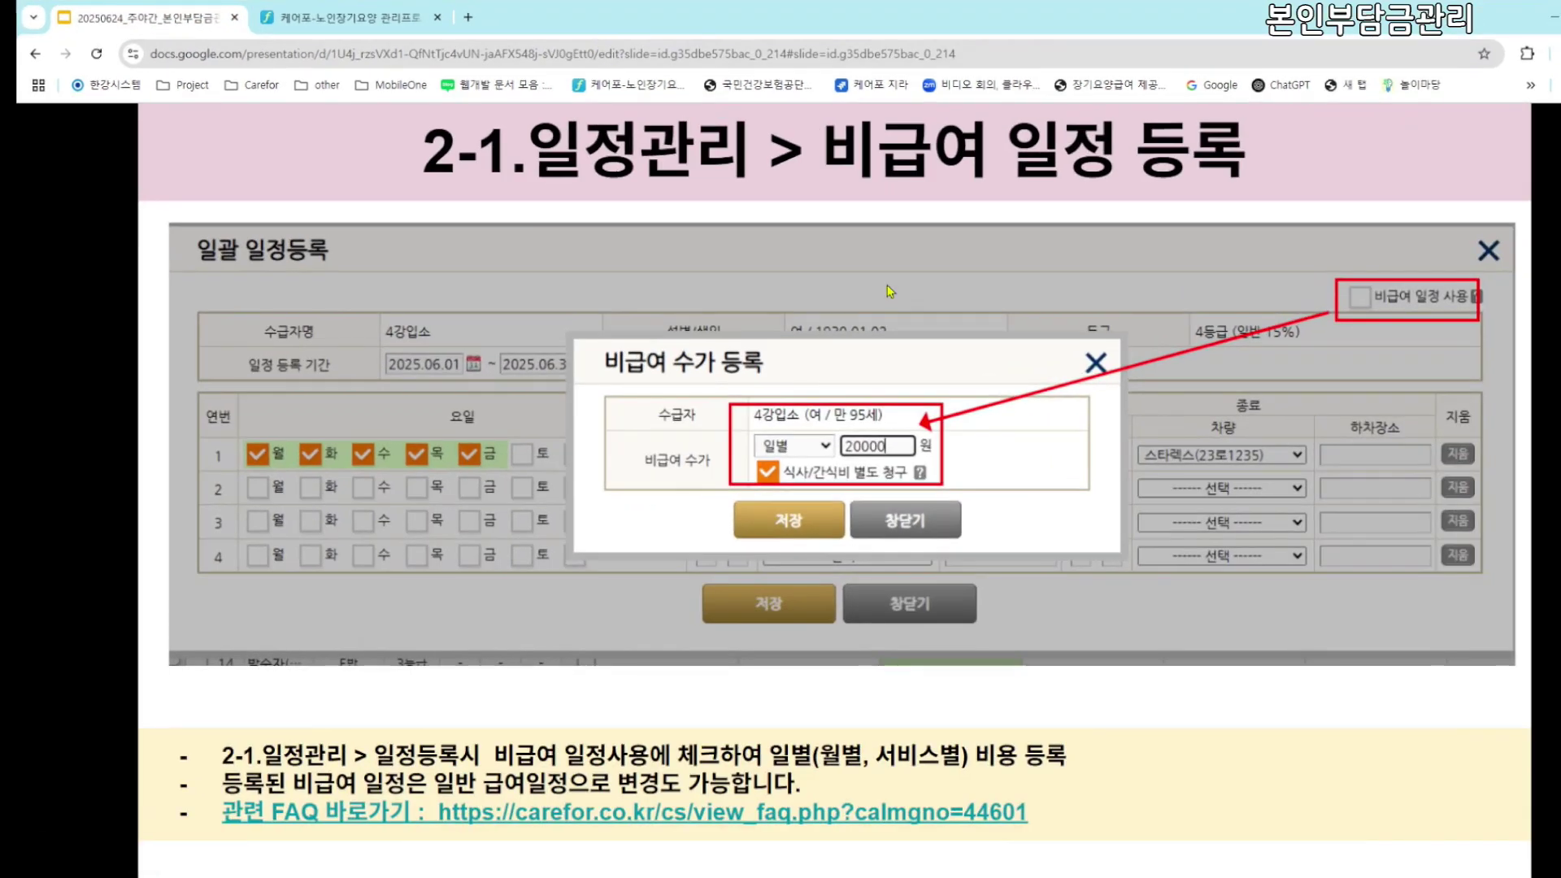
pyautogui.click(1340, 341)
pyautogui.click(1340, 341)
pyautogui.click(1304, 339)
pyautogui.click(1304, 342)
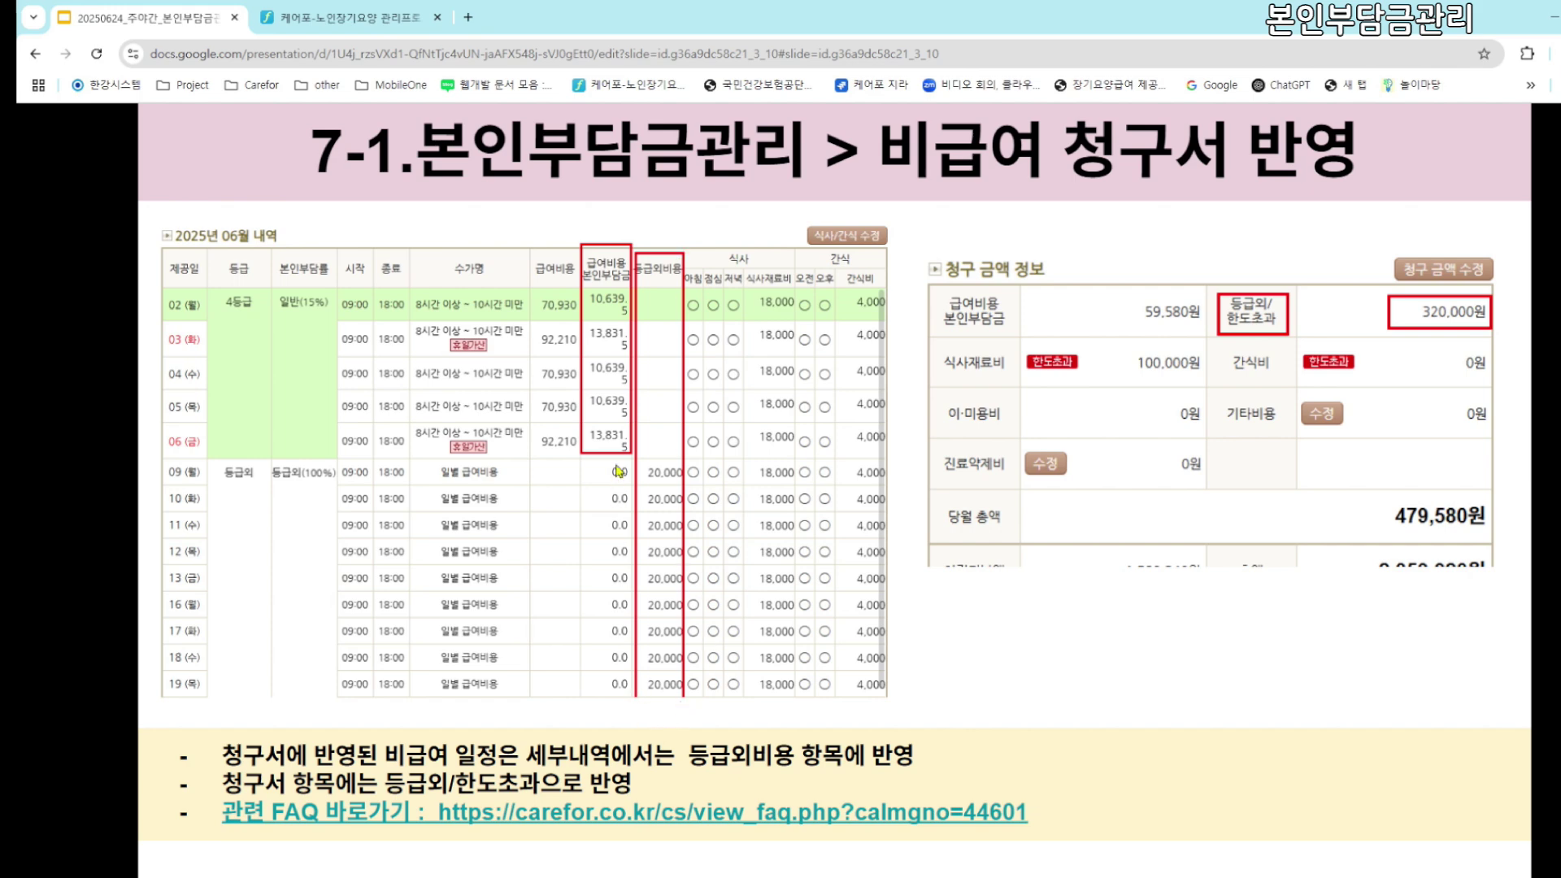
pyautogui.click(1107, 498)
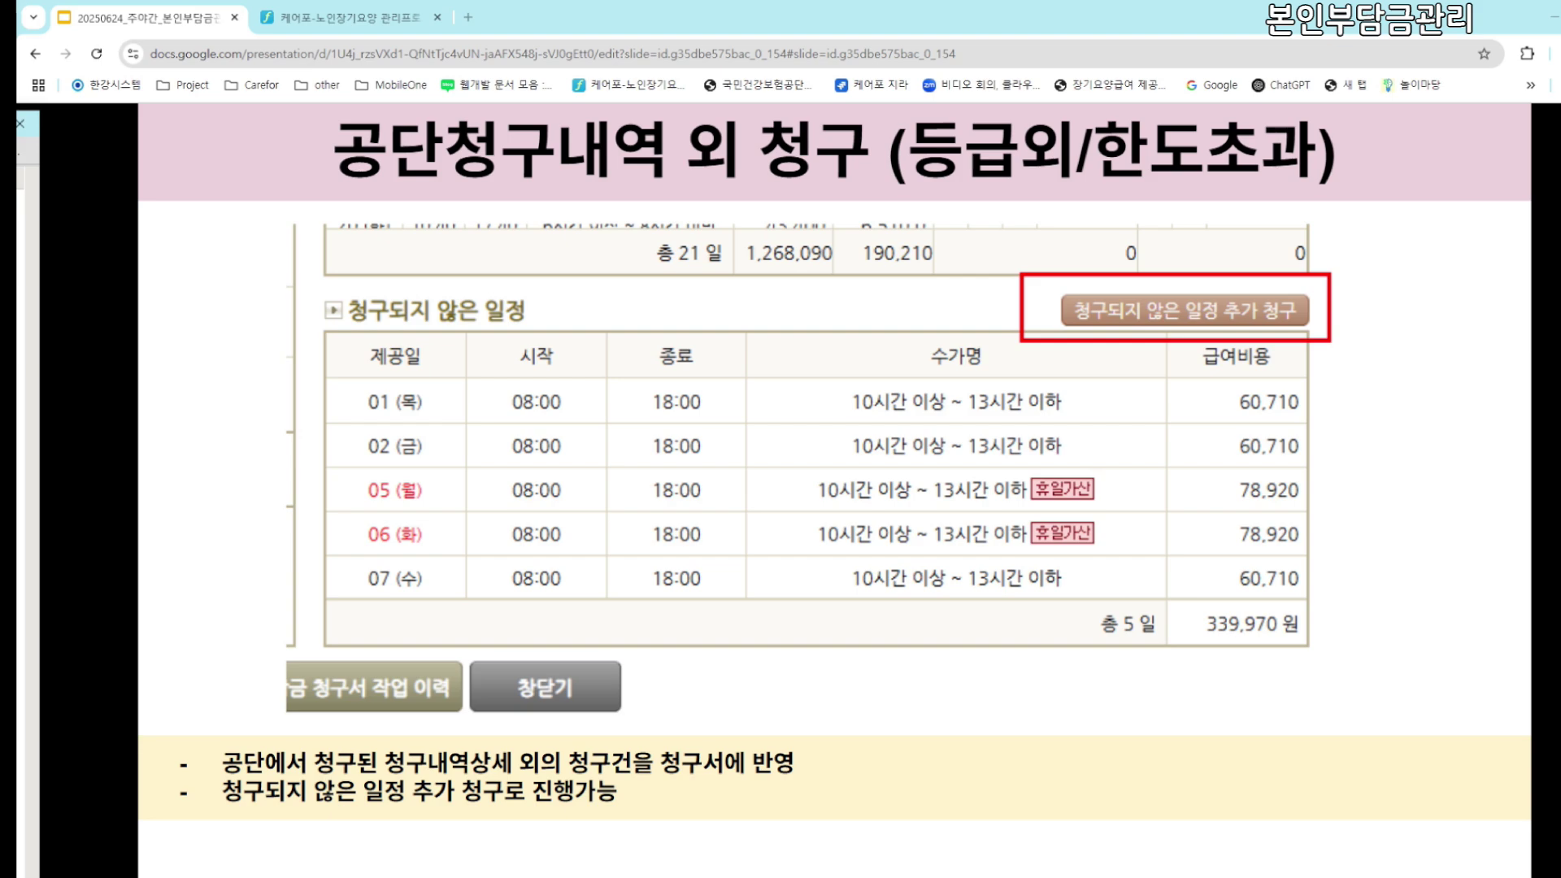
# Switch to the 2-1.일정관리 window and check the June 2025 calendars of the first three recipients in the list
pyautogui.hotkey('alt', 'Tab')
pyautogui.moveTo(924, 82); pyautogui.dragTo(948, 27)
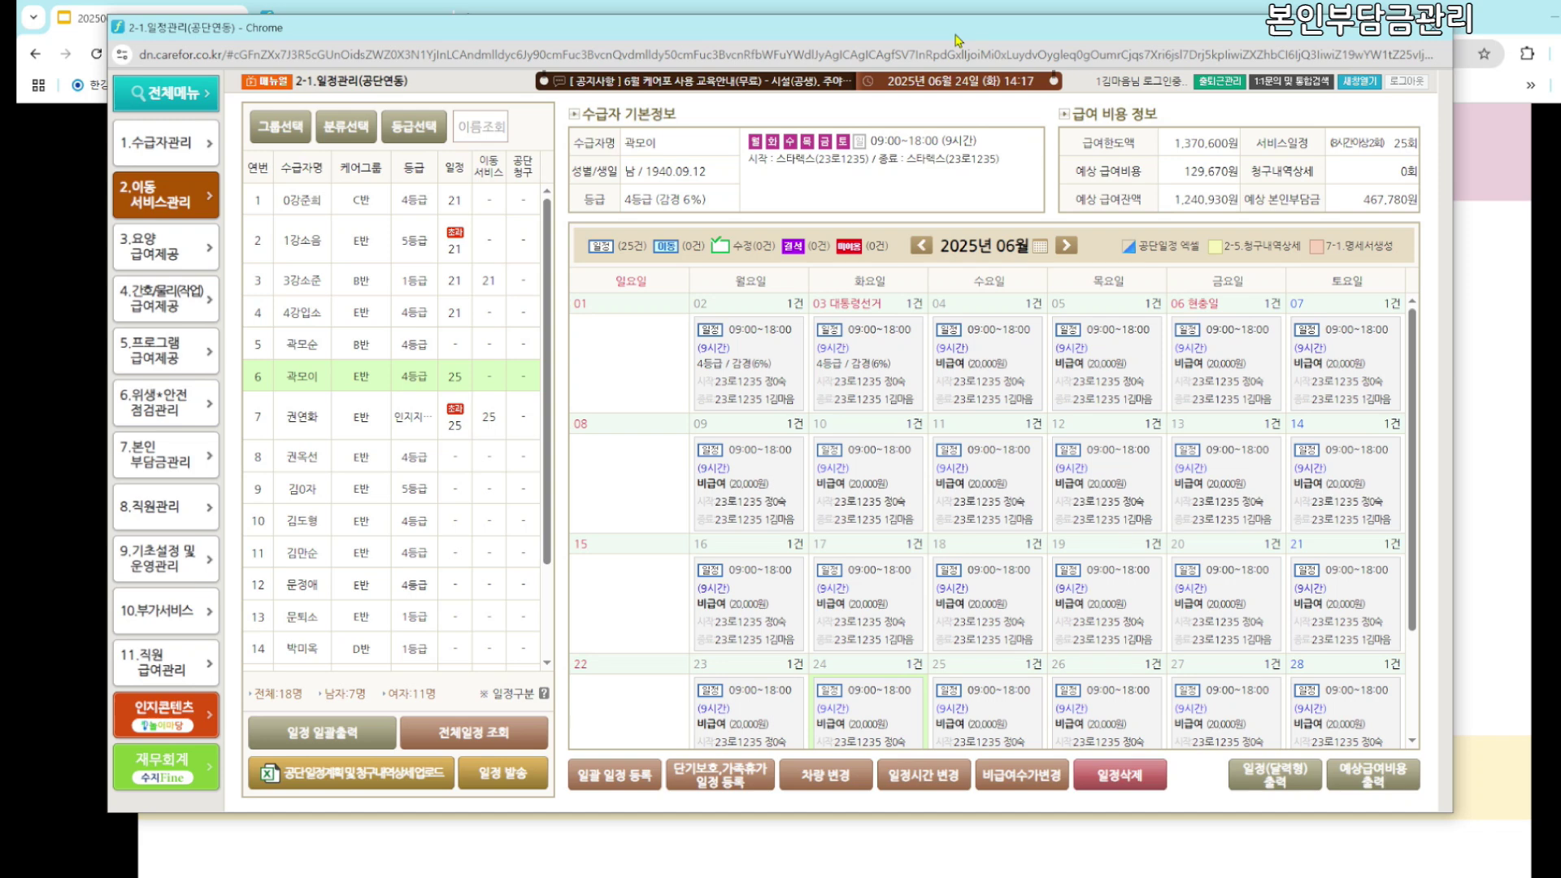
pyautogui.moveTo(955, 39); pyautogui.dragTo(990, 40)
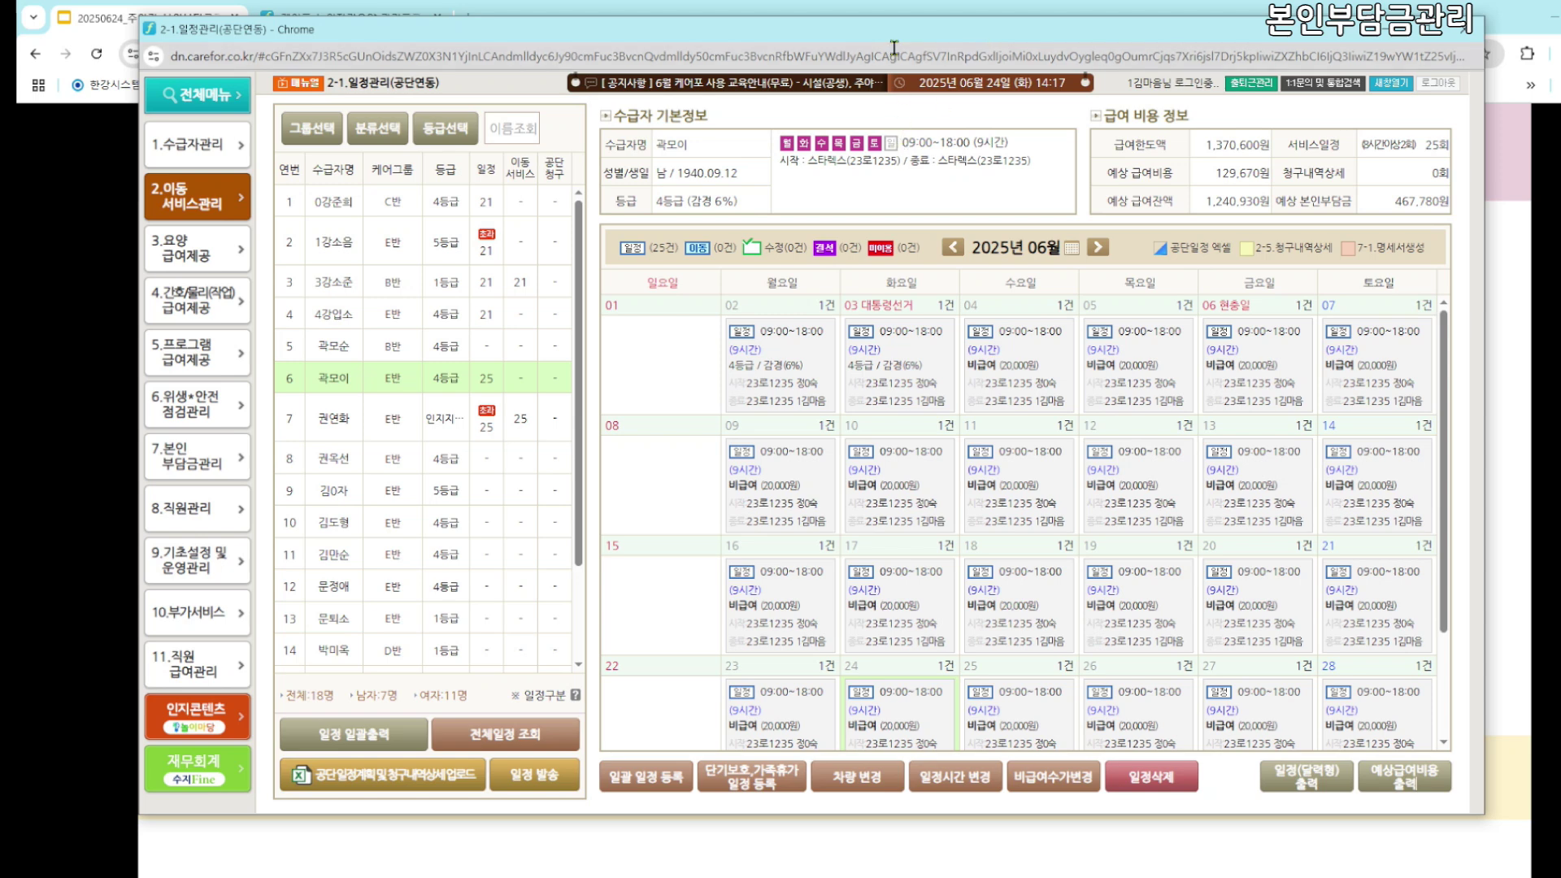
pyautogui.moveTo(896, 36); pyautogui.dragTo(923, 34)
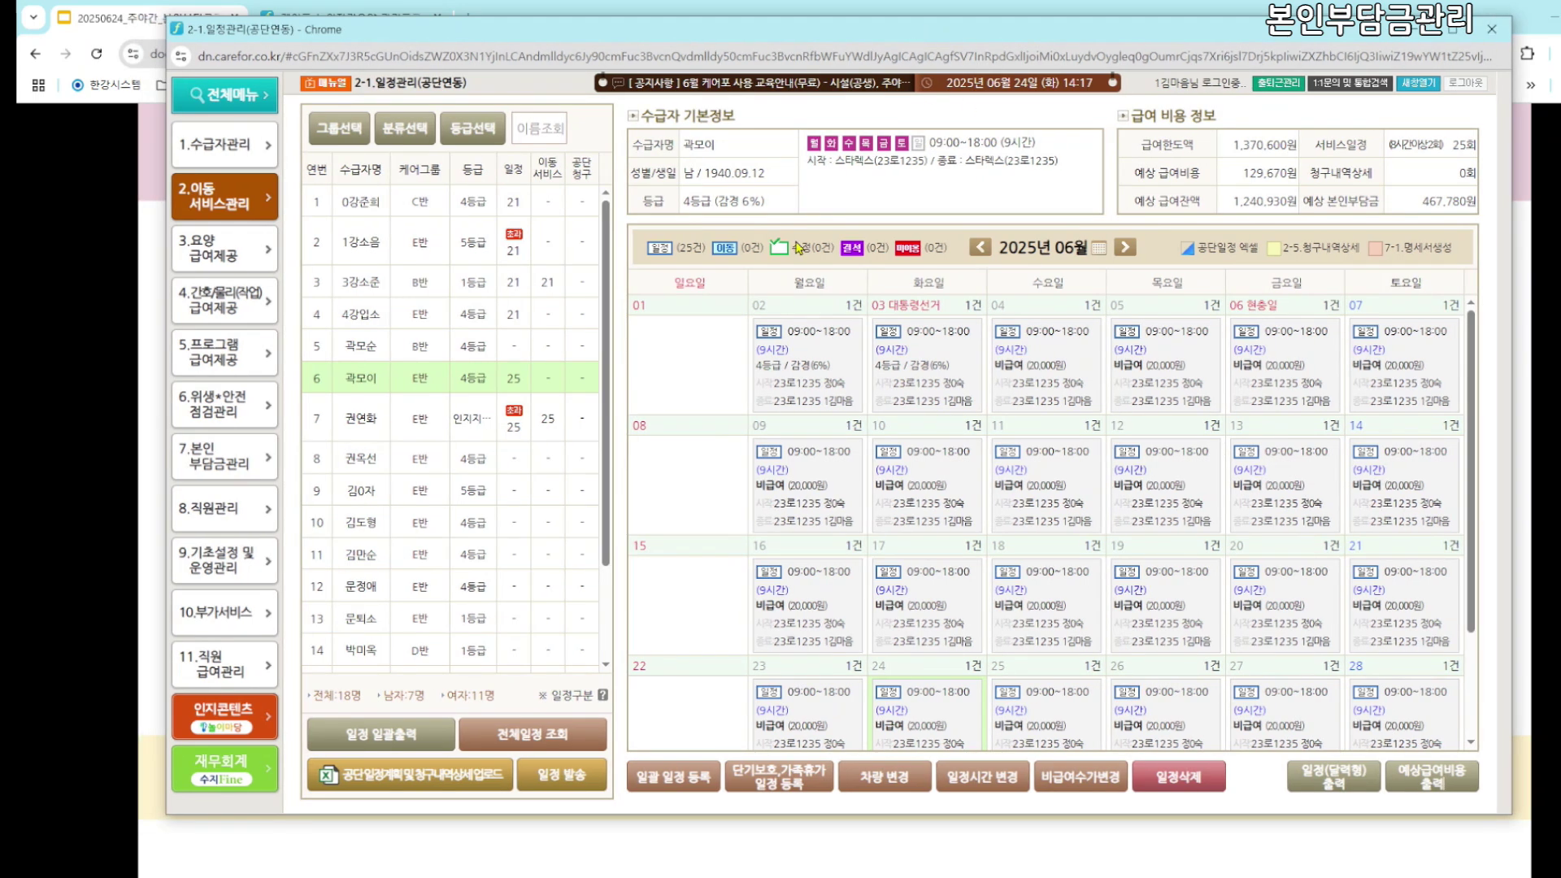
pyautogui.click(407, 242)
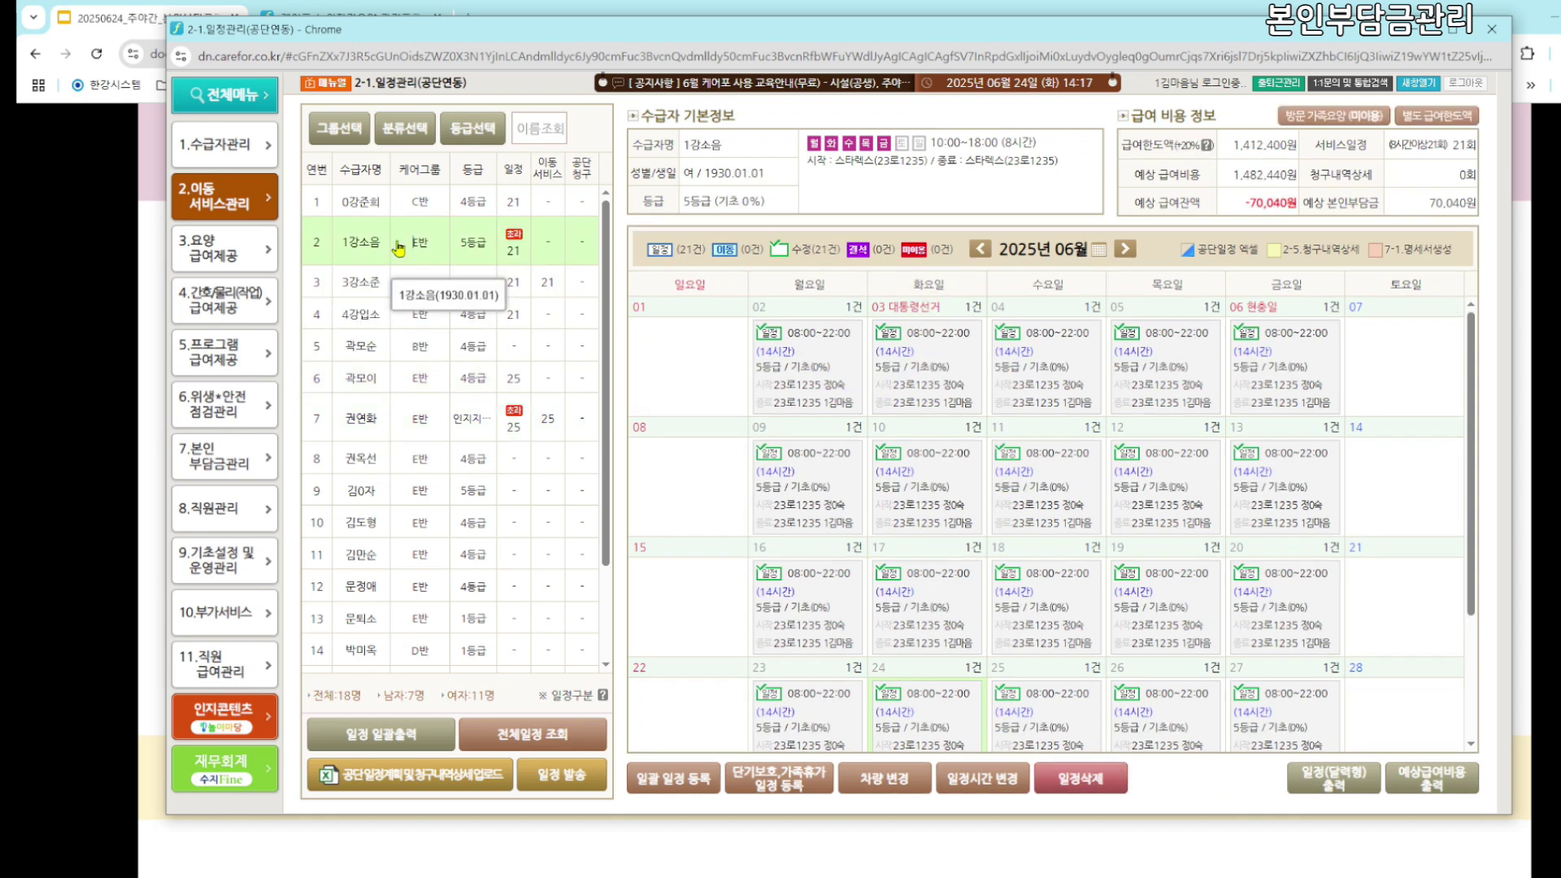
pyautogui.click(406, 282)
pyautogui.click(411, 202)
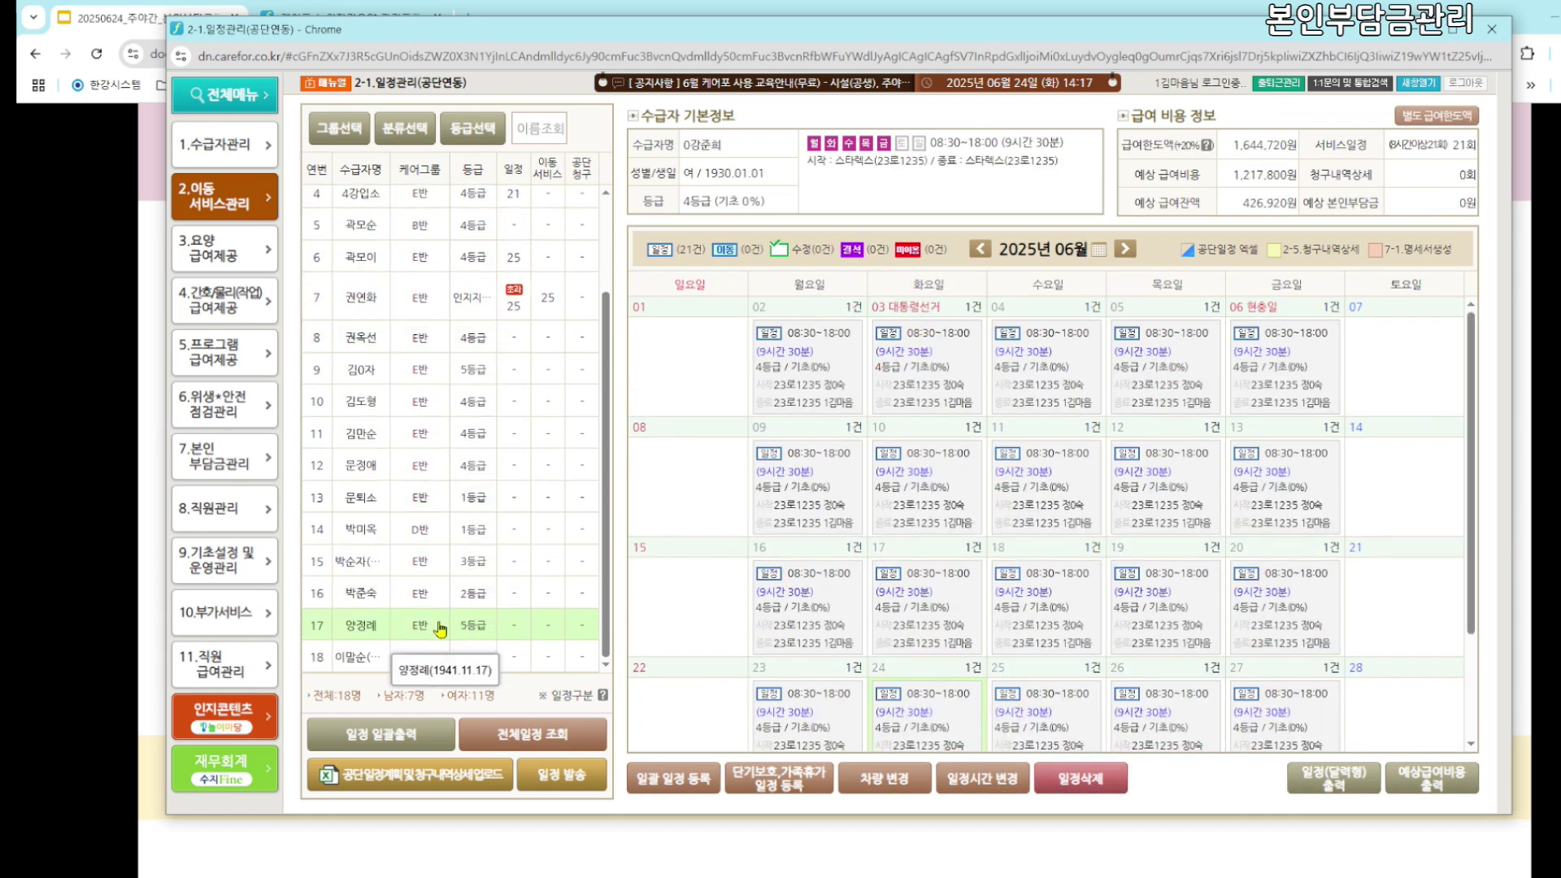
pyautogui.scroll(-2, 443, 569)
pyautogui.scroll(2, 447, 602)
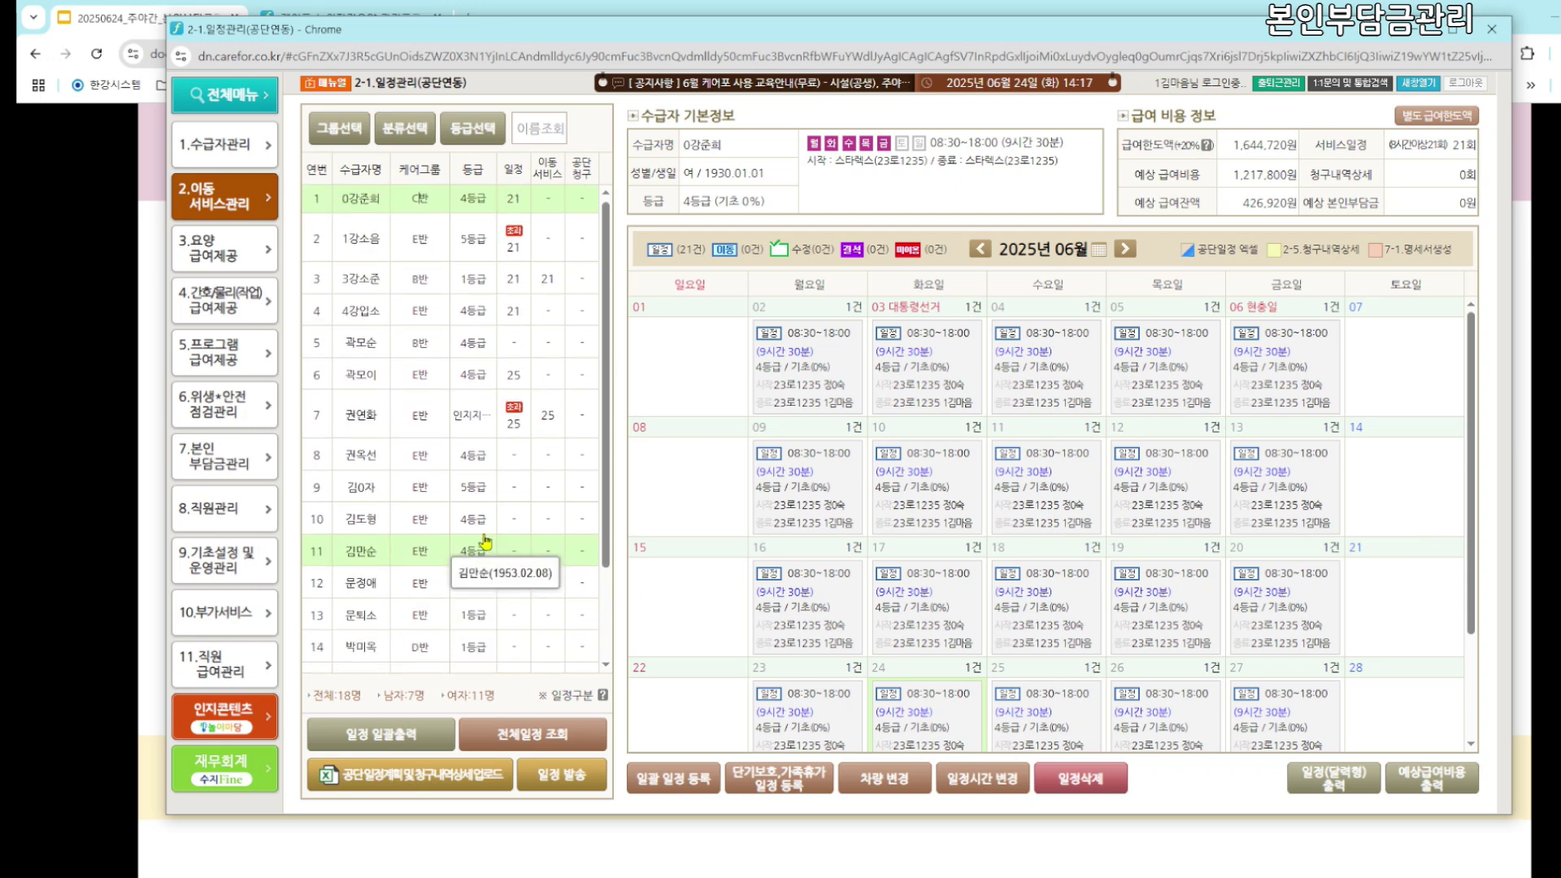
# Show the row 9 recipient's May 2025 calendar and compare the unclaimed schedules with the highlighted 청구내역상세 days
pyautogui.click(414, 490)
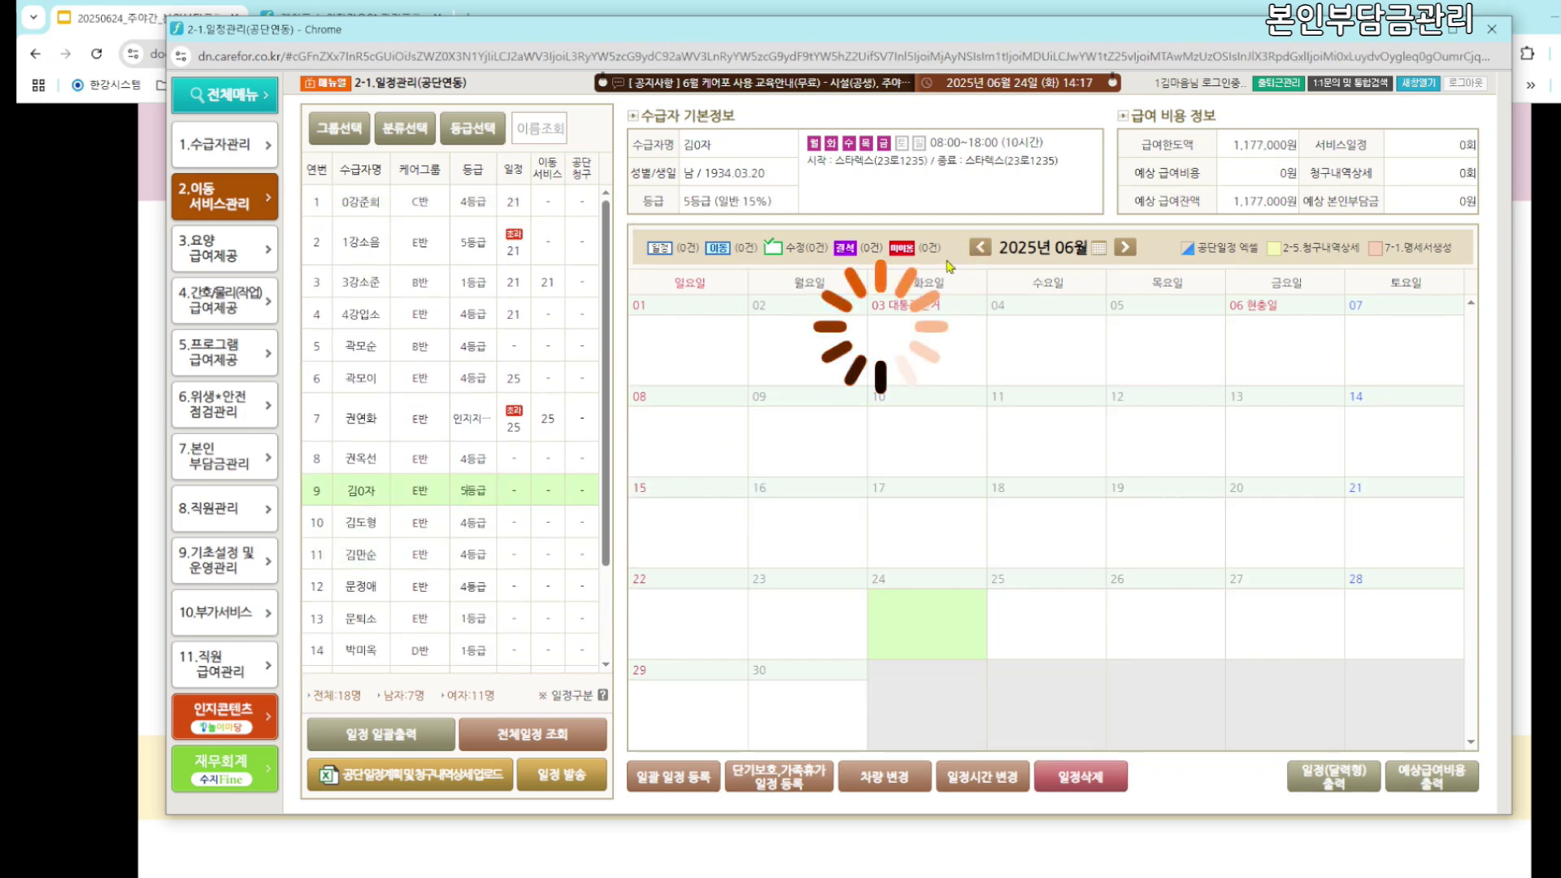
pyautogui.scroll(-2, 415, 455)
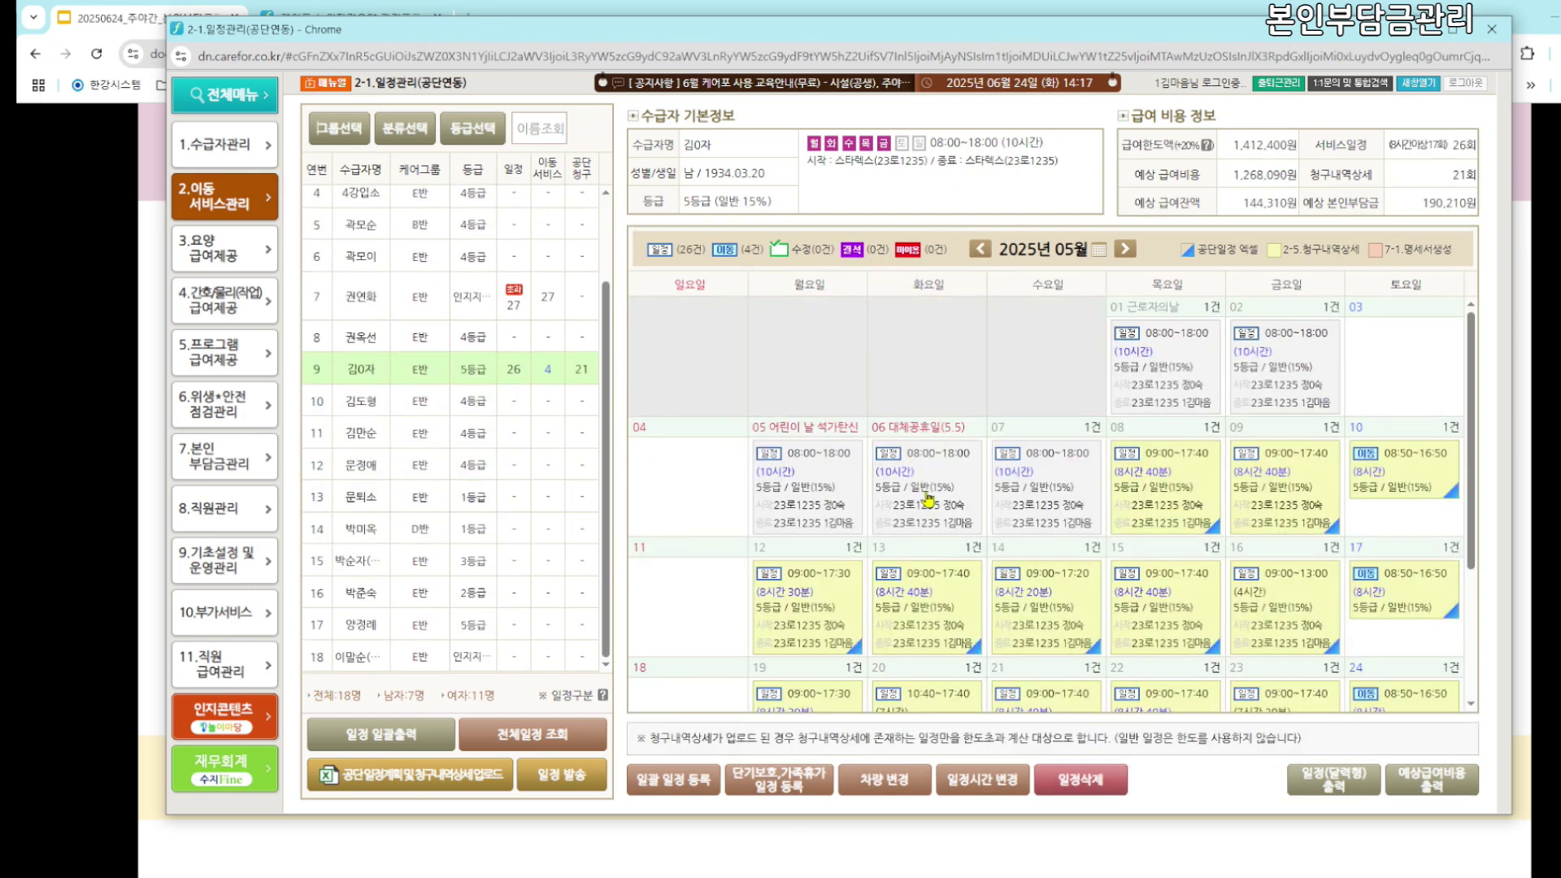
pyautogui.scroll(-3, 924, 551)
pyautogui.scroll(3, 1010, 569)
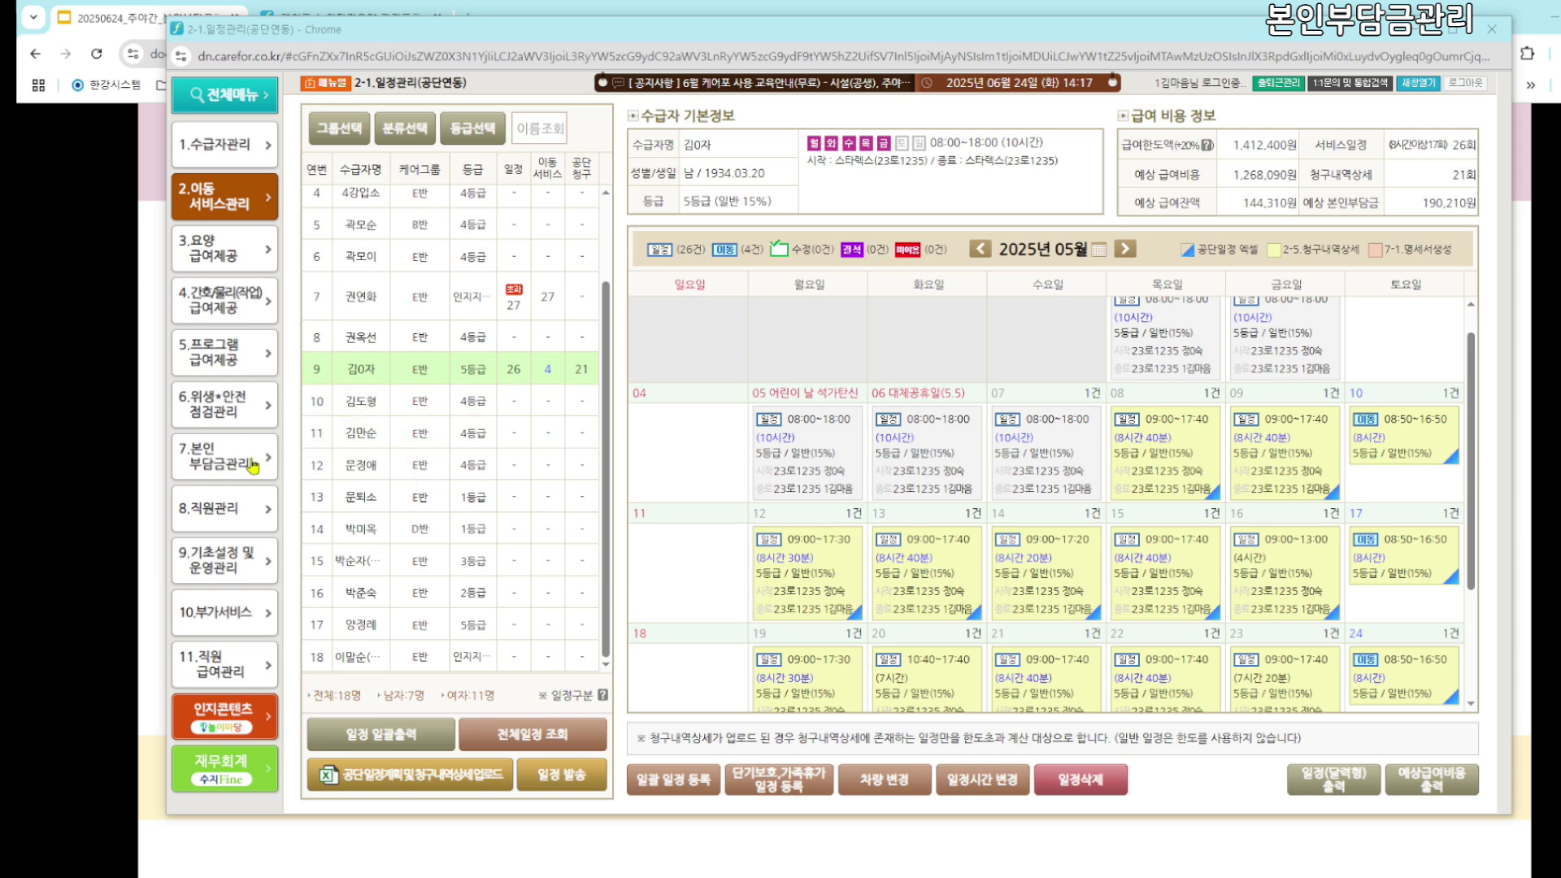
pyautogui.scroll(1, 1248, 406)
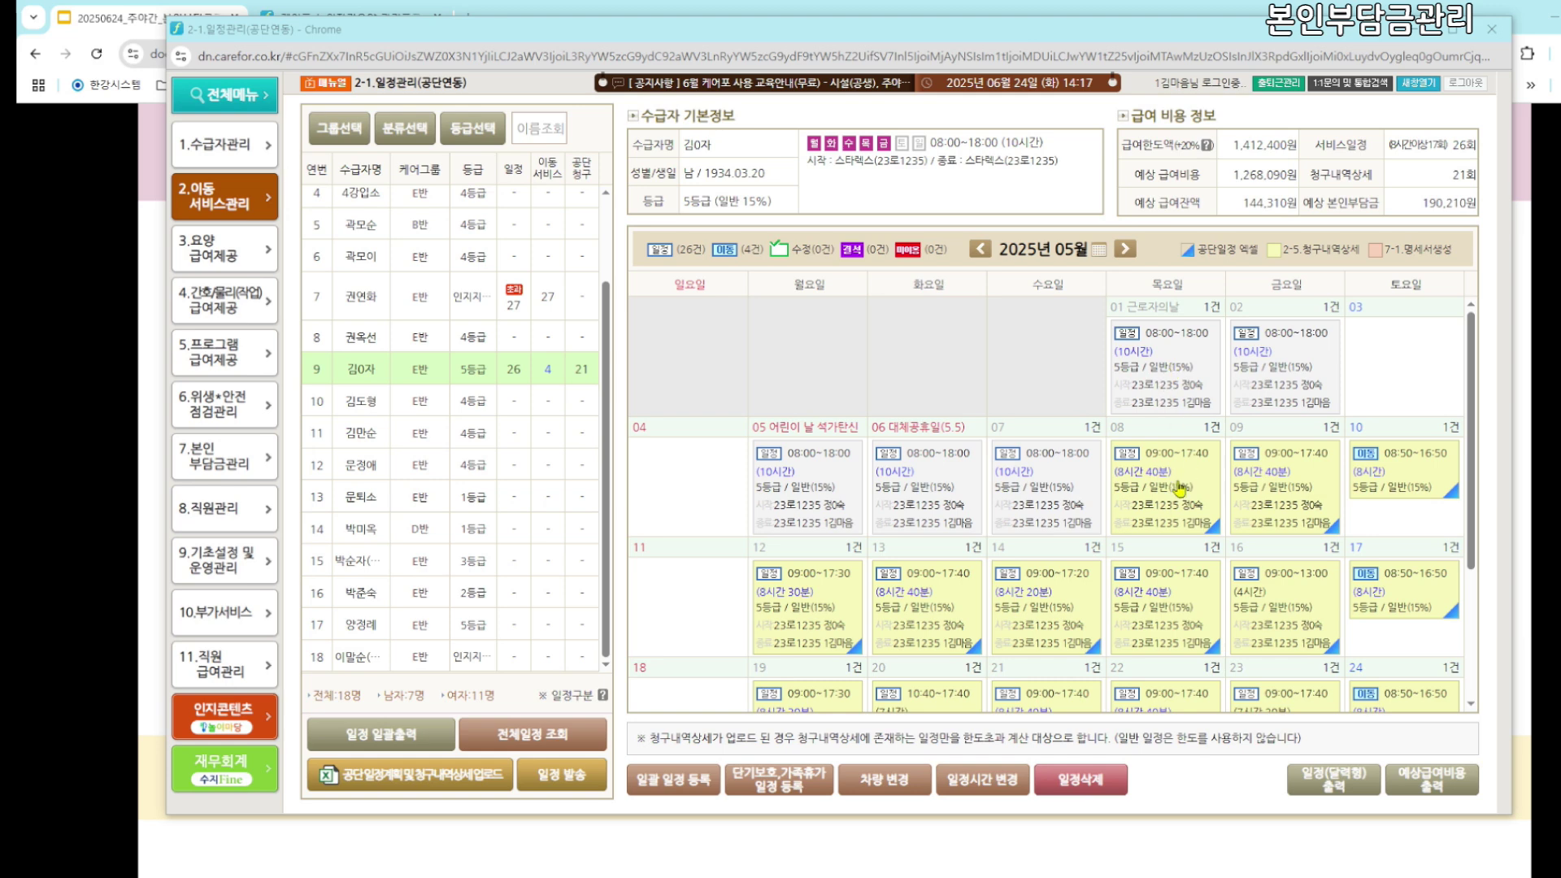
pyautogui.scroll(-1, 1179, 488)
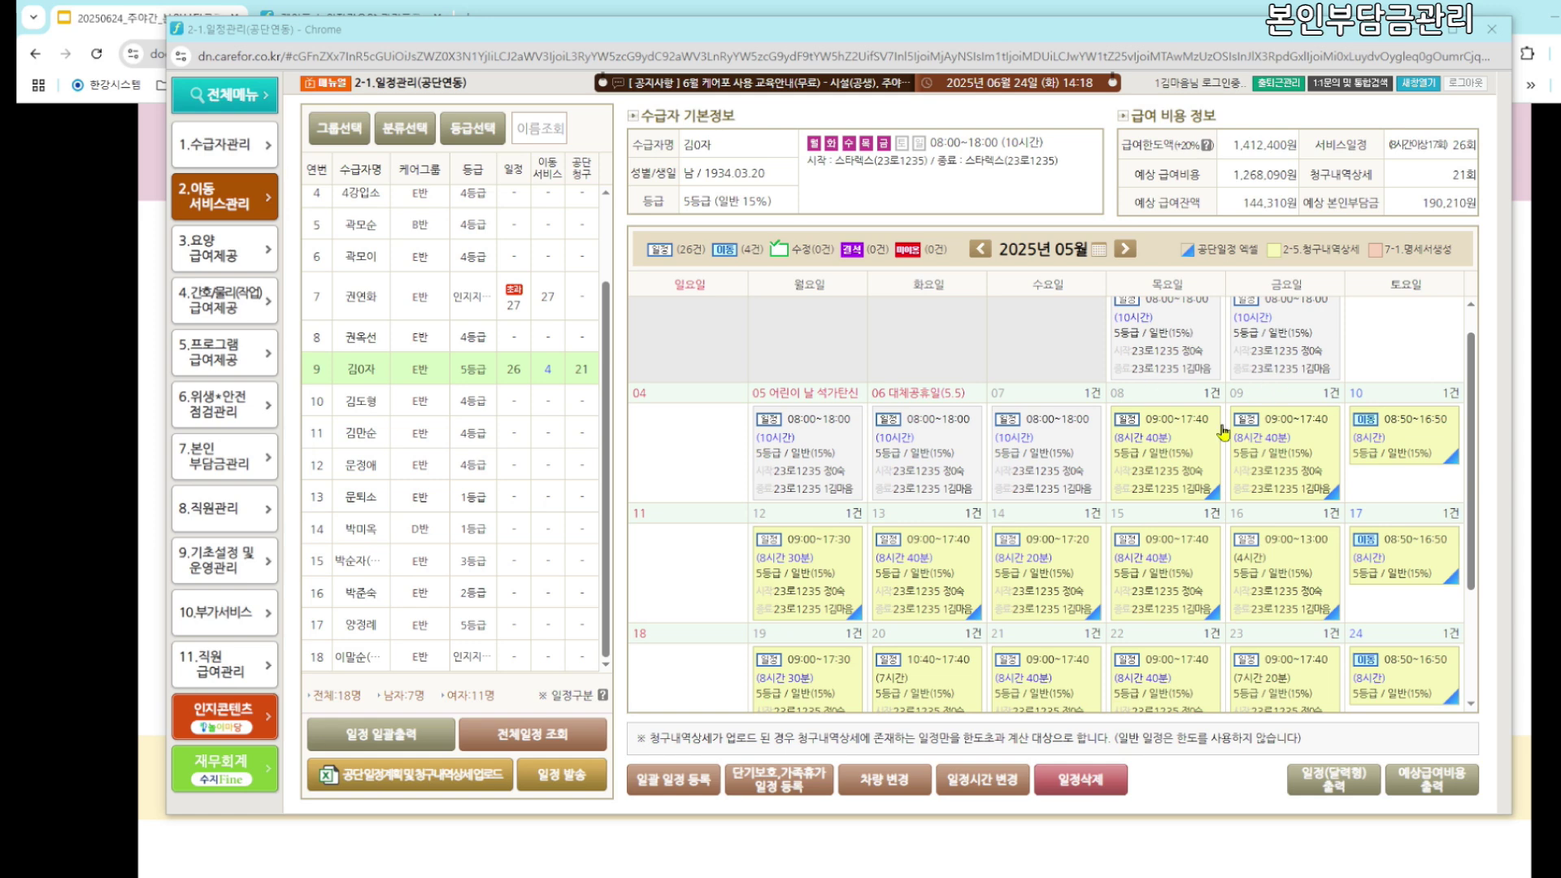
# Open 7-1.본인부담금 청구관리 for May 2025 and find the recipient in row 9
pyautogui.click(242, 463)
pyautogui.click(366, 299)
pyautogui.click(856, 150)
pyautogui.scroll(-5, 524, 585)
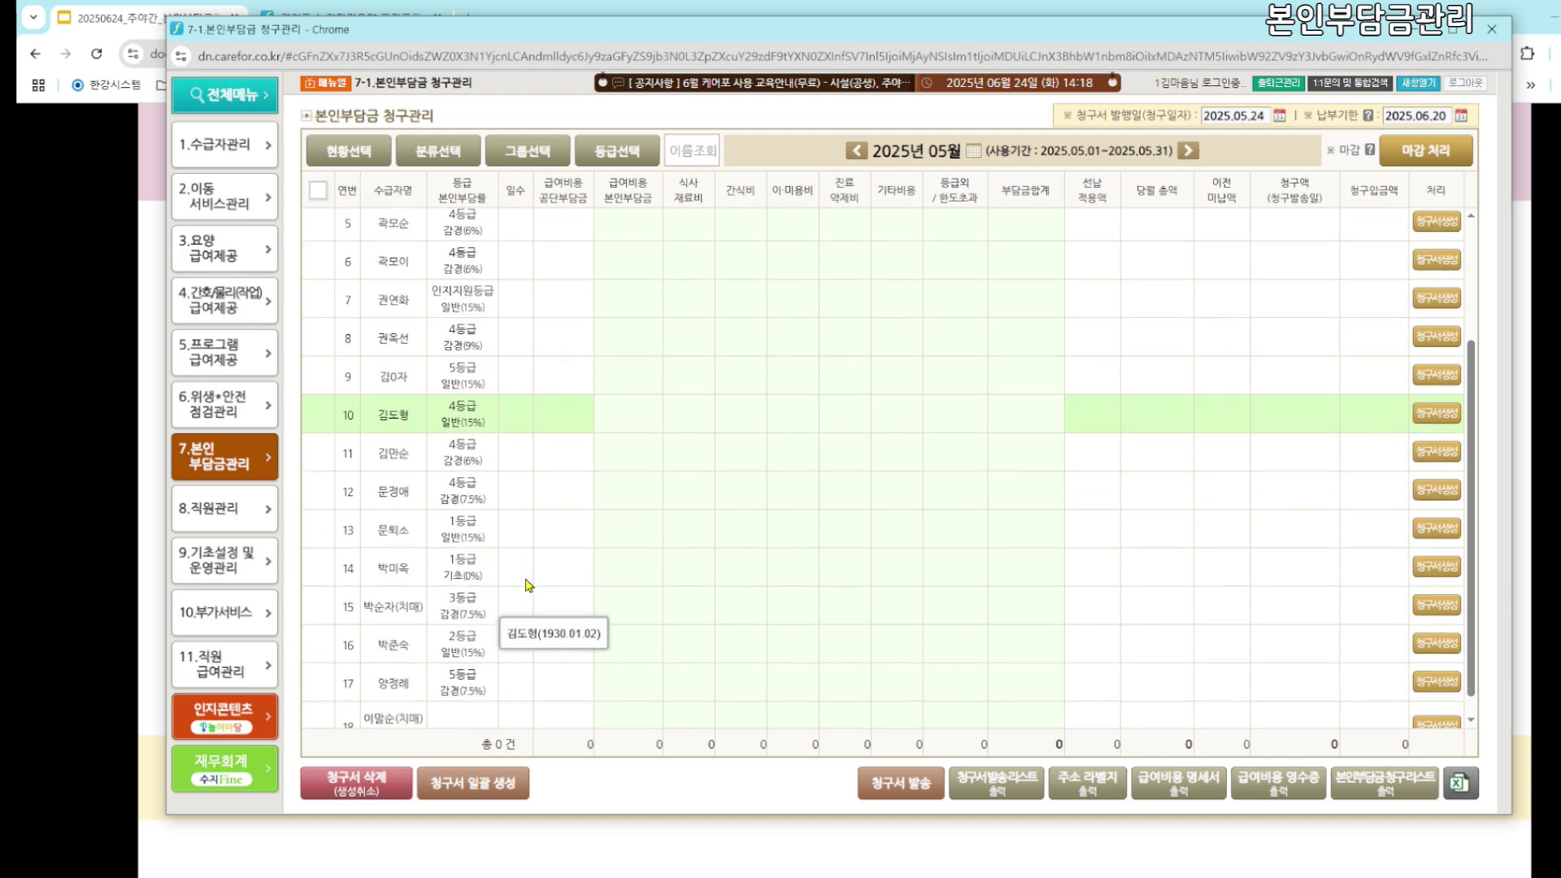
pyautogui.scroll(5, 516, 573)
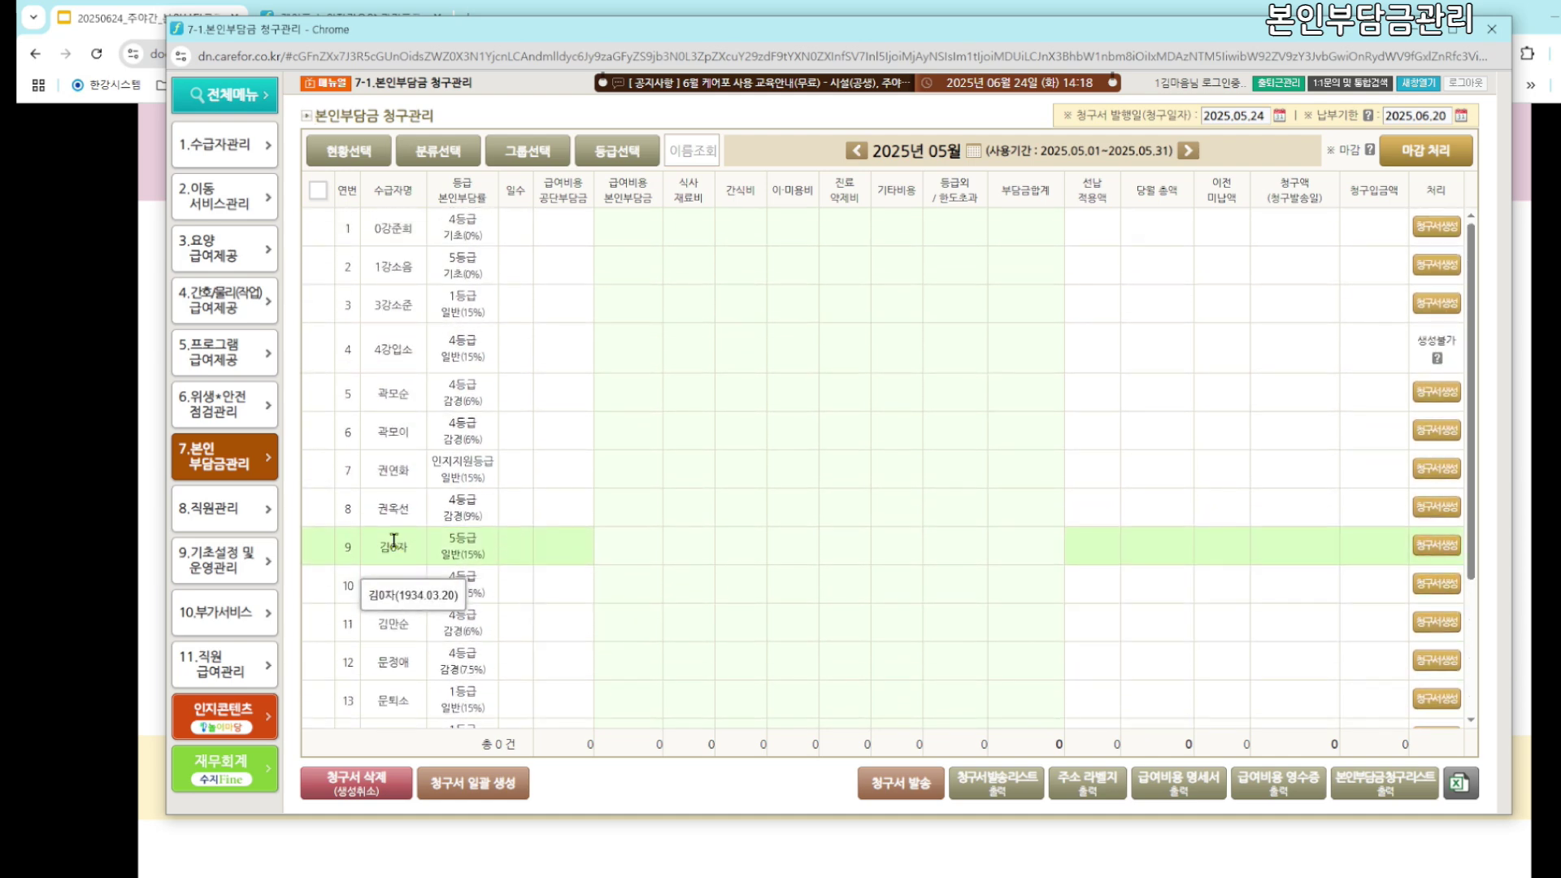
# Generate the May 2025 본인부담금 billing statement for the row 9 recipient and confirm
pyautogui.moveTo(377, 547); pyautogui.dragTo(482, 540)
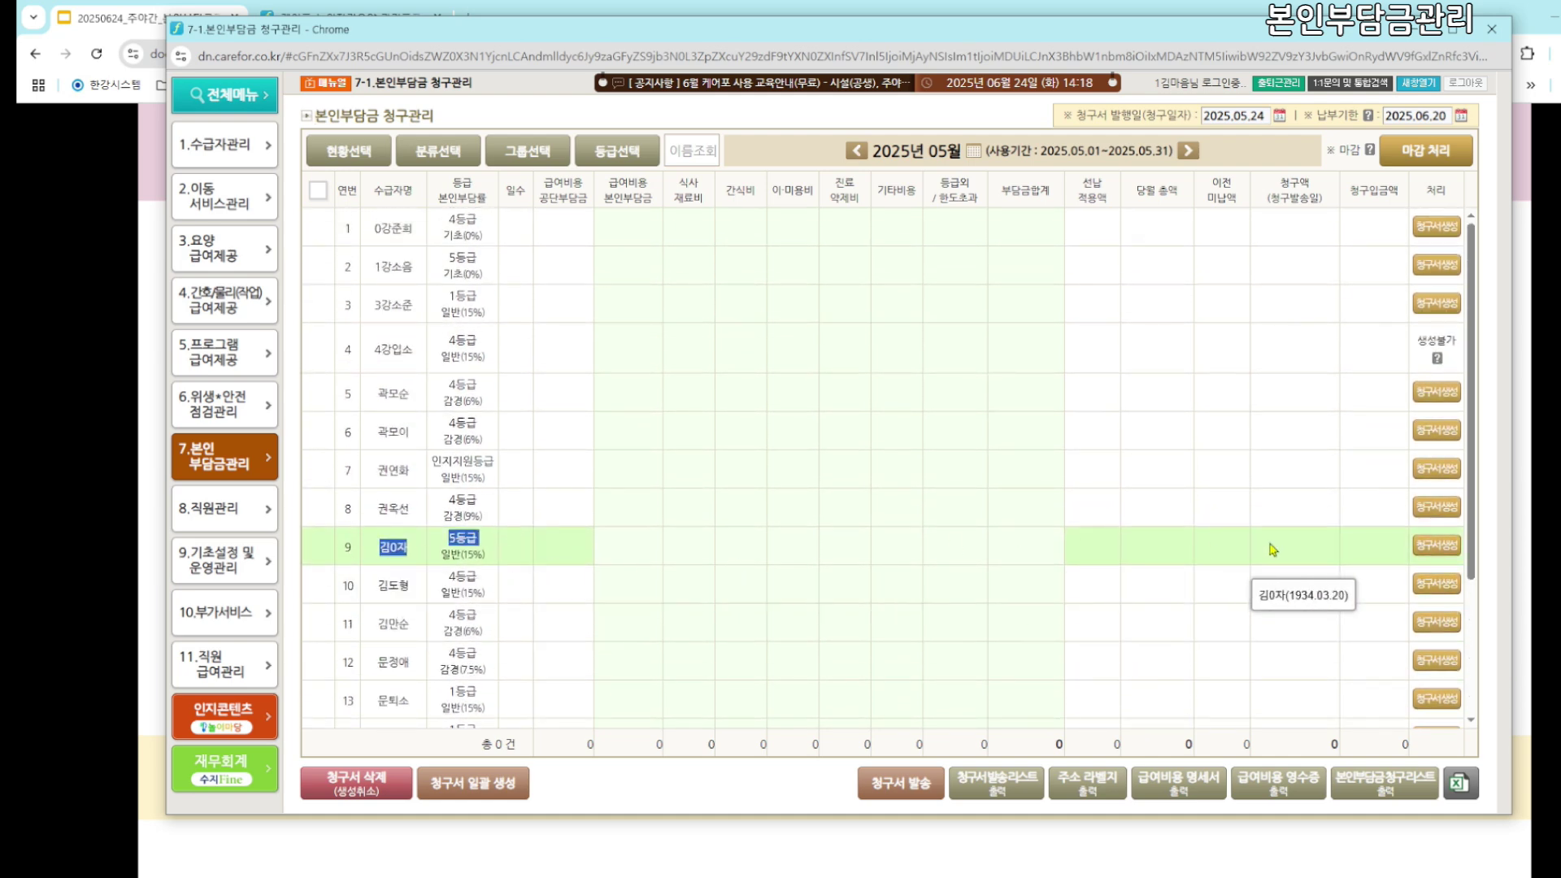
pyautogui.click(1435, 546)
pyautogui.click(984, 228)
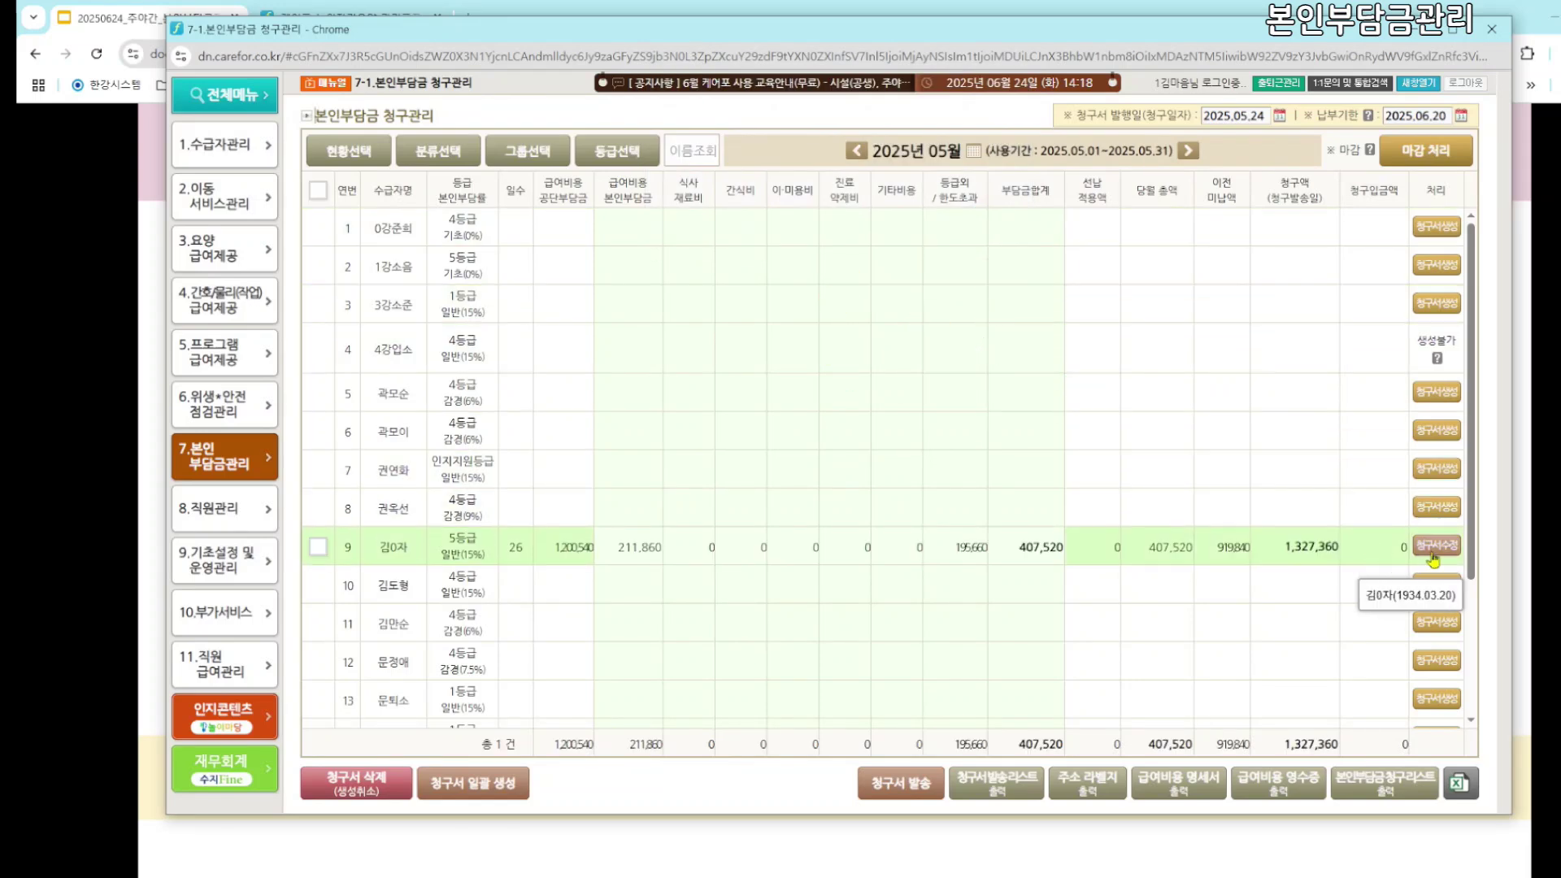
# Review the generated statement's 청구기준, 청구 금액 정보 and May 2025 daily details, closing it without changes
pyautogui.click(1433, 553)
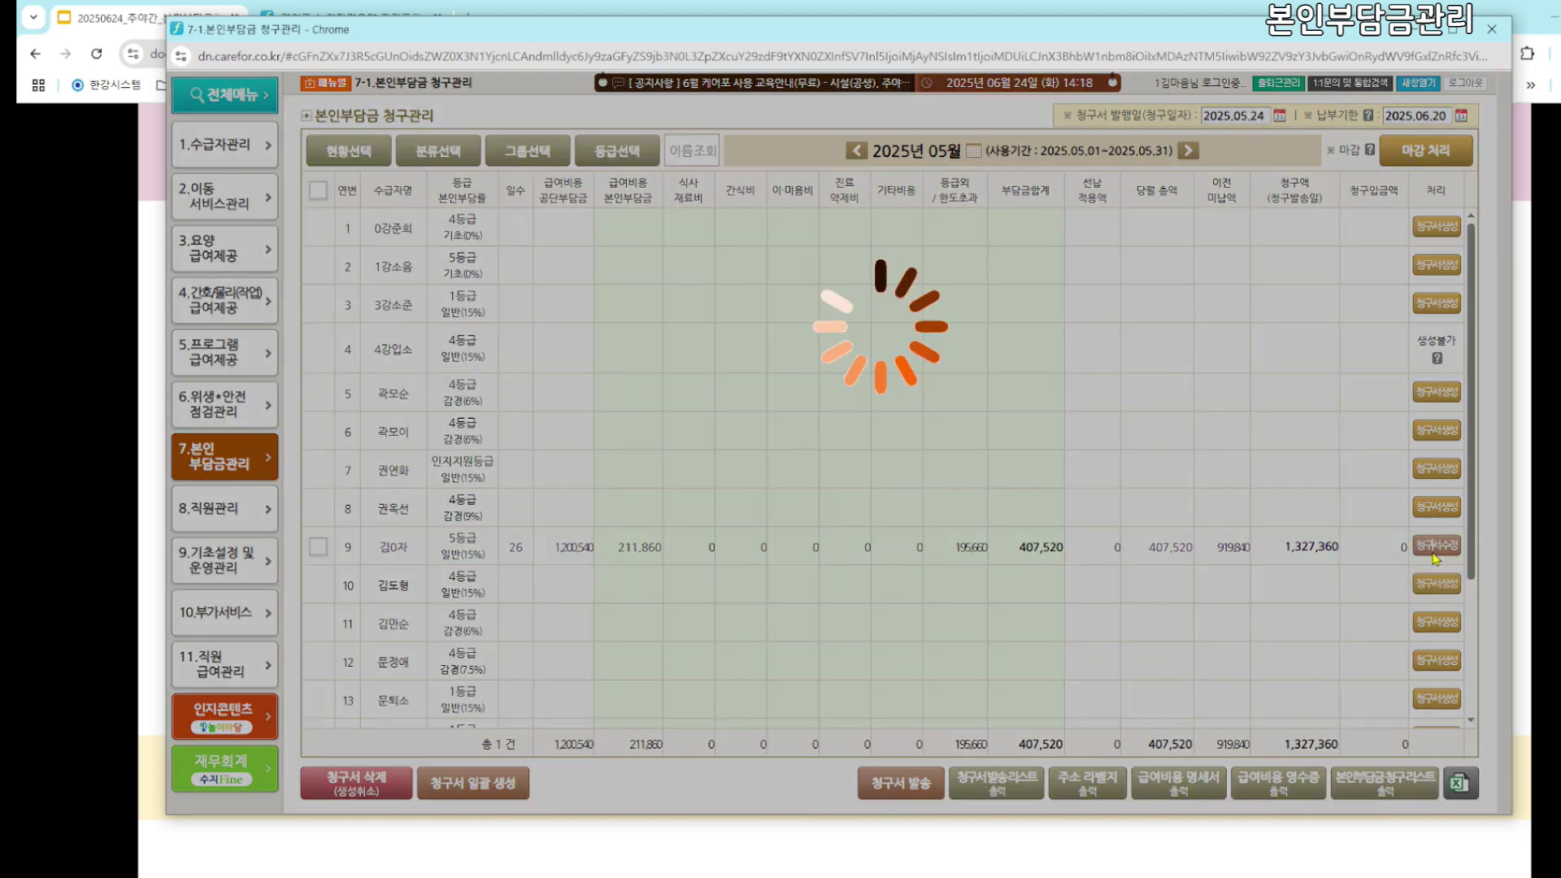
pyautogui.scroll(-1, 1252, 586)
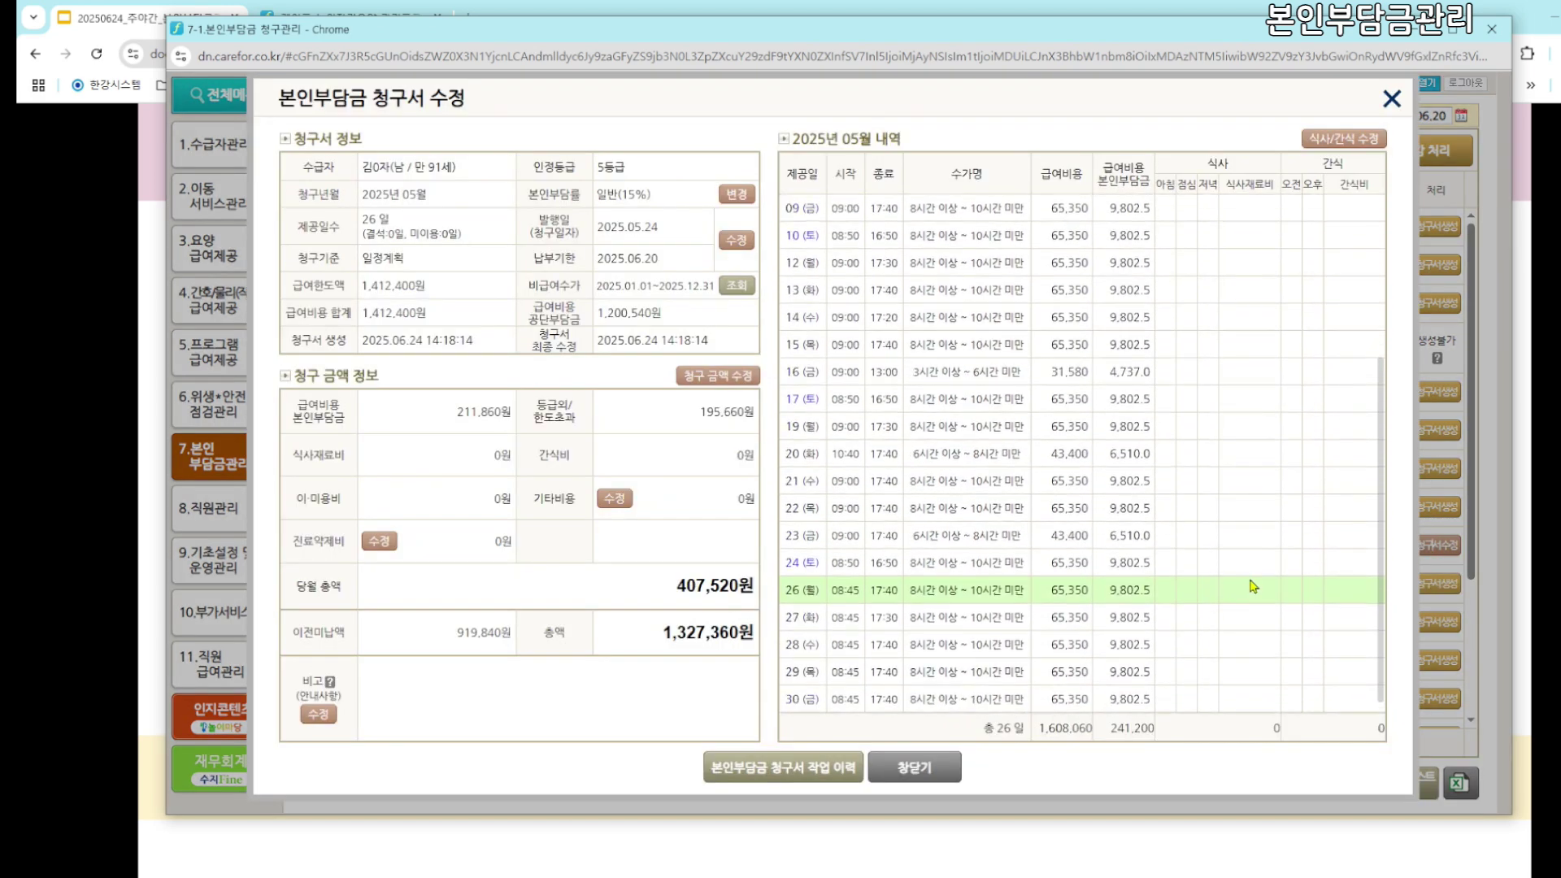
pyautogui.scroll(3, 1248, 585)
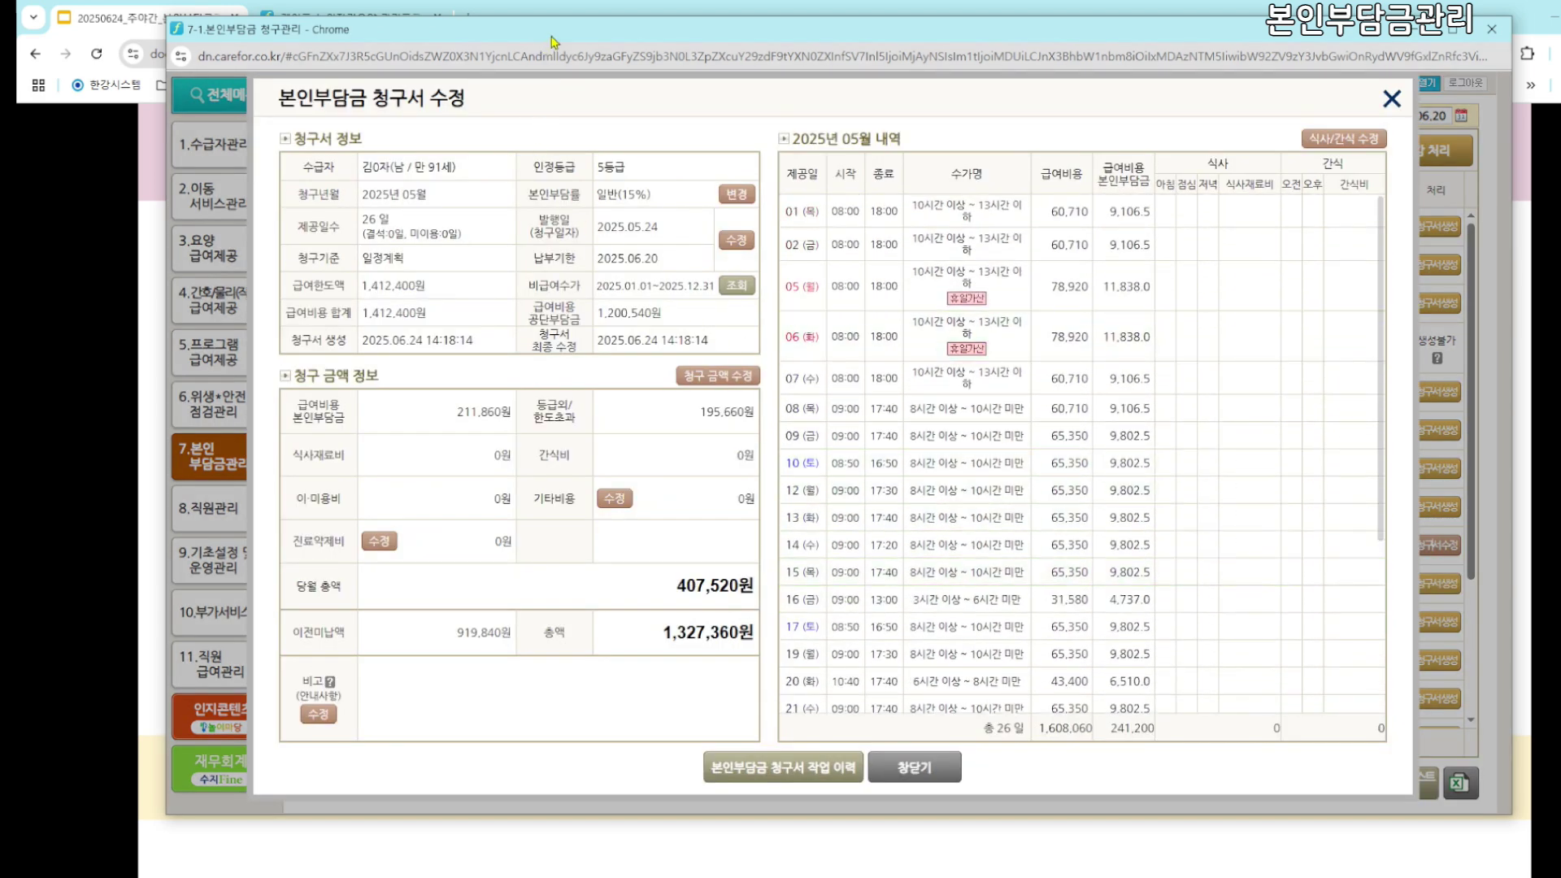
pyautogui.click(914, 766)
# Delete the row 9 recipient's May 2025 billing statement and close the deletion status window
pyautogui.click(318, 546)
pyautogui.click(402, 783)
pyautogui.press('Return')
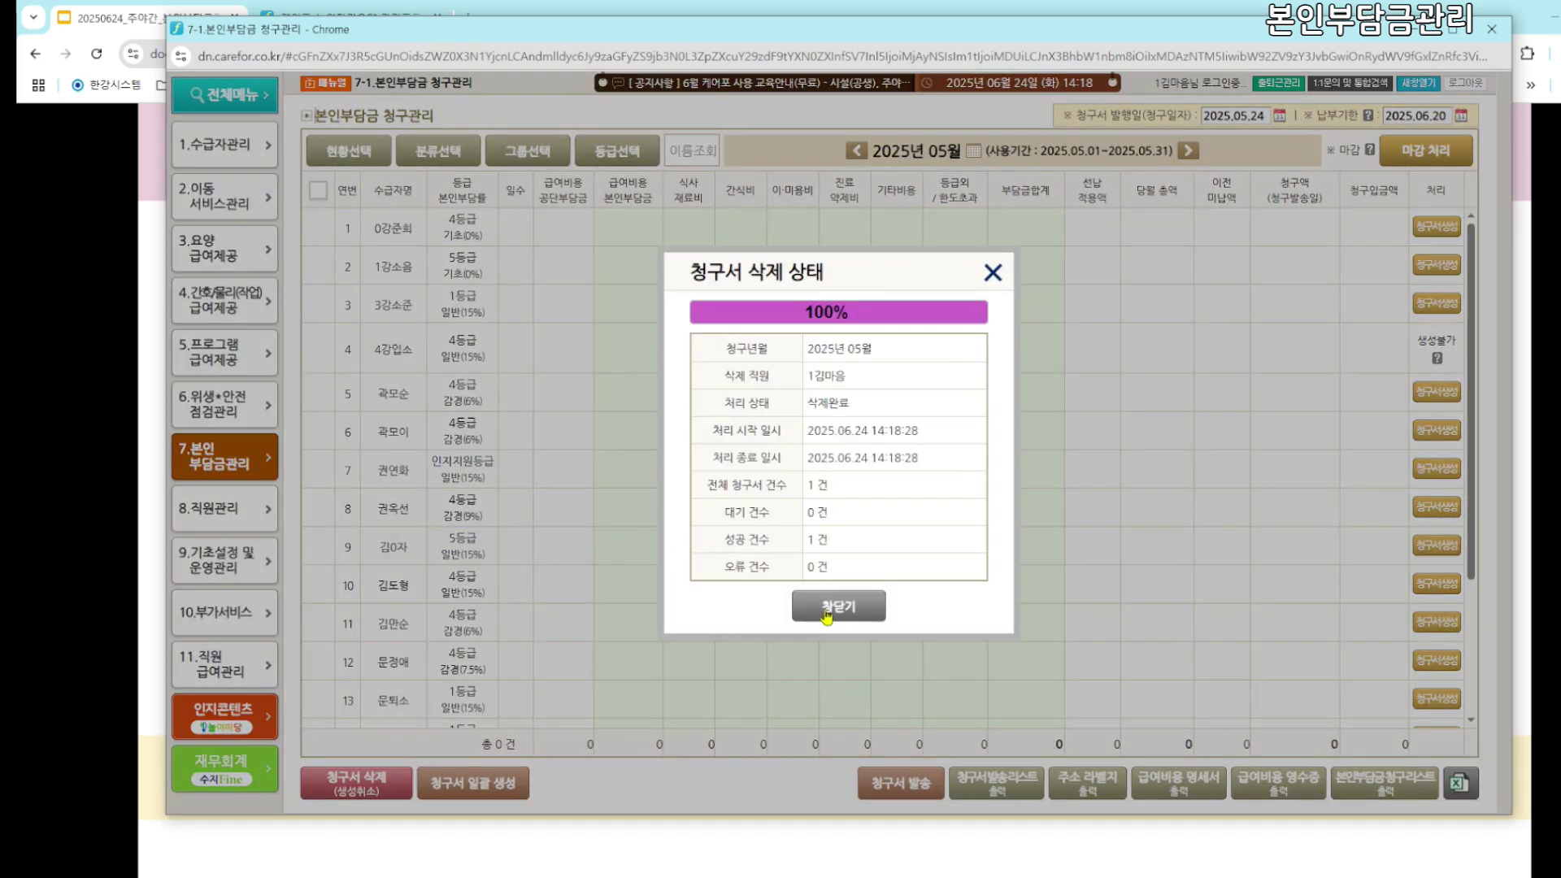
pyautogui.click(813, 619)
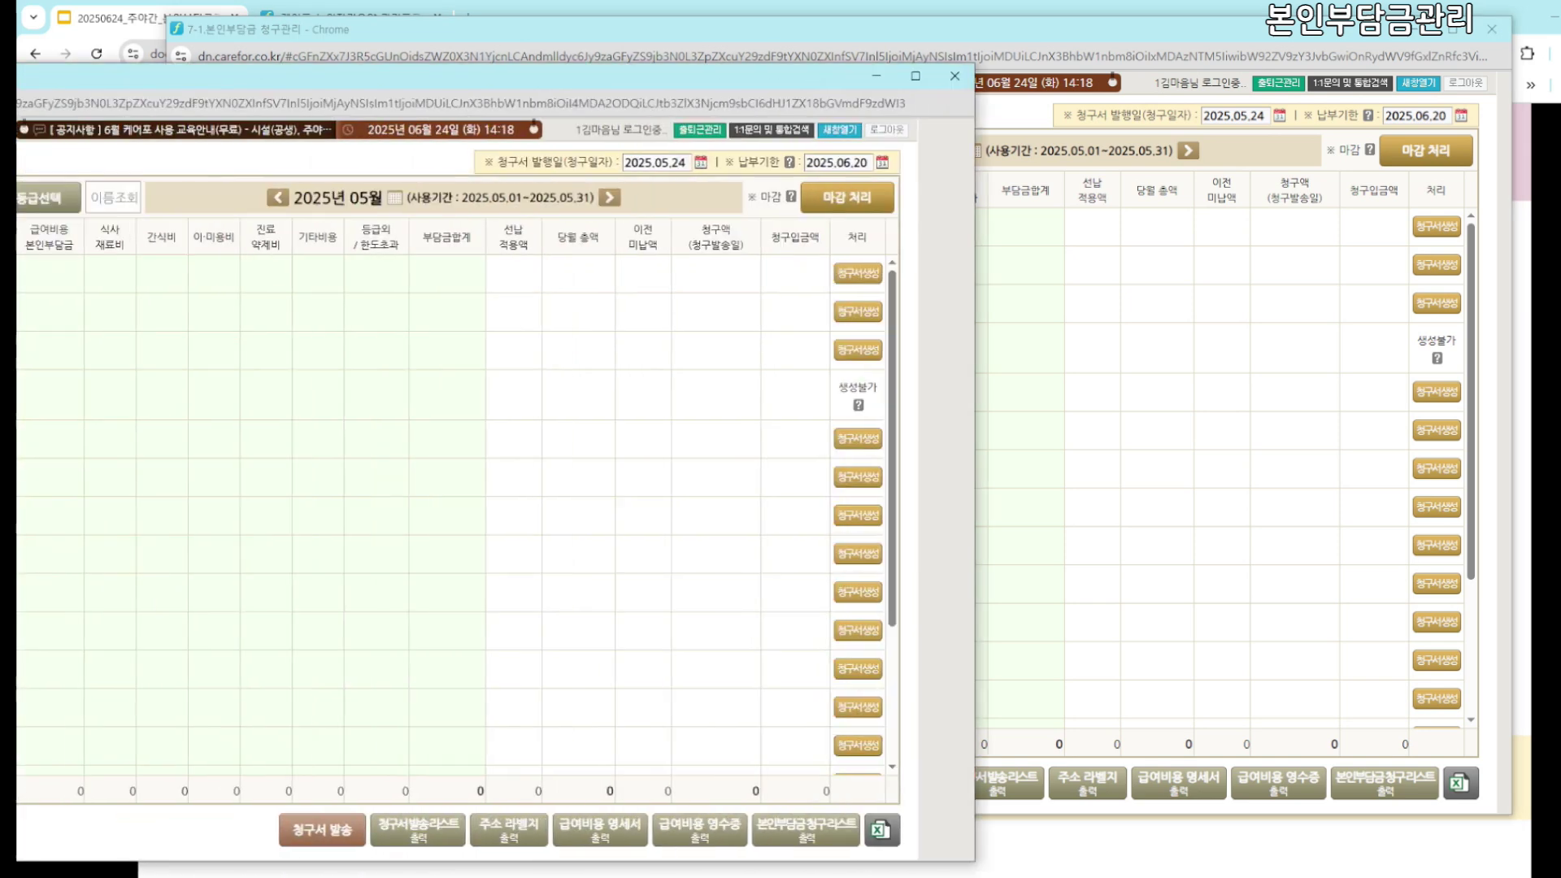
# In 9-1.시설정보설정, change the 청구서 생성 기준 to 청구내역상세 in the 본인부담금 & 표준약관 정보 settings and save
pyautogui.click(163, 564)
pyautogui.click(329, 524)
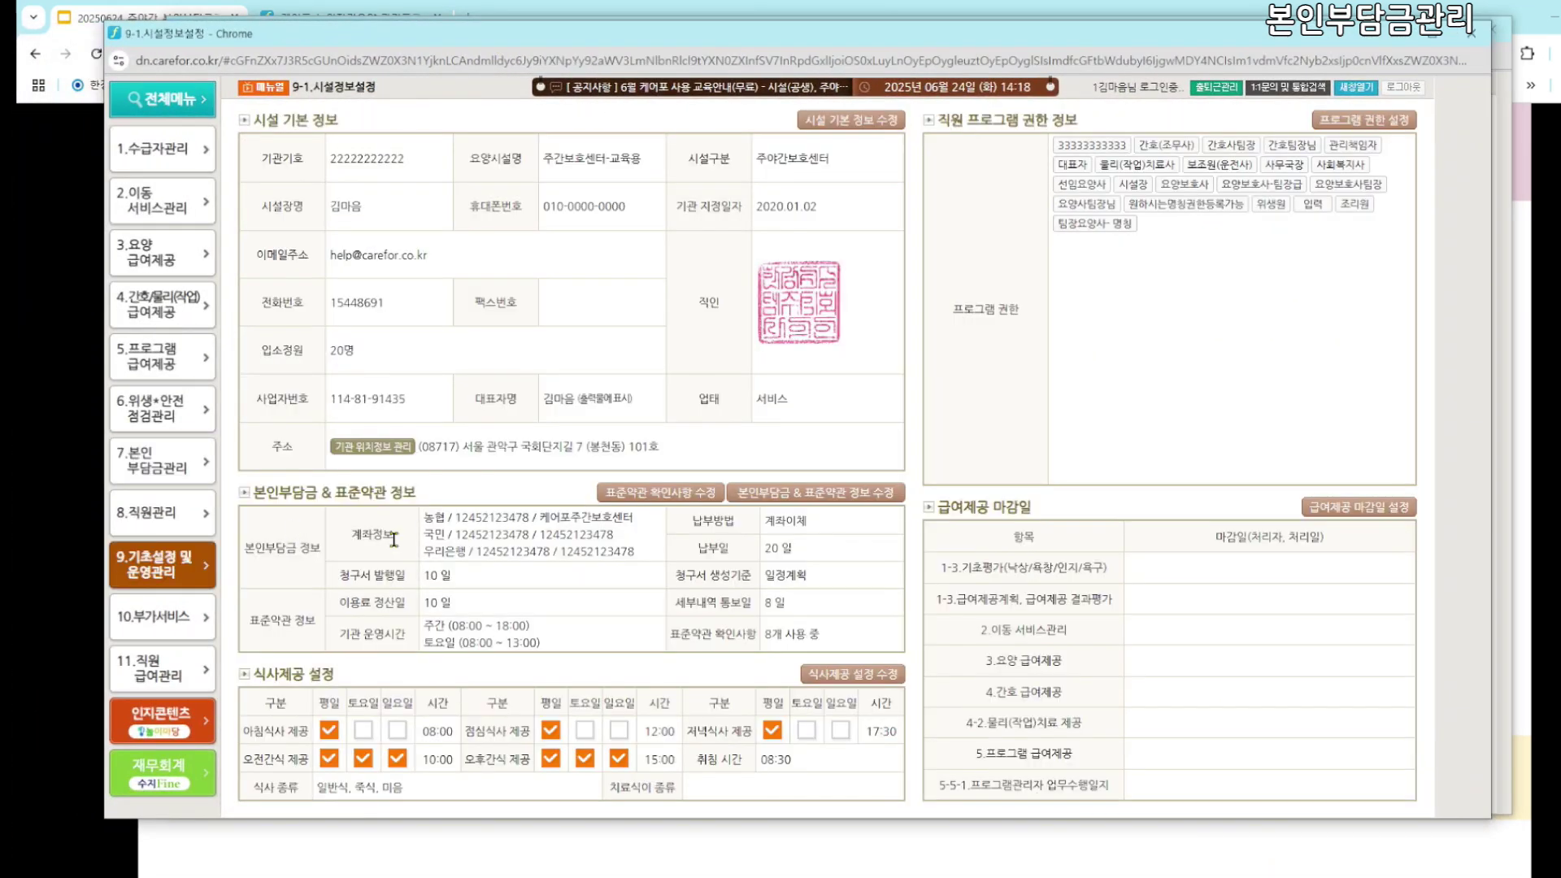
pyautogui.moveTo(747, 493); pyautogui.dragTo(870, 495)
pyautogui.click(870, 495)
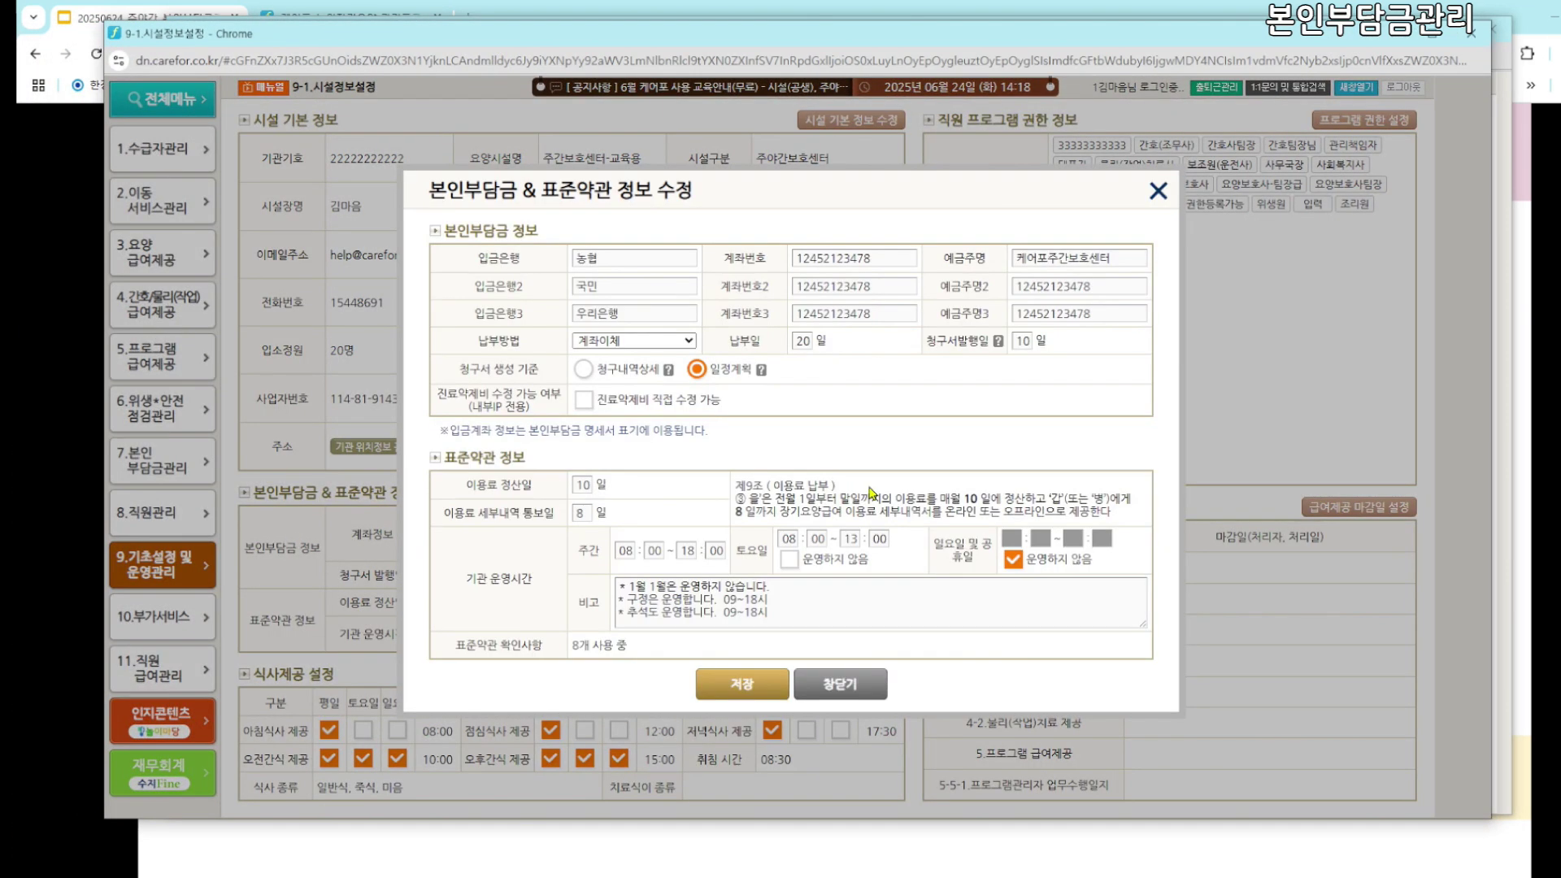
pyautogui.click(618, 378)
pyautogui.click(740, 687)
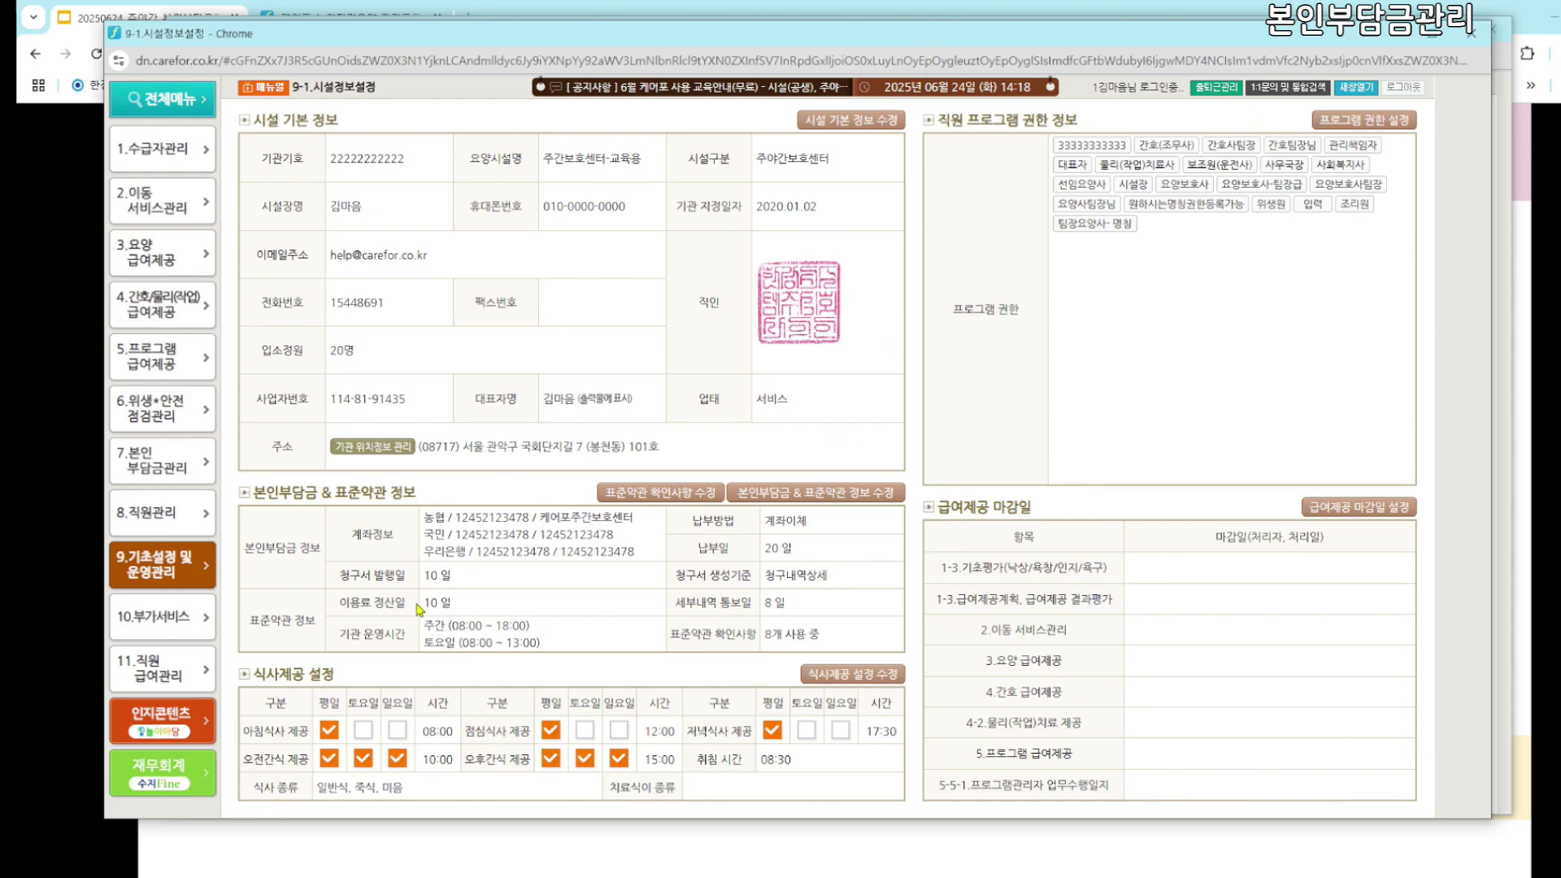
pyautogui.moveTo(719, 574); pyautogui.dragTo(829, 574)
pyautogui.click(1391, 33)
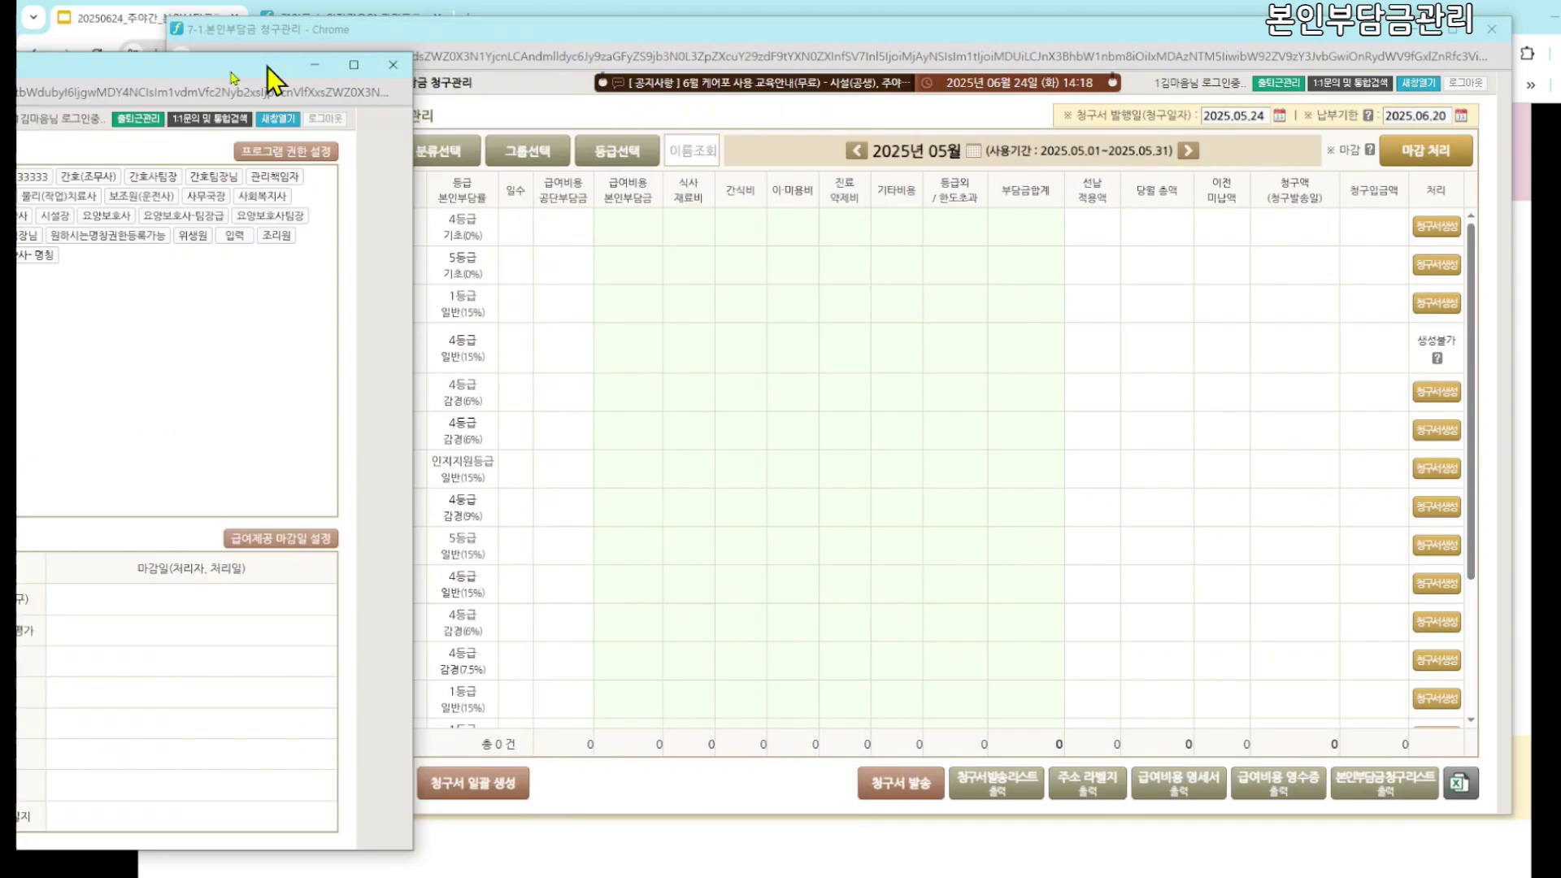
# Reload 7-1.본인부담금 청구관리 for May 2025 and check which recipients still need a 청구내역상세 upload
pyautogui.click(272, 462)
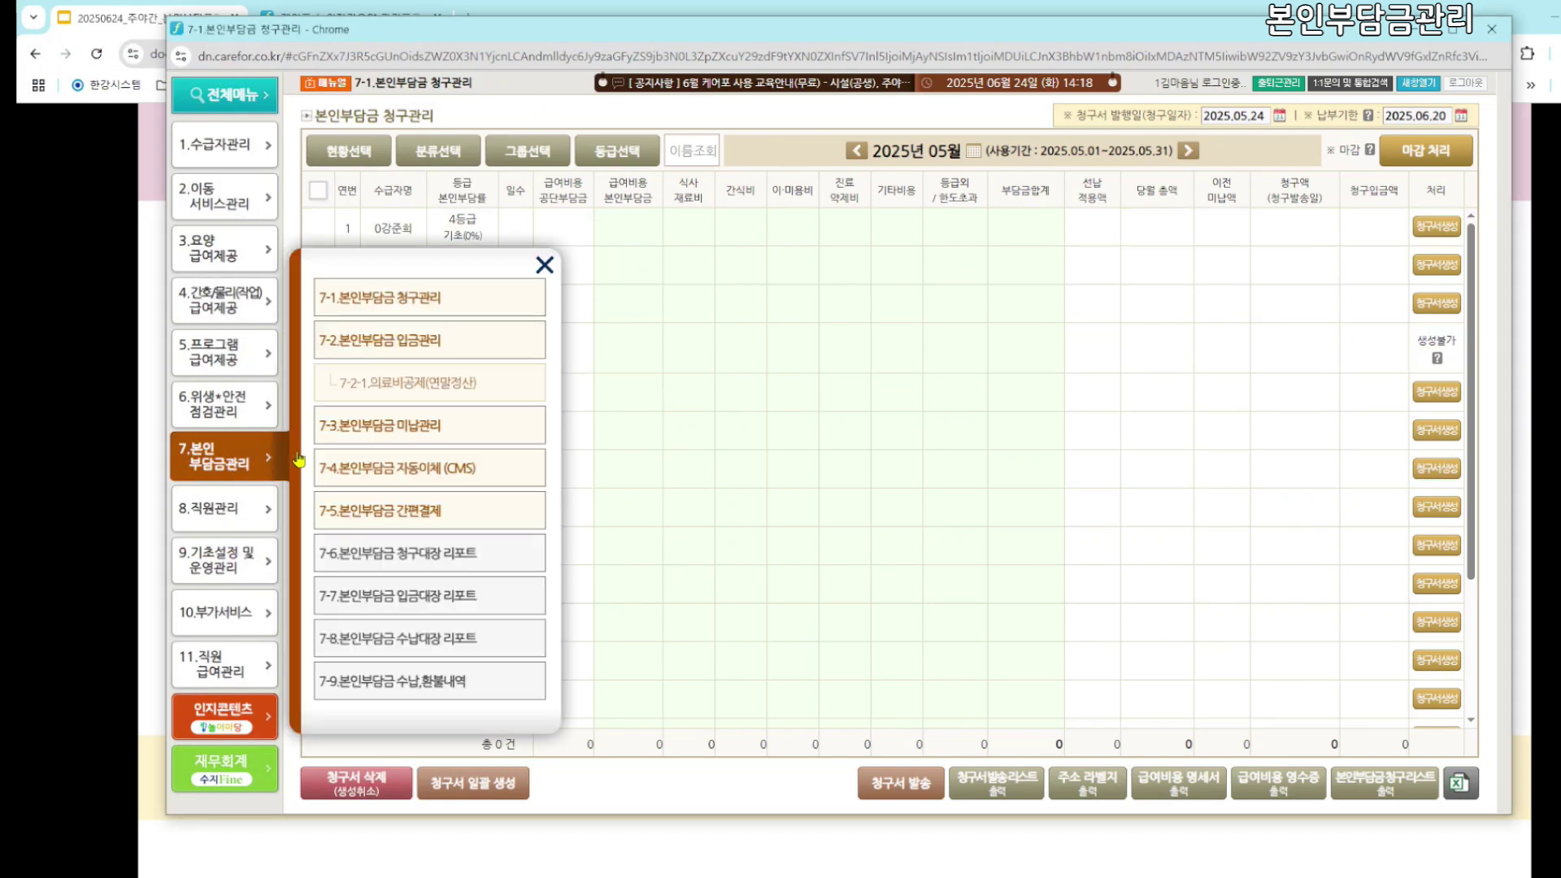
pyautogui.click(358, 303)
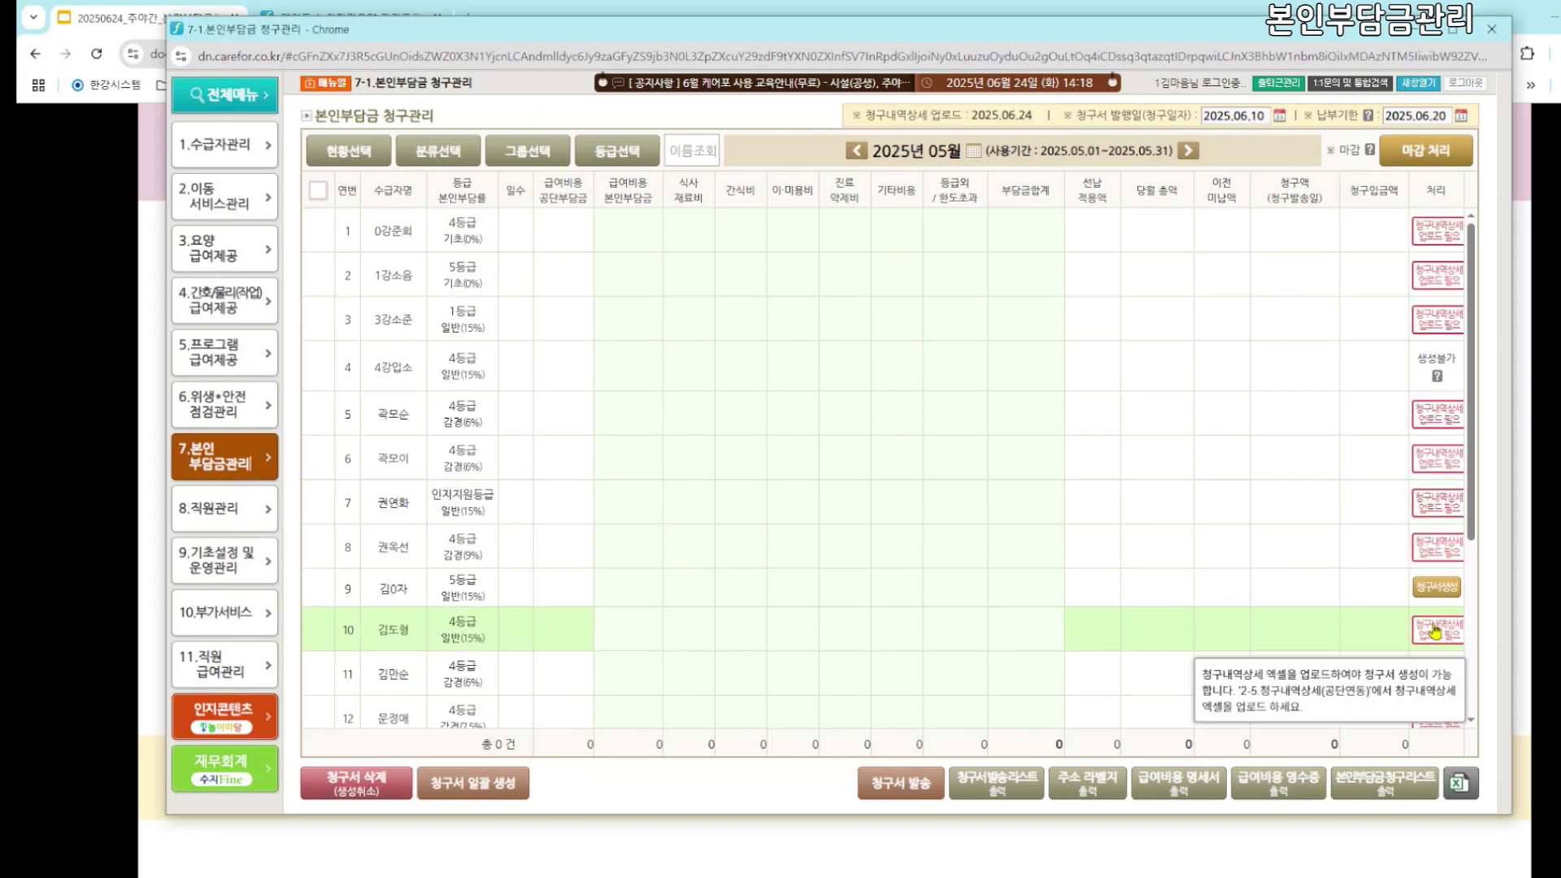
pyautogui.scroll(-1, 1470, 504)
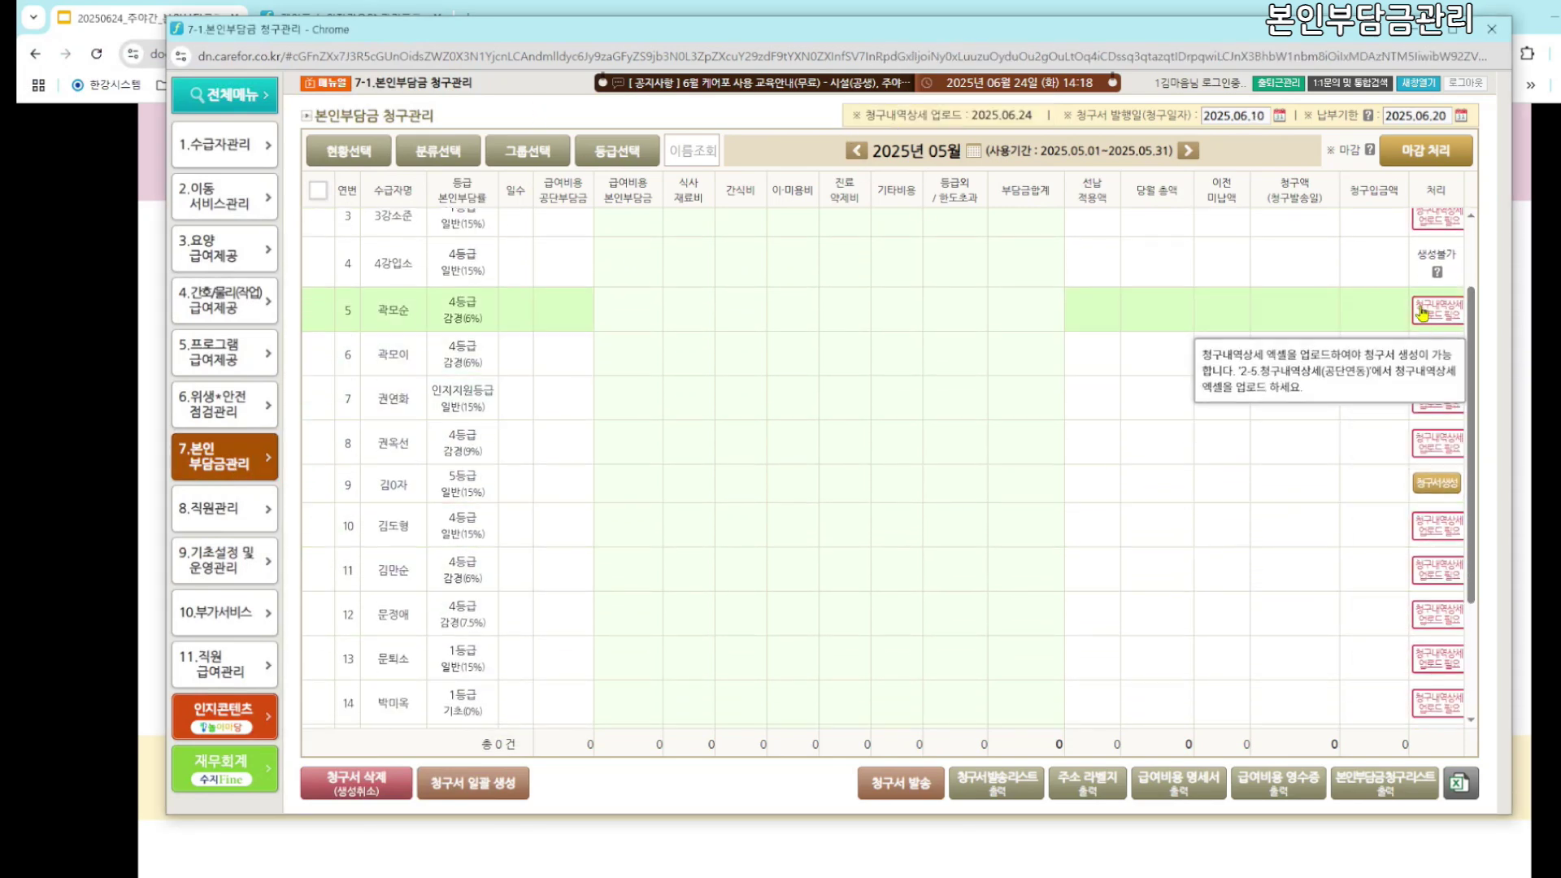
pyautogui.moveTo(1433, 328)
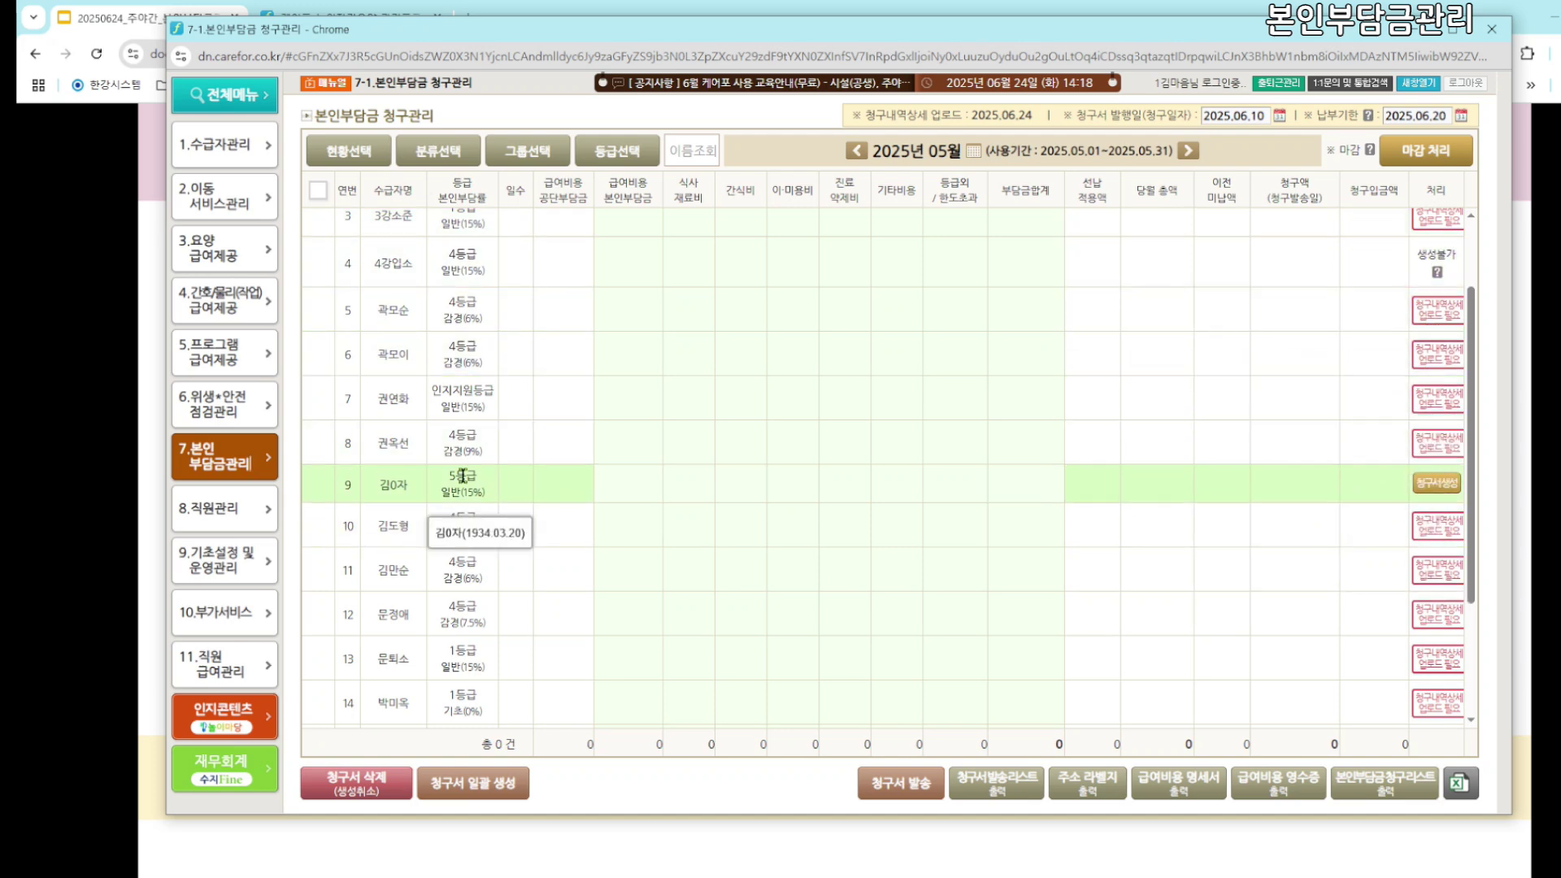
# Generate the row 9 recipient's May 2025 statement and review its daily details, 급여한도액 and 급여비용 본인부담금
pyautogui.moveTo(383, 487); pyautogui.dragTo(1432, 487)
pyautogui.click(1432, 486)
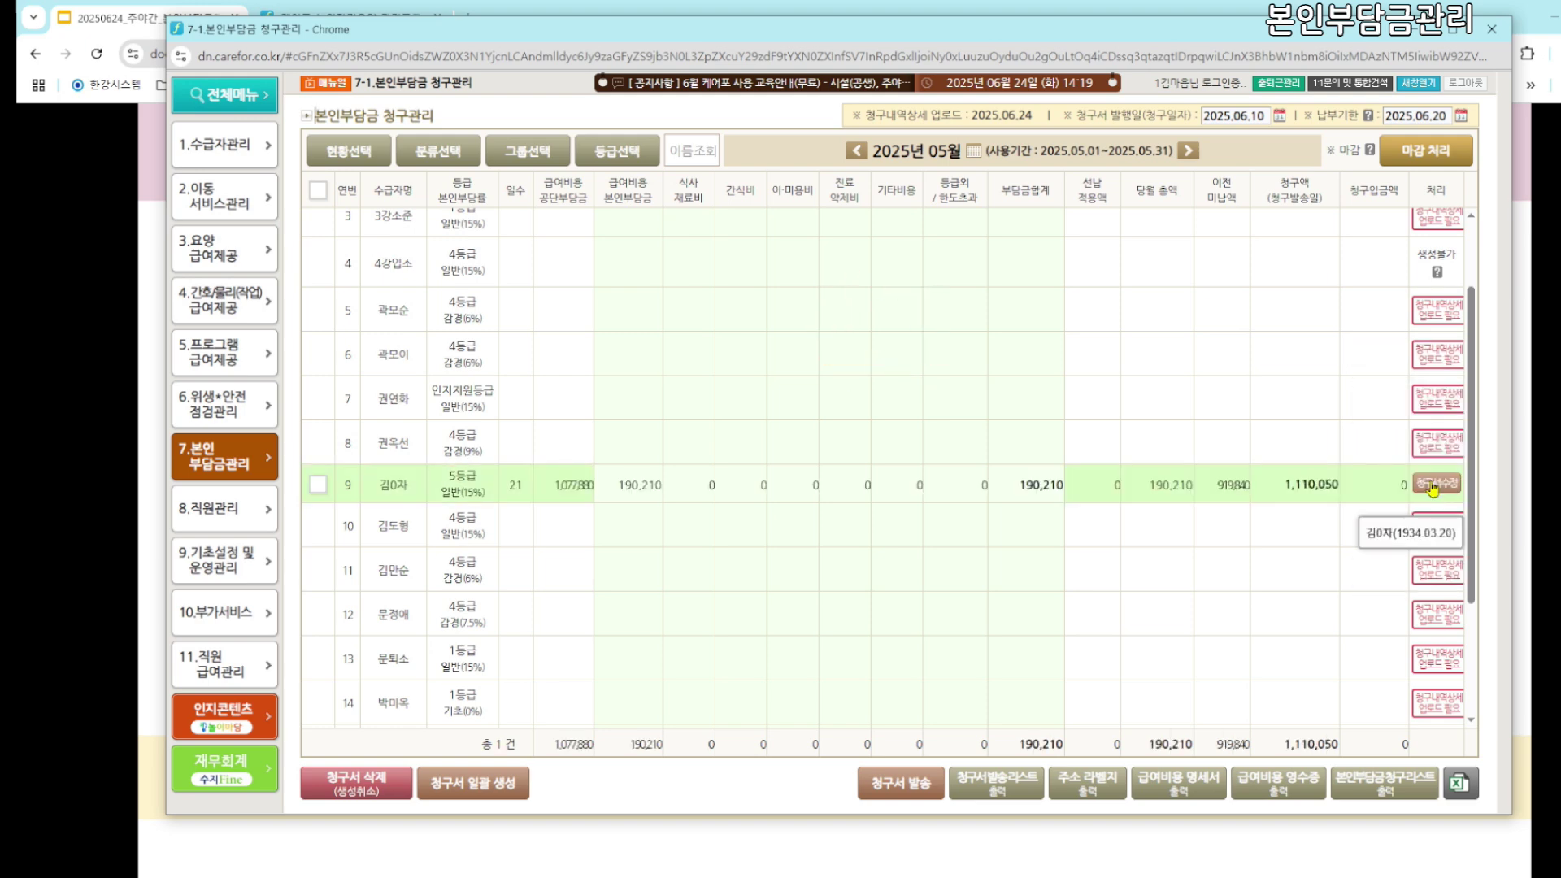
pyautogui.click(1434, 485)
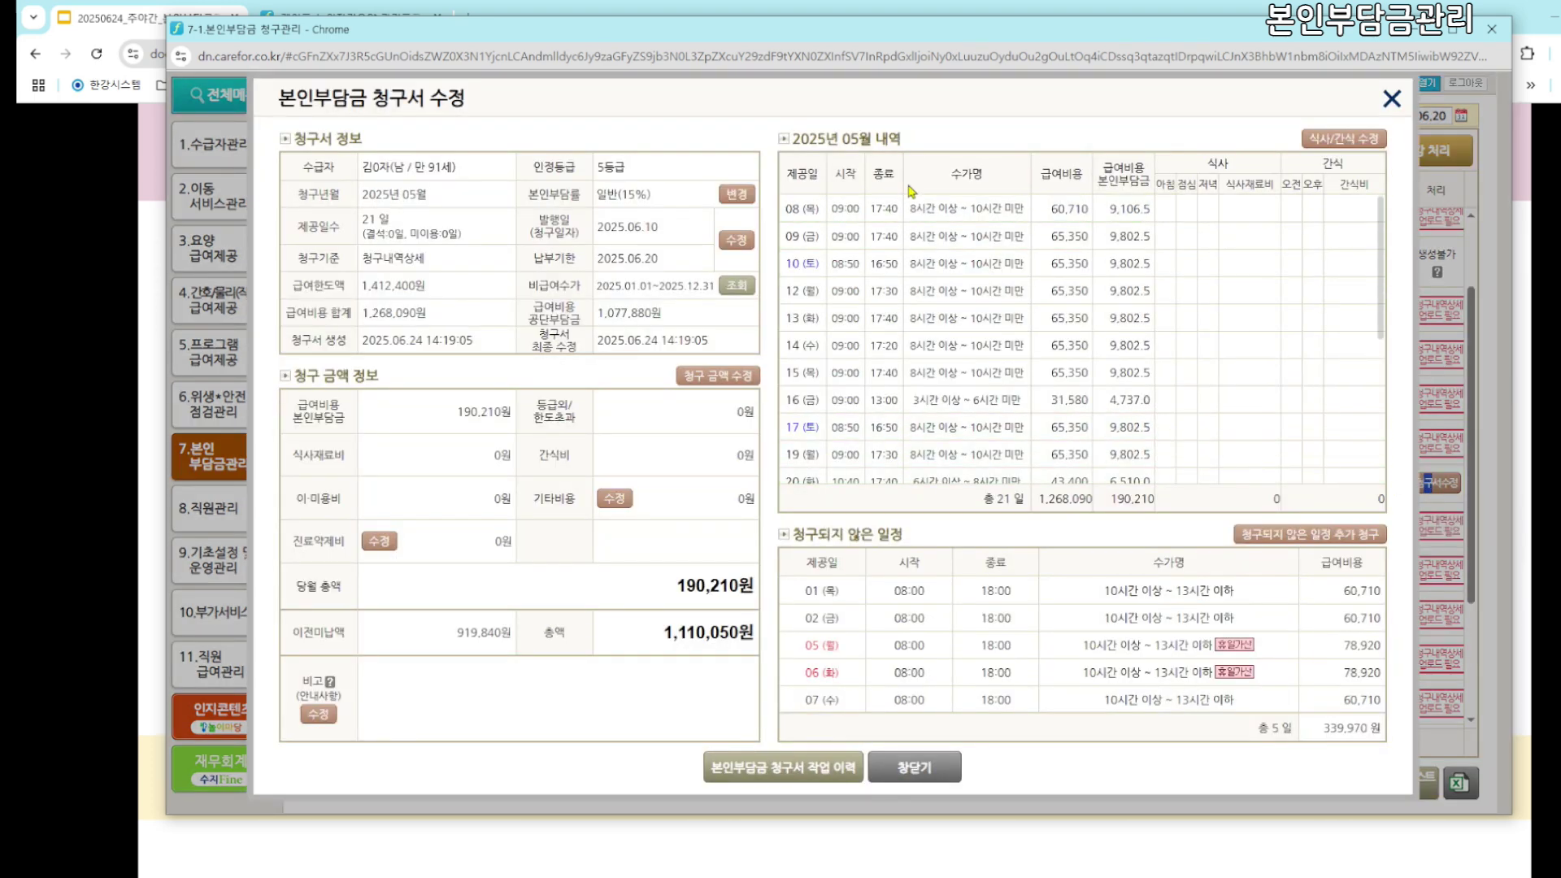
pyautogui.moveTo(907, 213); pyautogui.dragTo(1018, 166)
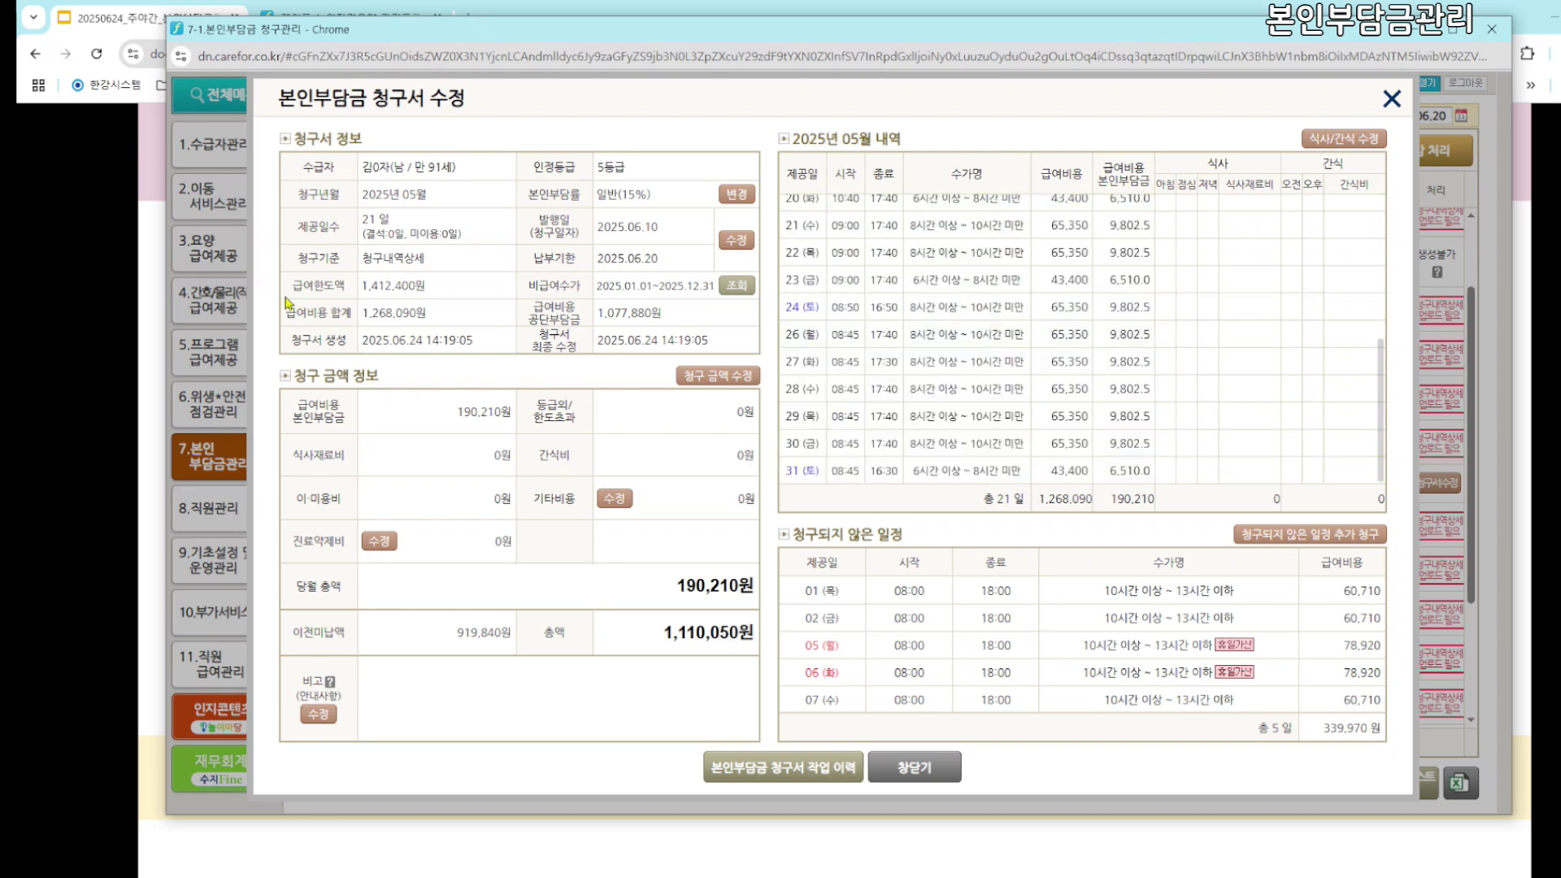
pyautogui.moveTo(292, 286); pyautogui.dragTo(394, 287)
pyautogui.moveTo(303, 417); pyautogui.dragTo(468, 429)
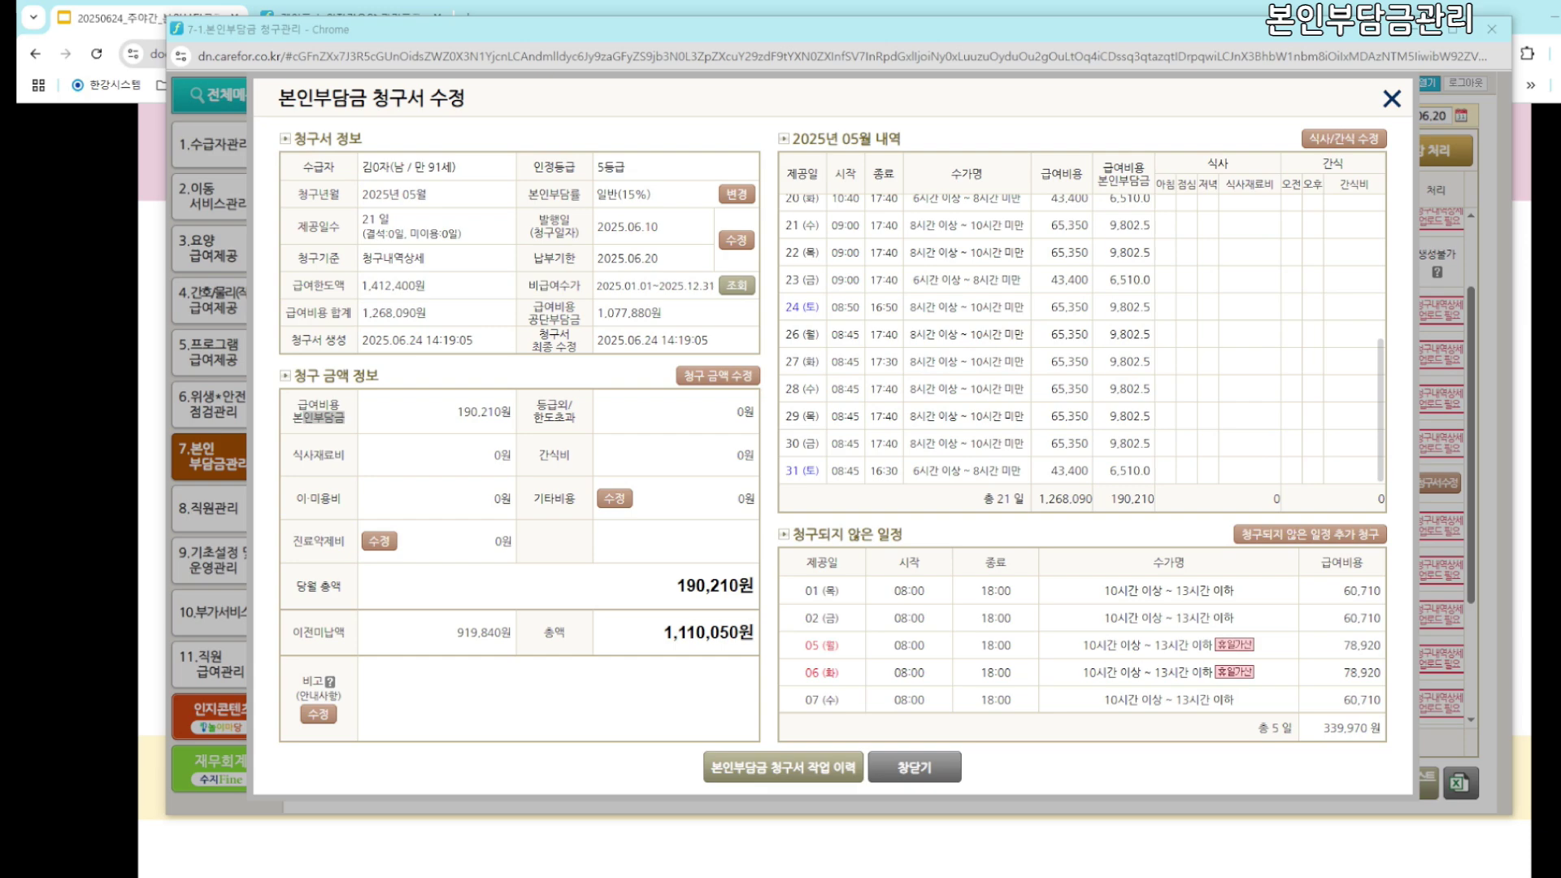
# Compare the statement with the recipient's May 2025 calendar in 2-1.일정관리, put that window away and close the statement
pyautogui.hotkey('alt', 'Tab')
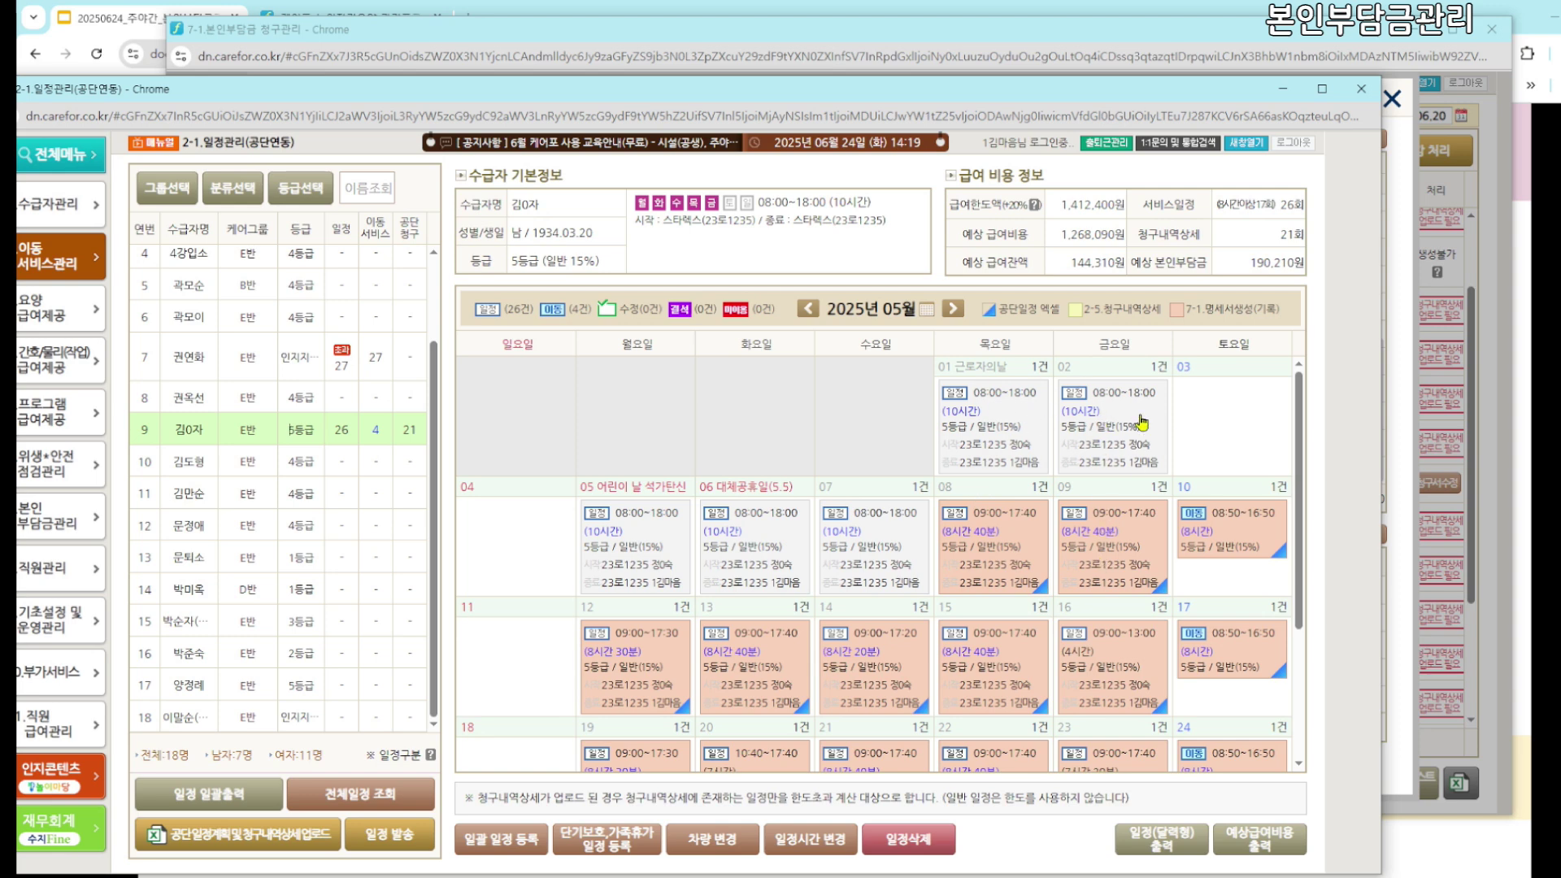
pyautogui.moveTo(1019, 91); pyautogui.dragTo(1035, 53)
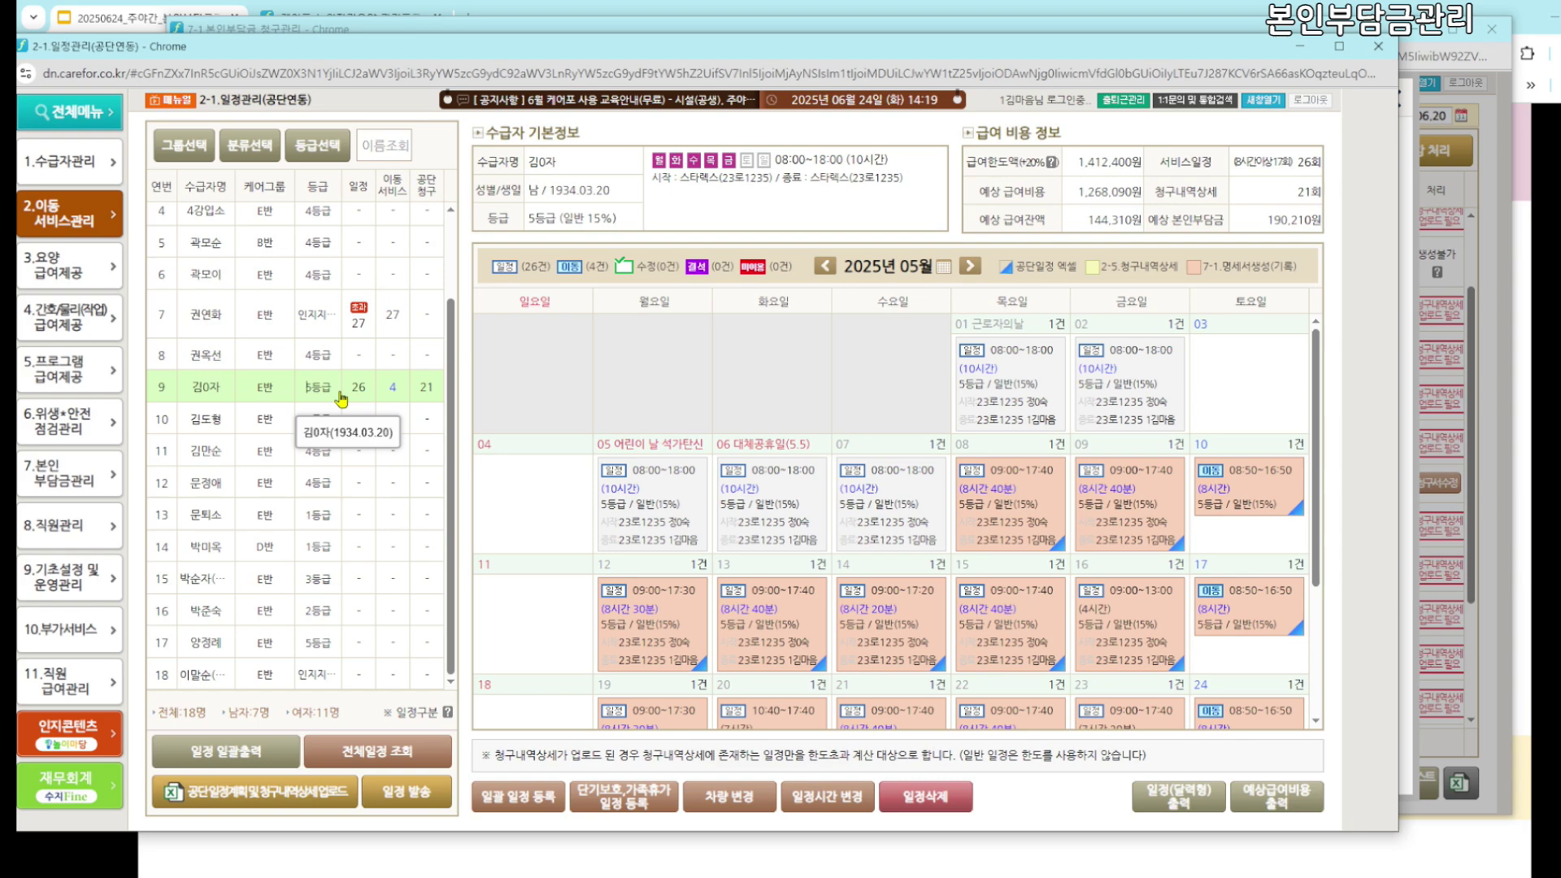
pyautogui.moveTo(1224, 62); pyautogui.dragTo(801, 91)
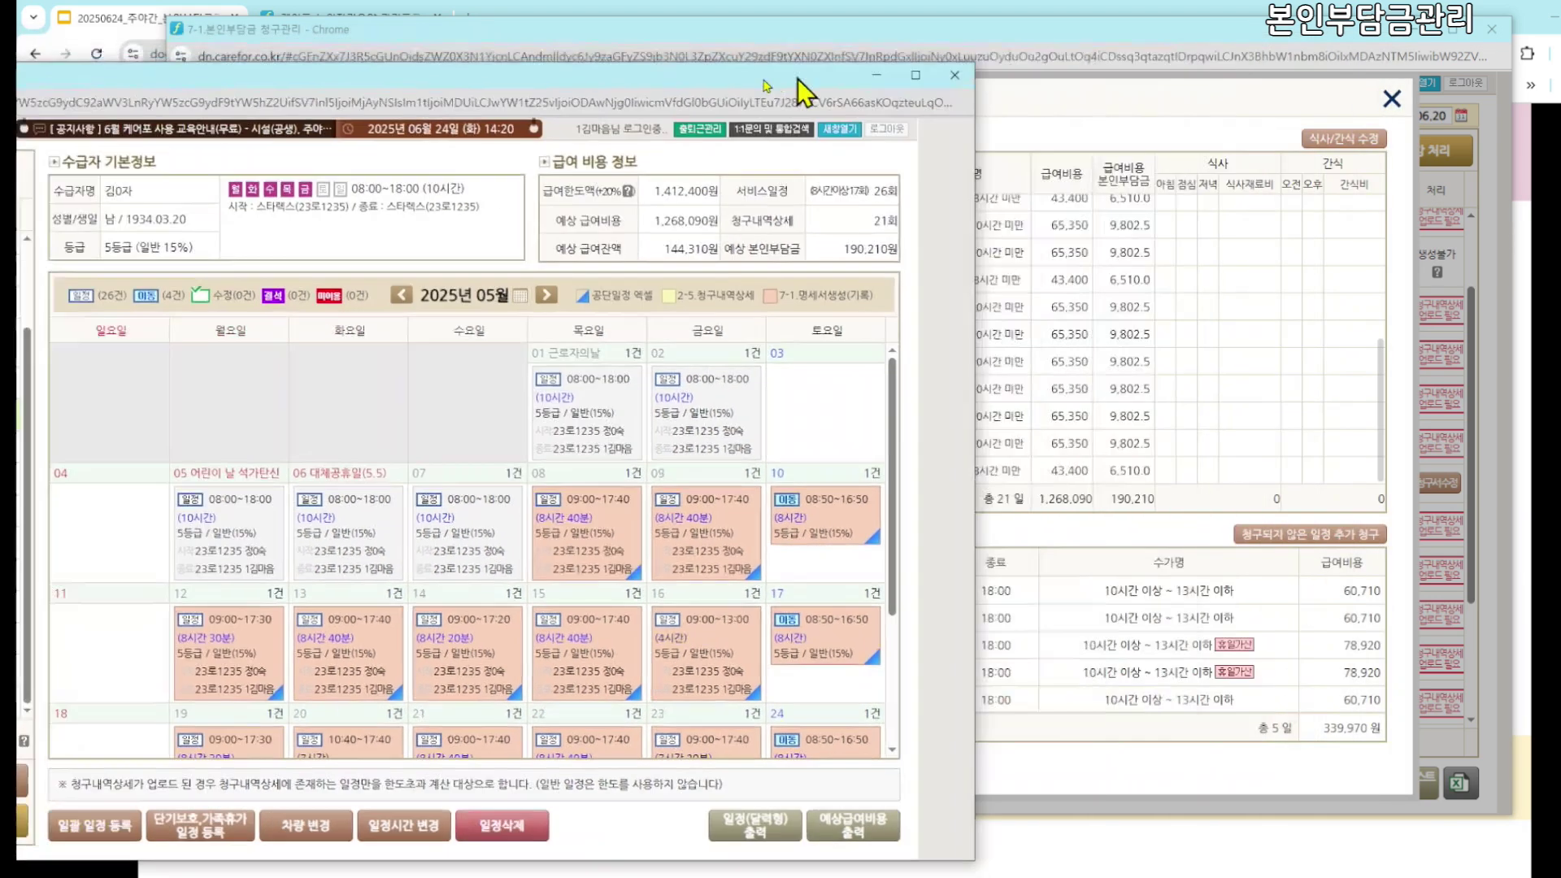
pyautogui.click(876, 75)
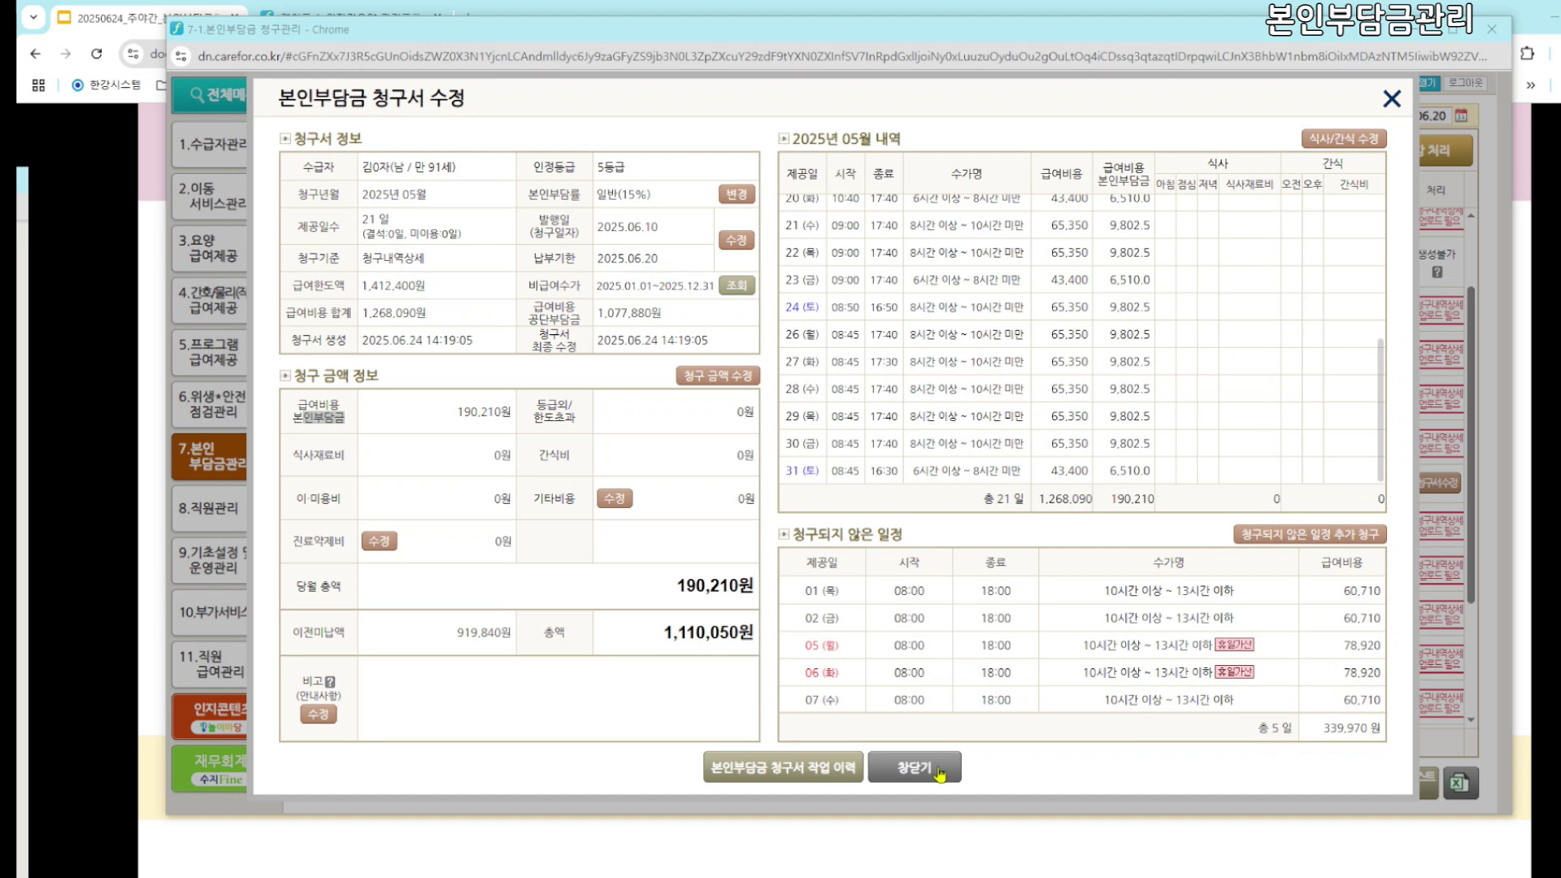
pyautogui.click(913, 767)
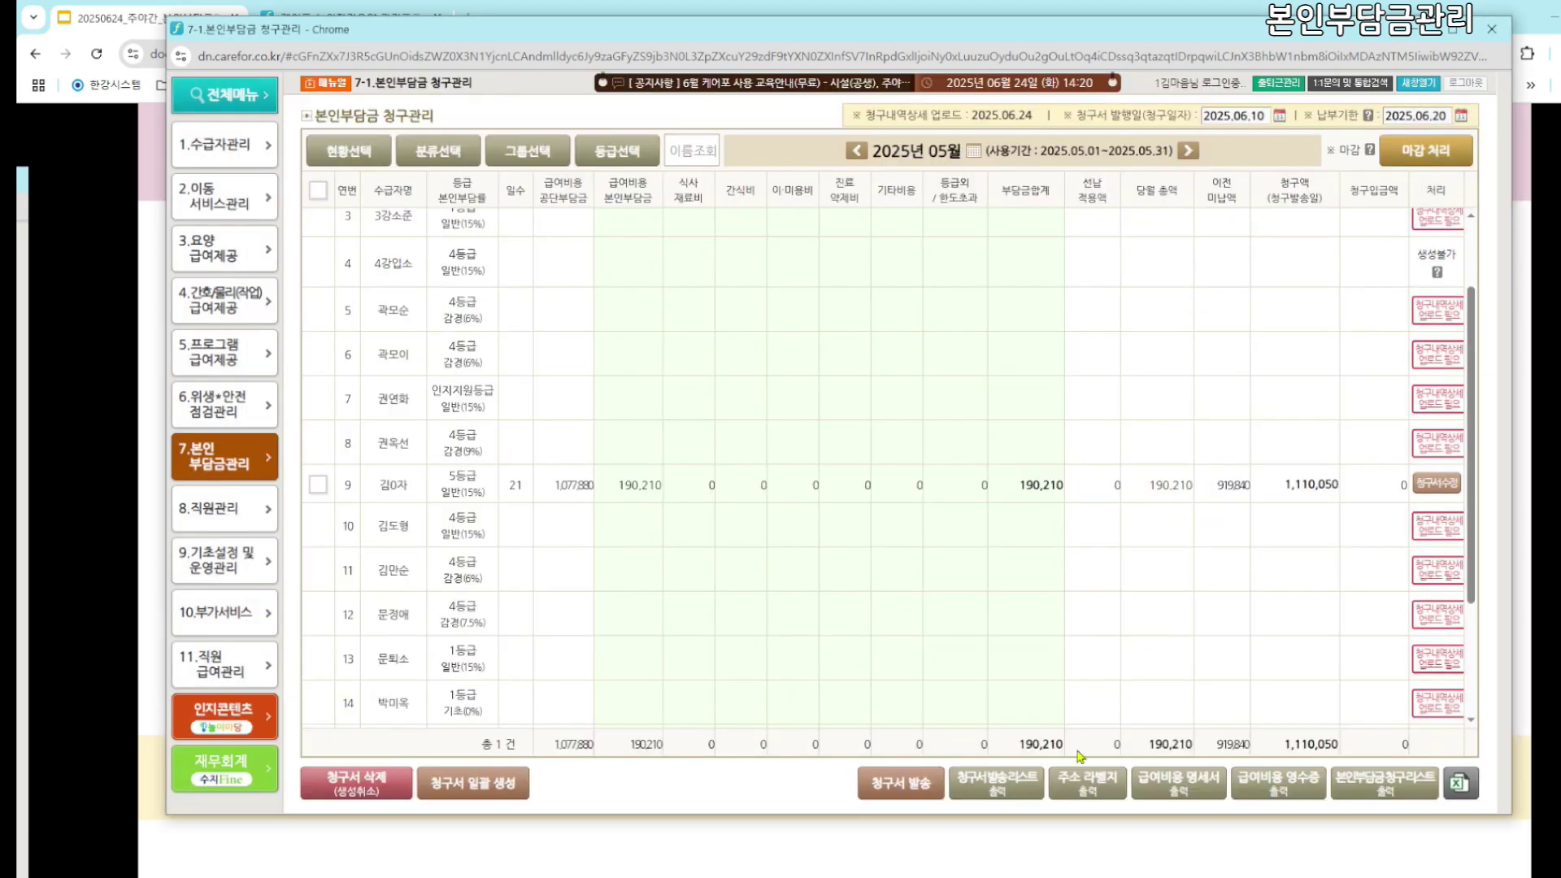
# Reopen the row 9 statement and add all 청구되지 않은 일정 of May 1, 2, 5, 6 and 7, 2025 to the bill
pyautogui.click(1438, 483)
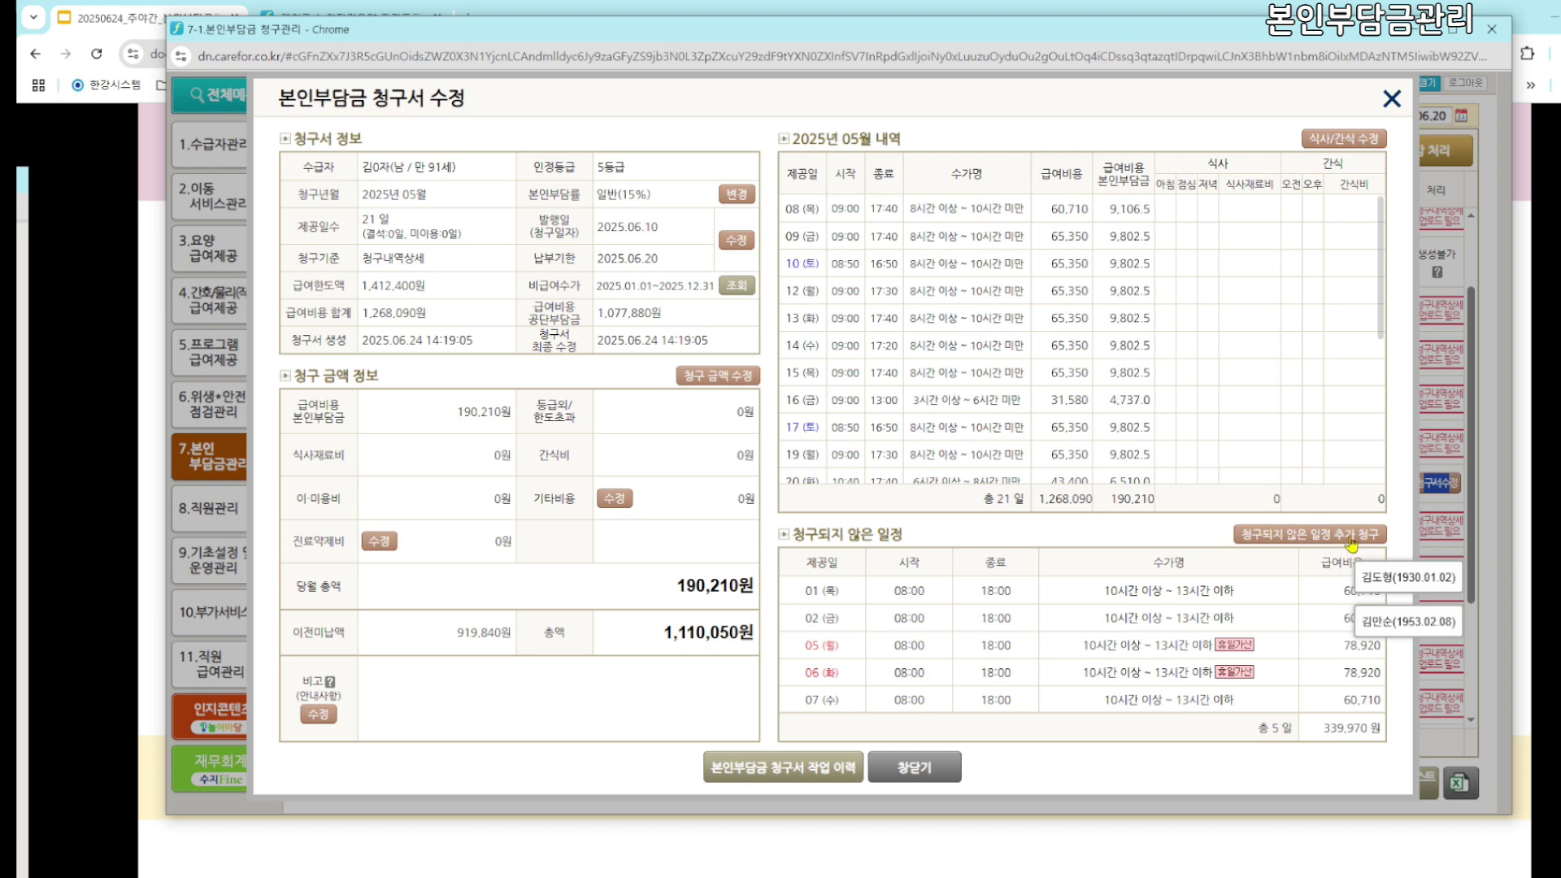
pyautogui.moveTo(1217, 37); pyautogui.dragTo(1235, 31)
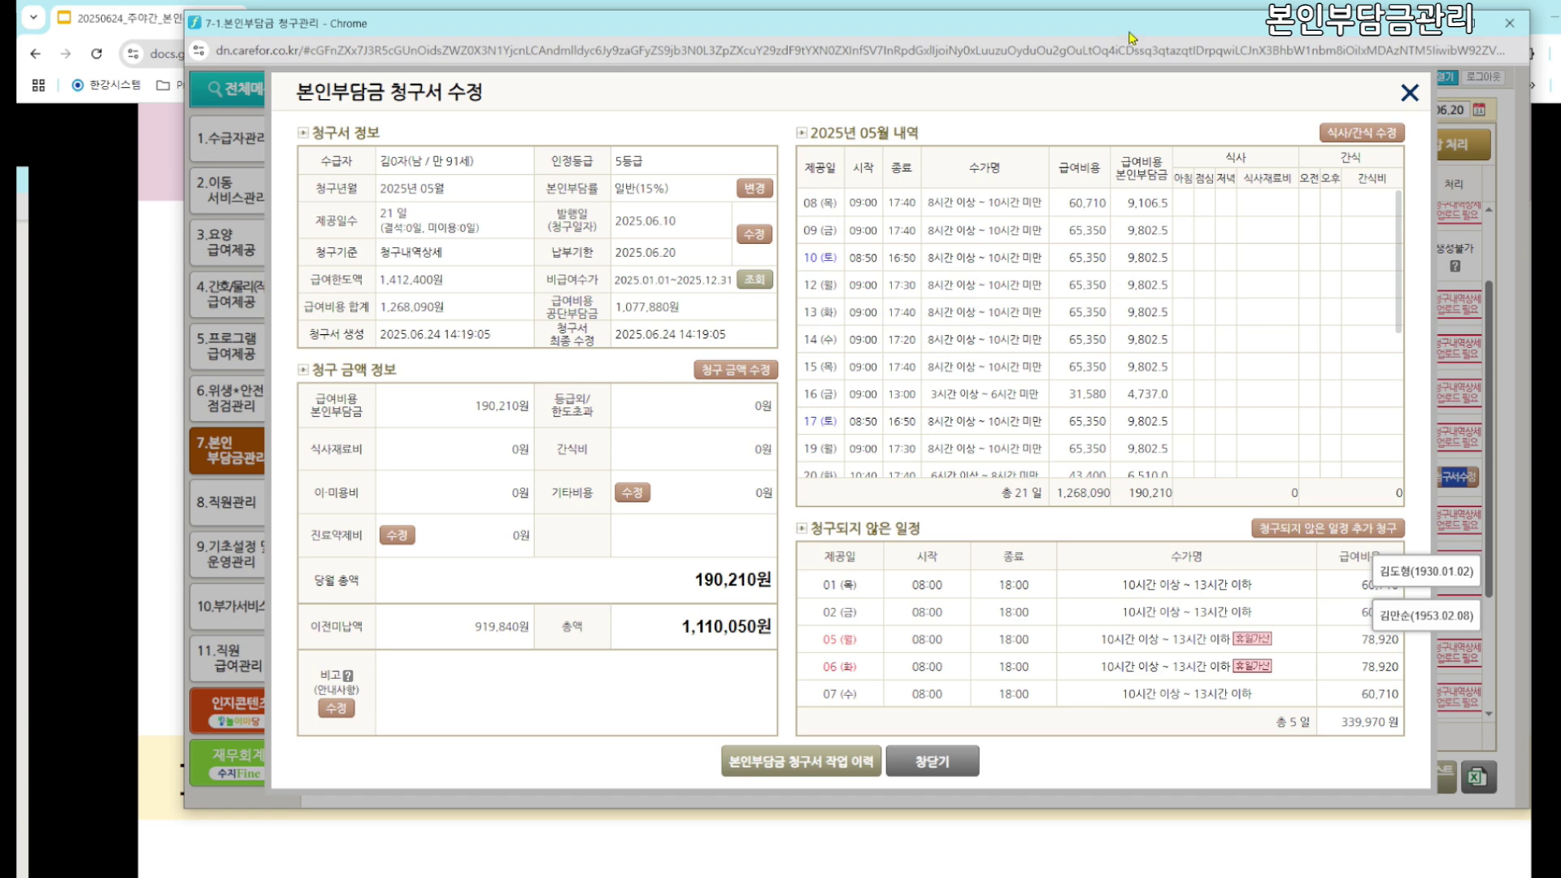
pyautogui.moveTo(1130, 30); pyautogui.dragTo(1140, 30)
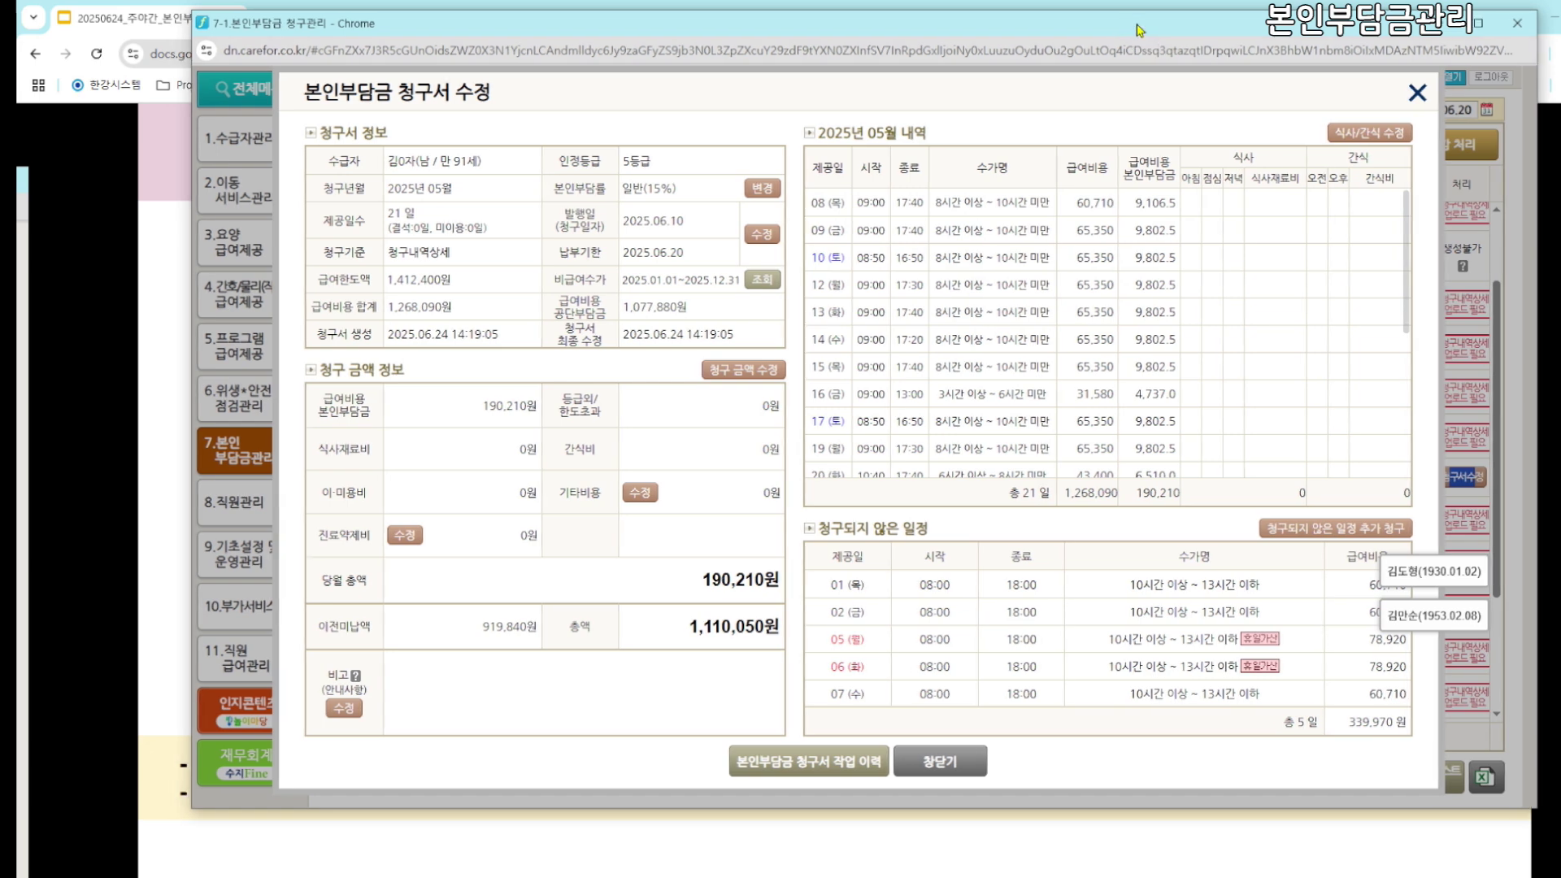
pyautogui.moveTo(1267, 538); pyautogui.dragTo(1396, 541)
pyautogui.click(1395, 542)
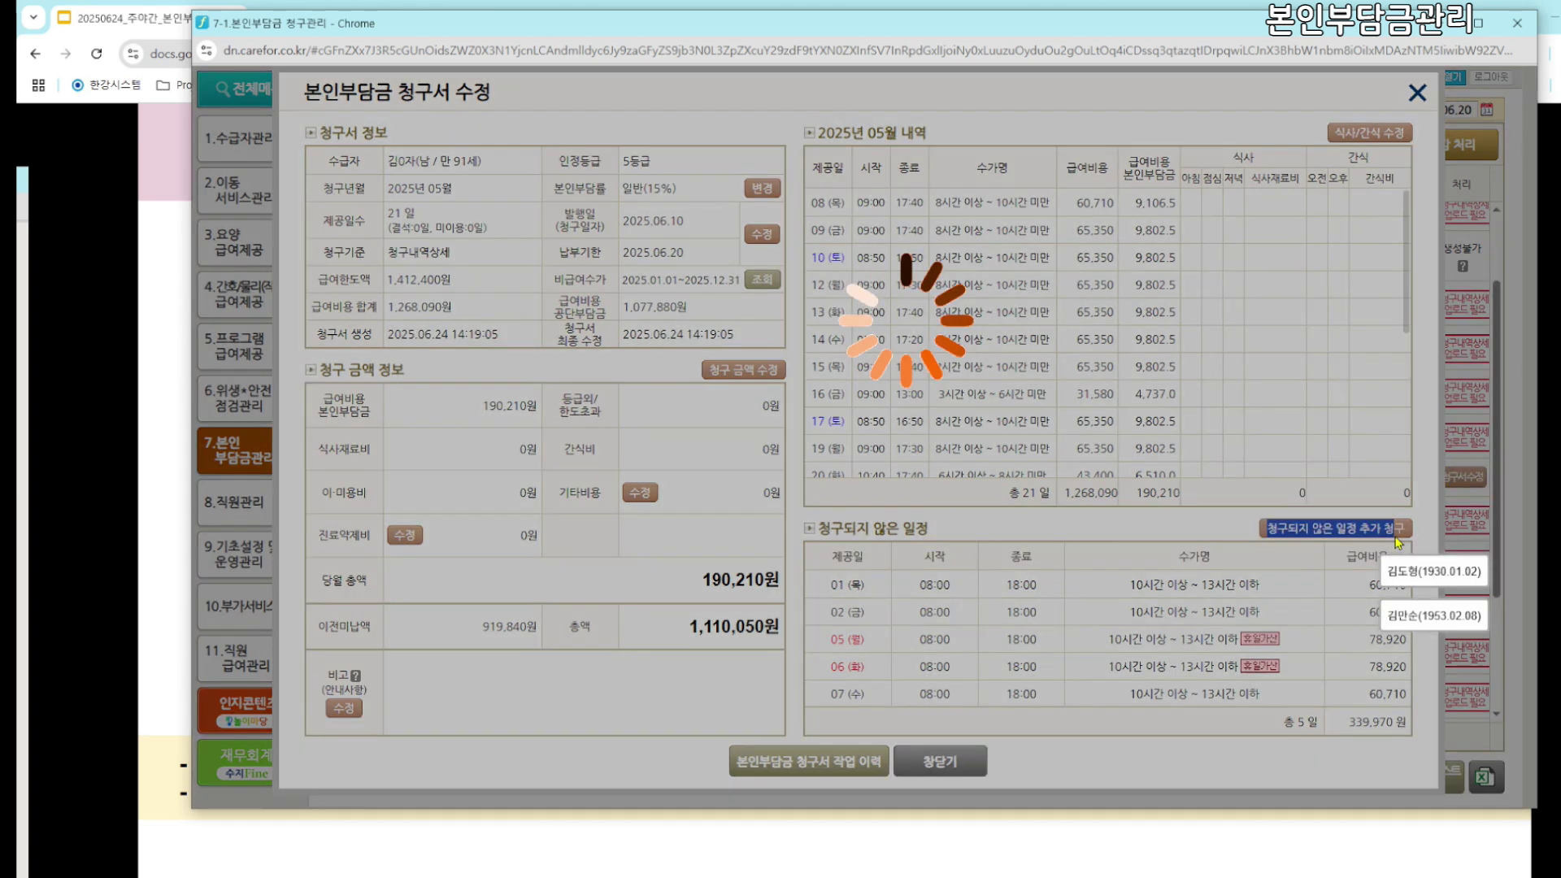
pyautogui.click(489, 301)
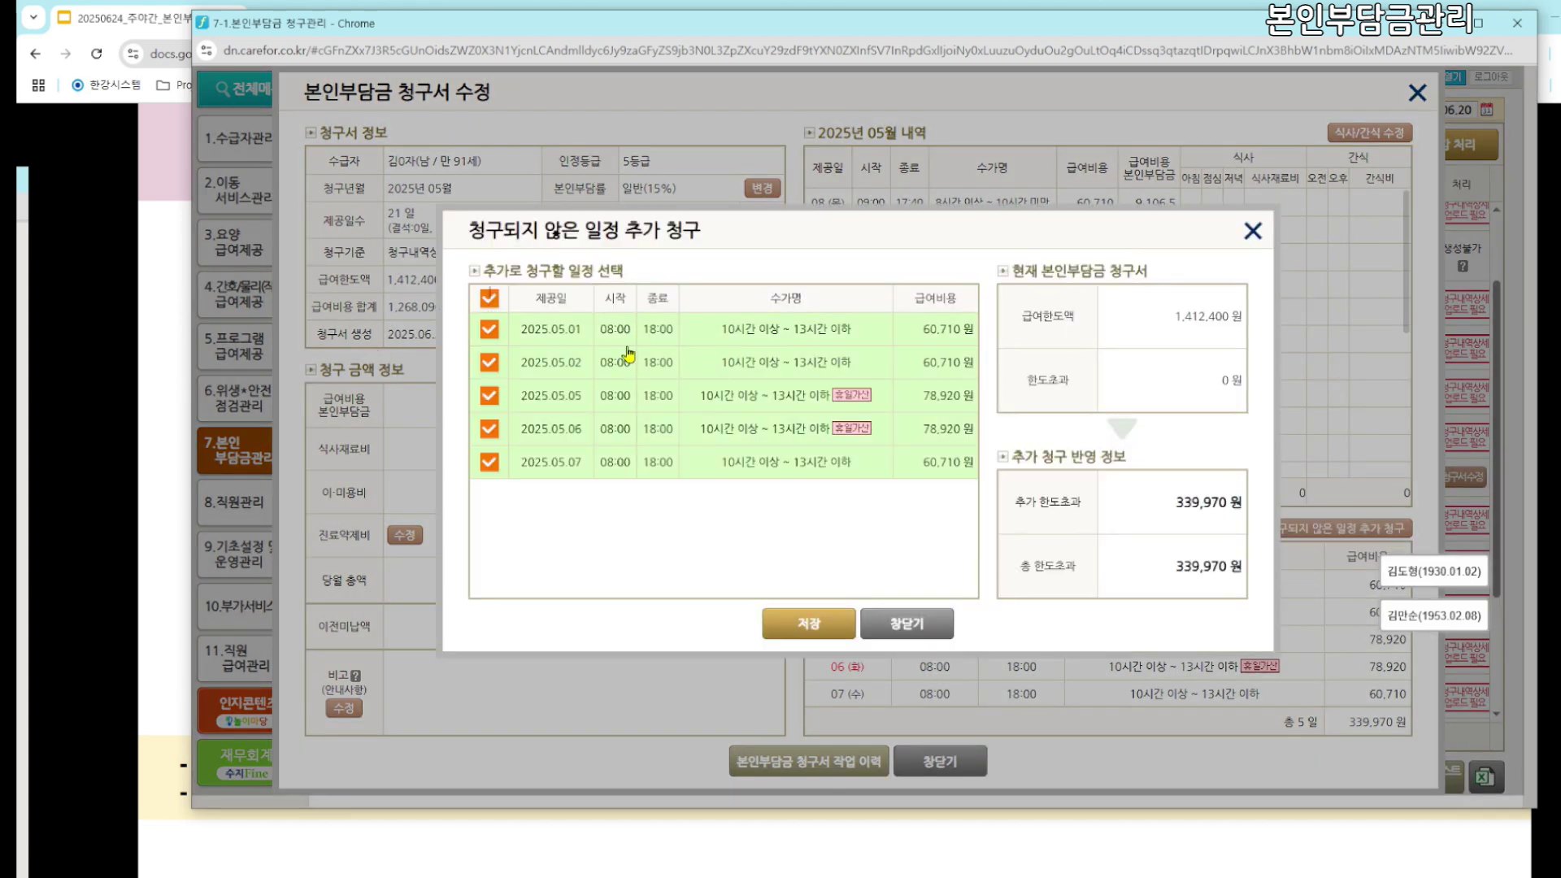
pyautogui.click(800, 631)
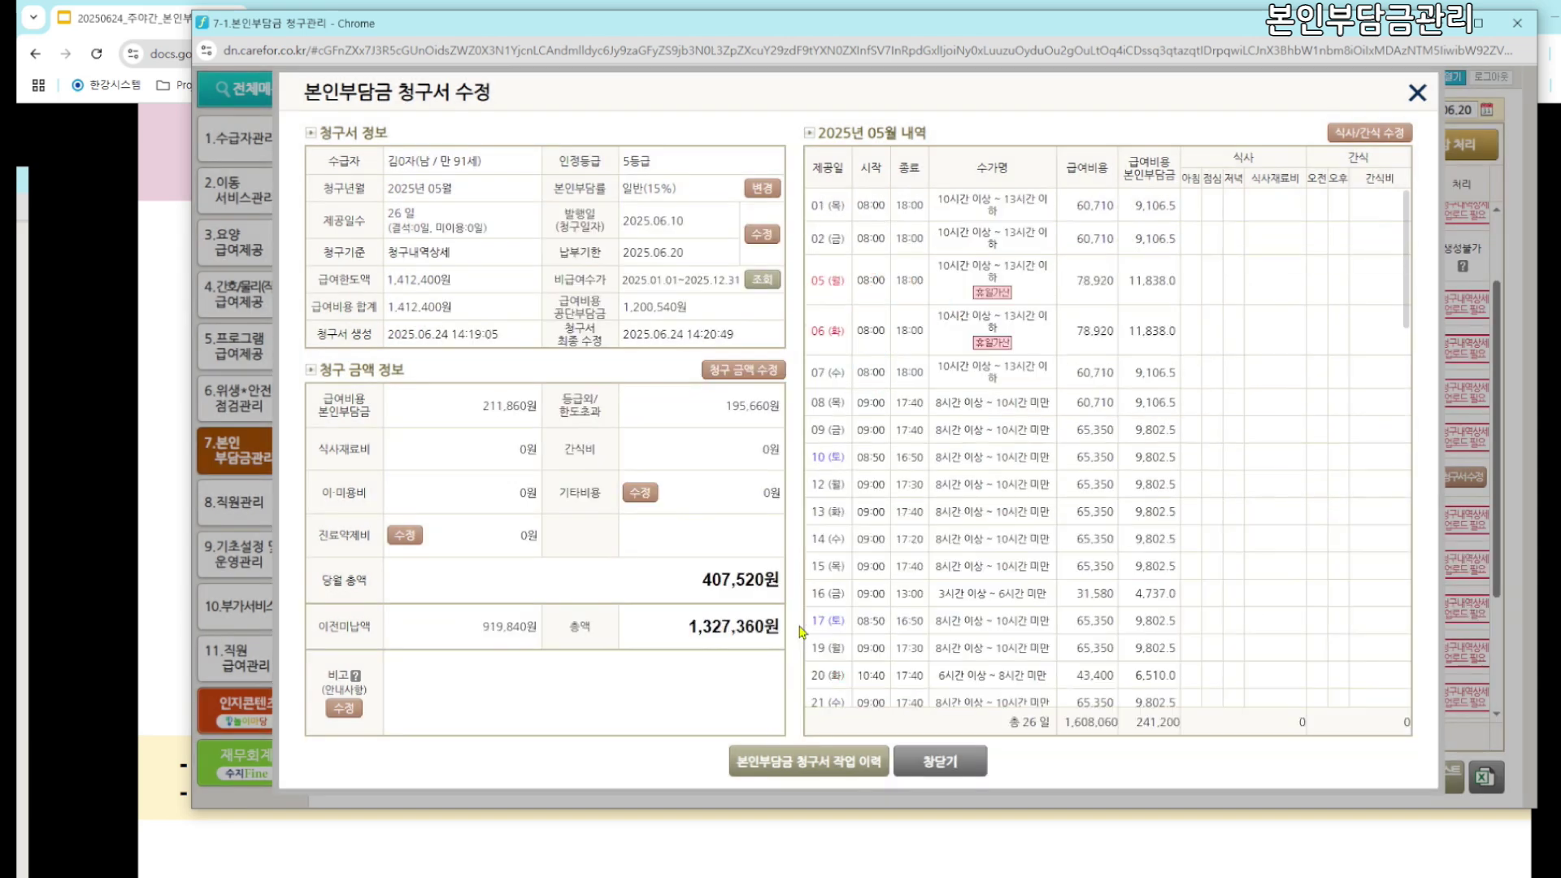
# Examine the updated statement's daily 급여비용 본인부담금 against the 등급외/한도초과 amount
pyautogui.scroll(-3, 1109, 605)
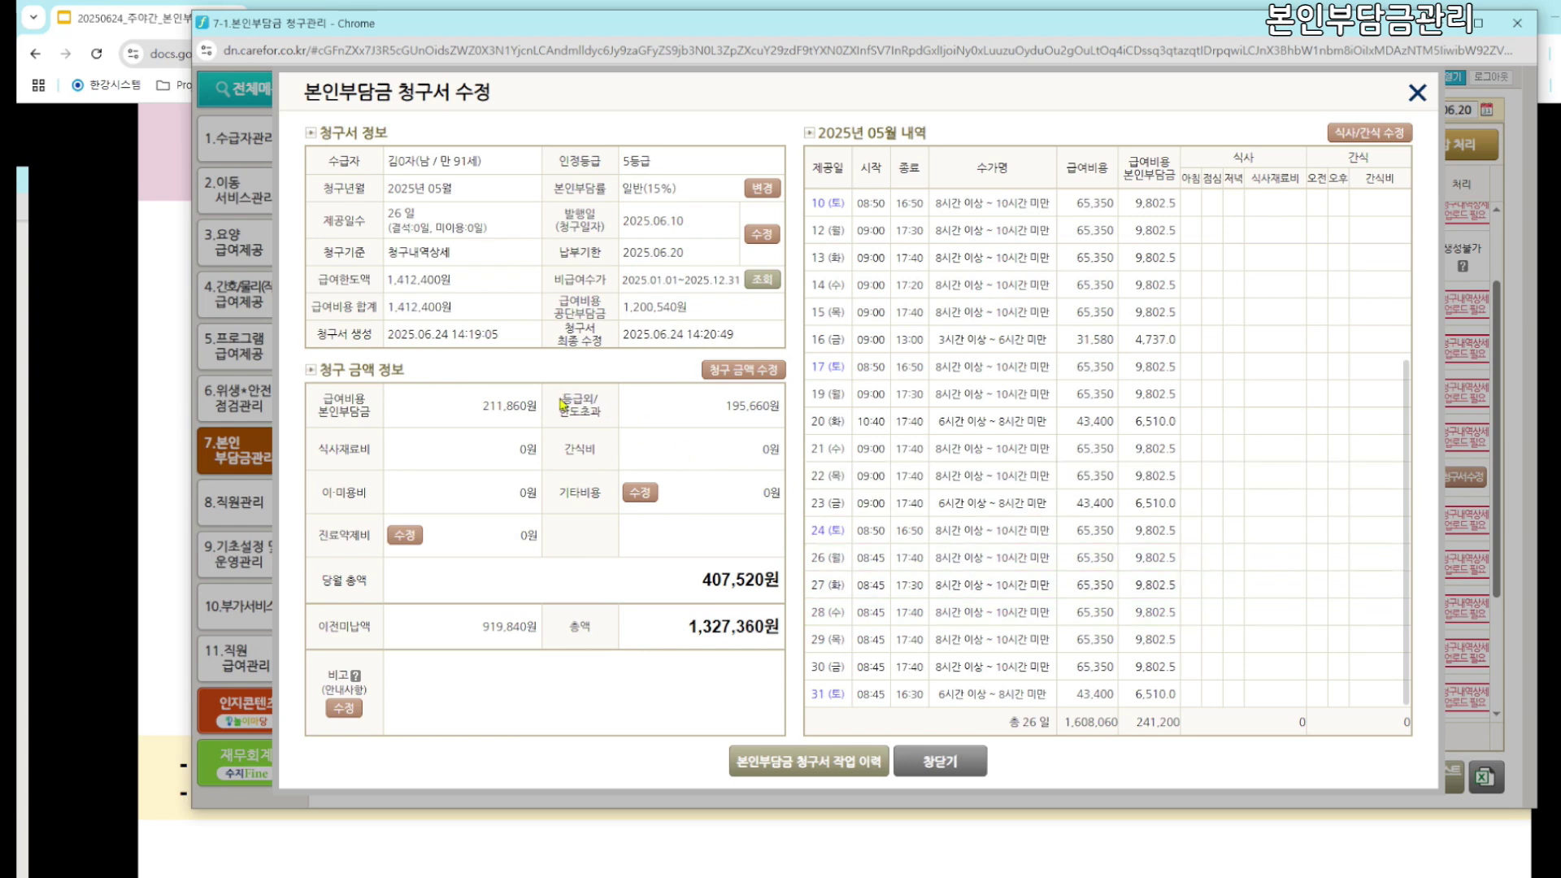
pyautogui.moveTo(563, 395); pyautogui.dragTo(615, 425)
pyautogui.moveTo(1127, 156); pyautogui.dragTo(1175, 190)
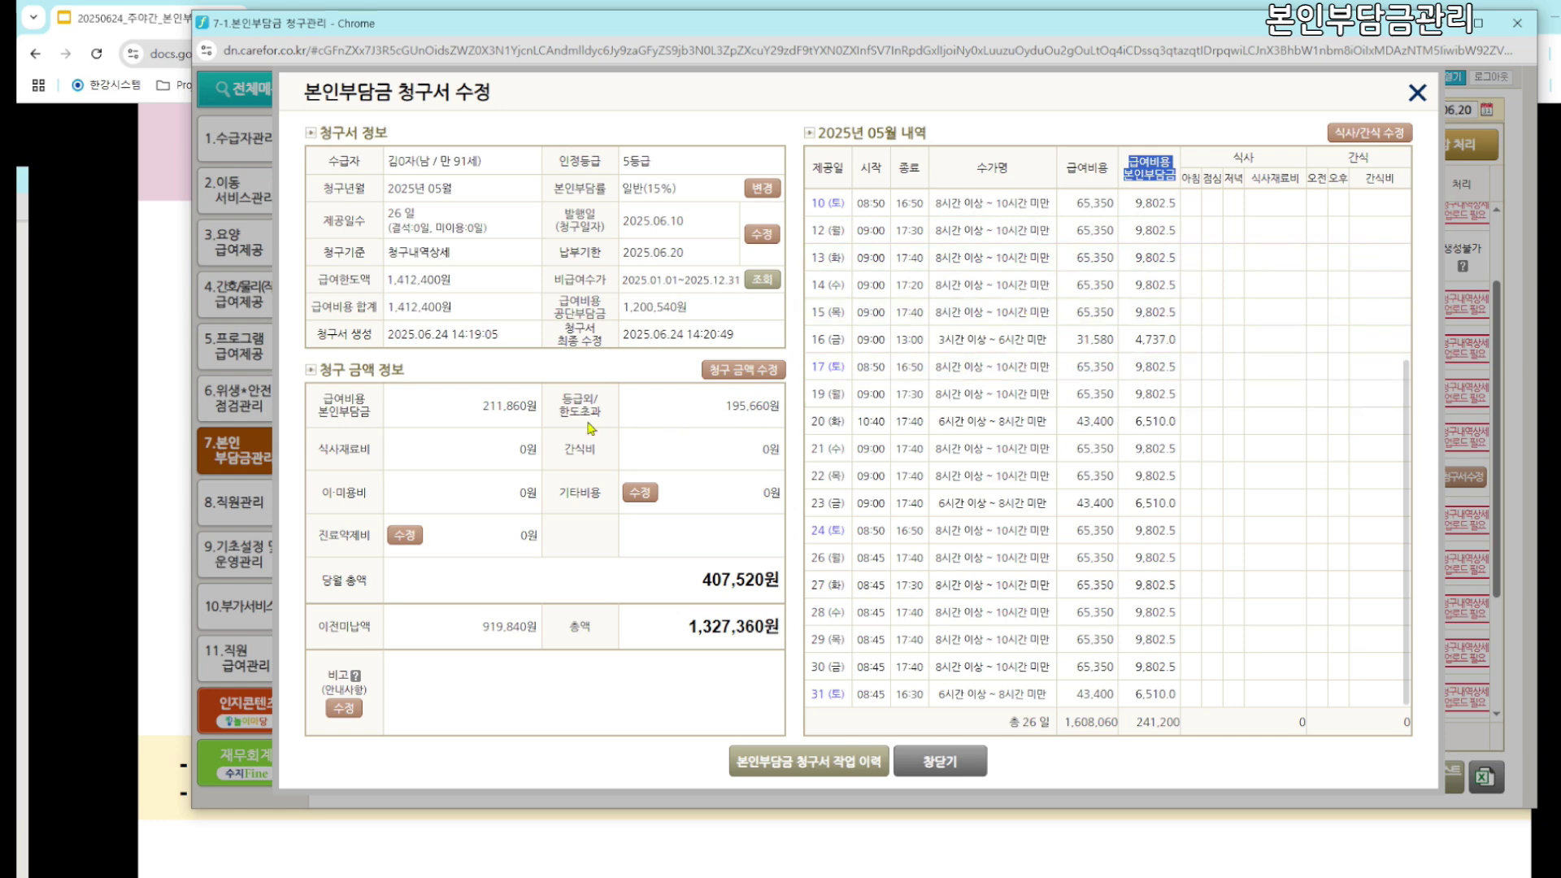
pyautogui.moveTo(564, 408); pyautogui.dragTo(771, 411)
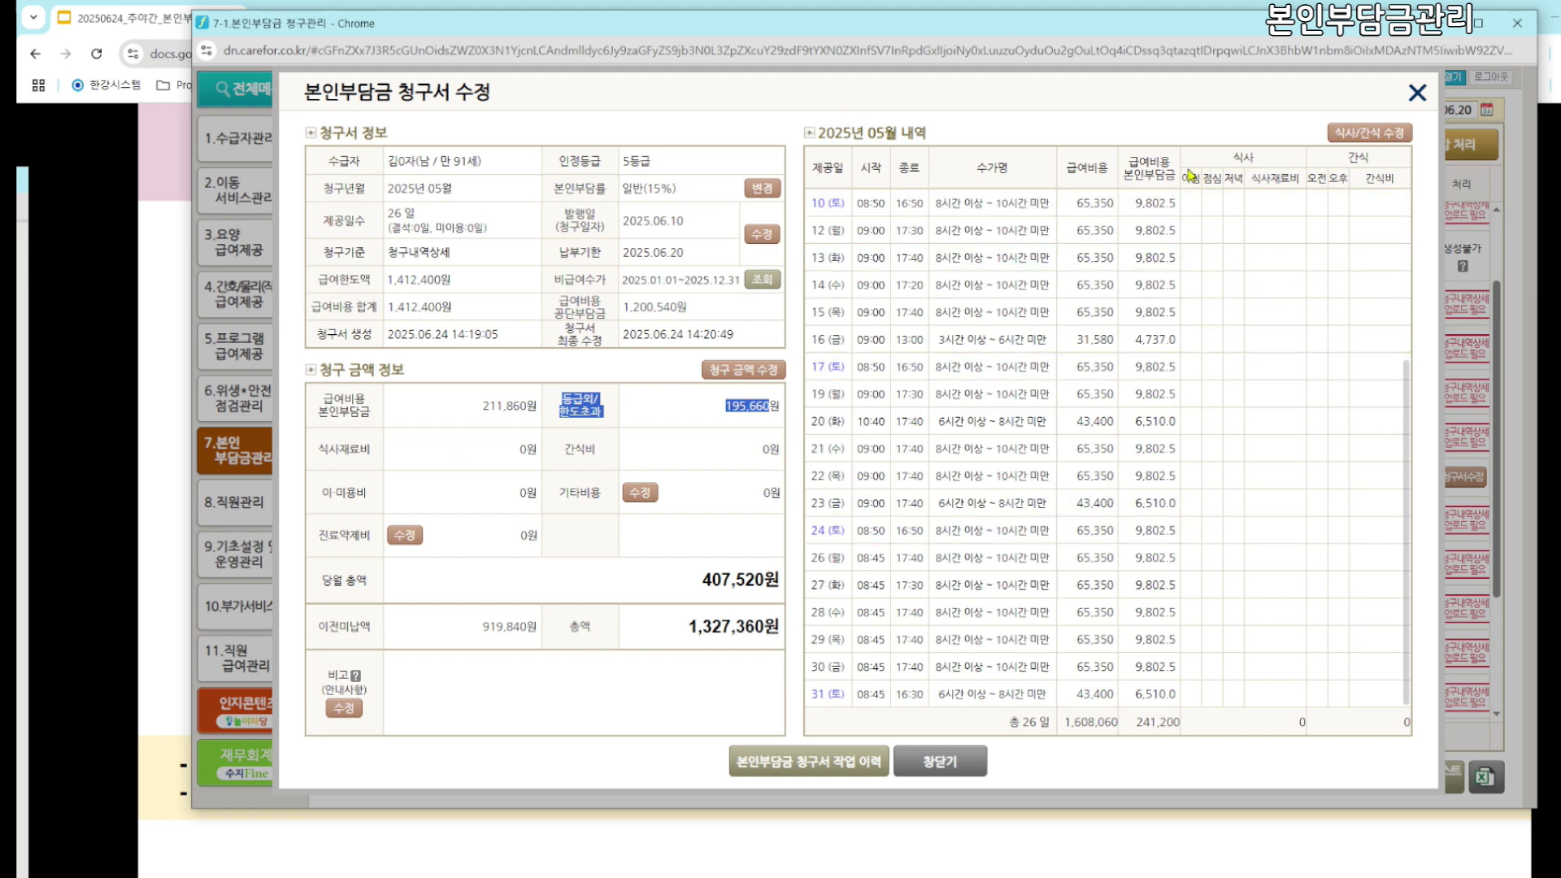
pyautogui.moveTo(1134, 162); pyautogui.dragTo(1176, 177)
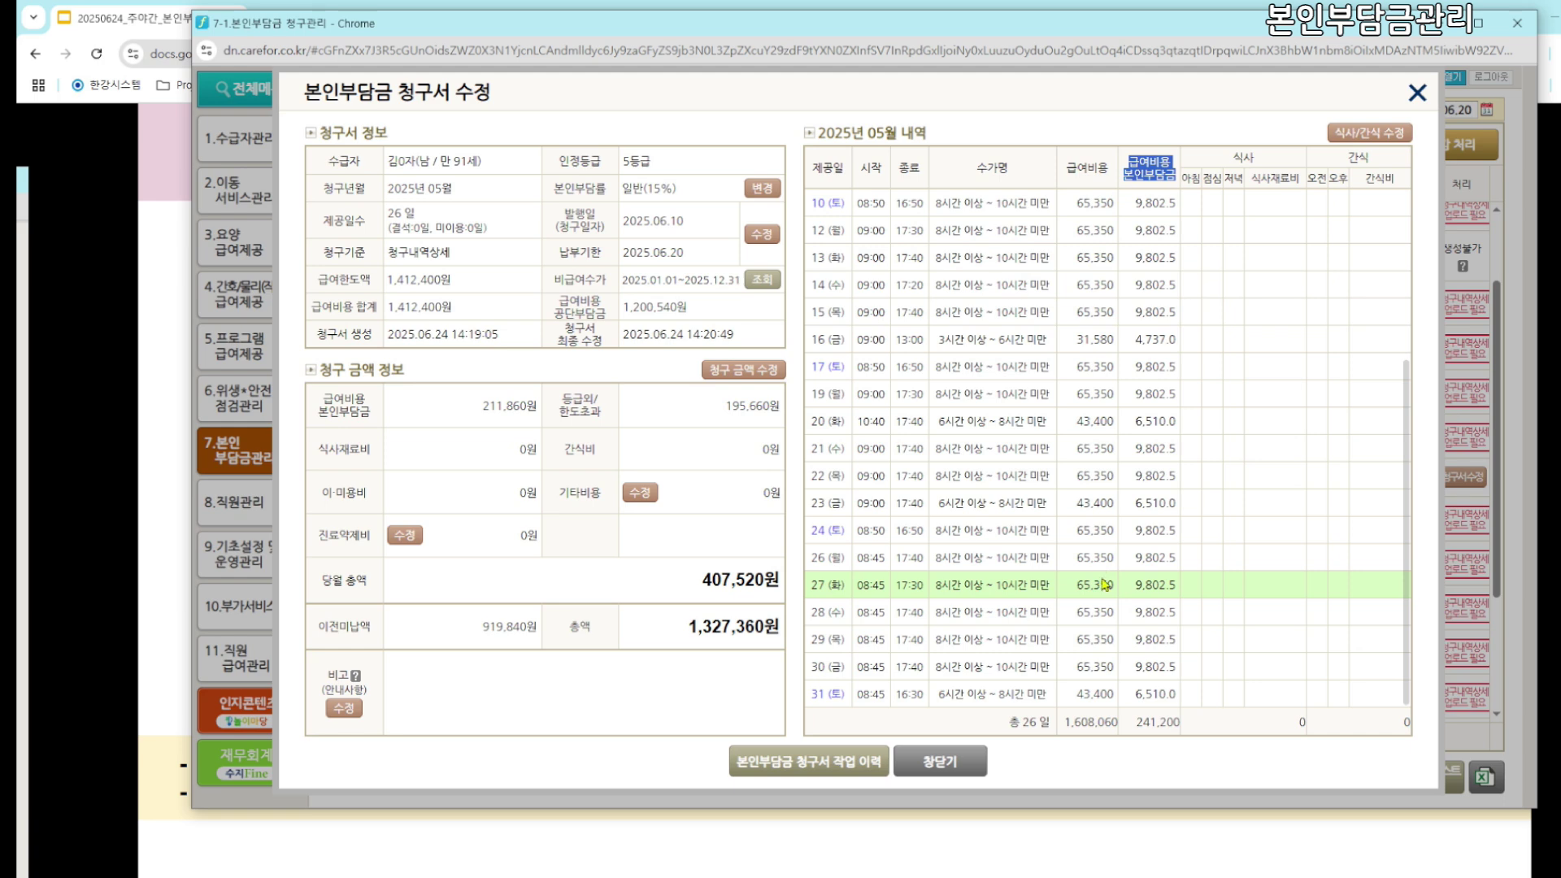
# Close the statement, then delete the row 9 recipient's May 2025 billing statement and dismiss the deletion status window
pyautogui.click(950, 772)
pyautogui.click(343, 479)
pyautogui.click(382, 777)
pyautogui.click(947, 187)
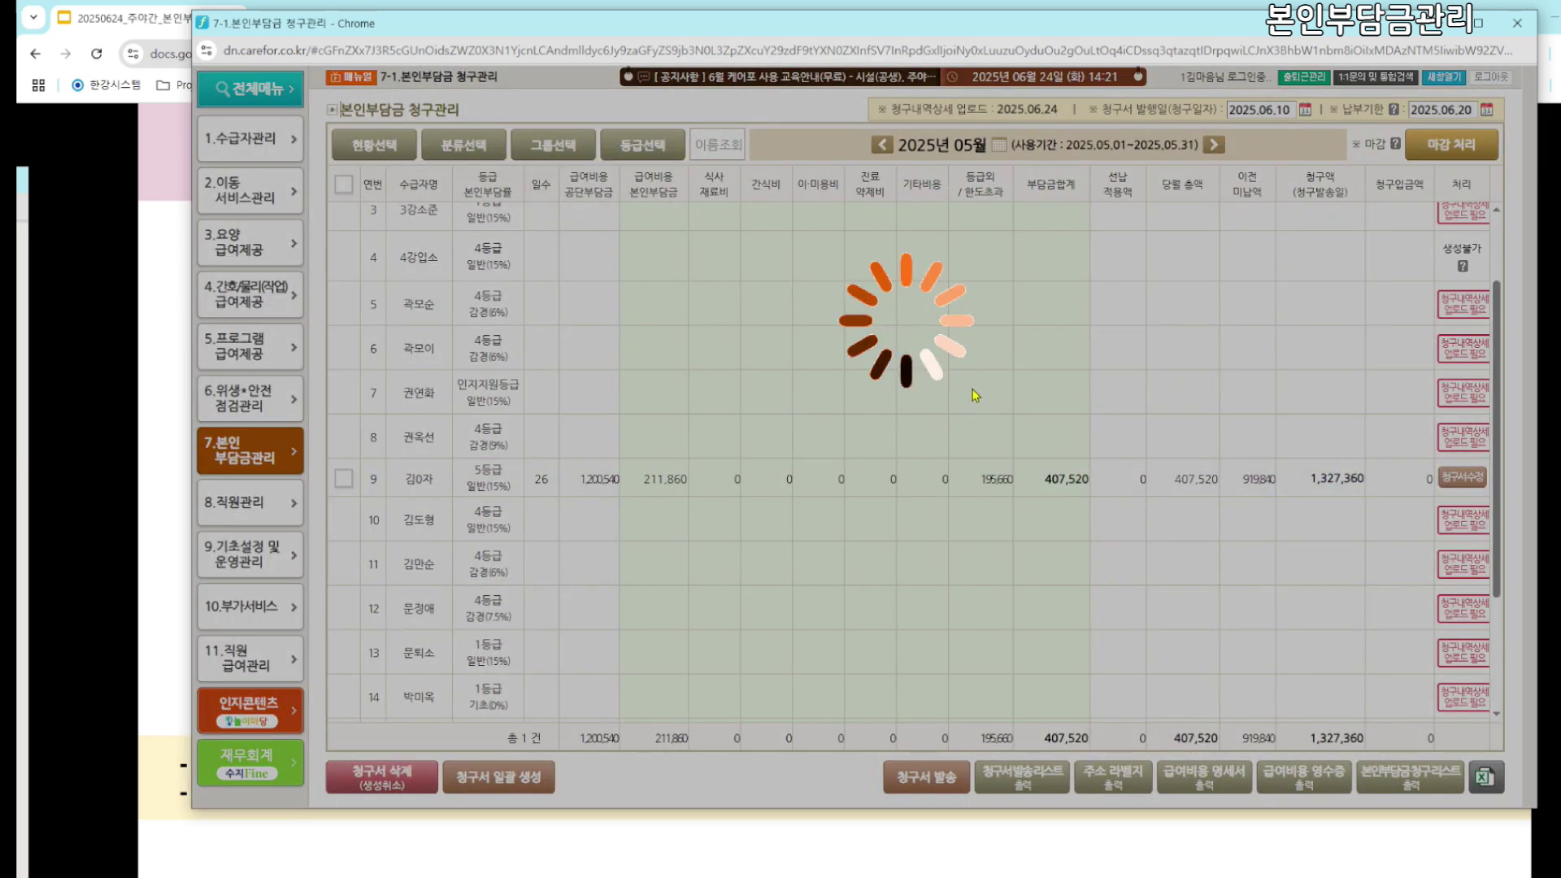
pyautogui.click(874, 600)
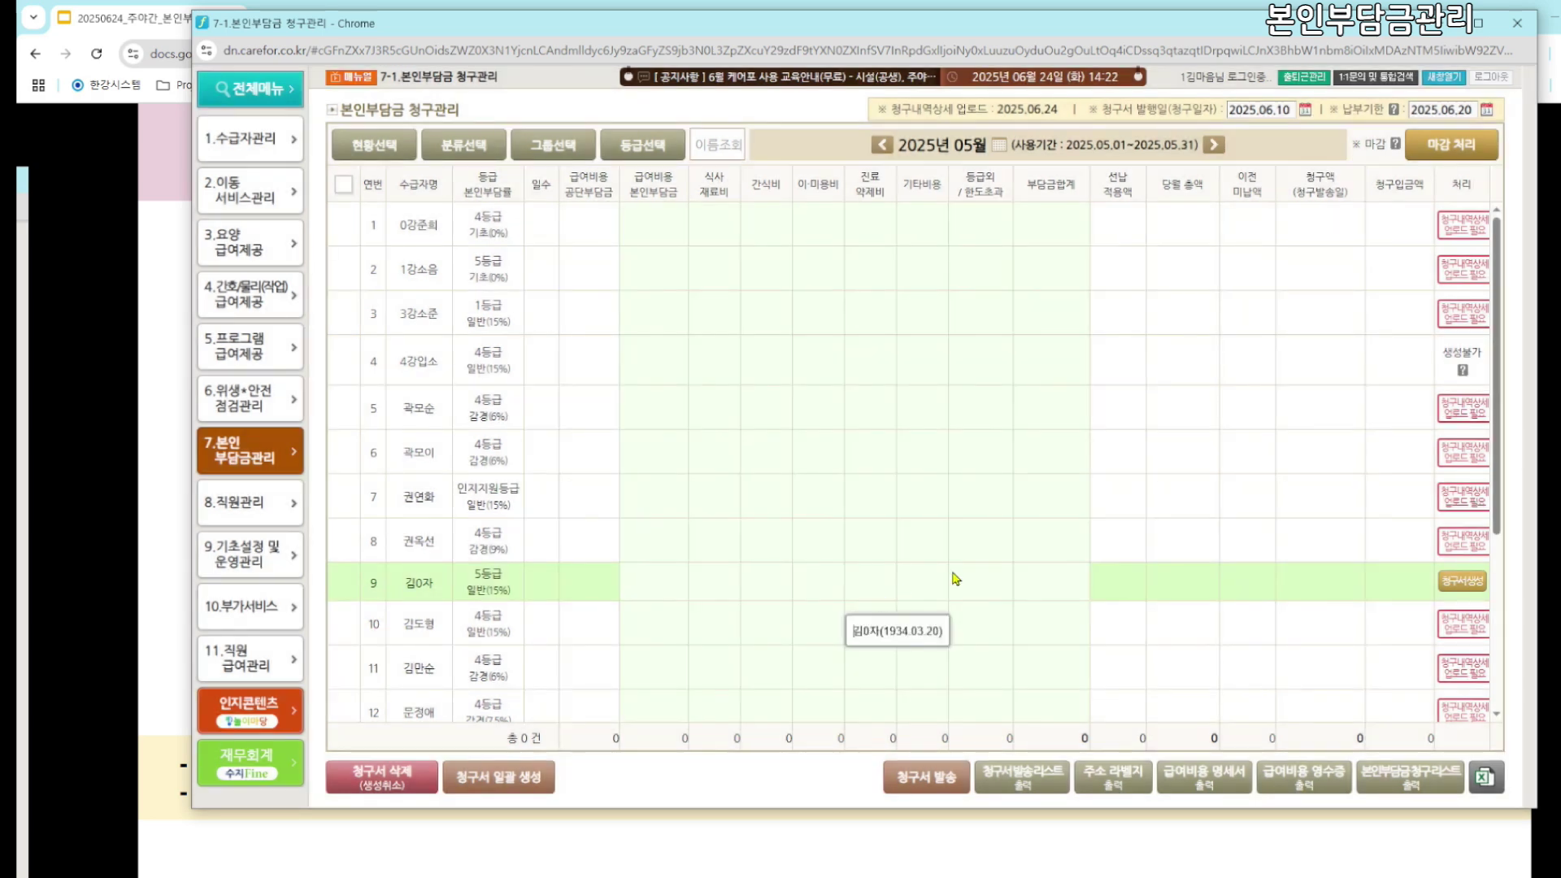
# Generate the row 9 May 2025 statement again and add all its unbilled schedules of May 1, 2, 5, 6 and 7 to the bill
pyautogui.doubleClick(1463, 582)
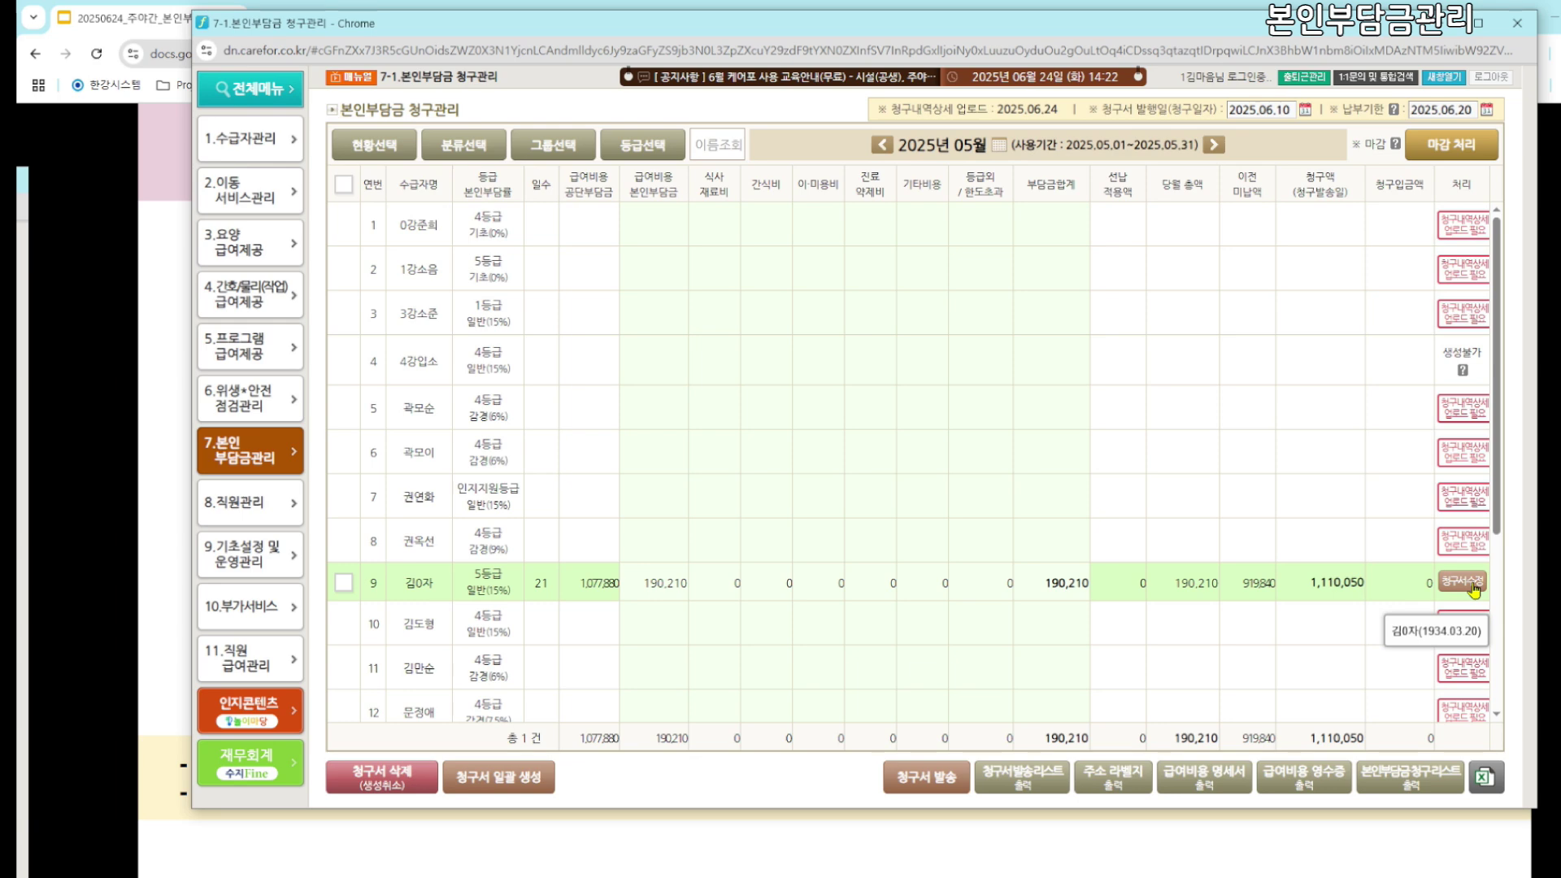
pyautogui.click(1473, 587)
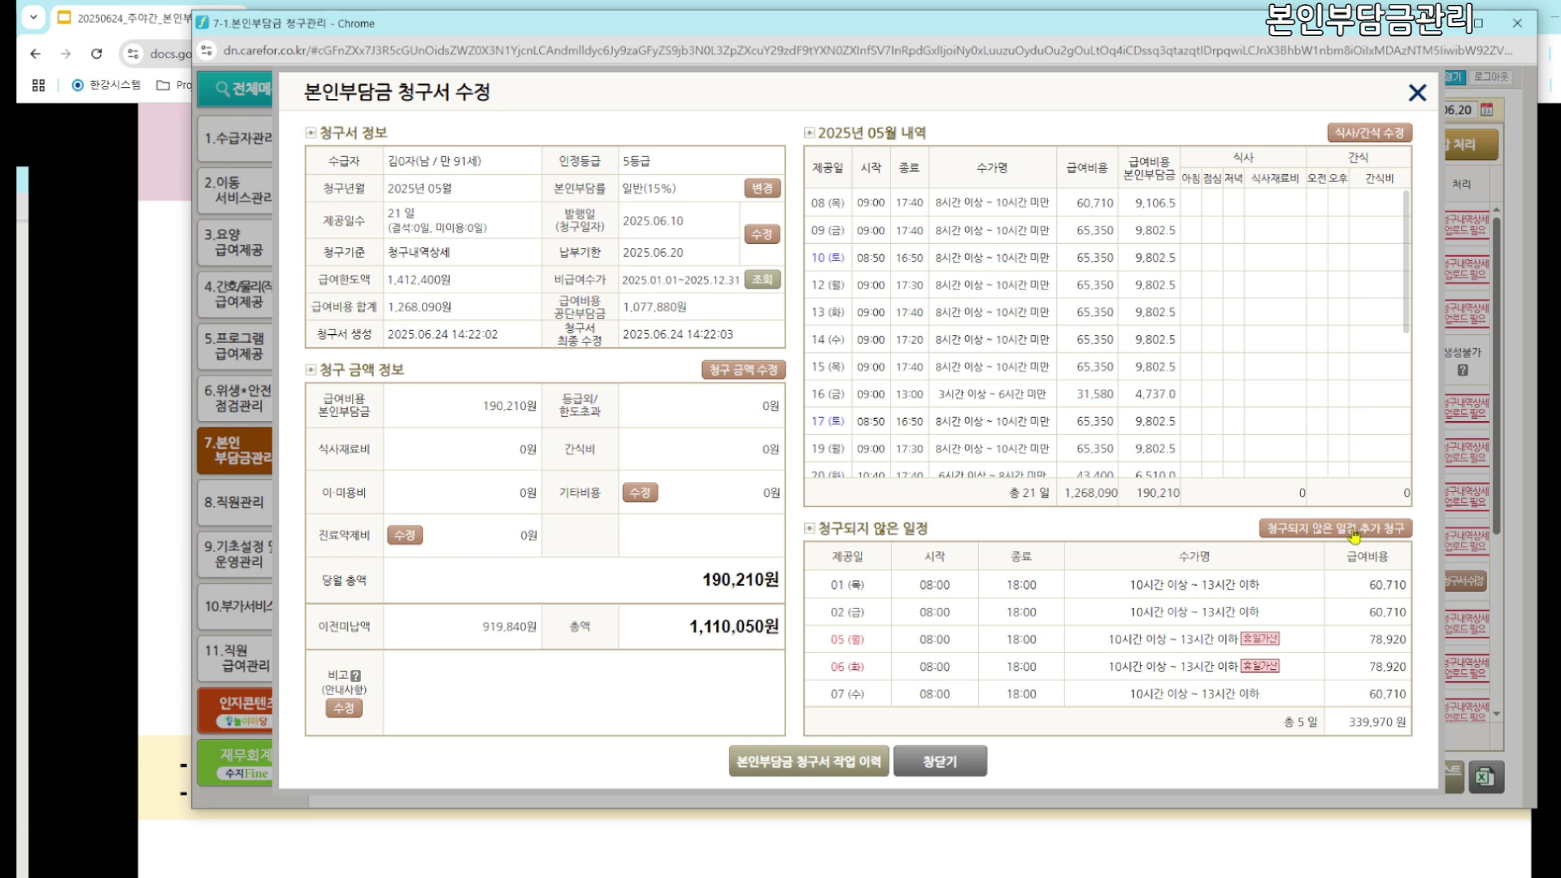
pyautogui.click(1293, 537)
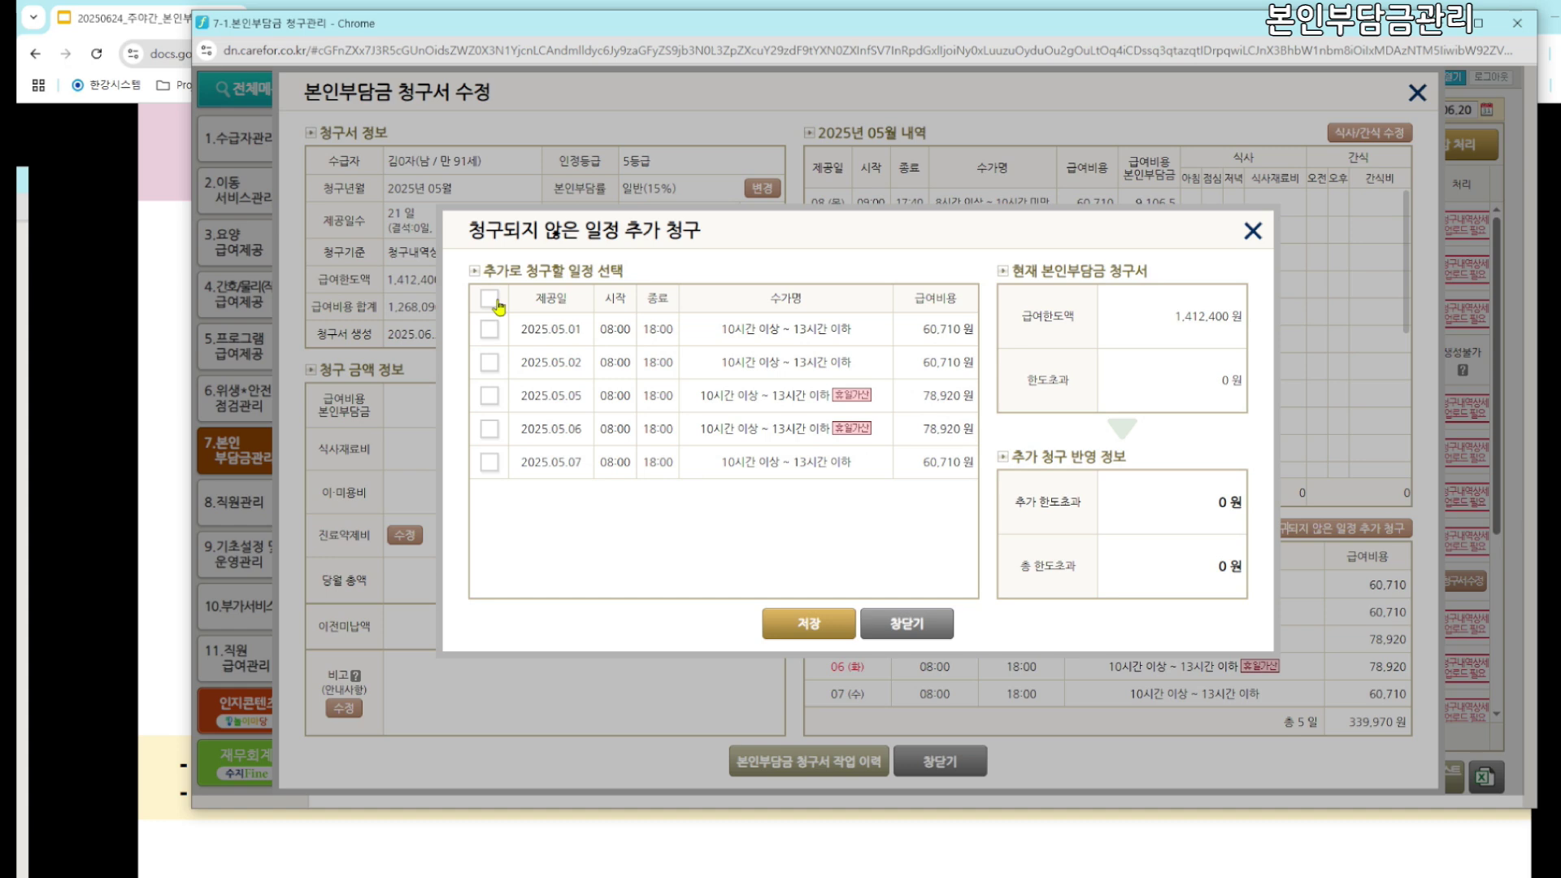
pyautogui.click(497, 302)
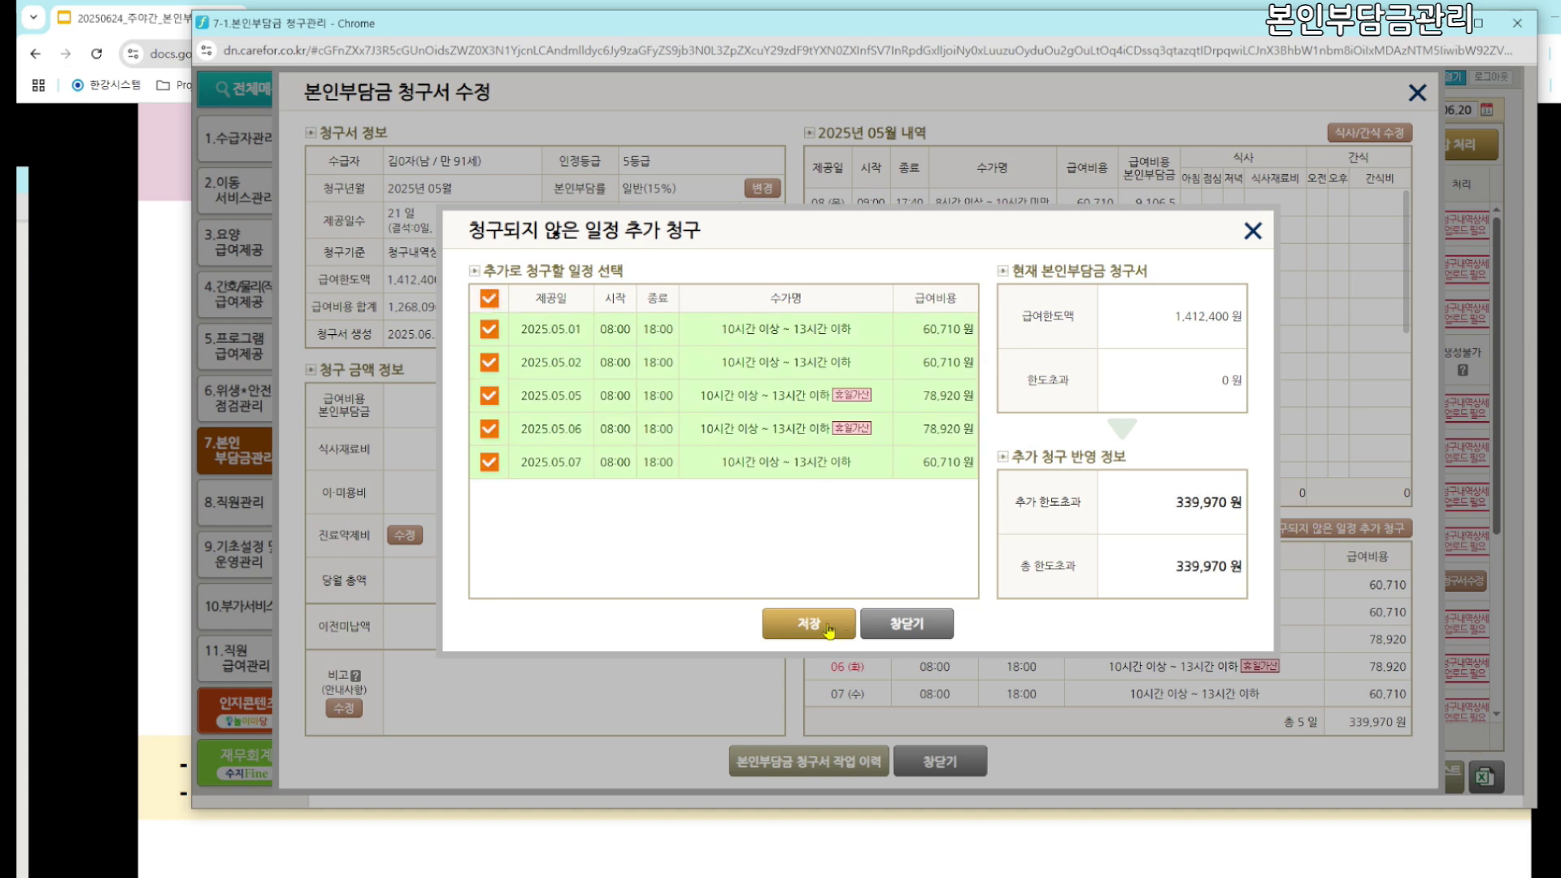
pyautogui.click(828, 630)
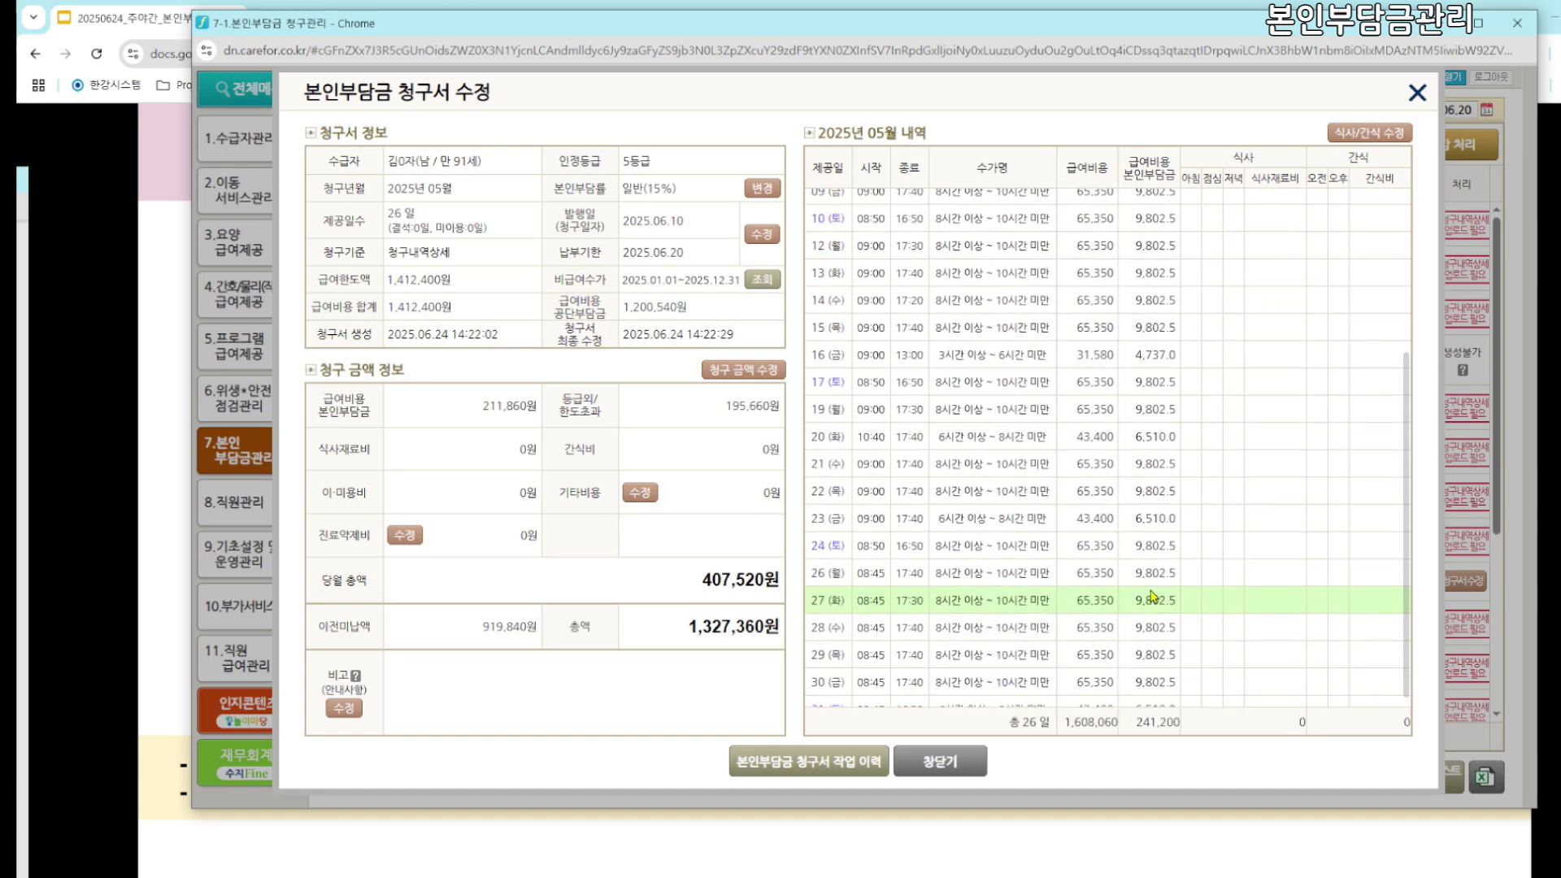
pyautogui.moveTo(810, 205); pyautogui.dragTo(1170, 332)
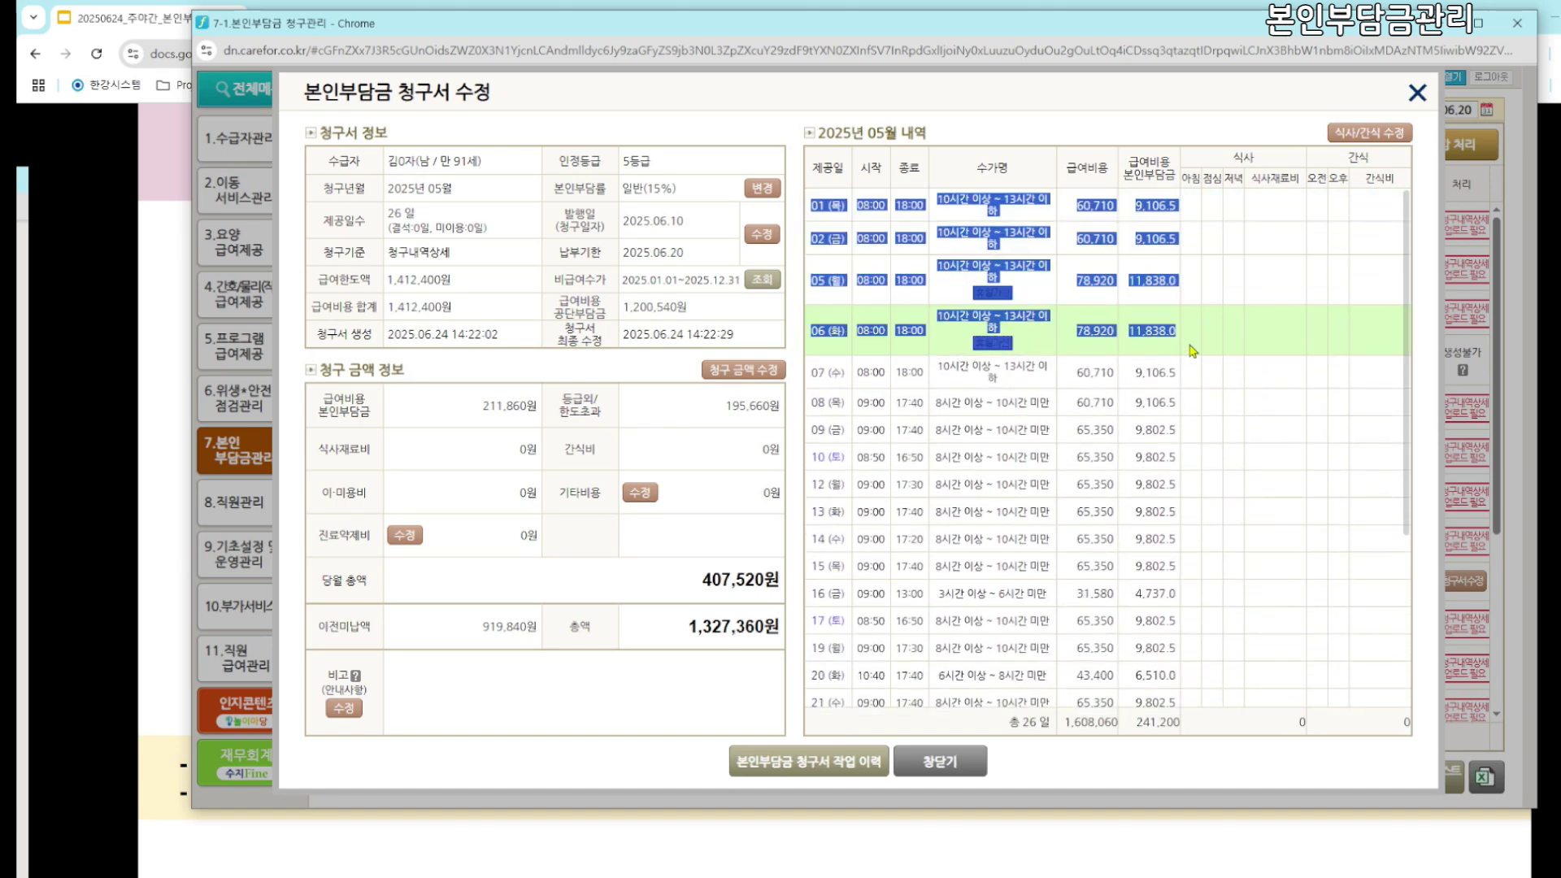
# Check the 등급외/한도초과 amount on the row 9 statement, then close the statement
pyautogui.moveTo(560, 391); pyautogui.dragTo(782, 424)
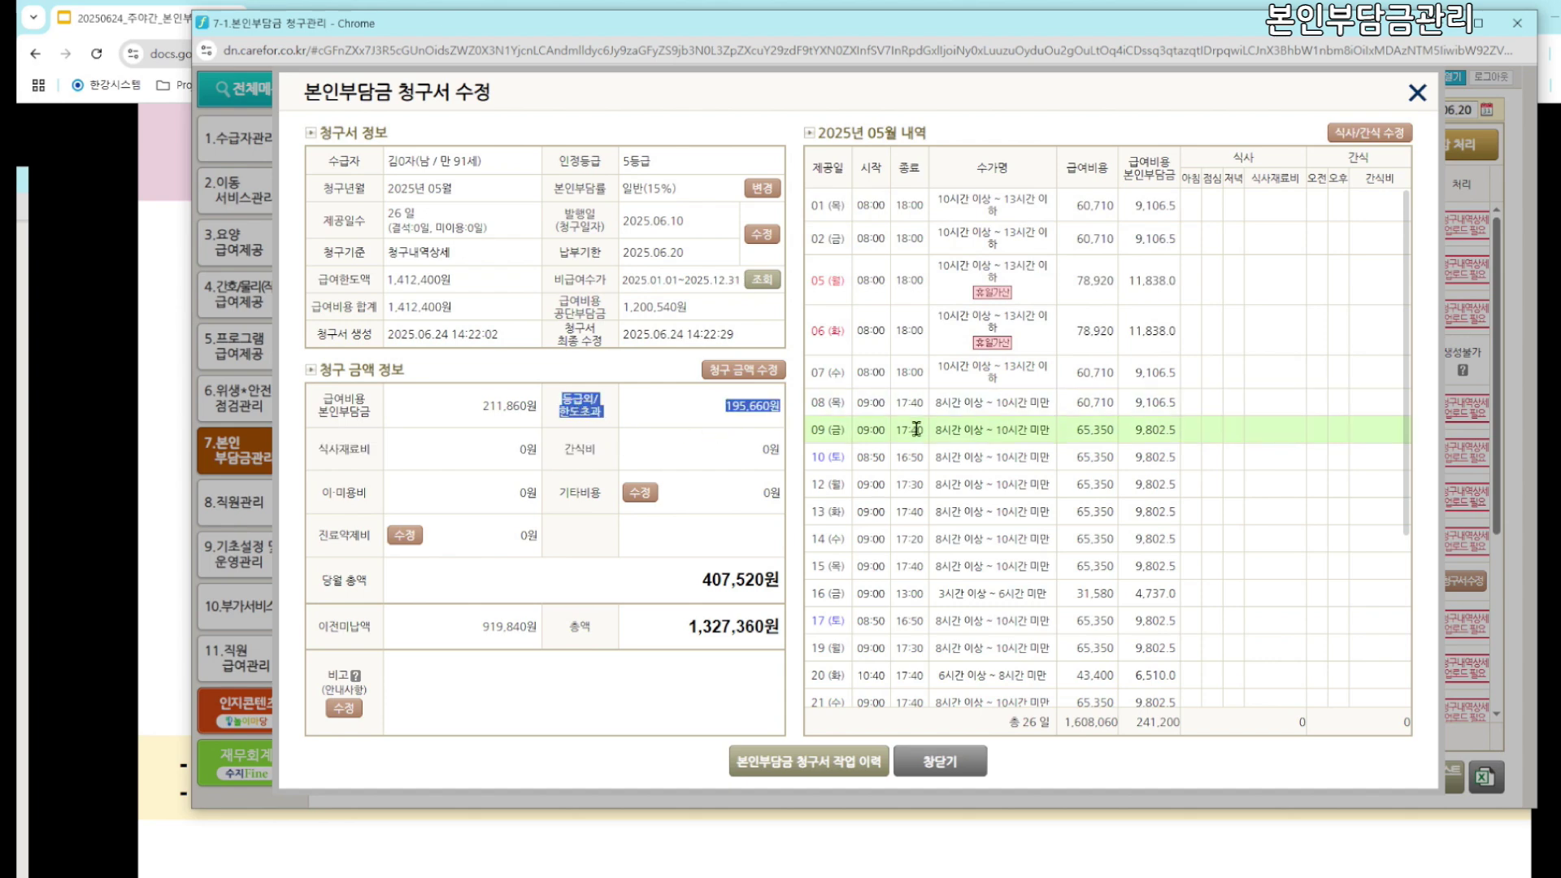
pyautogui.click(935, 761)
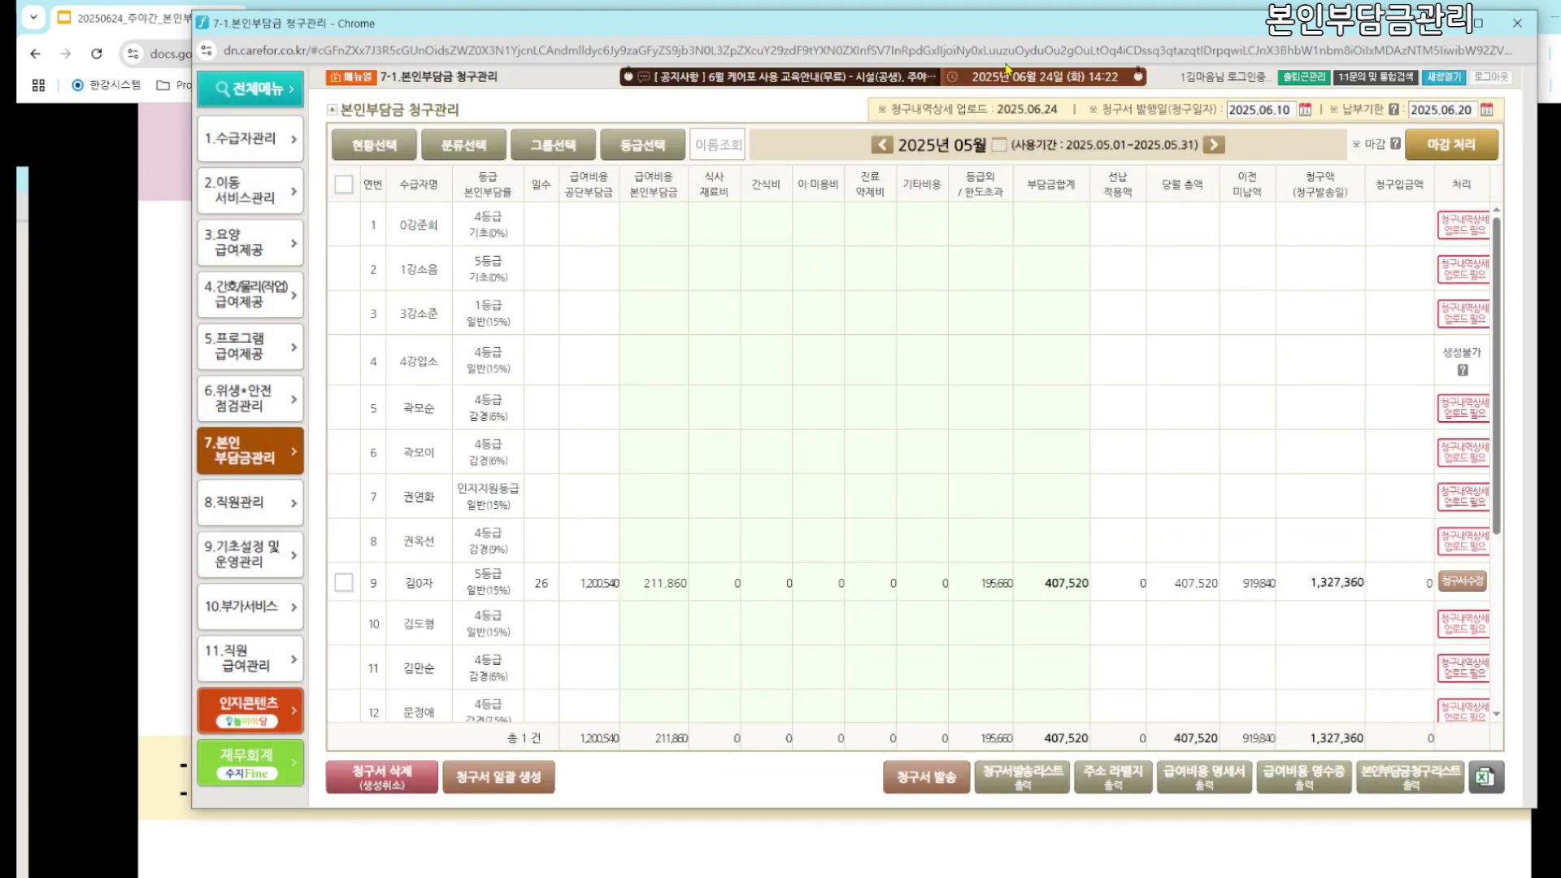
# Switch to the presentation and go through the slides on 공단청구내역 외 청구 (등급외/한도초과)
pyautogui.click(1439, 22)
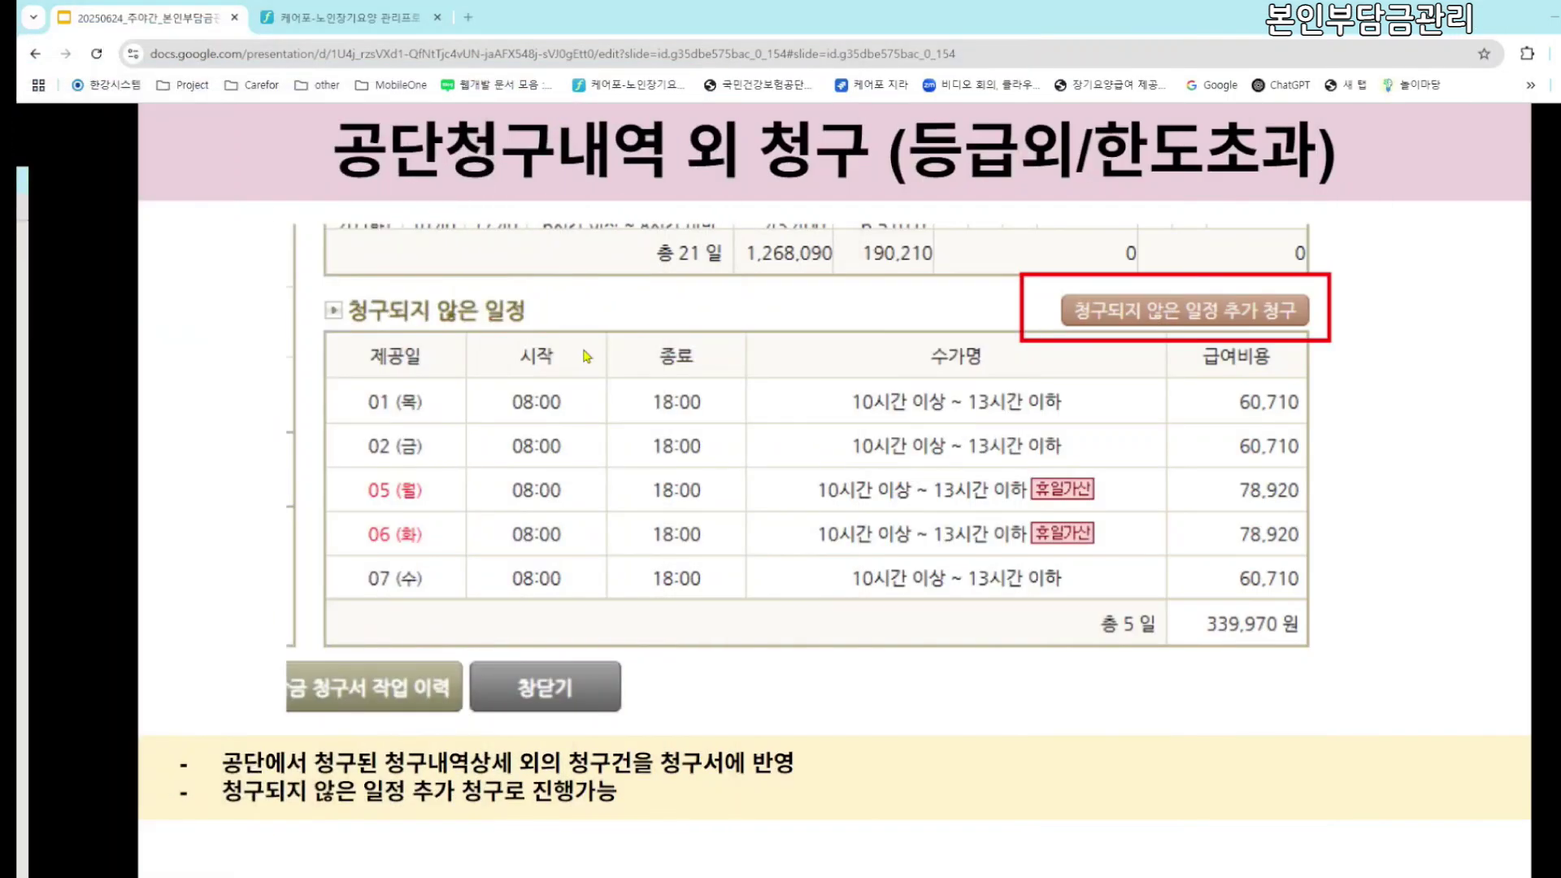
pyautogui.click(1020, 482)
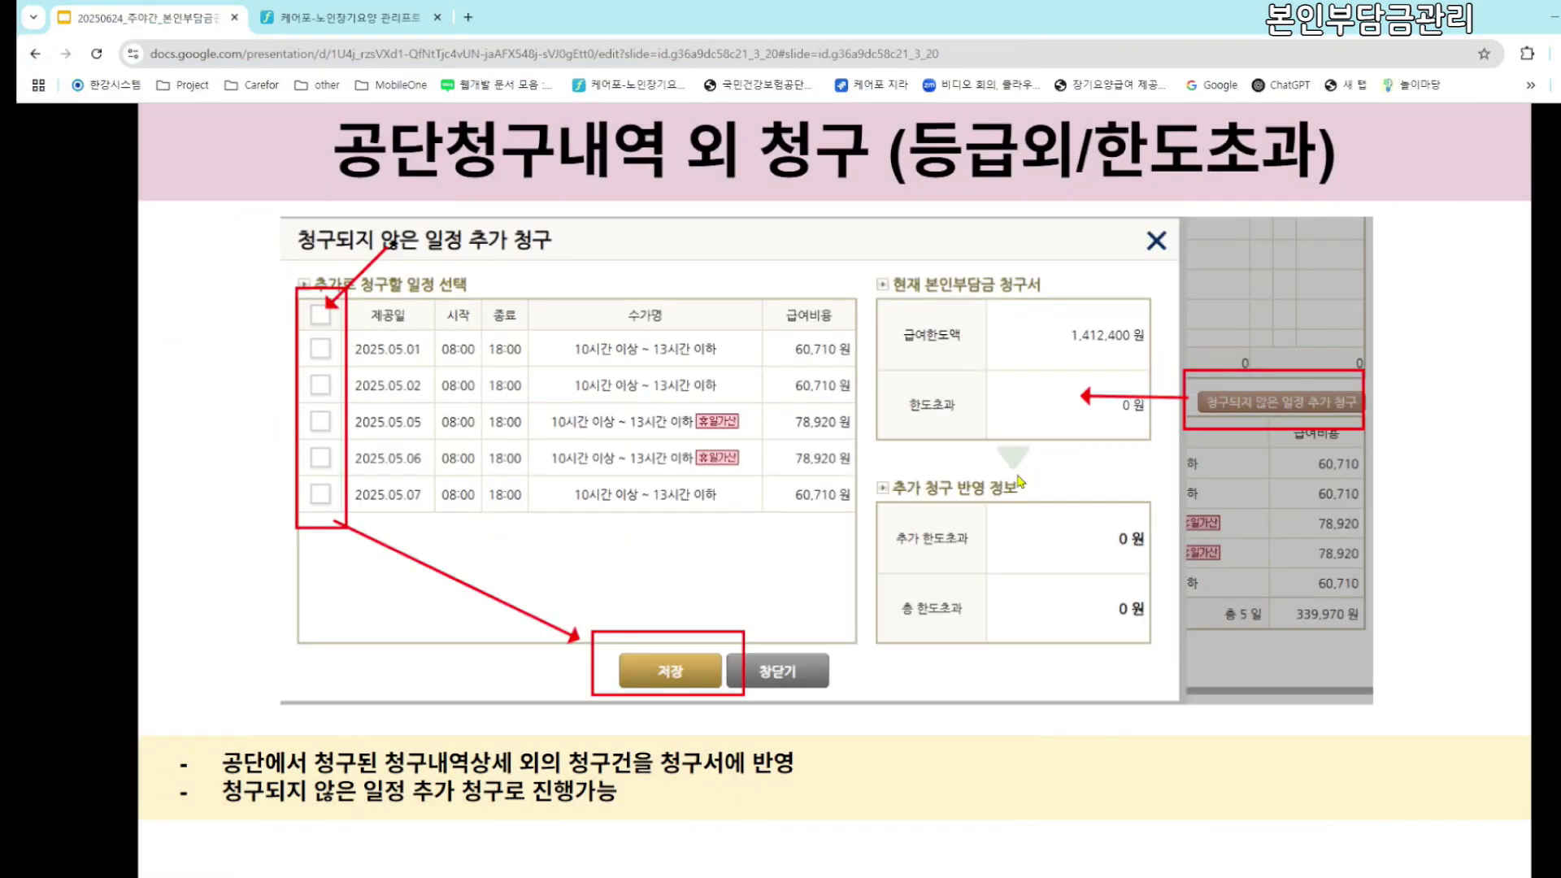
pyautogui.click(1020, 481)
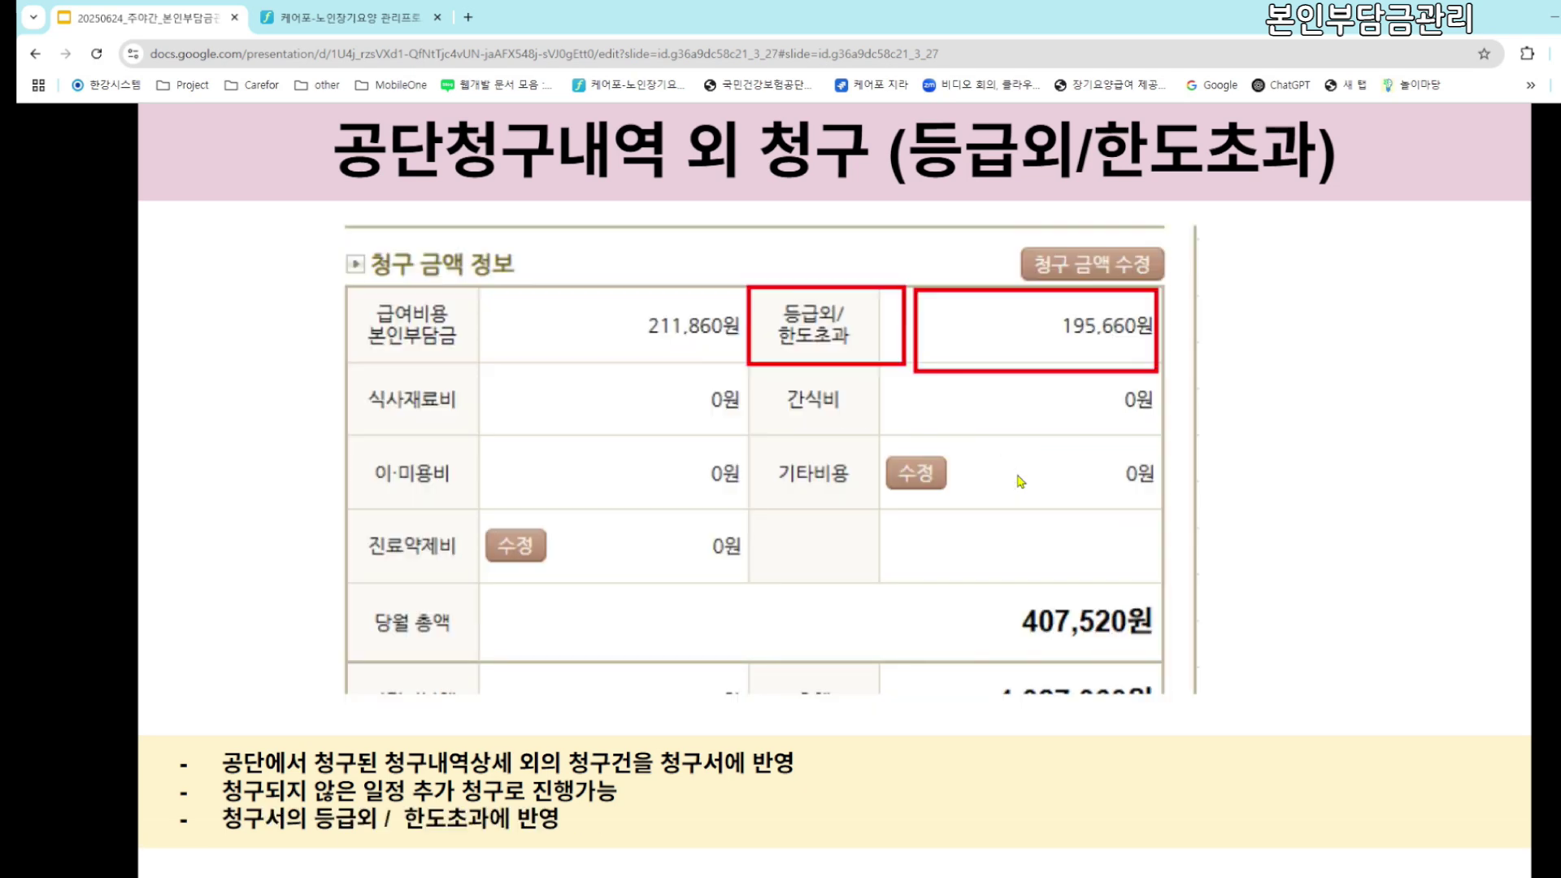
pyautogui.click(1021, 481)
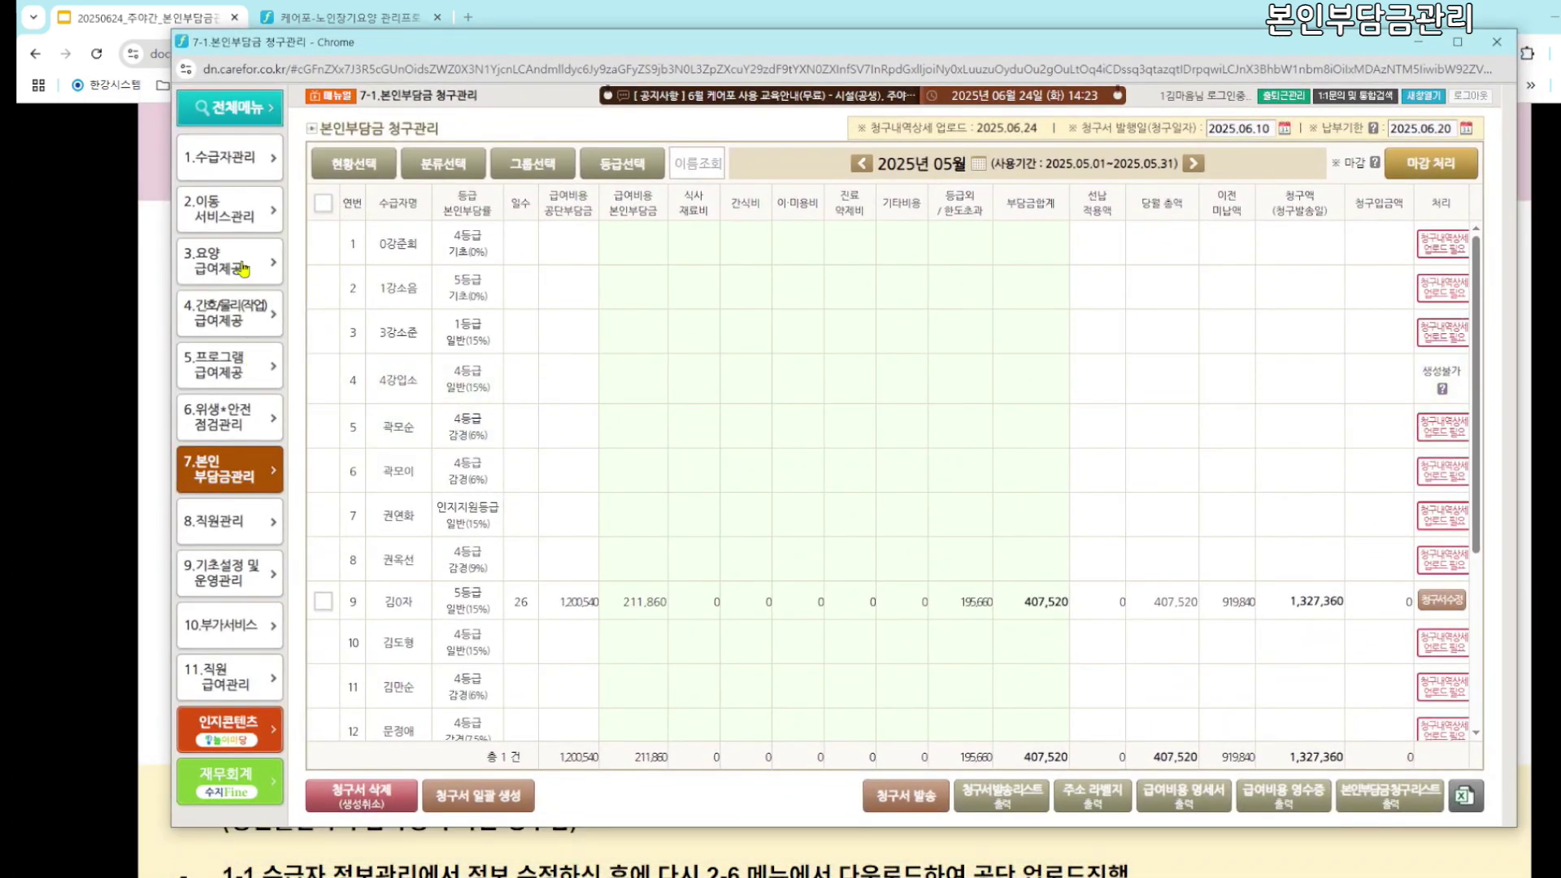
# Switch back to Carefor, go to 2-6.공단 급여비용 청구 자료(공단연동) and open the 입퇴소내용 업로드 및 오류처리 방법 guide
pyautogui.click(260, 218)
pyautogui.click(390, 412)
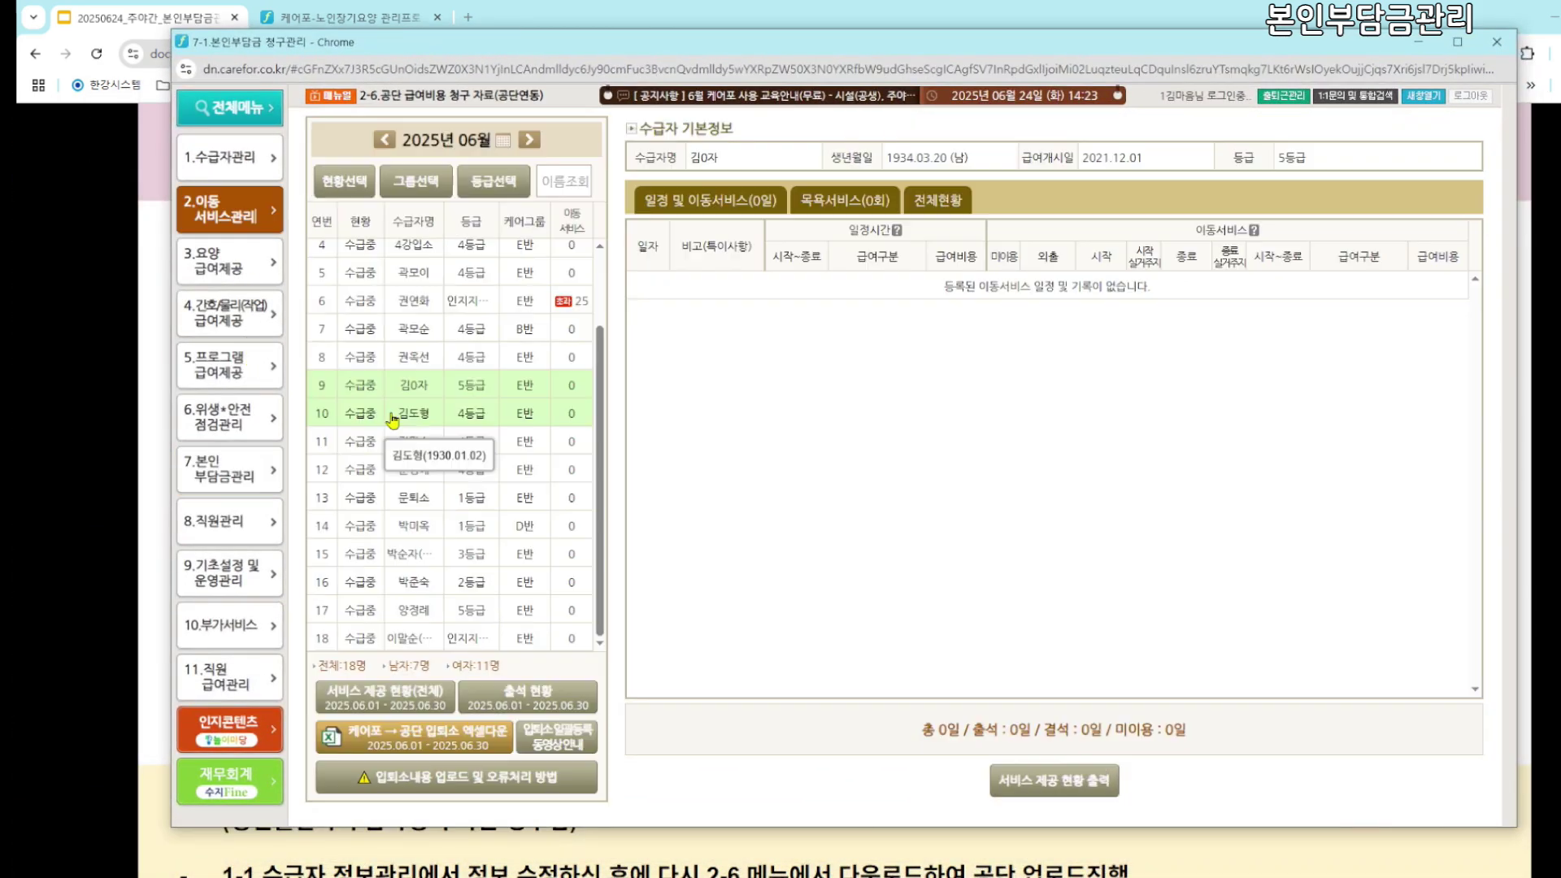
pyautogui.moveTo(359, 96); pyautogui.dragTo(563, 102)
pyautogui.moveTo(386, 781); pyautogui.dragTo(558, 782)
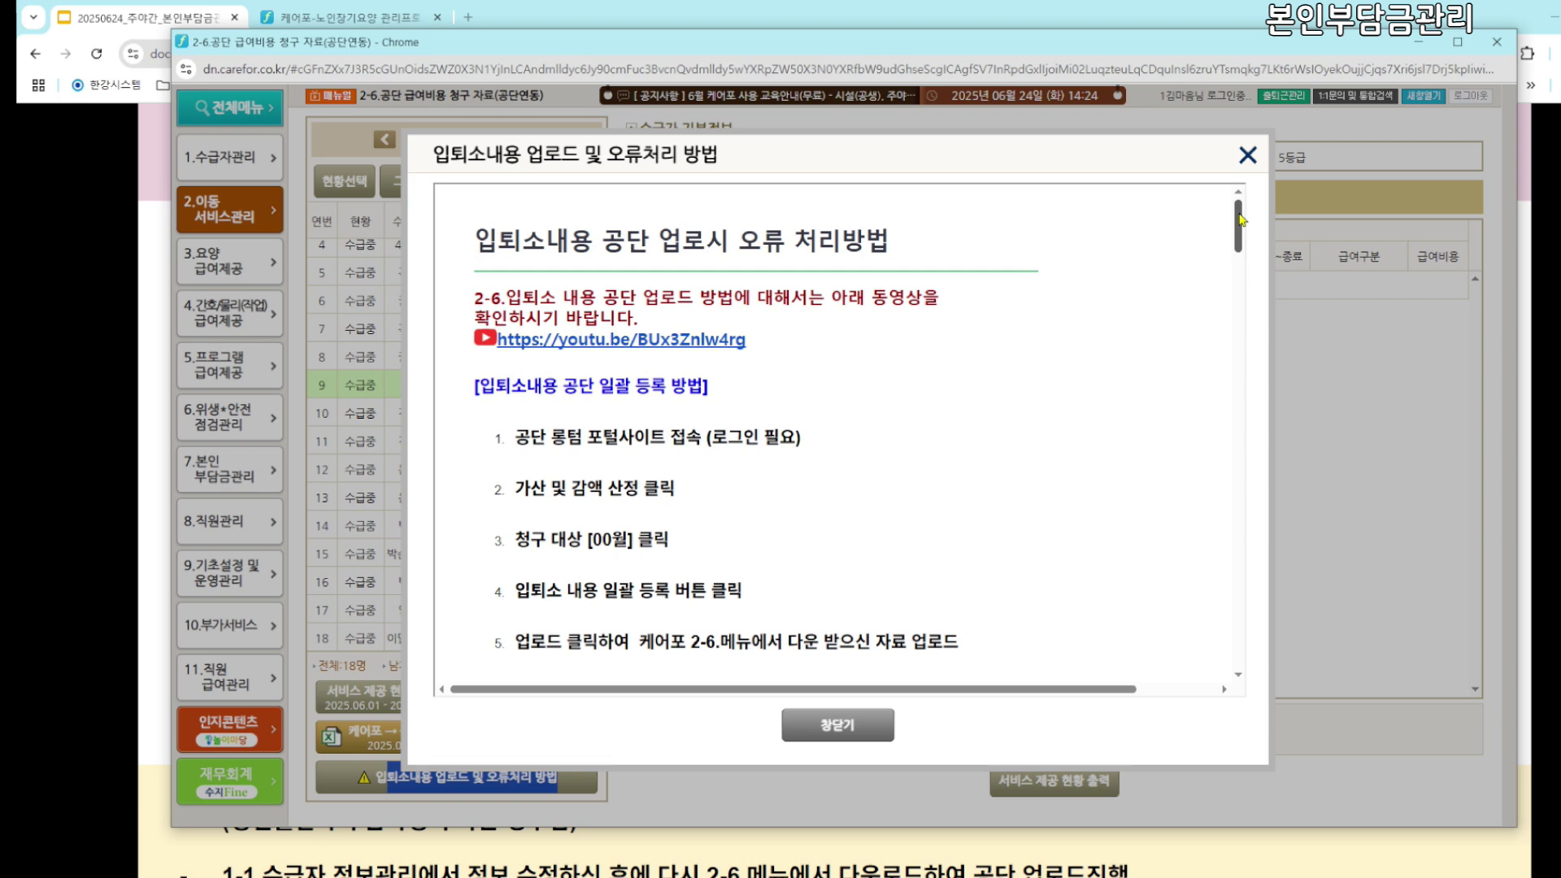
# Read the guide from the bulk registration method through error case (2), the wrong 이동서비스비 적용구간
pyautogui.moveTo(1240, 220); pyautogui.dragTo(1240, 366)
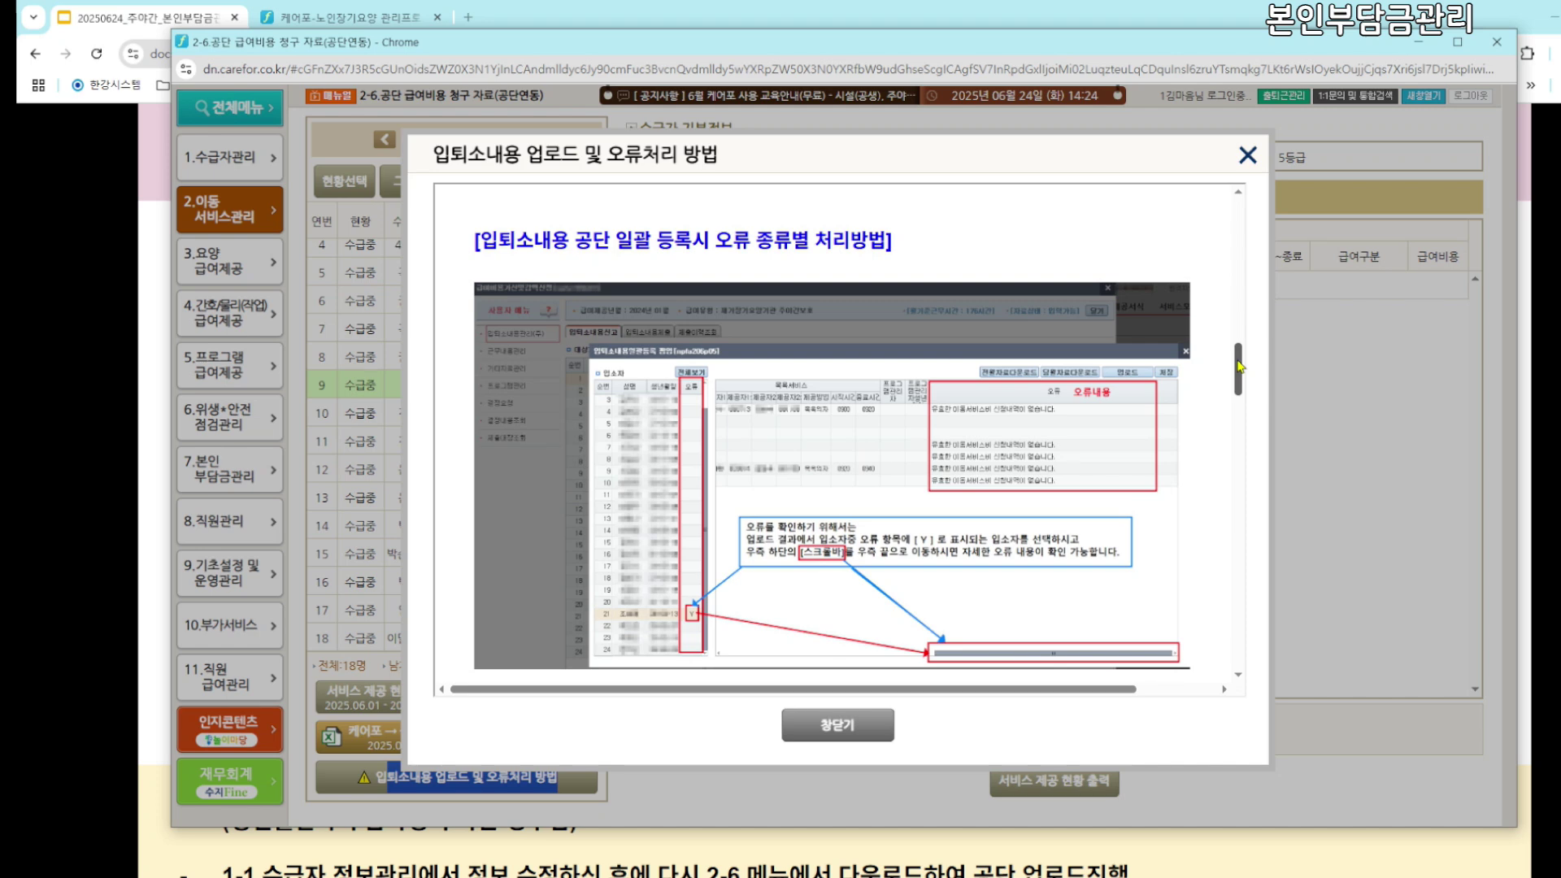
pyautogui.moveTo(1240, 366); pyautogui.dragTo(1240, 426)
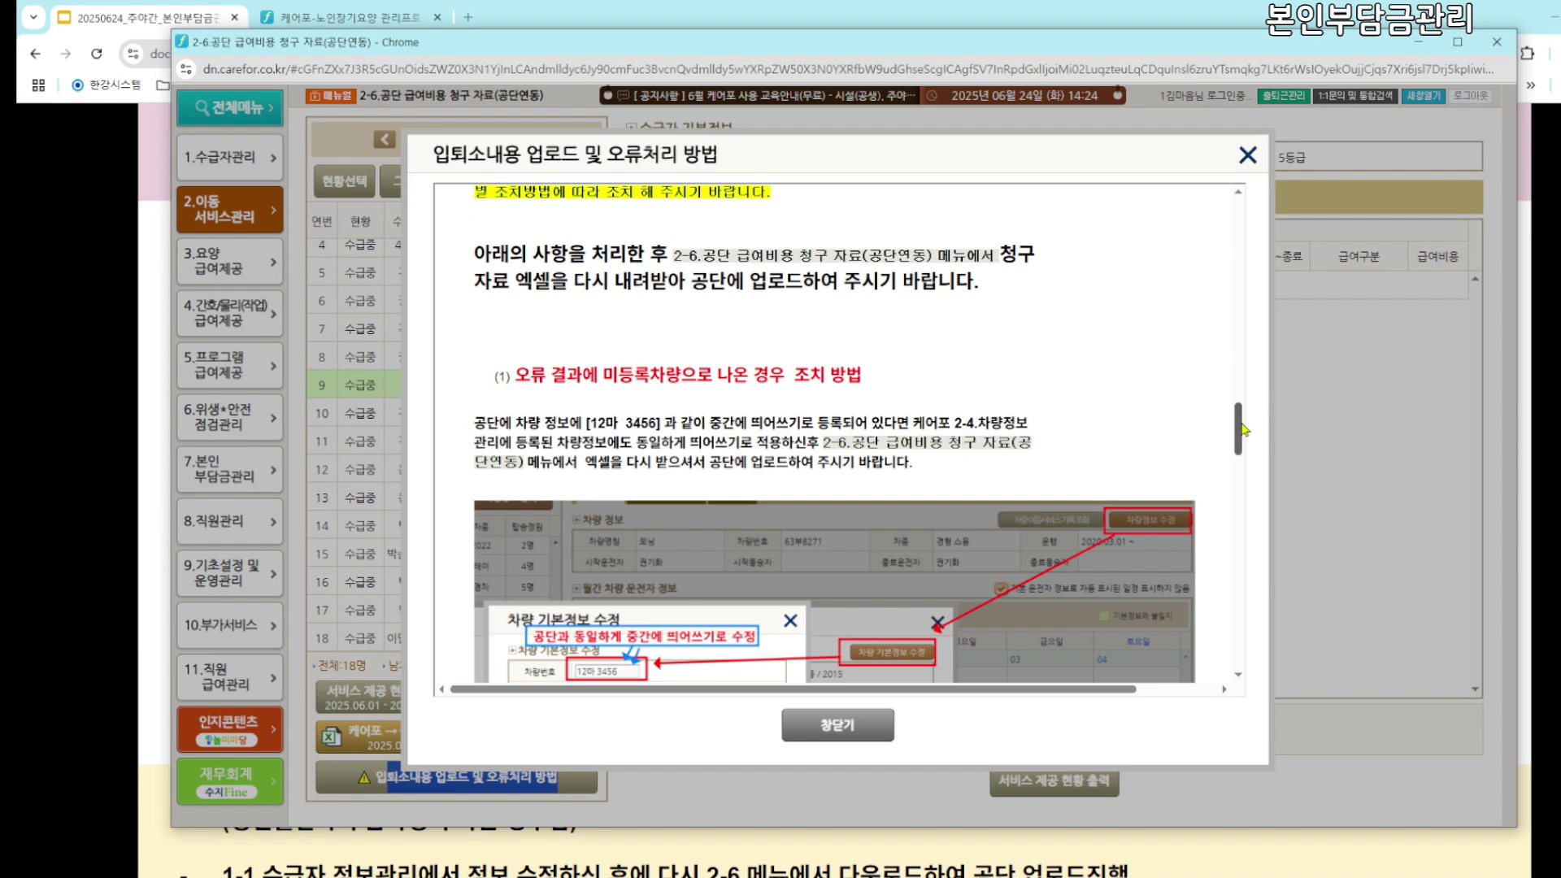
pyautogui.moveTo(1241, 430); pyautogui.dragTo(1239, 505)
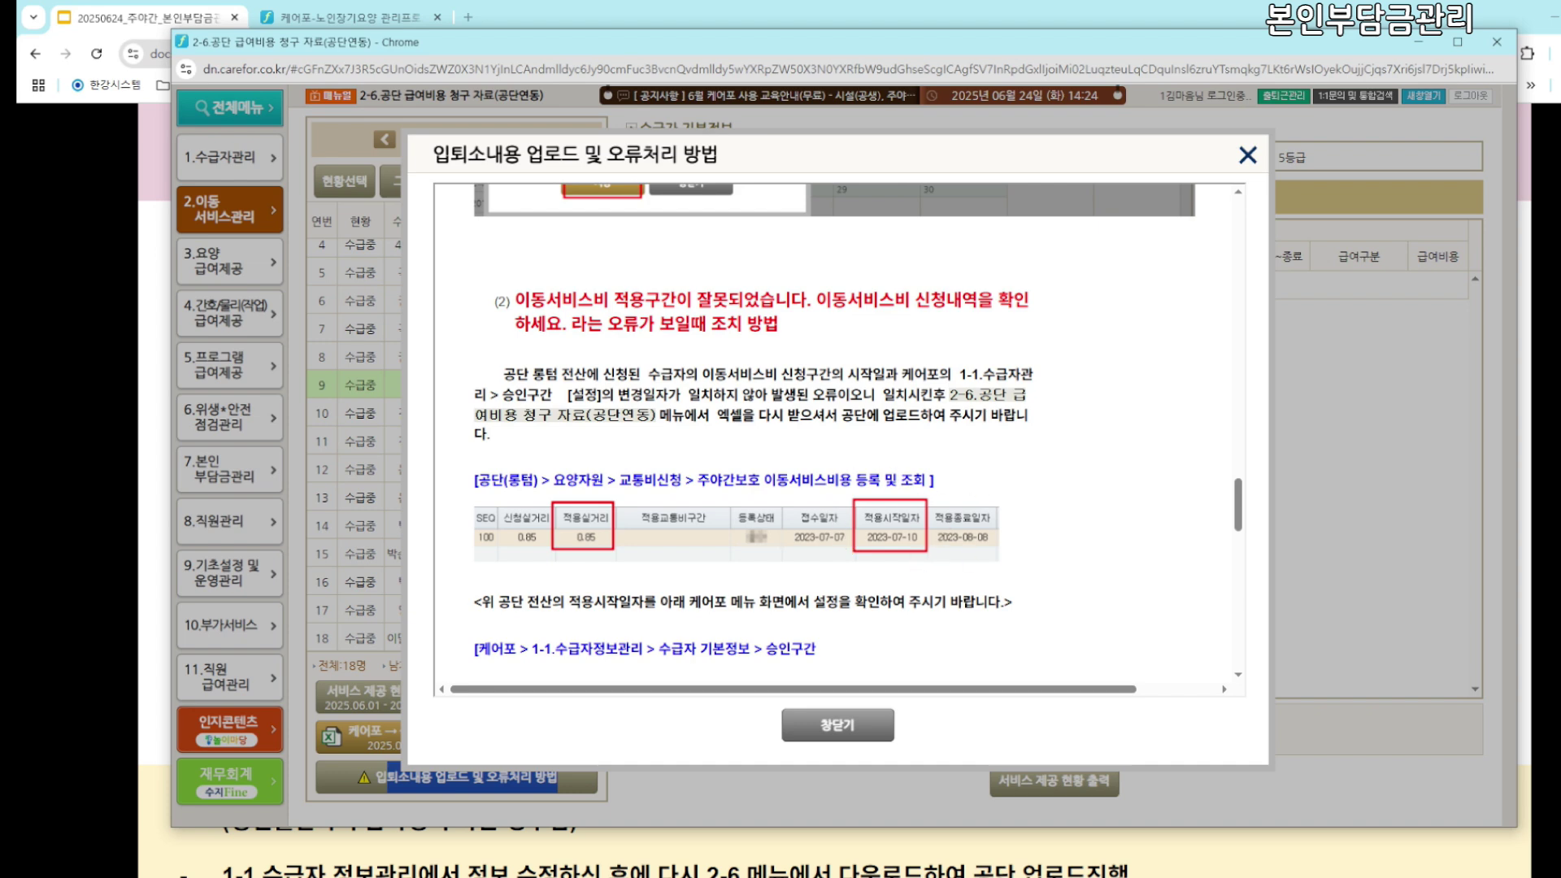
pyautogui.scroll(-1, 781, 460)
pyautogui.scroll(-2, 782, 459)
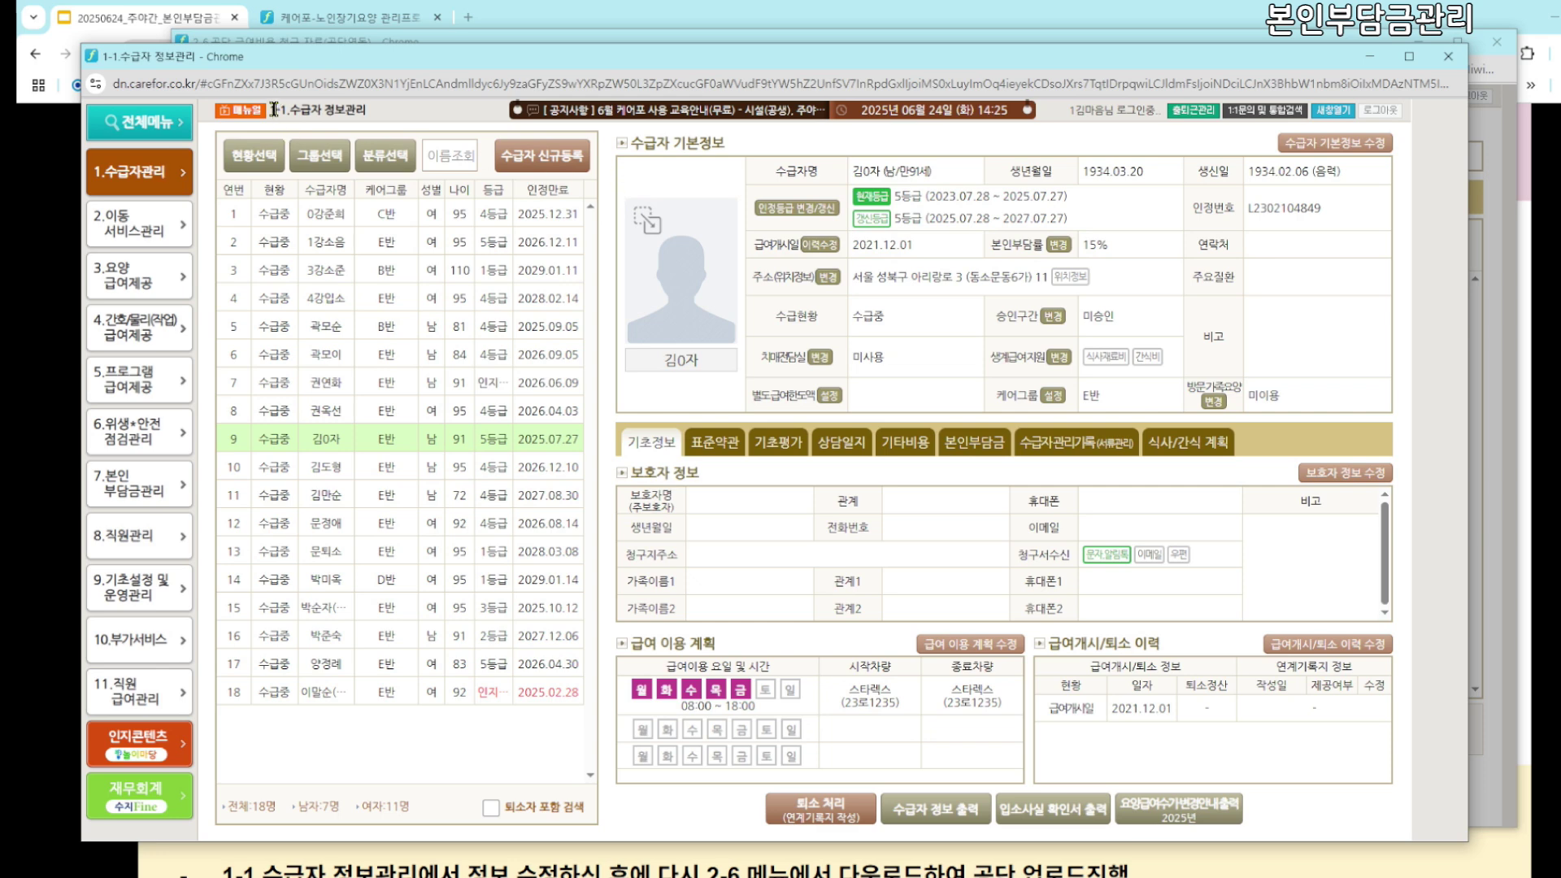
# Open the row 9 recipient's 승인구간 변경 이력 in 1-1.수급자 정보관리 and review its entries
pyautogui.moveTo(276, 110); pyautogui.dragTo(380, 109)
pyautogui.moveTo(995, 316); pyautogui.dragTo(1042, 317)
pyautogui.click(1054, 321)
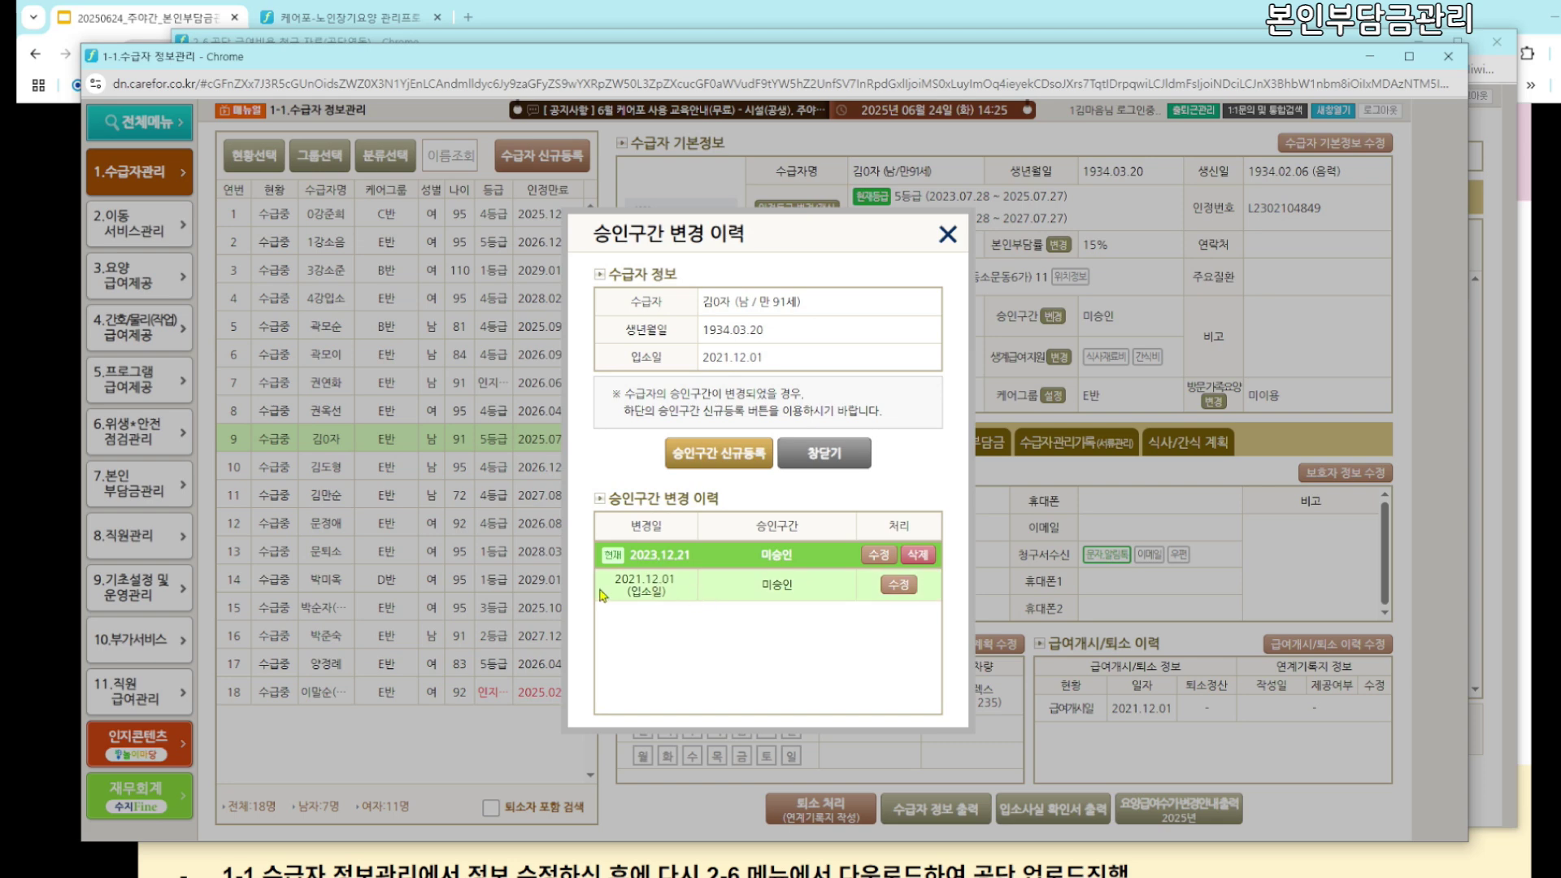
pyautogui.moveTo(620, 579); pyautogui.dragTo(801, 587)
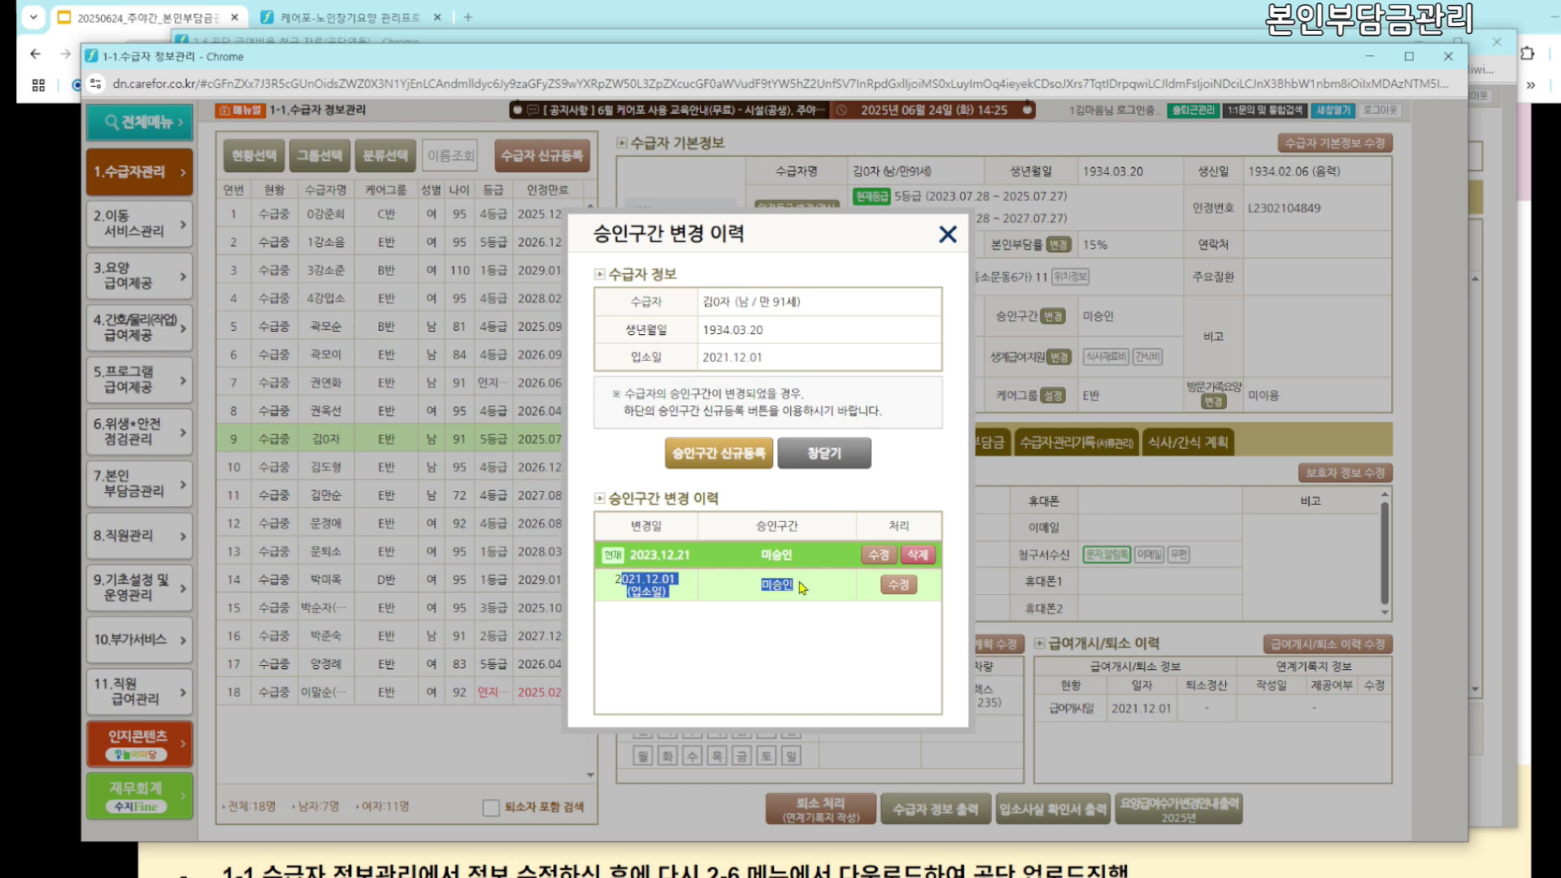
# Set the current 승인구간 entry to change date 2023.12.25 and 5km 미만, save it and close the history
pyautogui.click(878, 554)
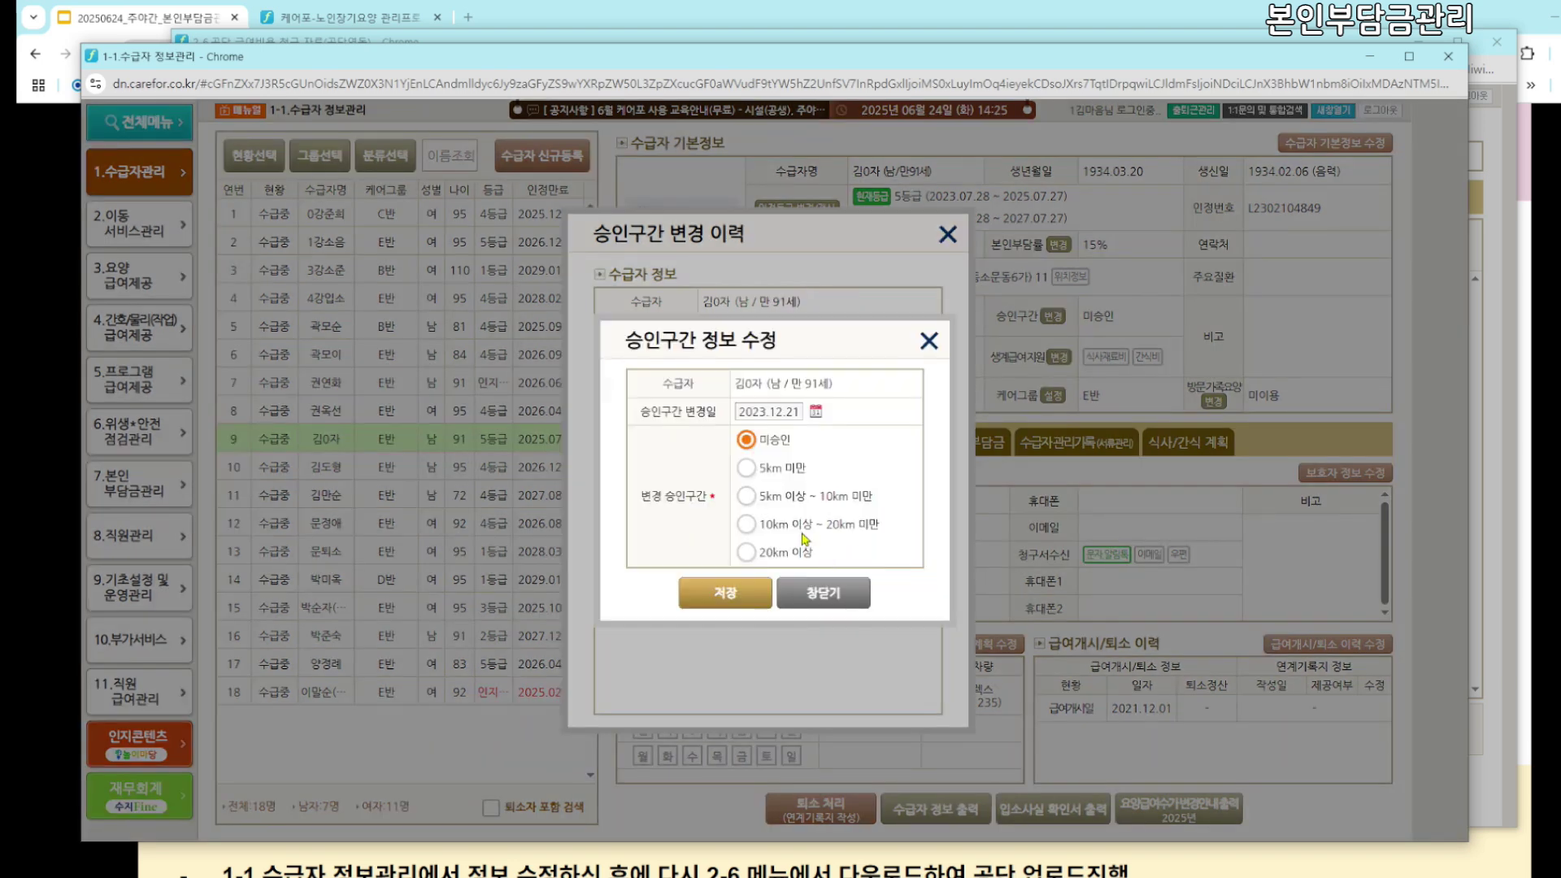
pyautogui.click(751, 409)
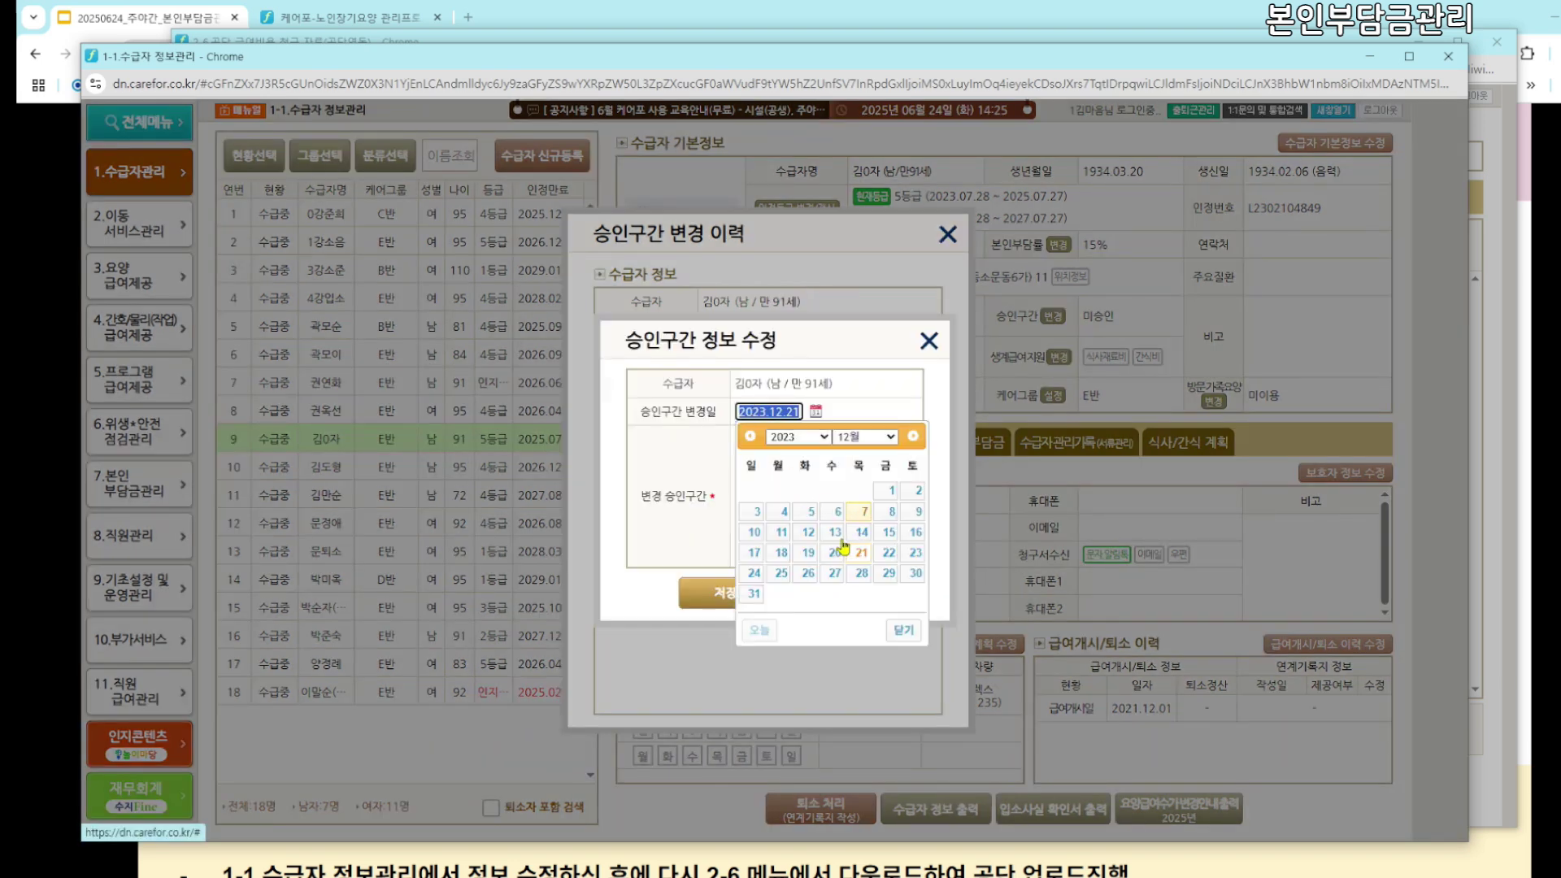
pyautogui.click(776, 573)
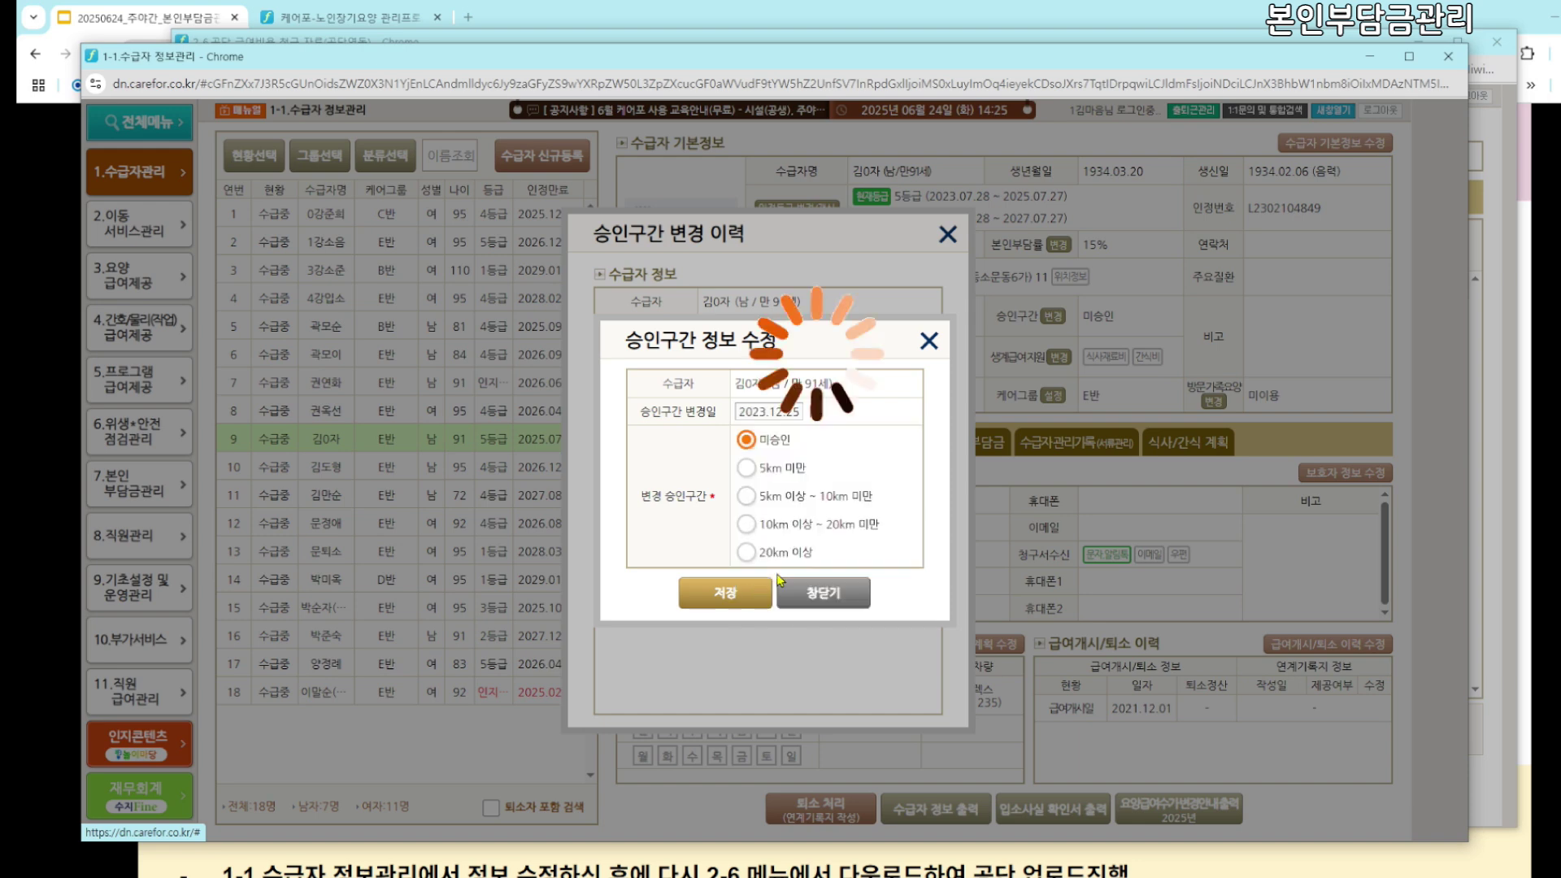
pyautogui.click(746, 468)
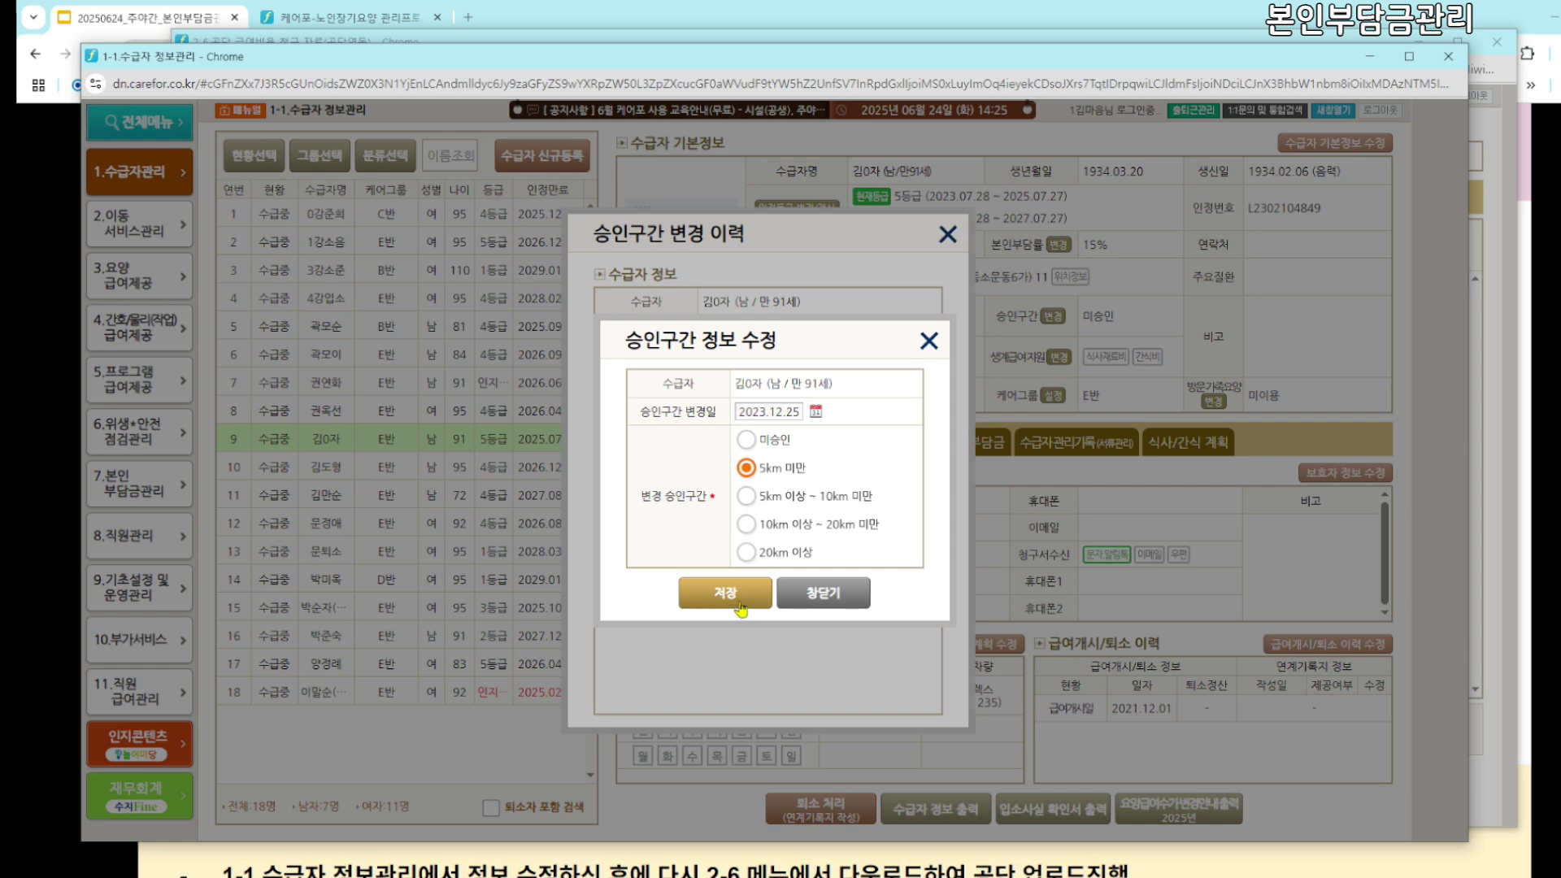
pyautogui.moveTo(652, 411); pyautogui.dragTo(709, 406)
pyautogui.moveTo(662, 495); pyautogui.dragTo(710, 492)
pyautogui.click(720, 599)
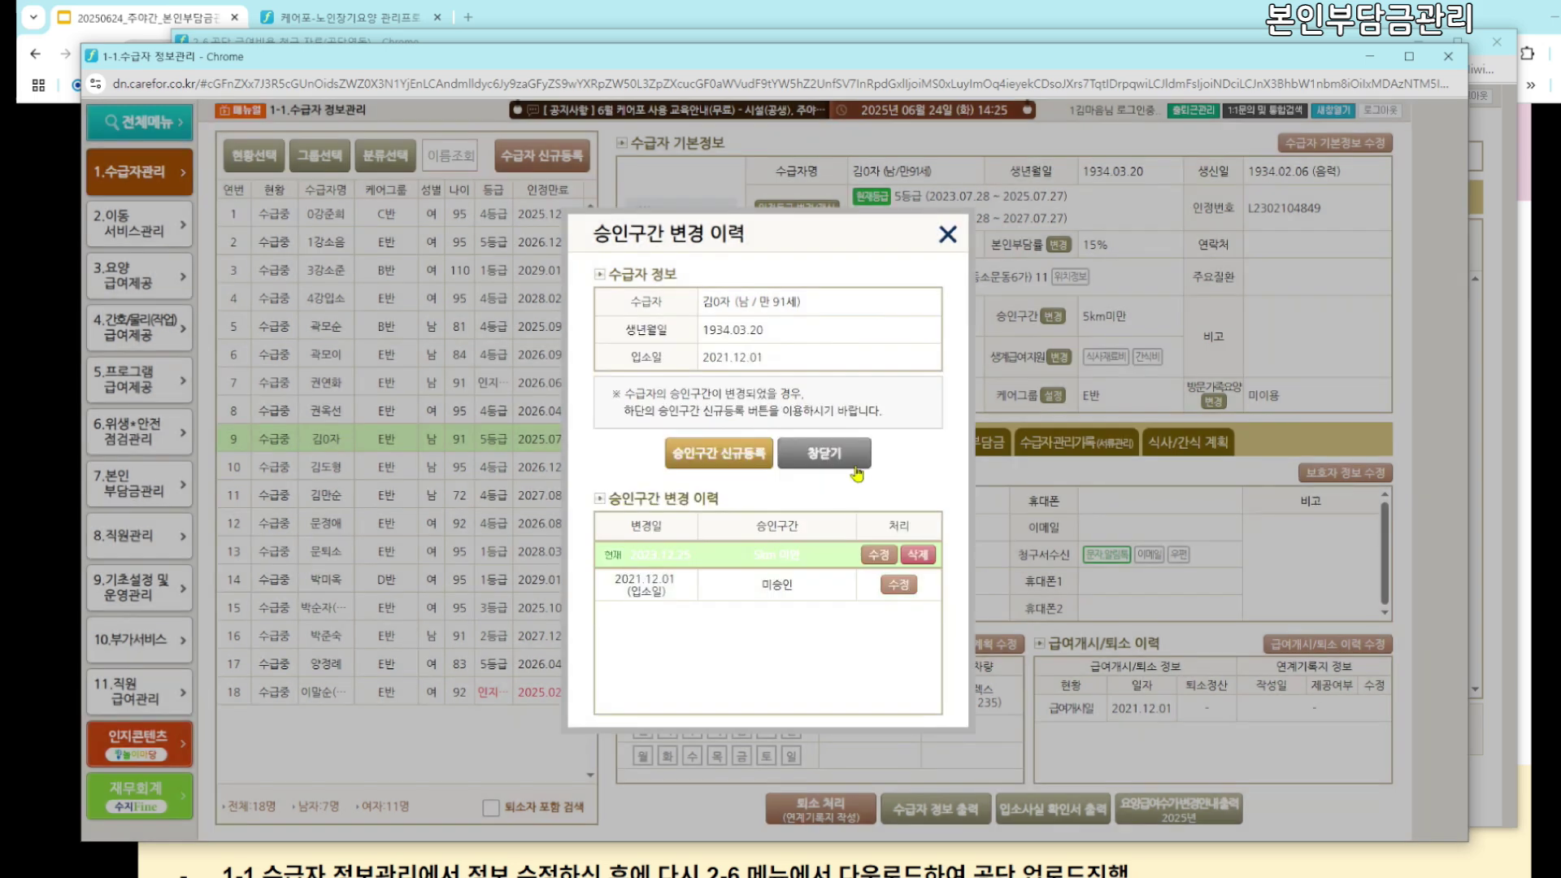
pyautogui.click(829, 446)
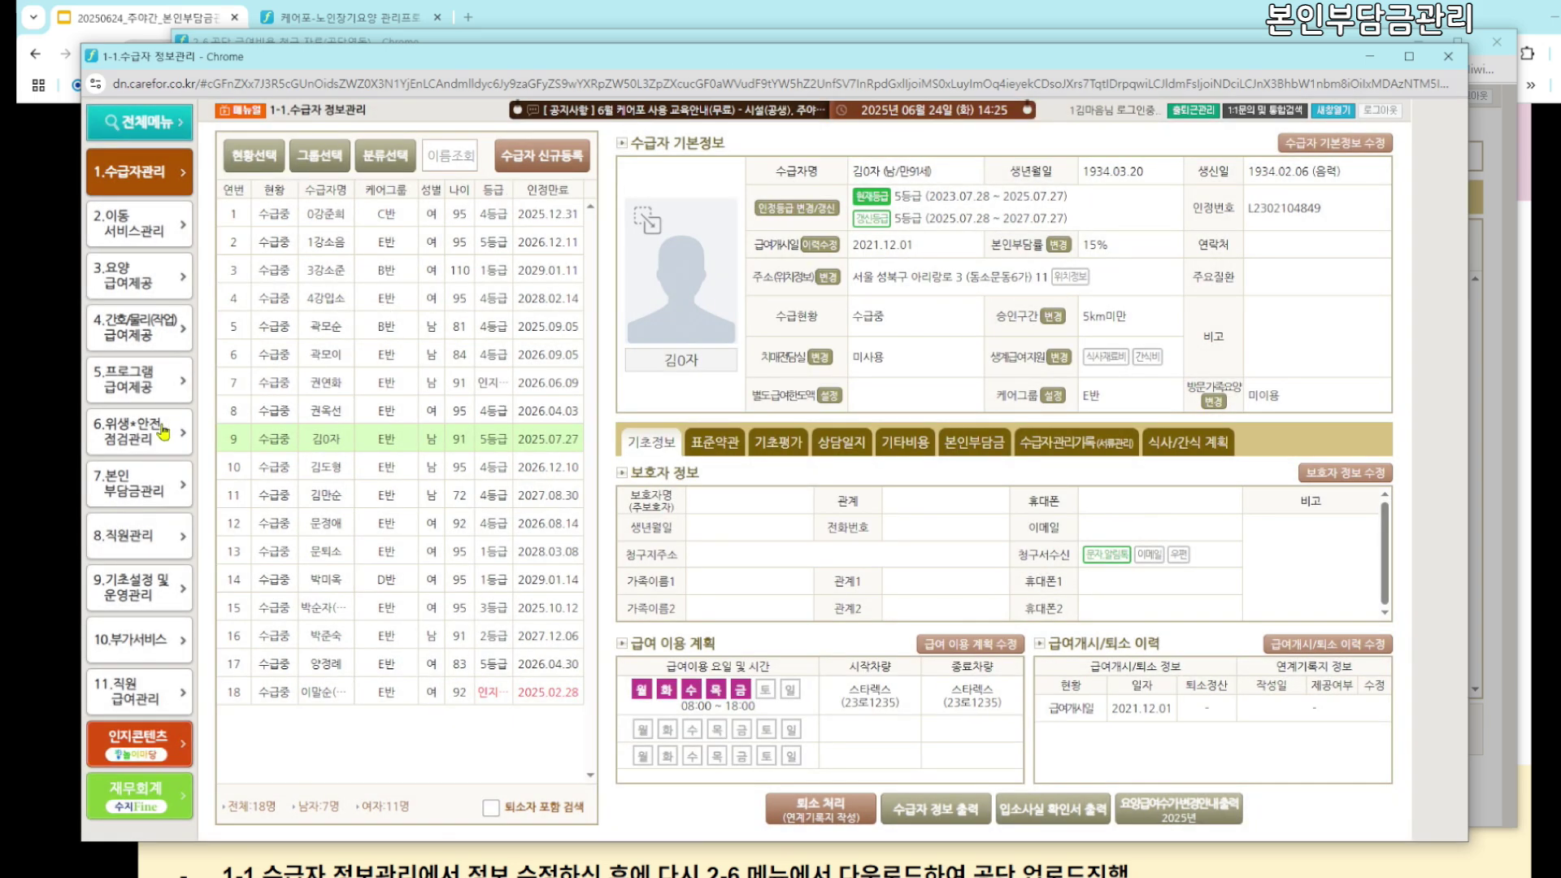
# Go to 2-6.공단 급여비용 청구 자료(공단연동) and show the row 6 recipient's June 2025 schedule
pyautogui.click(140, 221)
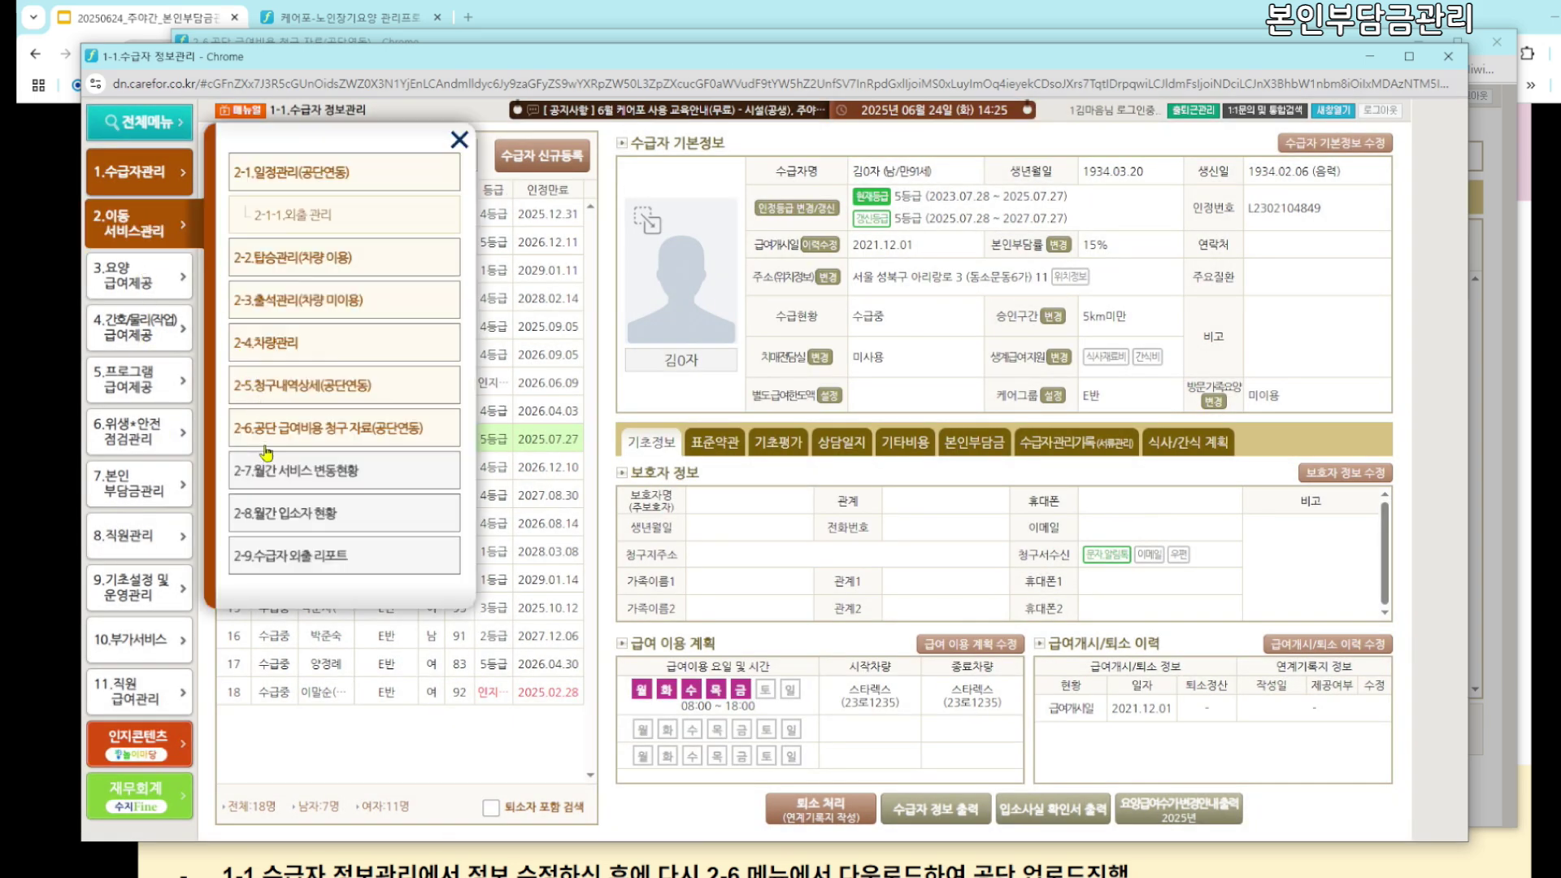
pyautogui.click(244, 431)
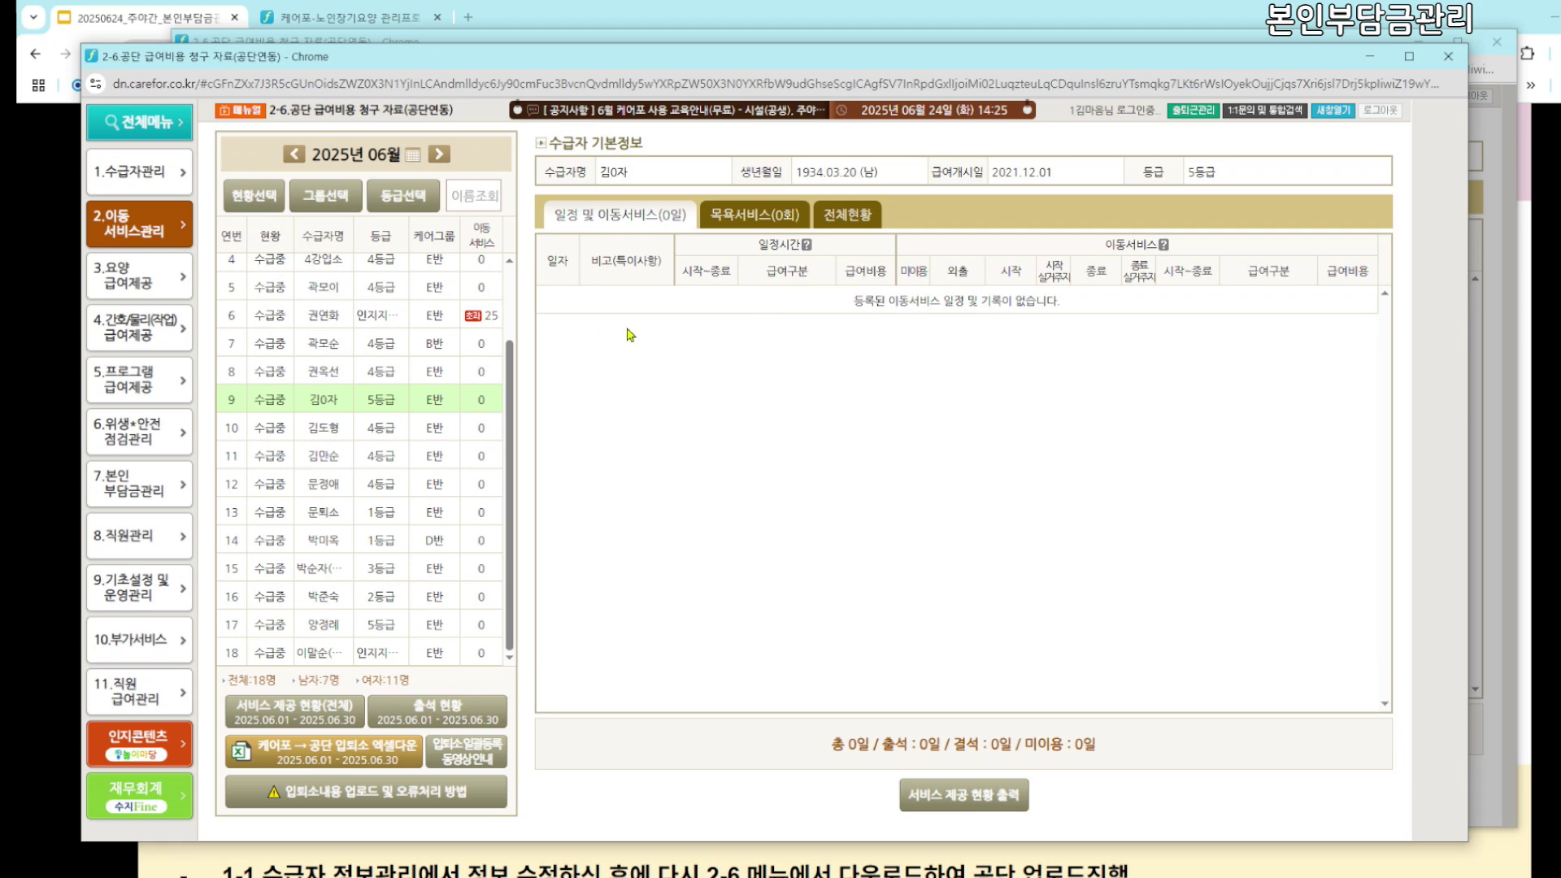
pyautogui.click(488, 319)
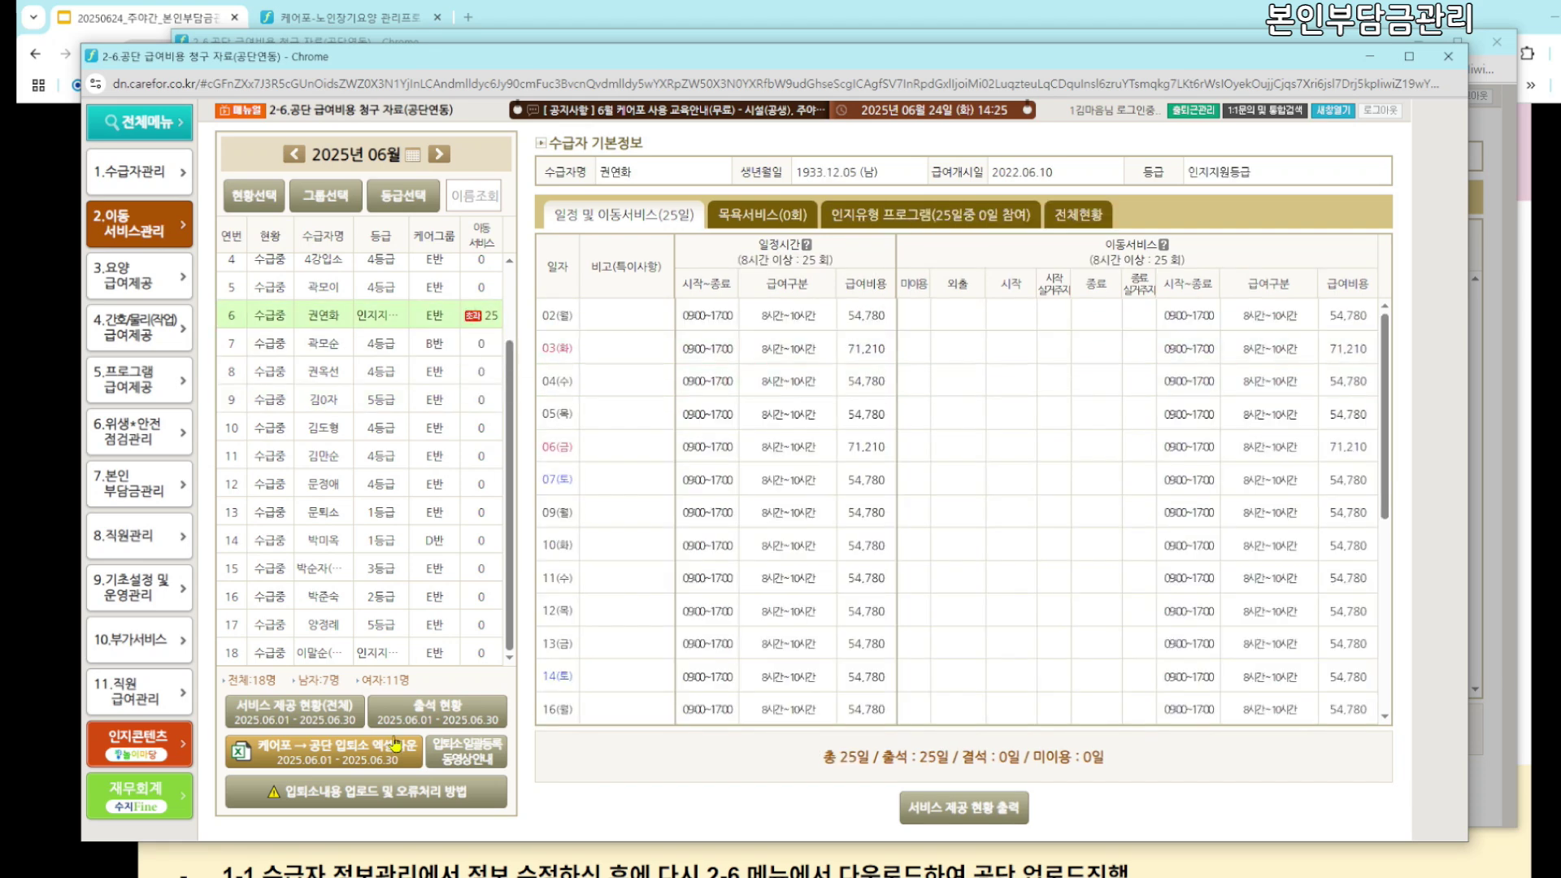
# Download the June 2025 케어포 → 공단 입퇴소 Excel and open the file 2025년 06월 입퇴소내용.xlsx
pyautogui.click(379, 748)
pyautogui.click(760, 554)
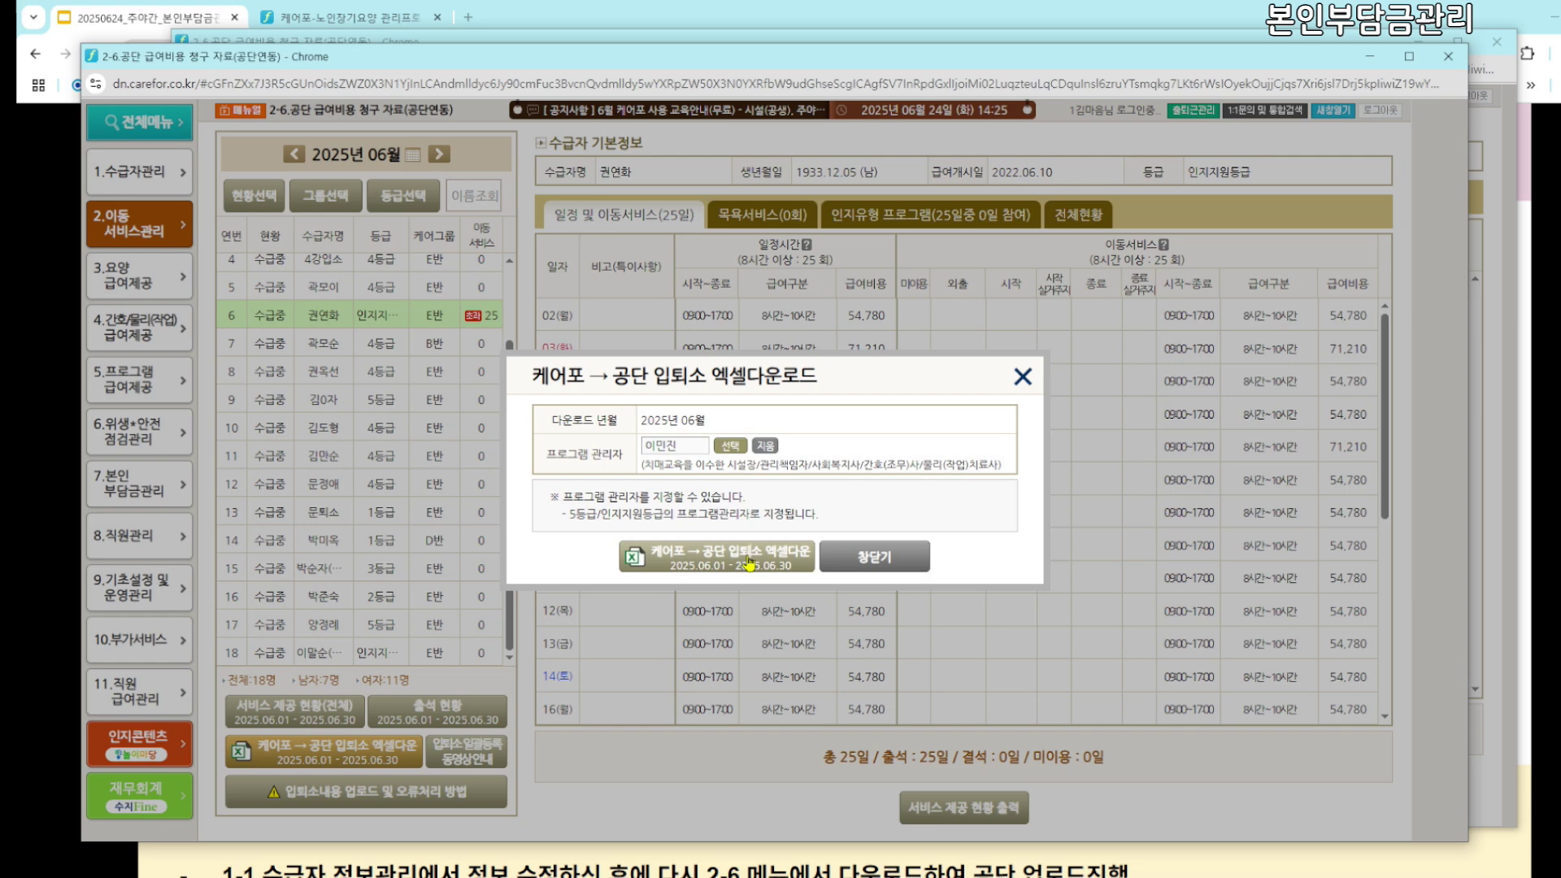
pyautogui.click(791, 554)
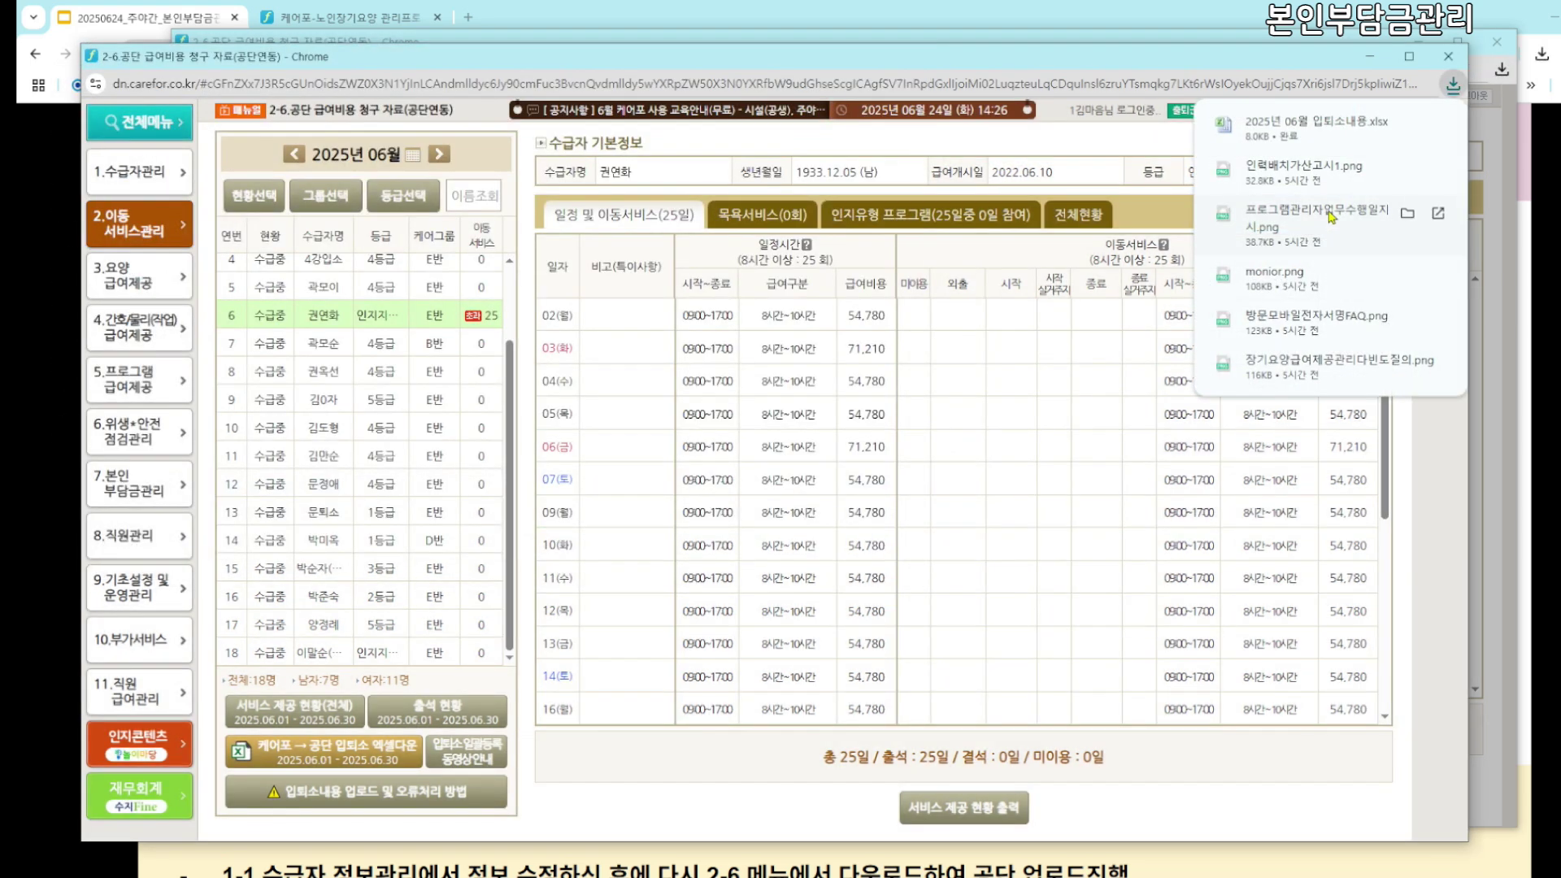
pyautogui.click(1305, 130)
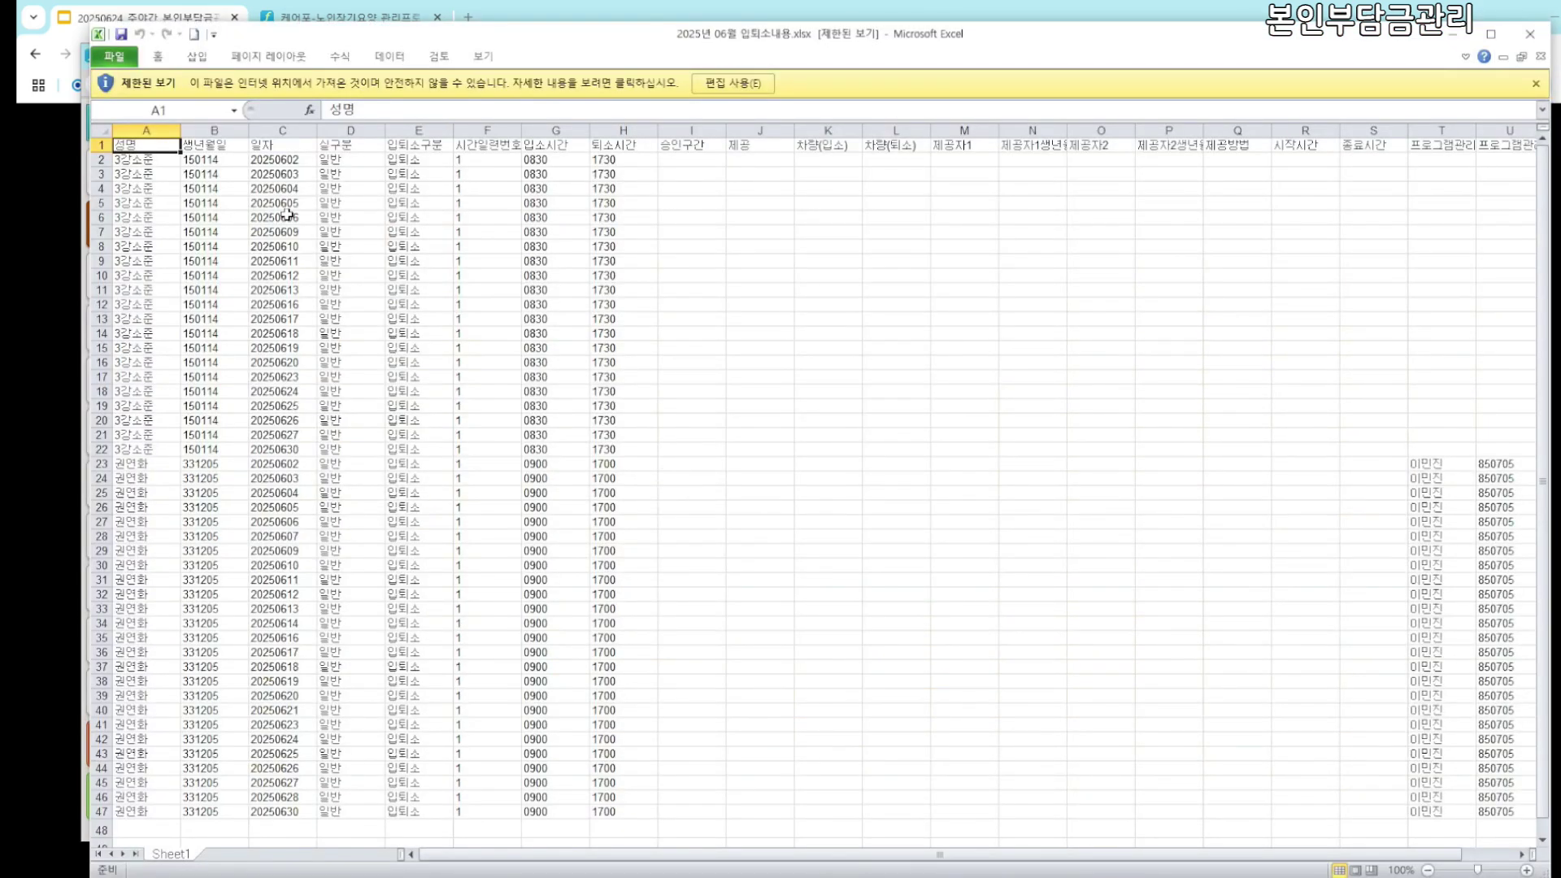
# Examine the downloaded 입퇴소 sheet's dates and times and its 승인구간 column for the listed recipients
pyautogui.click(284, 204)
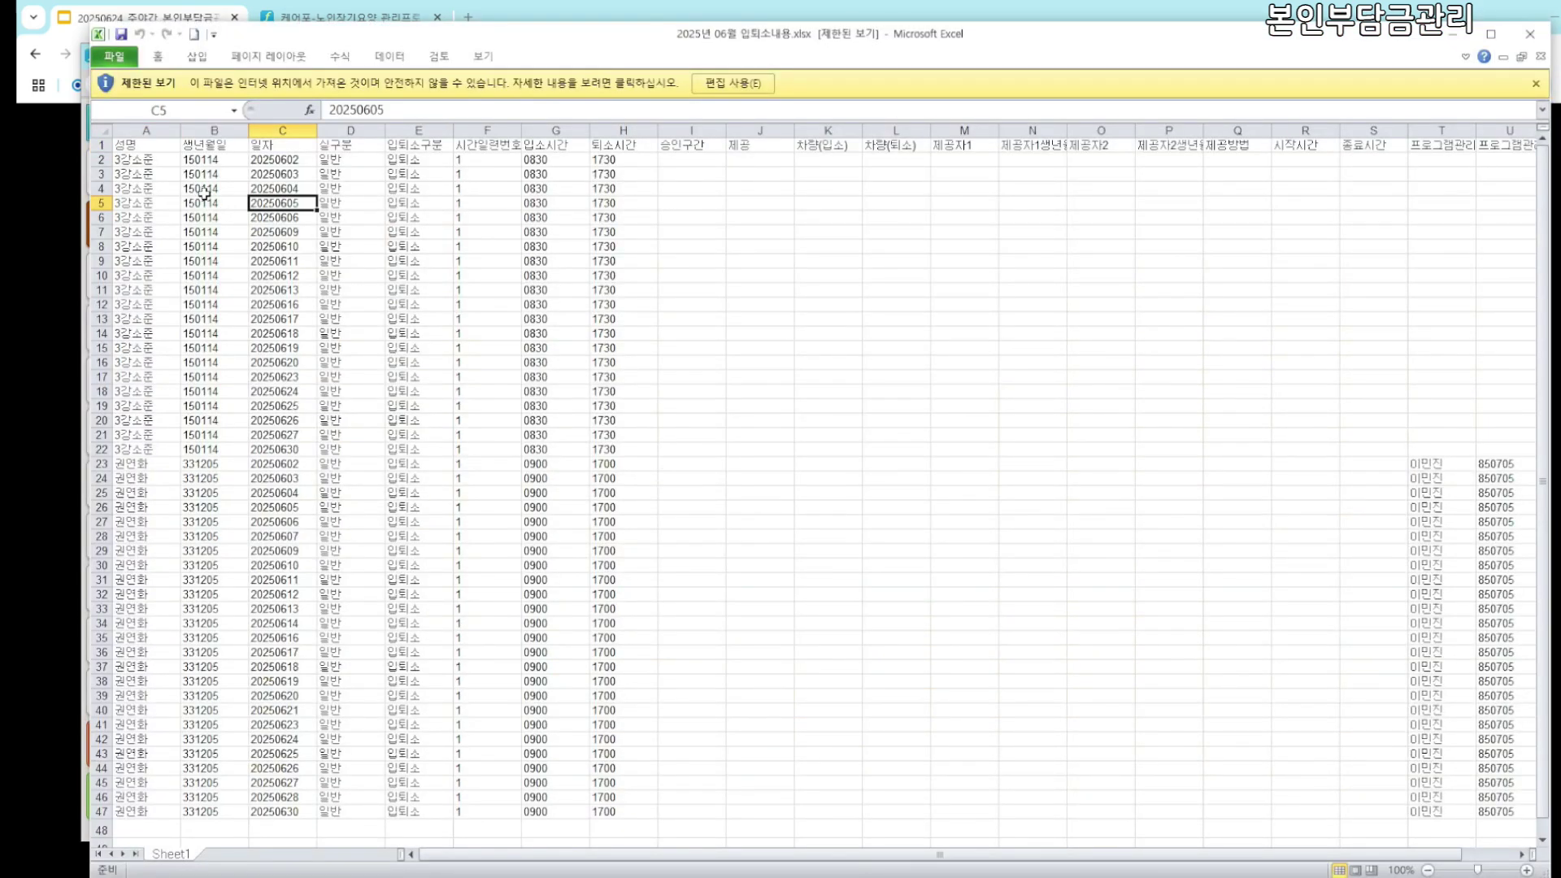
pyautogui.scroll(-4, 634, 471)
pyautogui.scroll(1, 813, 536)
pyautogui.moveTo(752, 853); pyautogui.dragTo(538, 860)
pyautogui.scroll(3, 714, 629)
pyautogui.click(756, 232)
pyautogui.click(677, 150)
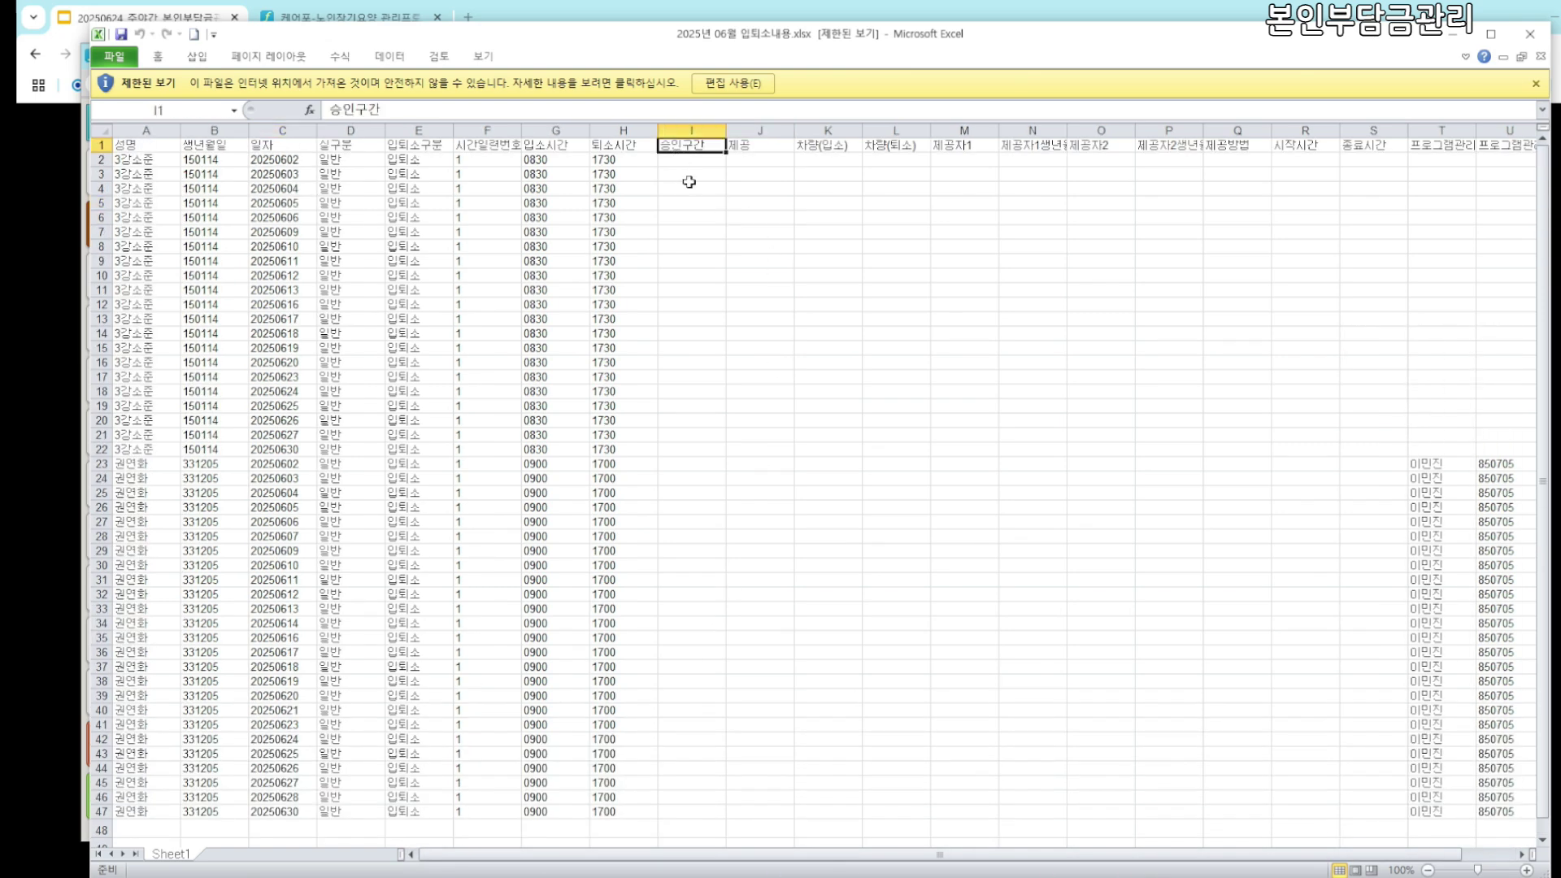
pyautogui.click(690, 160)
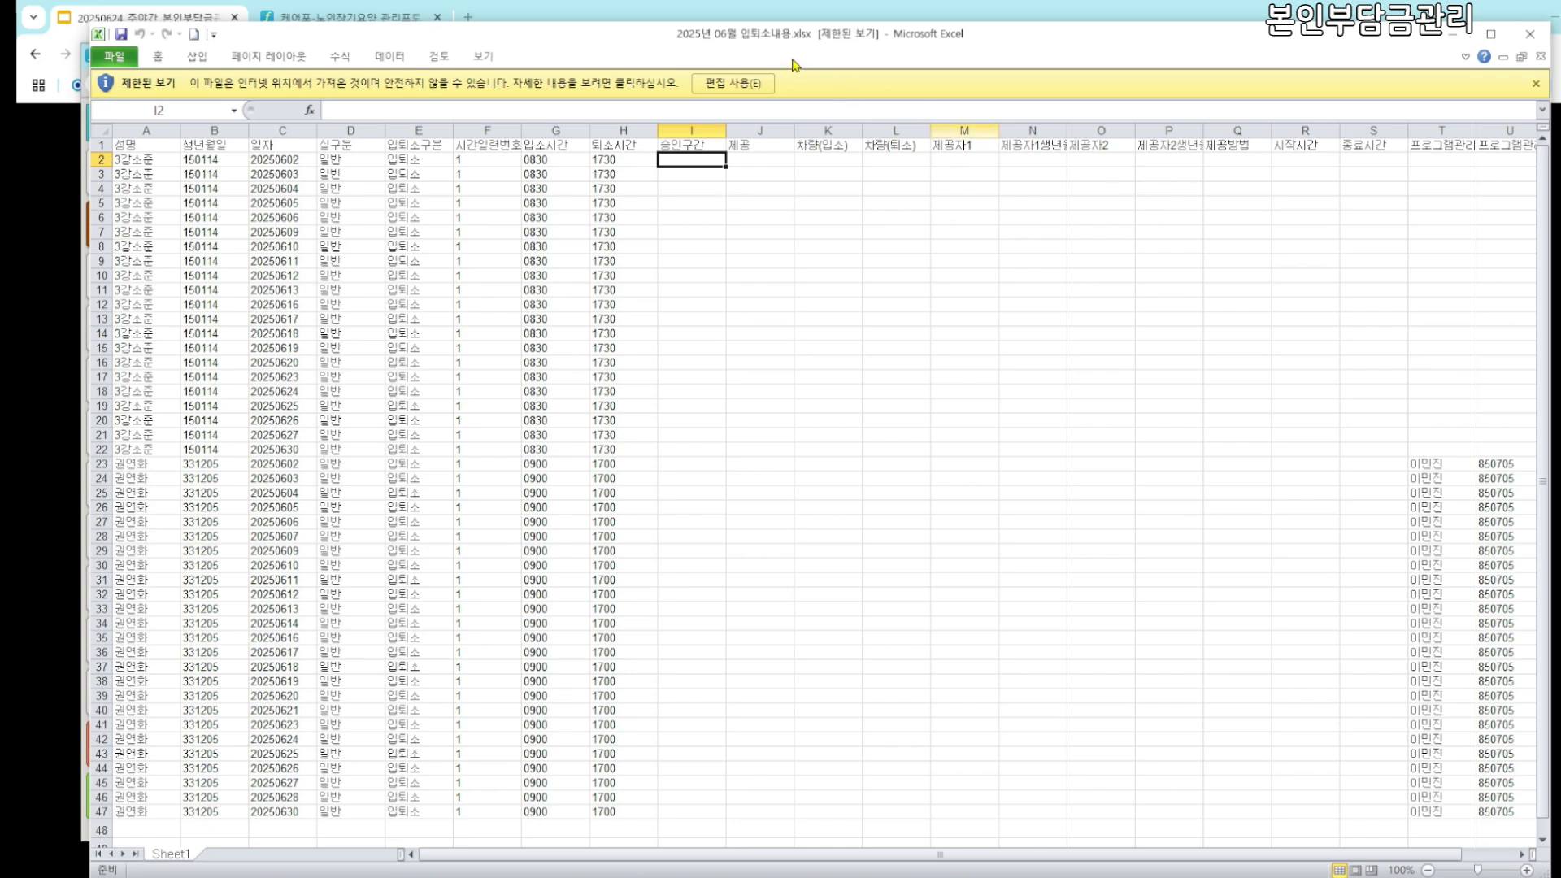
pyautogui.click(708, 202)
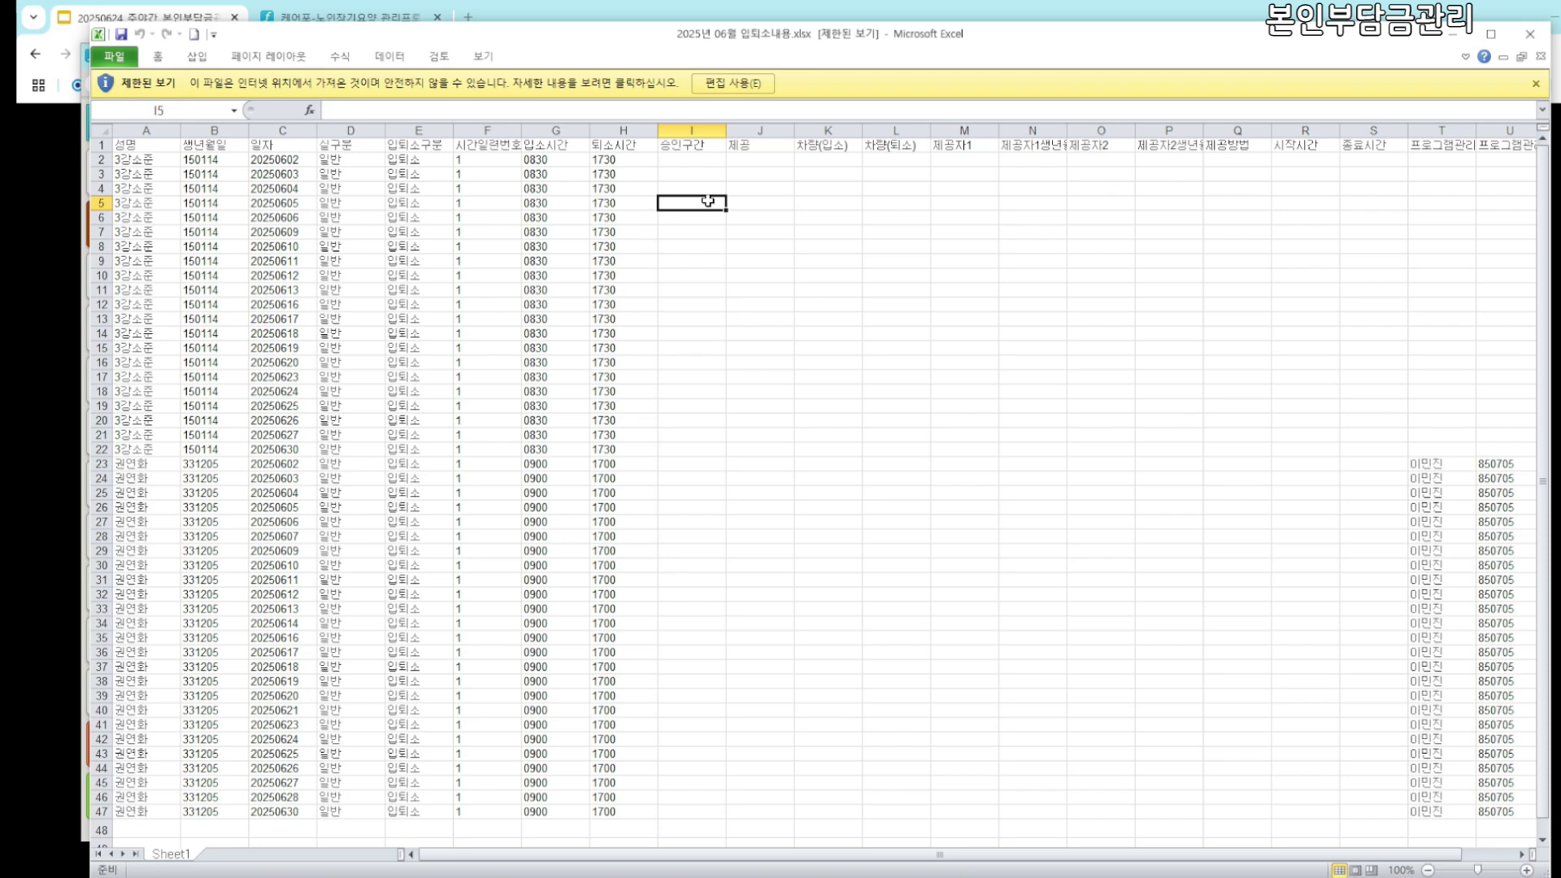
pyautogui.moveTo(692, 160); pyautogui.dragTo(698, 333)
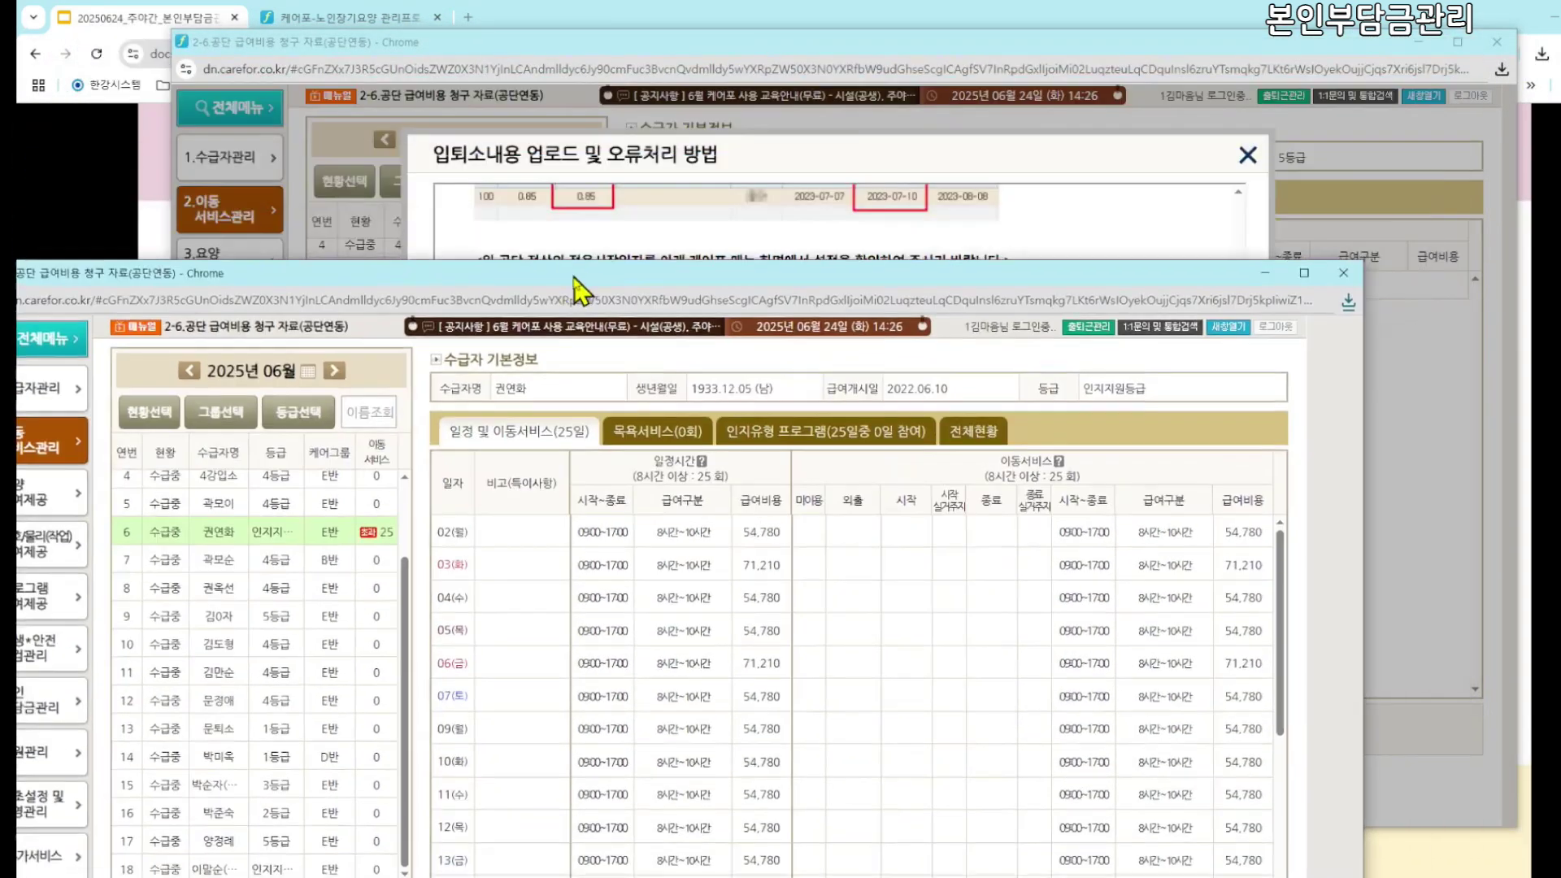
# Return to the 오류처리 방법 guide and read on to error case (3), recipient names missing from the upload results
pyautogui.moveTo(573, 276); pyautogui.dragTo(573, 281)
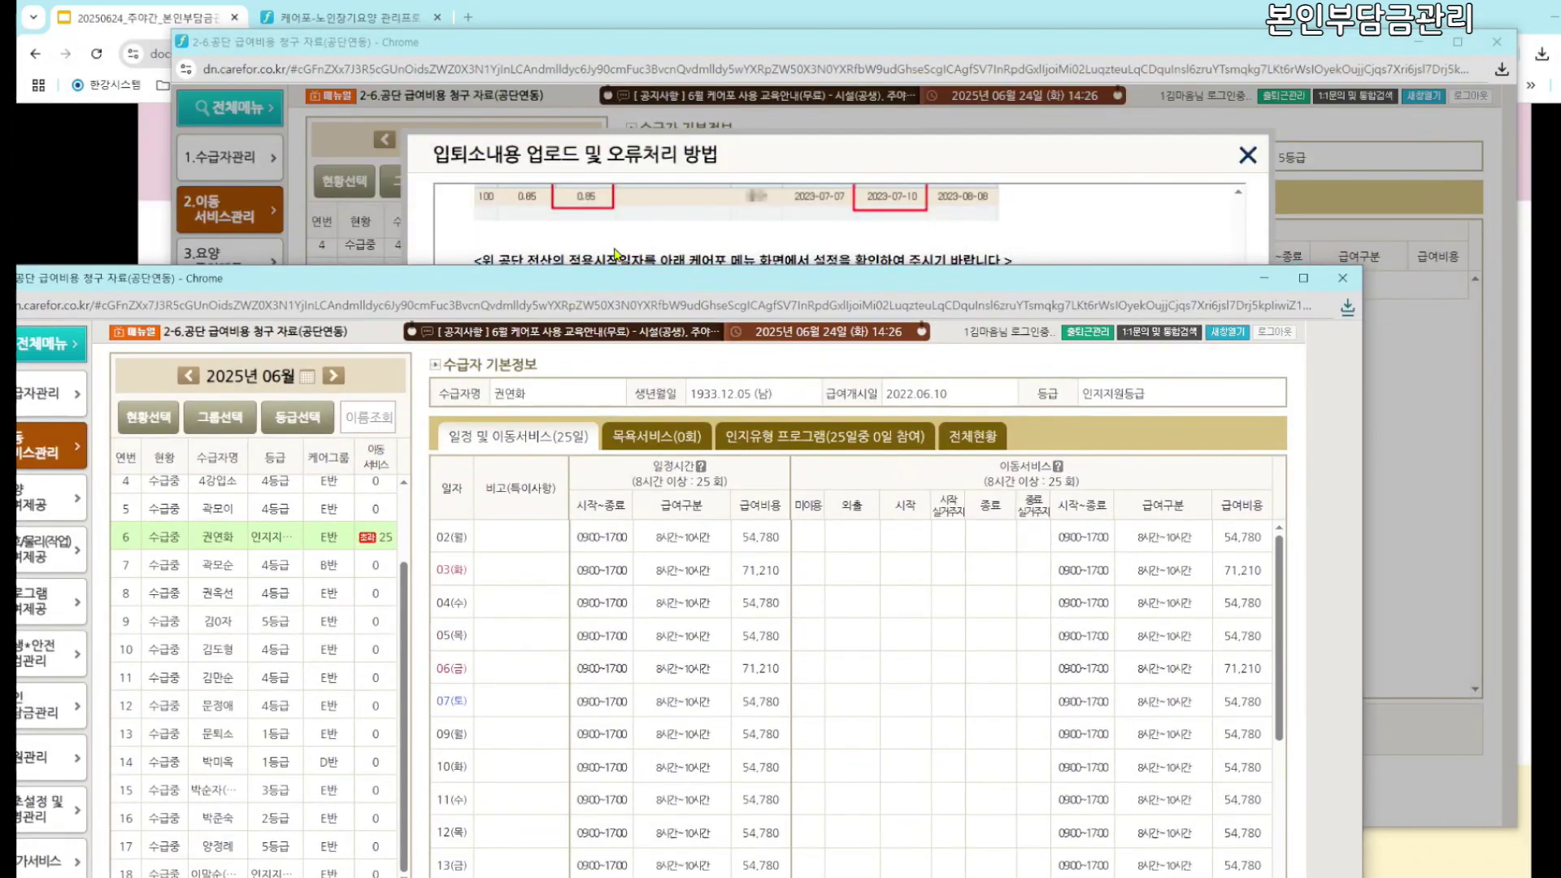
pyautogui.click(614, 249)
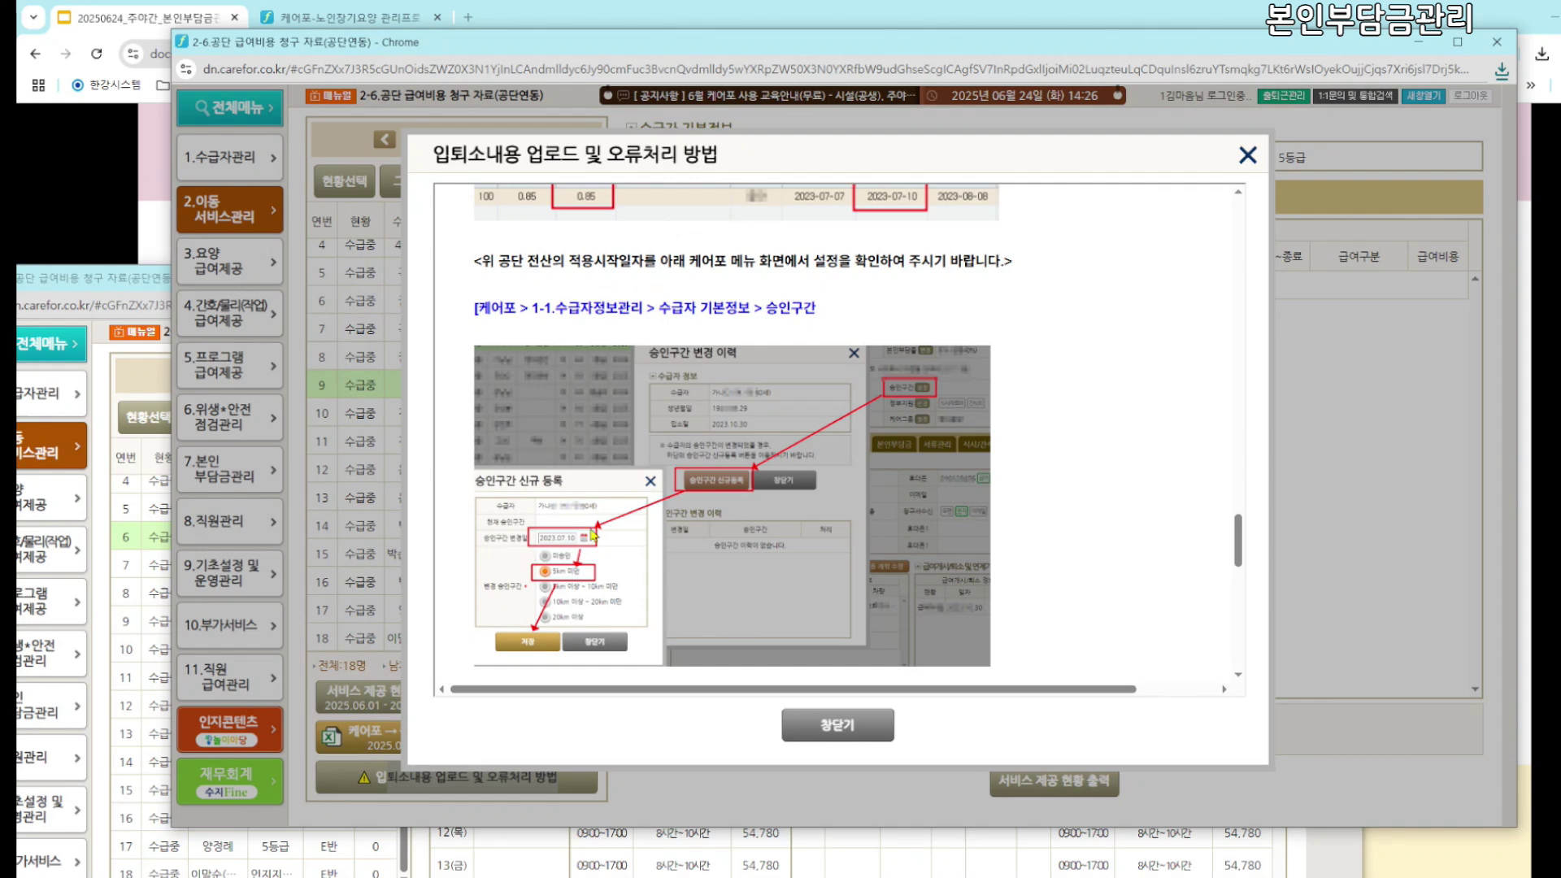
pyautogui.moveTo(1239, 543); pyautogui.dragTo(1241, 595)
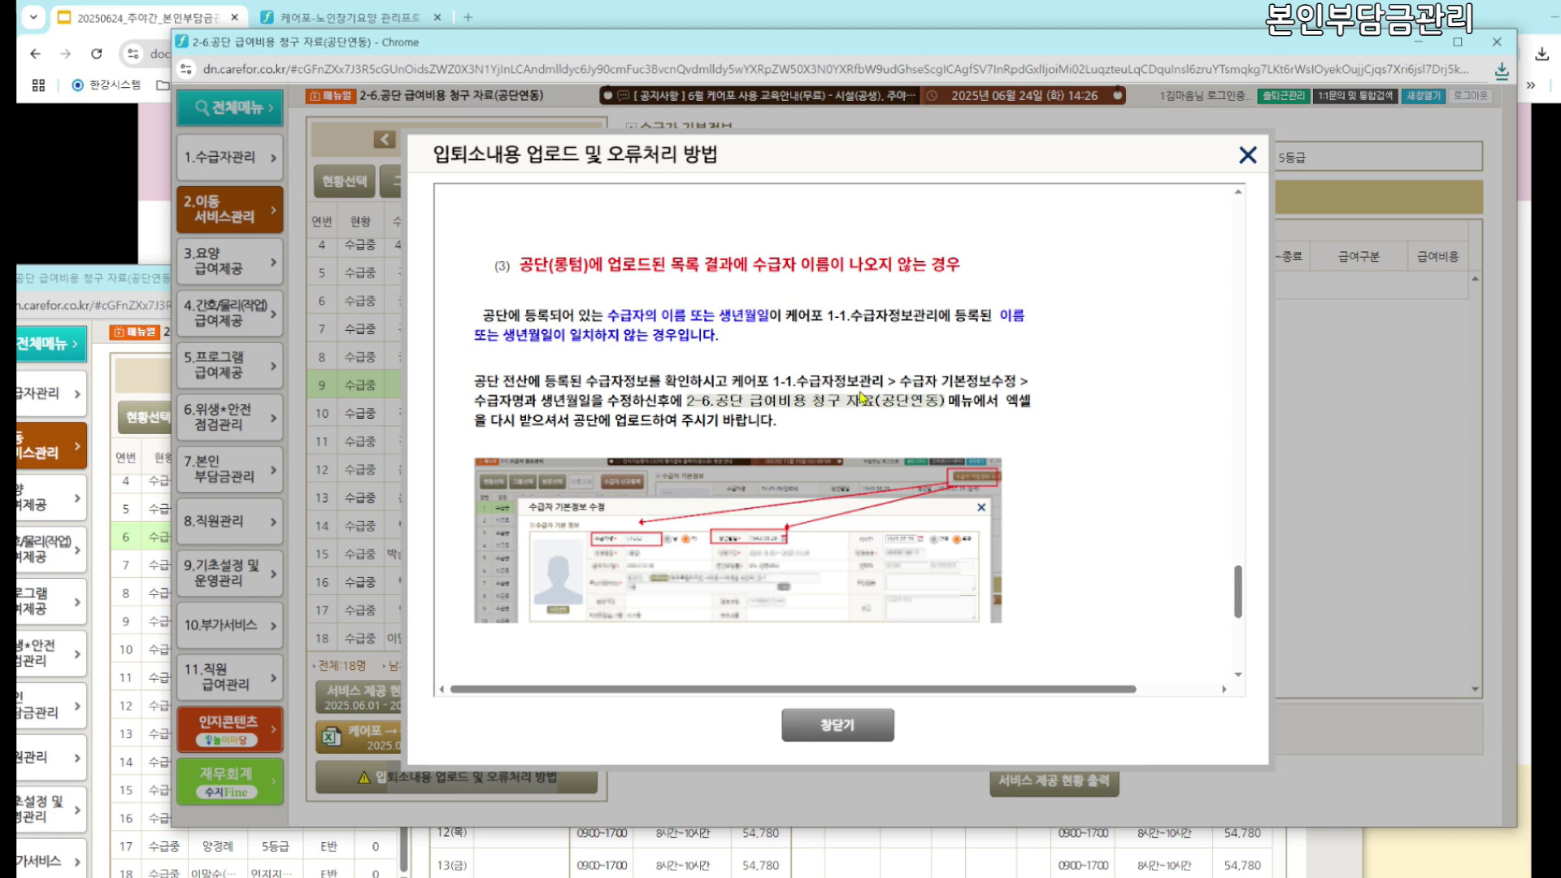
# Examine guide section (3) on recipient names missing from the 공단 upload results and its name and birth-date correction instructions
pyautogui.moveTo(1241, 595)
pyautogui.mouseDown()
pyautogui.moveTo(1237, 542)
pyautogui.moveTo(1235, 594)
pyautogui.mouseUp()
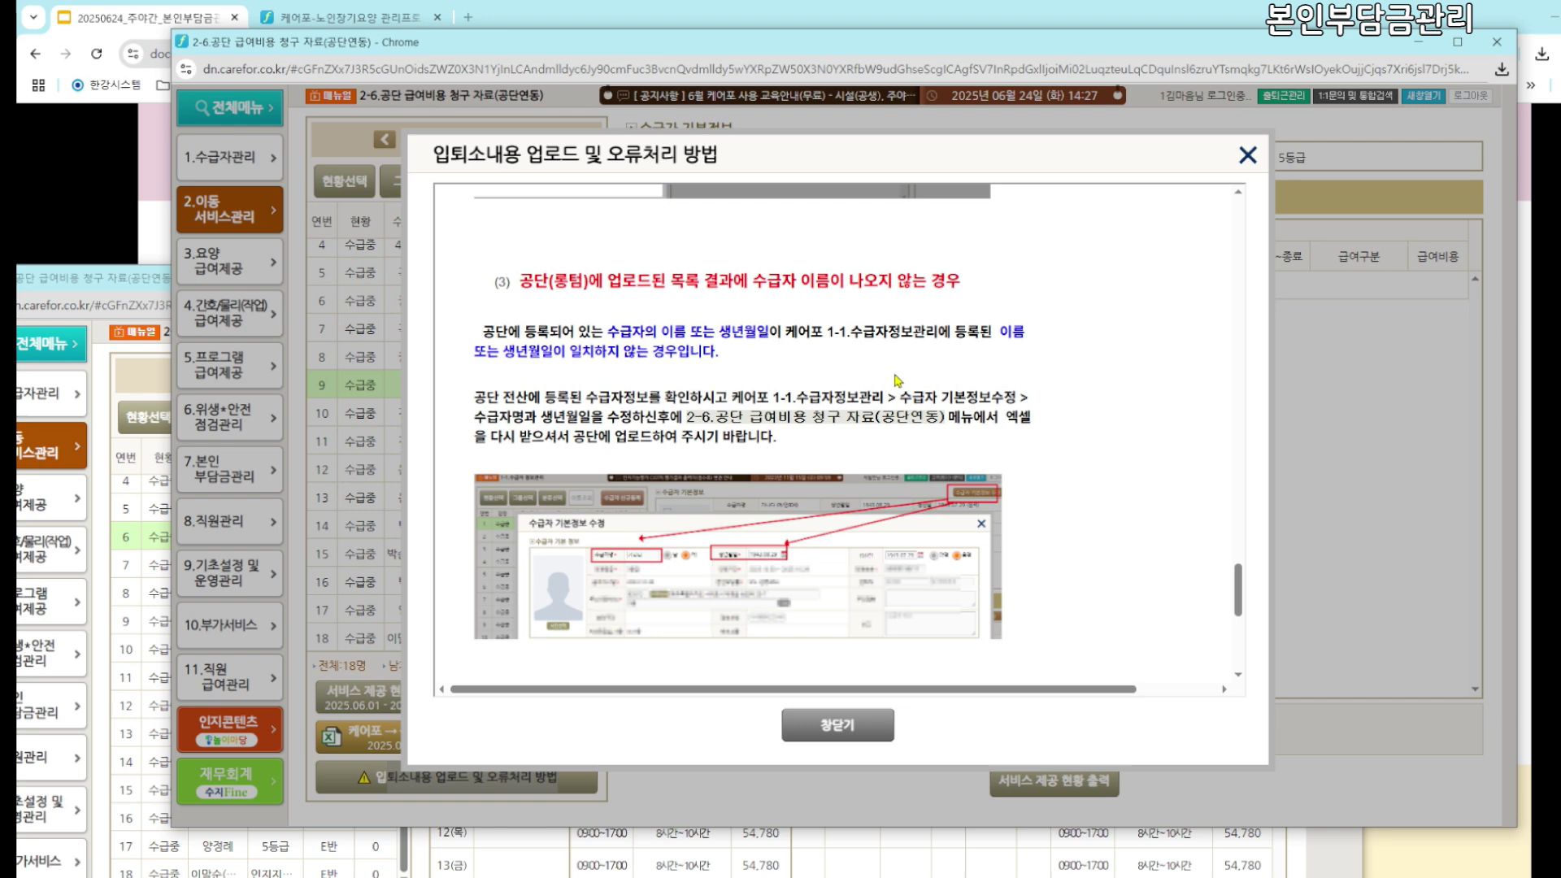
pyautogui.scroll(-2, 903, 398)
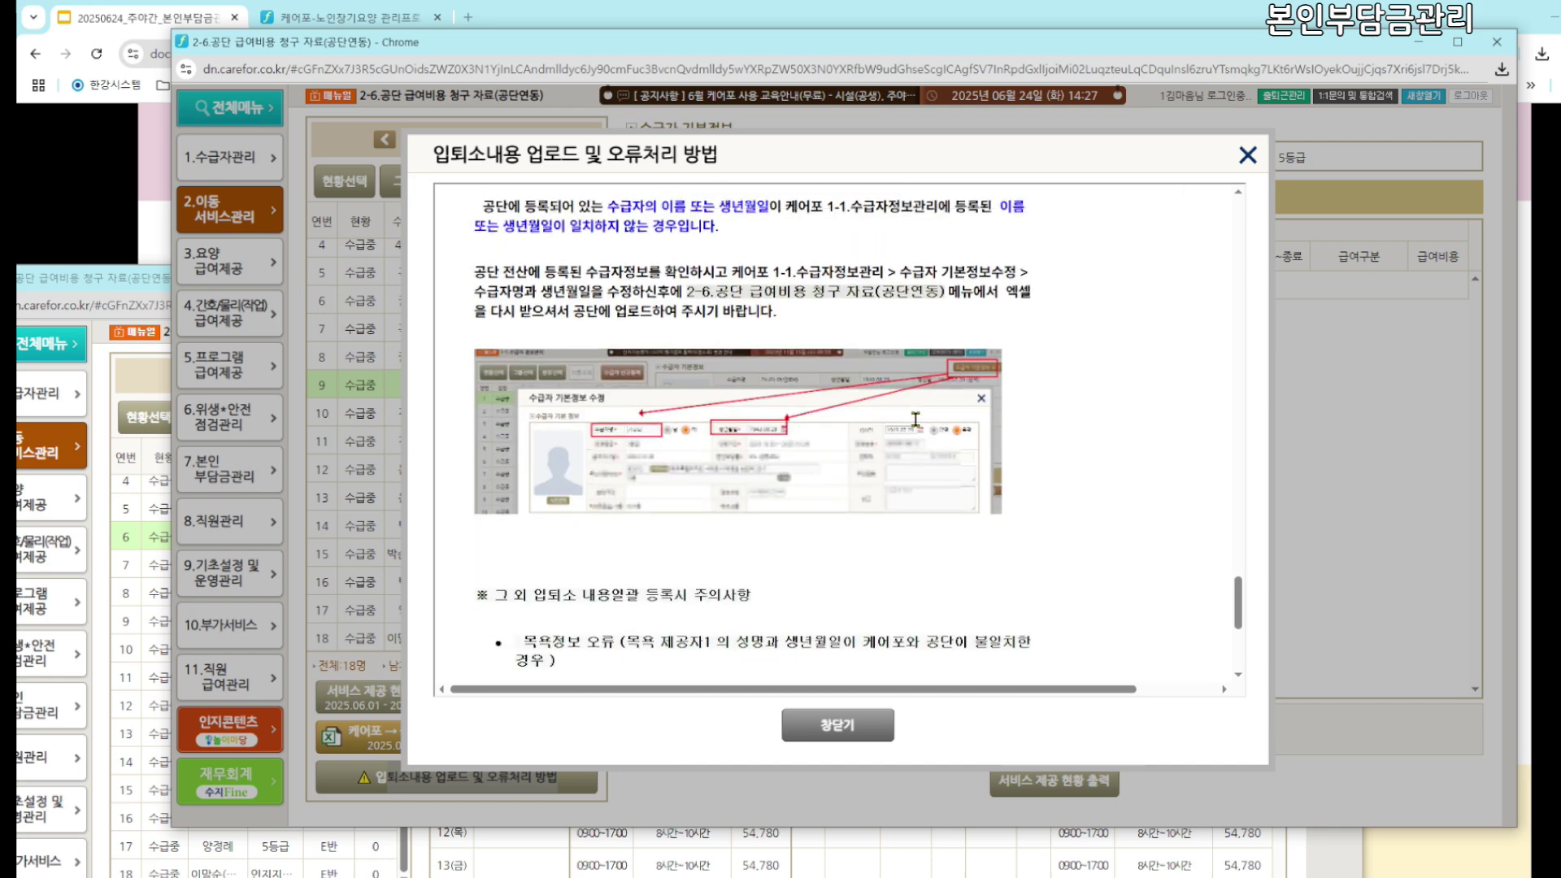
pyautogui.scroll(1, 916, 419)
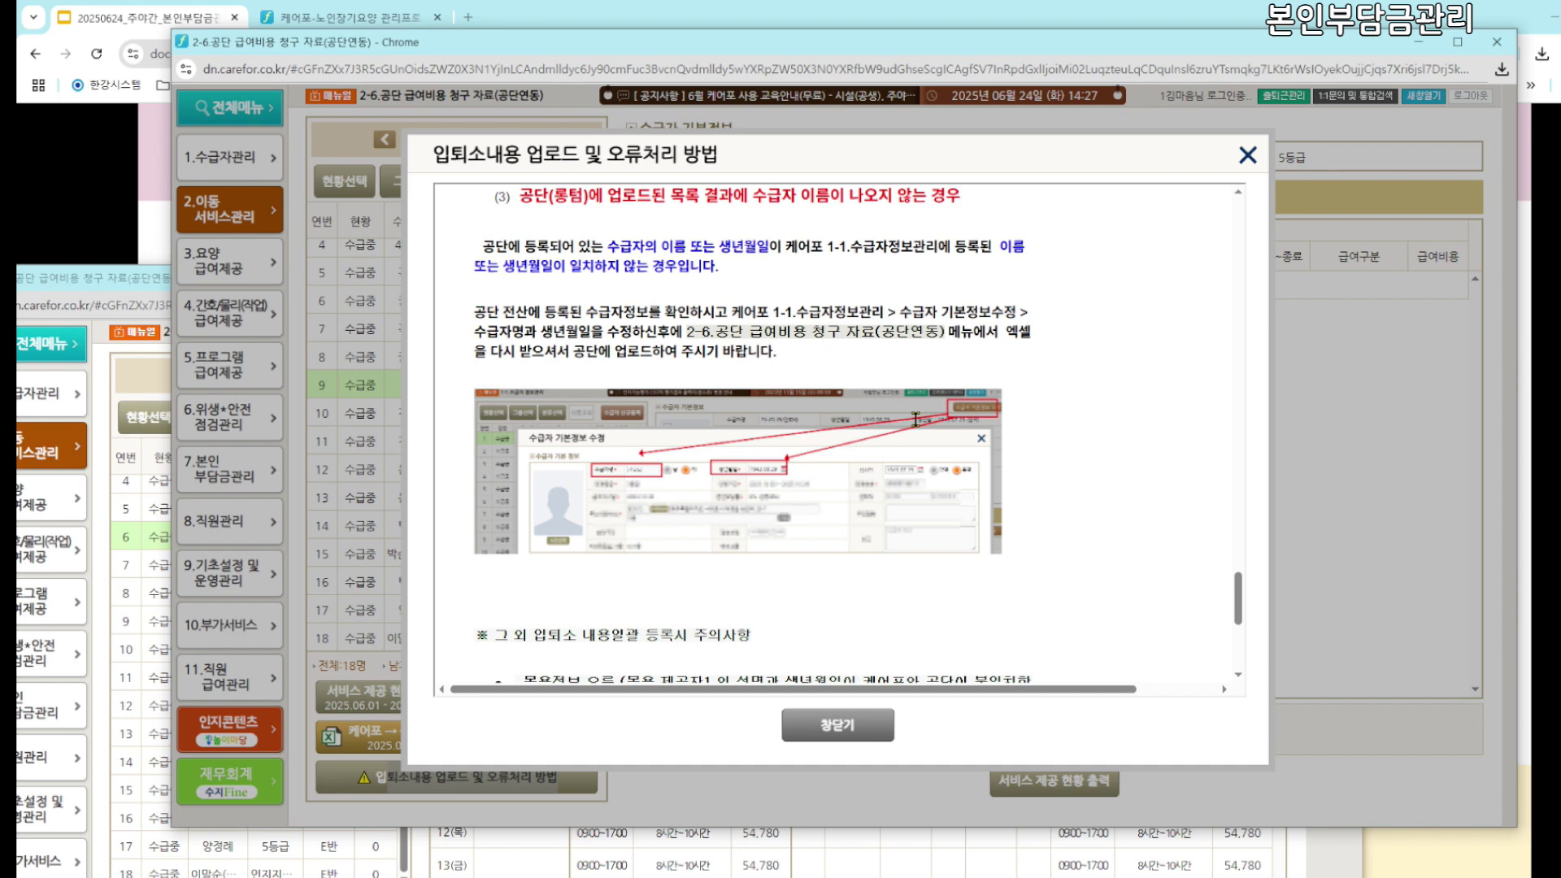
pyautogui.moveTo(662, 246); pyautogui.dragTo(769, 246)
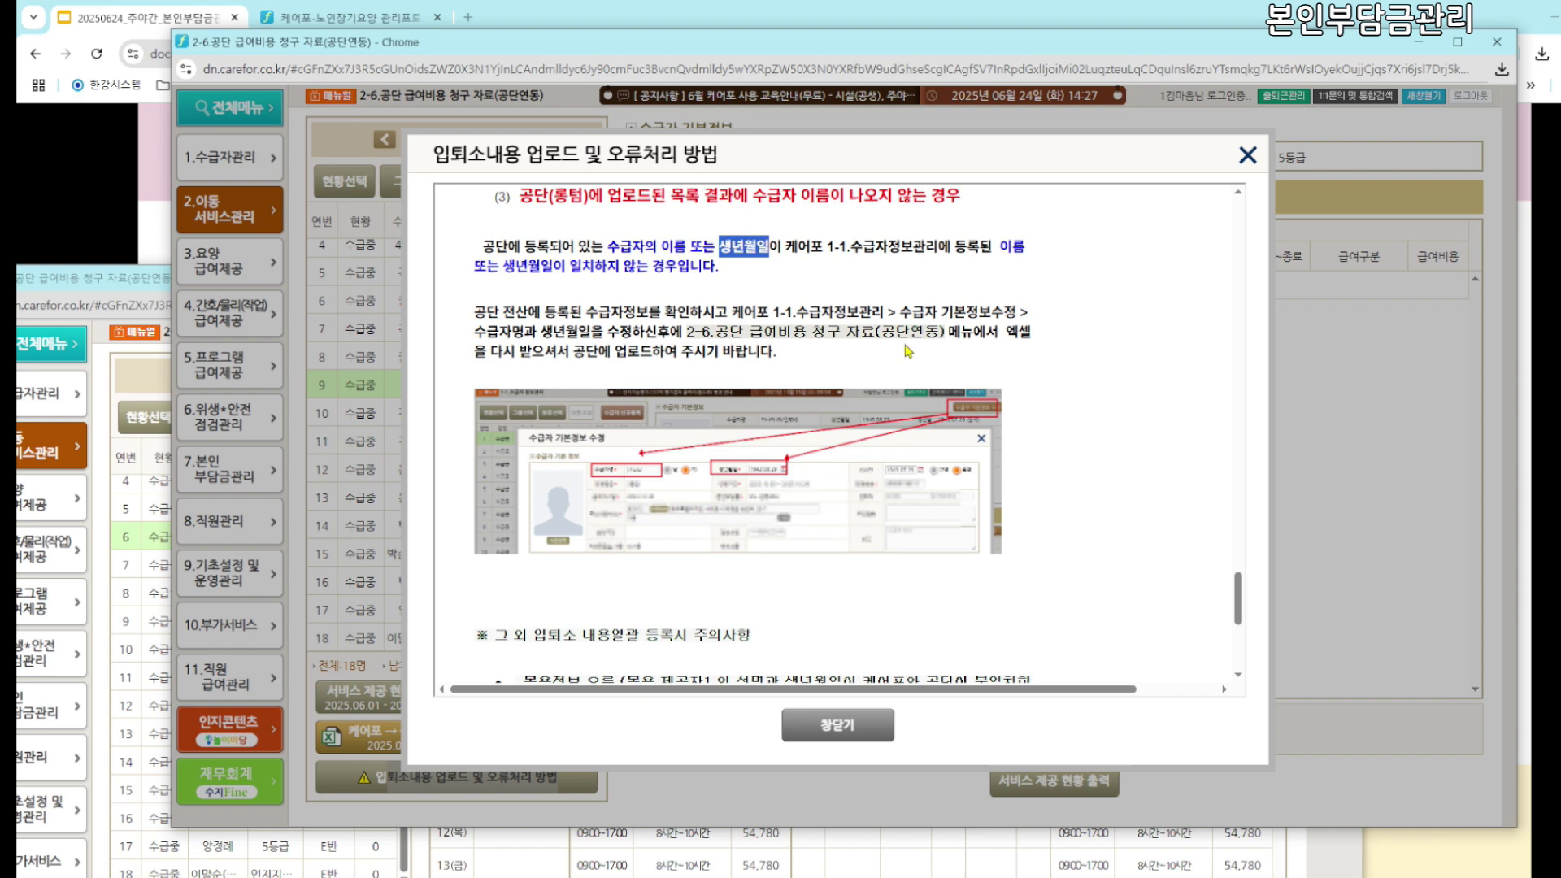
pyautogui.scroll(1, 904, 362)
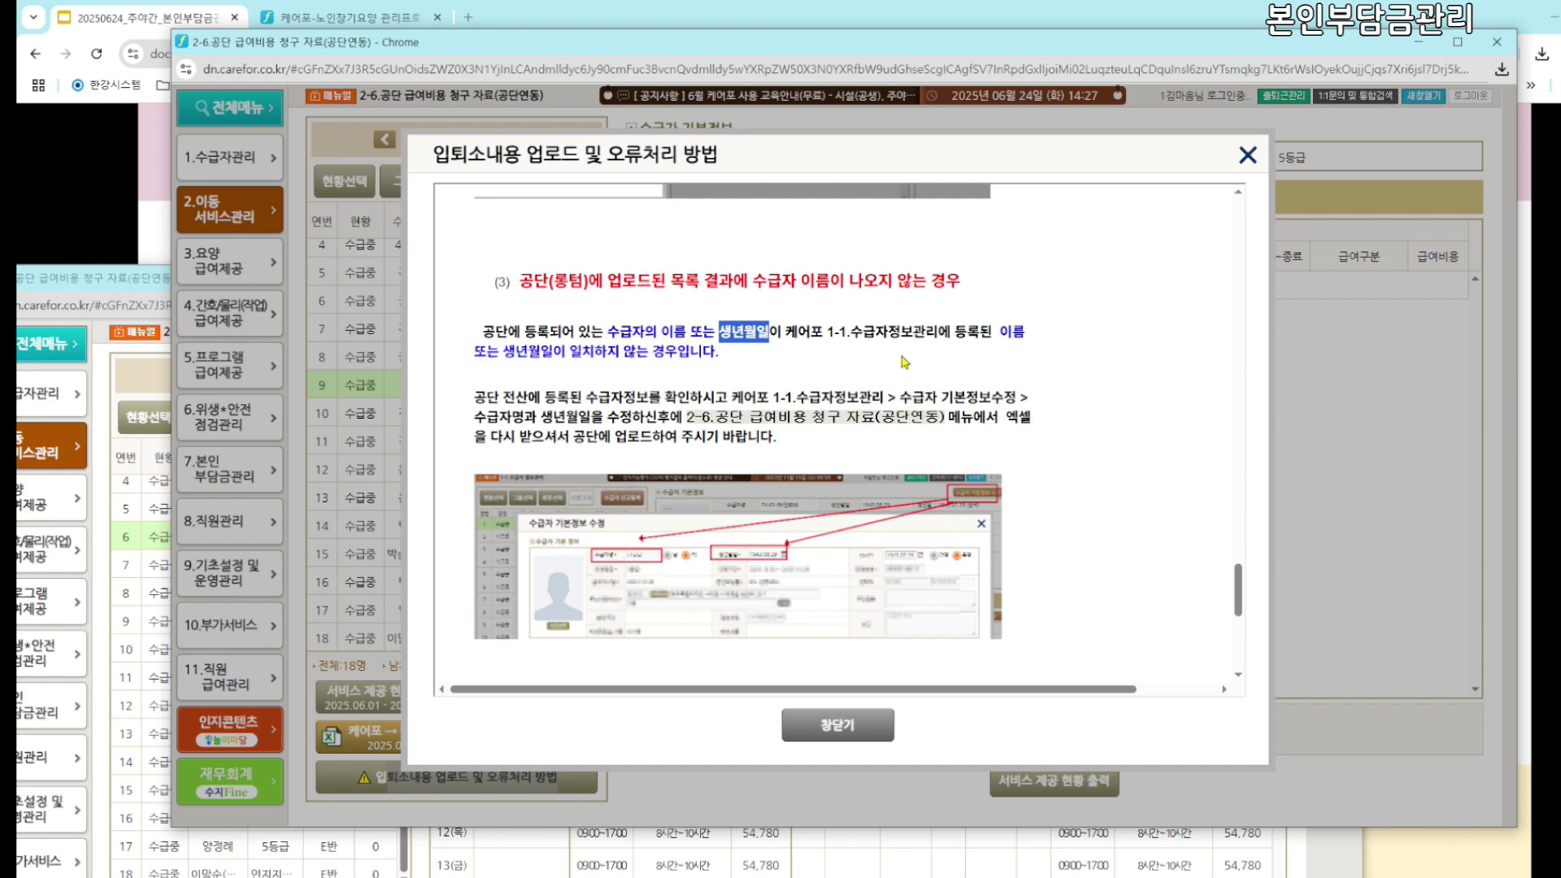
pyautogui.moveTo(518, 280); pyautogui.dragTo(1041, 381)
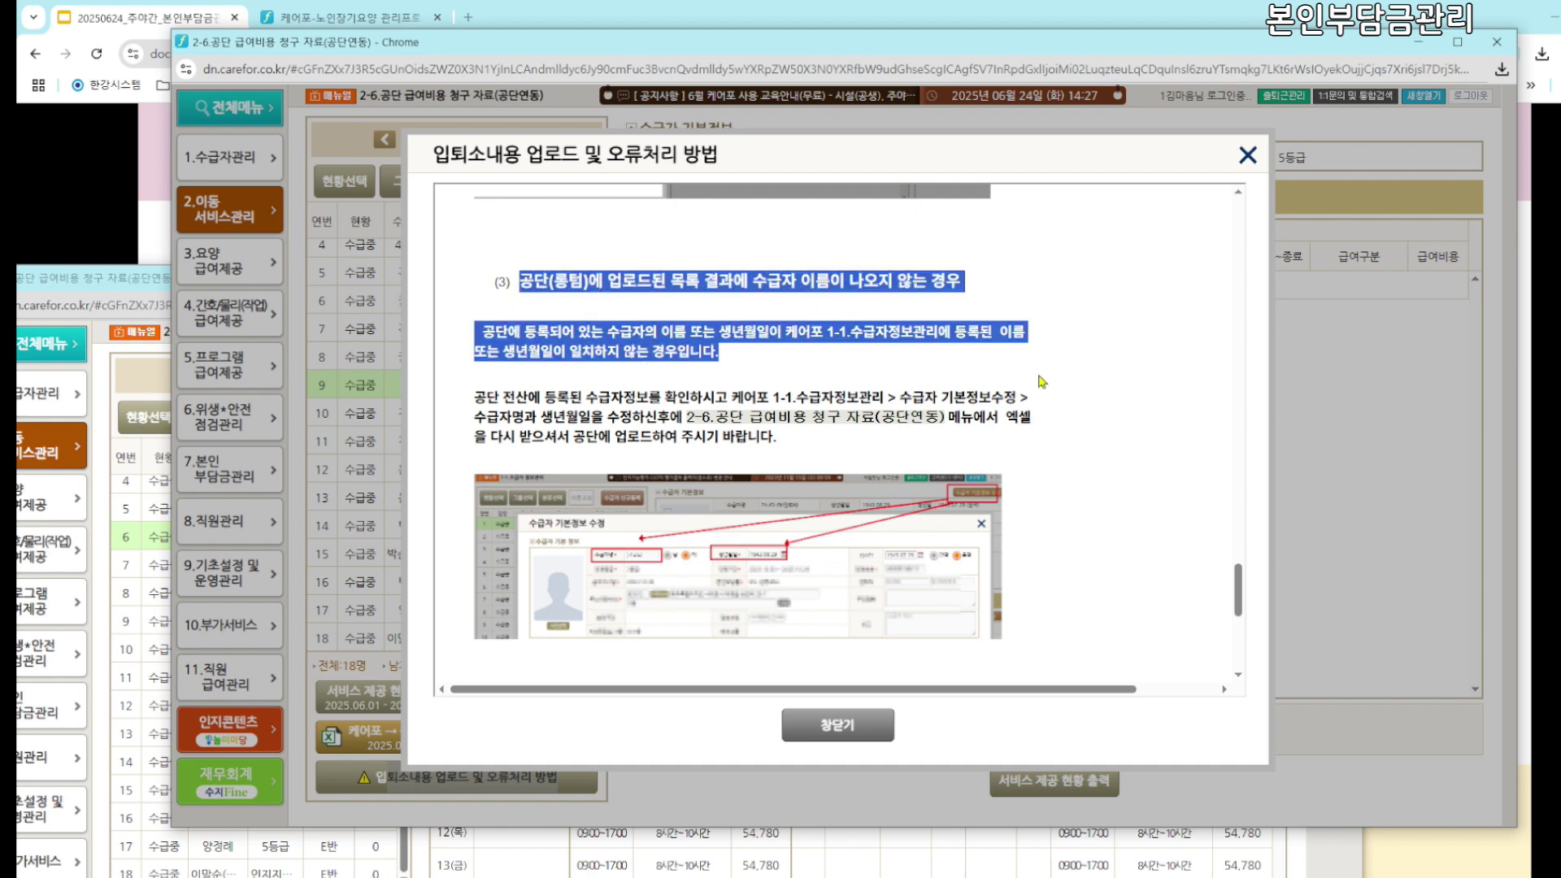
pyautogui.click(1041, 380)
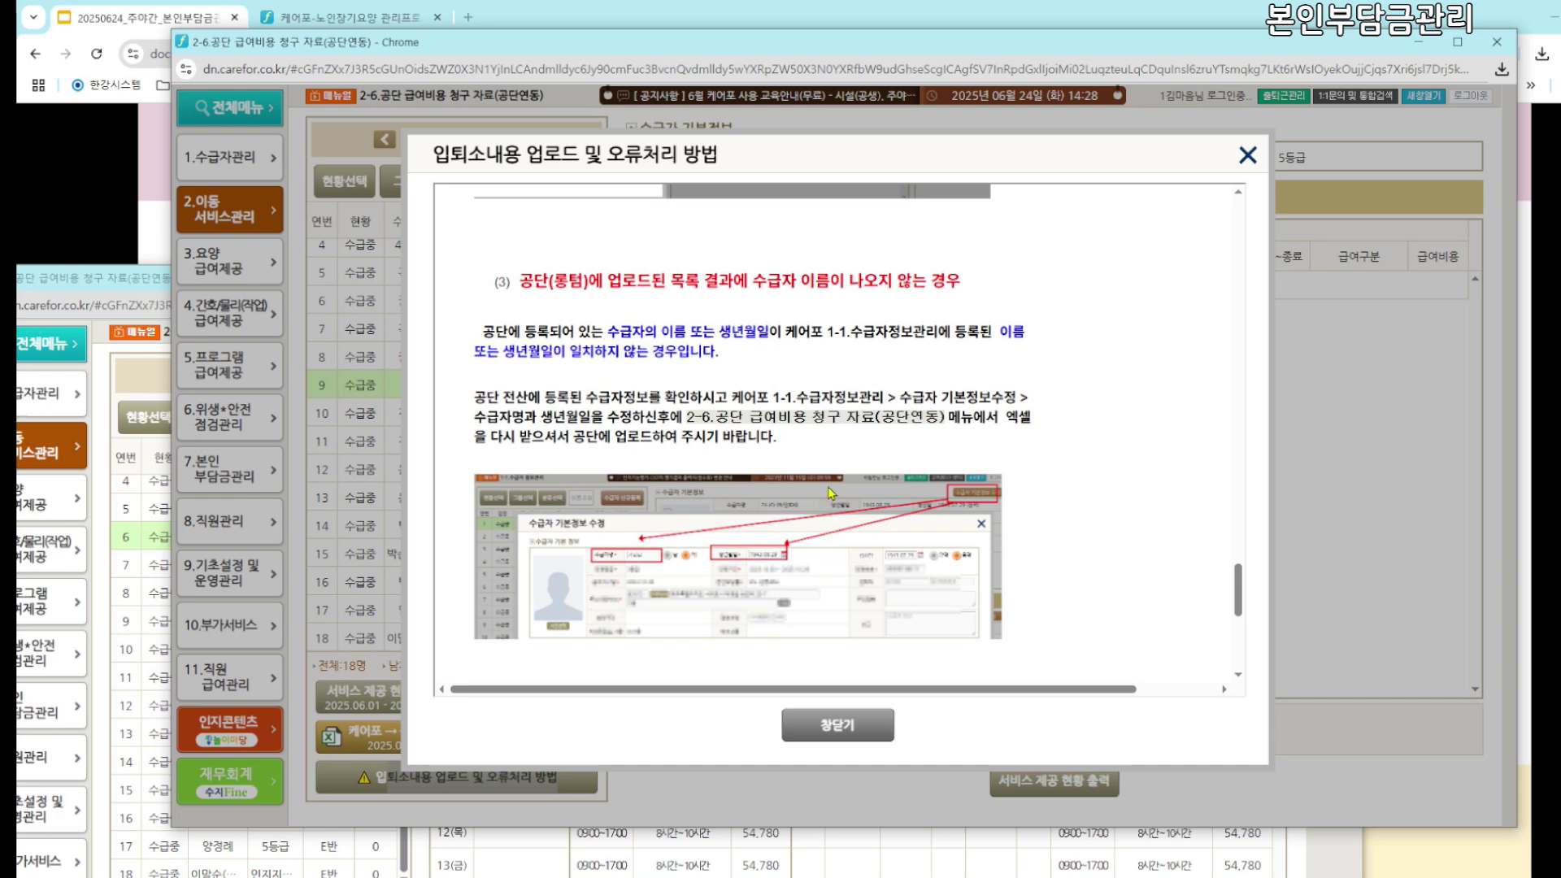
# Read the remaining upload precautions, including the 2-2.탑승관리 실거주지 note, and close the guide
pyautogui.scroll(-5, 830, 492)
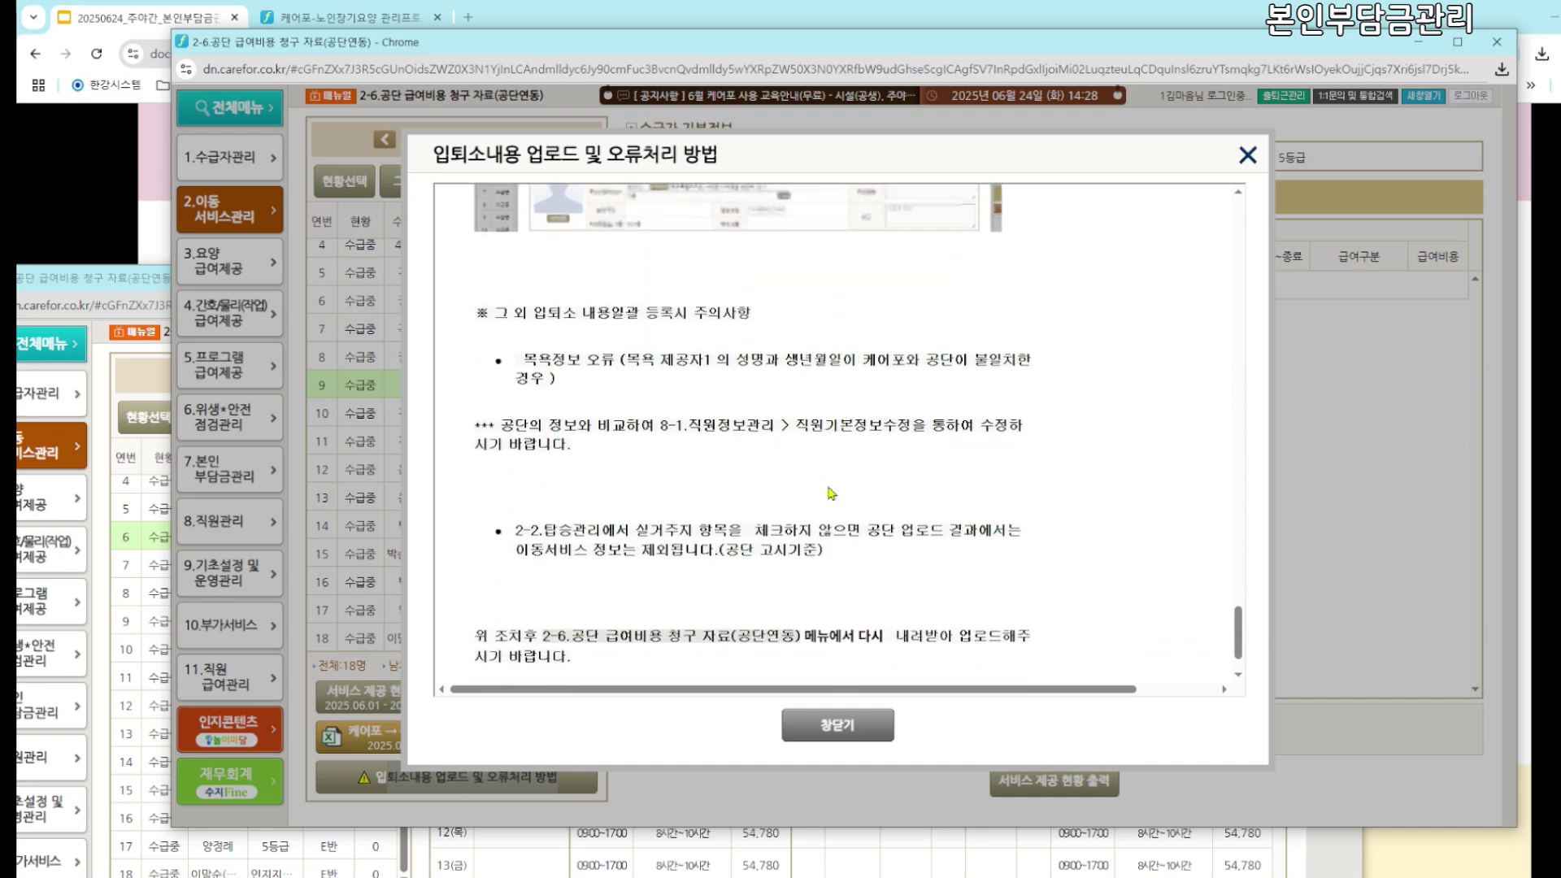
pyautogui.scroll(-1, 831, 492)
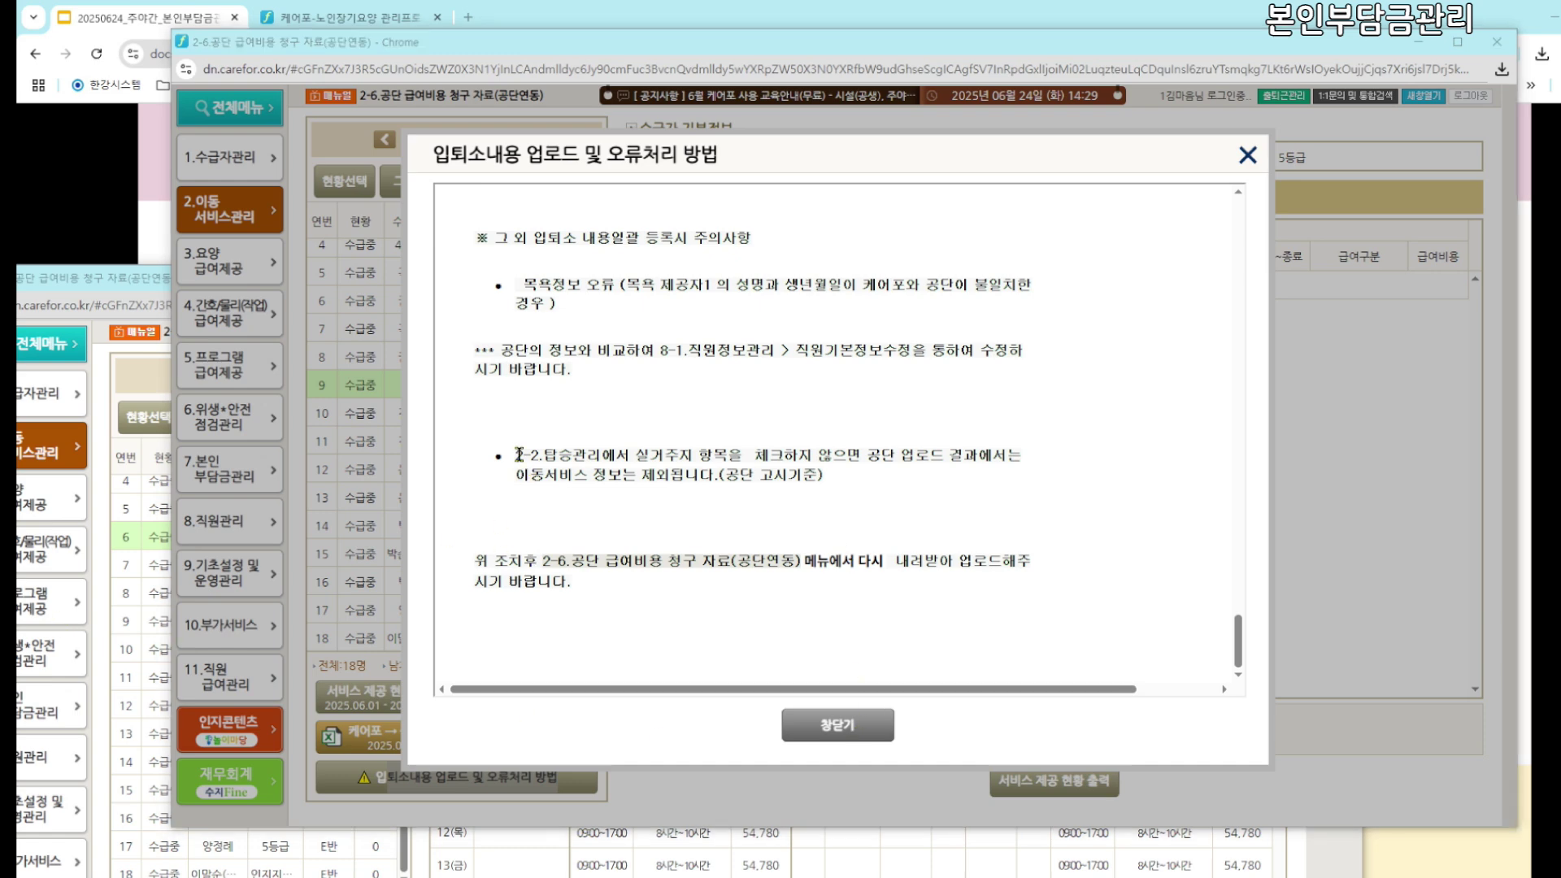
pyautogui.moveTo(519, 454); pyautogui.dragTo(995, 477)
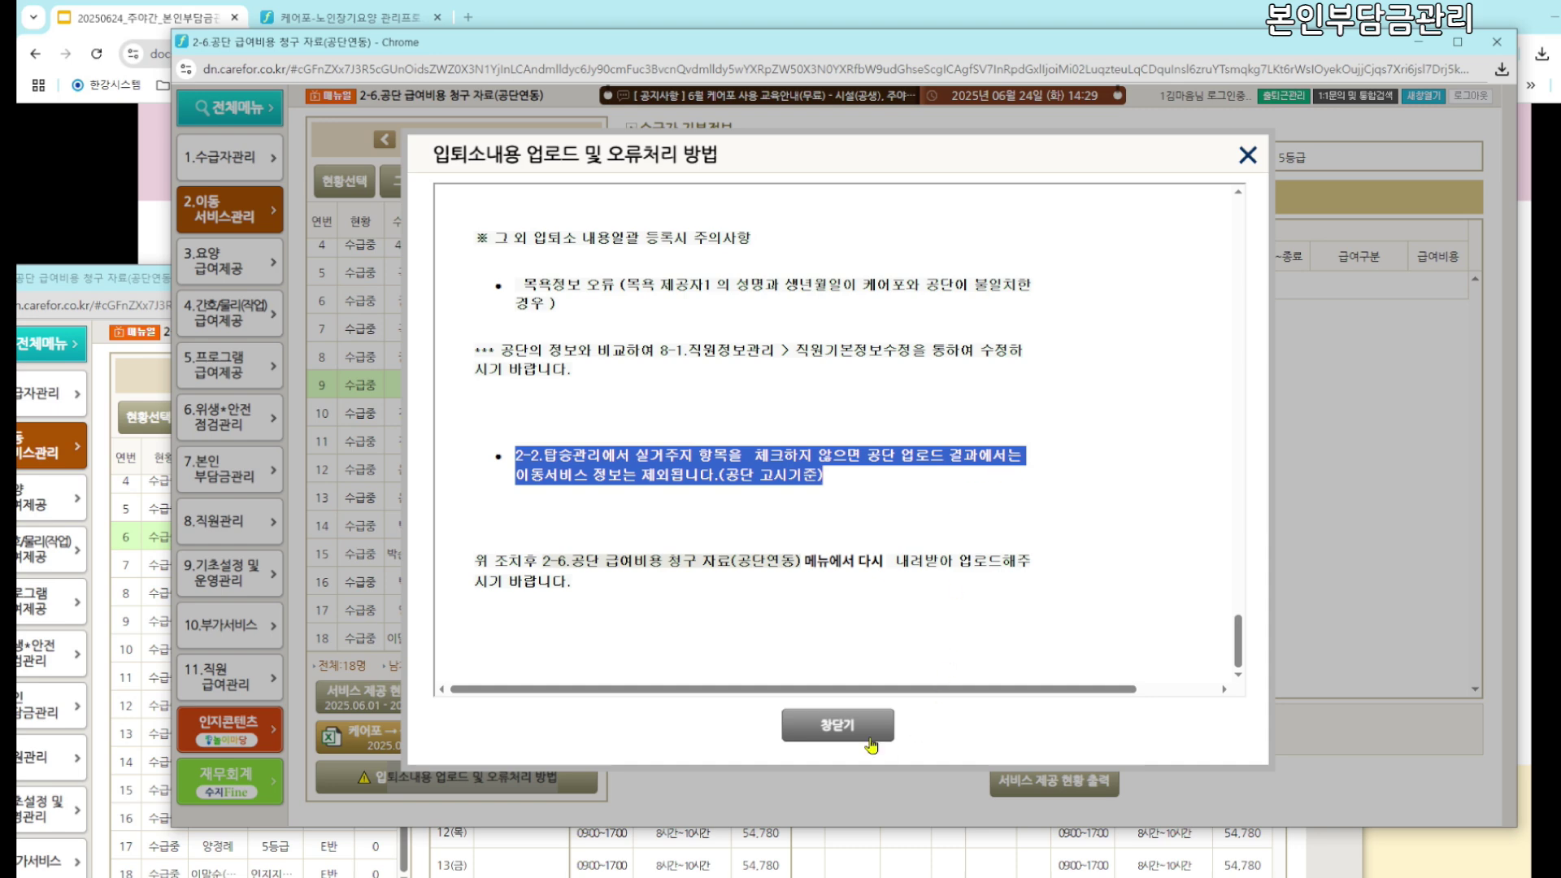
pyautogui.click(691, 467)
pyautogui.moveTo(635, 455); pyautogui.dragTo(818, 476)
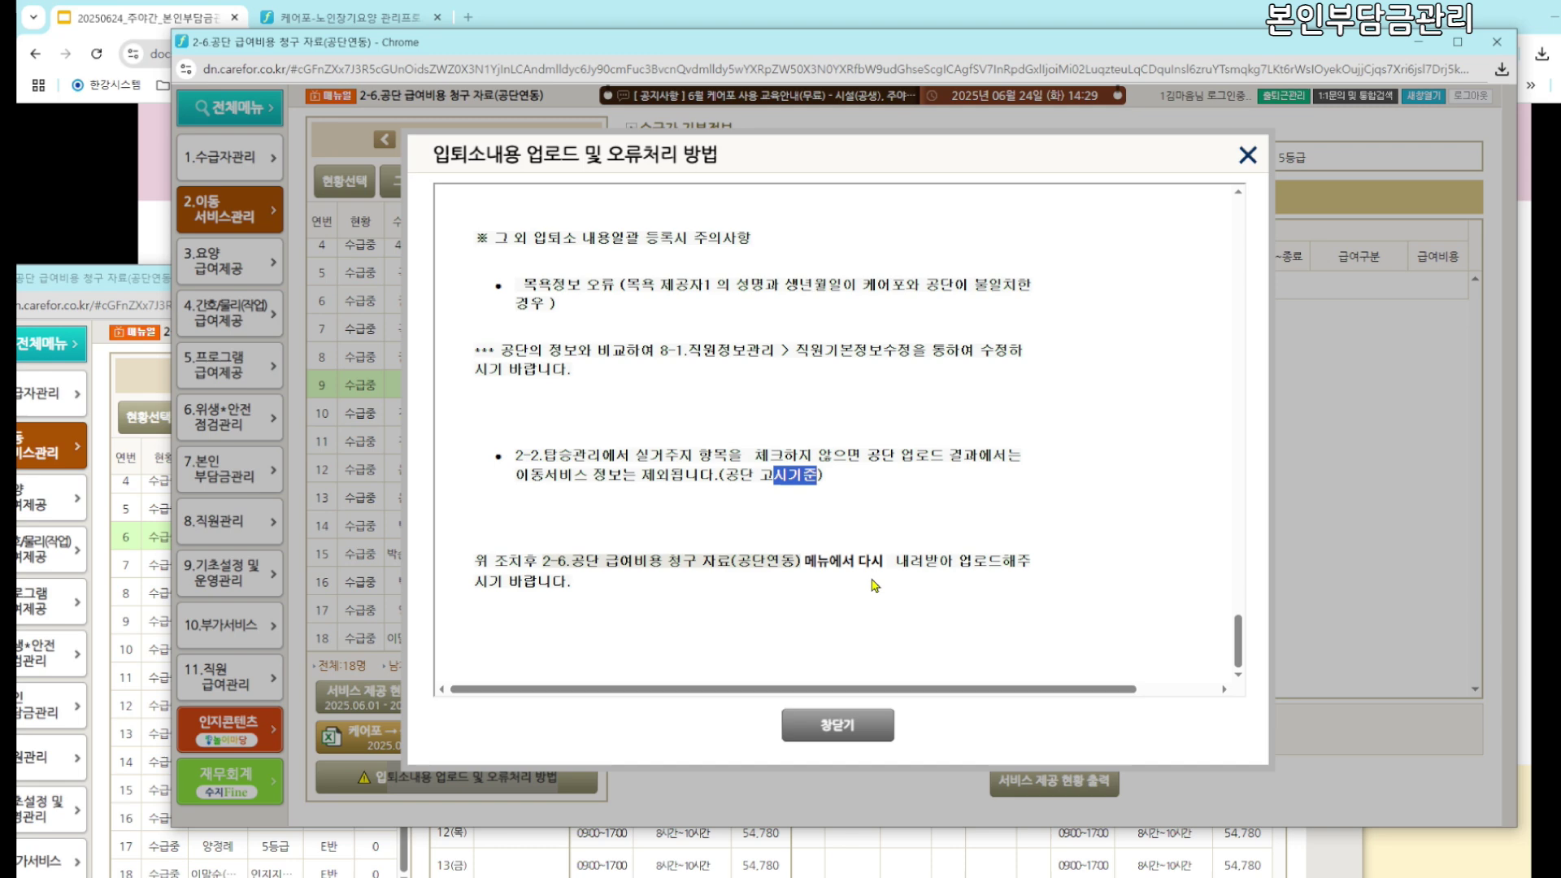
pyautogui.click(849, 724)
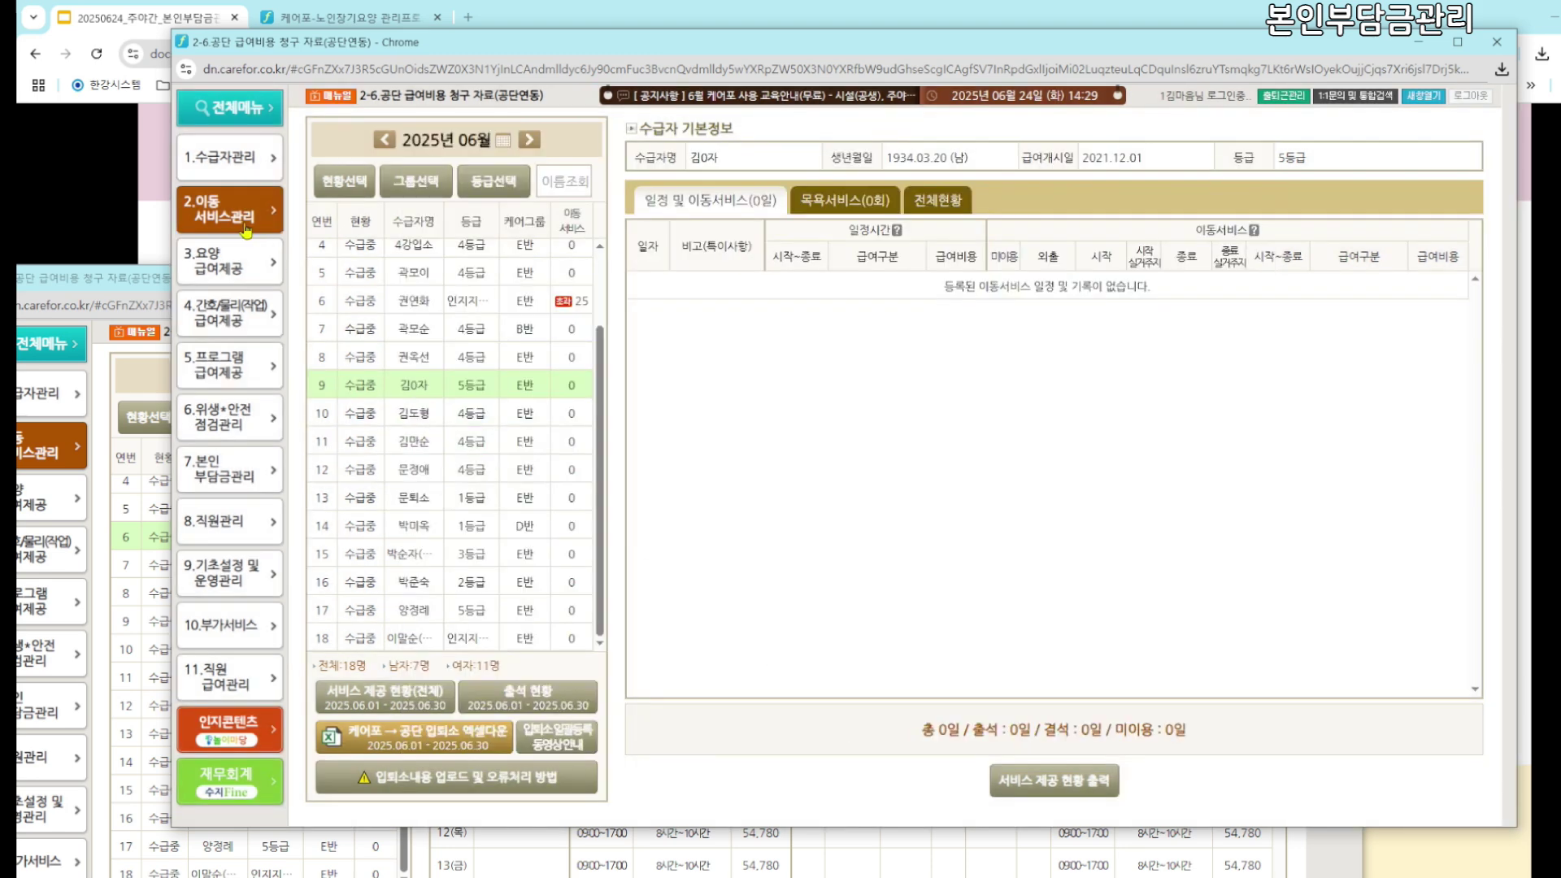
# Open 2-2.탑승관리(차량 이용) and set its date to 2025-05-07
pyautogui.click(248, 230)
pyautogui.click(367, 244)
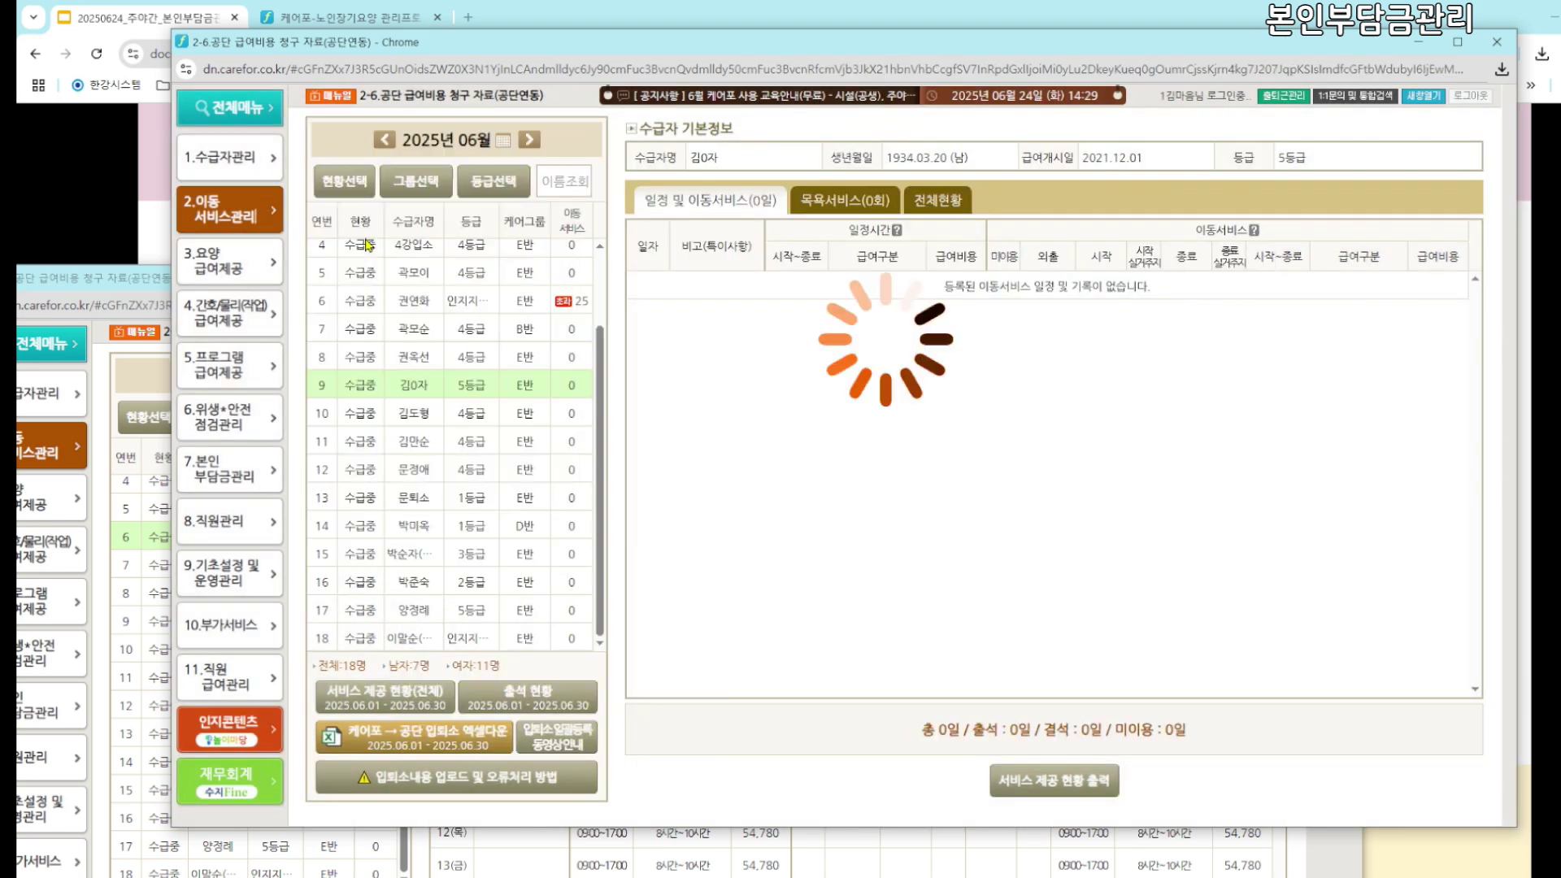
pyautogui.click(455, 244)
pyautogui.click(360, 140)
pyautogui.click(360, 140)
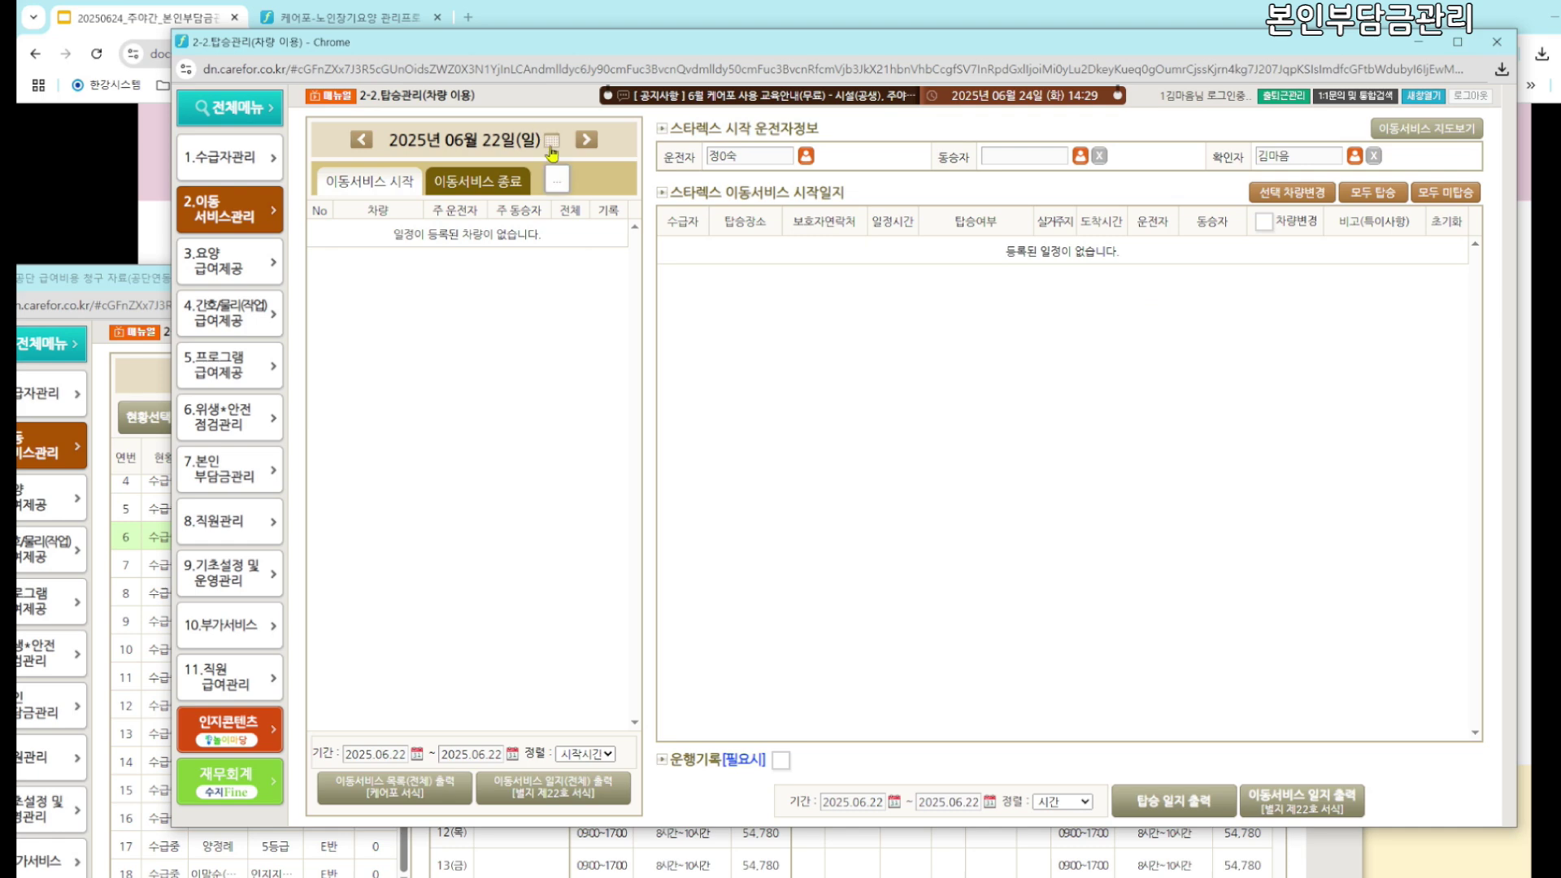
pyautogui.click(552, 152)
pyautogui.click(674, 151)
pyautogui.click(660, 245)
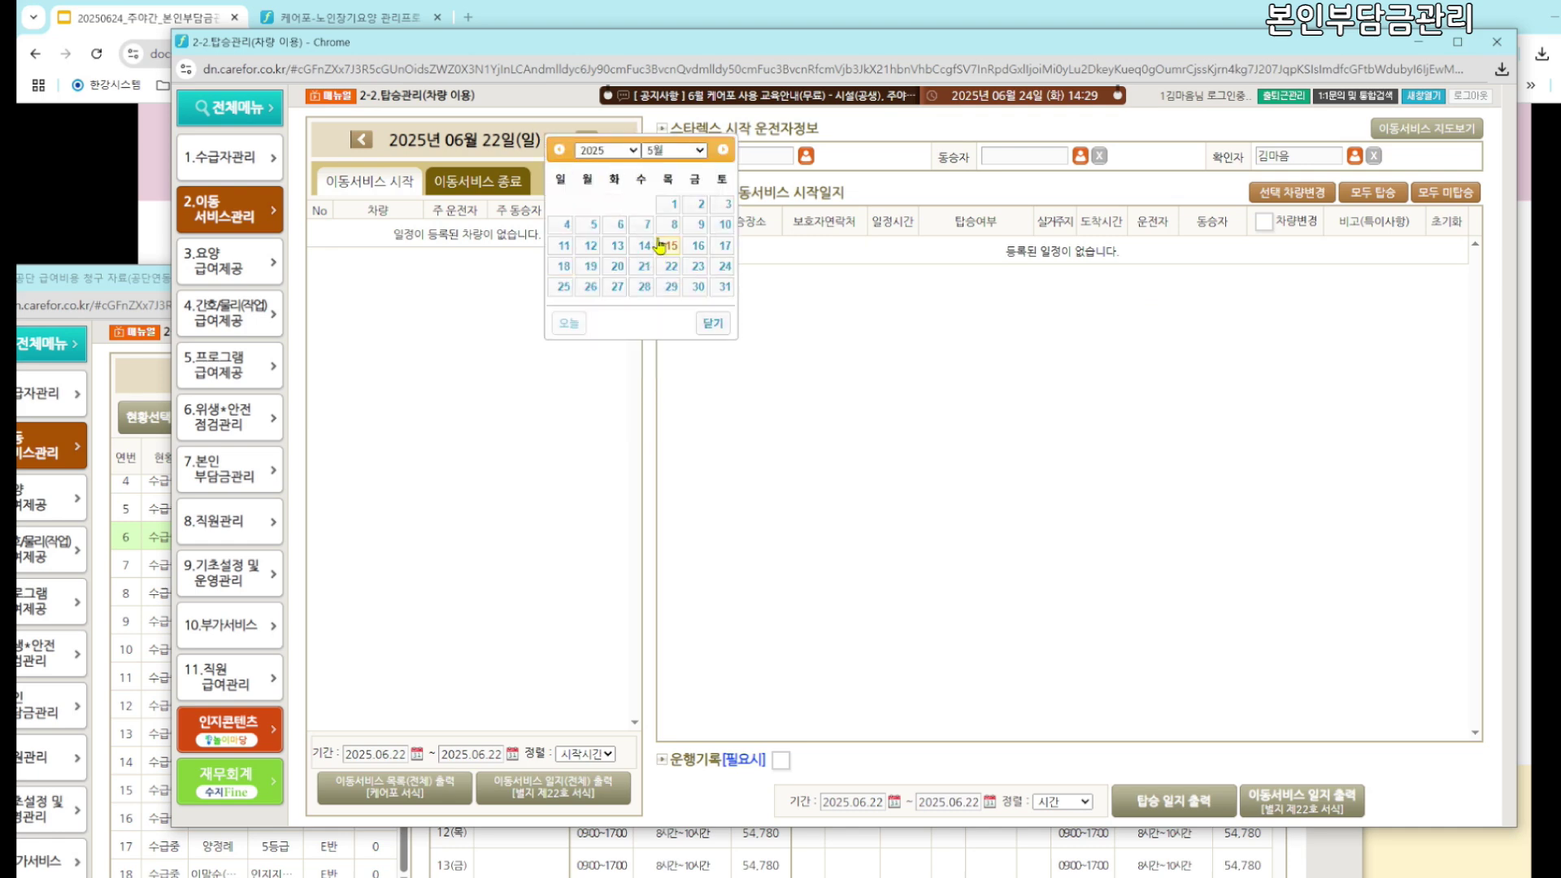
pyautogui.click(647, 224)
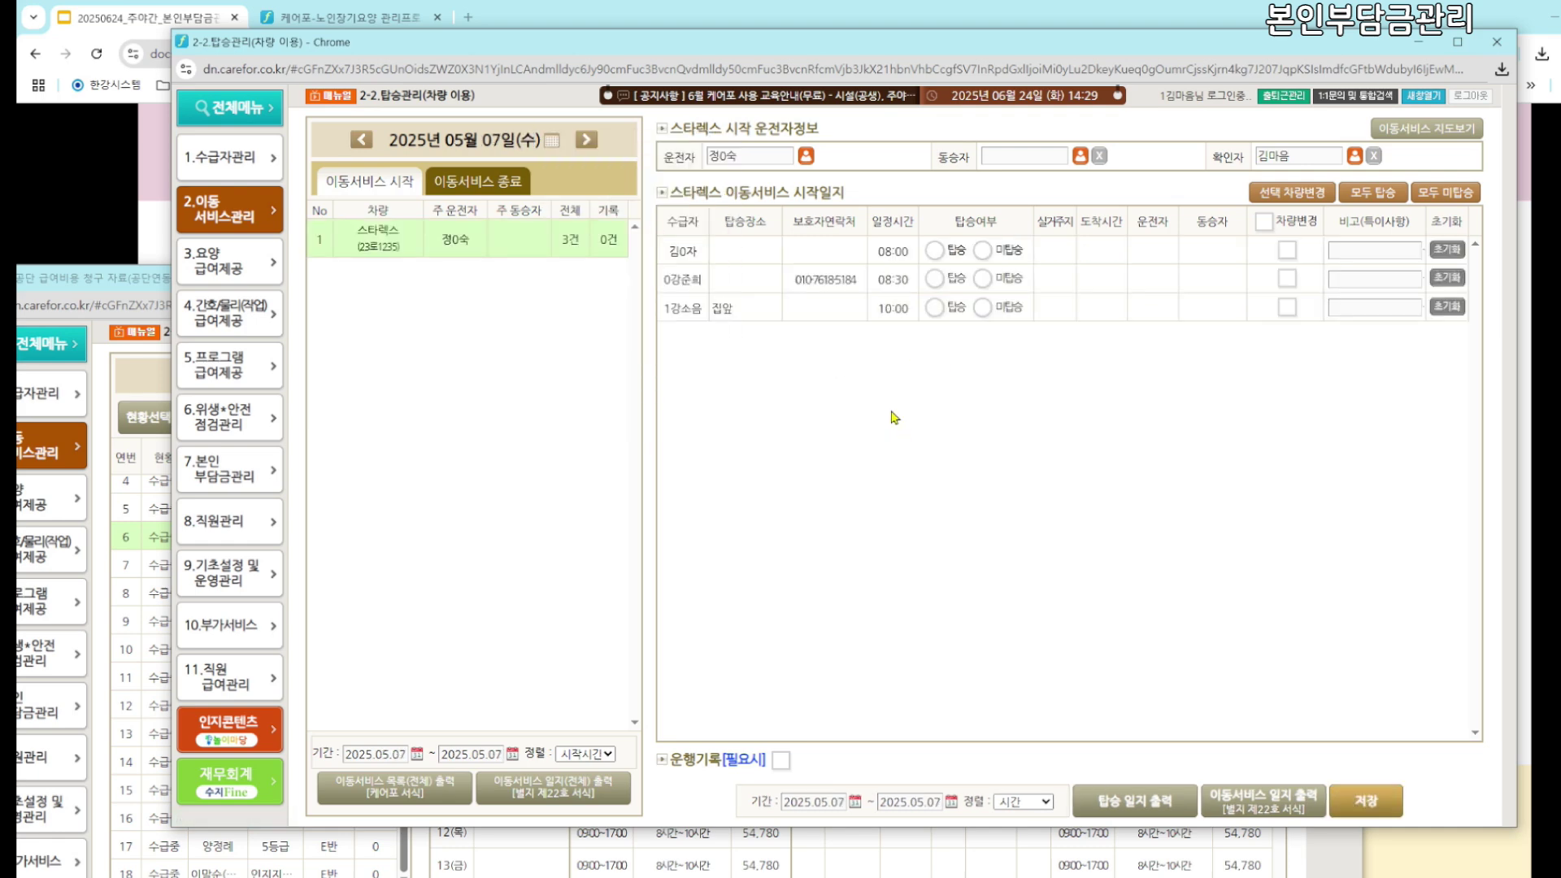
# Mark all three recipients in the 스타렉스 이동서비스 시작일지 as 탑승
pyautogui.click(935, 252)
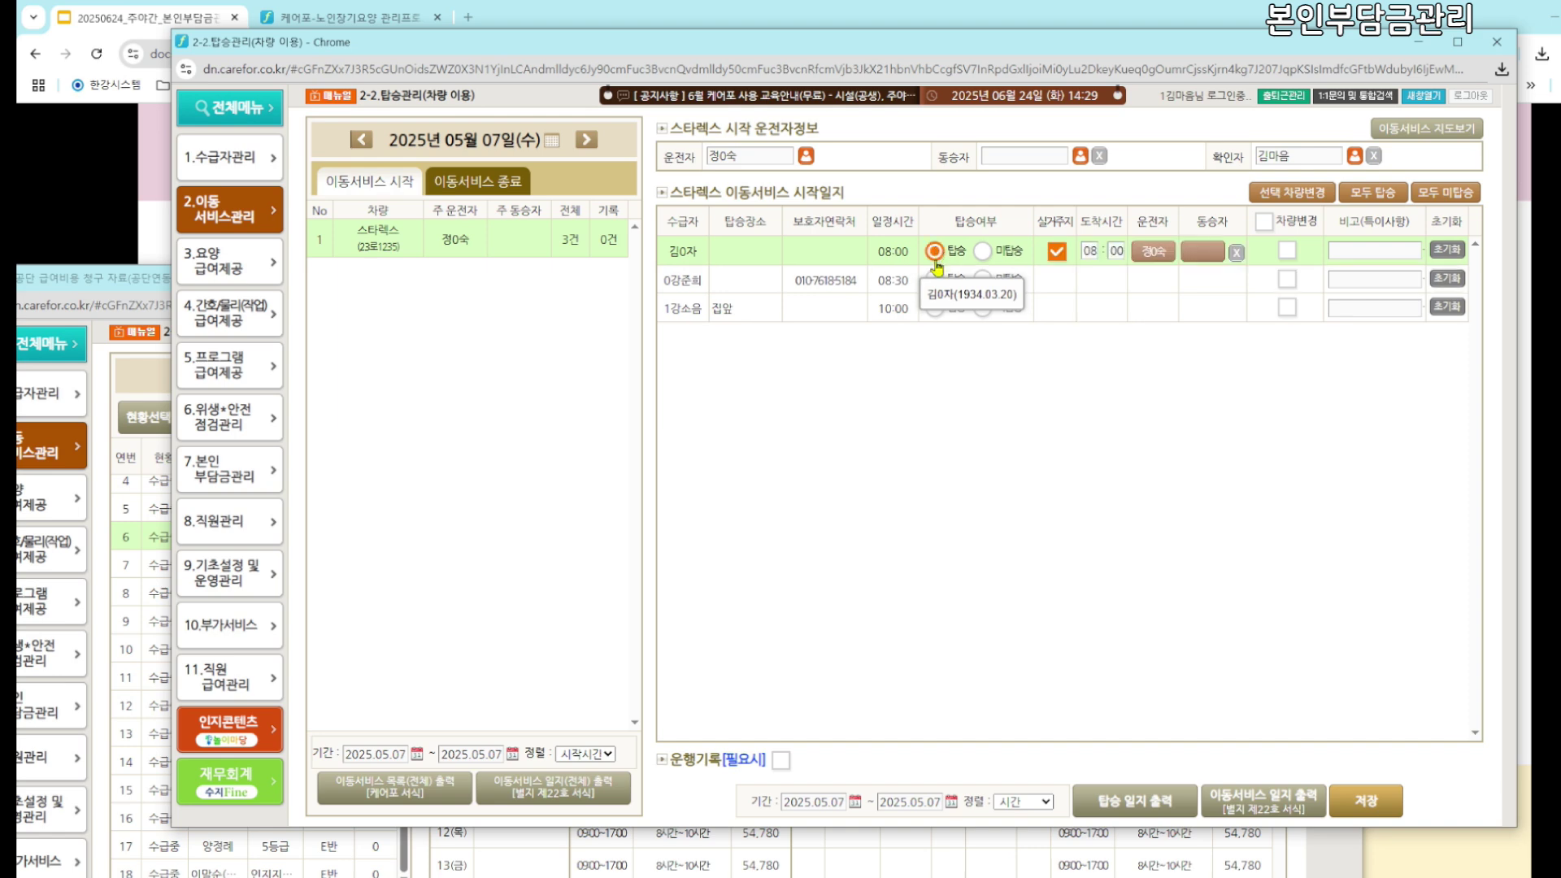
pyautogui.click(935, 279)
pyautogui.click(935, 309)
pyautogui.moveTo(1038, 221); pyautogui.dragTo(1076, 224)
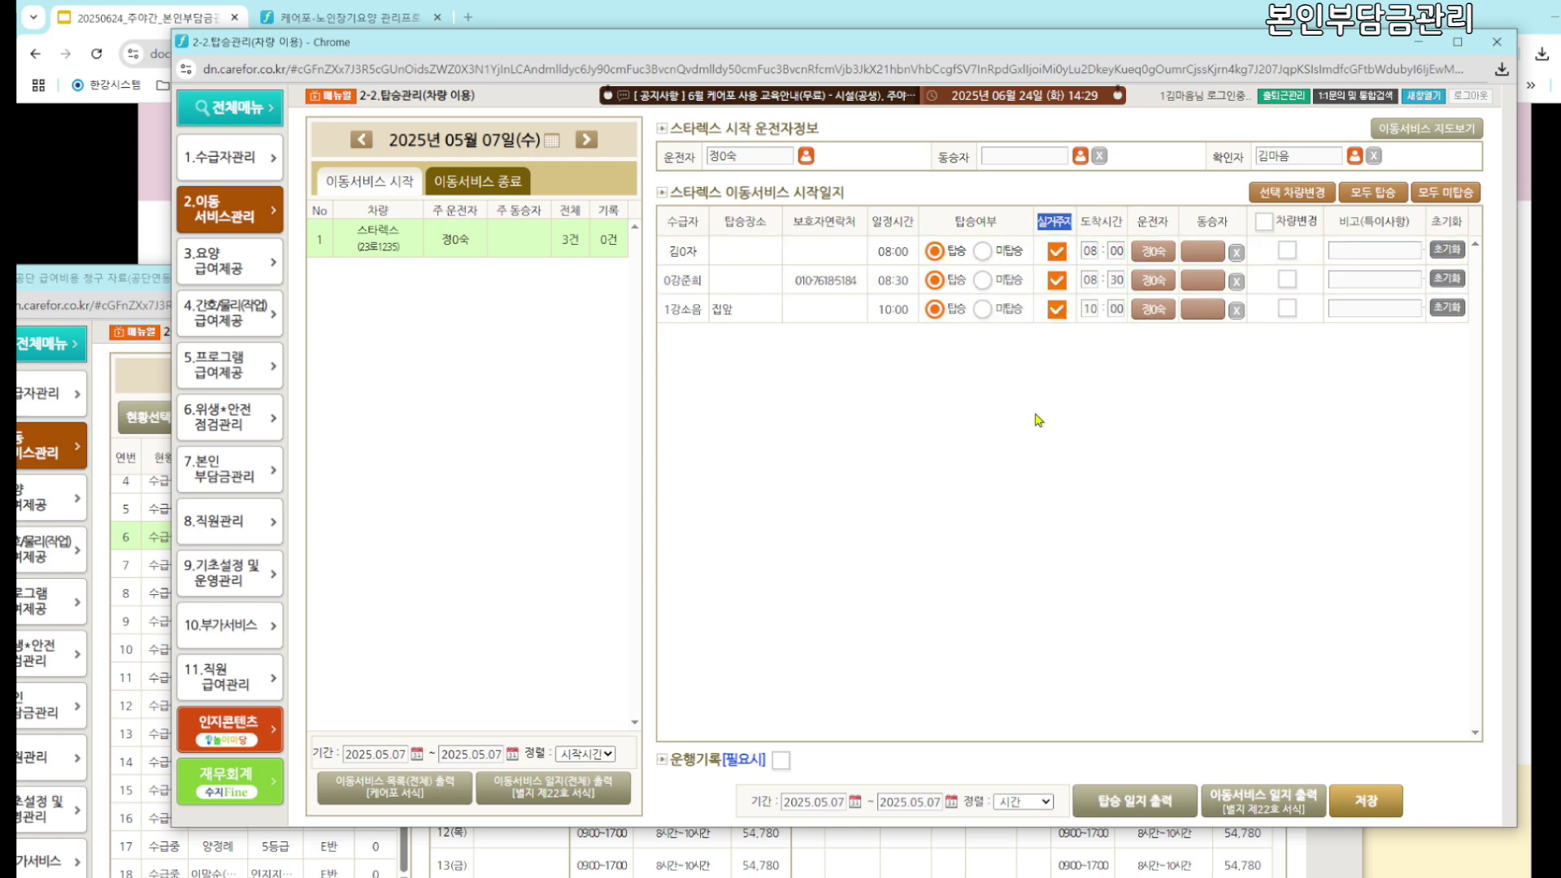
# Clear the 실거주지 mark for the 08:00 recipient and answer the check with 실거주지가 맞습니다
pyautogui.click(1056, 251)
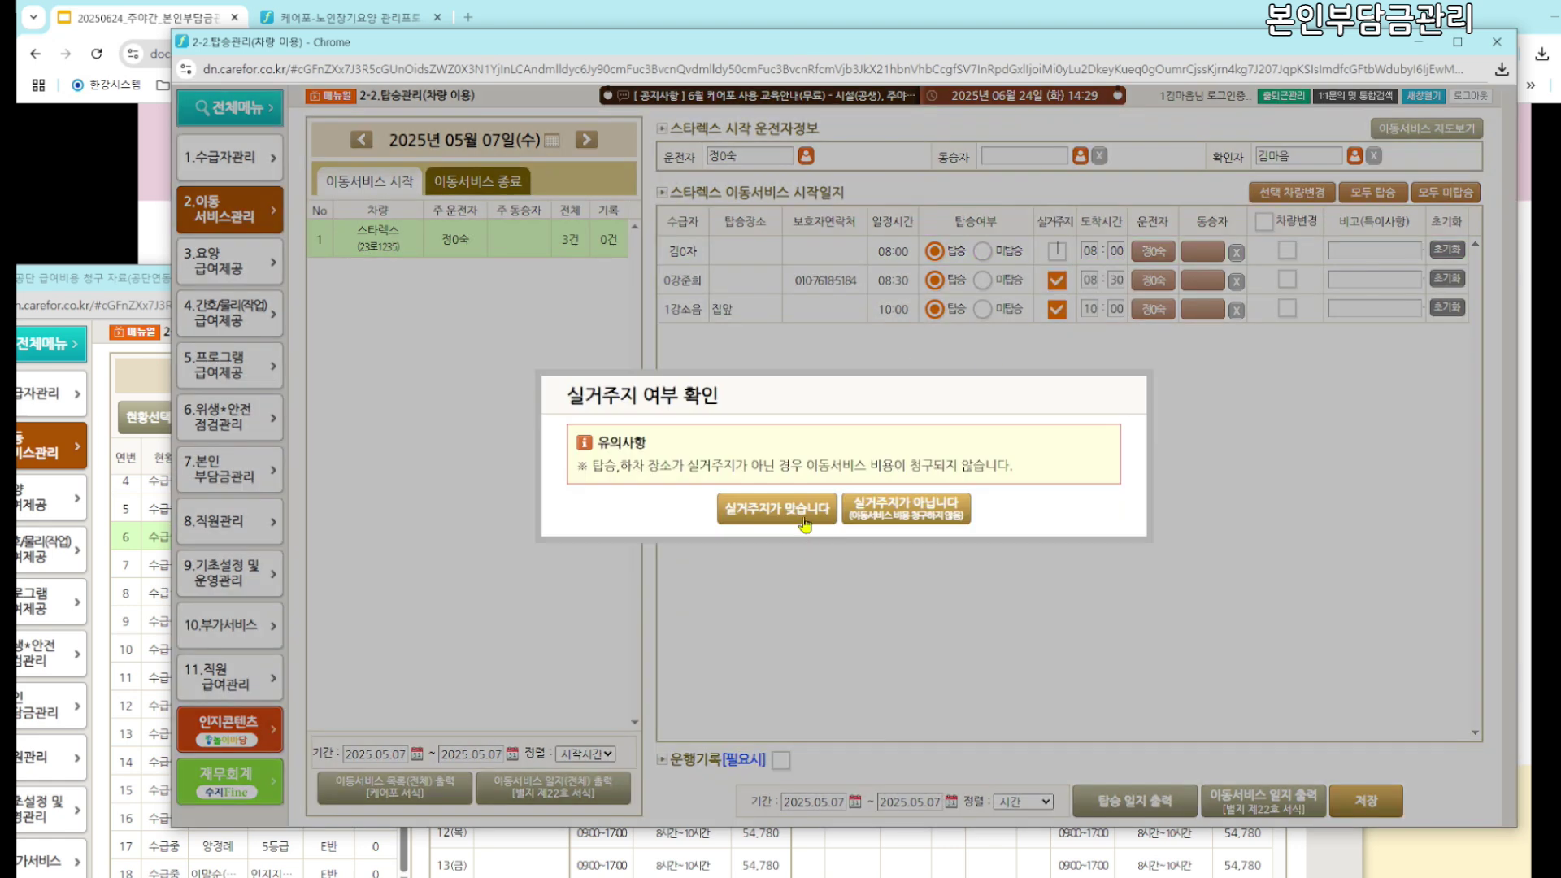
pyautogui.tripleClick(890, 401)
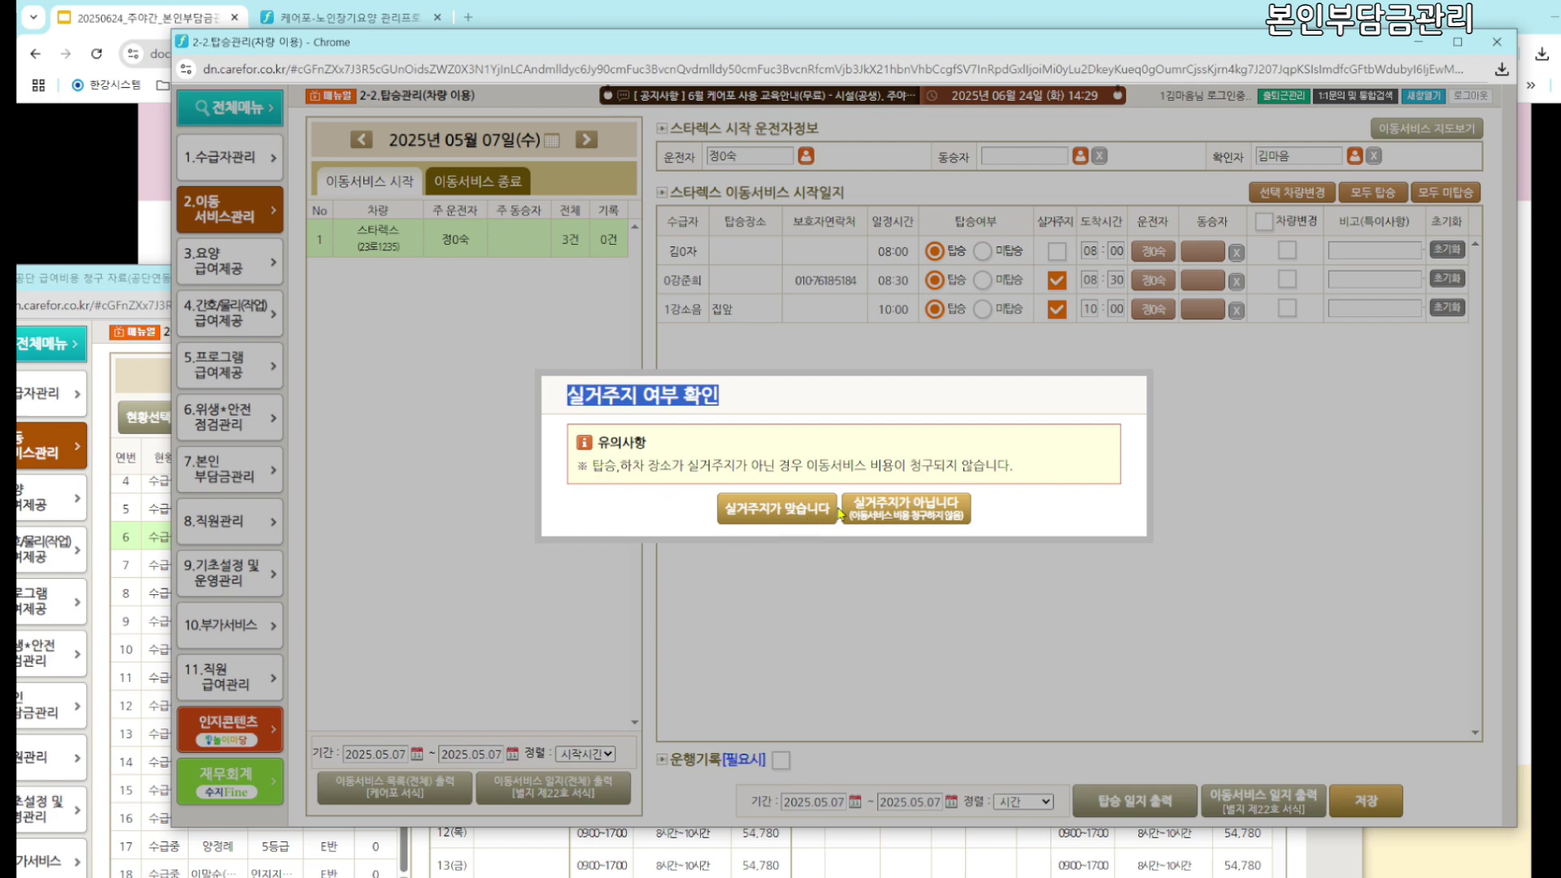
pyautogui.click(782, 514)
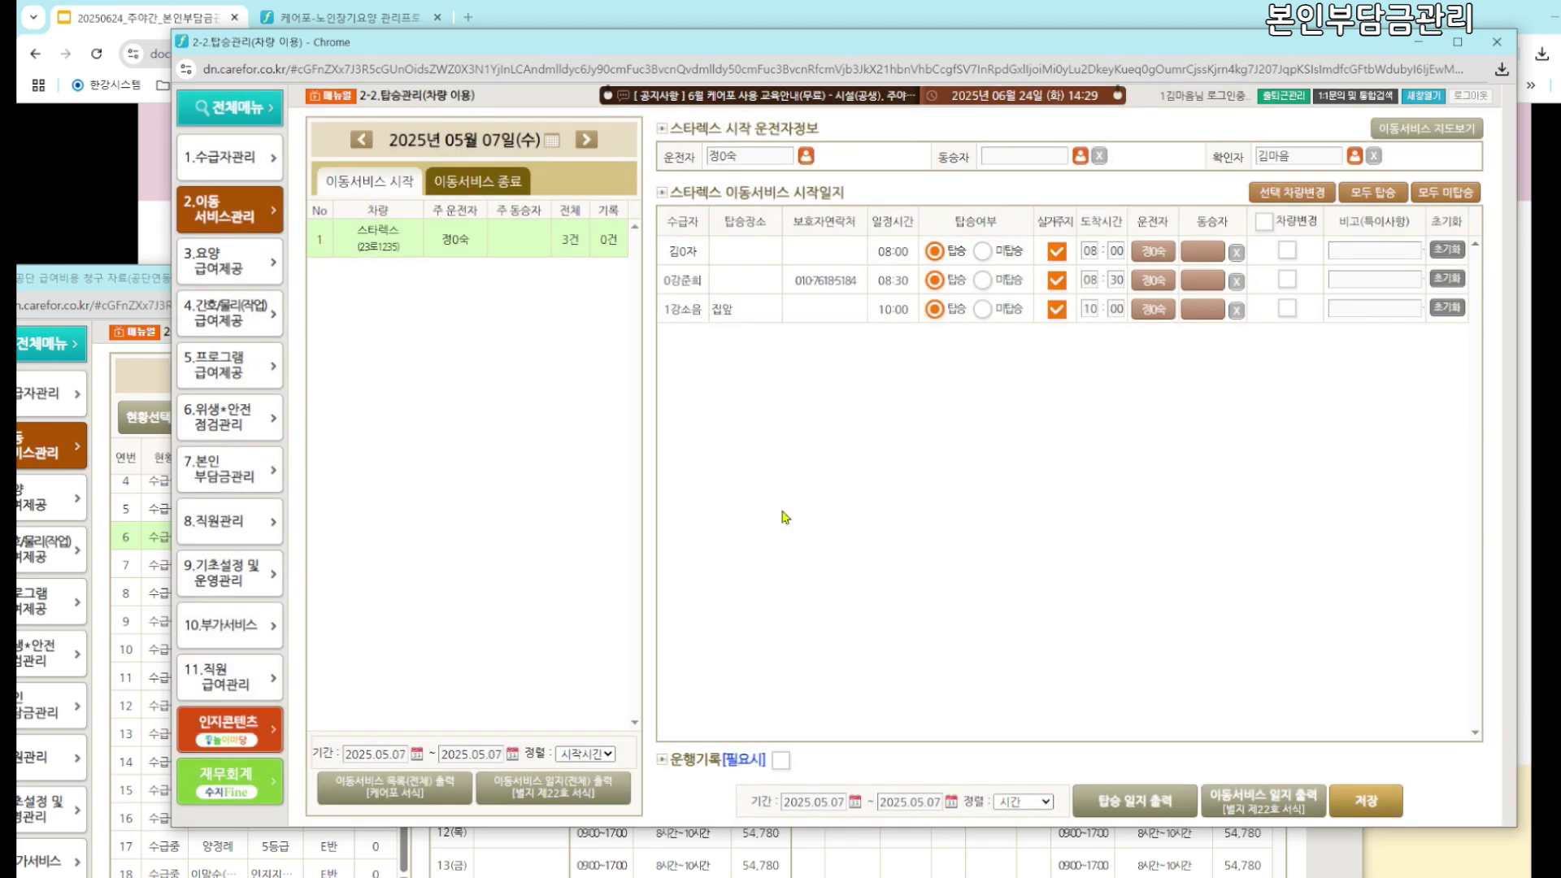
# Clear the 08:00 recipient's 실거주지 mark and answer the check with 실거주지가 아닙니다
pyautogui.click(1056, 250)
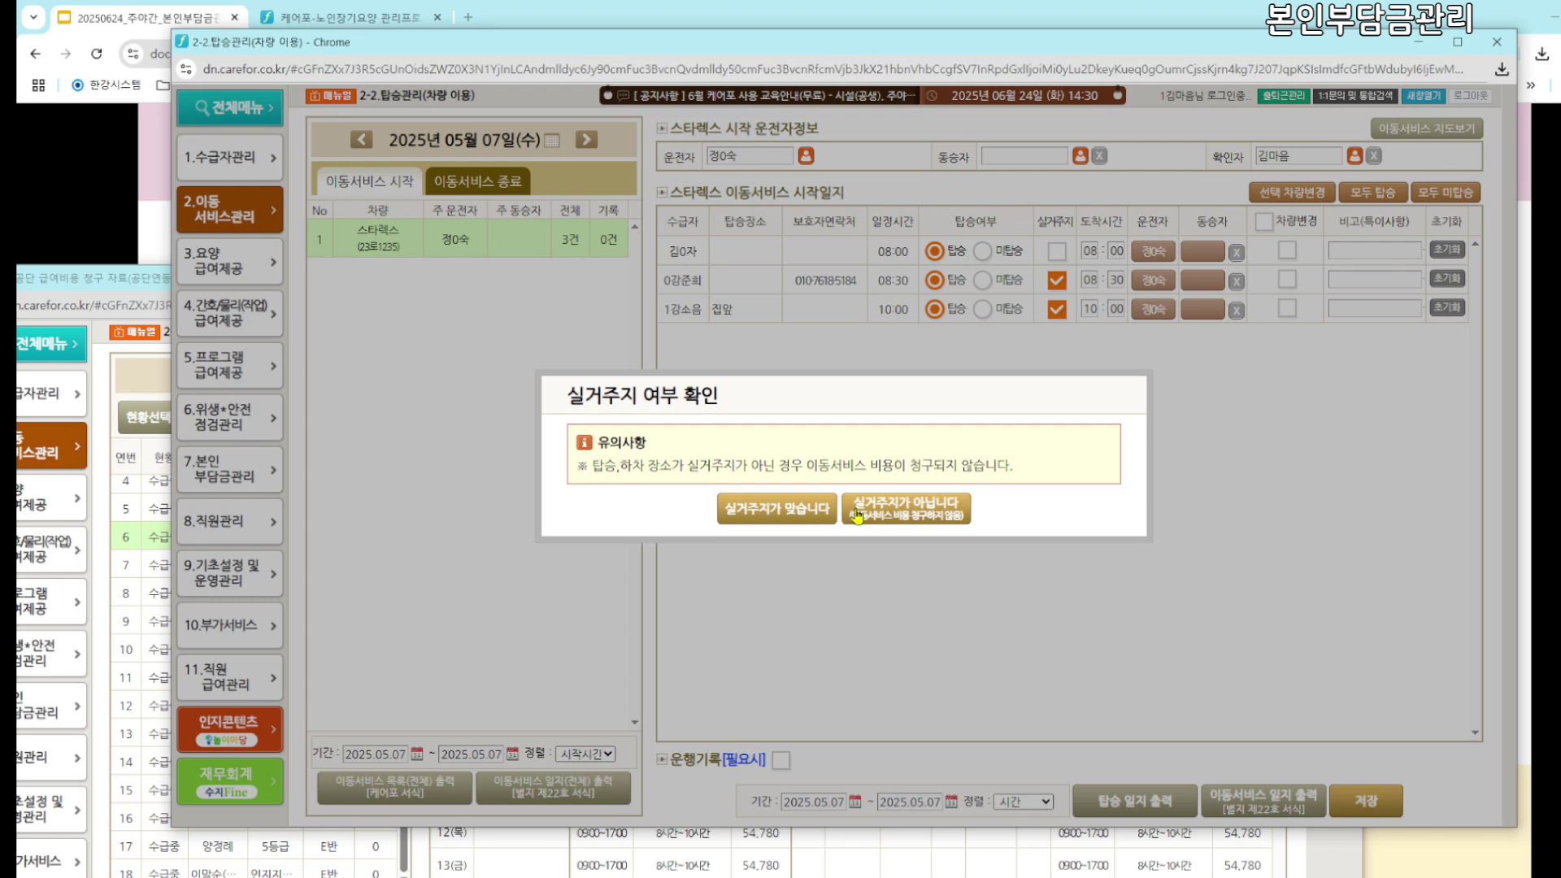
pyautogui.click(853, 519)
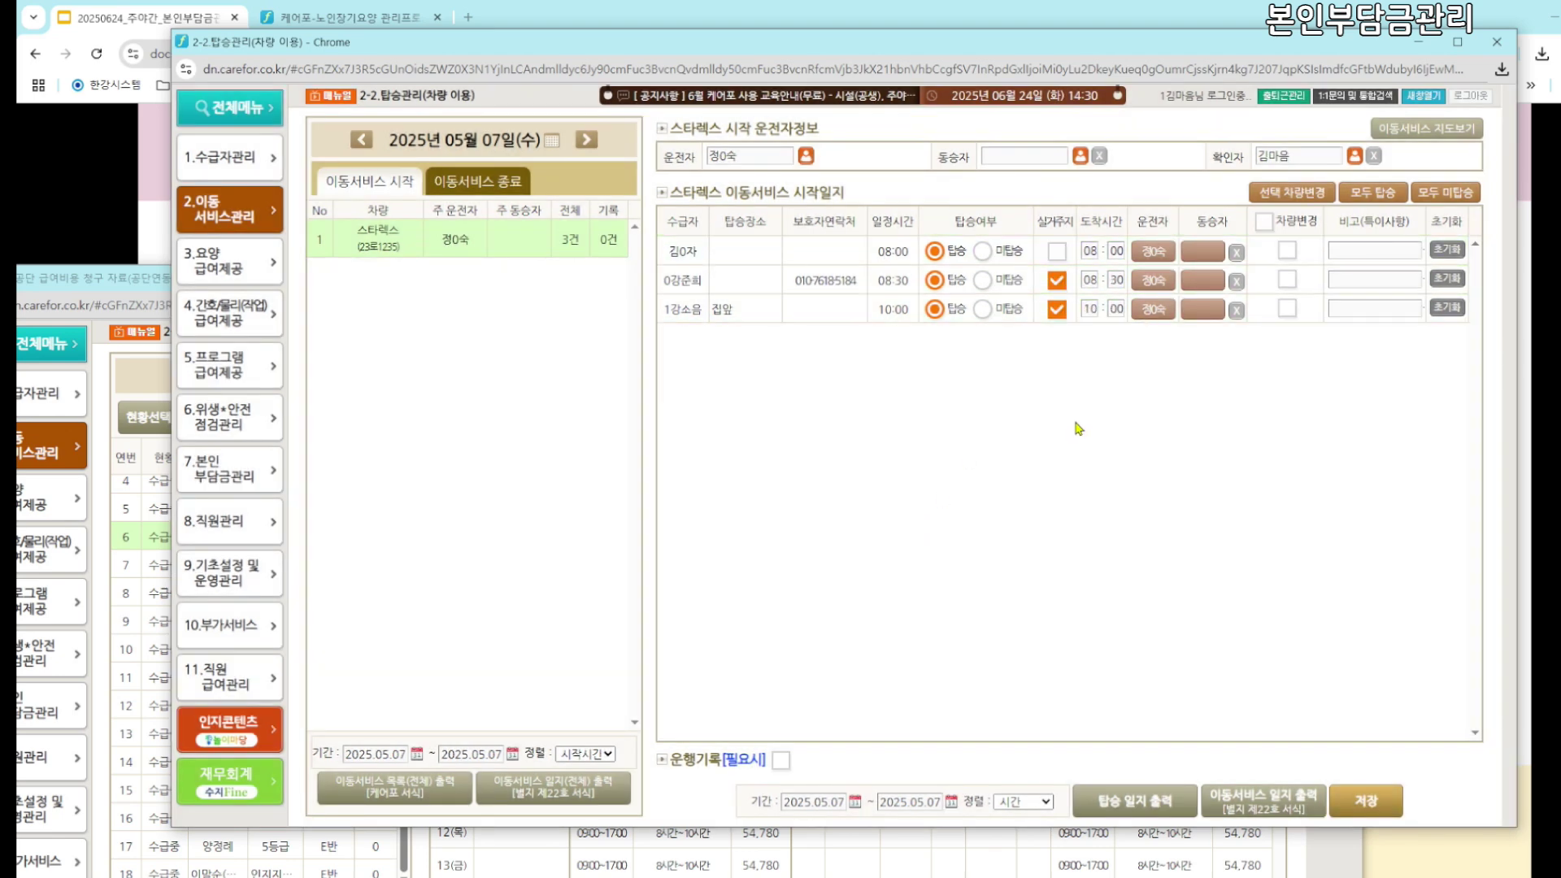
pyautogui.click(1056, 254)
# Switch to the 2025년 06월 입퇴소내용 workbook in Excel and examine the 차량(입소) and 차량(퇴소) columns
pyautogui.hotkey('alt', 'Tab')
pyautogui.doubleClick(755, 268)
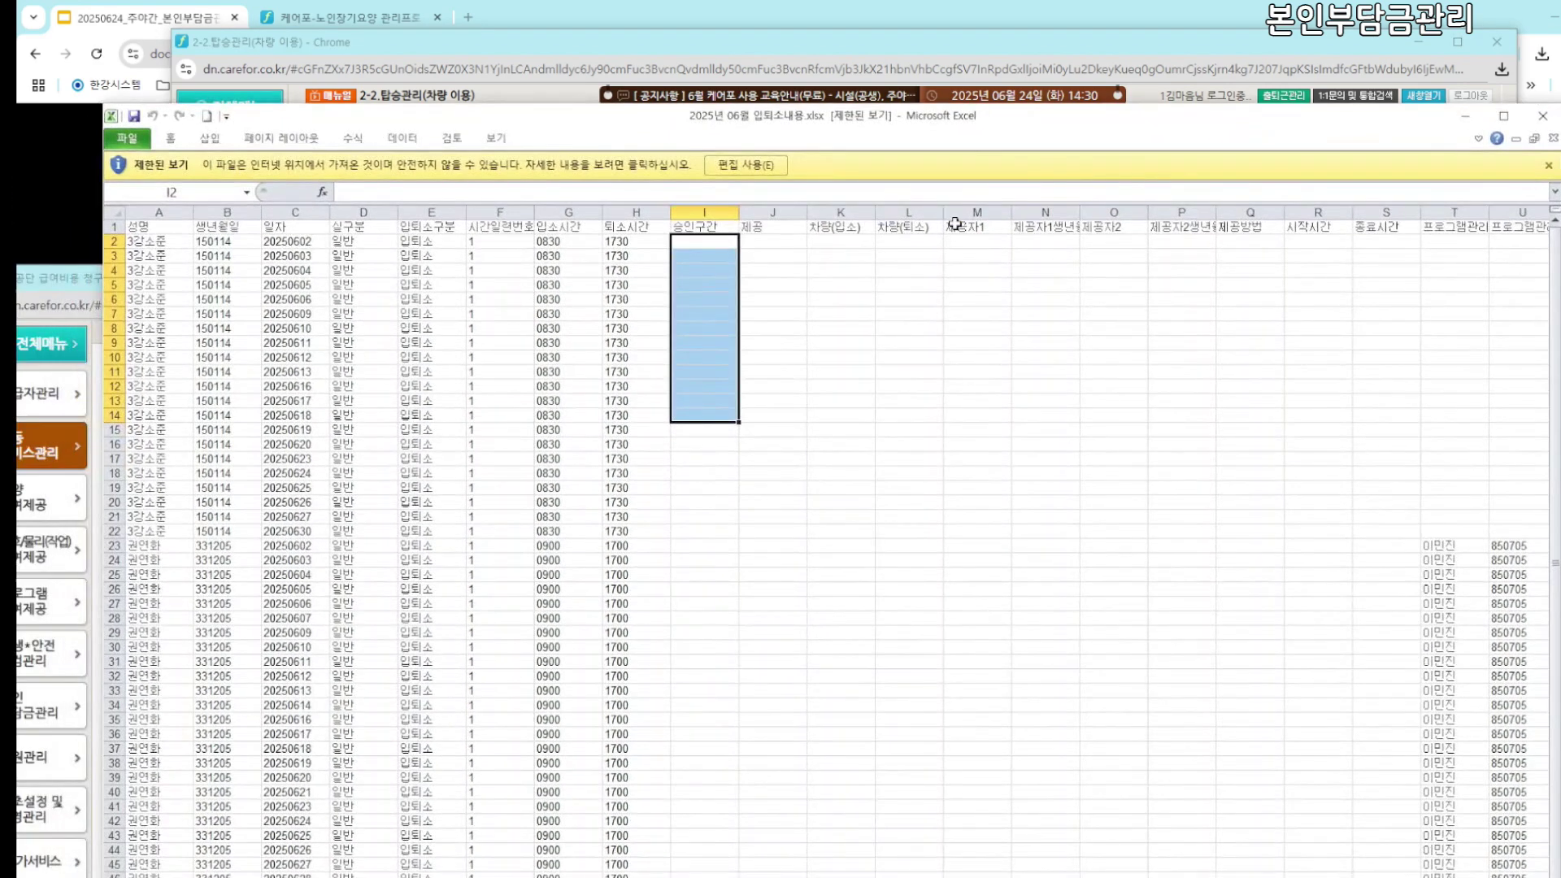
pyautogui.click(889, 268)
pyautogui.moveTo(829, 227); pyautogui.dragTo(973, 226)
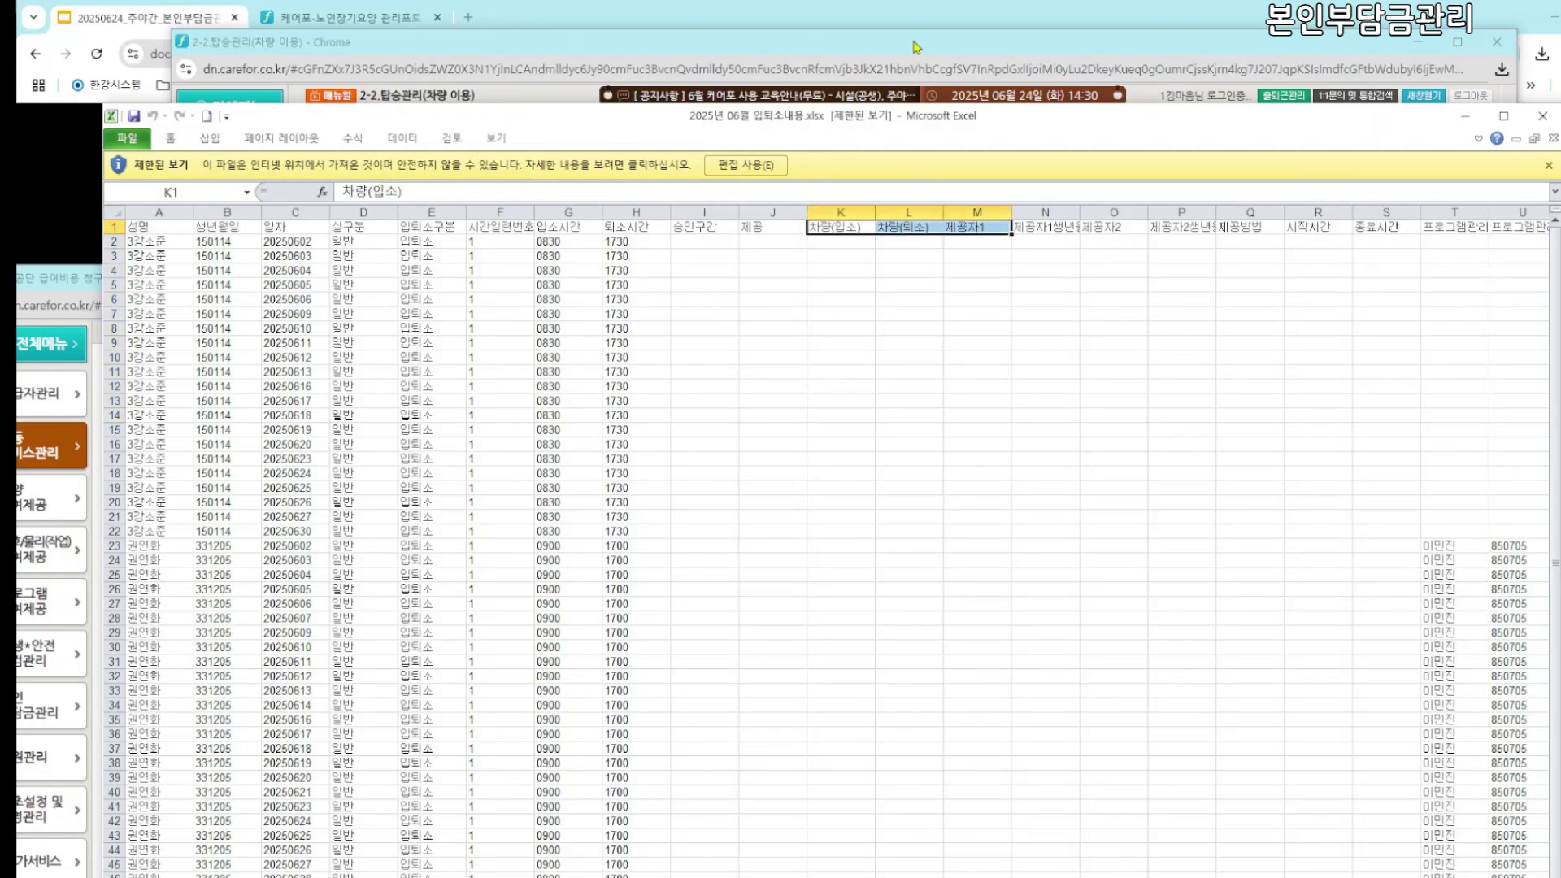
pyautogui.click(885, 285)
pyautogui.moveTo(832, 229); pyautogui.dragTo(918, 230)
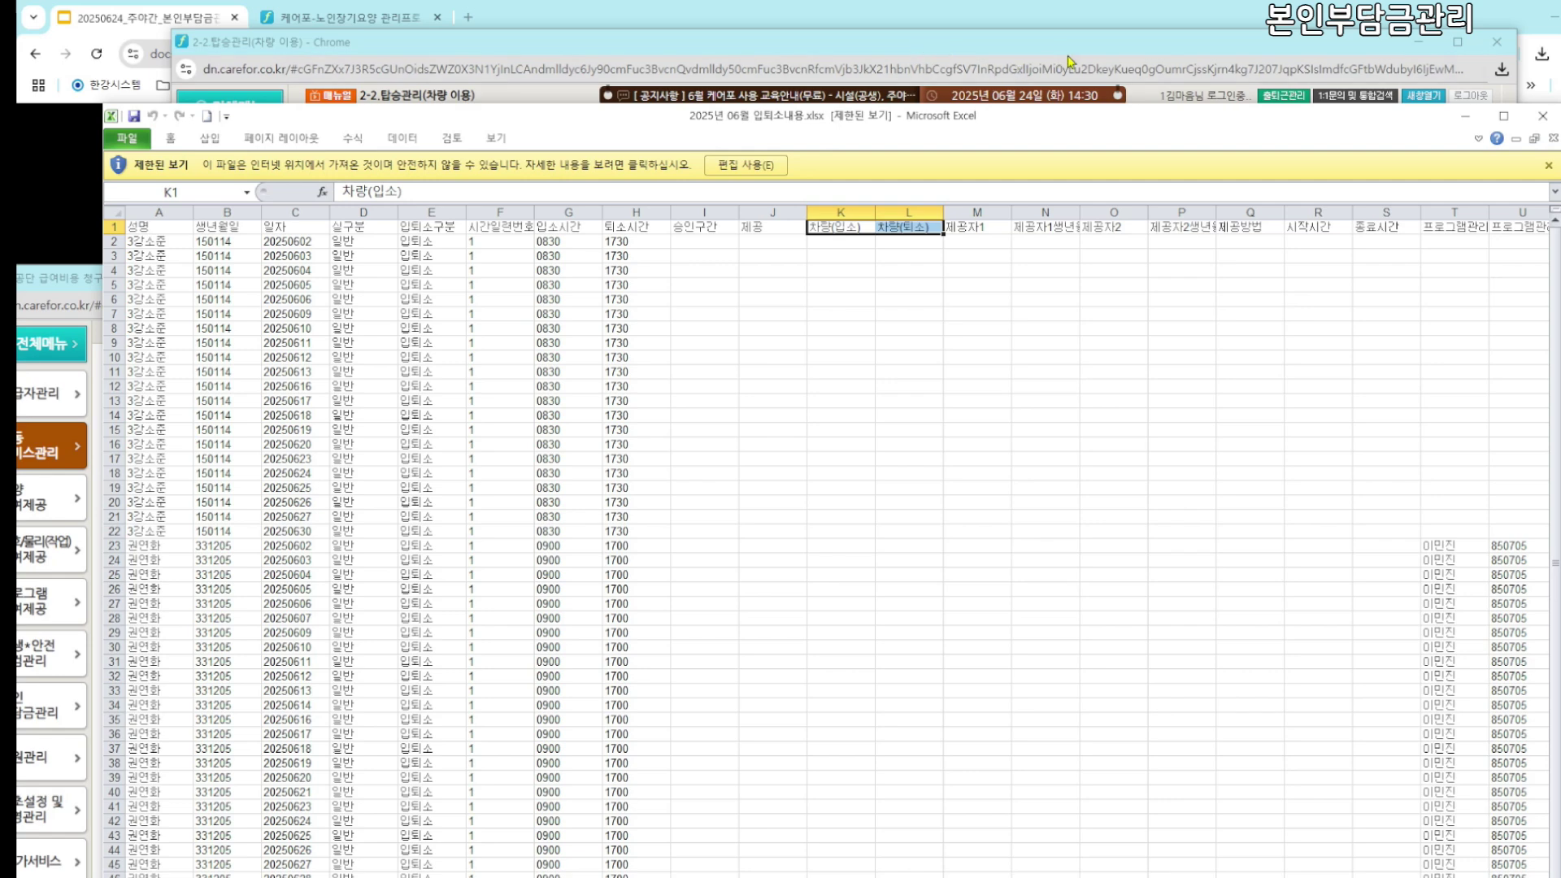
# Minimise the 탑승관리 window and uncover the presentation slide behind the workbook
pyautogui.click(1154, 49)
pyautogui.click(1418, 41)
pyautogui.moveTo(1043, 115); pyautogui.dragTo(1097, 181)
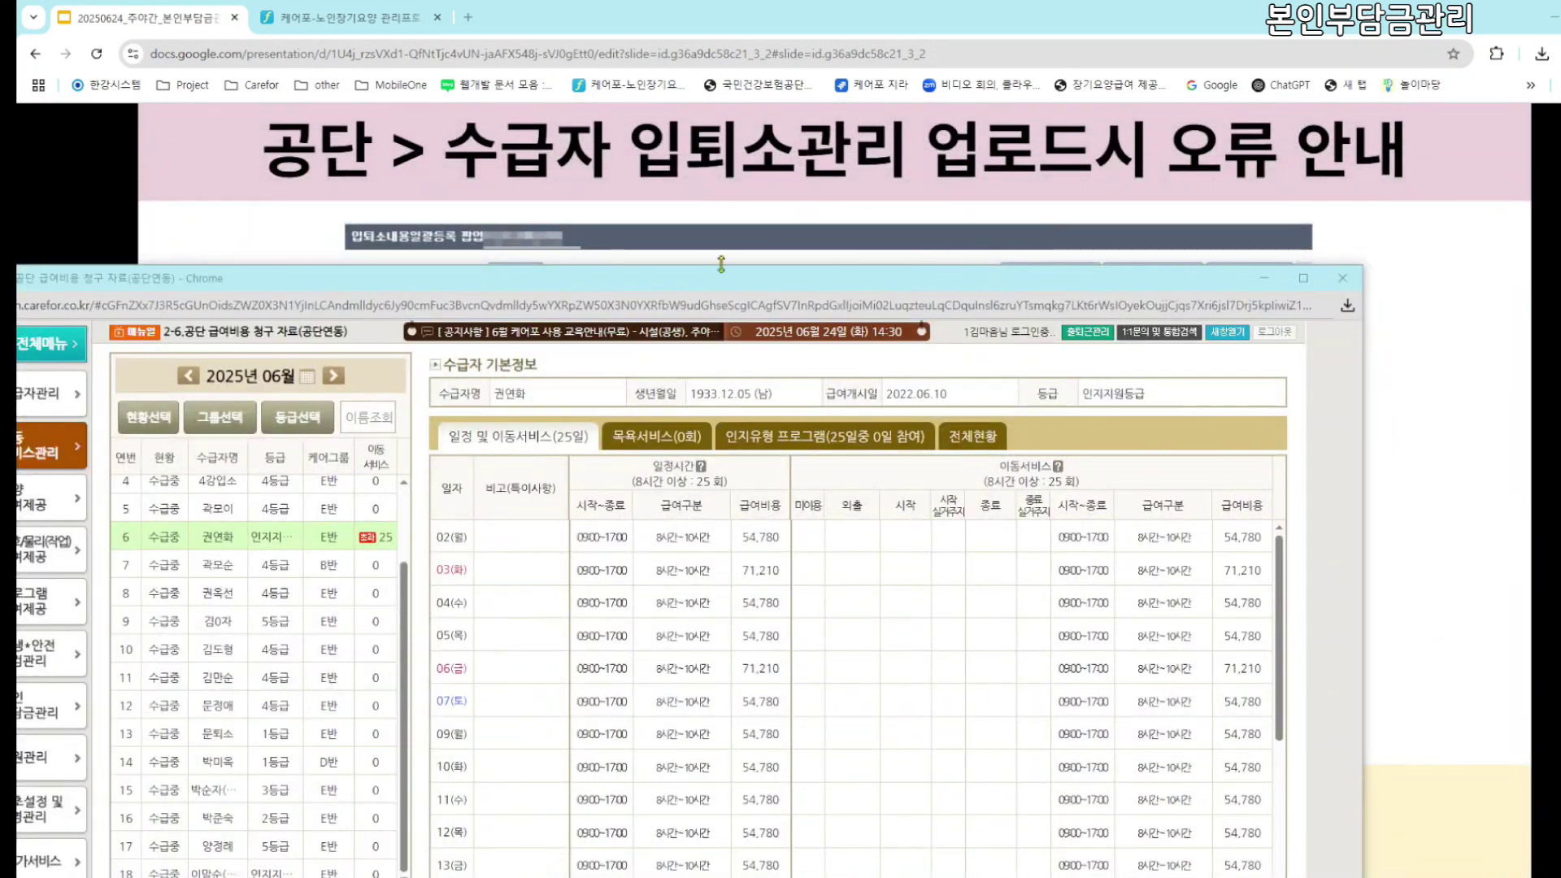
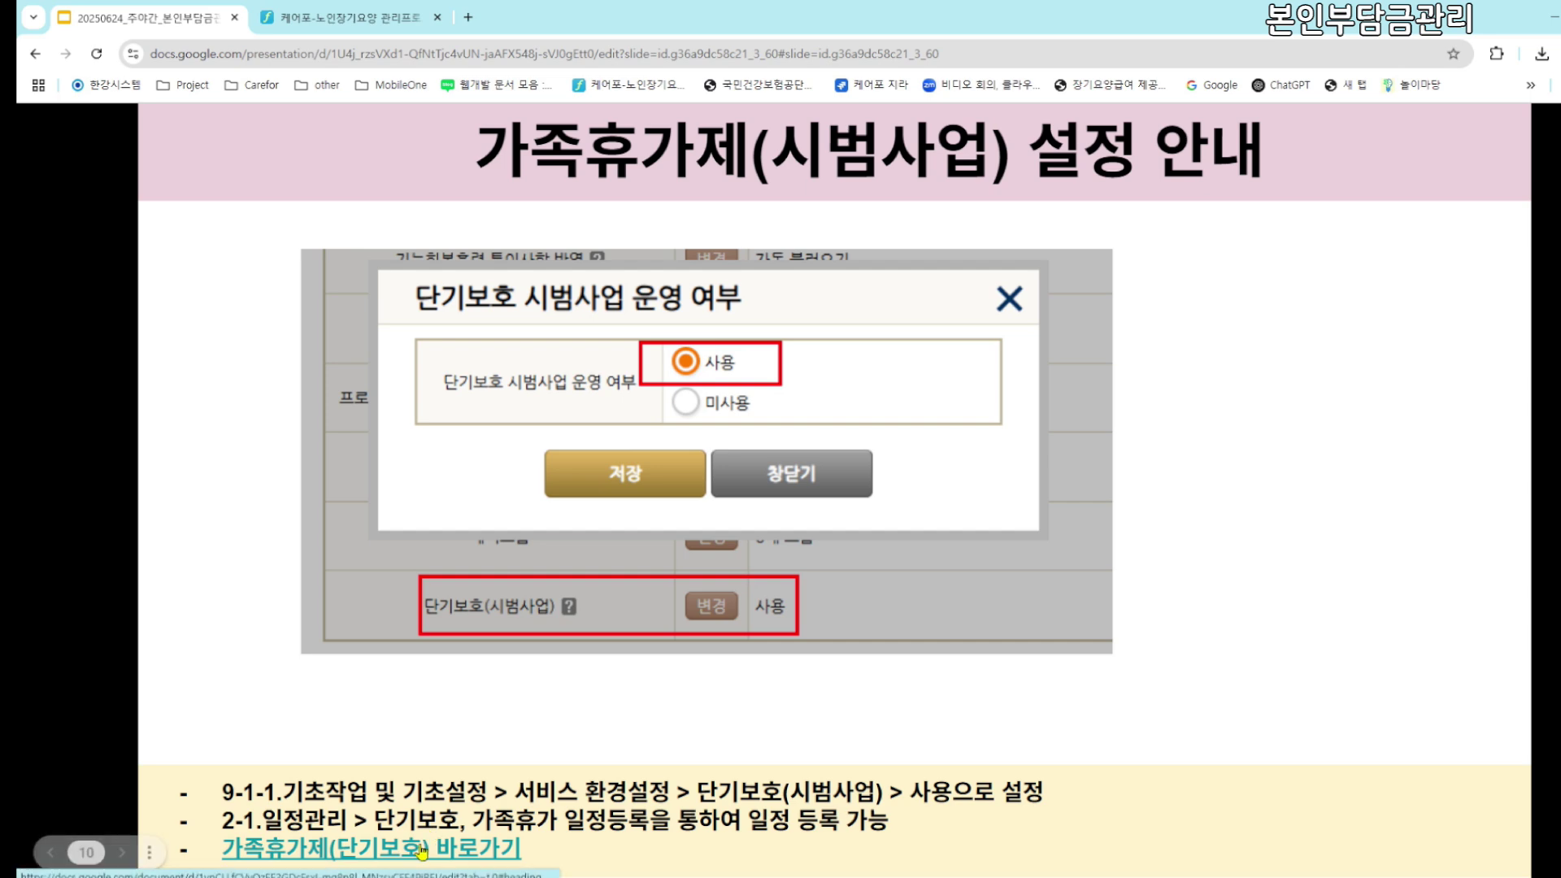
# View the linked 가족휴가제(단기보호) document, and return to the presentation to advance to the 진료비, 약제비 청구서 연동(전) slide
pyautogui.click(421, 851)
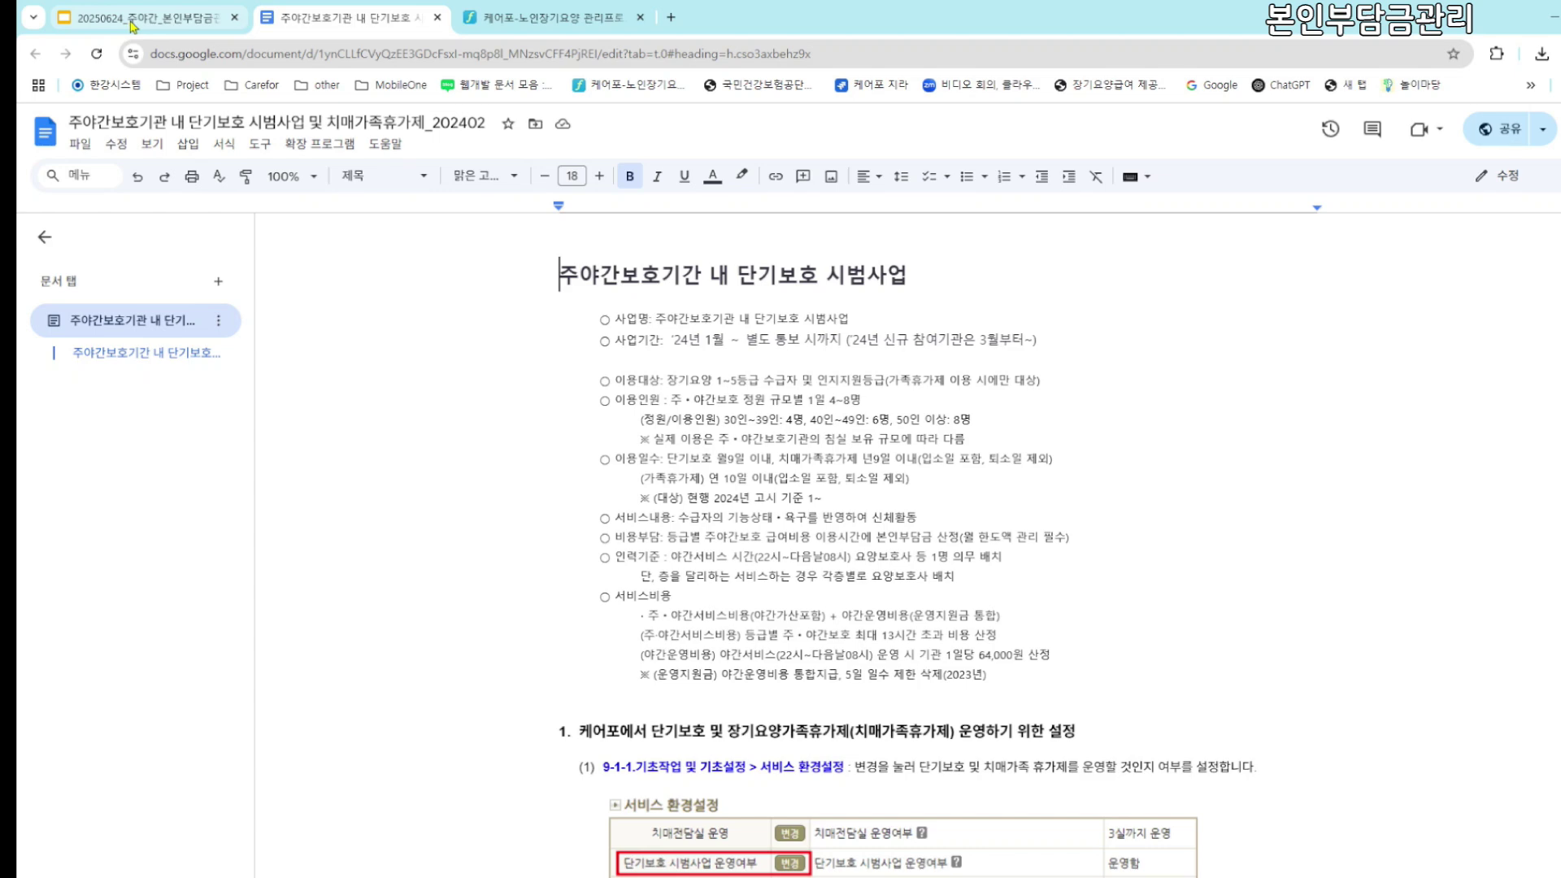
pyautogui.moveTo(132, 25)
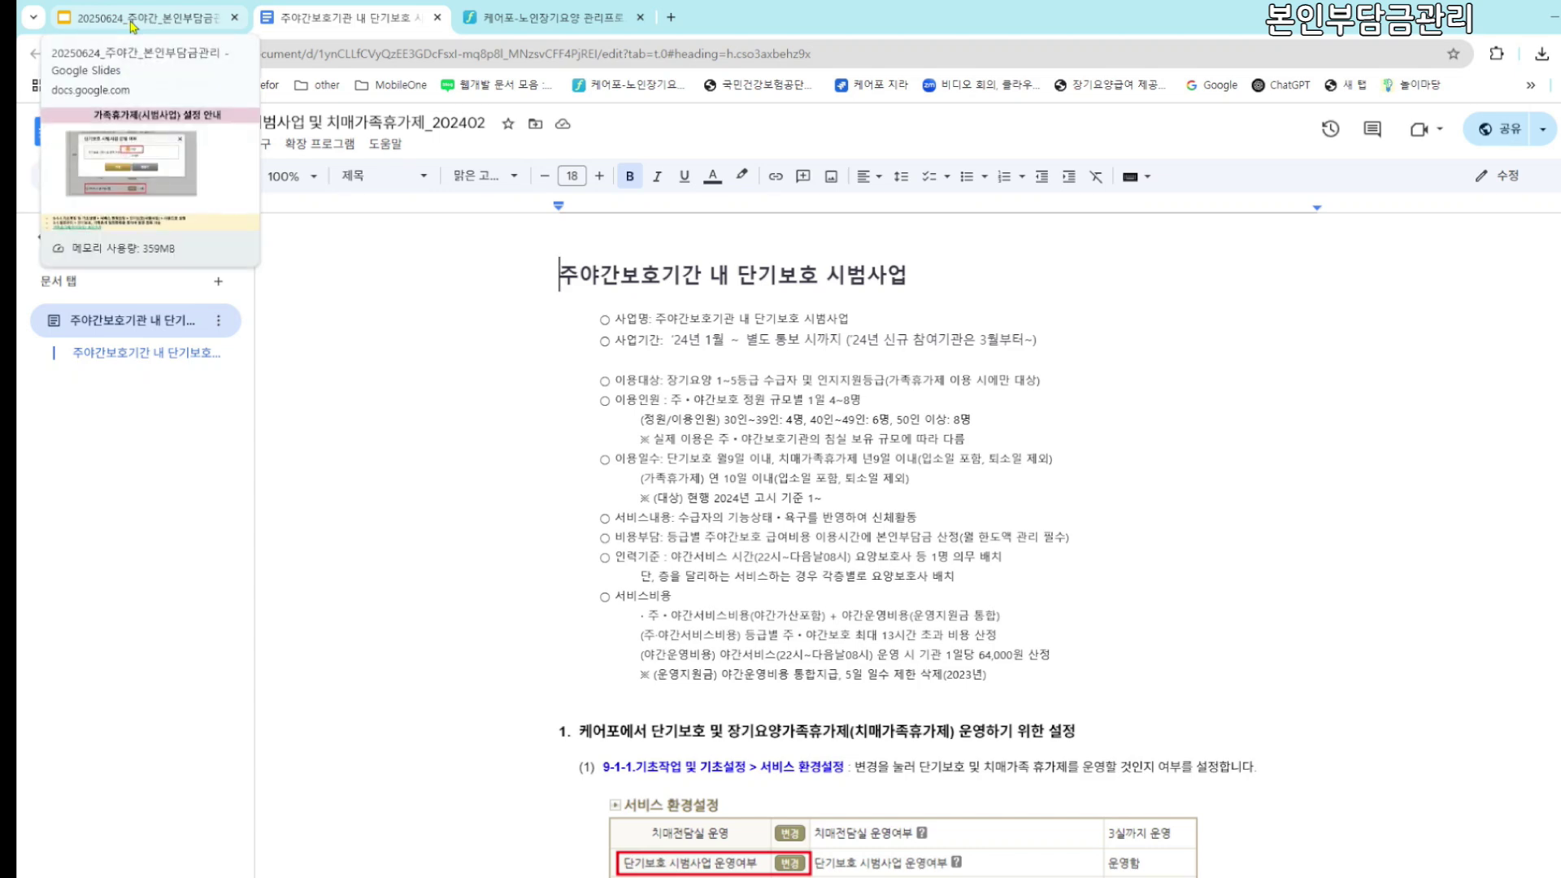
pyautogui.click(132, 23)
pyautogui.click(785, 418)
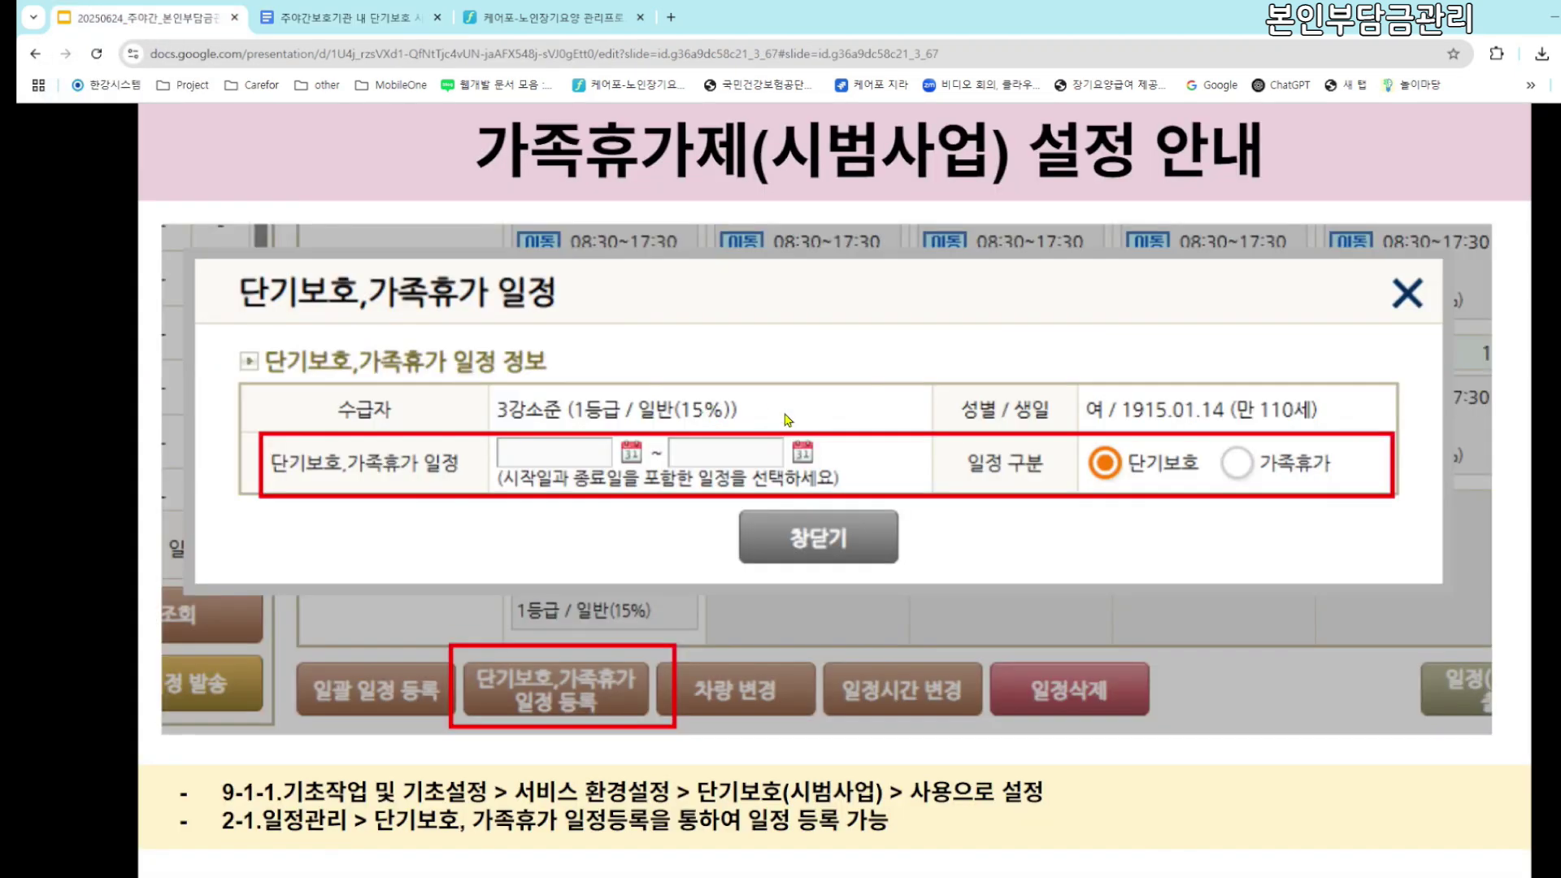
pyautogui.click(785, 418)
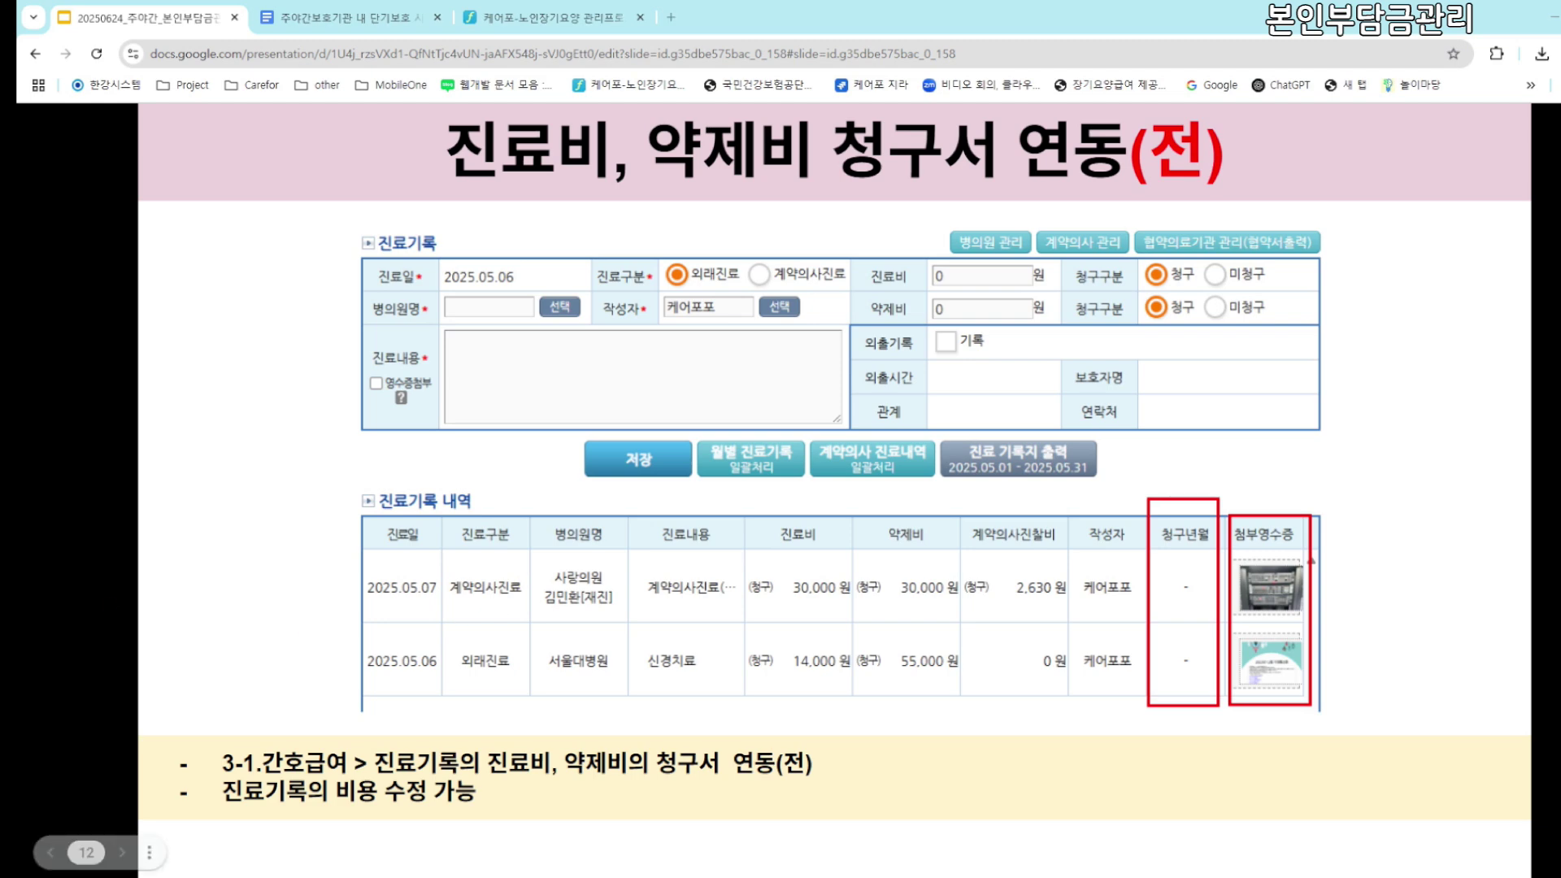
# Switch to the 케어포 window, open 4-1.간호급여 제공기록(간호,투약,진료) and reposition the window
pyautogui.hotkey('alt', 'Tab')
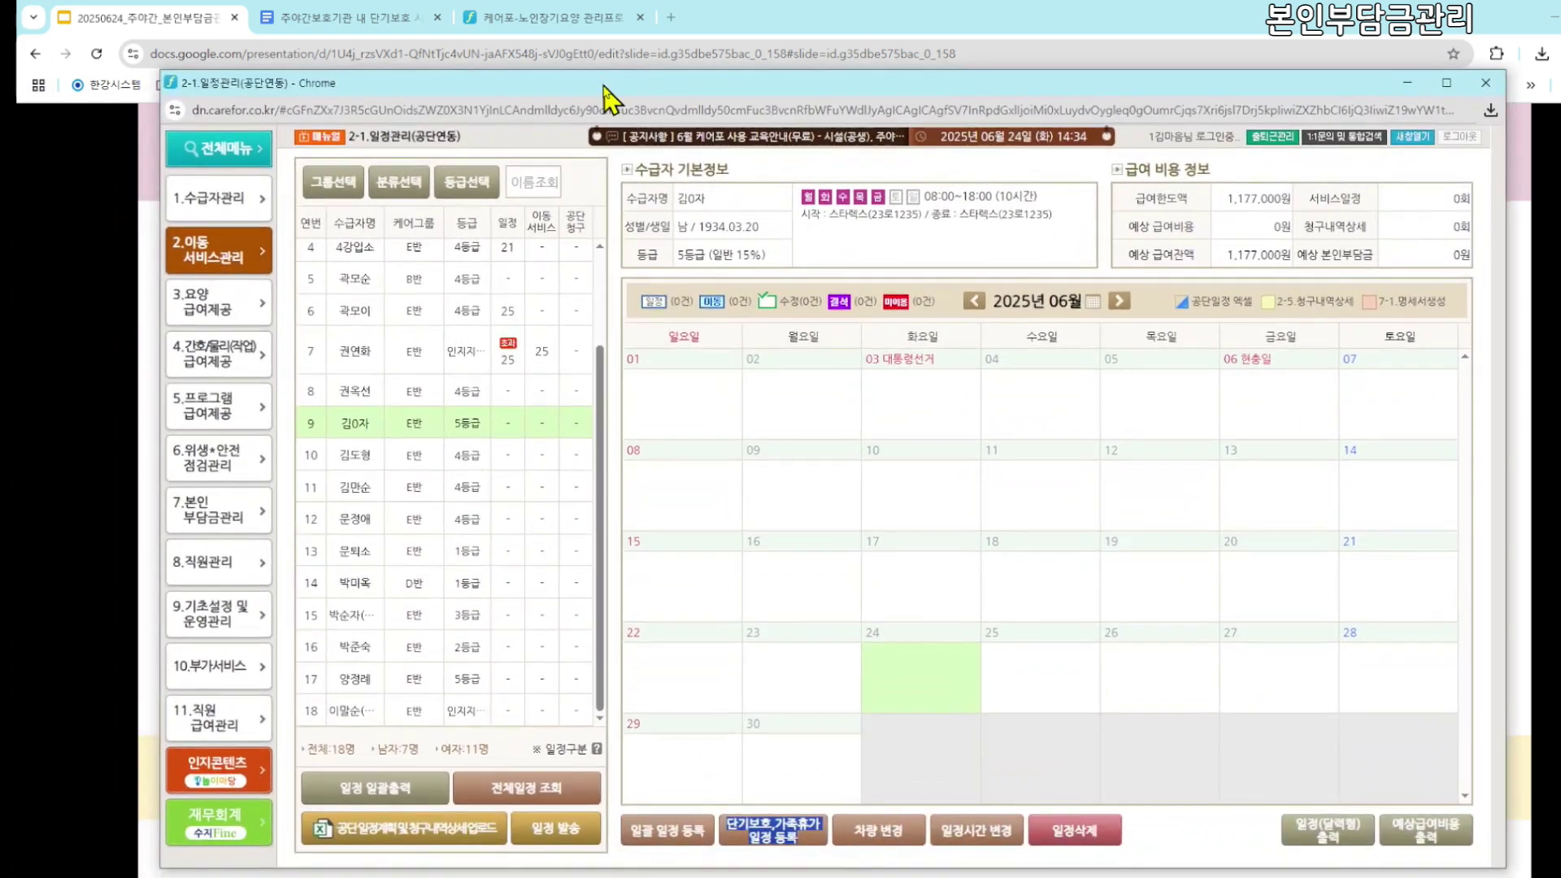
pyautogui.moveTo(232, 367)
pyautogui.click(334, 197)
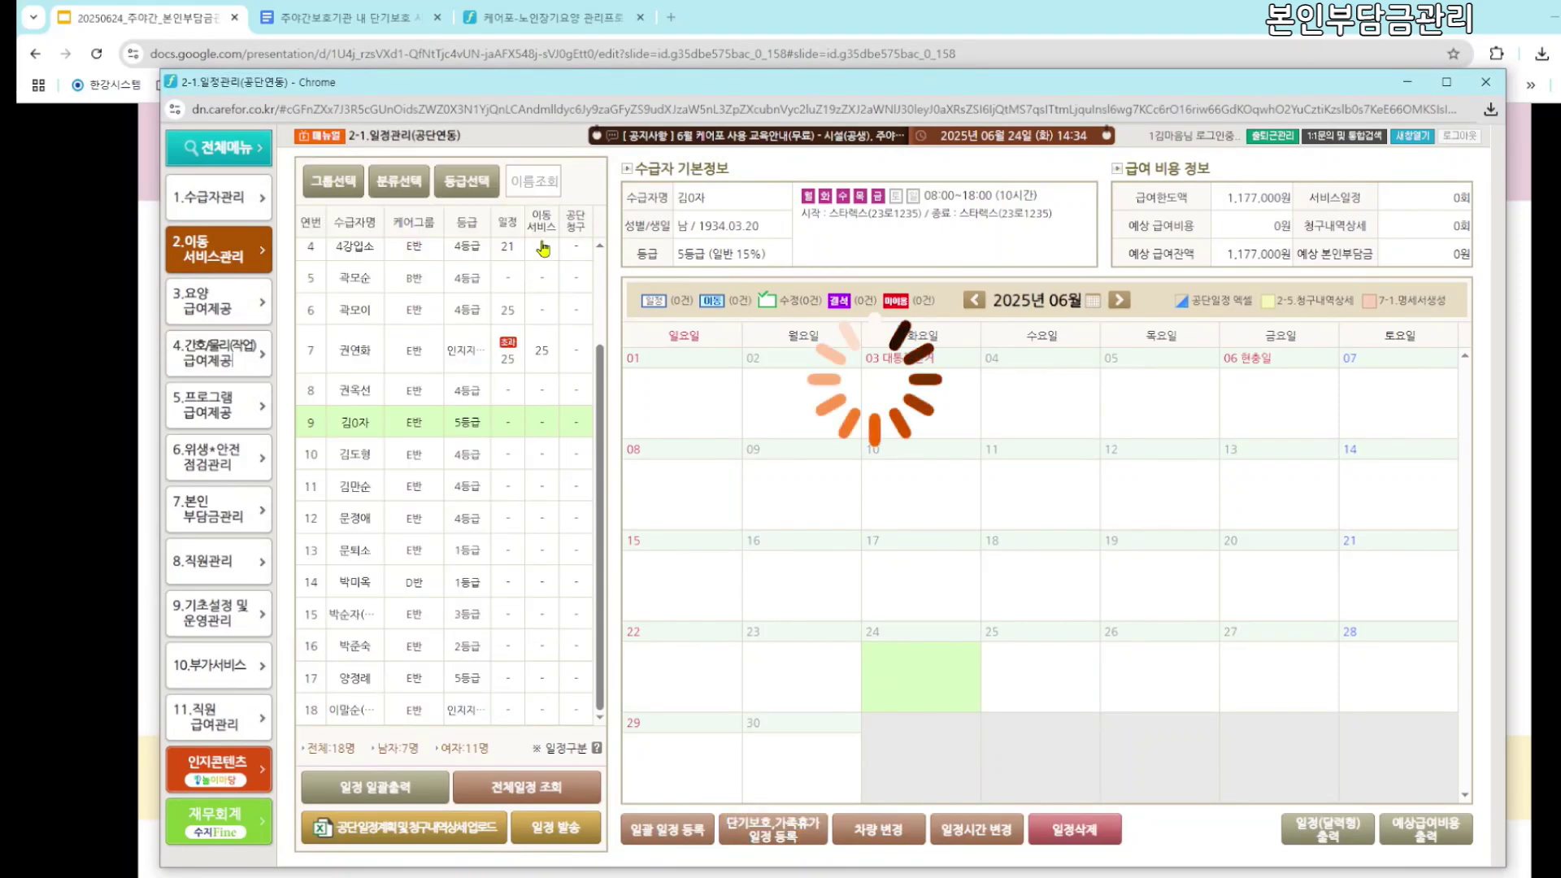
pyautogui.moveTo(612, 82); pyautogui.dragTo(561, 57)
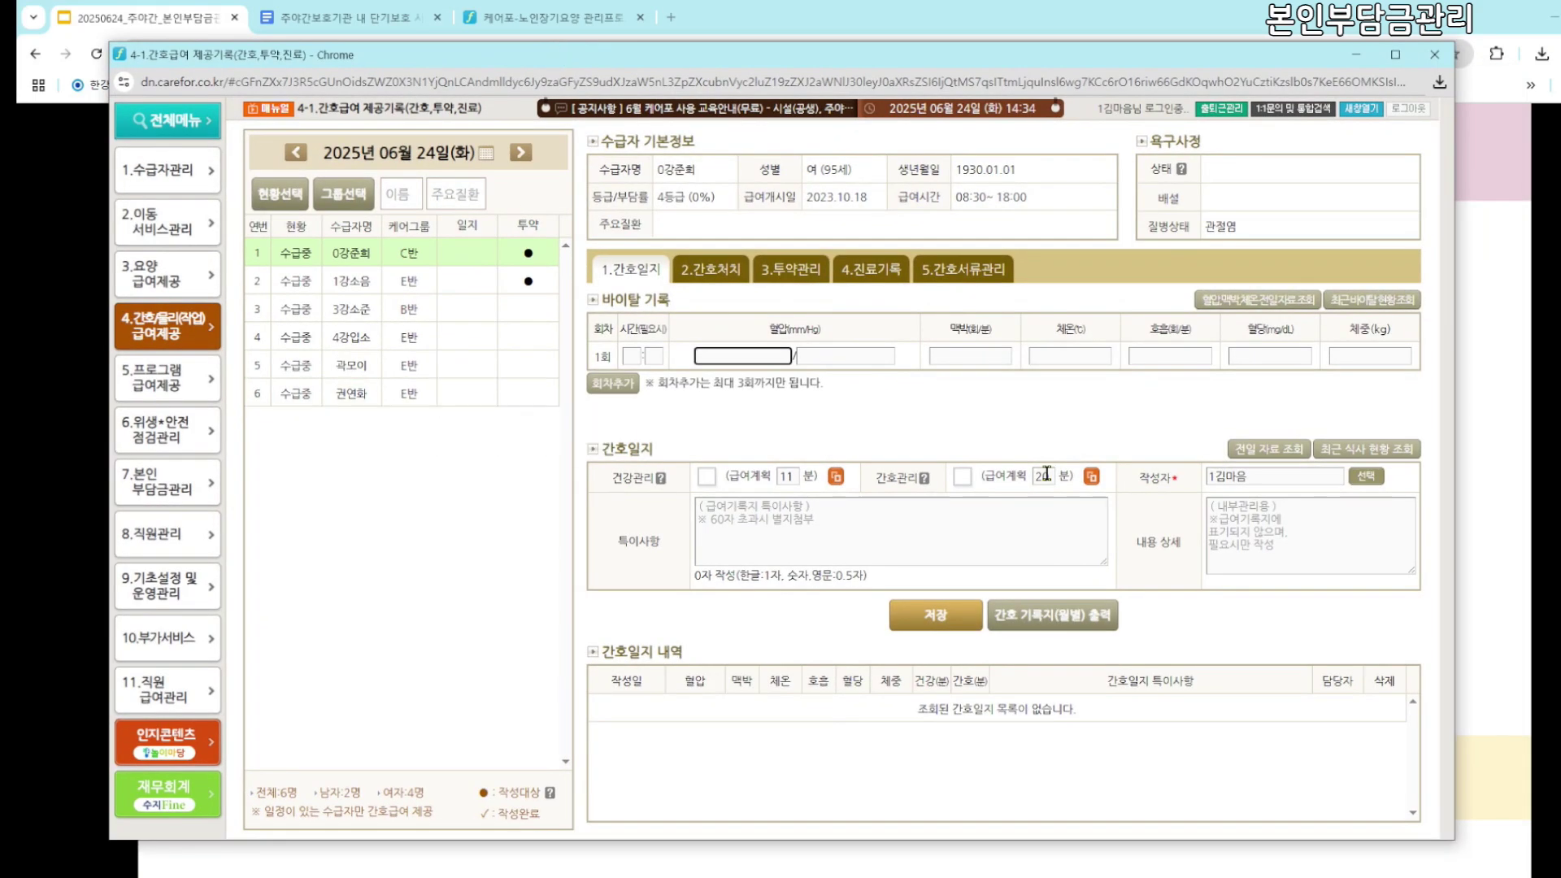
# Open the first recipient's 진료기록 for 2025.06.24 and set both 진료비 and 약제비 to 2,222원
pyautogui.click(866, 271)
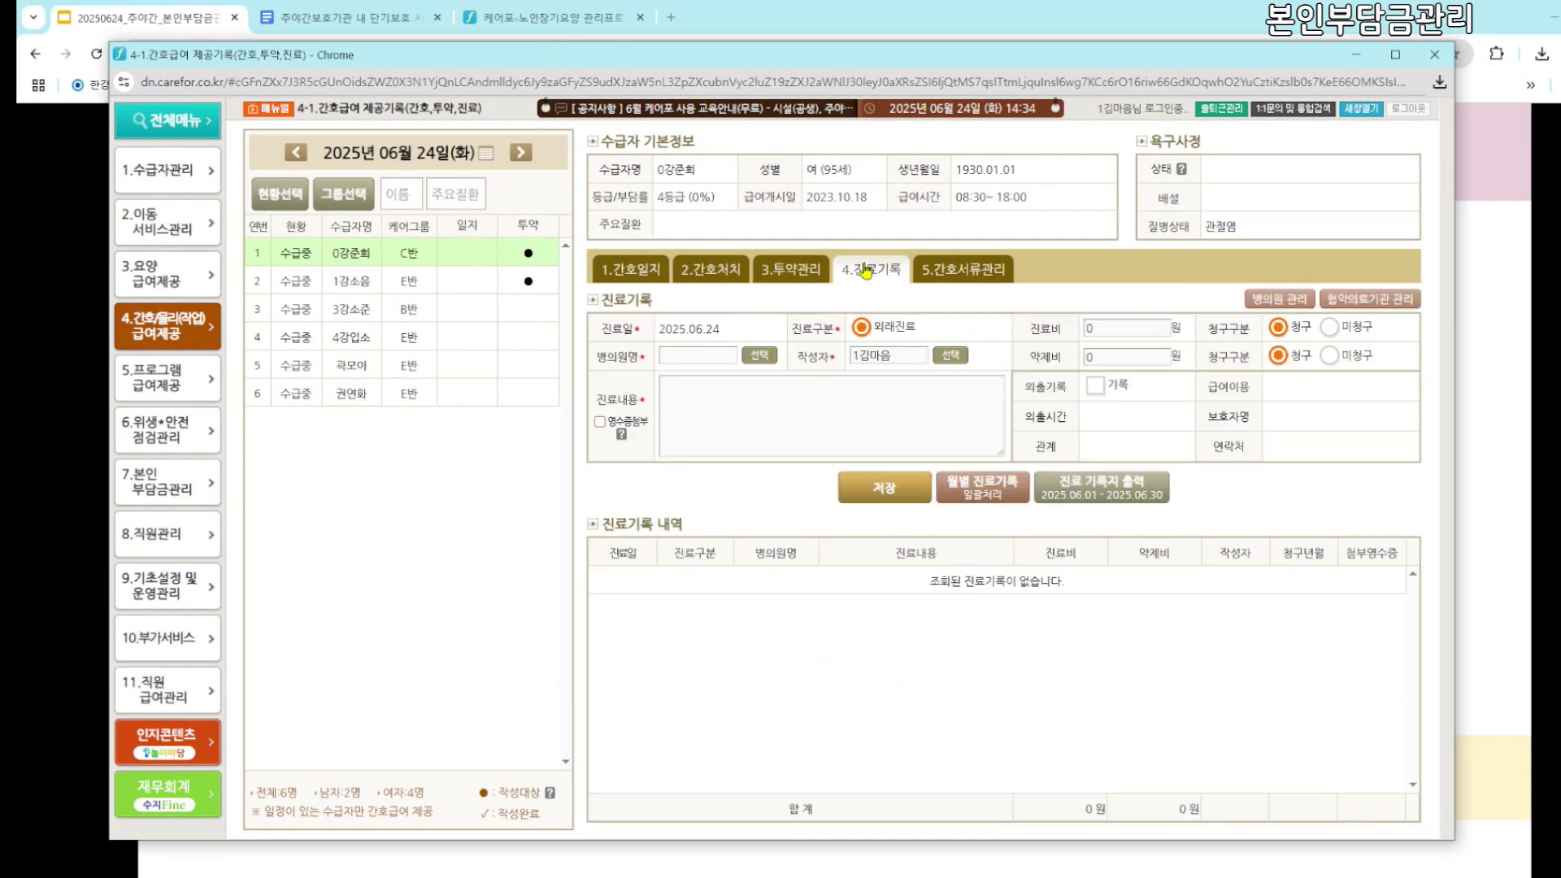
pyautogui.click(1101, 325)
pyautogui.write('2222')
pyautogui.click(1108, 356)
pyautogui.write('2,222')
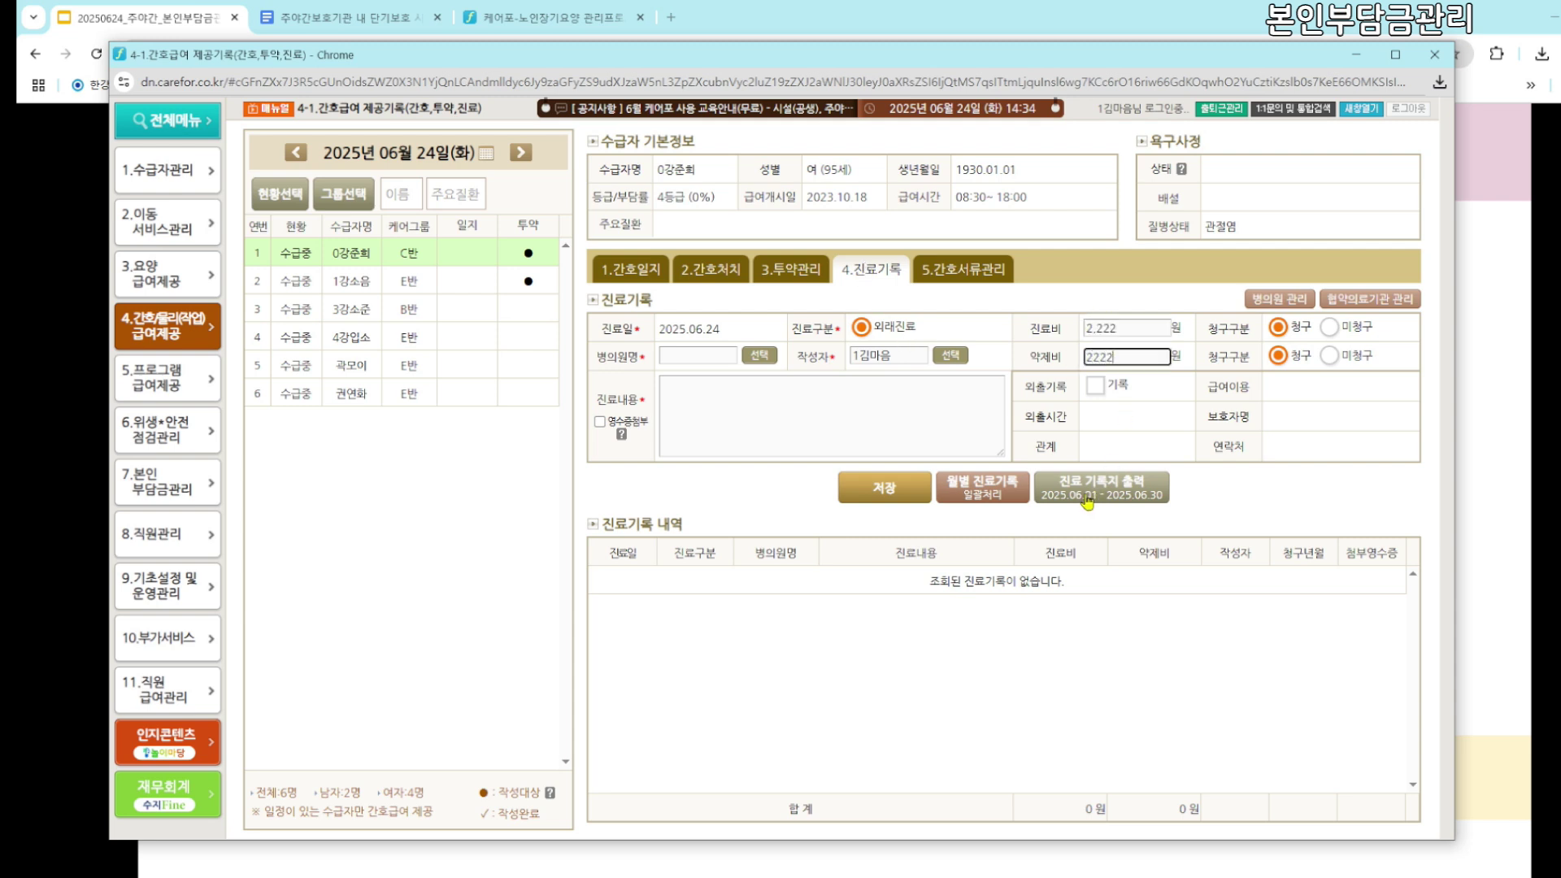
pyautogui.click(891, 398)
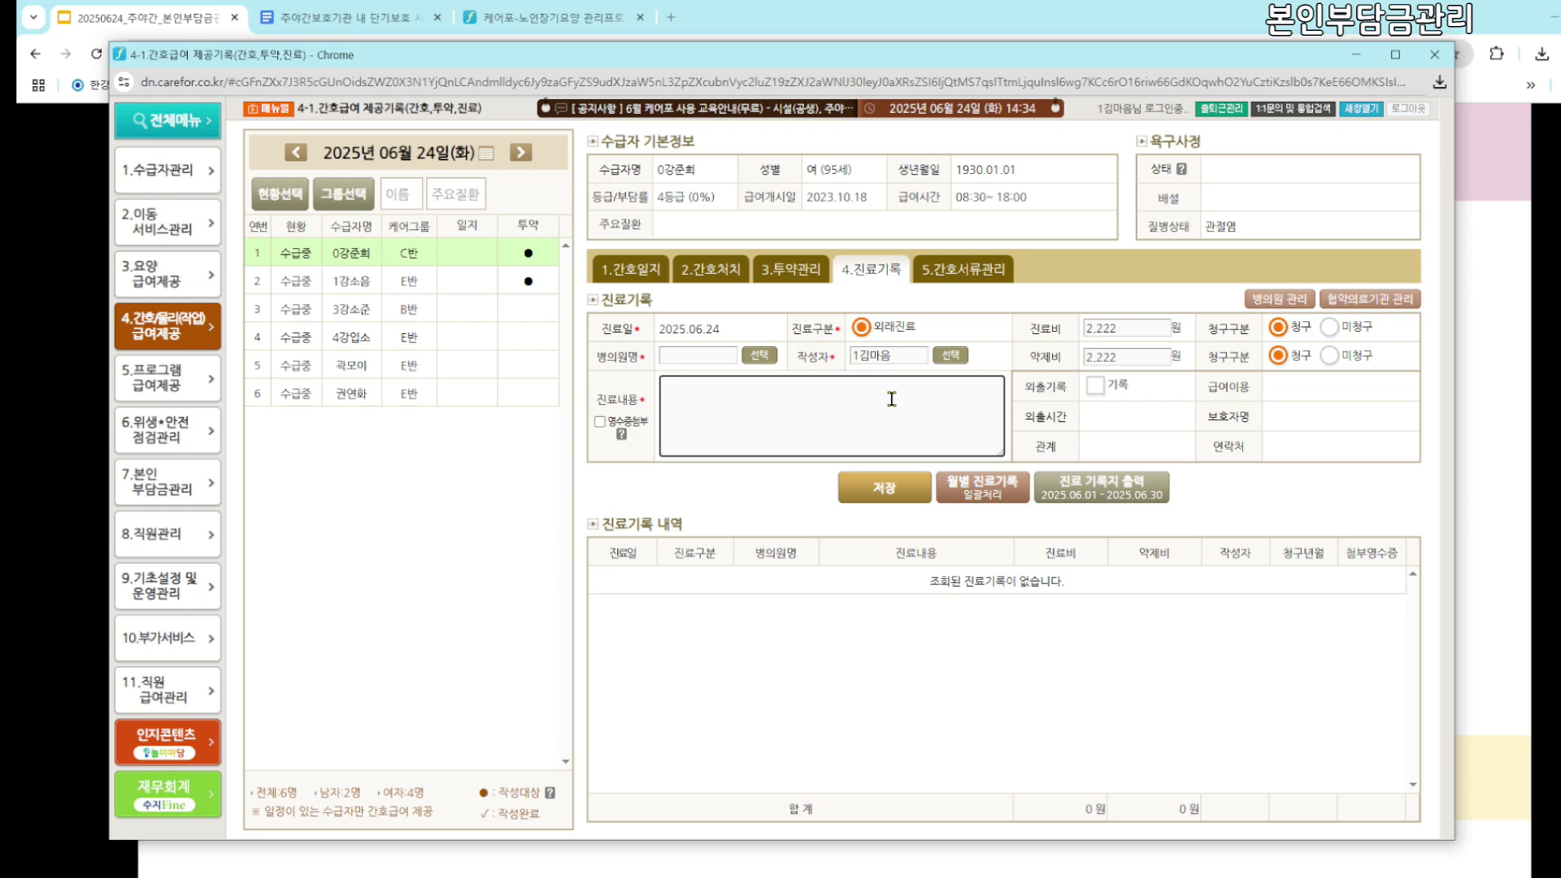
pyautogui.click(1138, 325)
pyautogui.click(1134, 355)
pyautogui.click(1141, 329)
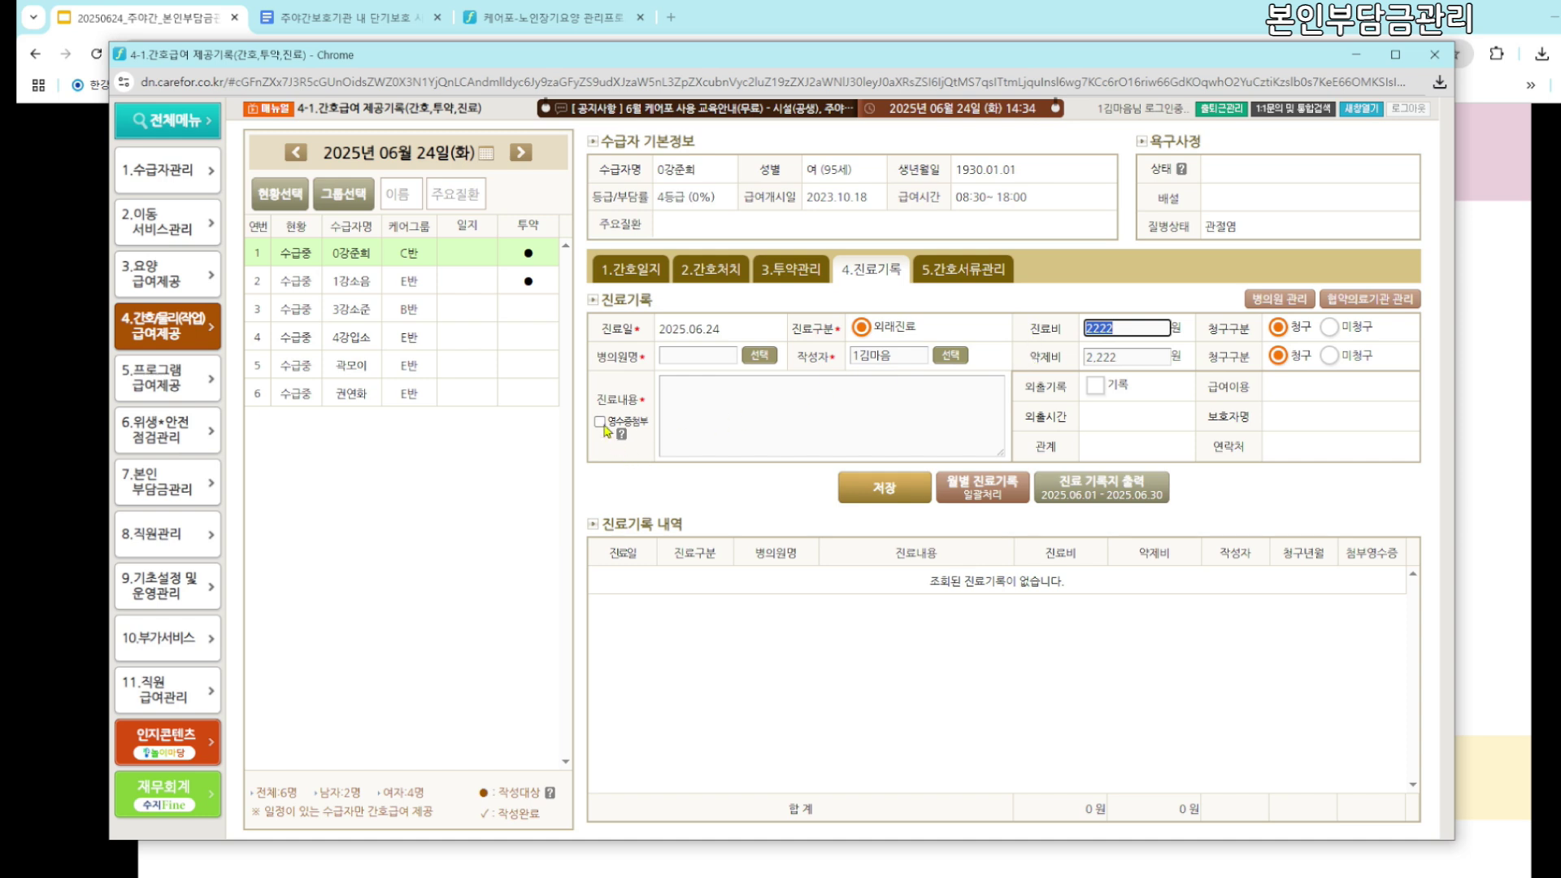
# Enable 영수증첨부 for the medical record and attach the image 20250527_시설교육안내.png as the receipt
pyautogui.moveTo(614, 422); pyautogui.dragTo(642, 422)
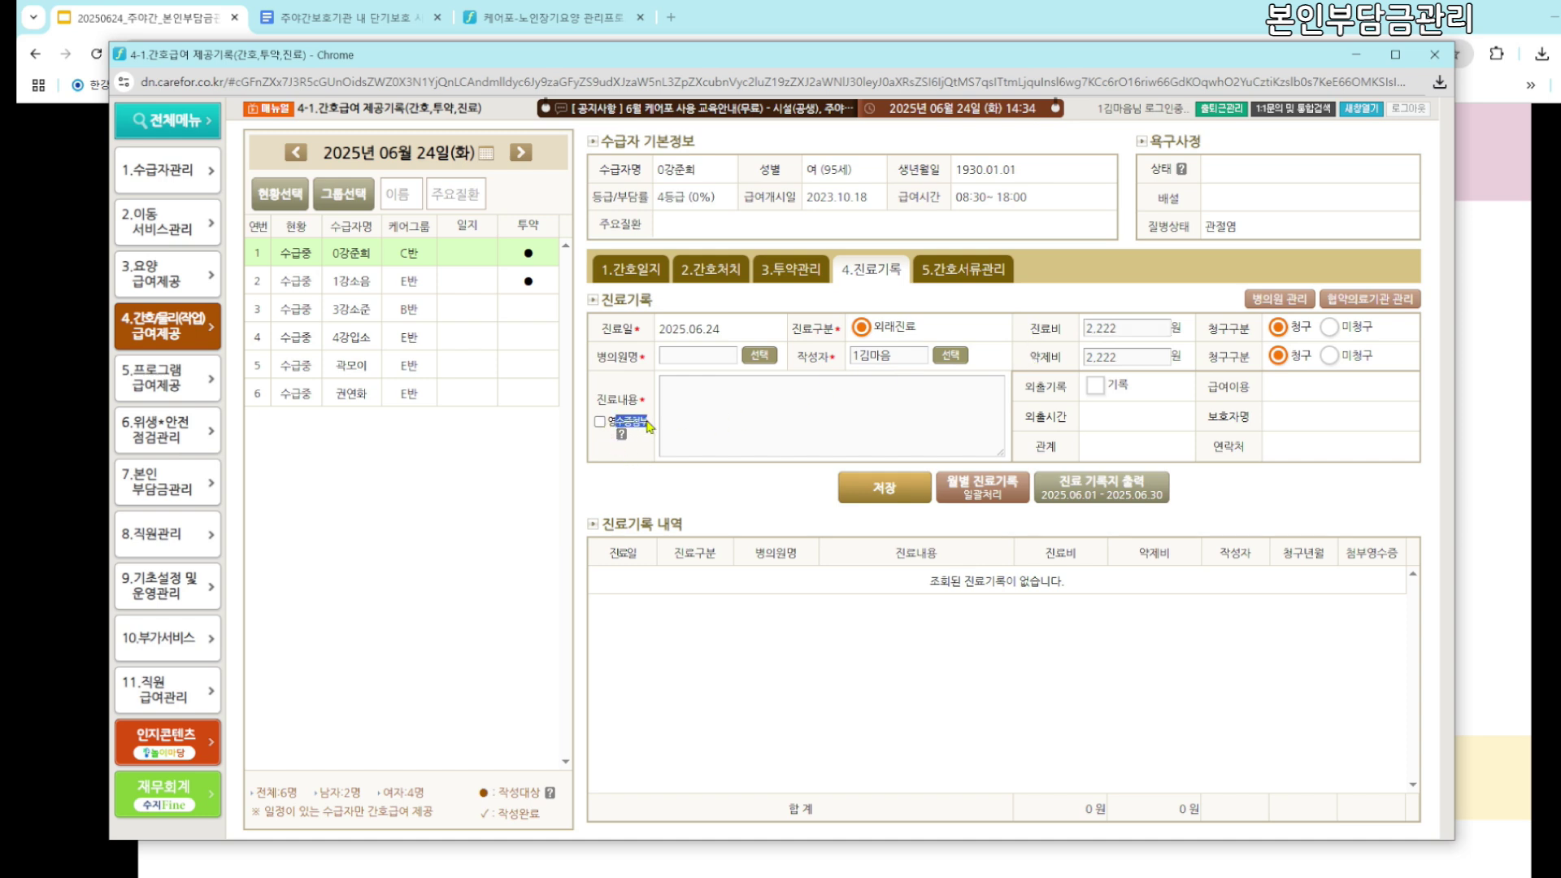
pyautogui.click(600, 421)
pyautogui.click(964, 385)
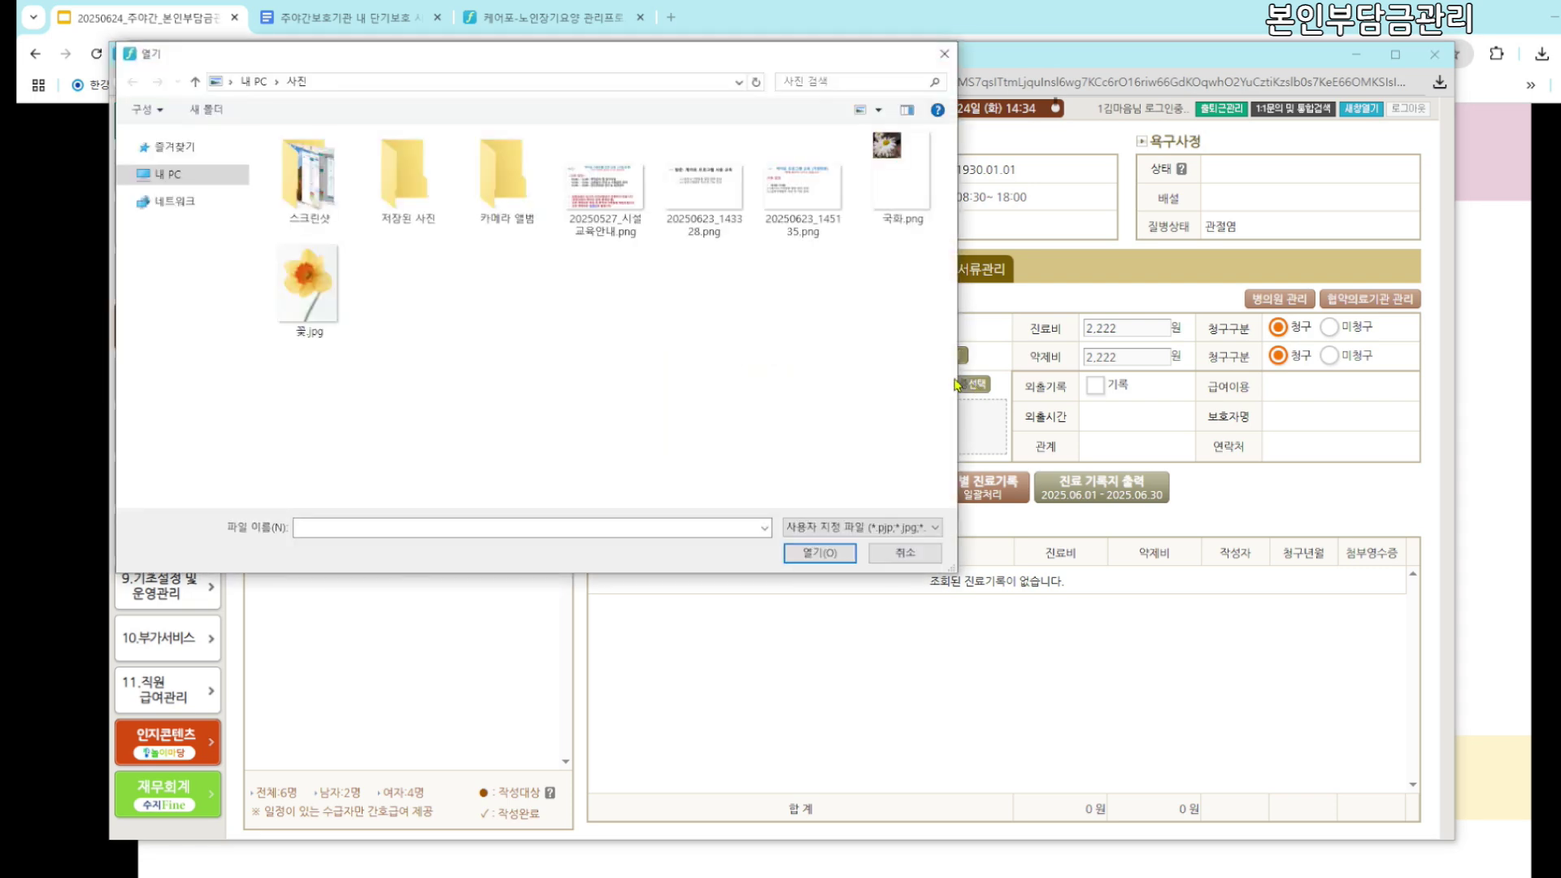
pyautogui.doubleClick(621, 200)
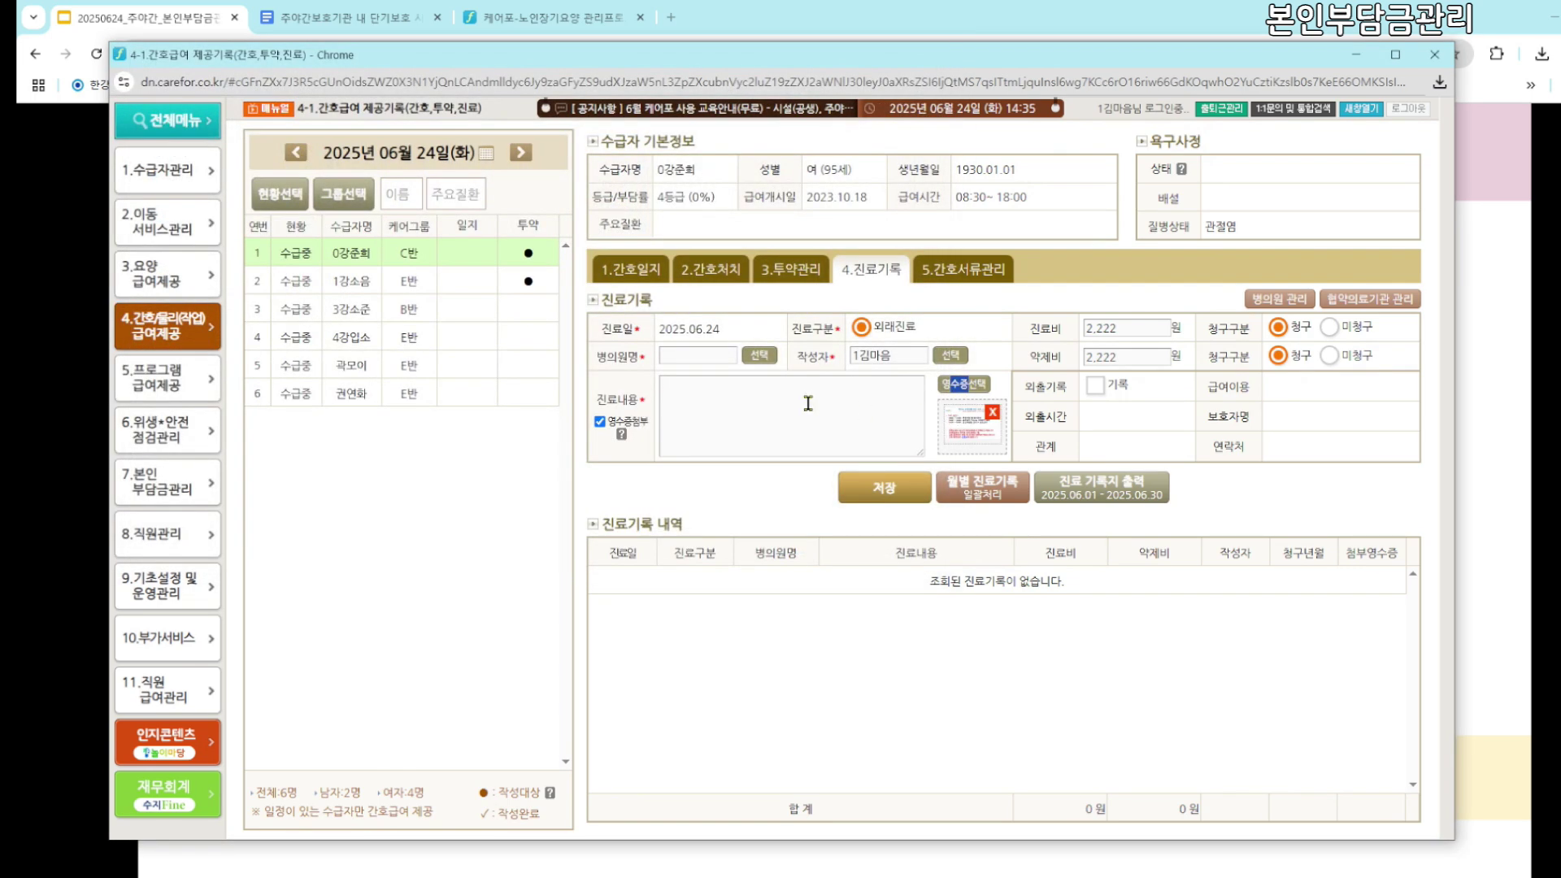
# Select 희망병원 as the 병의원명 of the medical record
pyautogui.click(717, 354)
pyautogui.click(757, 358)
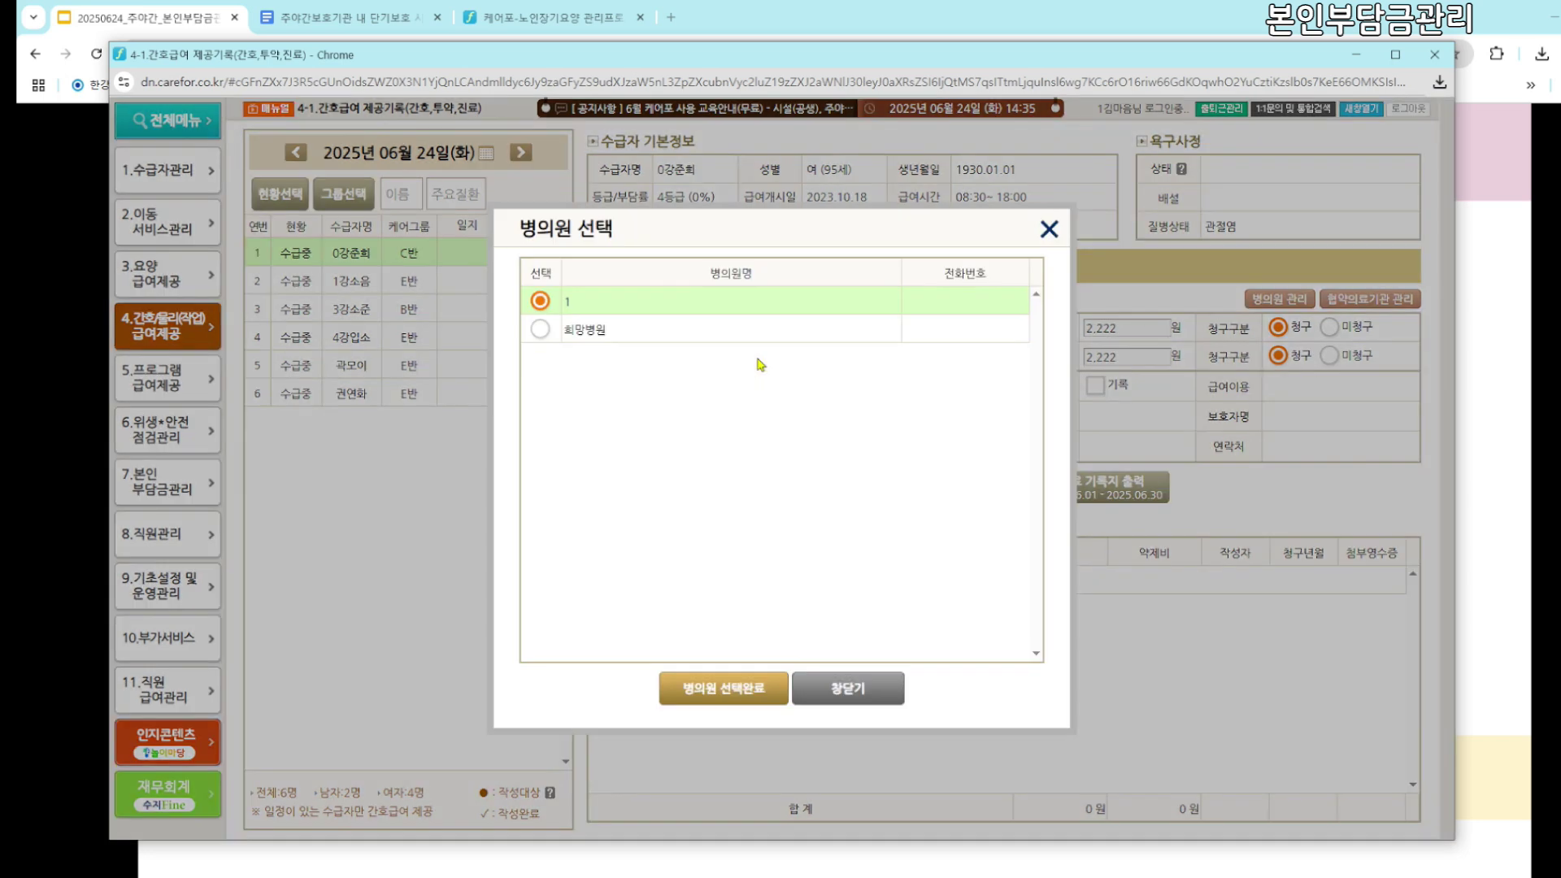
pyautogui.click(731, 699)
pyautogui.click(735, 408)
pyautogui.click(759, 356)
pyautogui.click(534, 327)
pyautogui.click(715, 685)
# Enter 감기 as the 진료내용 and save the medical record
pyautogui.click(725, 418)
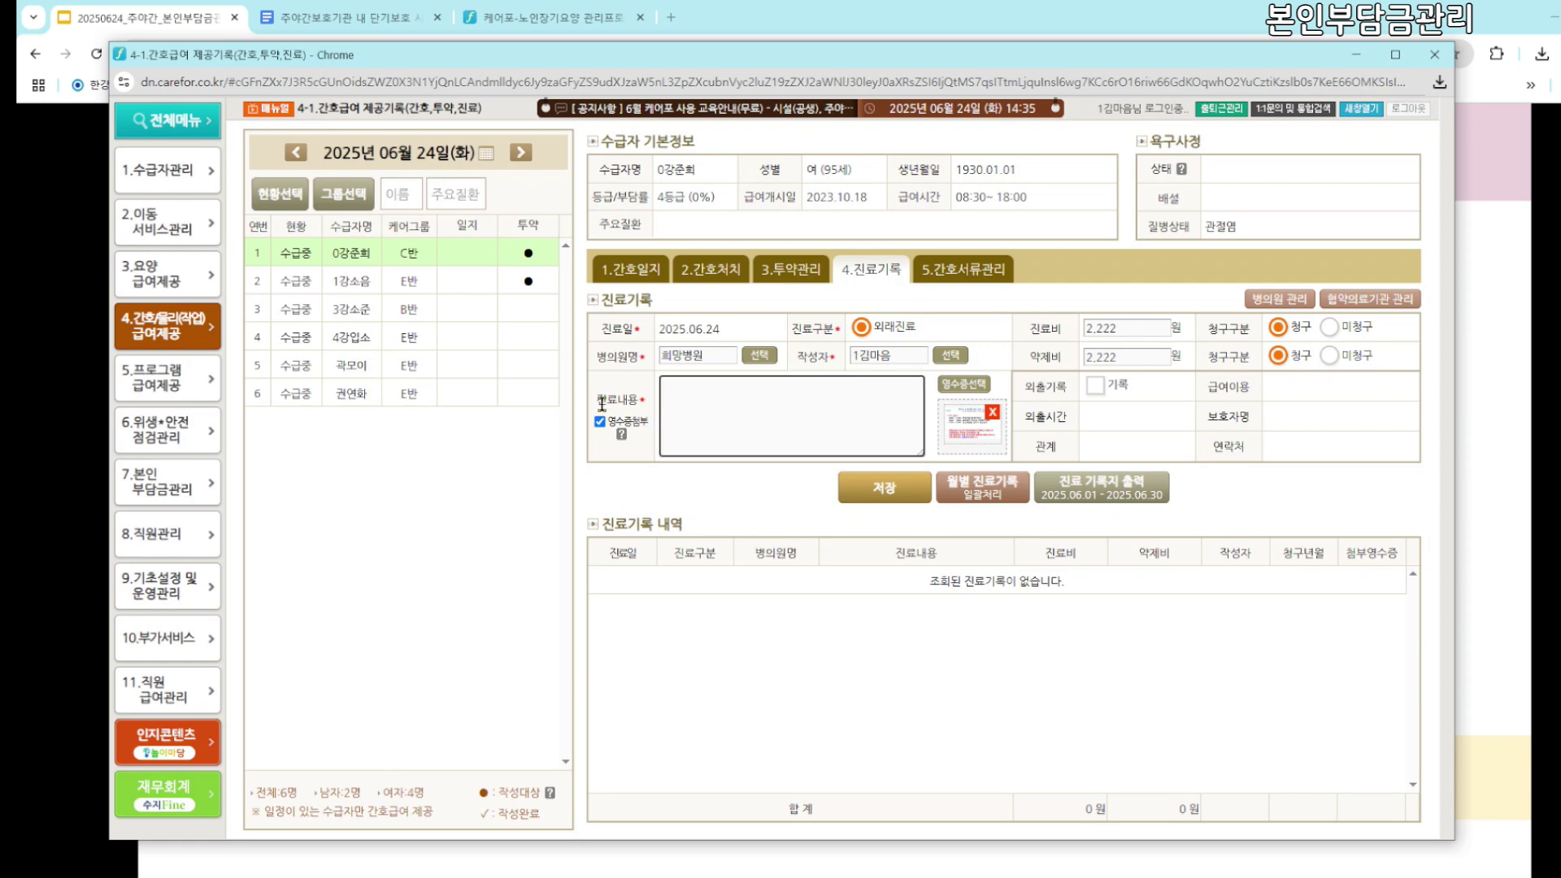
pyautogui.click(741, 431)
pyautogui.write('감기')
pyautogui.click(907, 493)
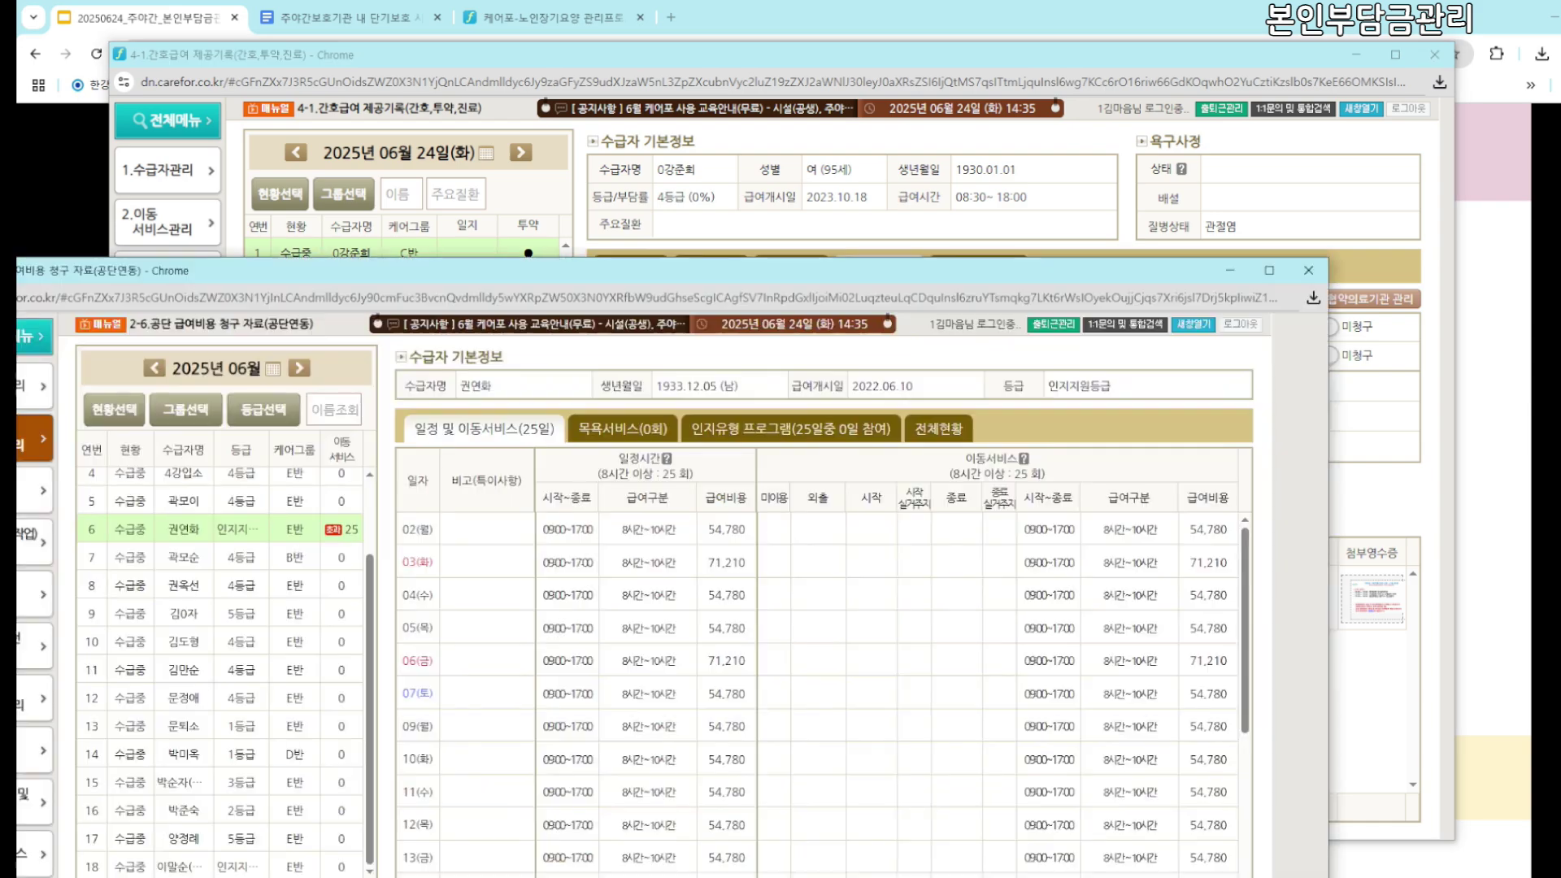
# Bring the 2-6.공단 급여비용 청구 자료 window into view, open 7-1.본인부담금 청구관리 in it and reposition the window
pyautogui.moveTo(41, 262); pyautogui.dragTo(329, 85)
pyautogui.moveTo(341, 523)
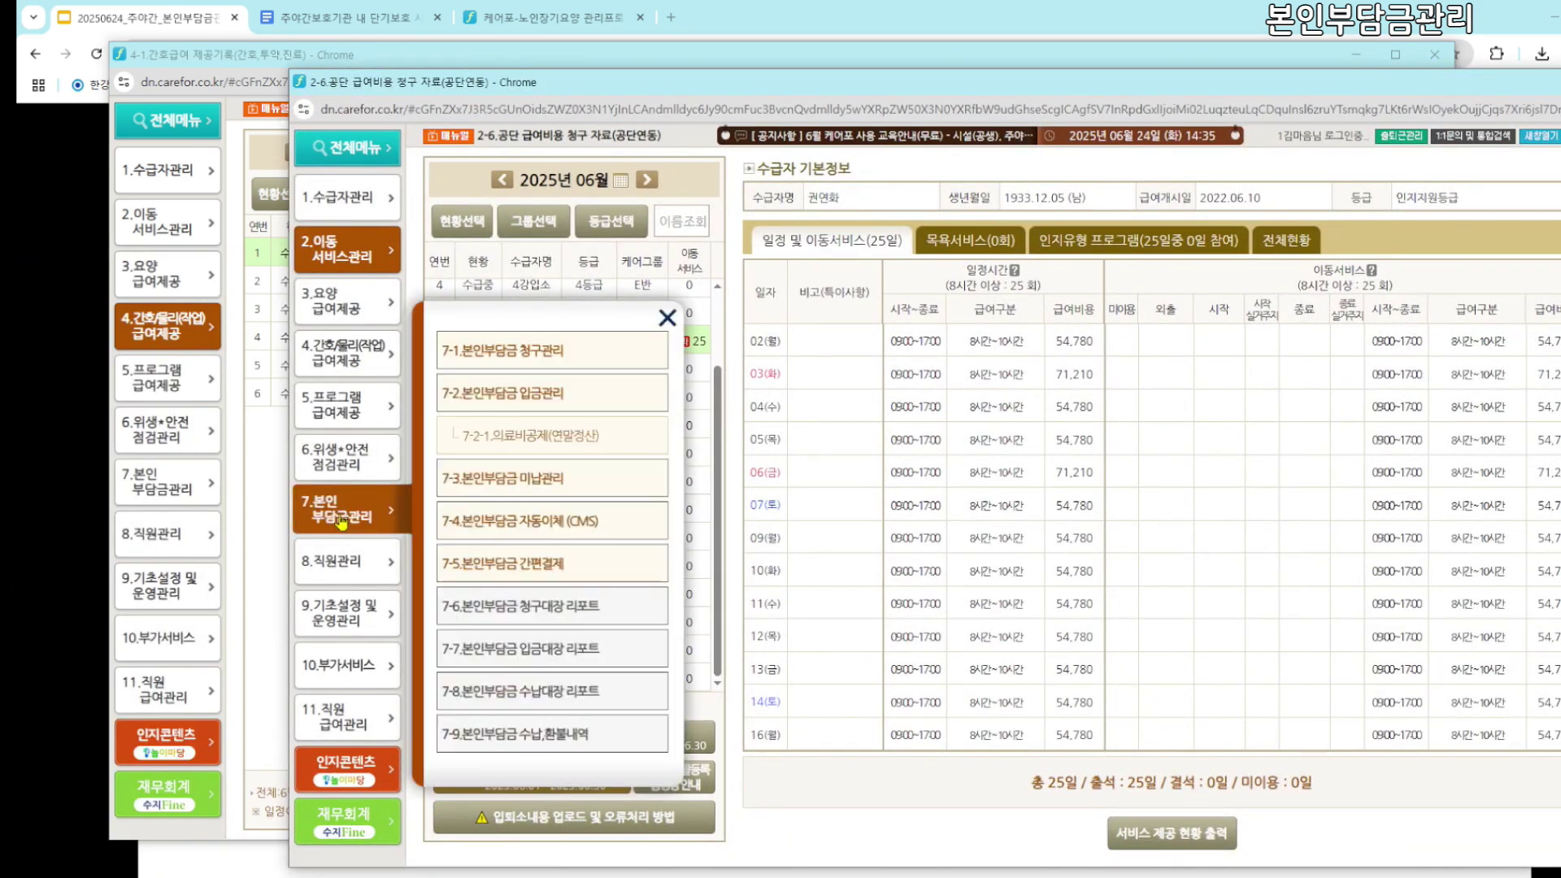
pyautogui.moveTo(508, 85); pyautogui.dragTo(681, 109)
pyautogui.click(683, 378)
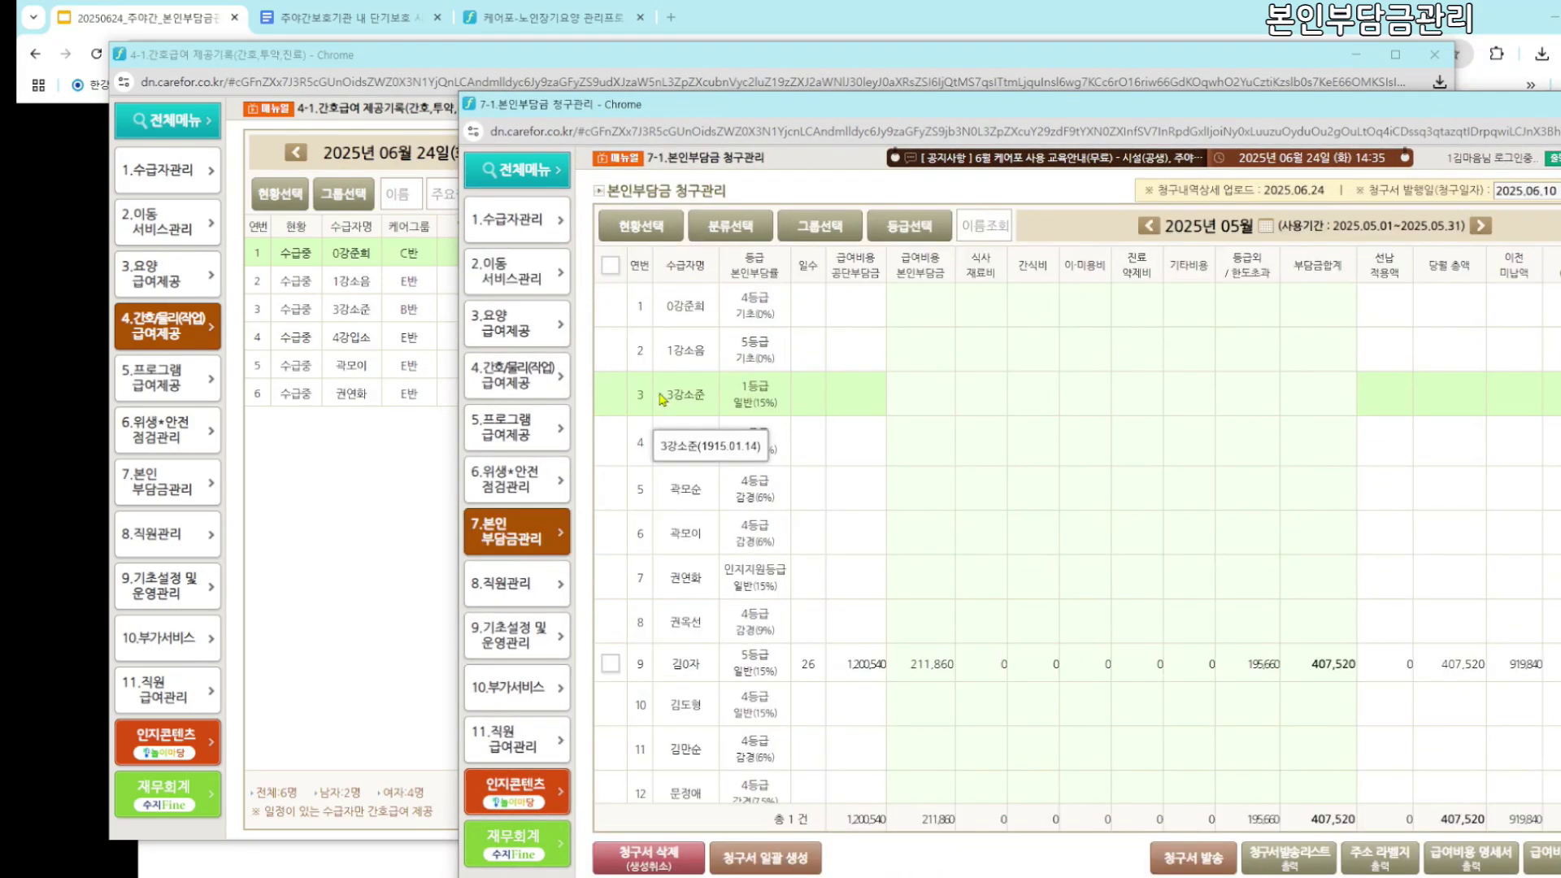
pyautogui.moveTo(1179, 105); pyautogui.dragTo(936, 65)
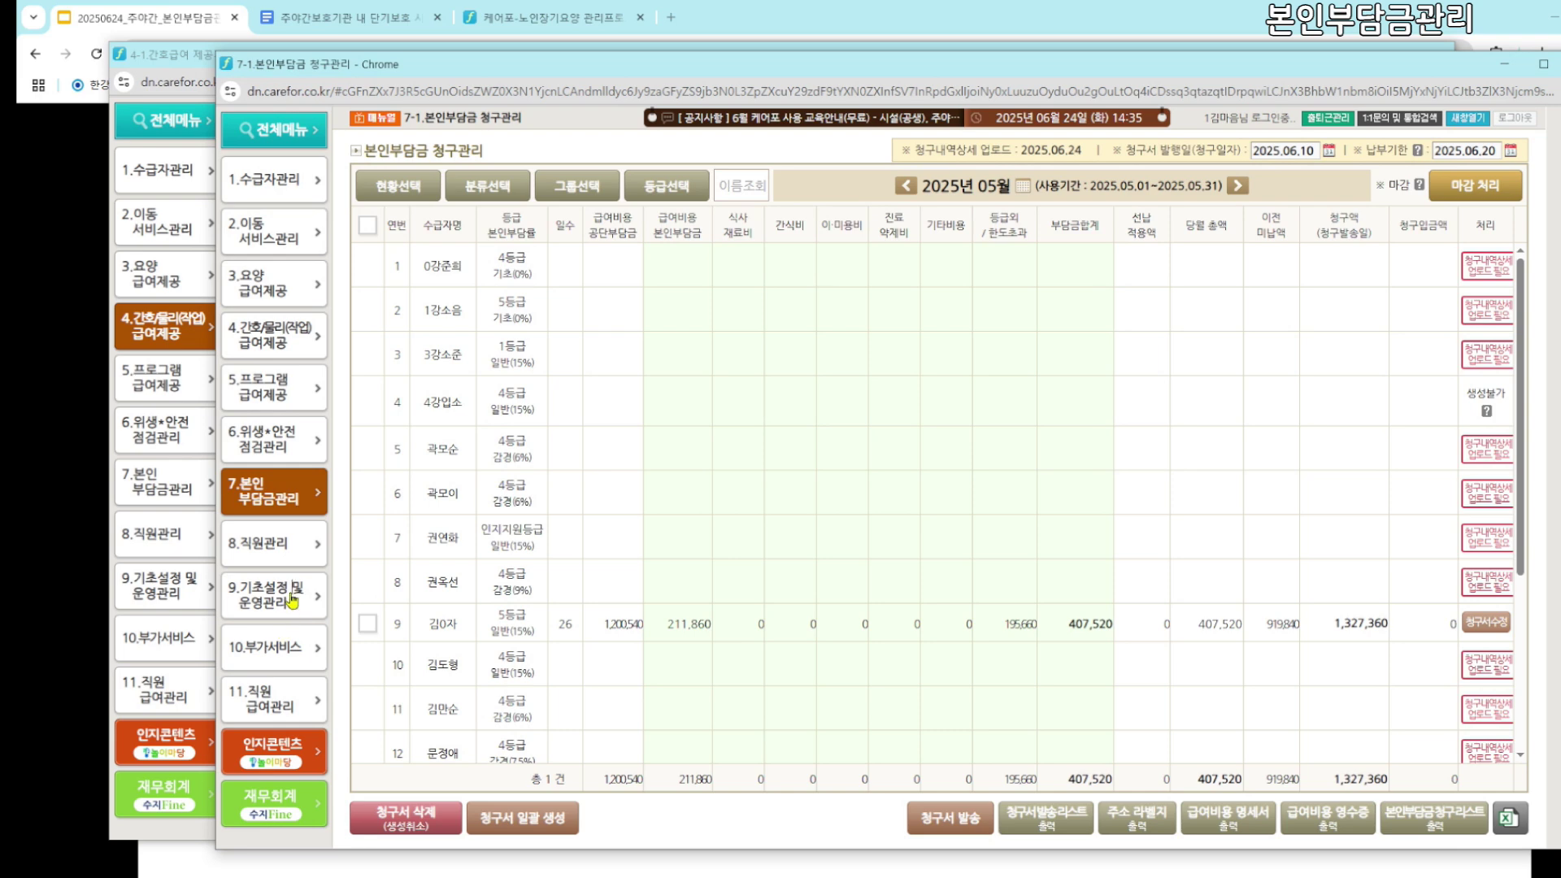
# In 9-1.시설정보설정, change the 청구서 생성 기준 to 일정계획 and save the 본인부담금 & 표준약관 information
pyautogui.click(293, 596)
pyautogui.click(480, 547)
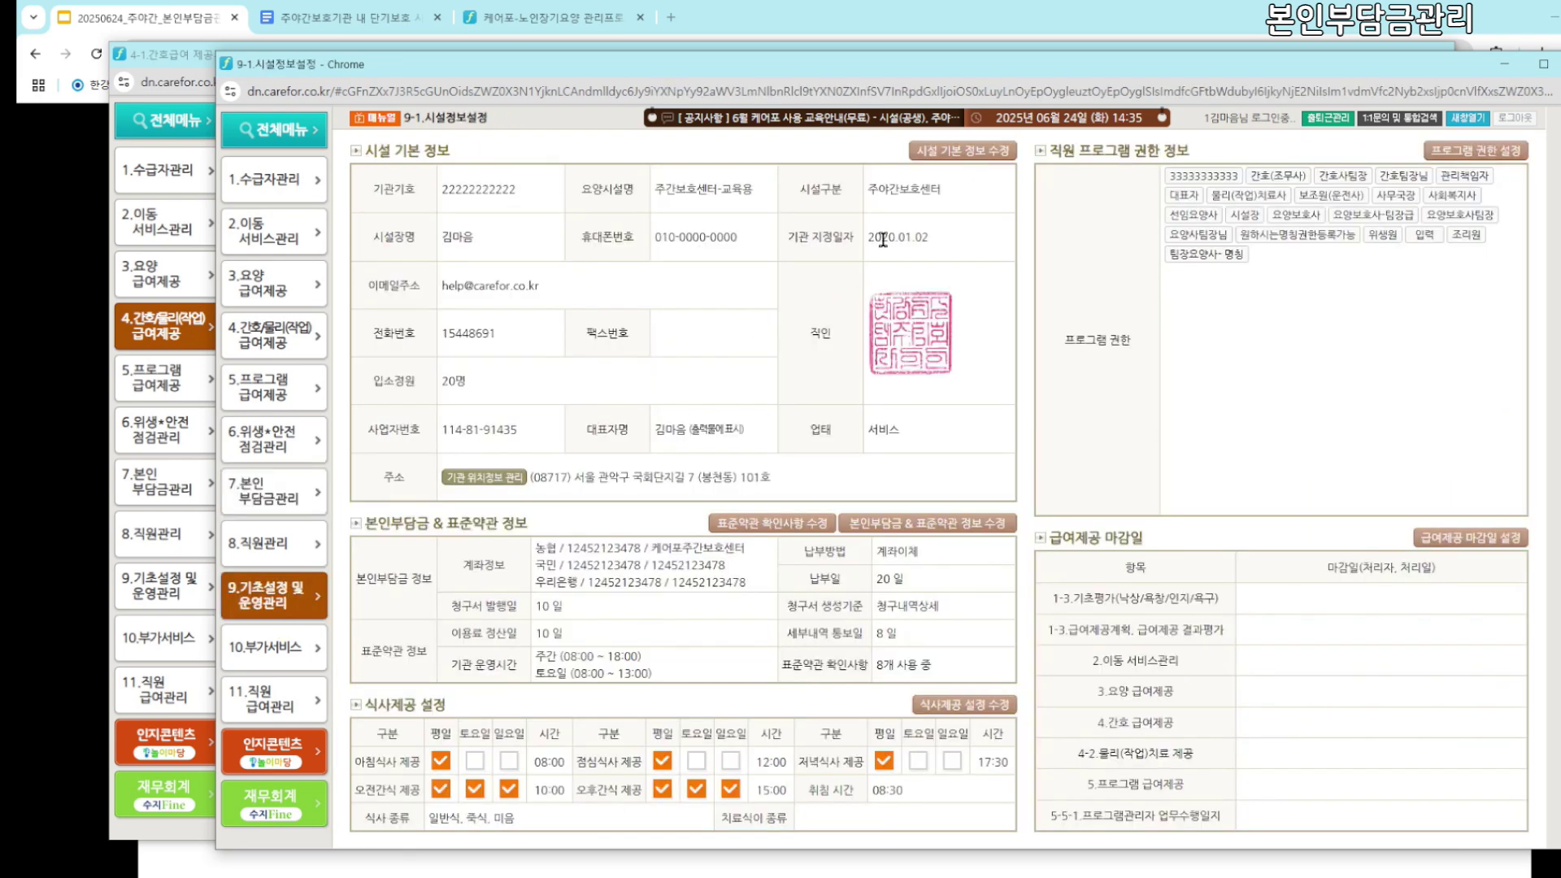
pyautogui.click(880, 529)
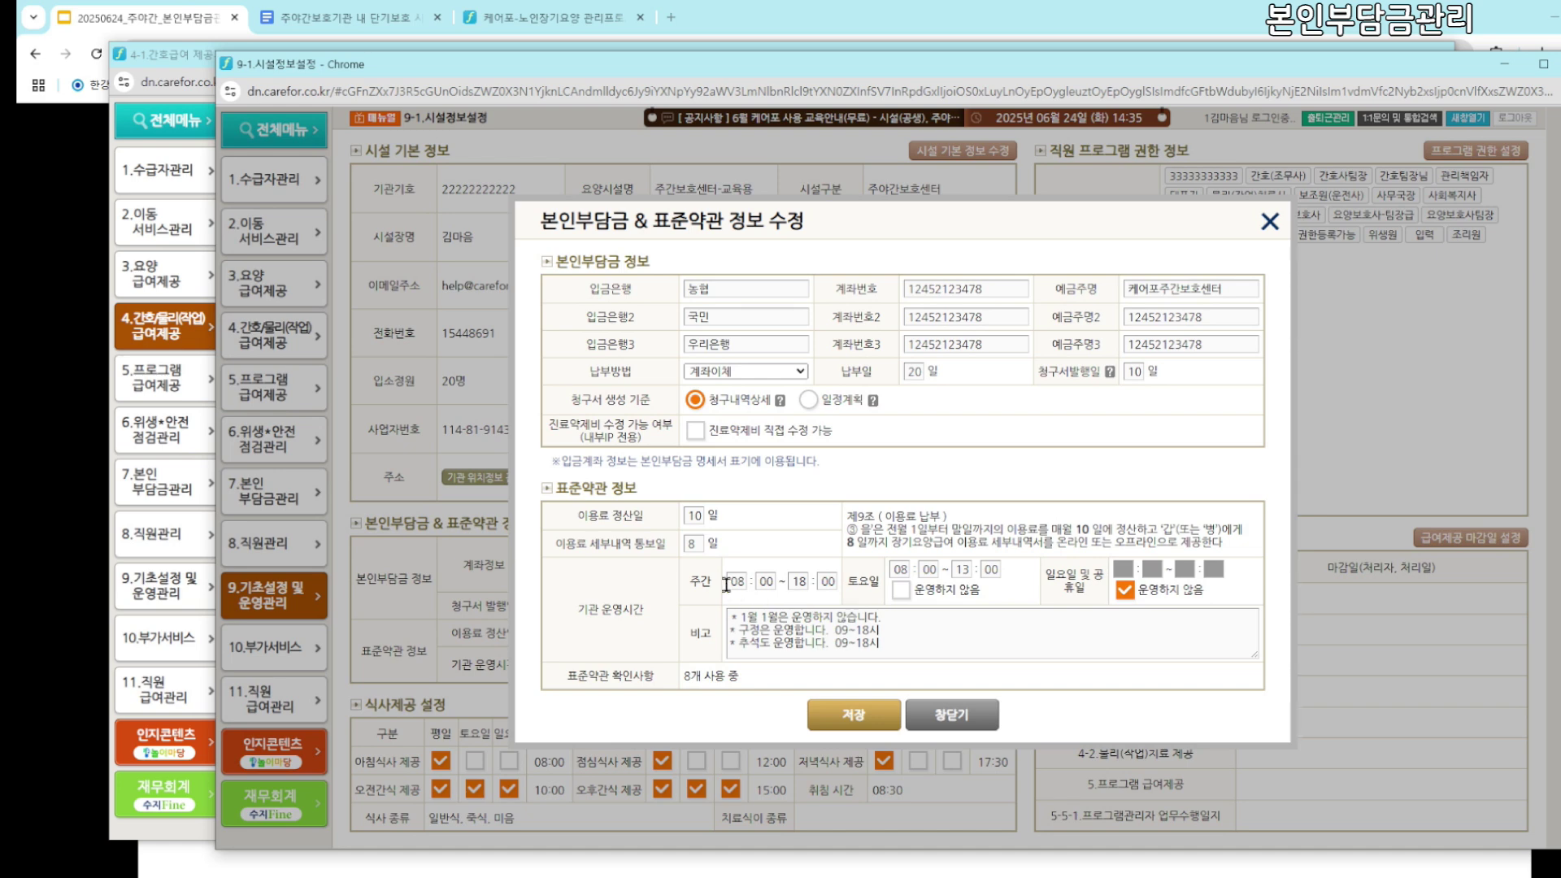
pyautogui.click(808, 399)
pyautogui.click(853, 719)
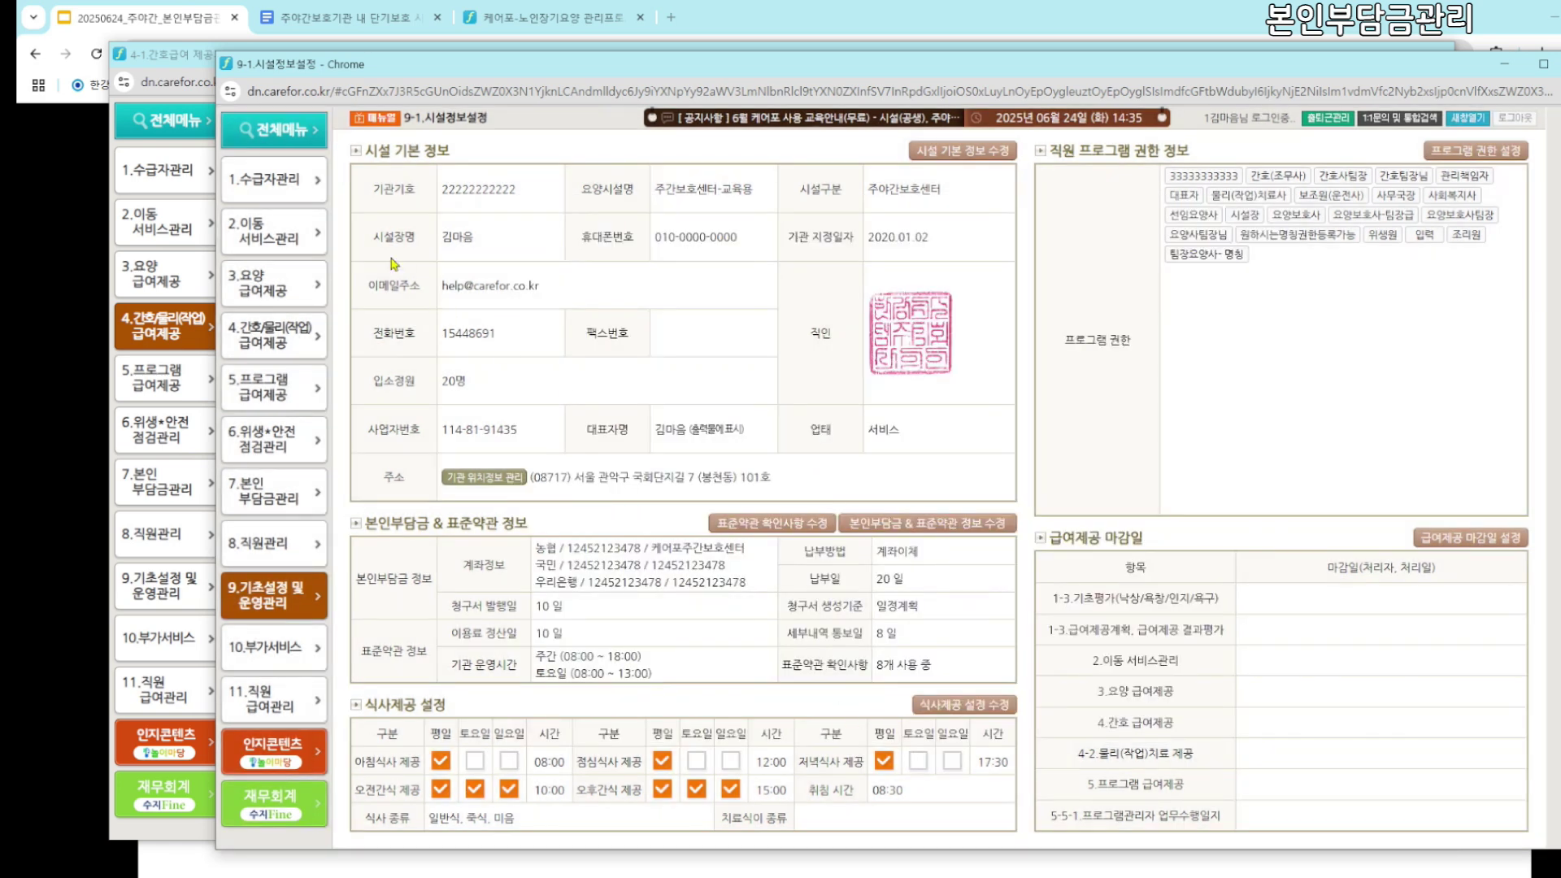
# Return to 7-1.본인부담금 청구관리 and generate the first recipient's 2025년 06월 청구서
pyautogui.click(271, 498)
pyautogui.click(394, 335)
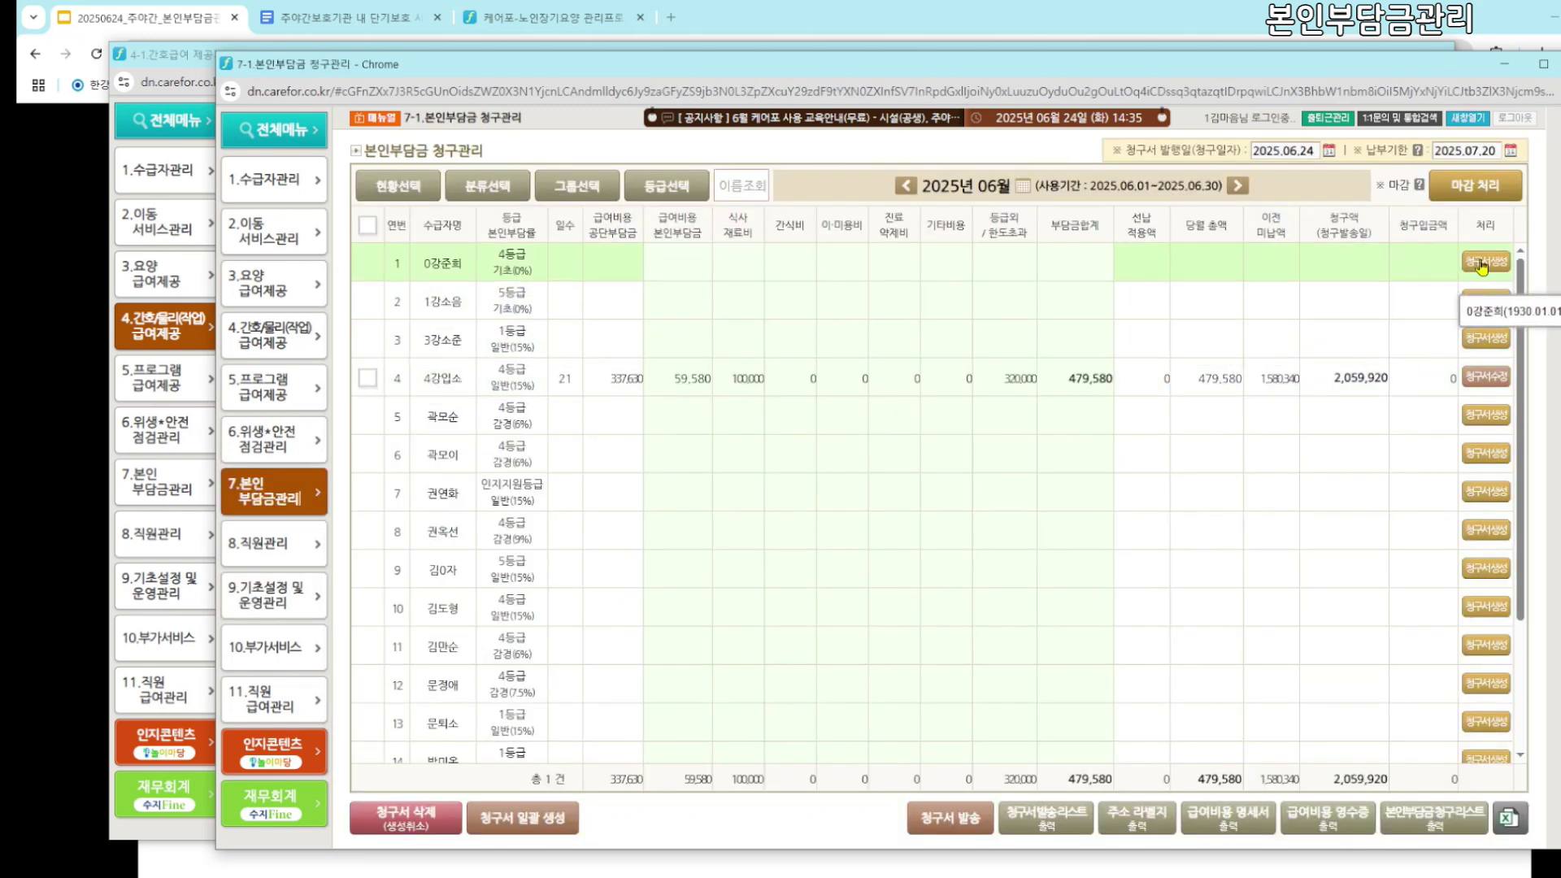
pyautogui.click(1480, 262)
pyautogui.press('Return')
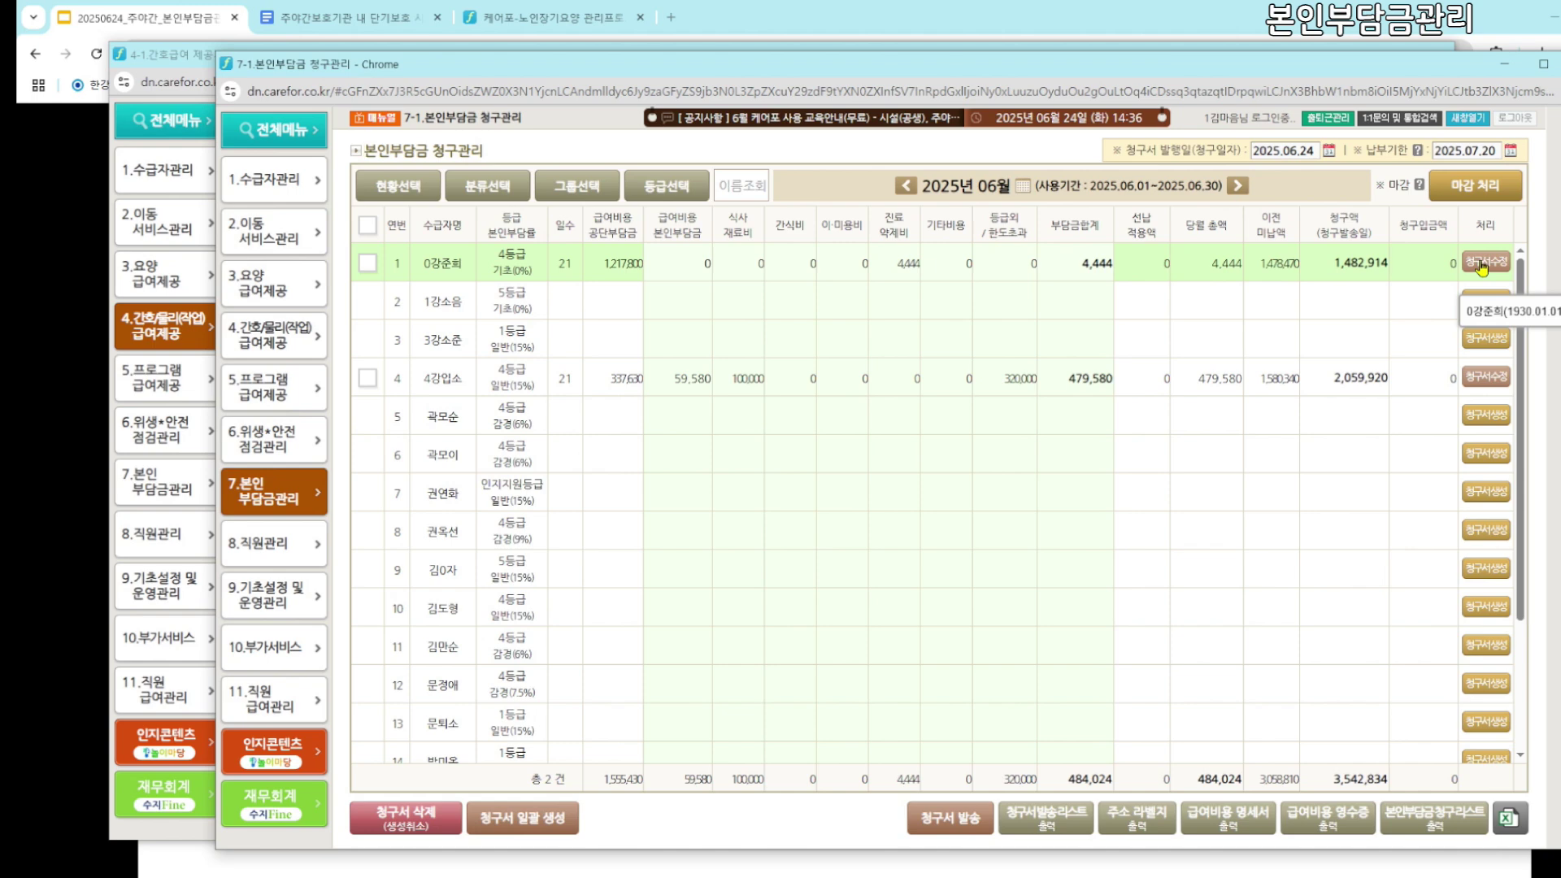
# Open the first recipient's generated 청구서, examine its linked 진료 약제비 내역, and close both dialogs
pyautogui.click(1481, 262)
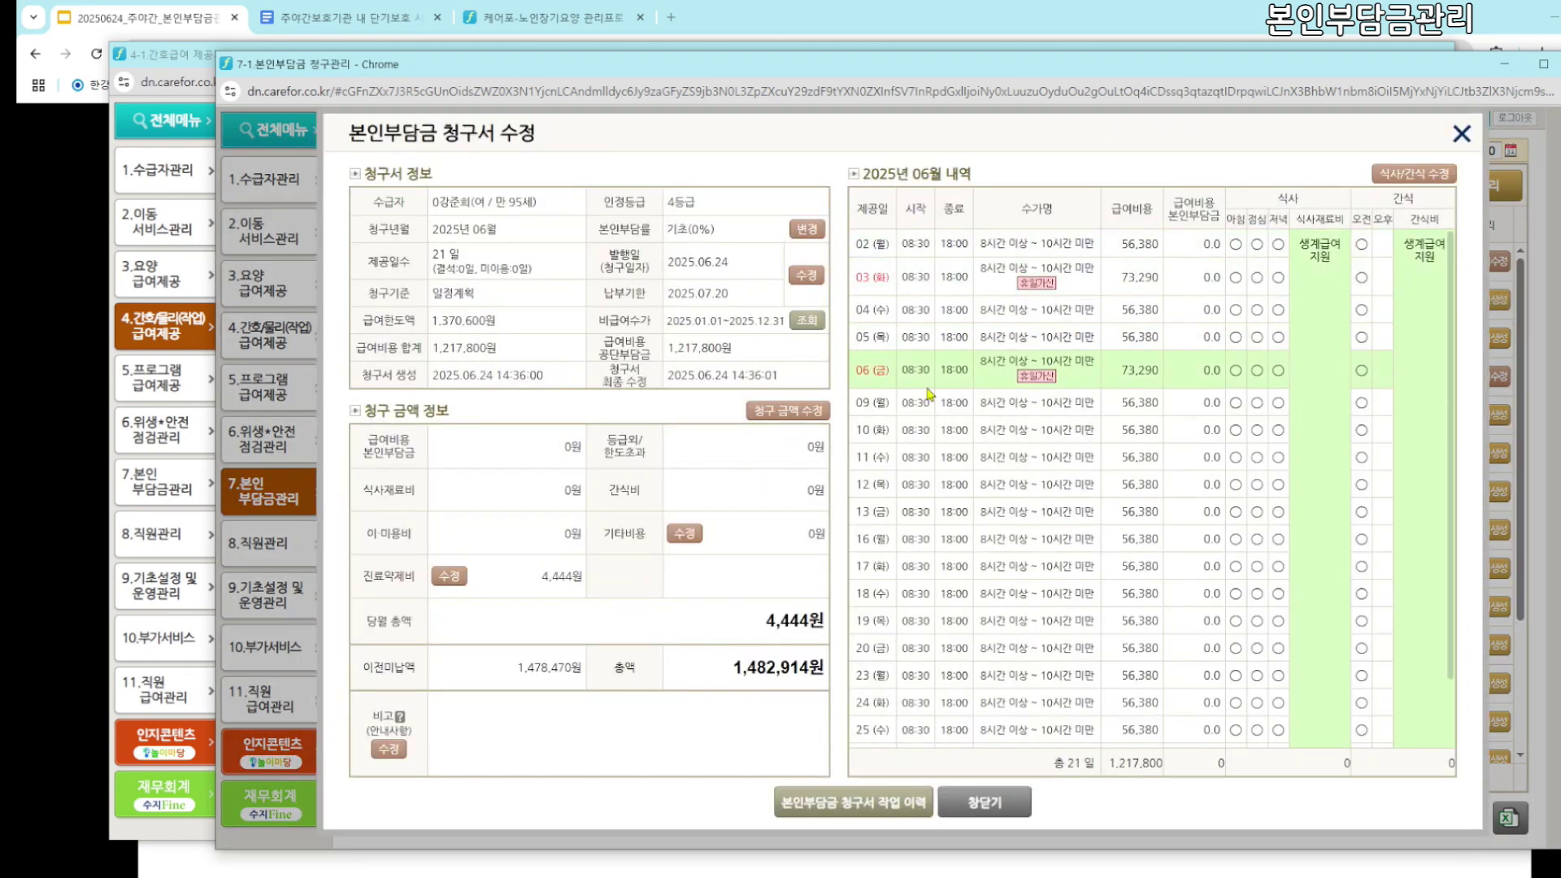
pyautogui.click(445, 579)
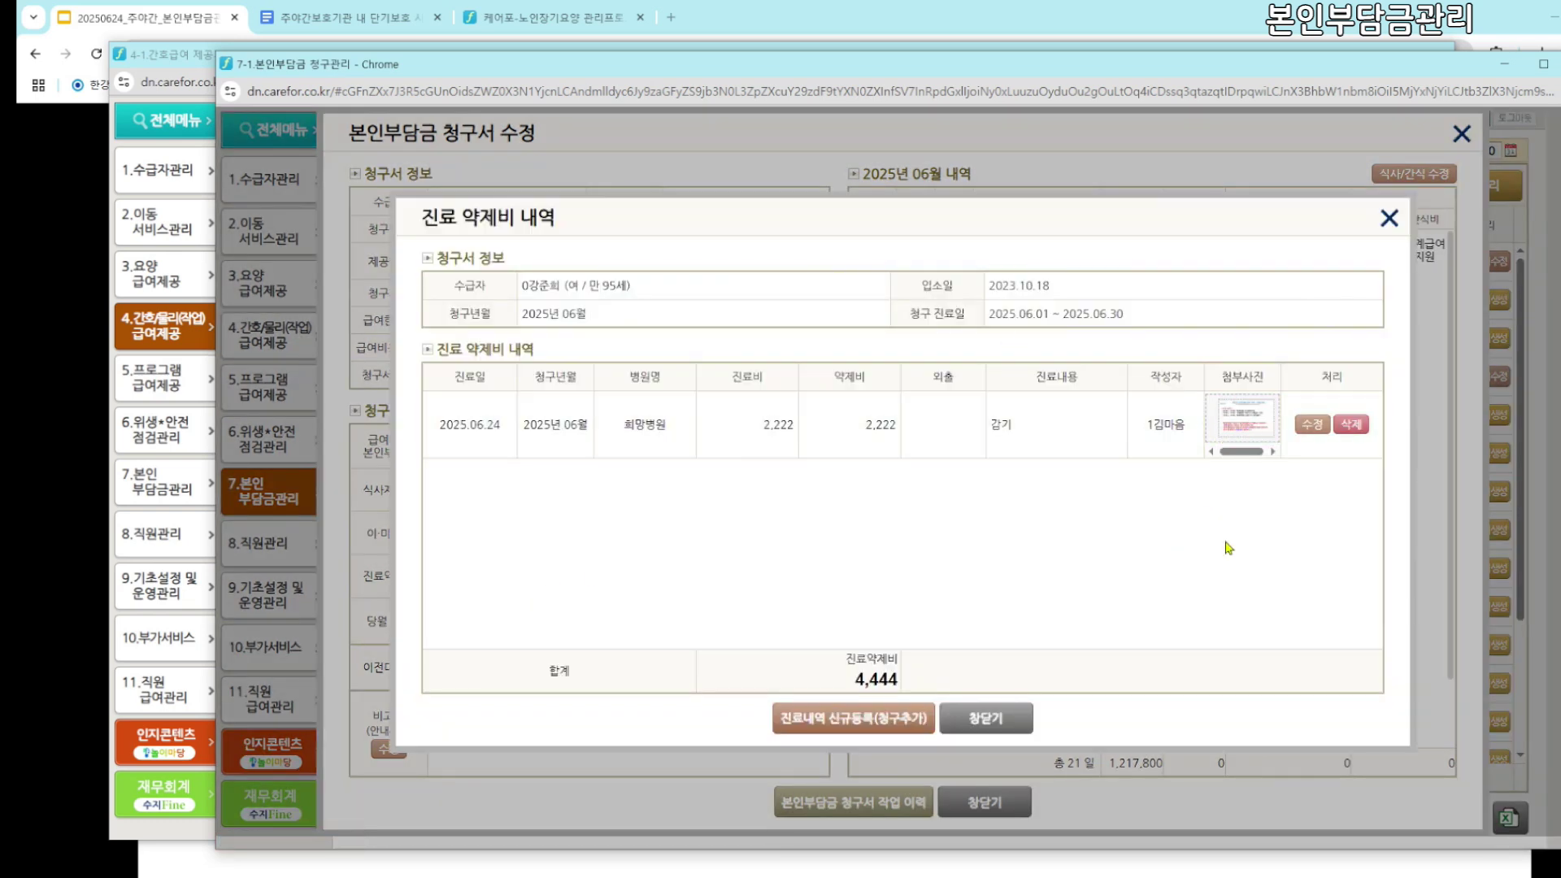
pyautogui.moveTo(963, 60); pyautogui.dragTo(964, 22)
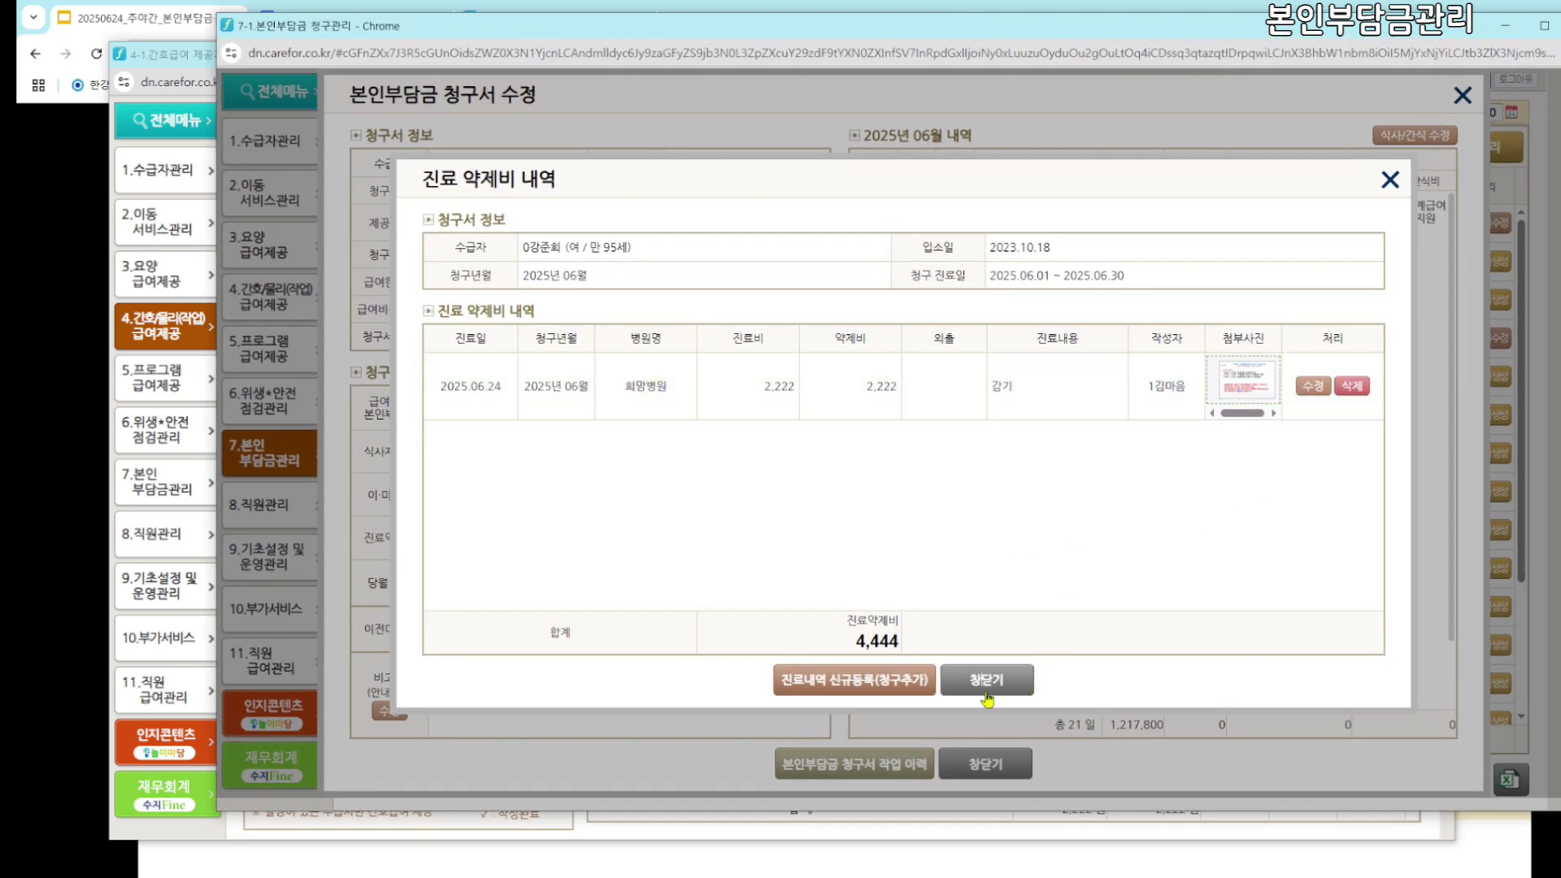
pyautogui.click(986, 681)
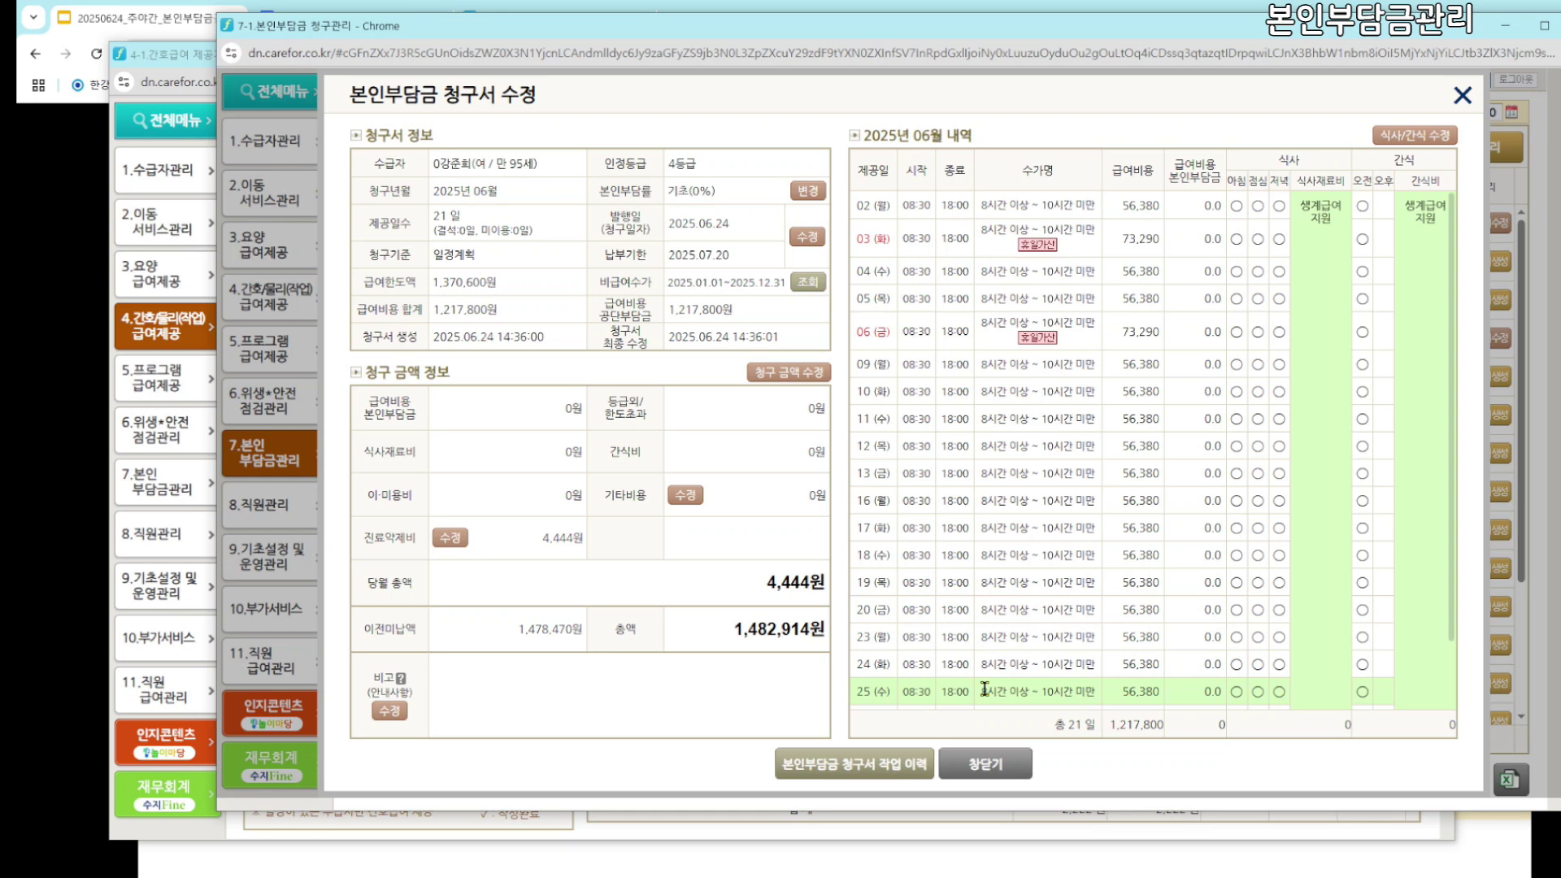
pyautogui.click(985, 762)
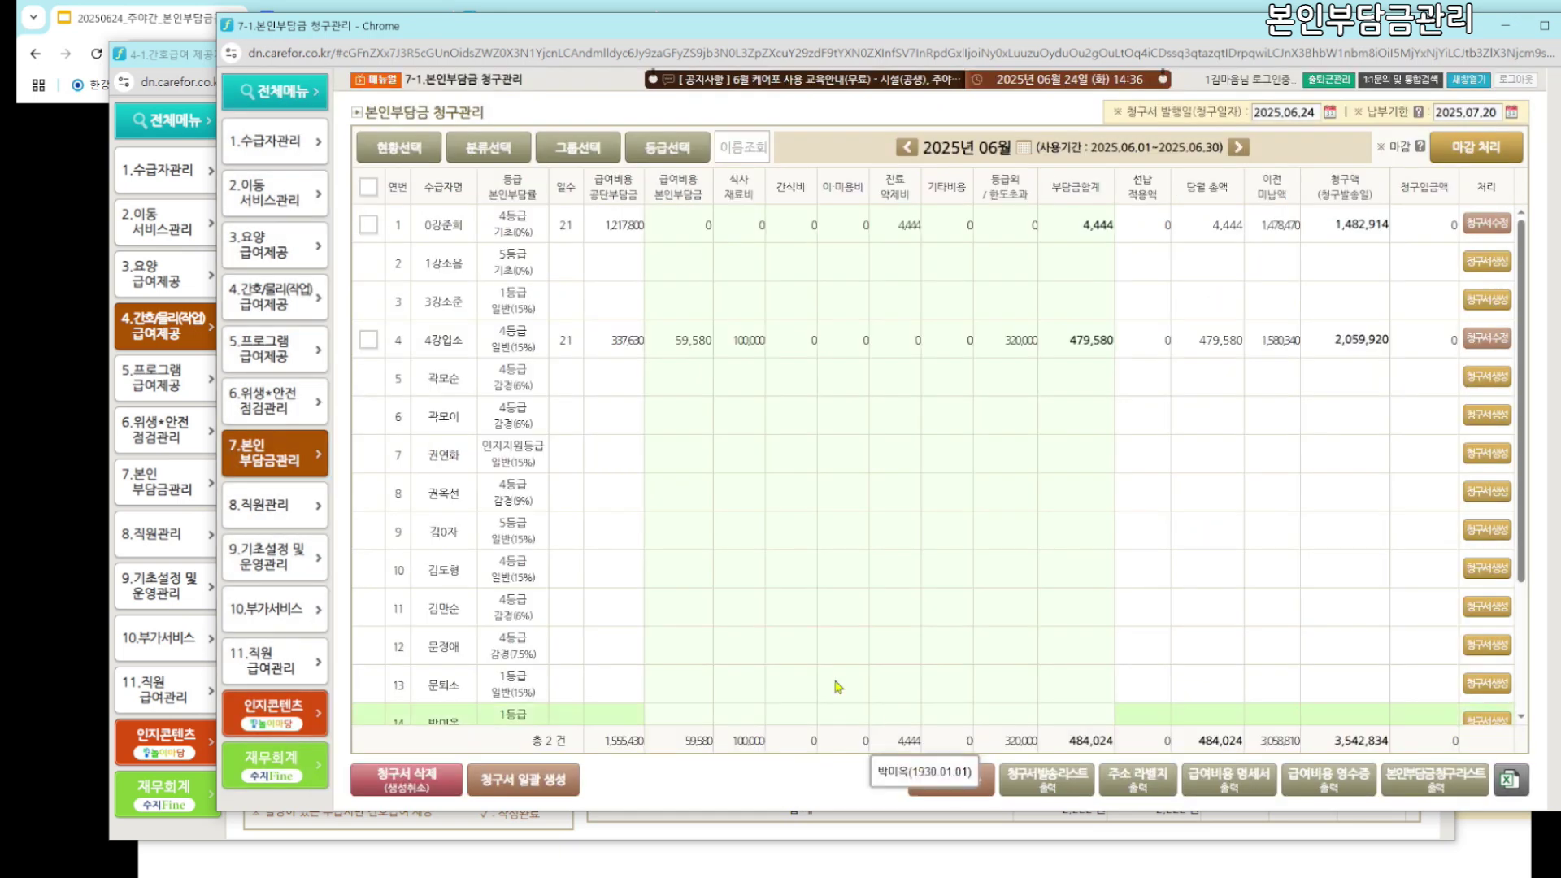
# Open 청구서 발송, preview the first recipient's 알림톡 message and open its 청구내역확인 page
pyautogui.click(944, 782)
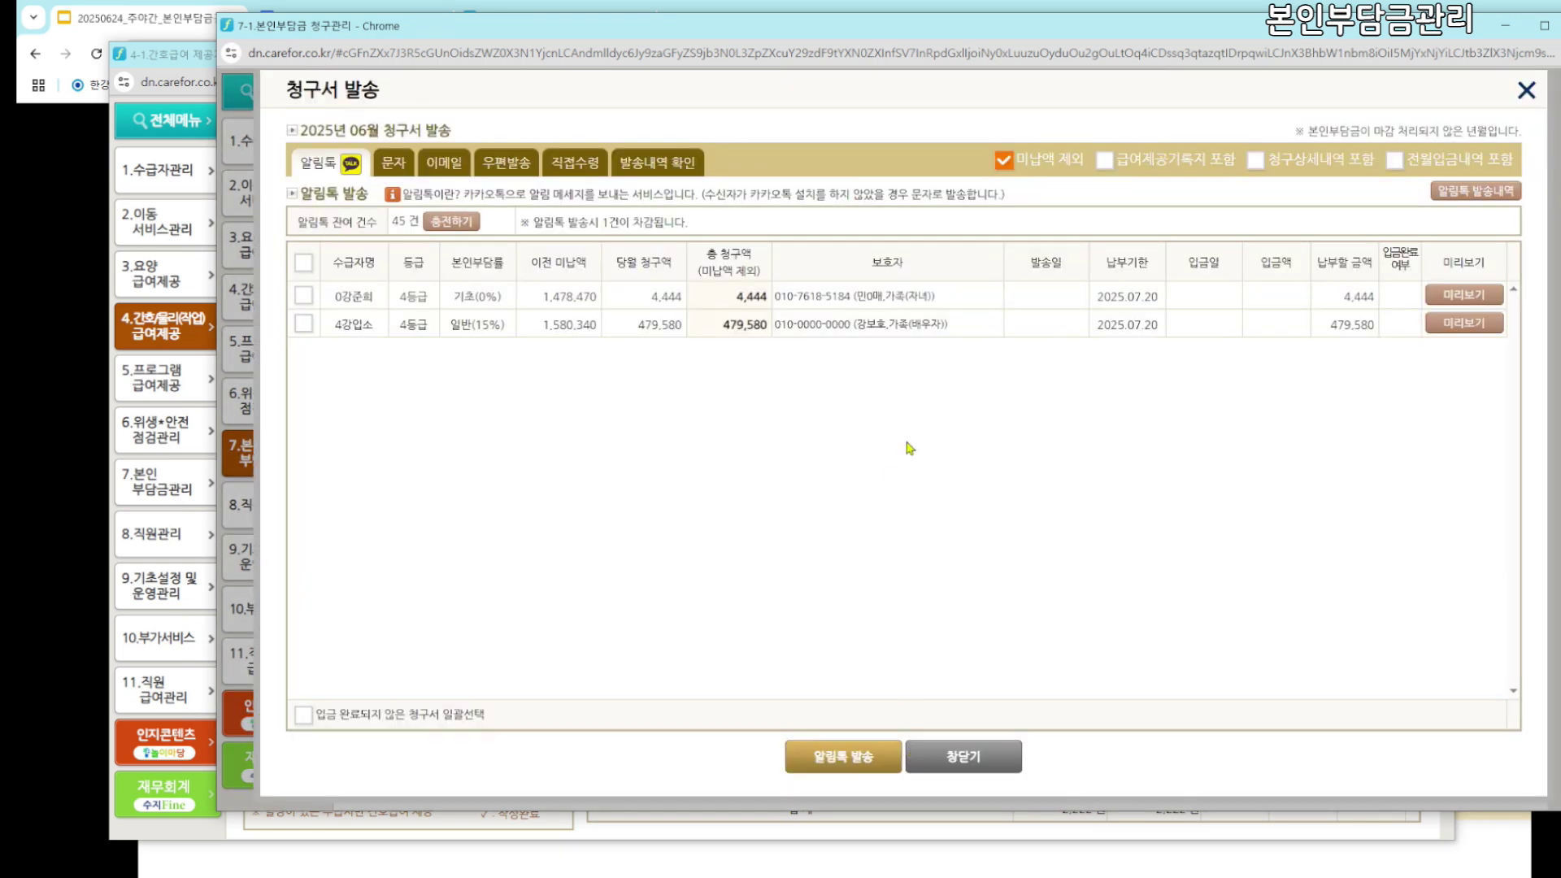
pyautogui.click(1471, 301)
pyautogui.click(860, 714)
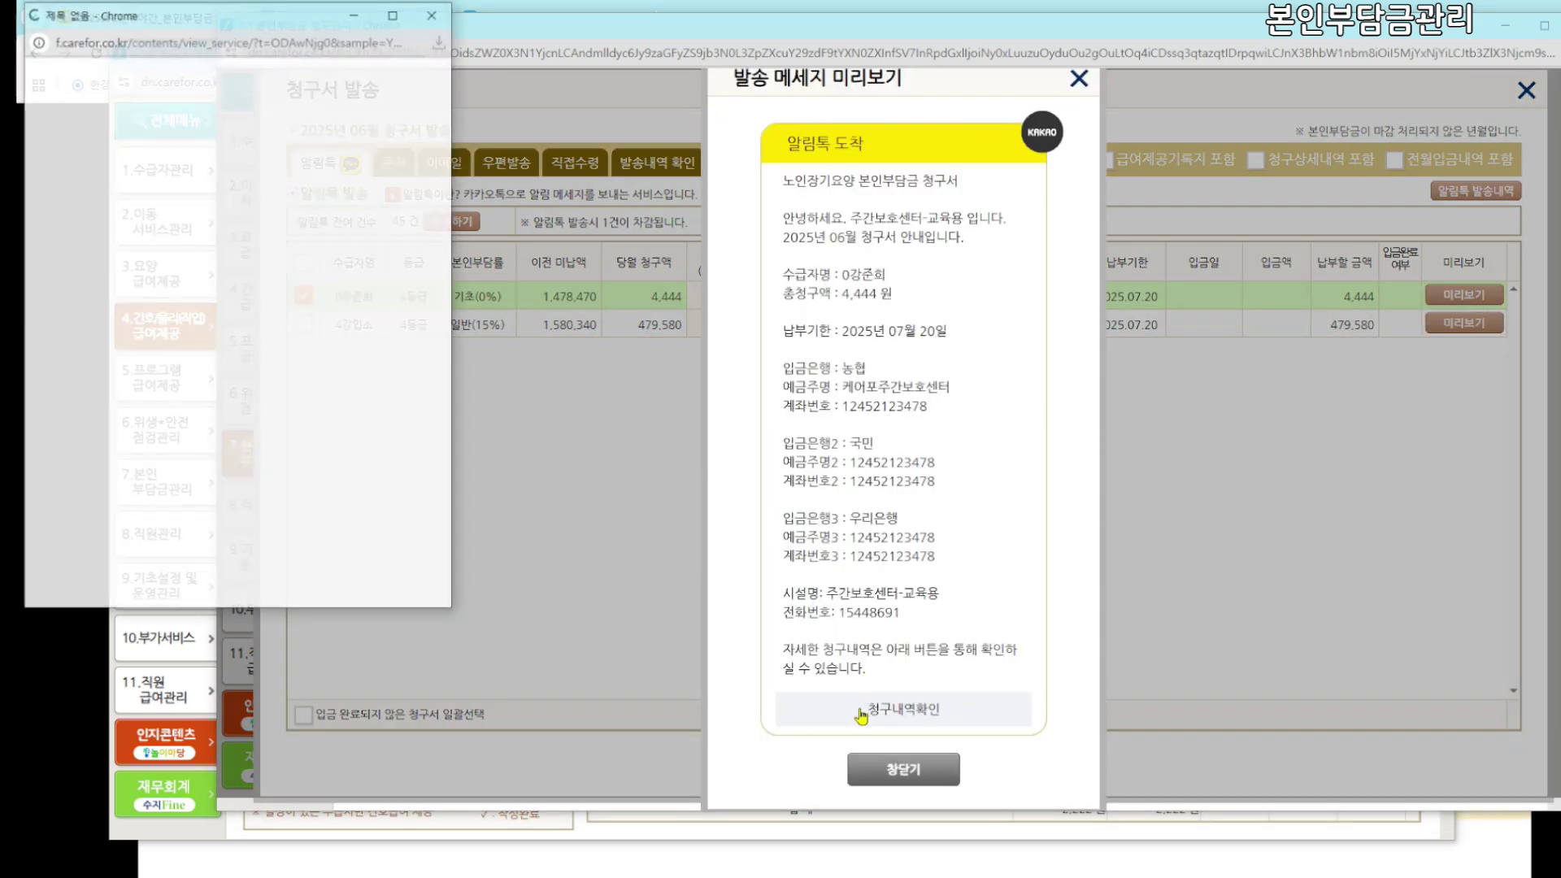
pyautogui.moveTo(271, 26); pyautogui.dragTo(968, 83)
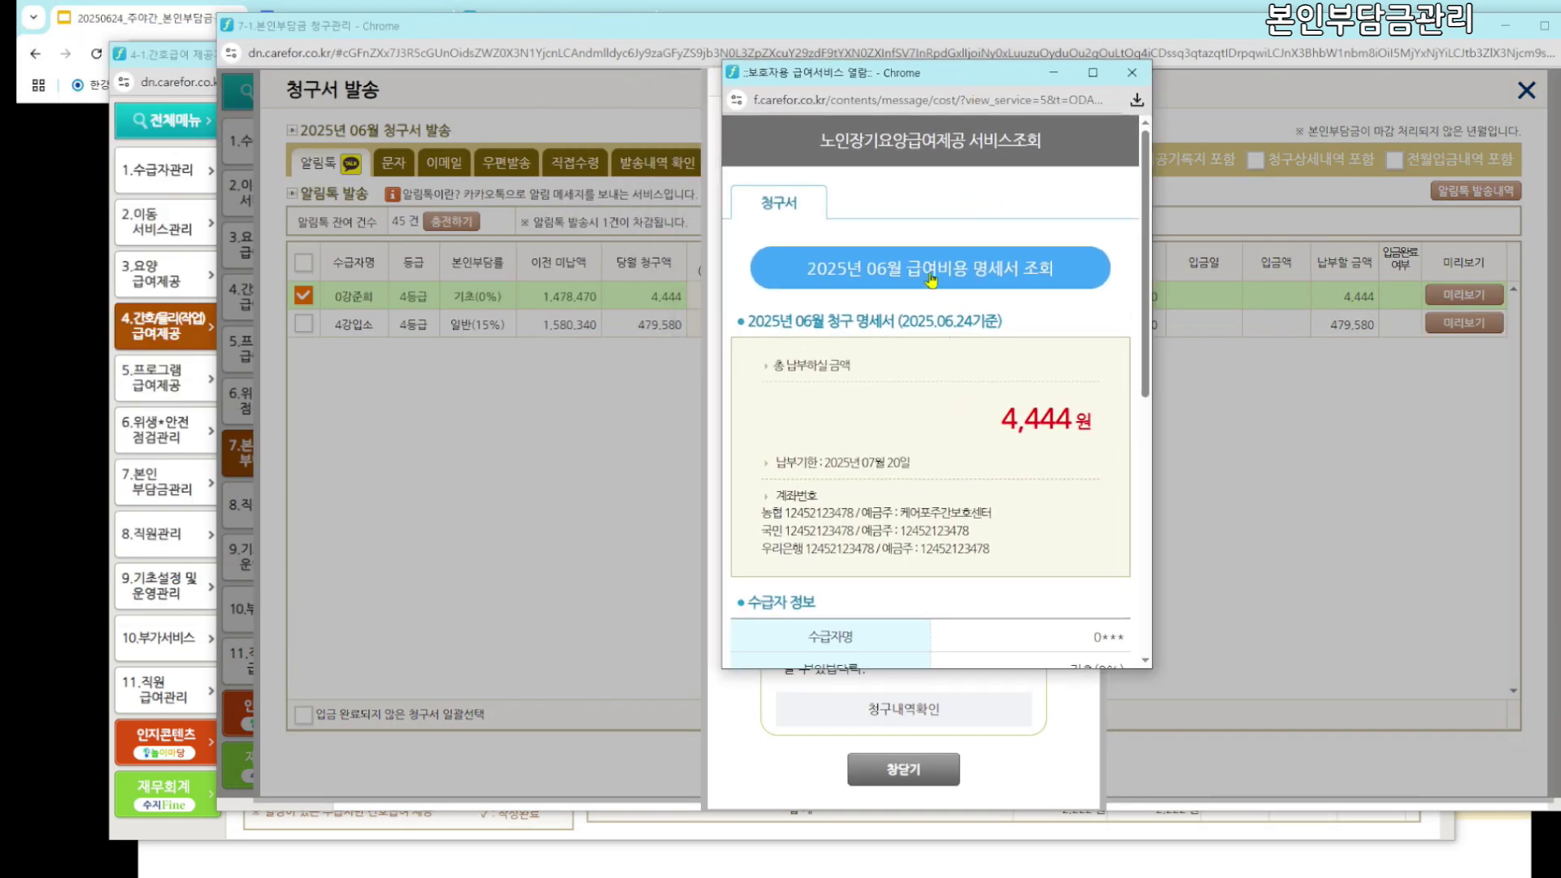
# View the 진료약제비 상세내역 on the guardian's bill page, enlarge the attached receipt, and close both views
pyautogui.scroll(-7, 926, 414)
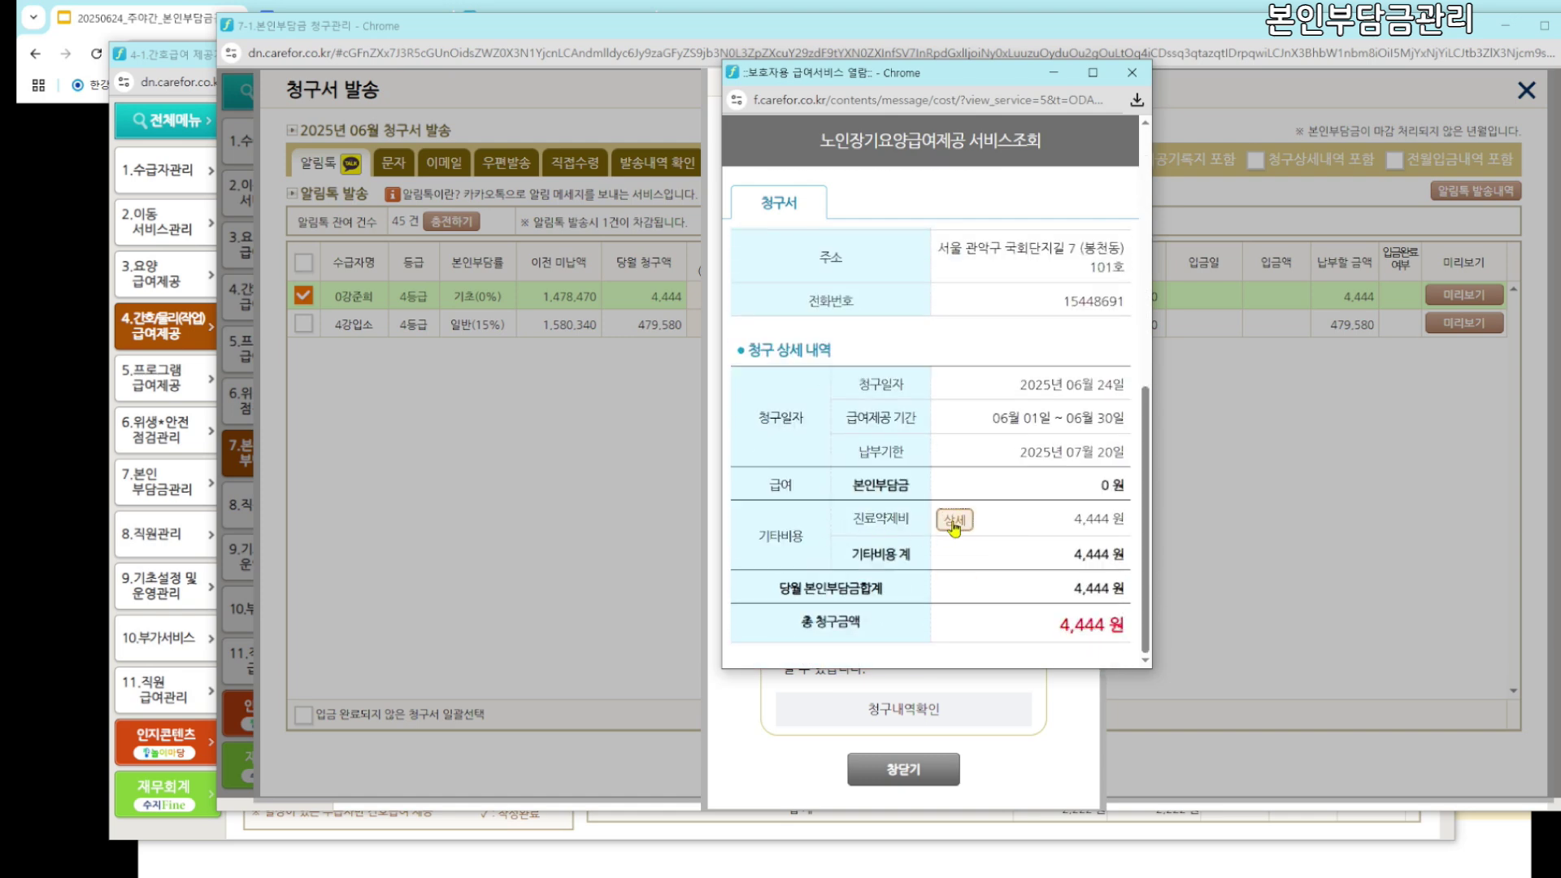
pyautogui.click(954, 524)
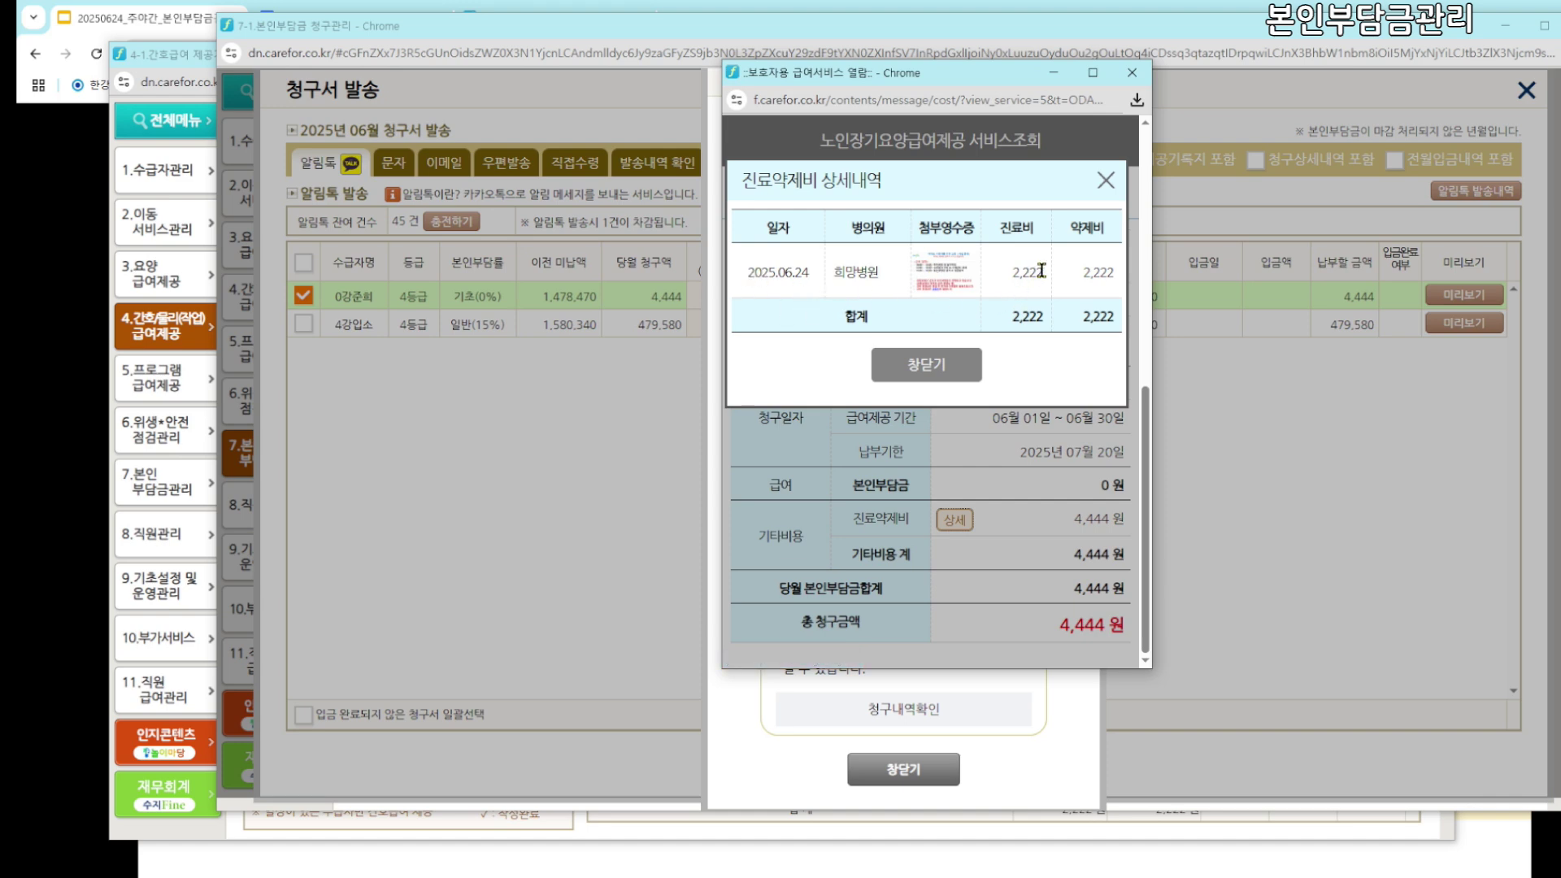
pyautogui.click(940, 275)
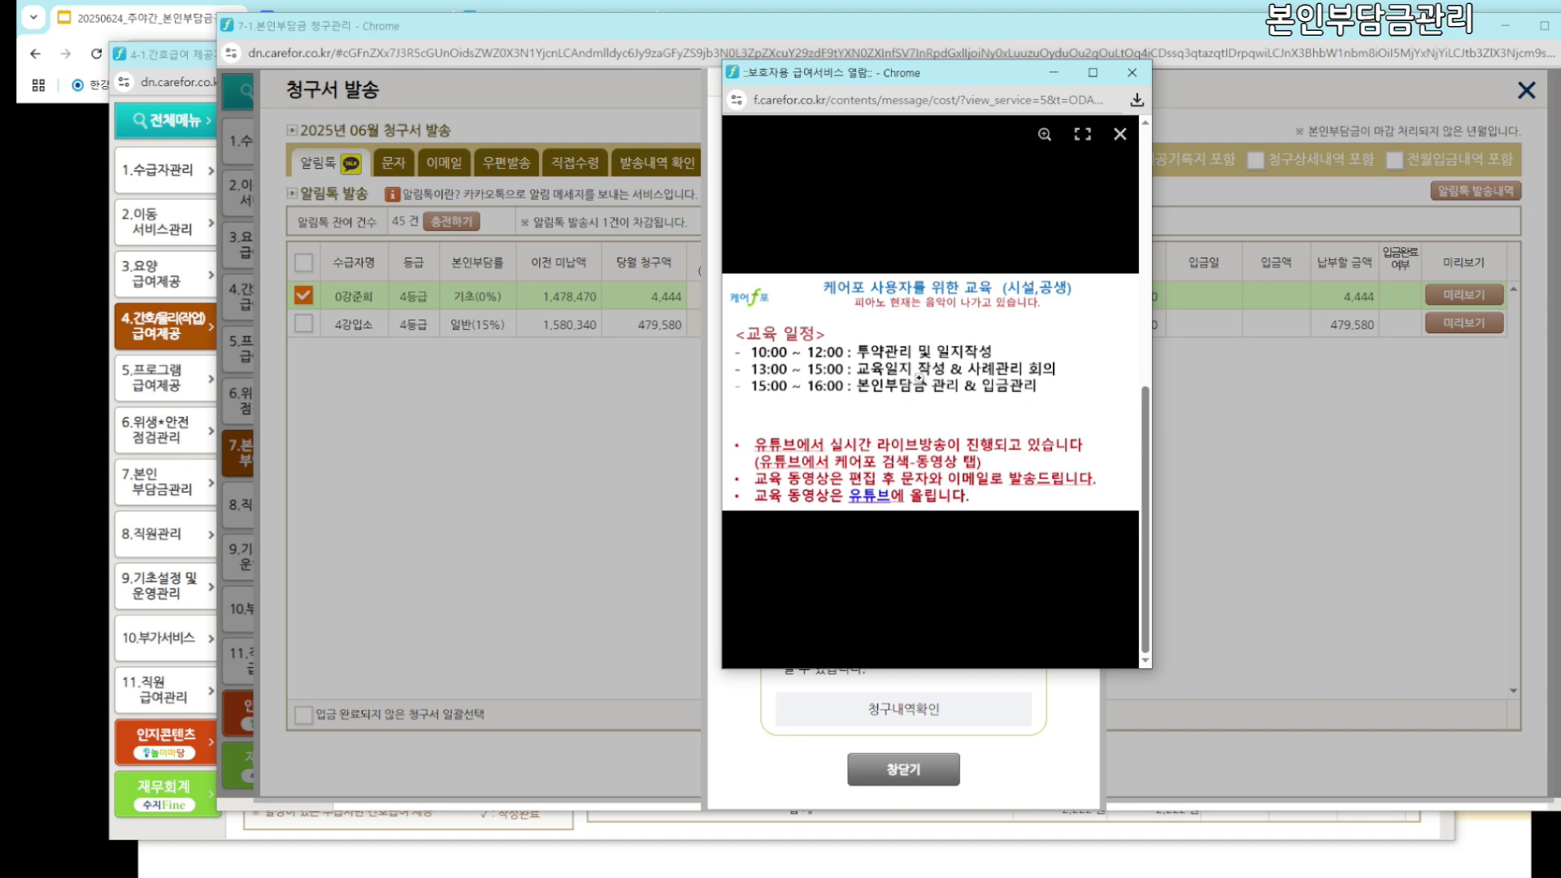
pyautogui.click(1120, 135)
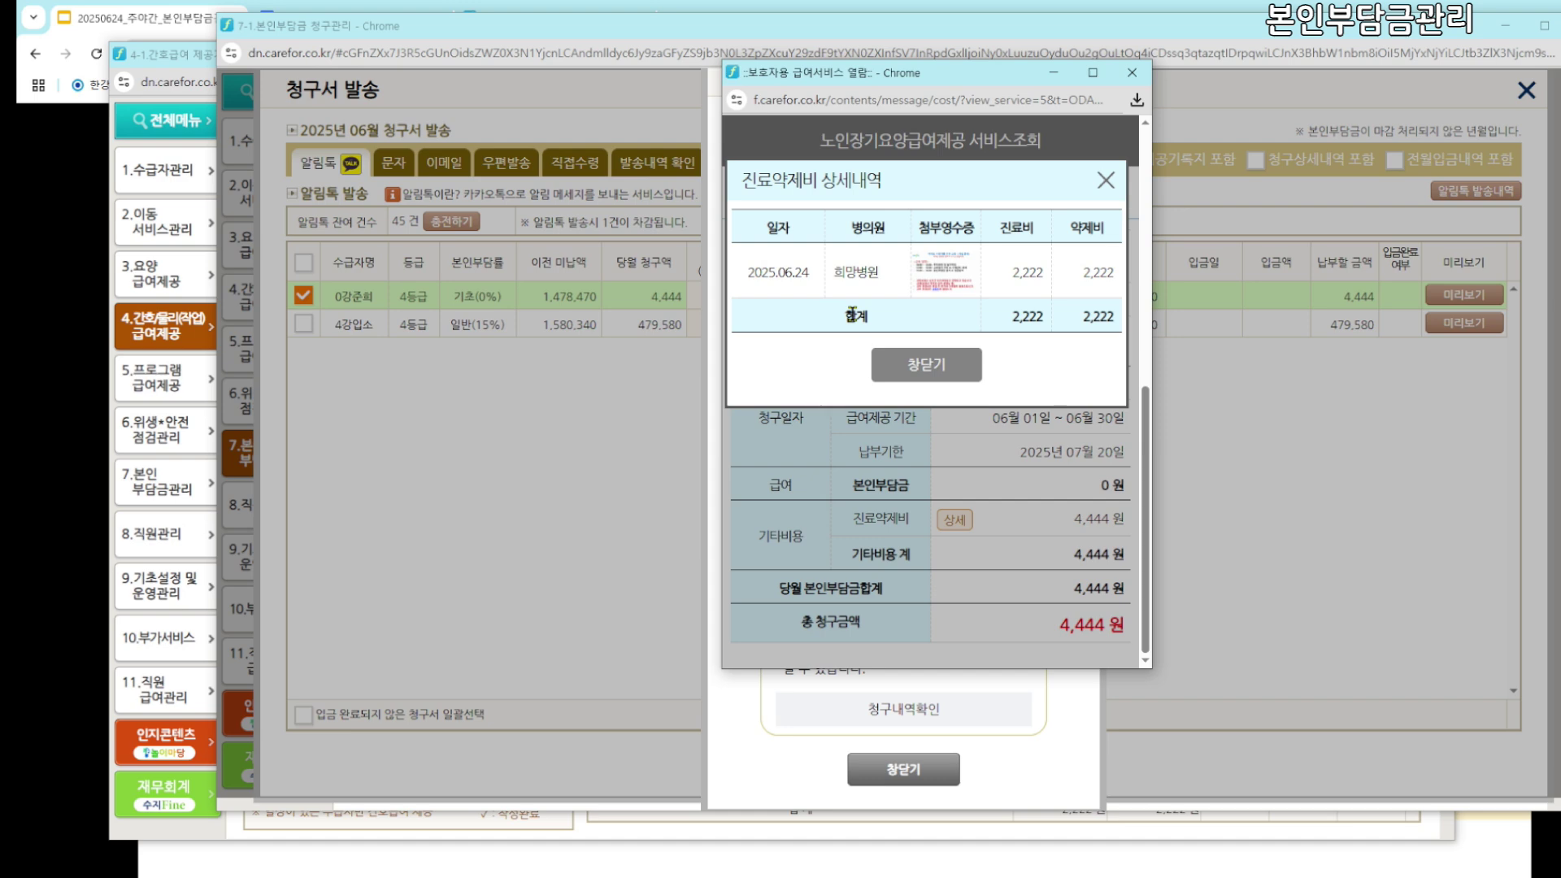
pyautogui.click(920, 375)
# Move the guardian bill page and billing window aside, and return to the 진료비, 약제비 청구서 연동(전) slide
pyautogui.moveTo(419, 65); pyautogui.dragTo(892, 149)
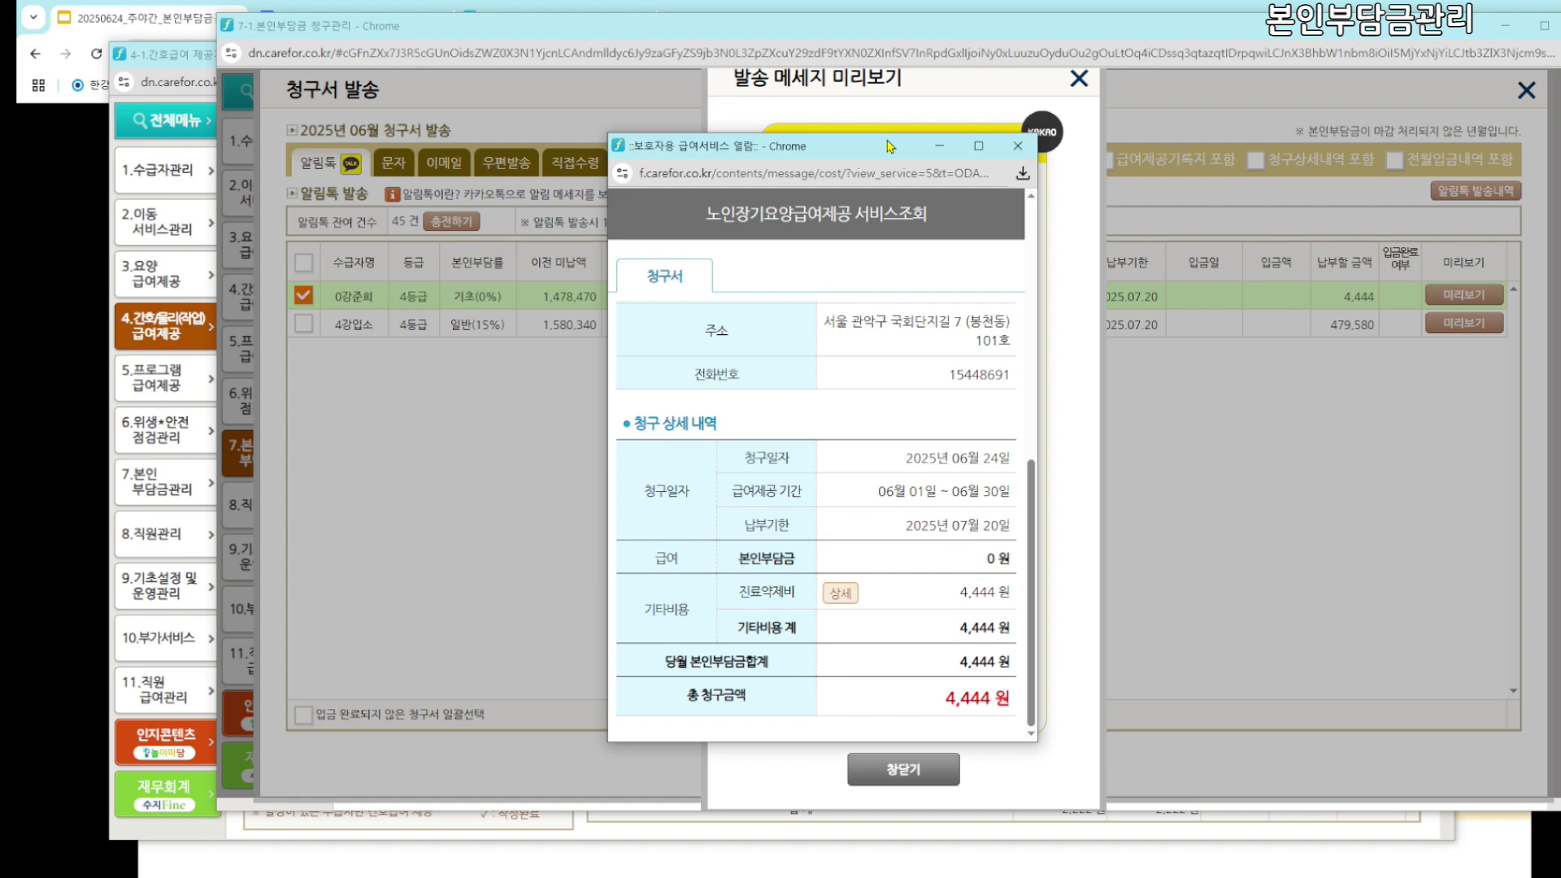
pyautogui.moveTo(890, 147); pyautogui.dragTo(897, 129)
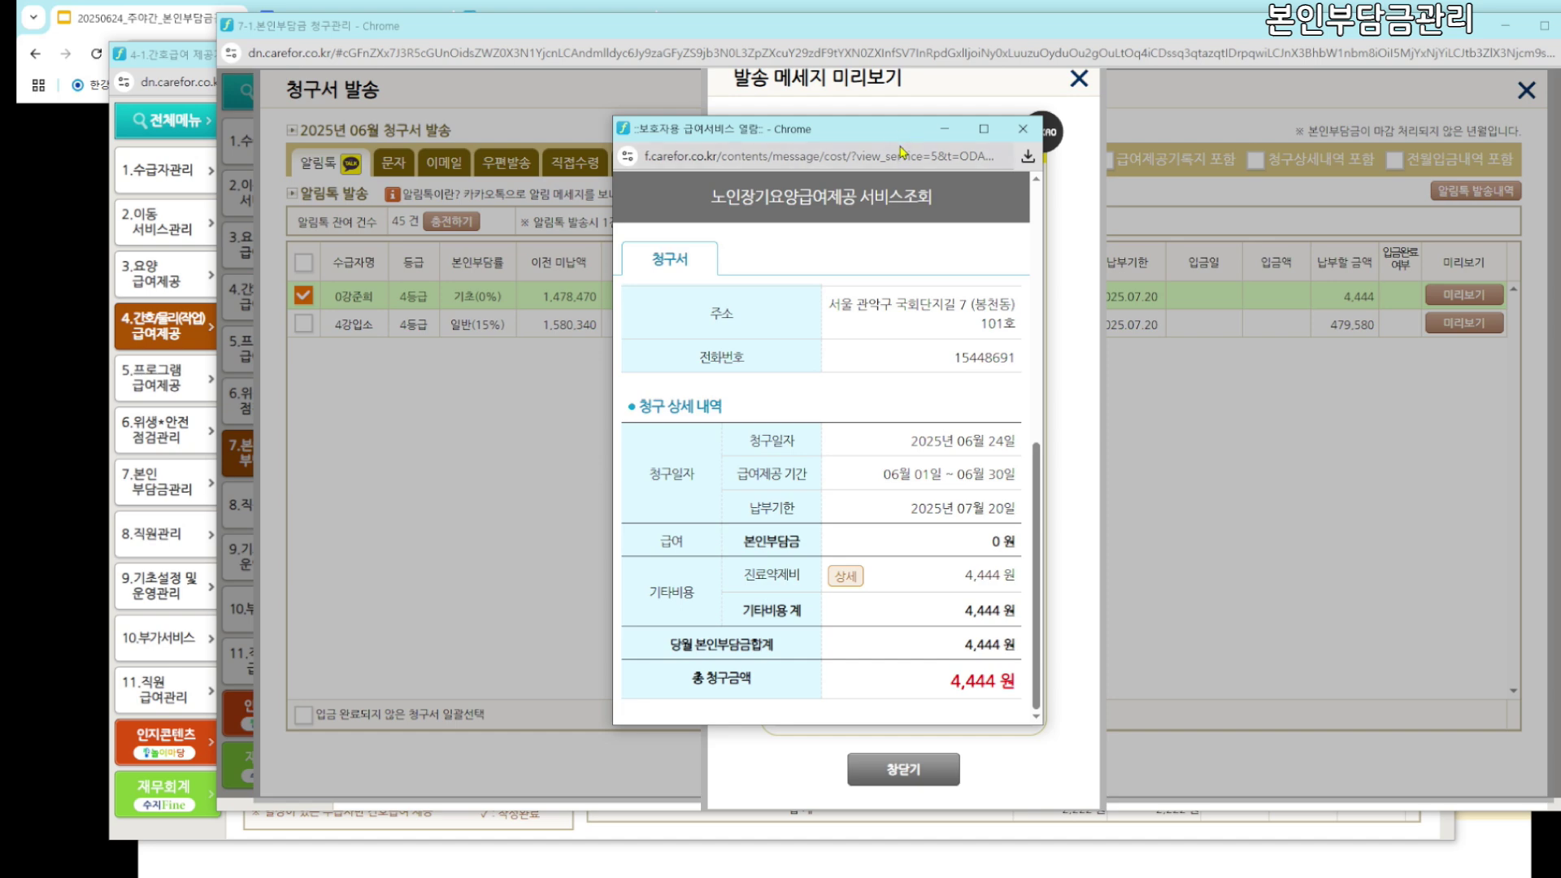
pyautogui.moveTo(904, 128); pyautogui.dragTo(0, 129)
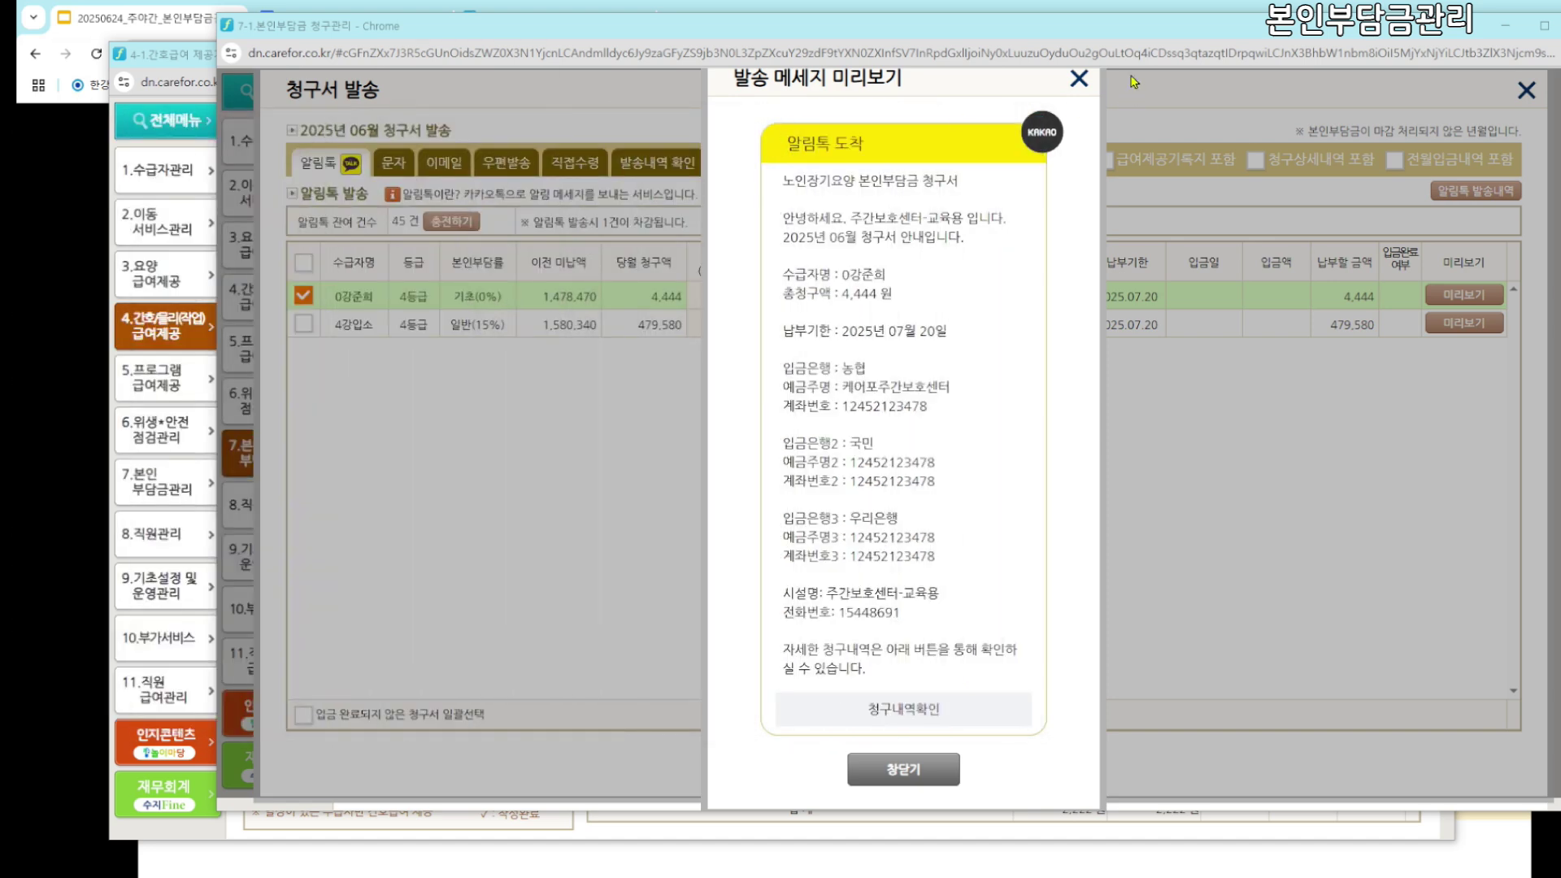
pyautogui.moveTo(1106, 34); pyautogui.dragTo(461, 413)
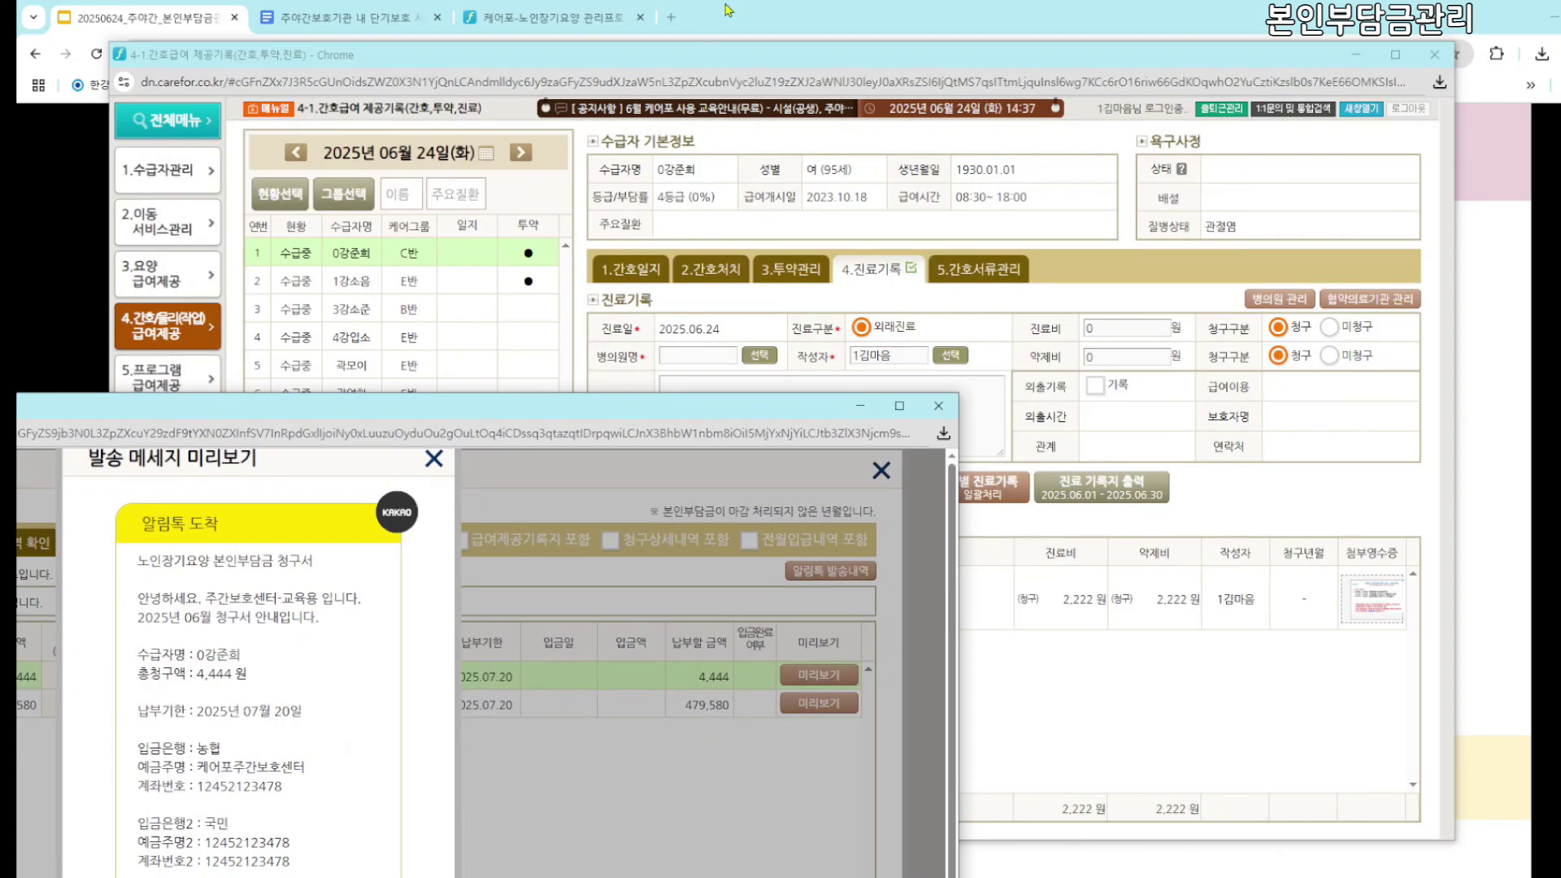
pyautogui.click(243, 34)
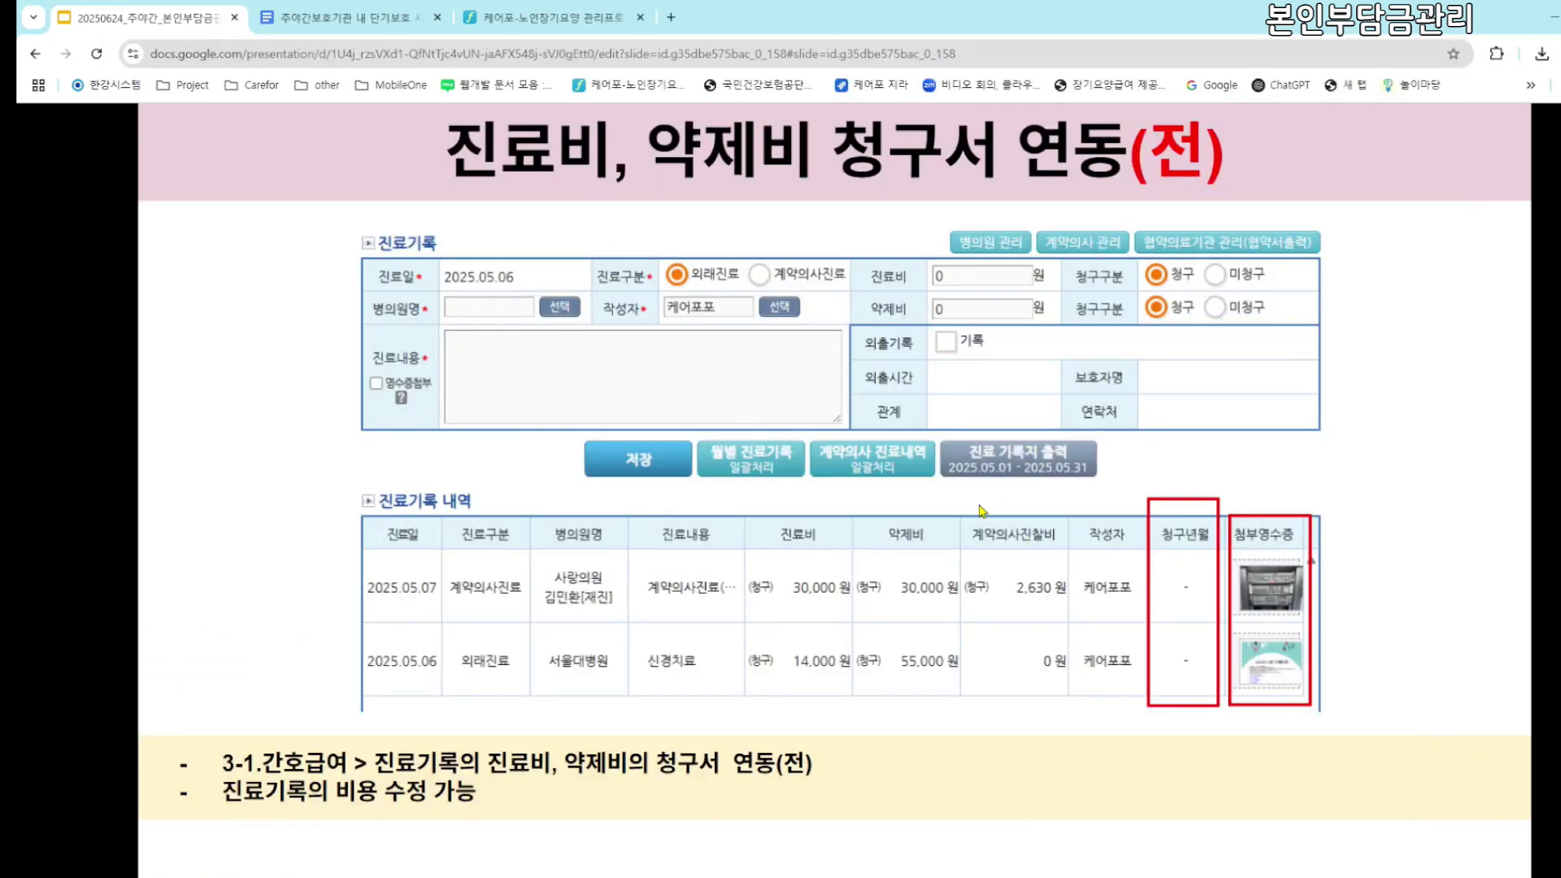
# Advance the presentation to the 기타비용 관리 (청구서 연동) slide and switch back to the 케어포 billing window
pyautogui.press('Right')
pyautogui.press('Right')
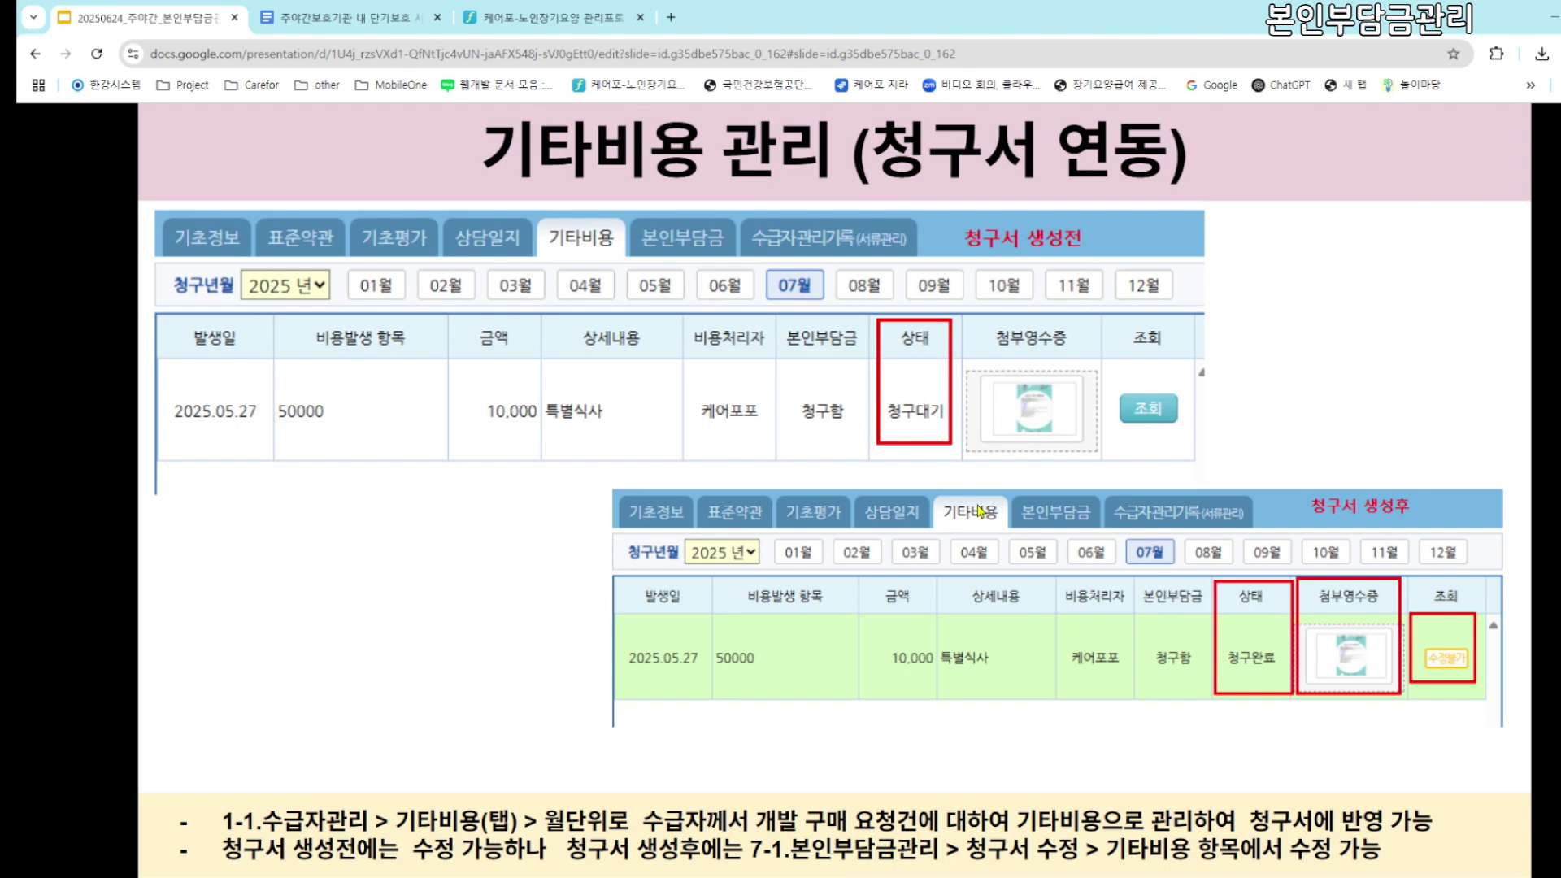
pyautogui.hotkey('alt', 'Tab')
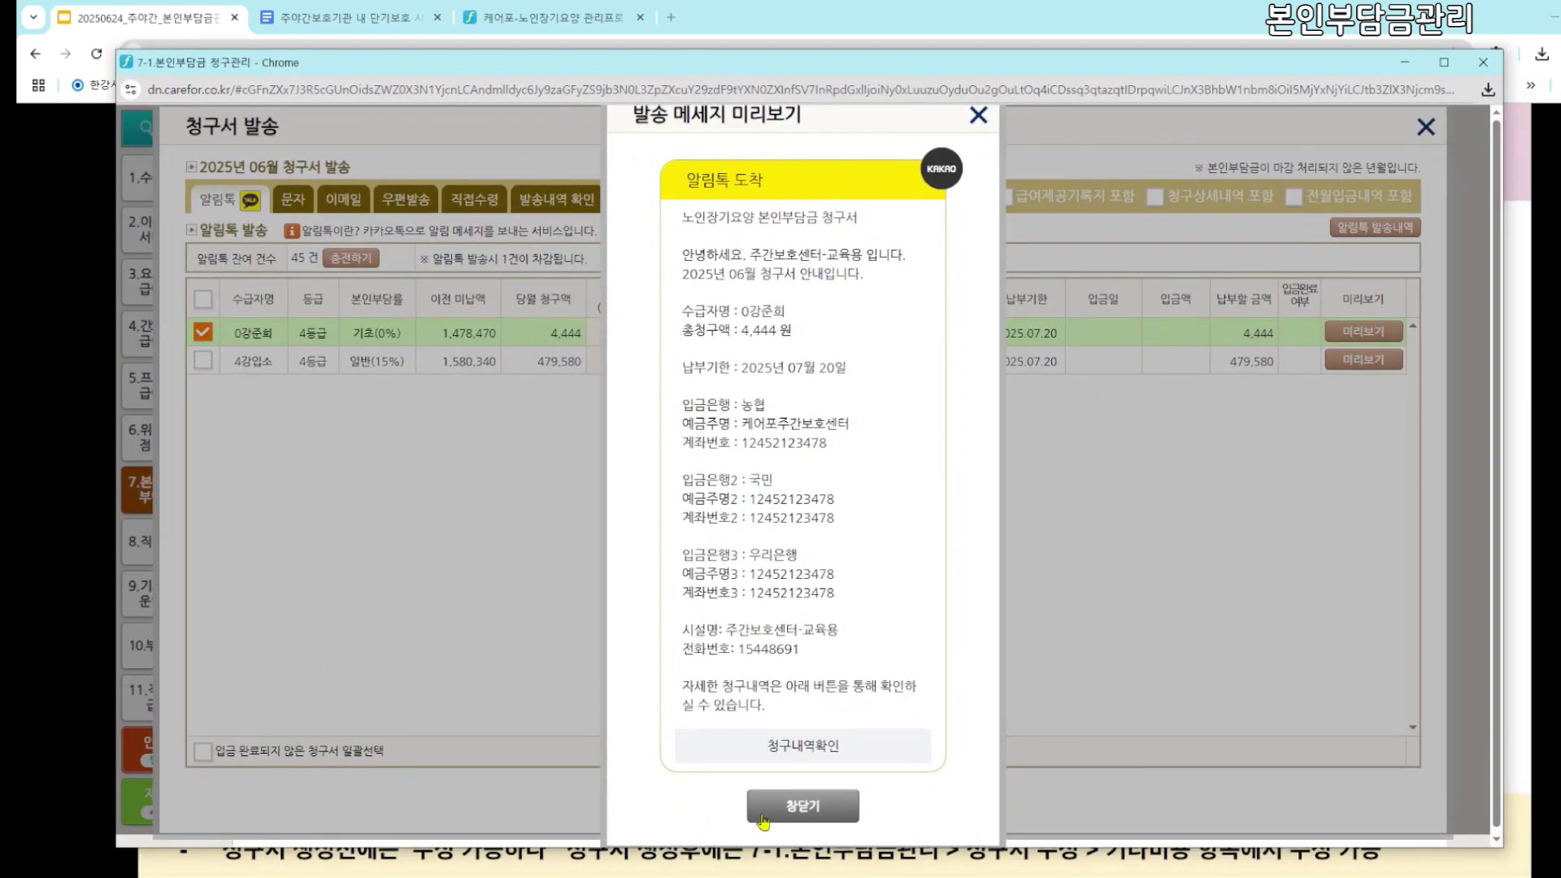
# Close the message preview and 청구서 발송, and delete the first recipient's June 2025 청구서
pyautogui.click(762, 819)
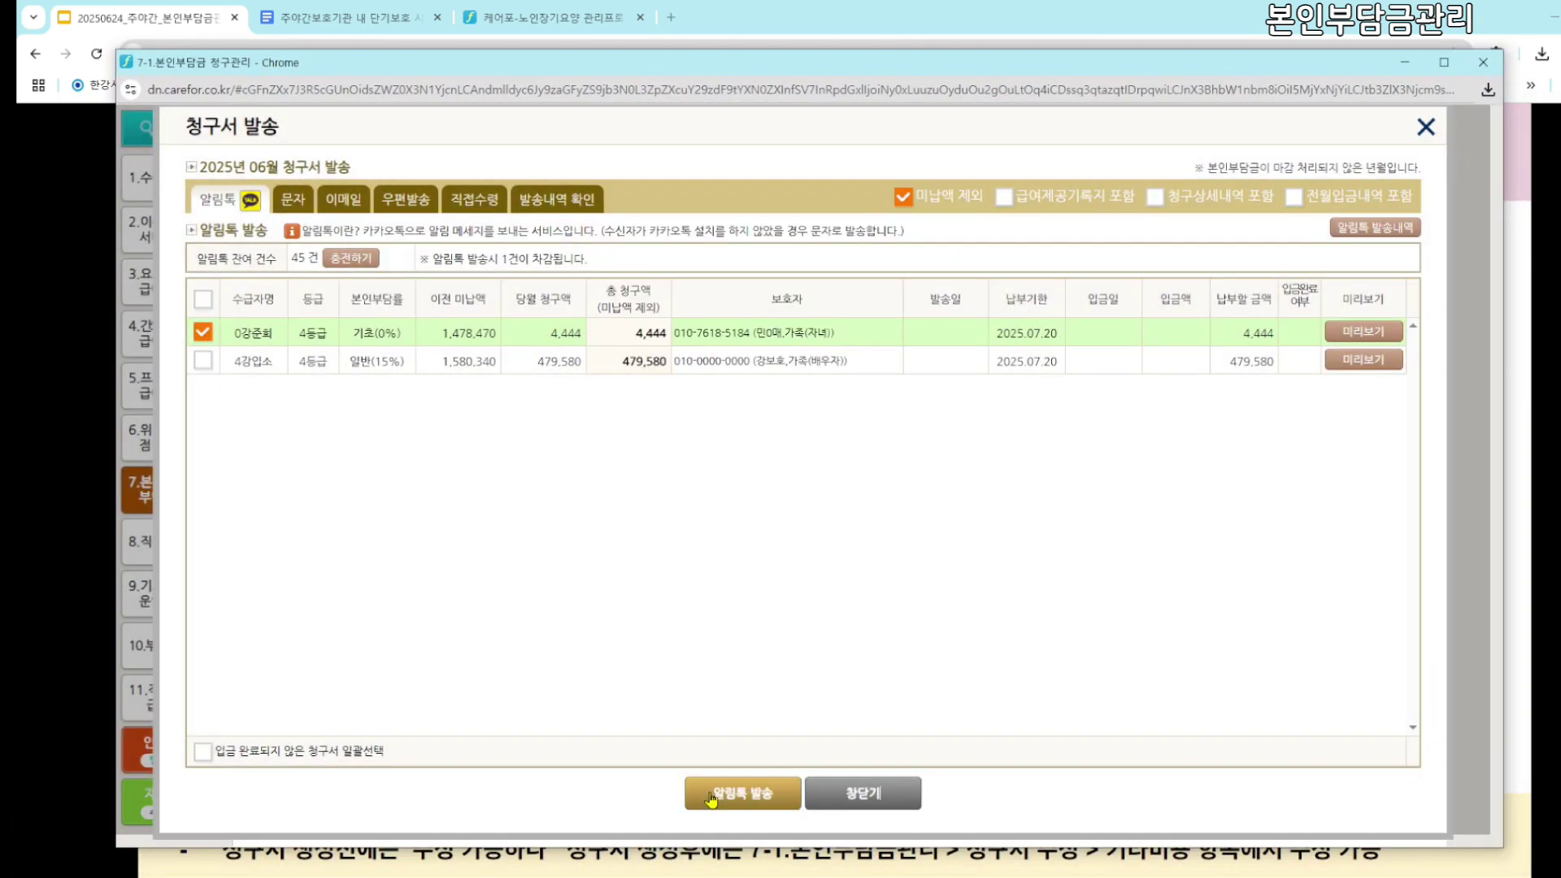
pyautogui.click(855, 798)
pyautogui.click(268, 261)
pyautogui.click(335, 825)
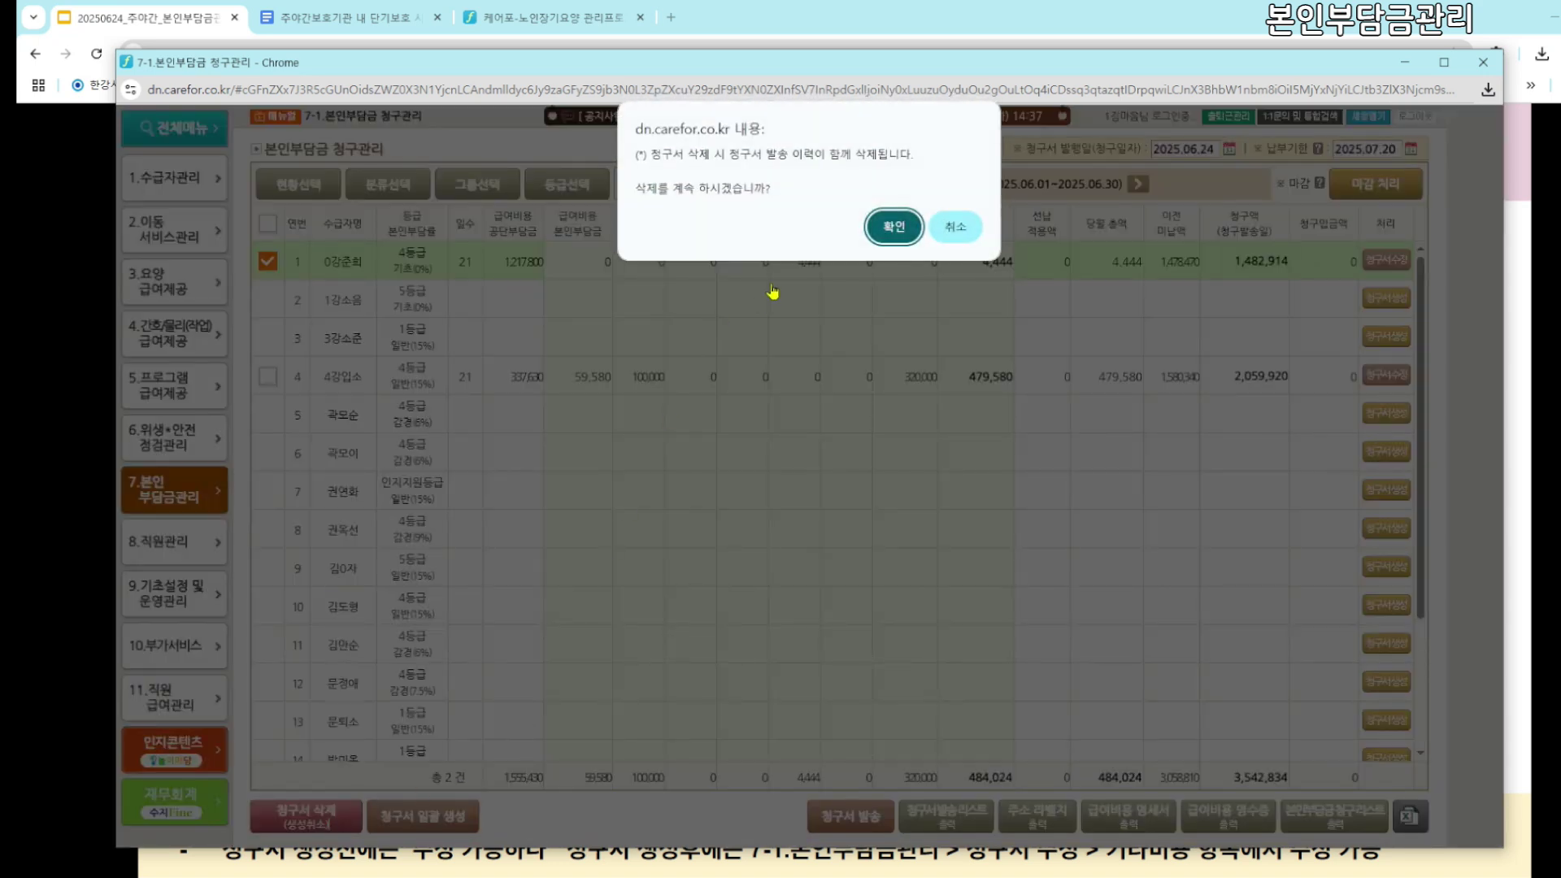
pyautogui.click(892, 227)
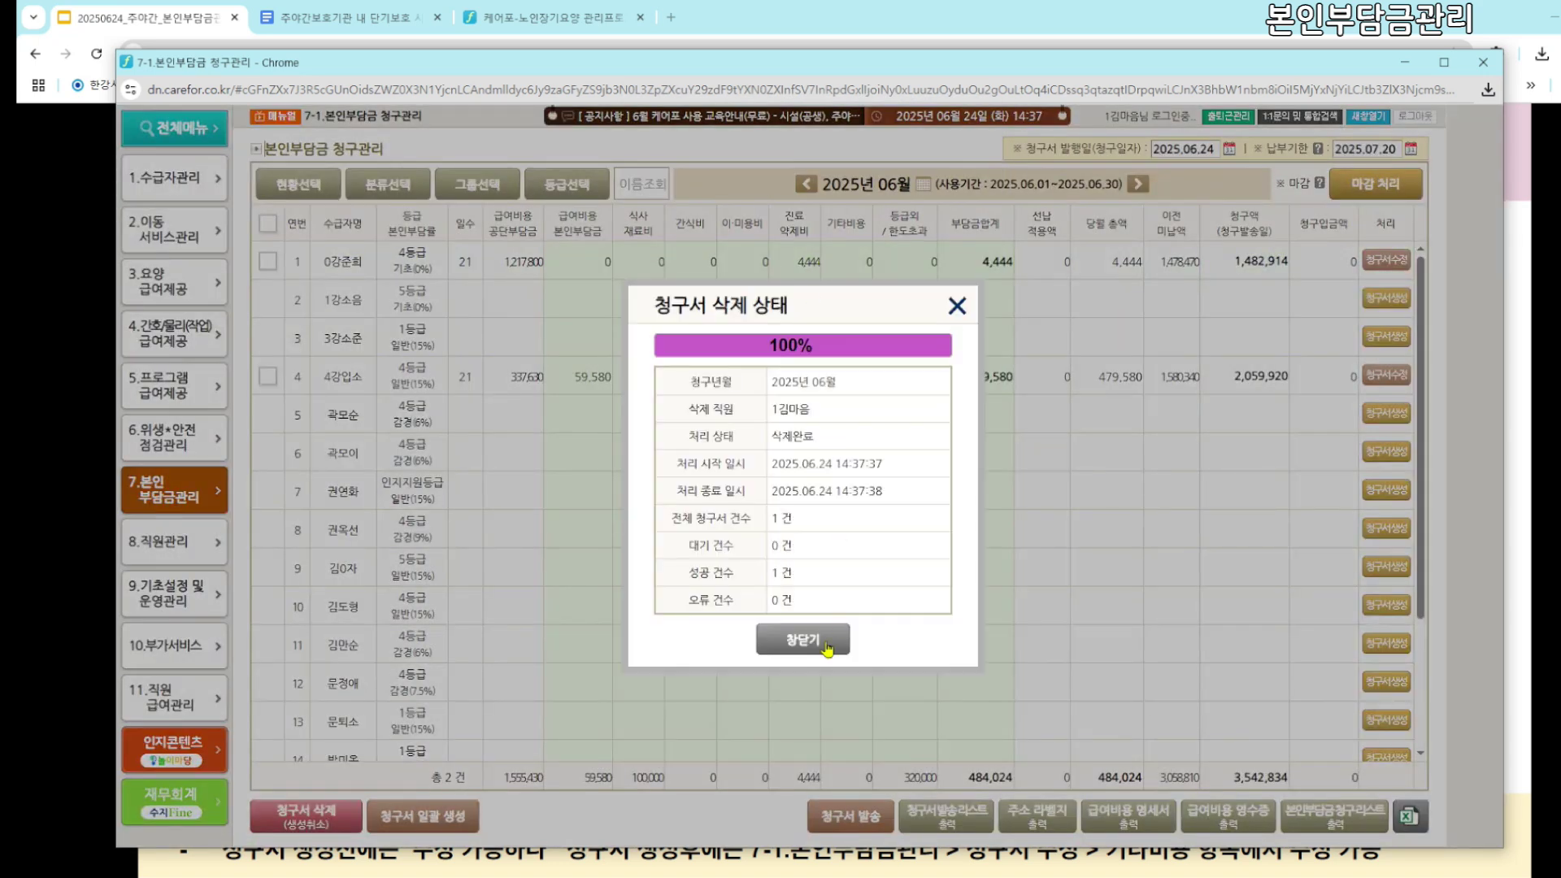
pyautogui.click(803, 640)
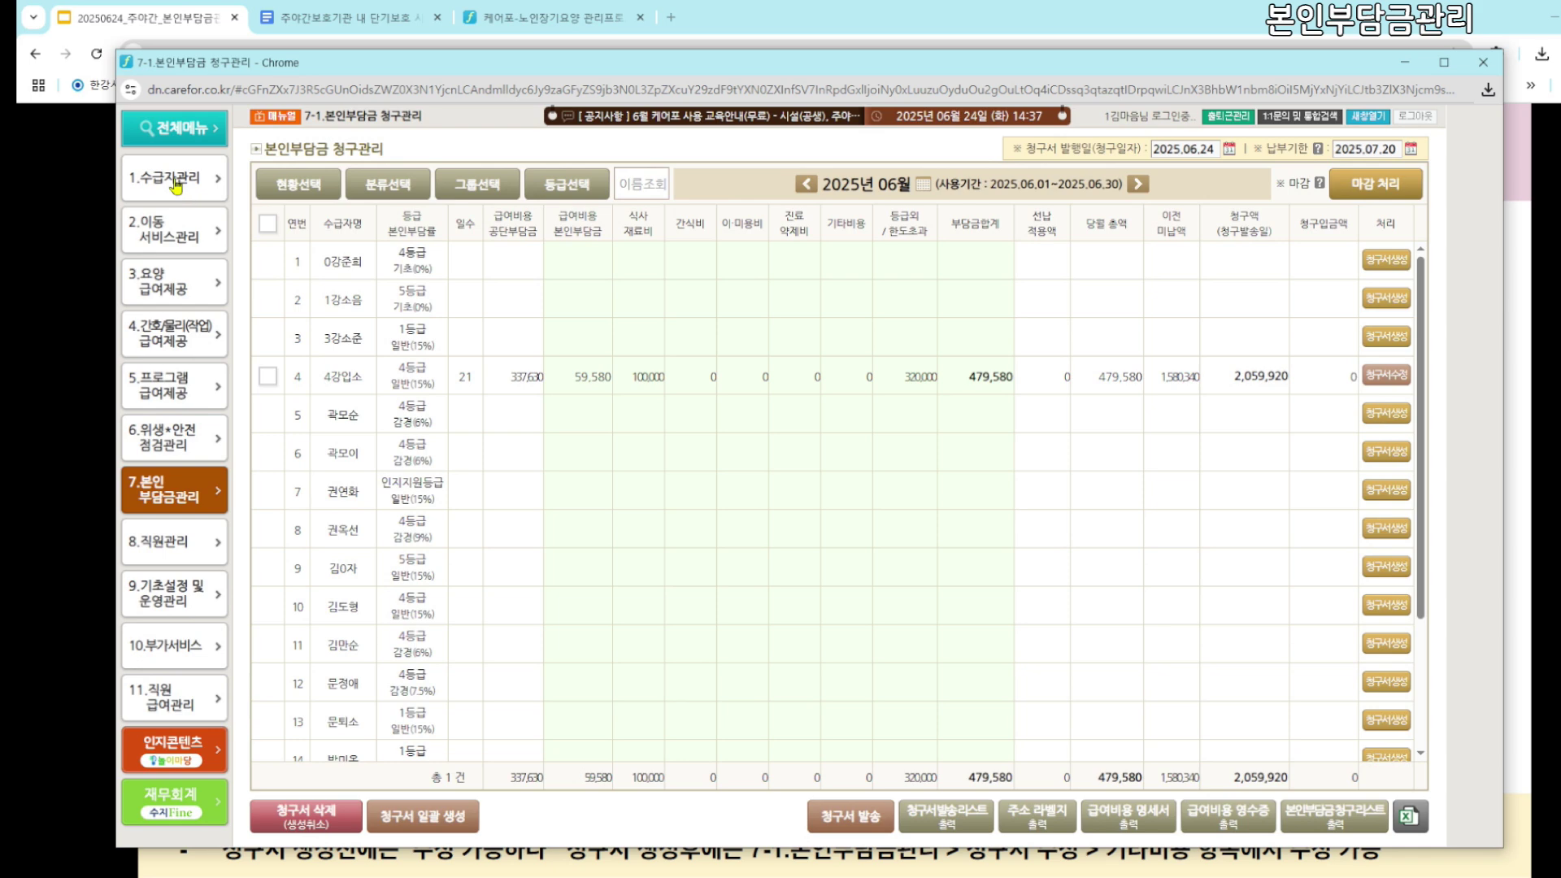
# Open the first recipient's 기타비용 records for June 2025 in 1-1.수급자 정보관리
pyautogui.click(175, 185)
pyautogui.click(298, 186)
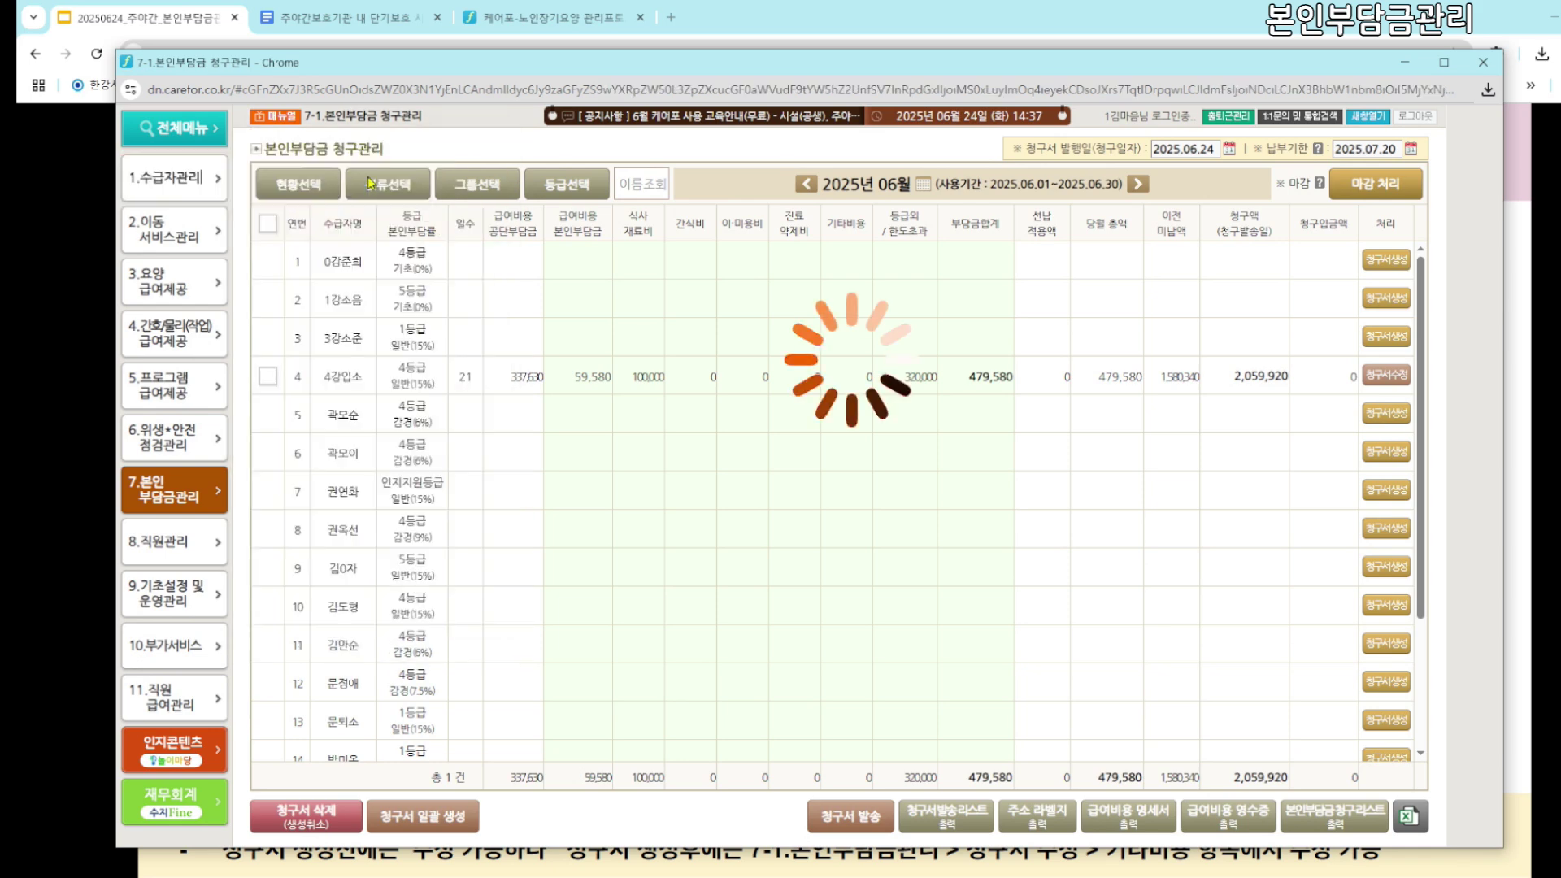
pyautogui.click(470, 224)
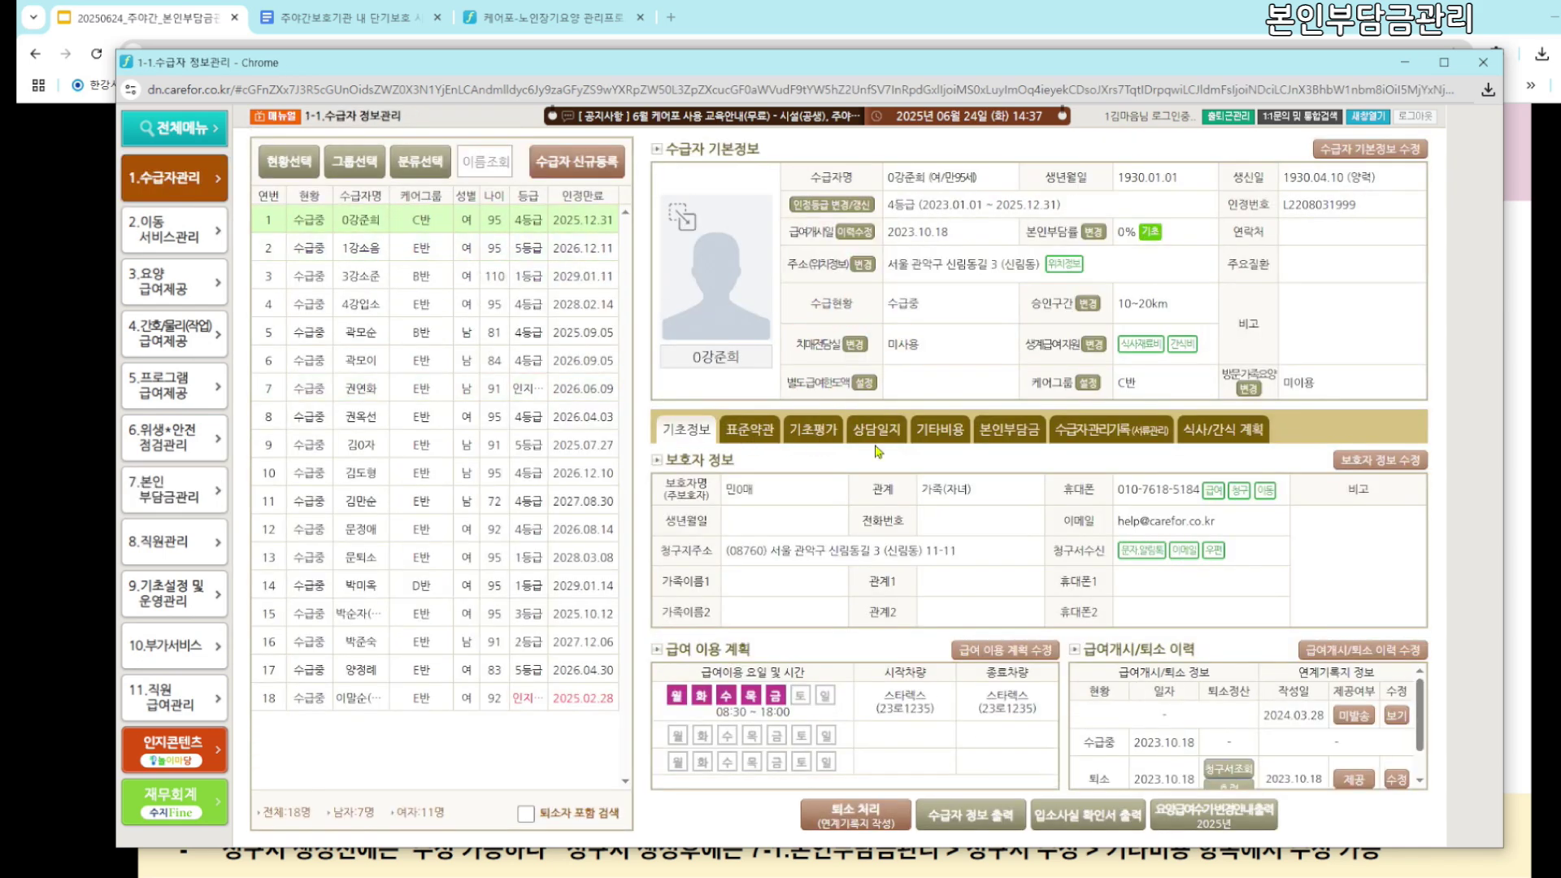
pyautogui.click(940, 433)
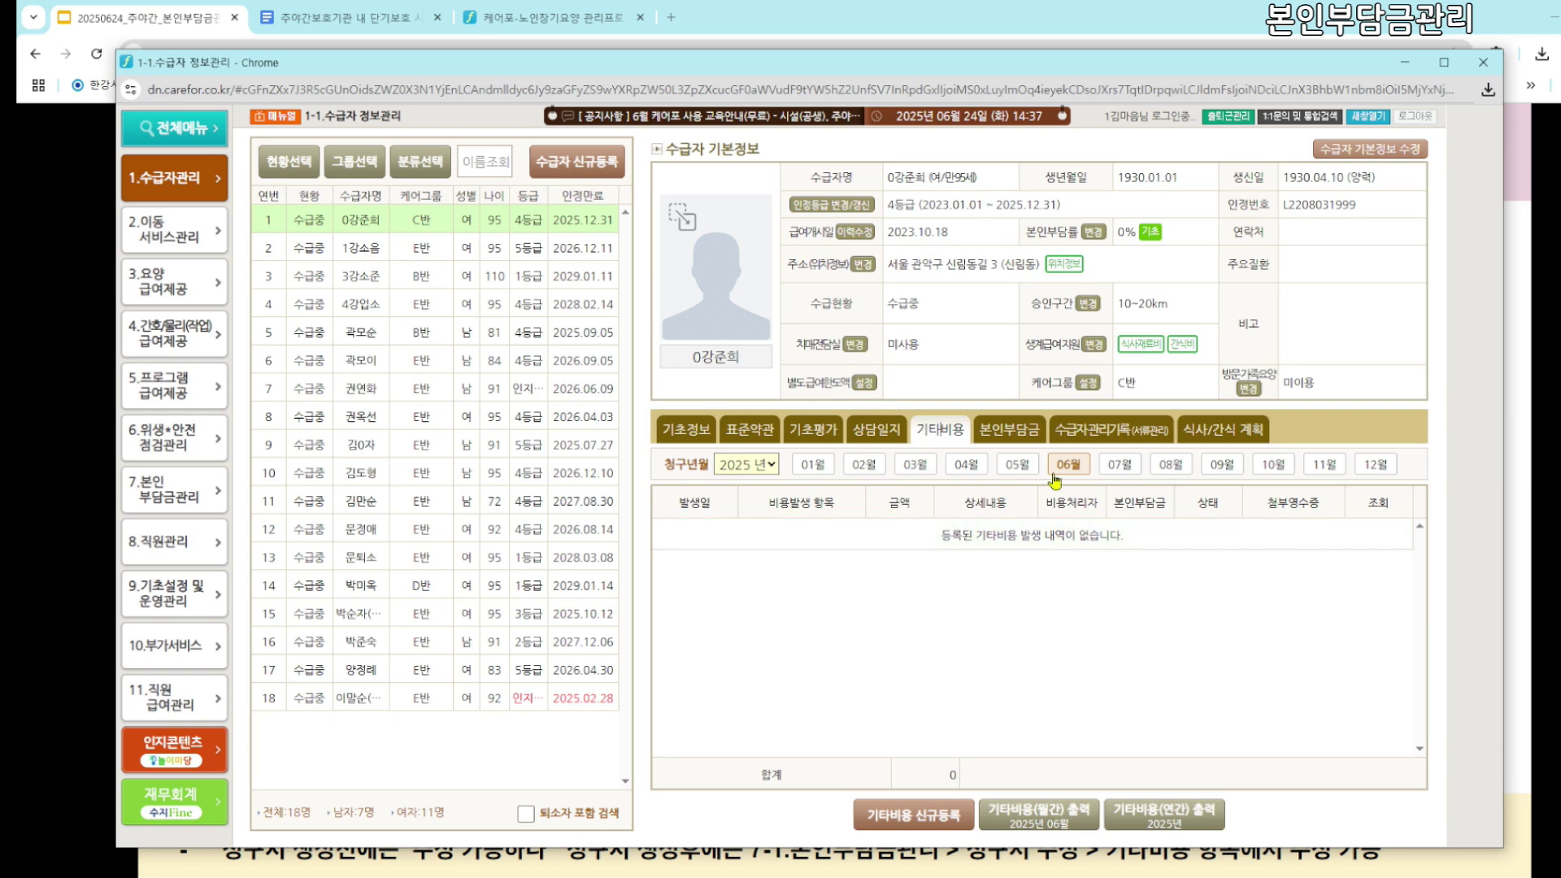
# Start a new 기타비용 entry and load the 물티슈(고급) item from the previously used cost items
pyautogui.moveTo(891, 816); pyautogui.dragTo(947, 825)
pyautogui.click(949, 825)
pyautogui.moveTo(845, 313); pyautogui.dragTo(918, 331)
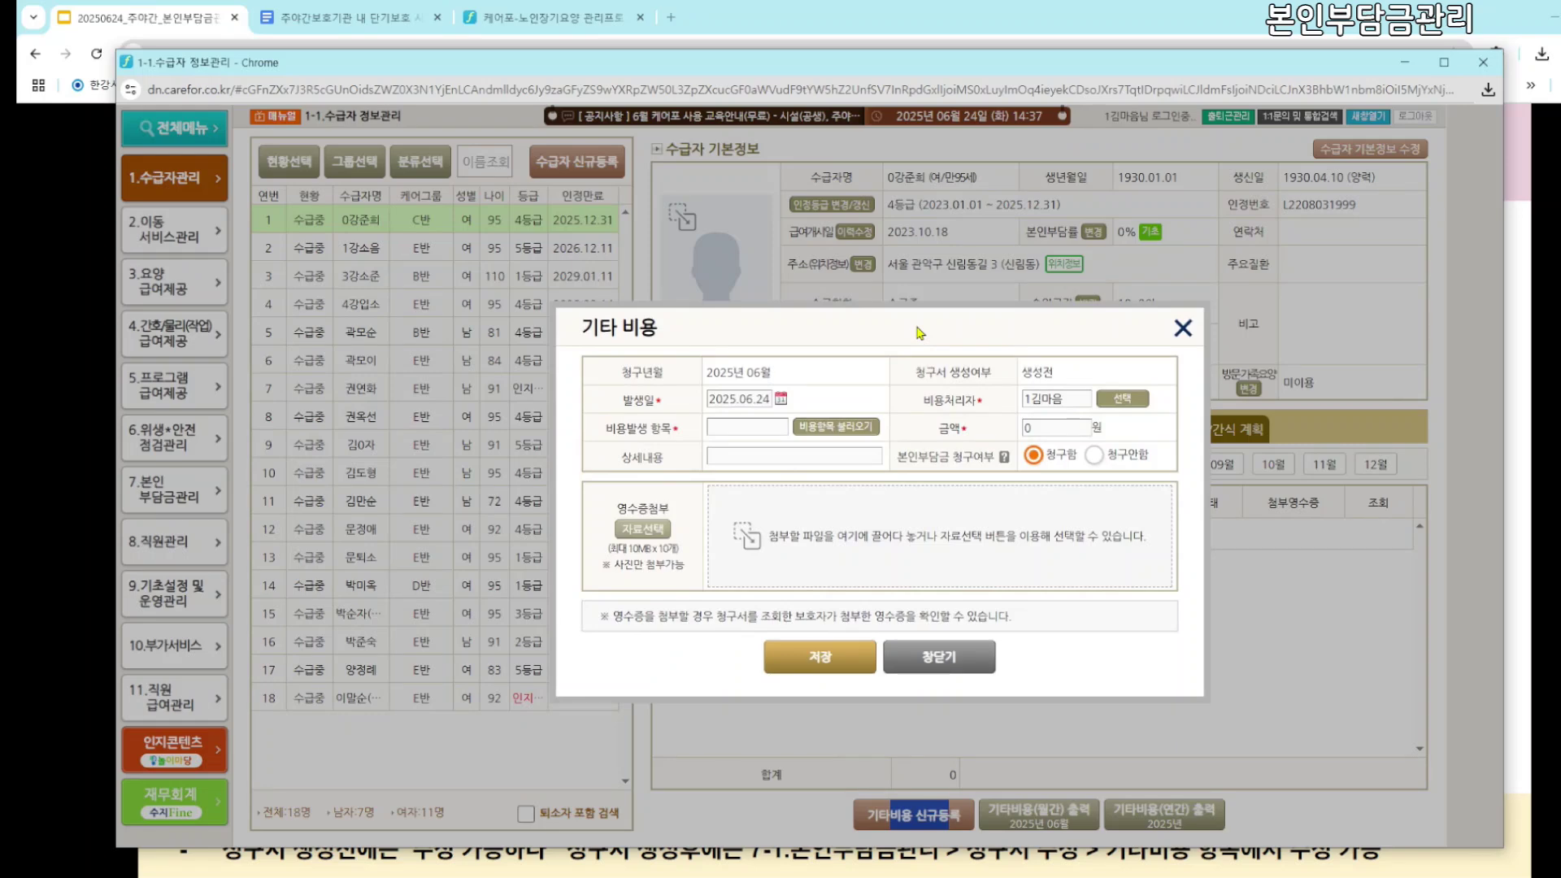
pyautogui.moveTo(918, 331); pyautogui.dragTo(1016, 329)
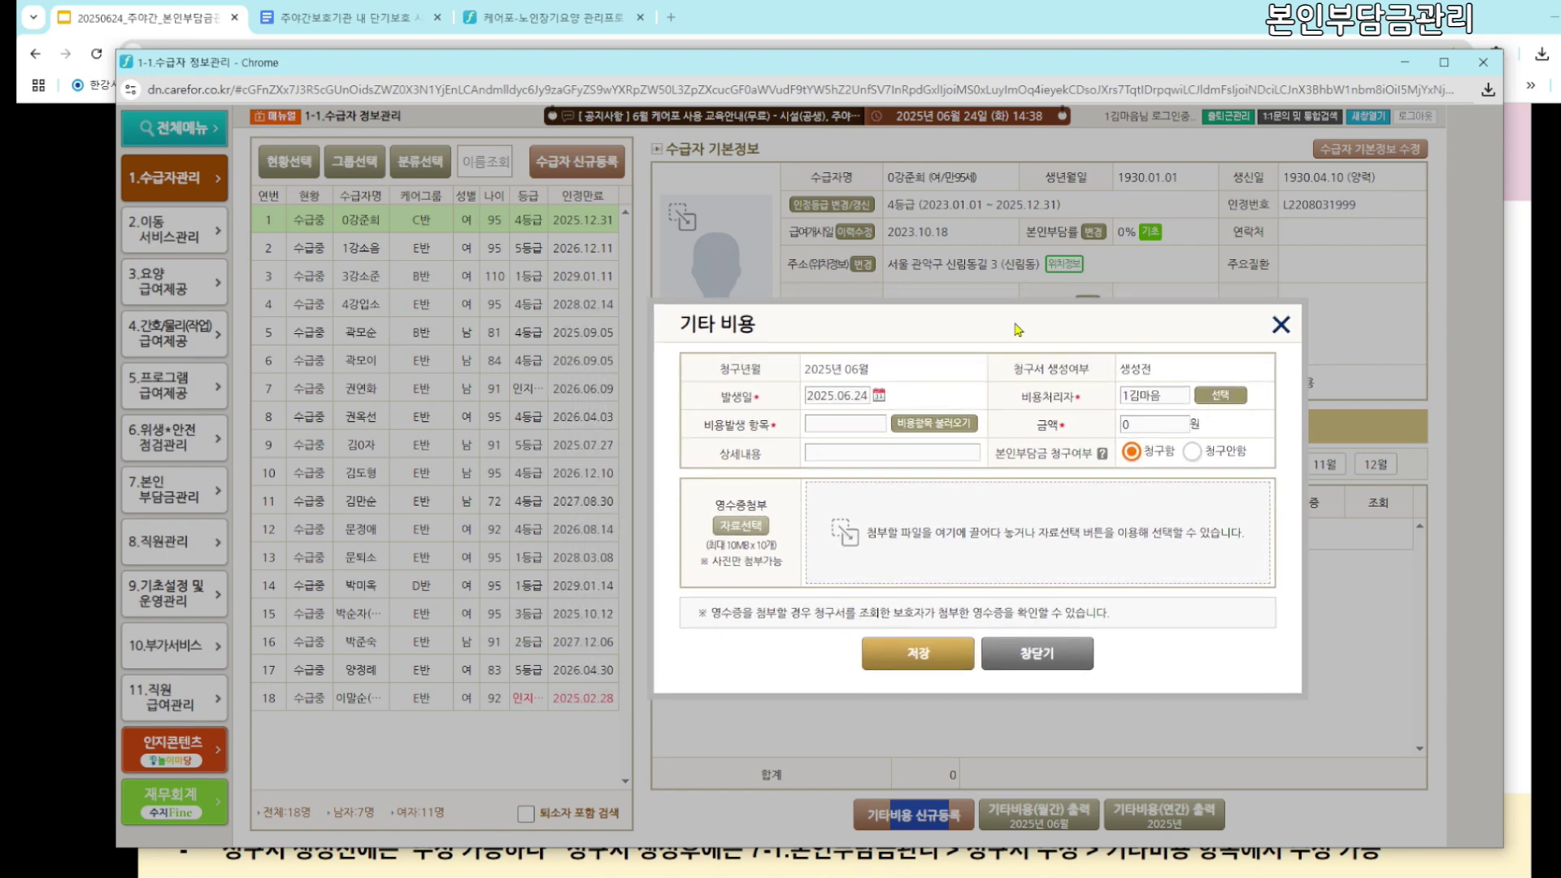
pyautogui.moveTo(1016, 328); pyautogui.dragTo(979, 317)
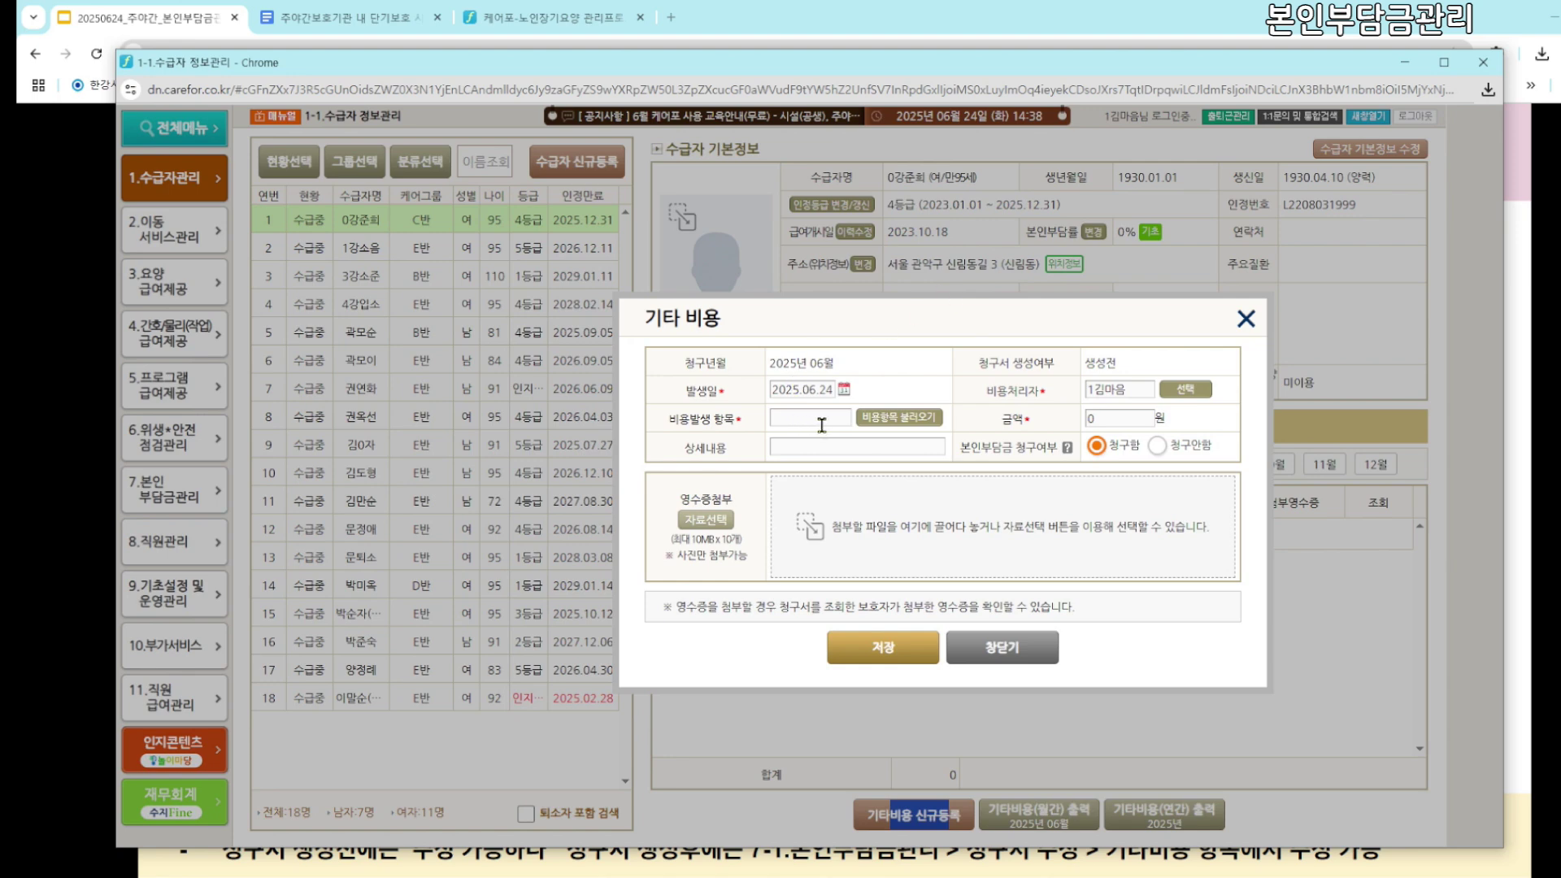
pyautogui.click(885, 422)
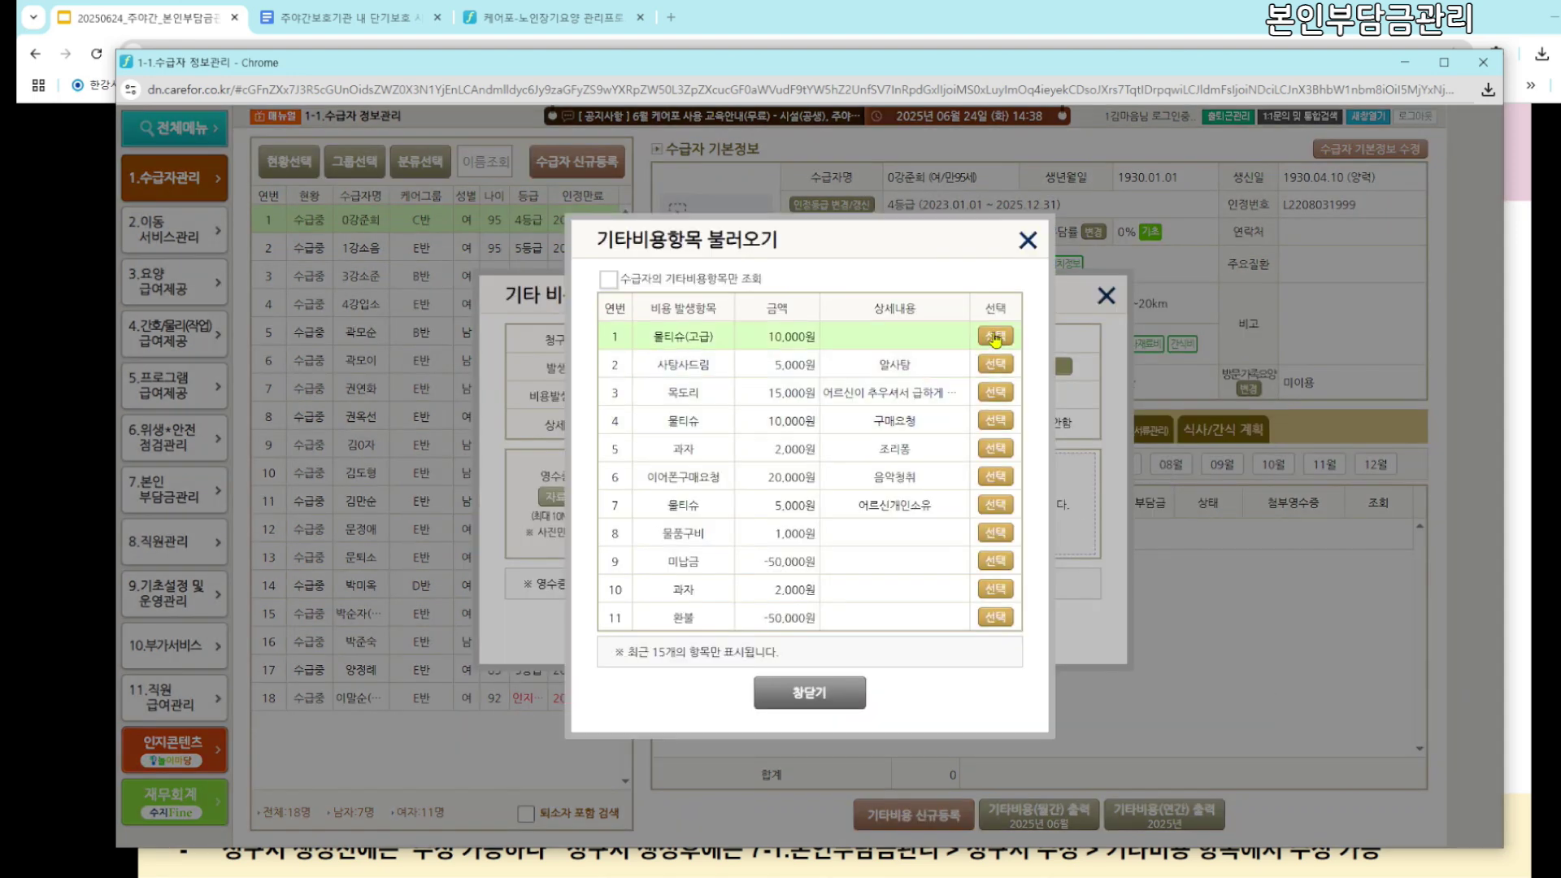
pyautogui.click(825, 695)
pyautogui.moveTo(720, 396); pyautogui.dragTo(792, 400)
pyautogui.click(793, 400)
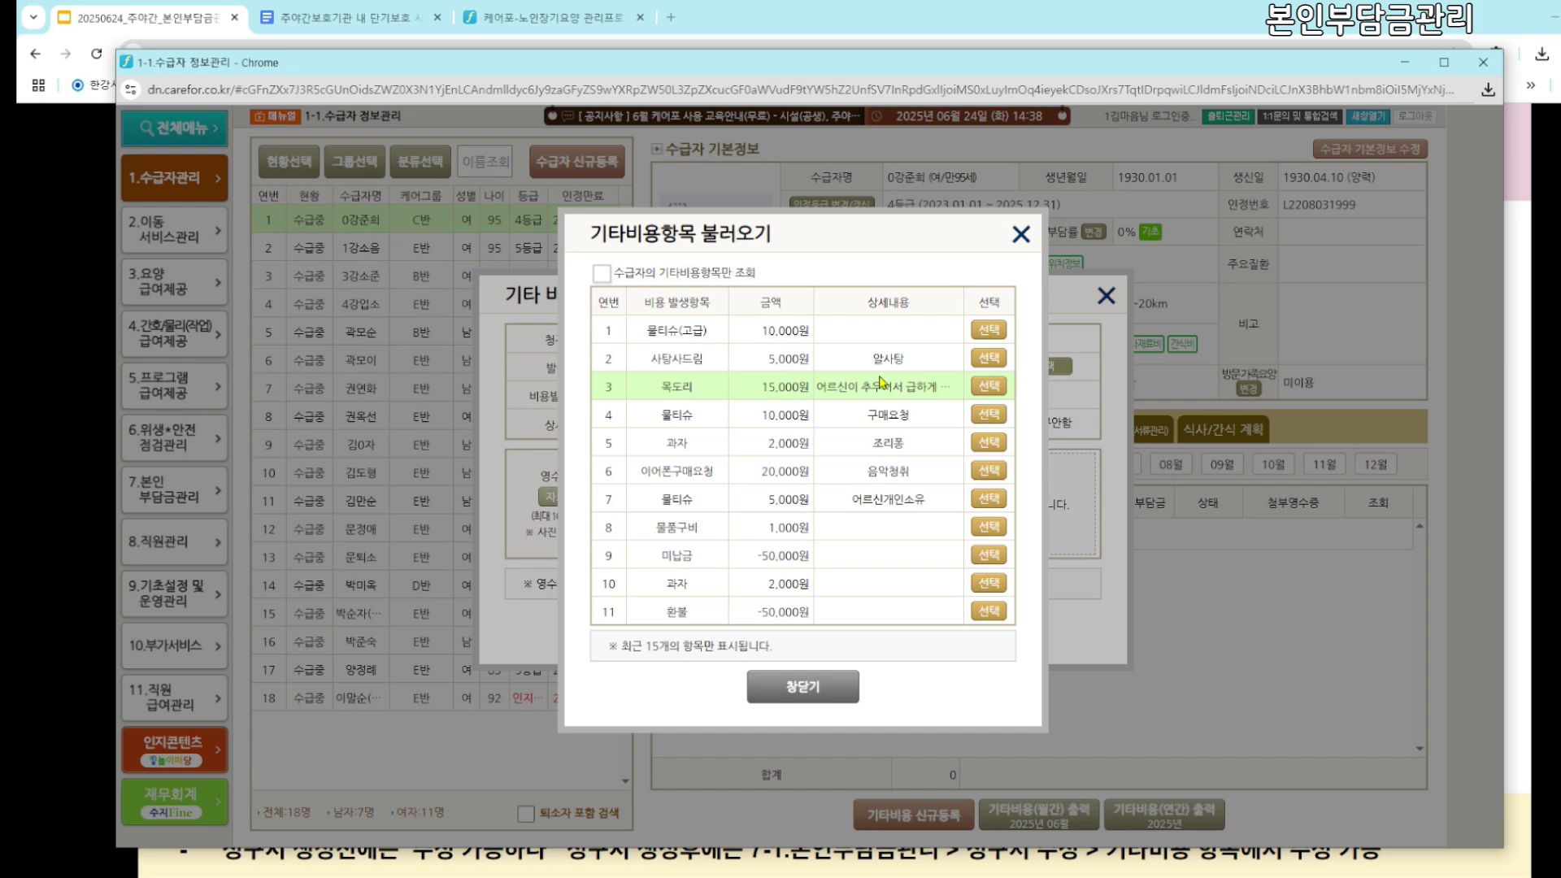
pyautogui.moveTo(714, 340); pyautogui.dragTo(647, 341)
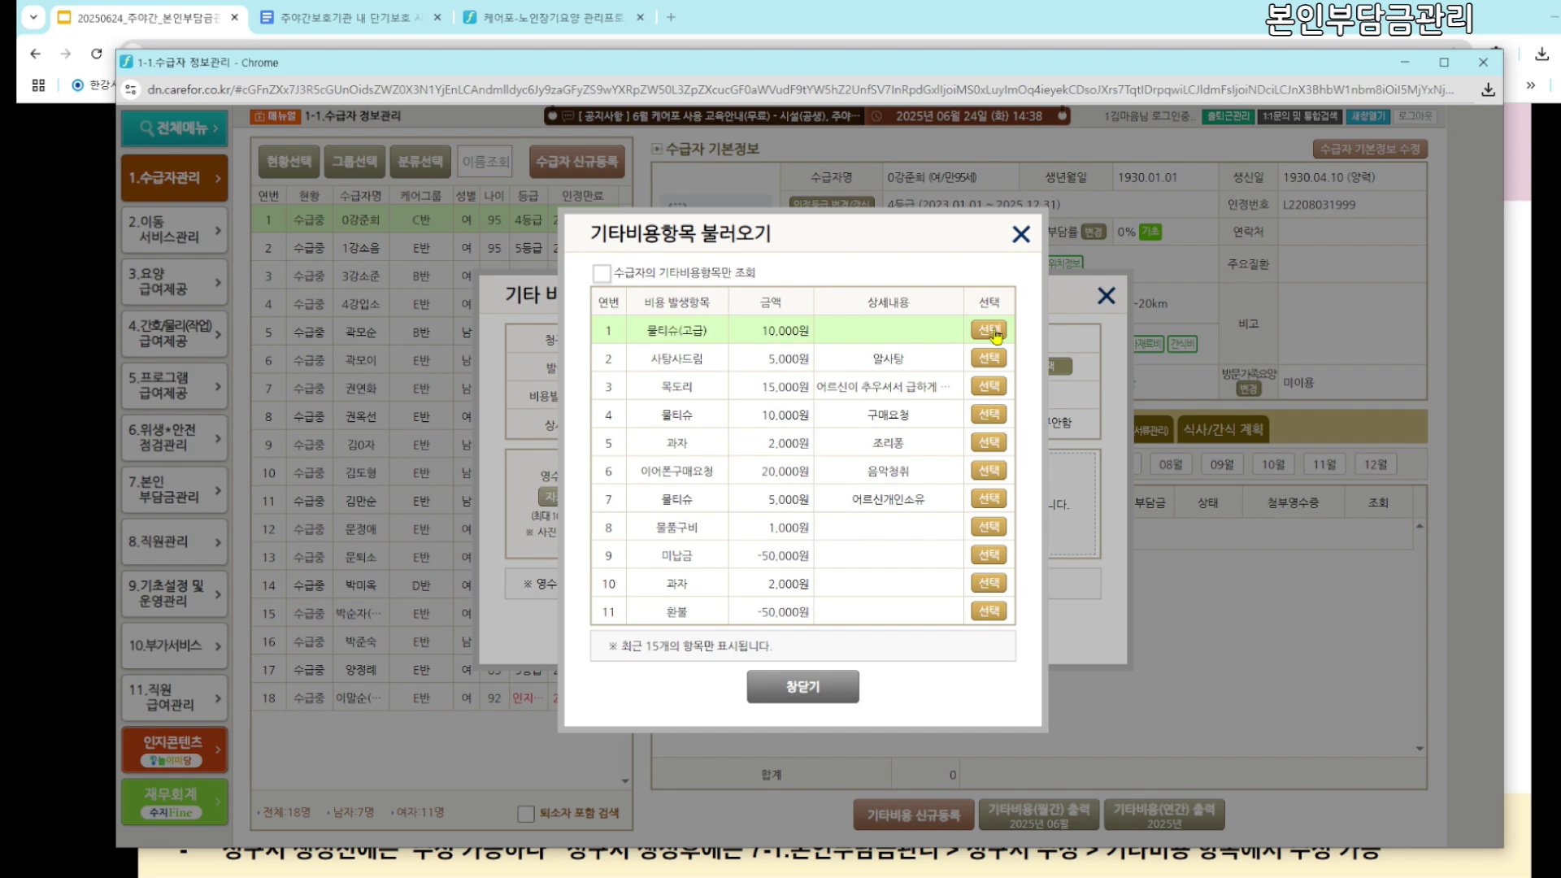
pyautogui.click(994, 333)
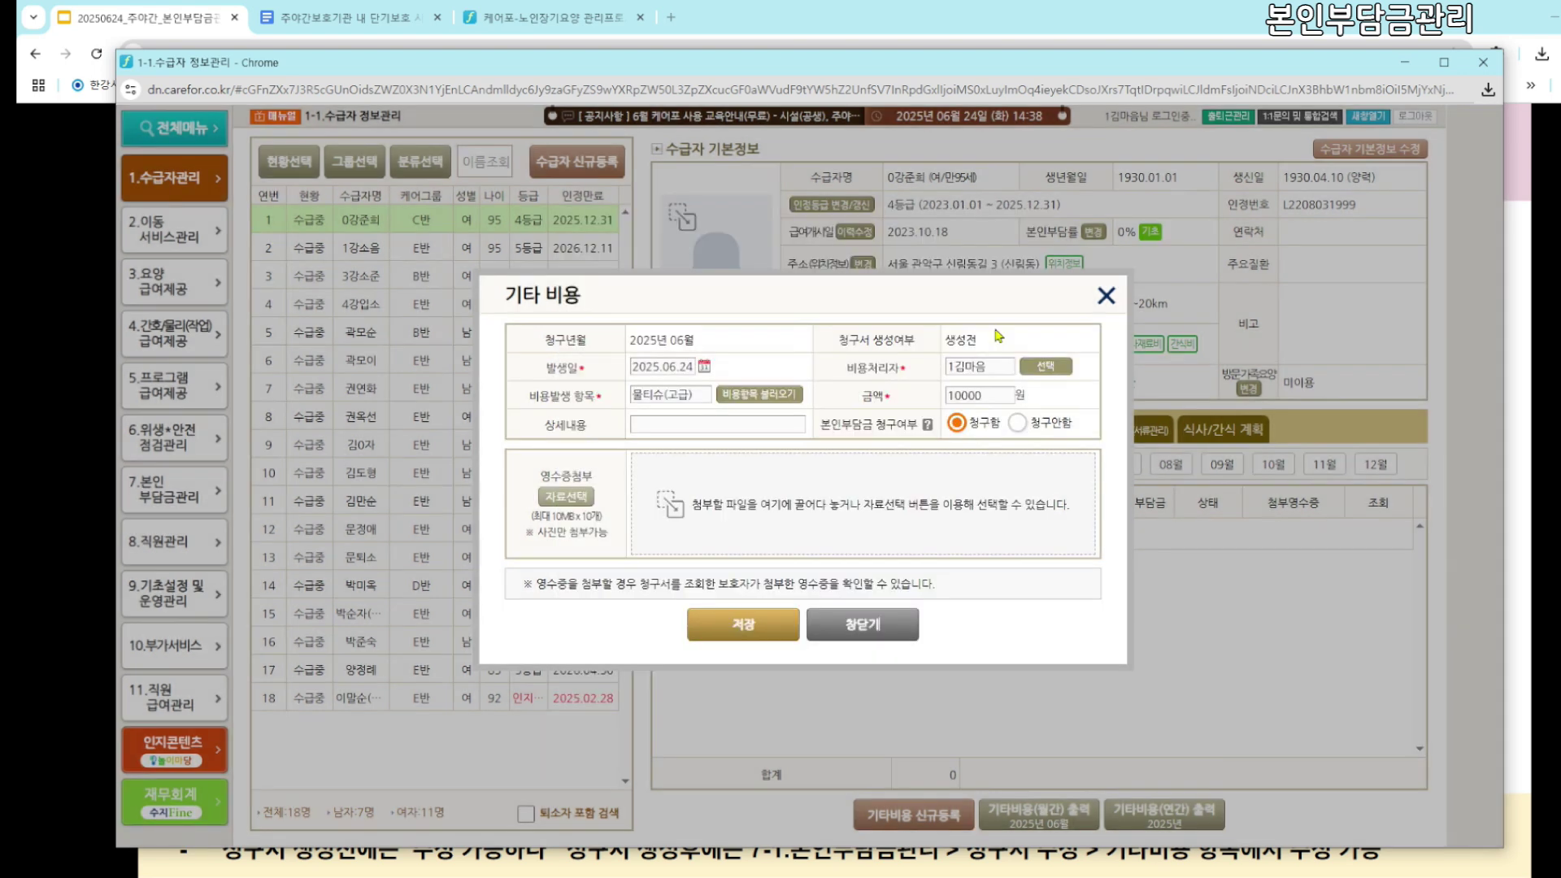
# Set the 물티슈(고급) entry's 금액 to 15000 and its 상세내용 to 어르신이 구매 요청하심
pyautogui.doubleClick(946, 394)
pyautogui.write('15000')
pyautogui.click(692, 425)
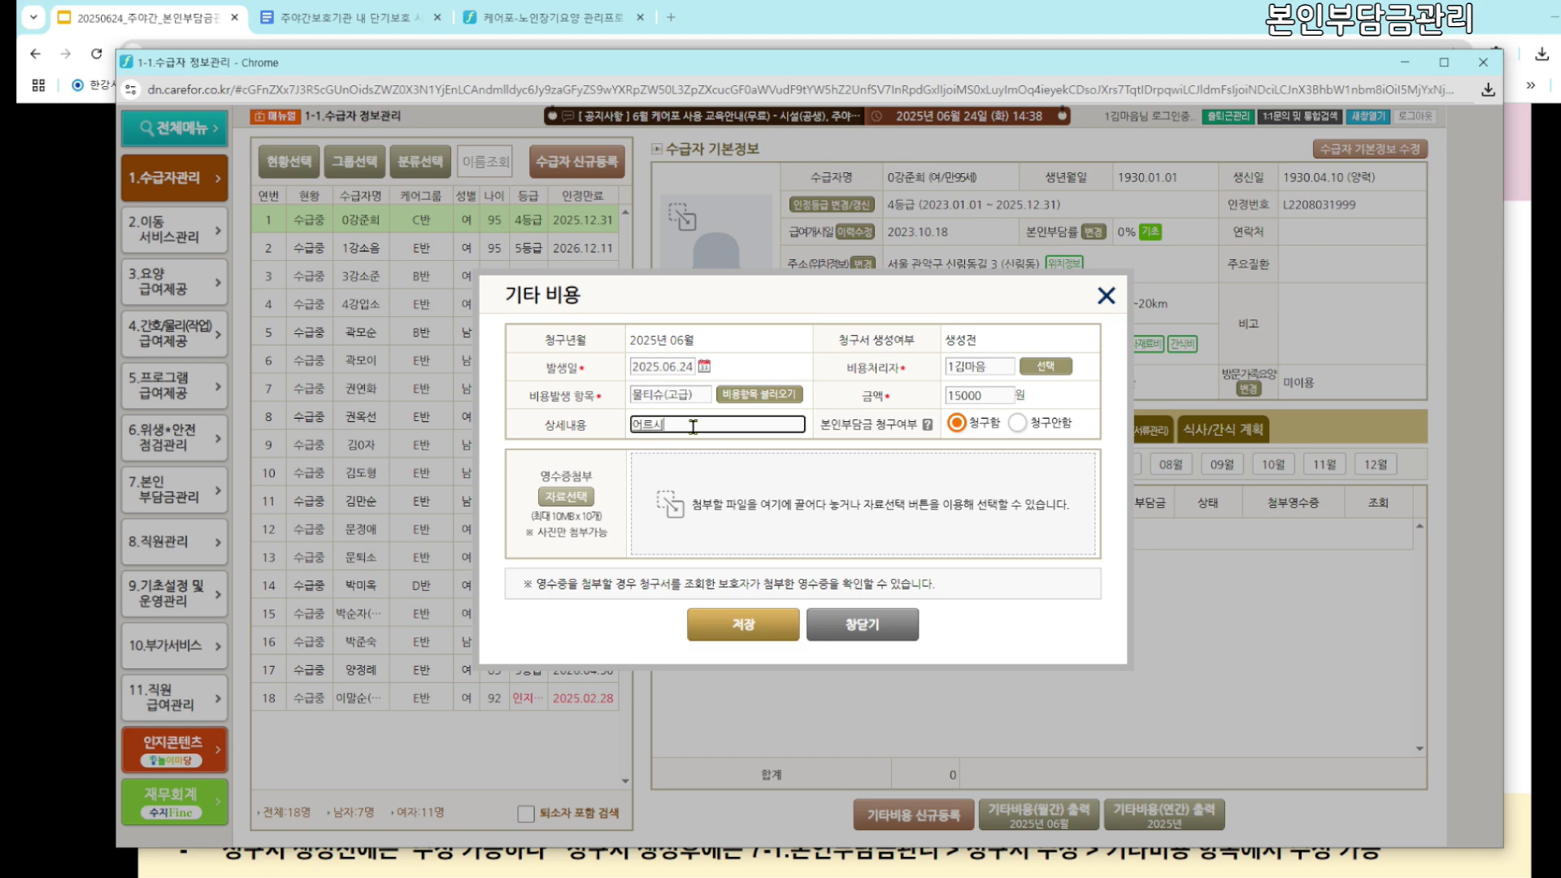
pyautogui.write('어르신이 구매 요청ㅎ')
pyautogui.write('ㅏ심')
# Attach 국화.png as the receipt for the 물티슈(고급) cost and save the entry
pyautogui.click(567, 495)
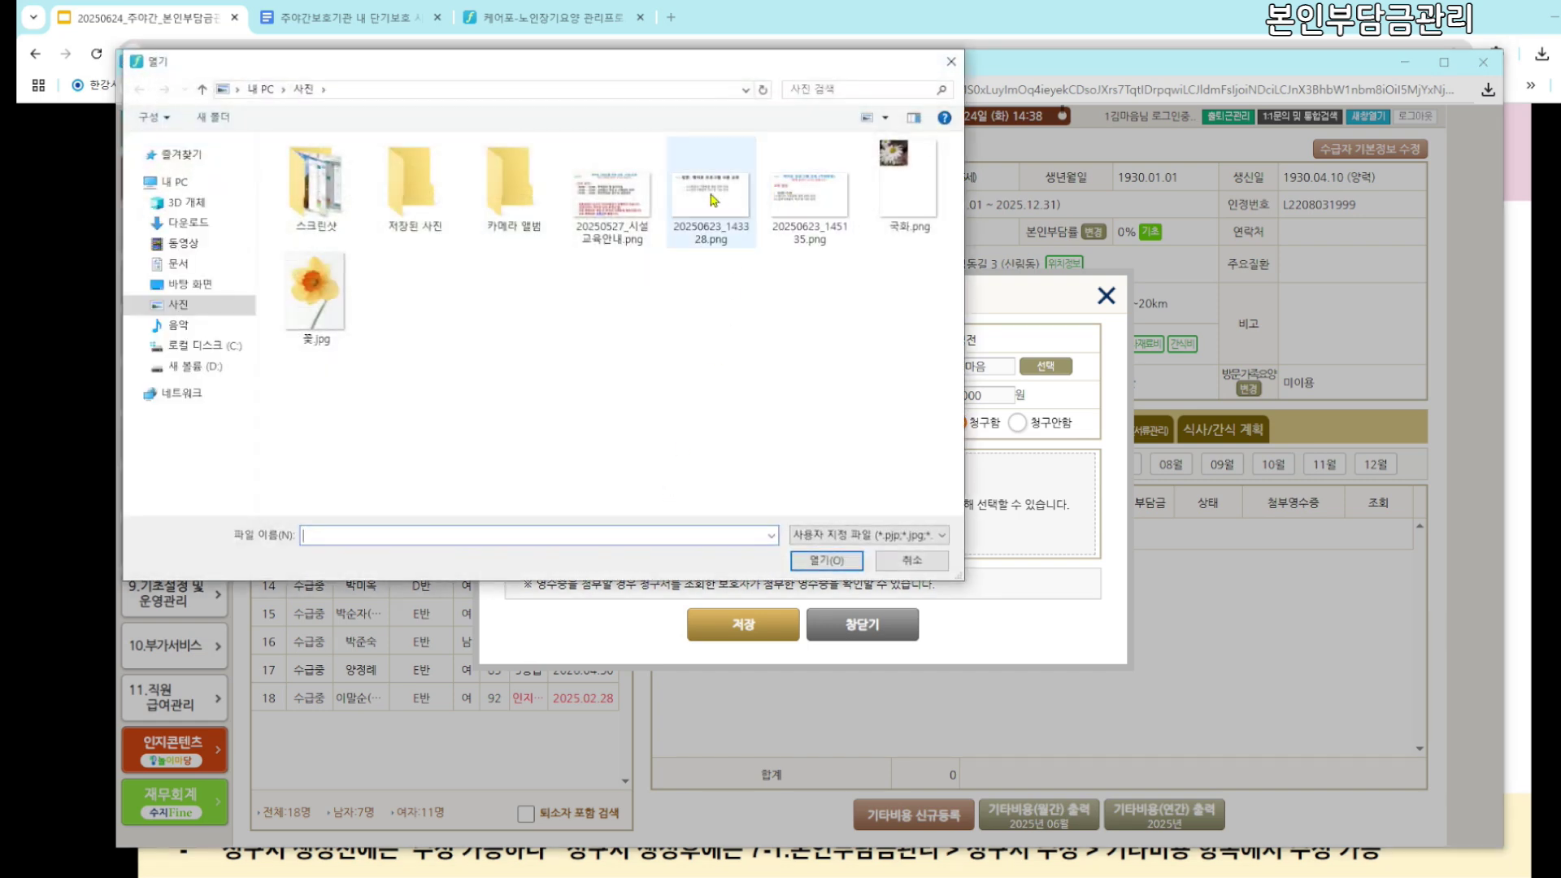
pyautogui.doubleClick(904, 194)
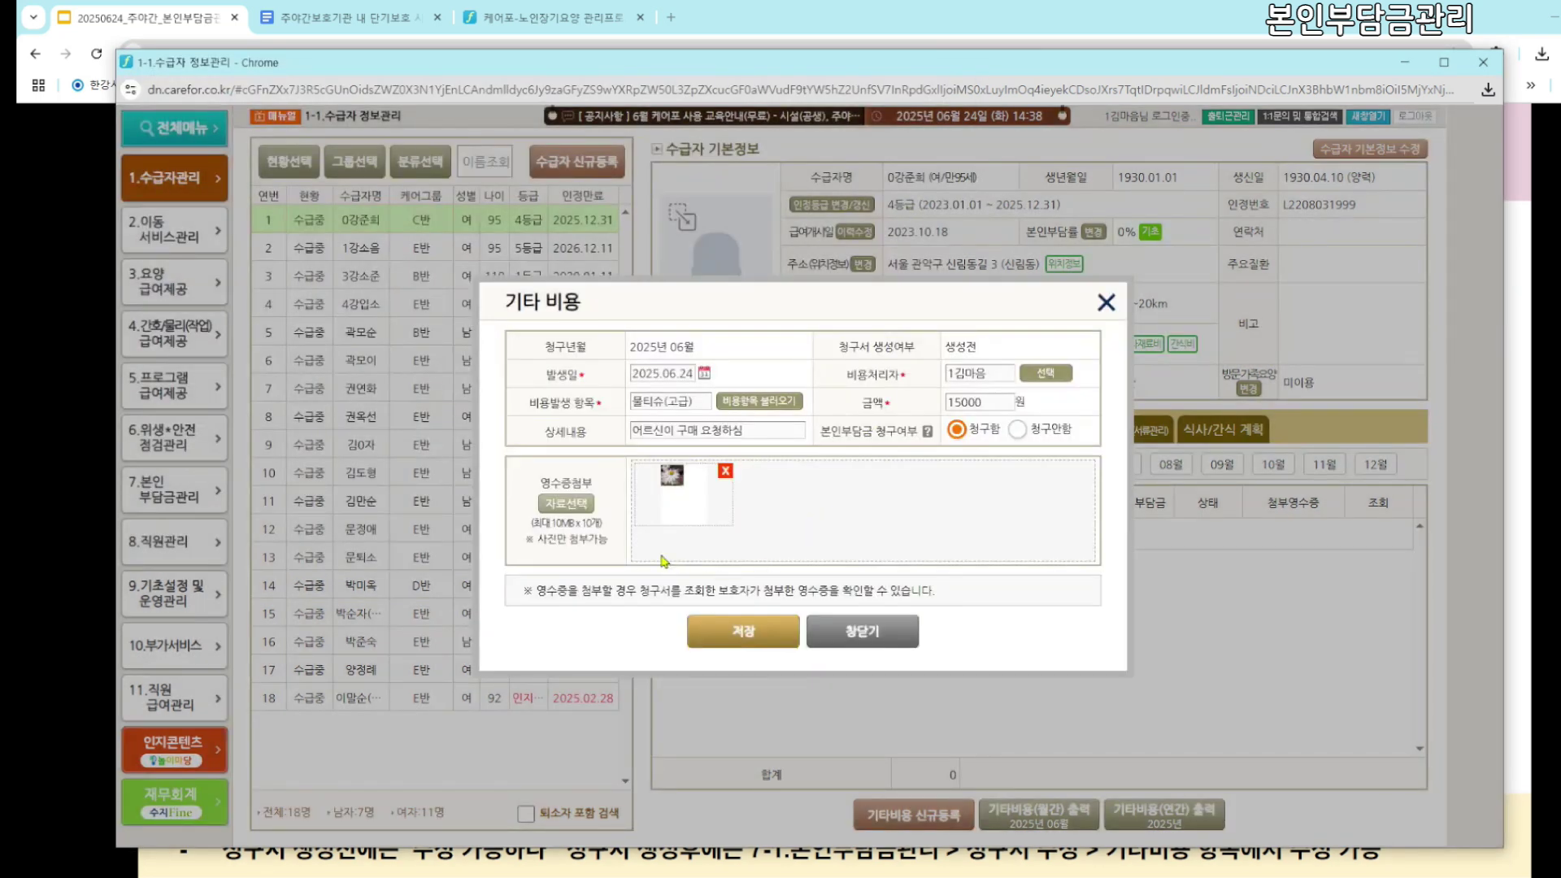
pyautogui.click(742, 643)
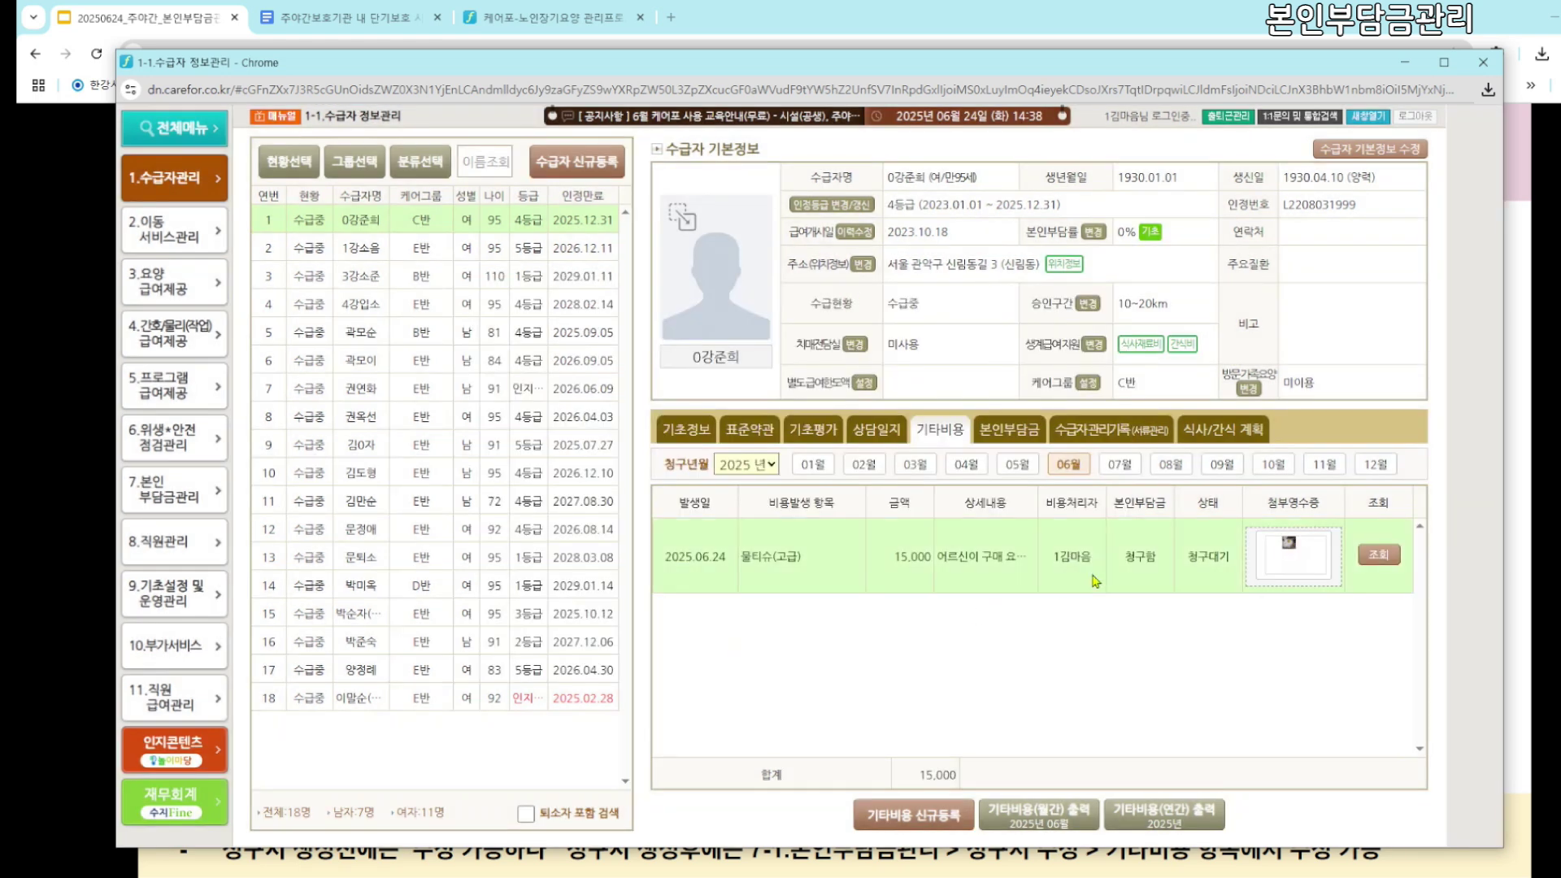
# Start another 기타비용 entry for the same recipient and set its 발생일 to 2025.03.13
pyautogui.moveTo(863, 817); pyautogui.dragTo(945, 823)
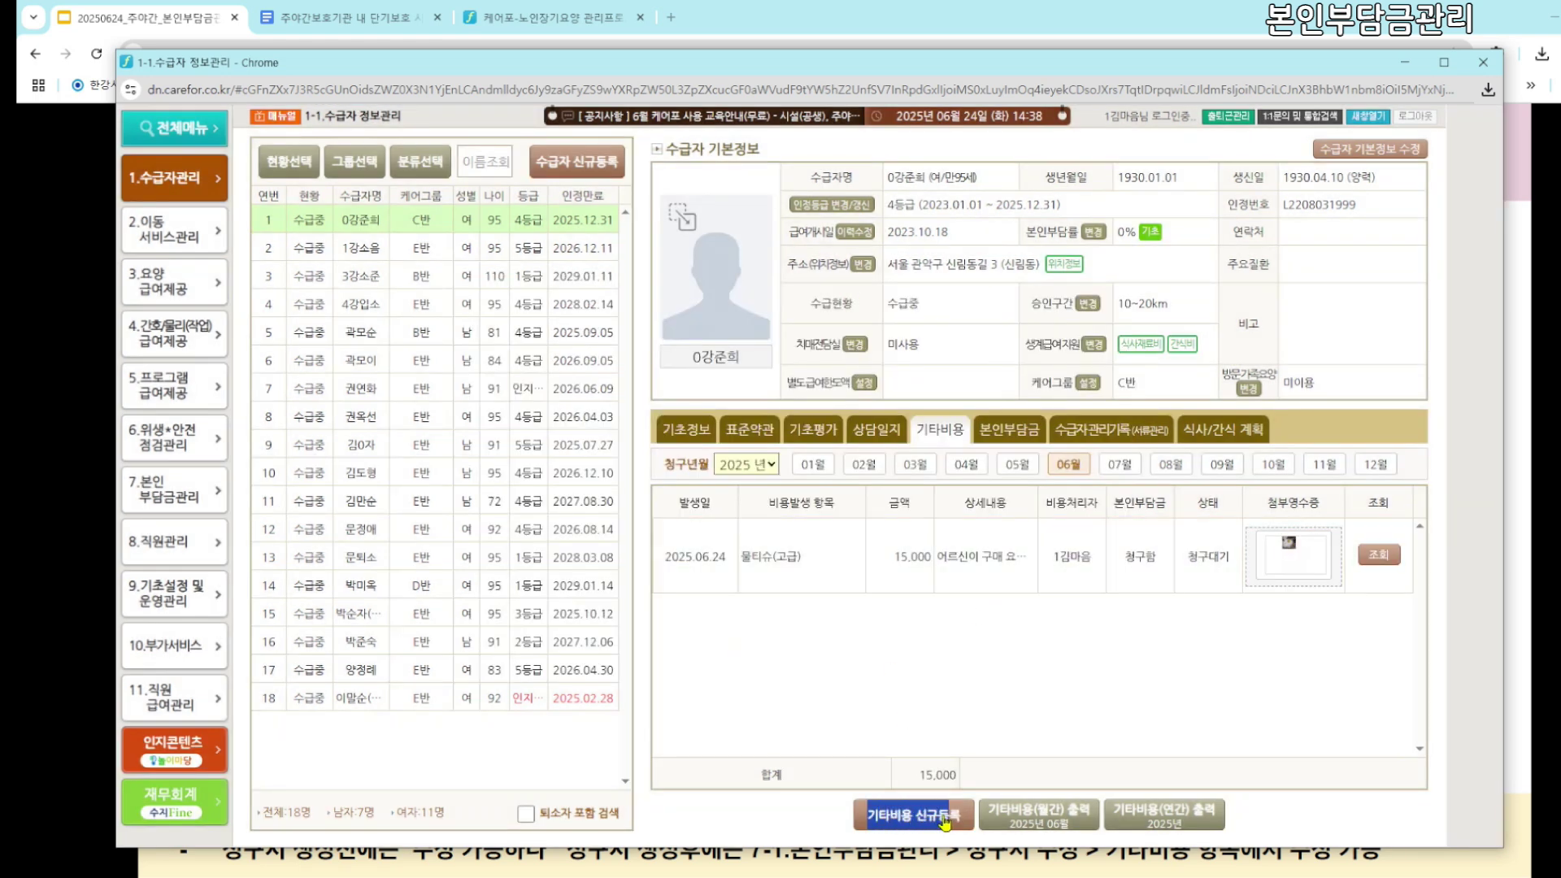
pyautogui.click(976, 560)
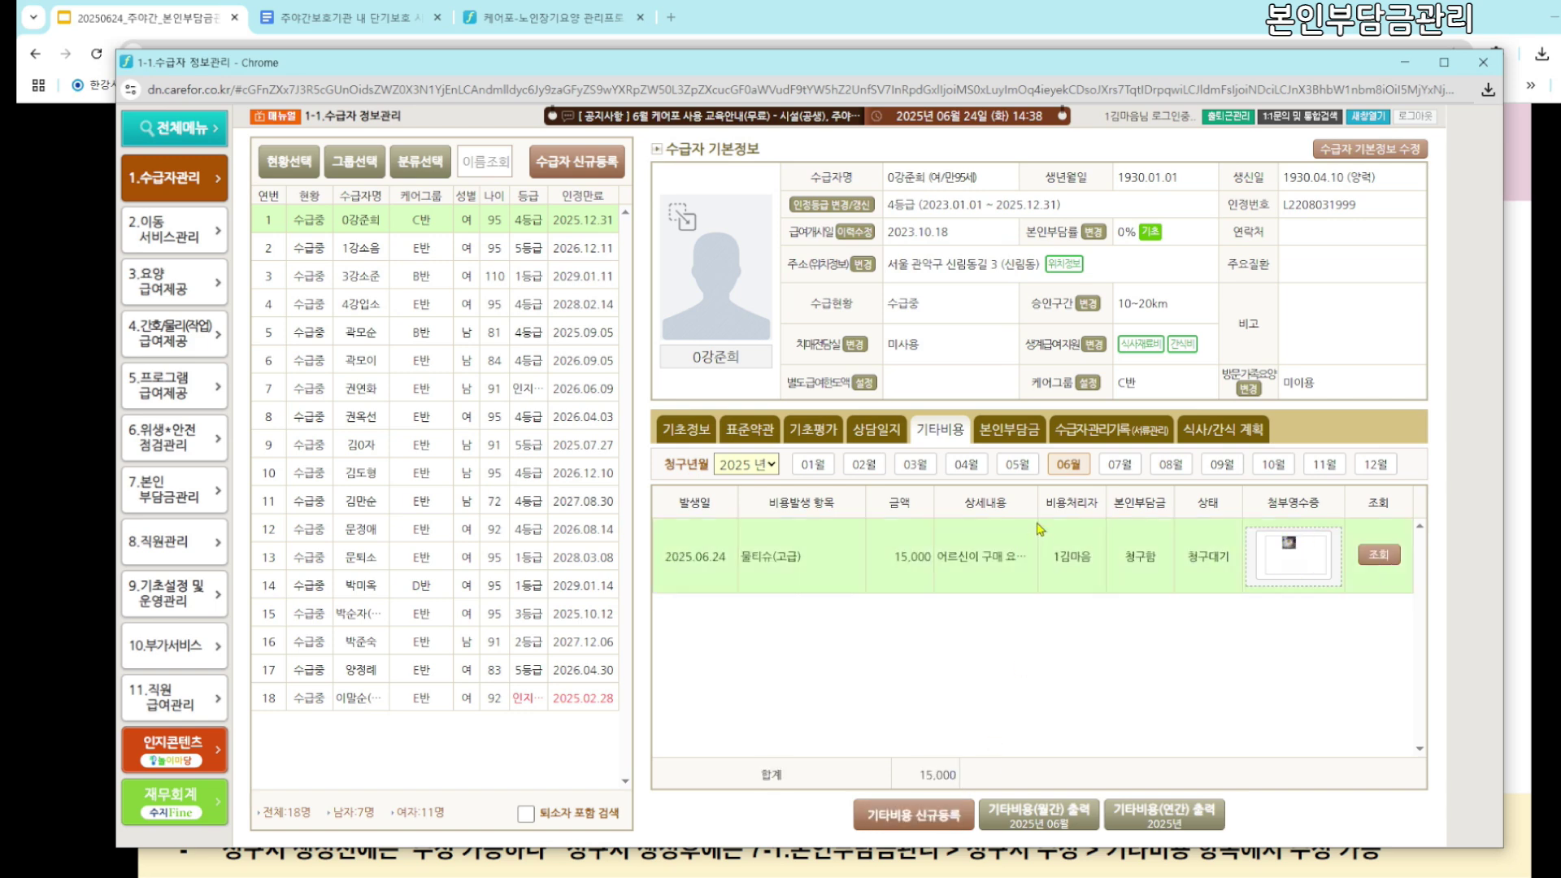
pyautogui.moveTo(874, 816); pyautogui.dragTo(925, 813)
pyautogui.click(652, 372)
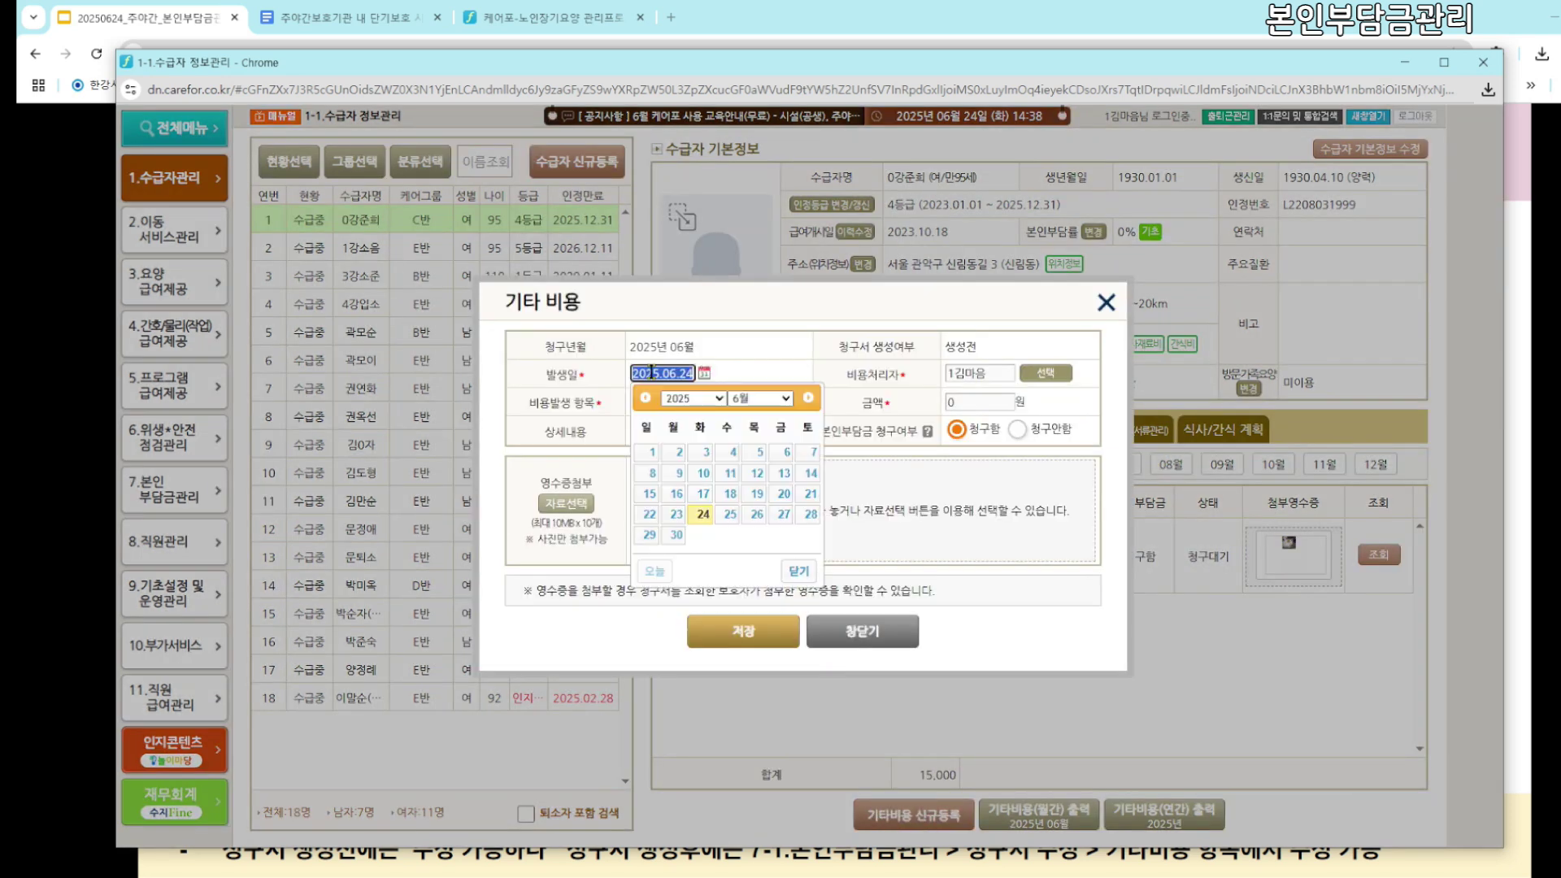
pyautogui.click(760, 398)
pyautogui.click(756, 461)
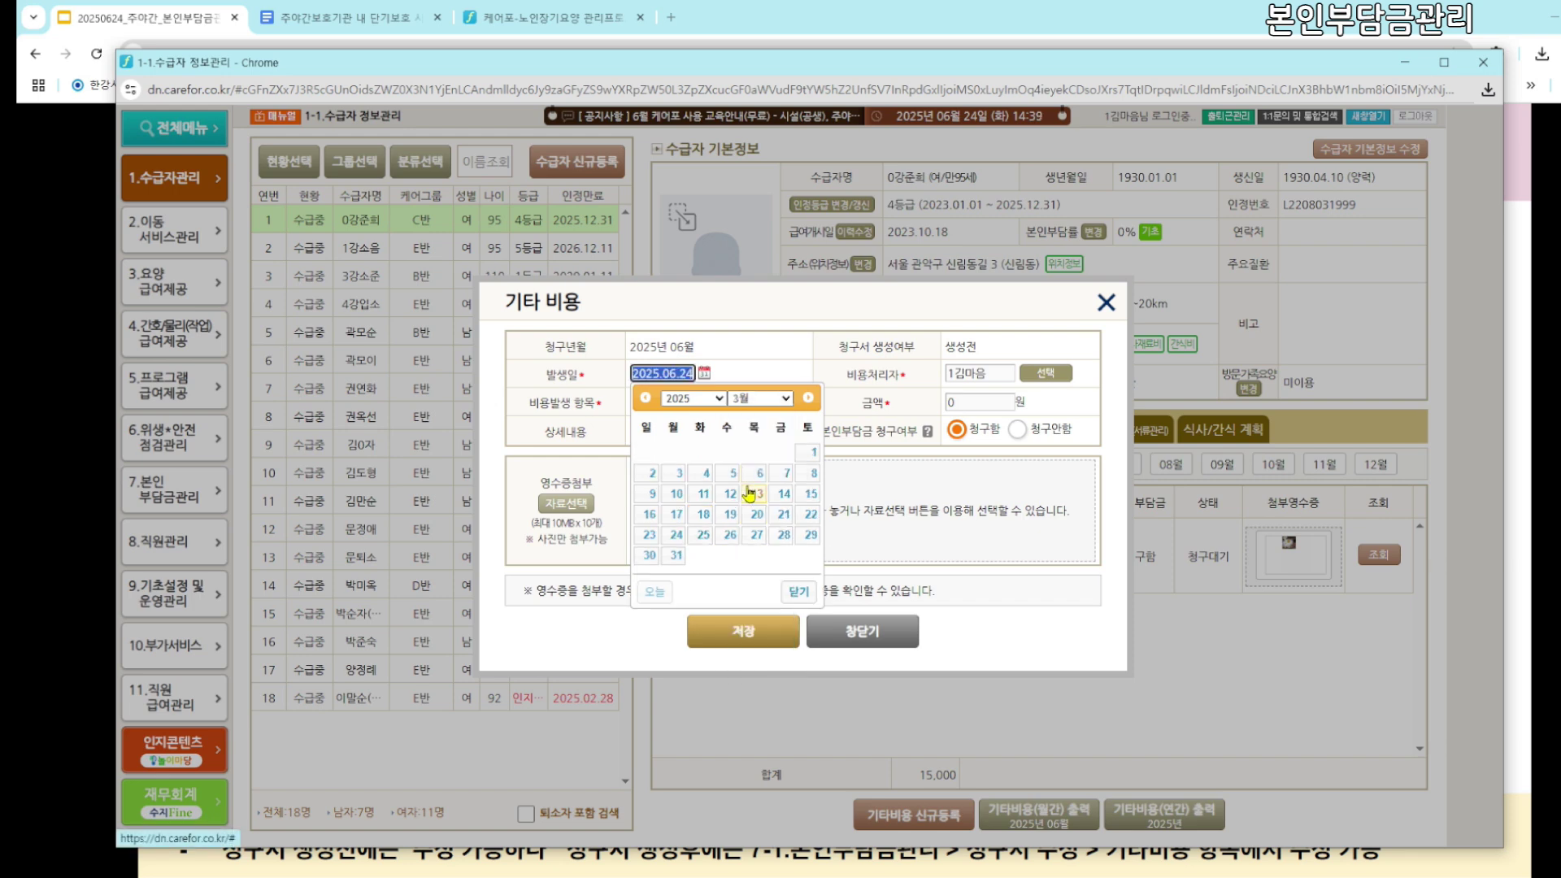
pyautogui.click(756, 494)
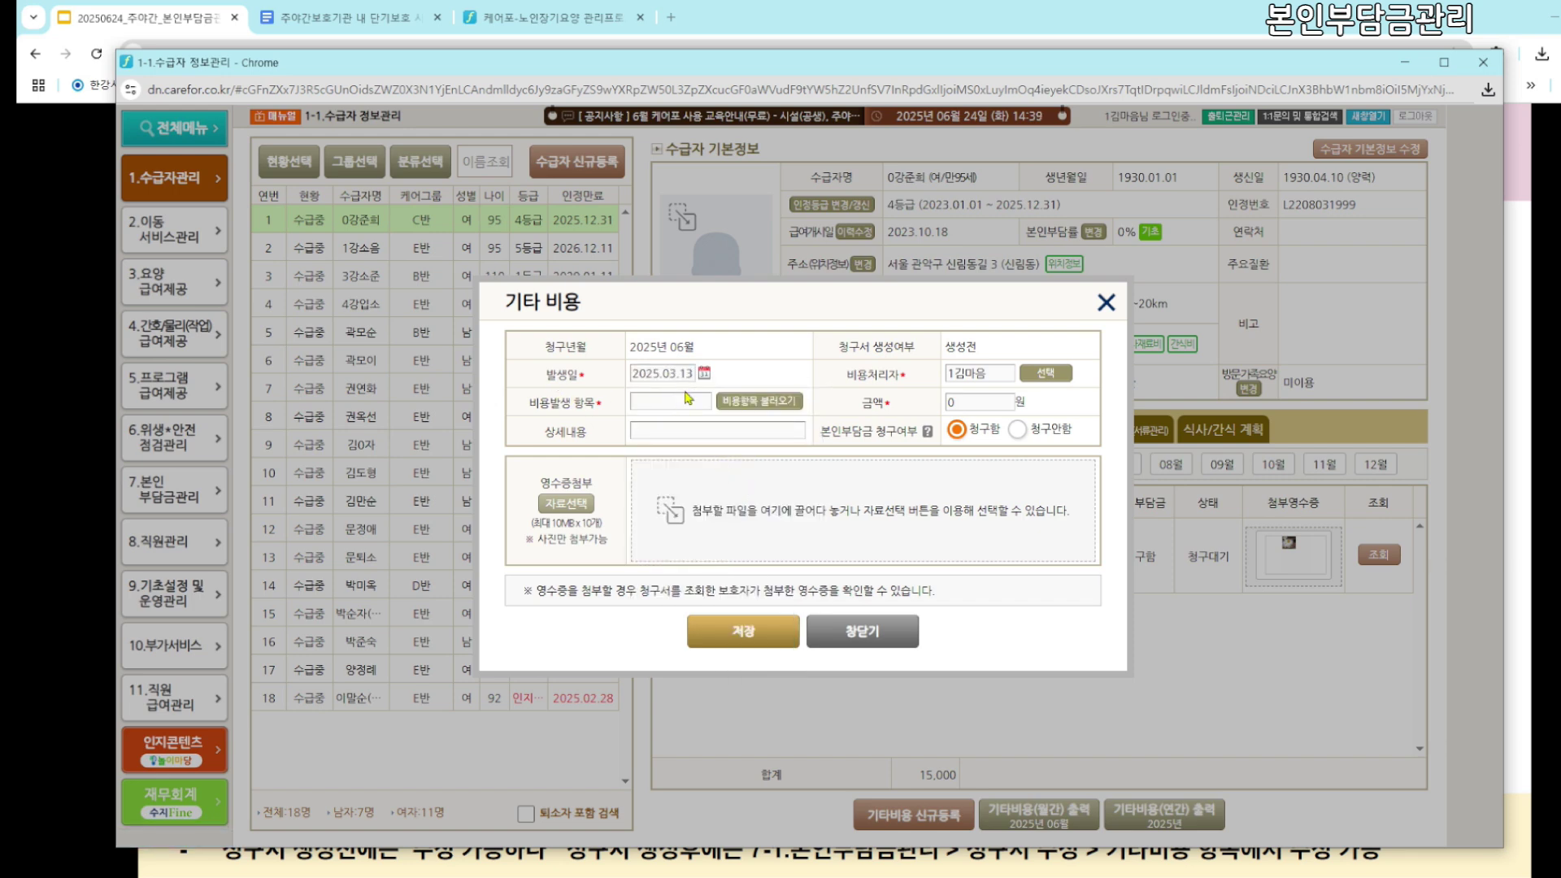
# Load the previously used 목도리 cost item into the new entry and set its 금액 to 30000
pyautogui.click(744, 411)
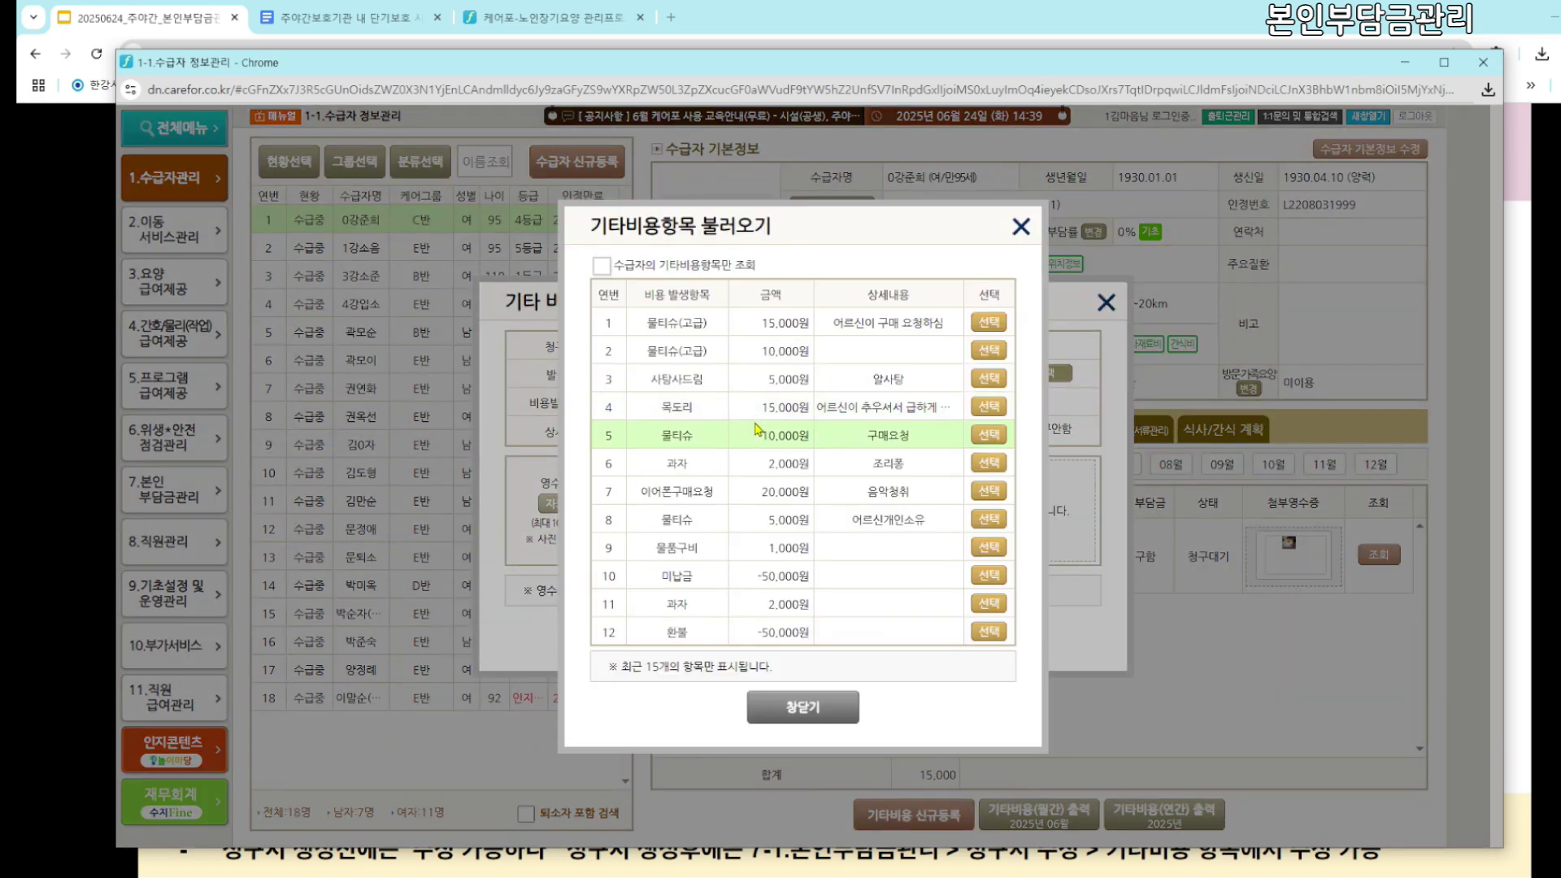
pyautogui.click(982, 407)
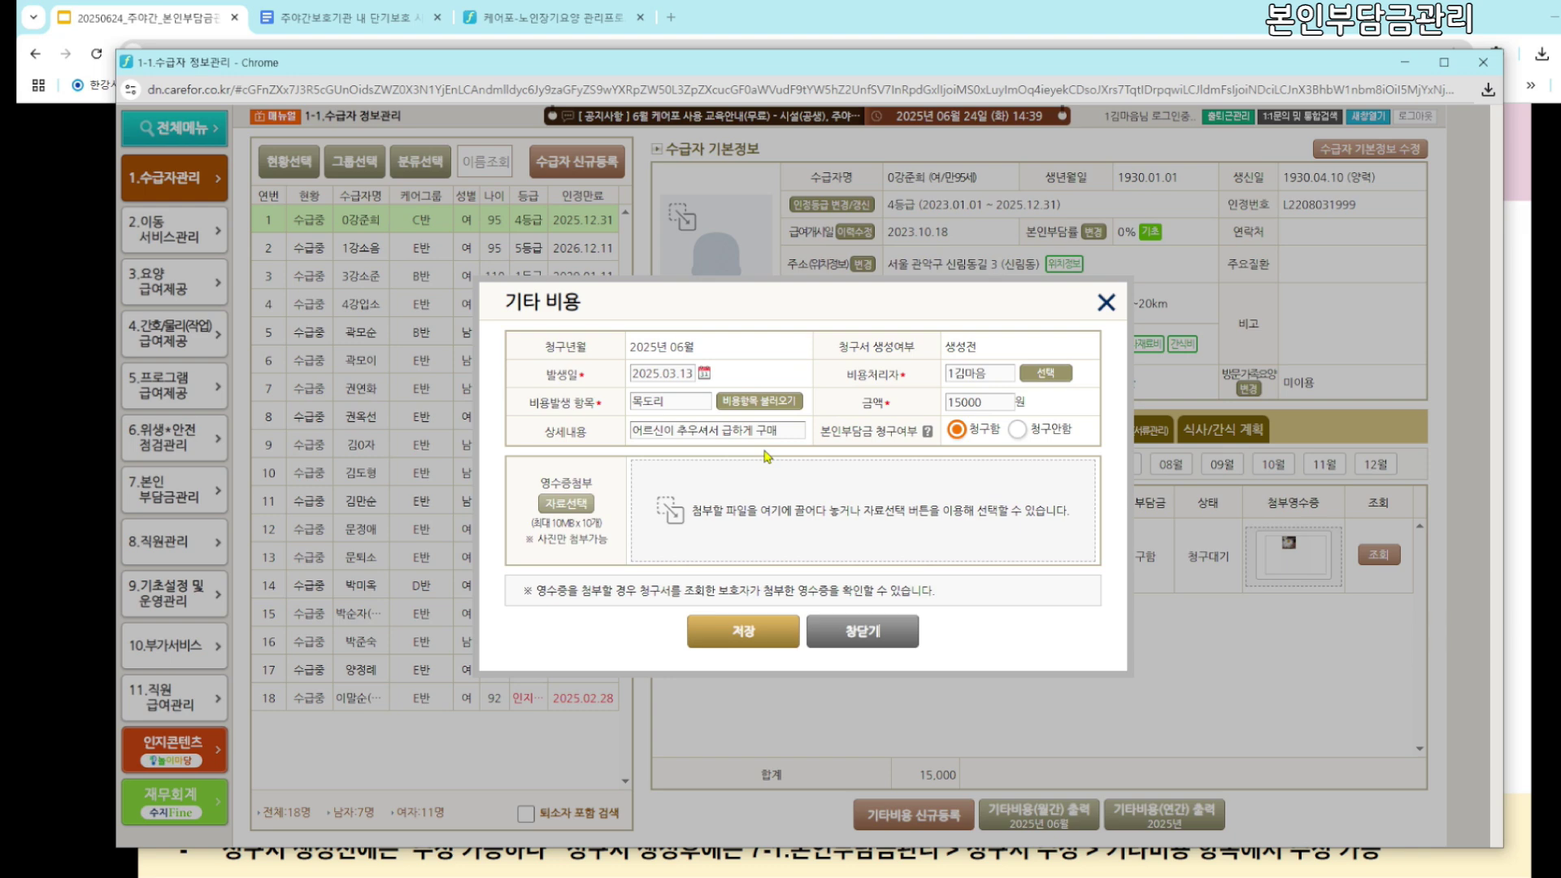
pyautogui.doubleClick(967, 399)
pyautogui.write('300')
# Attach 꽃.jpg as the receipt for the 목도리 cost and save the entry
pyautogui.click(562, 505)
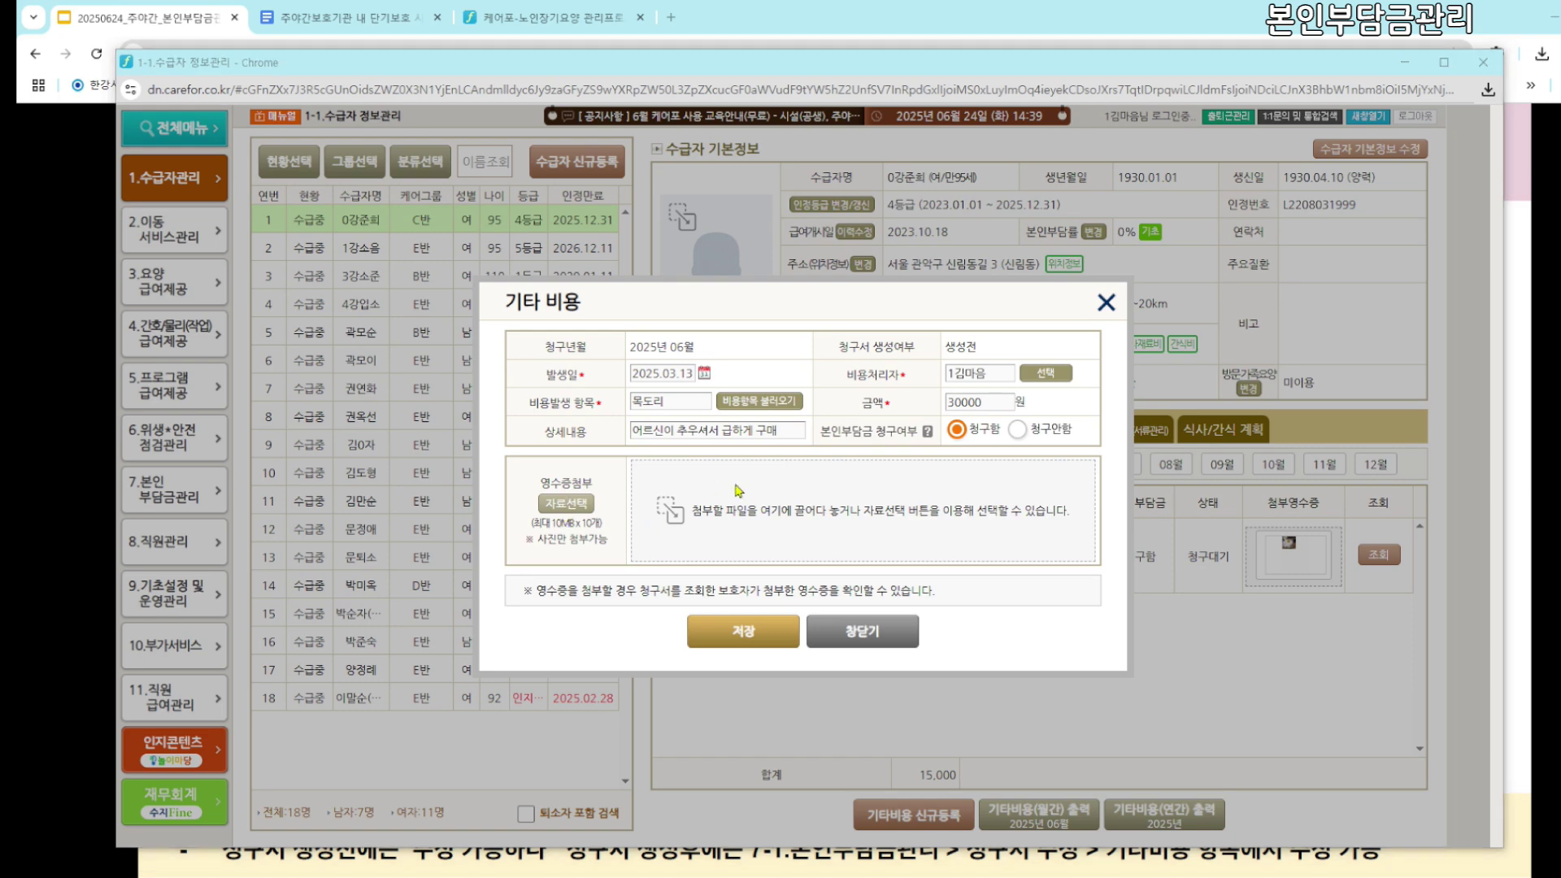
pyautogui.click(707, 204)
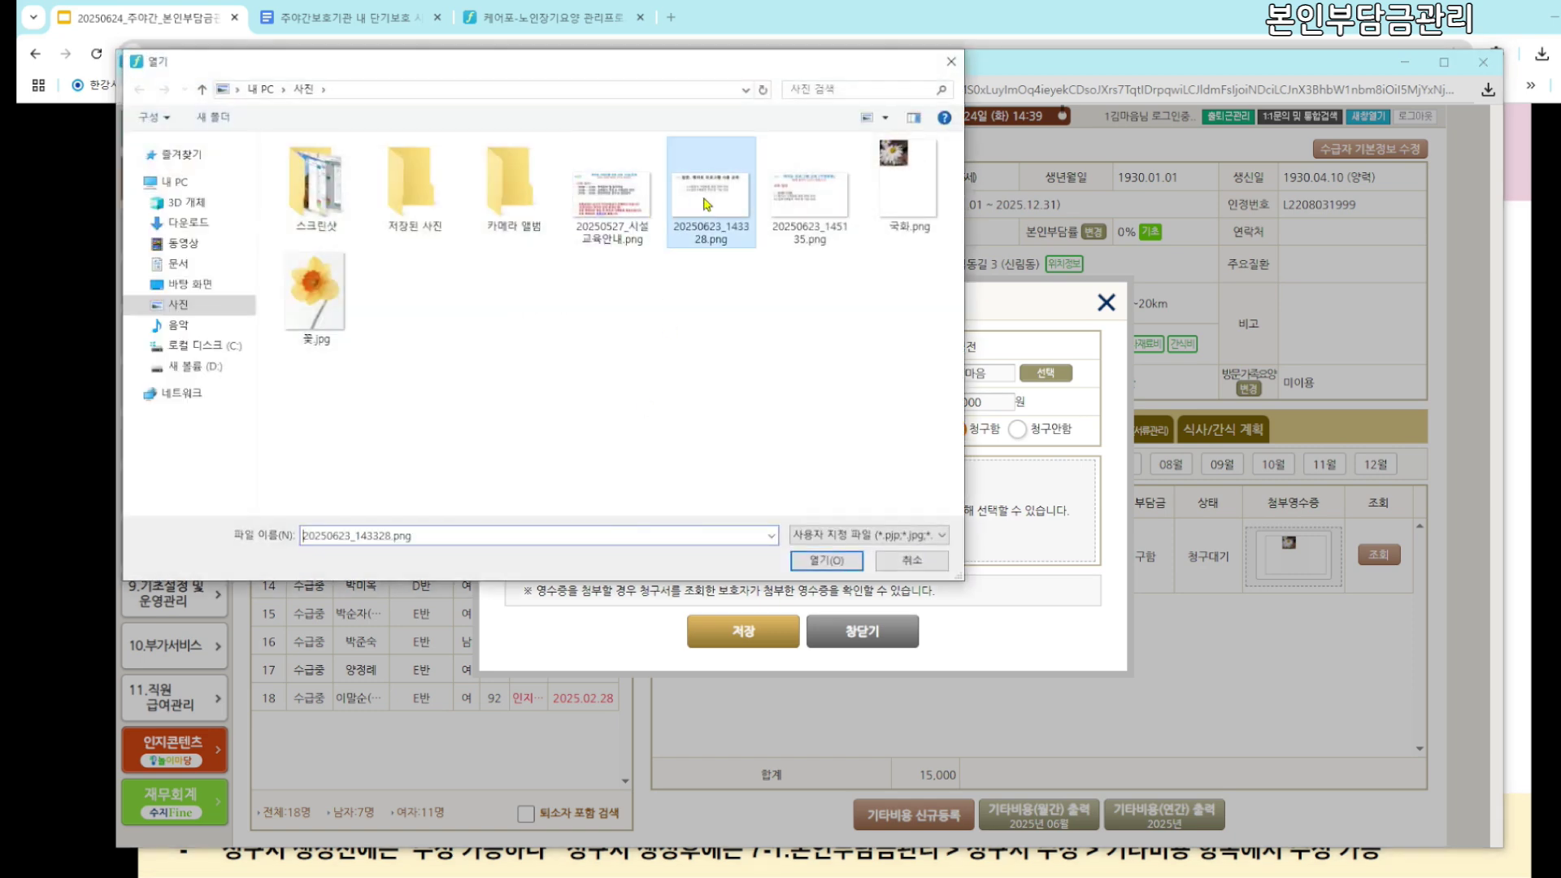
pyautogui.doubleClick(314, 292)
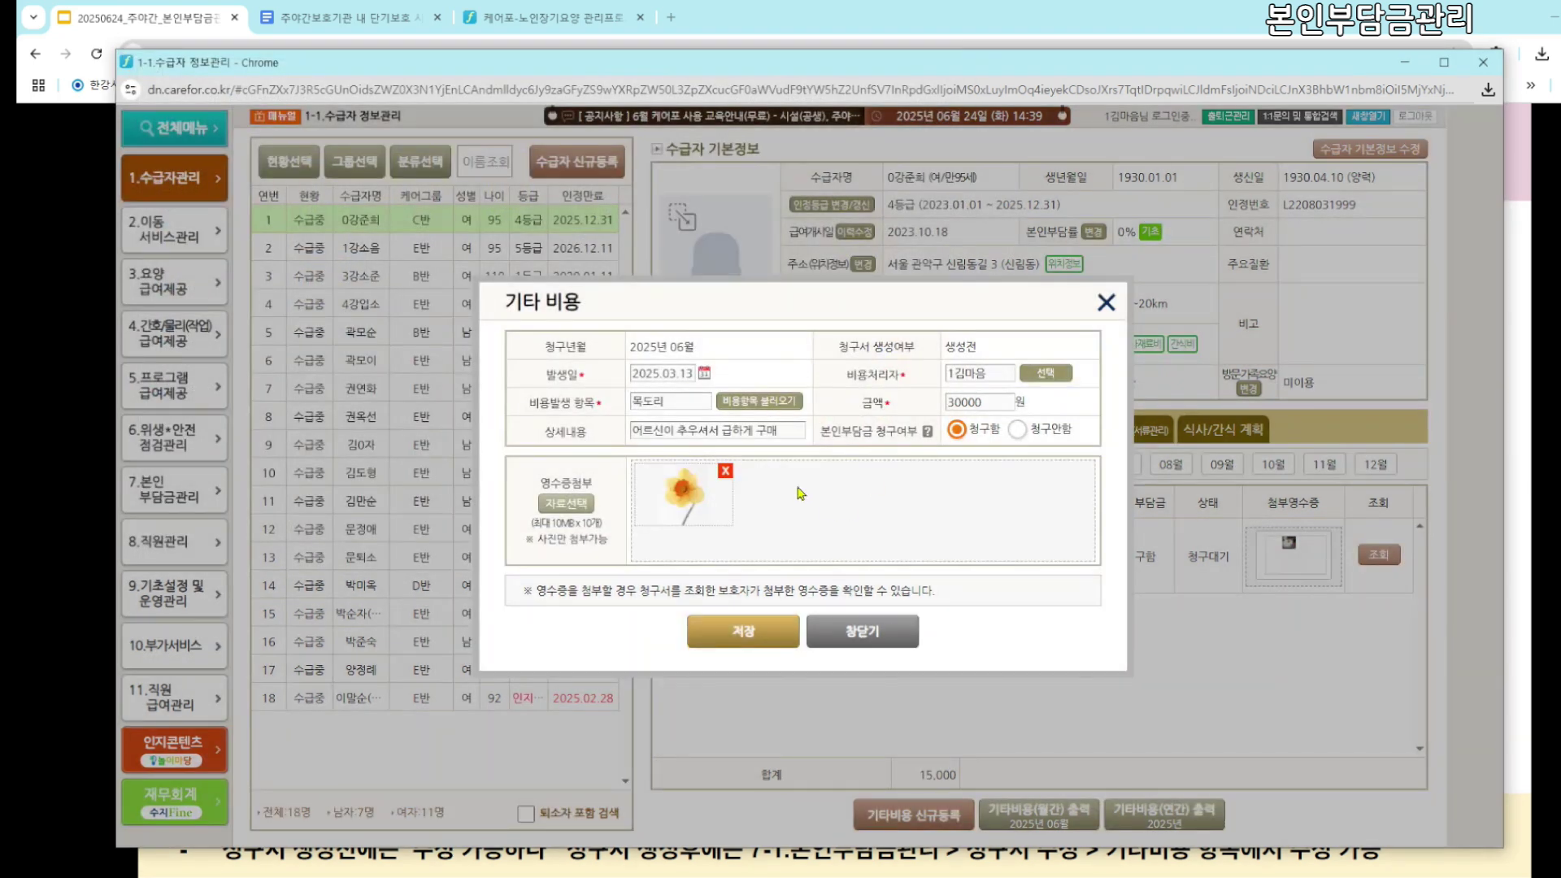
pyautogui.click(739, 634)
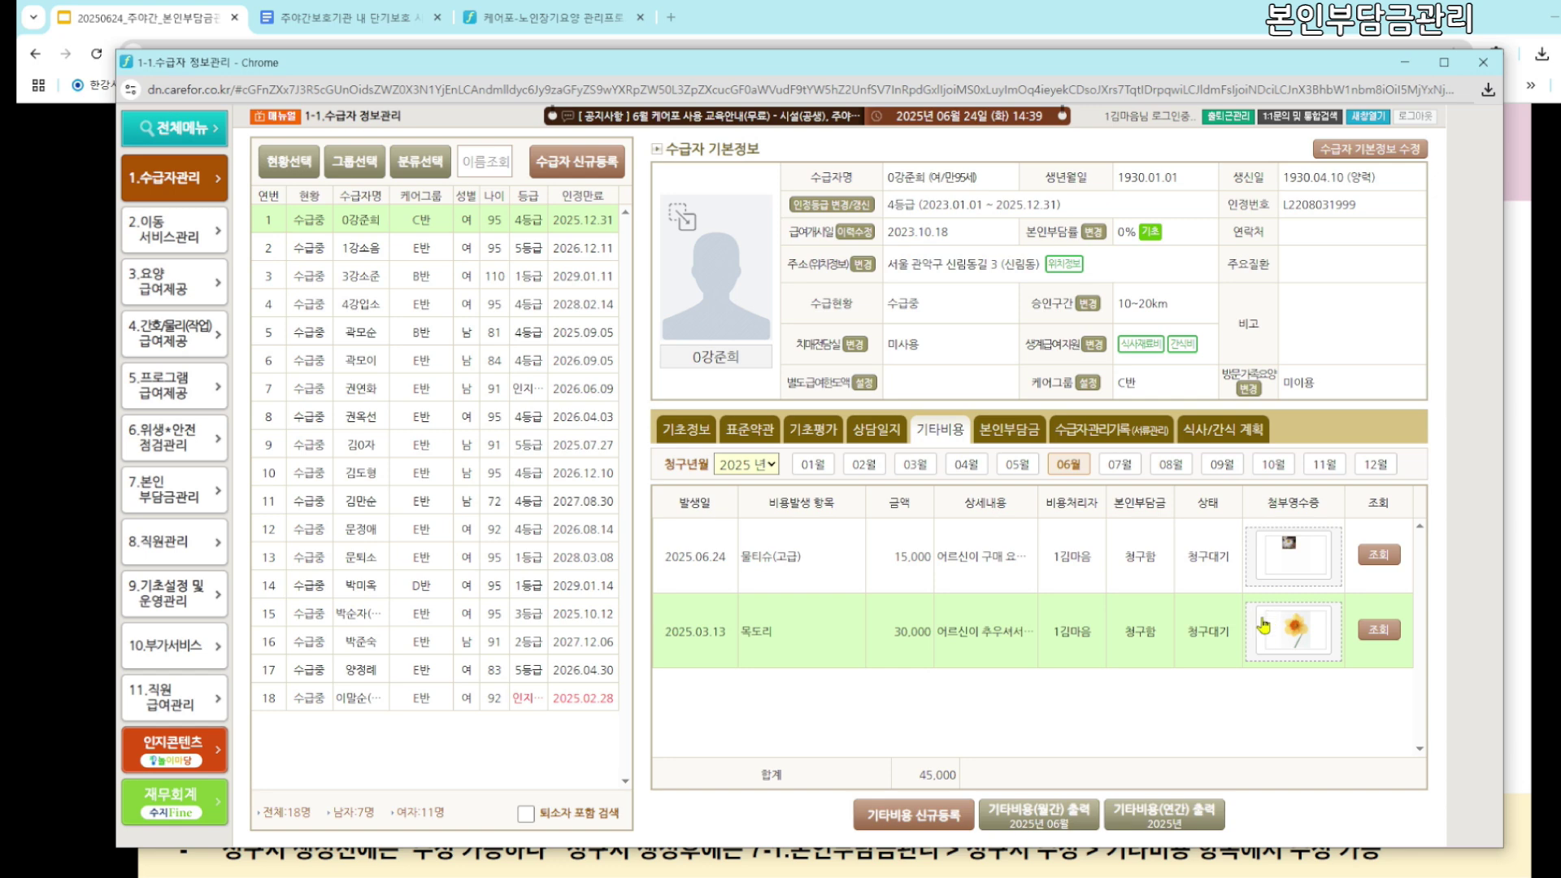
# Generate the first recipient's June 2025 청구서 in 7-1.본인부담금 청구관리 and open it in 본인부담금 청구서 수정
pyautogui.click(173, 490)
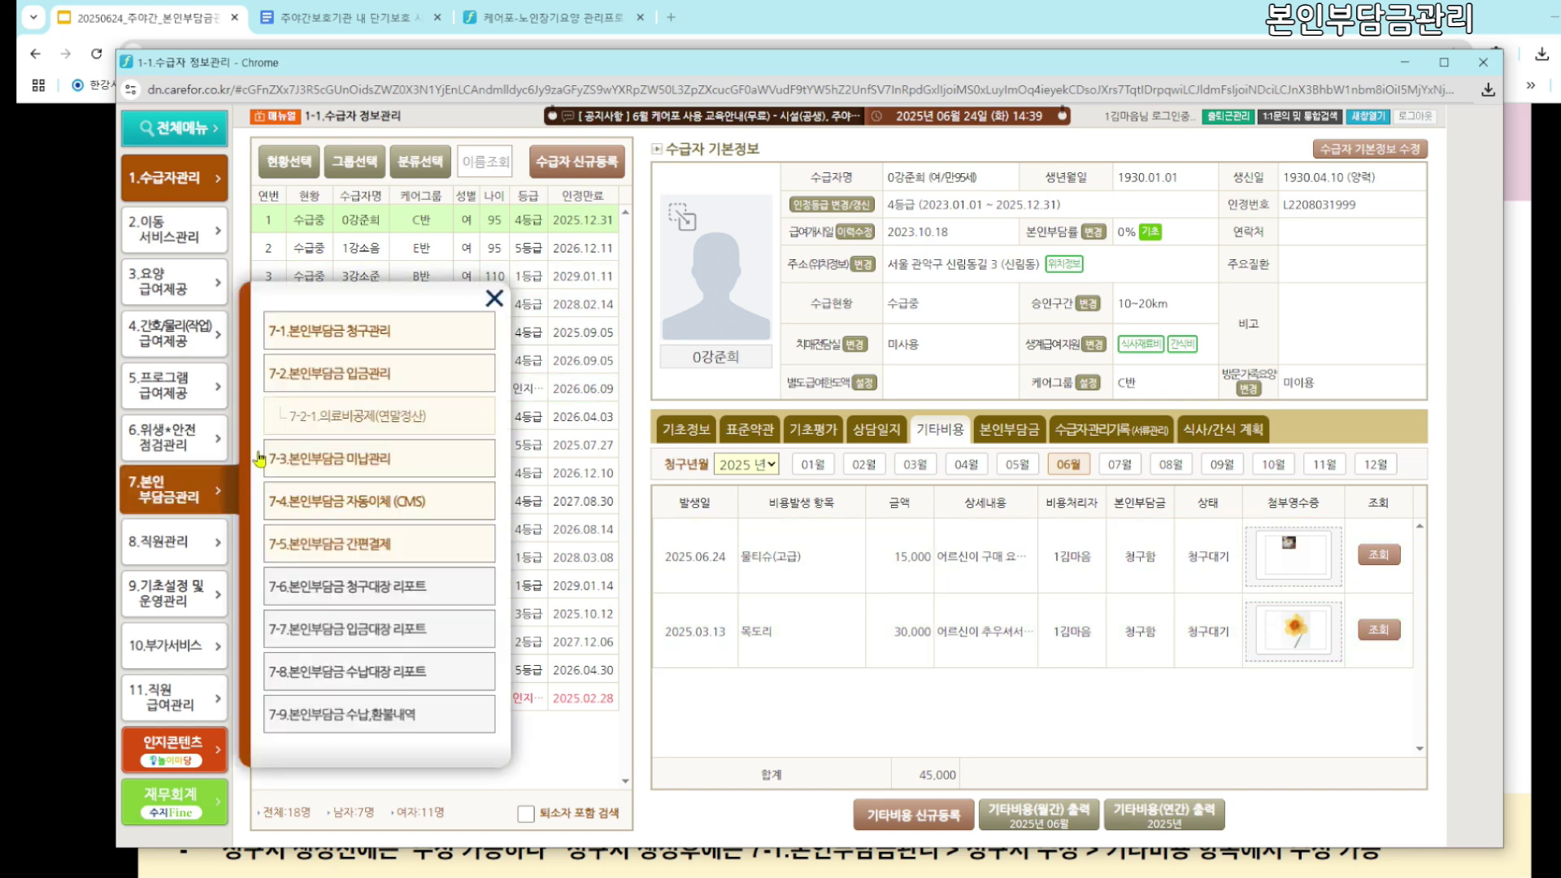
pyautogui.click(286, 331)
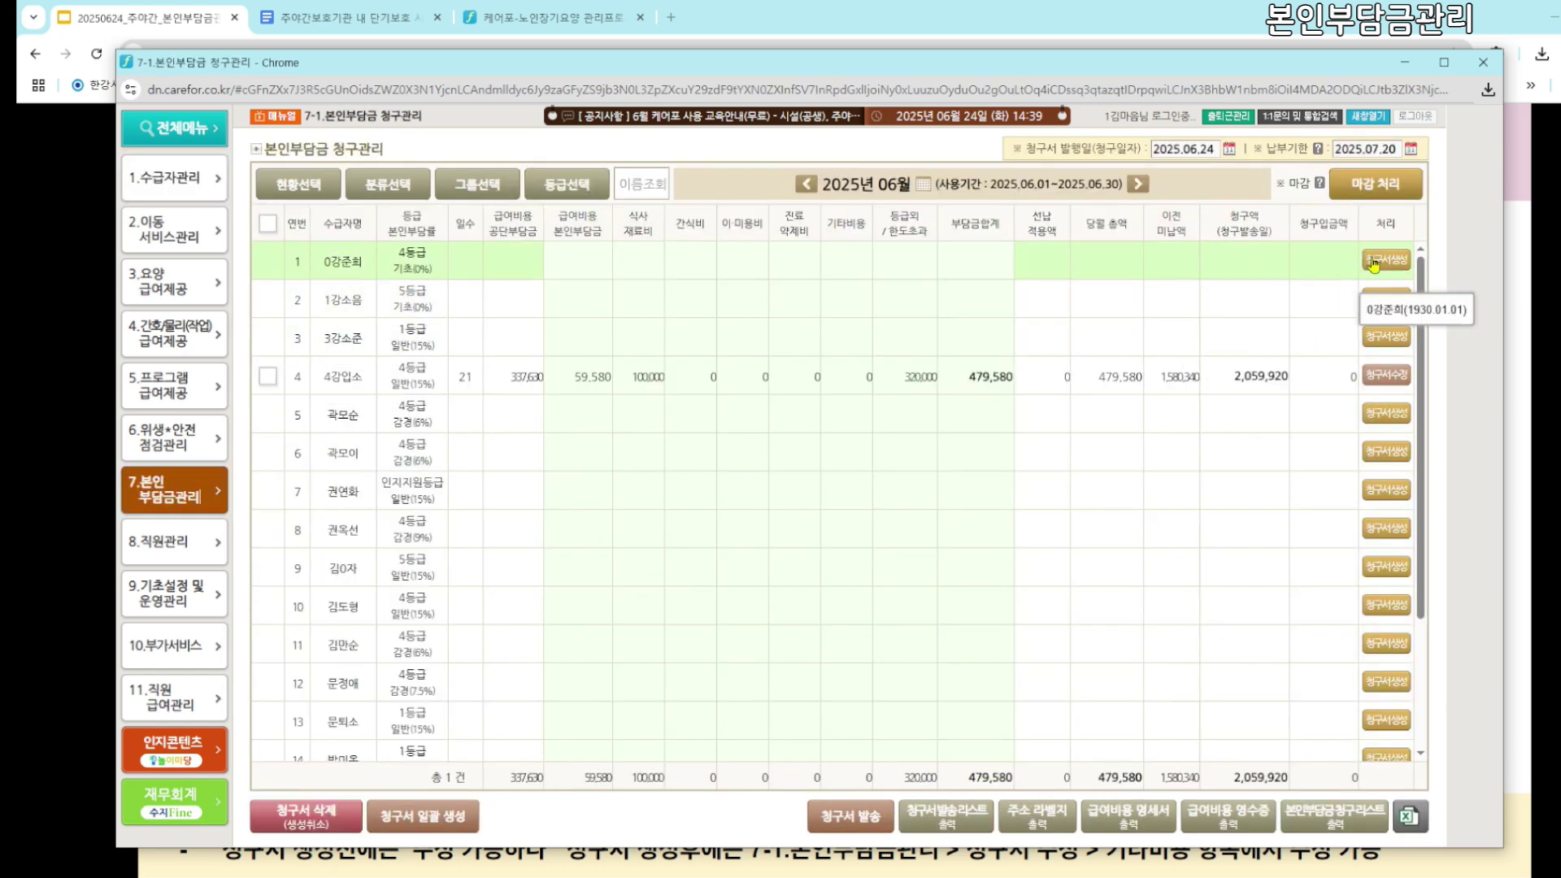
pyautogui.click(1374, 262)
pyautogui.click(959, 262)
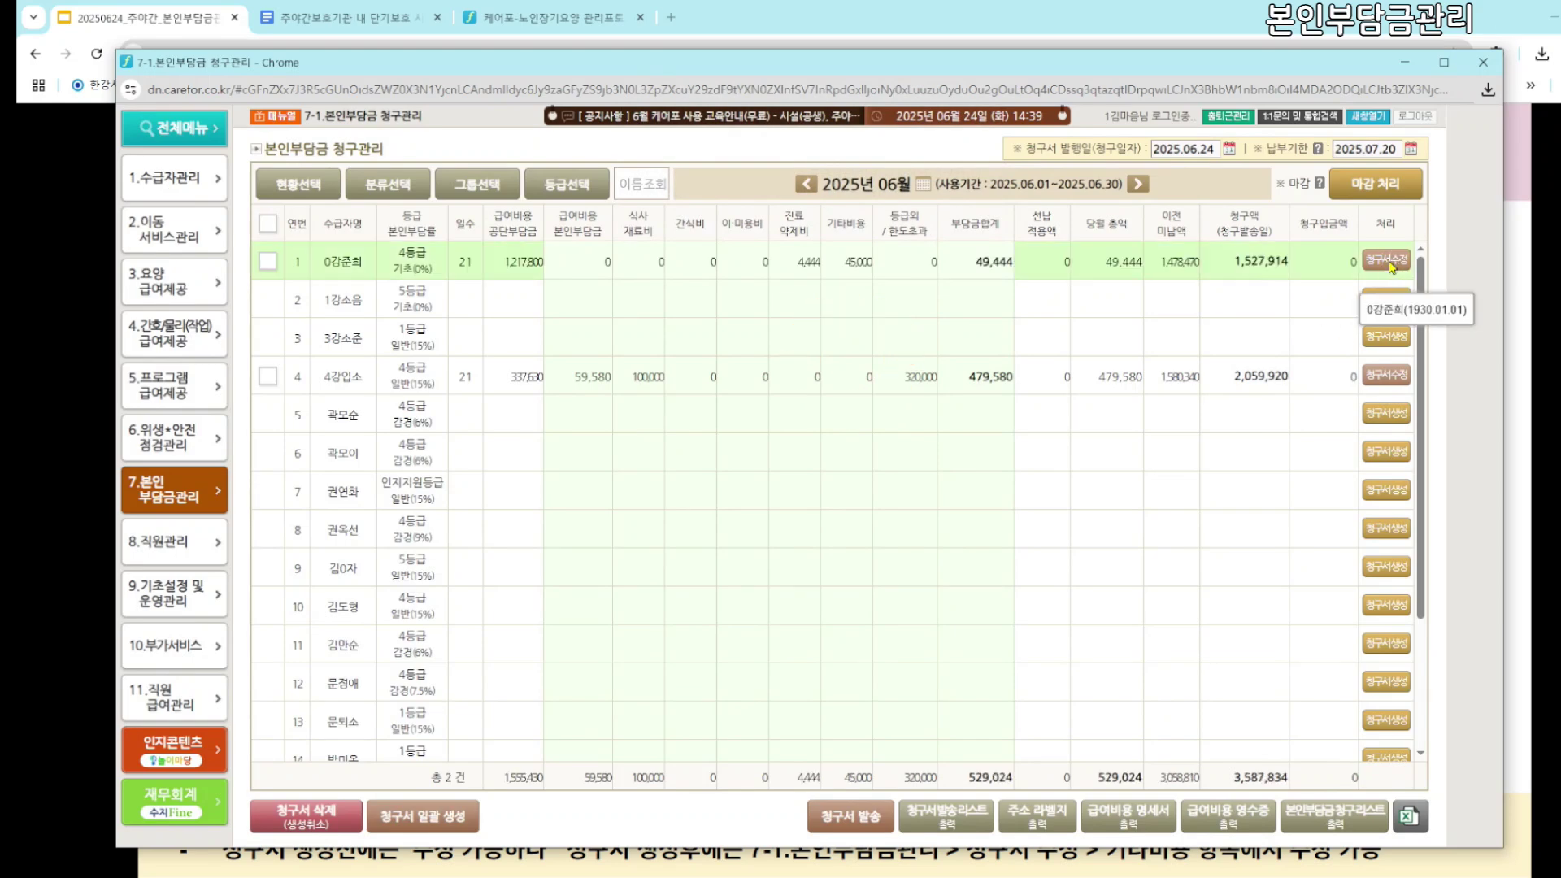
pyautogui.click(1386, 261)
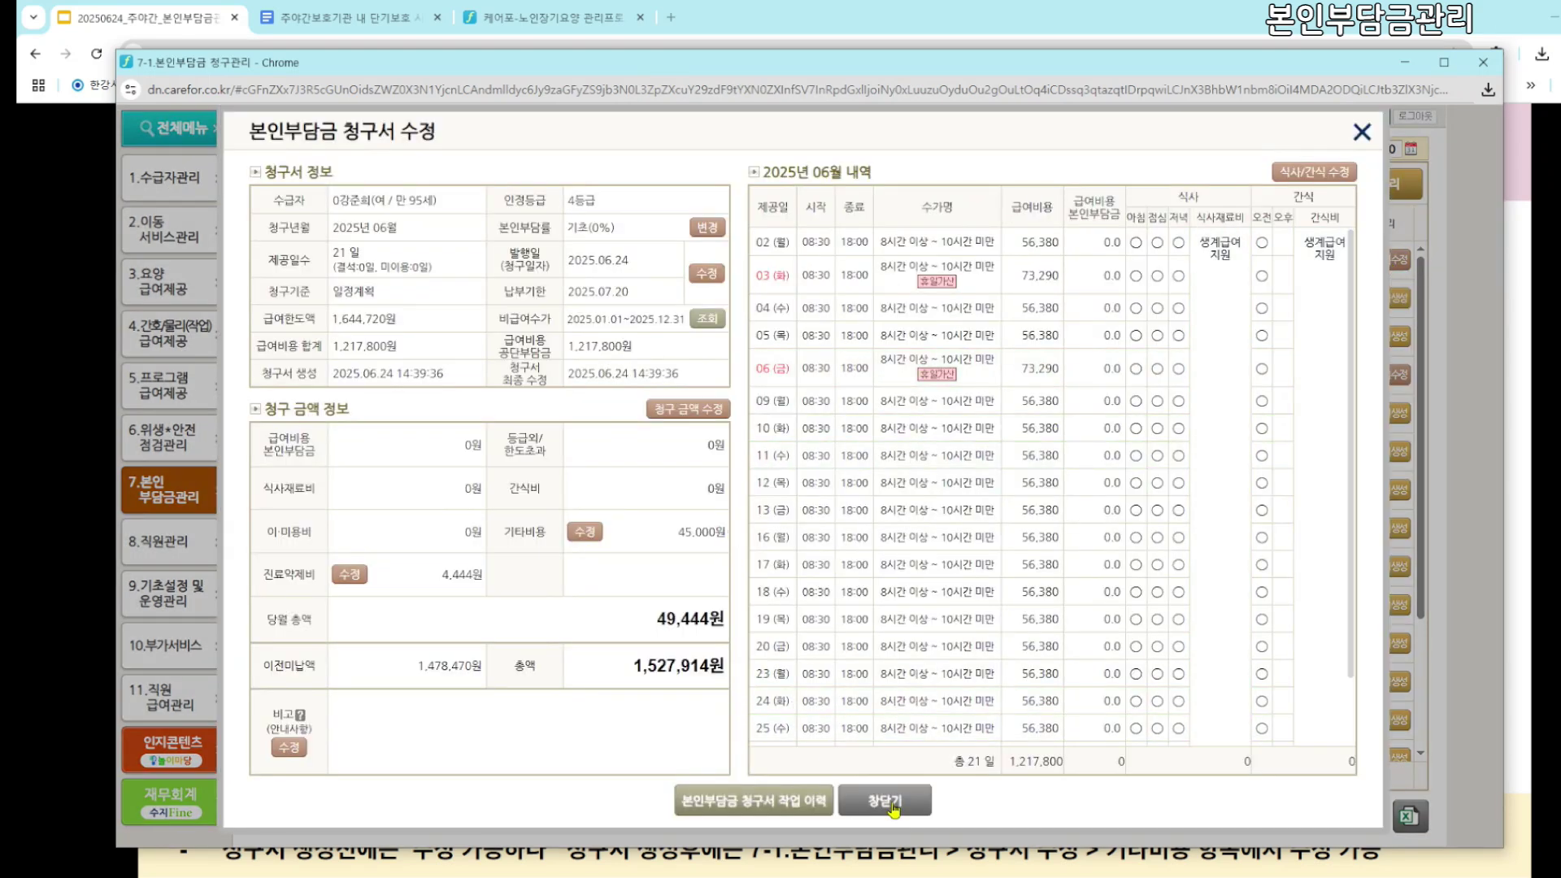
# Close the bill editor, open 청구서 발송 for June 2025 and open the first recipient's 청구내역확인 page from the 알림톡 message preview
pyautogui.click(894, 803)
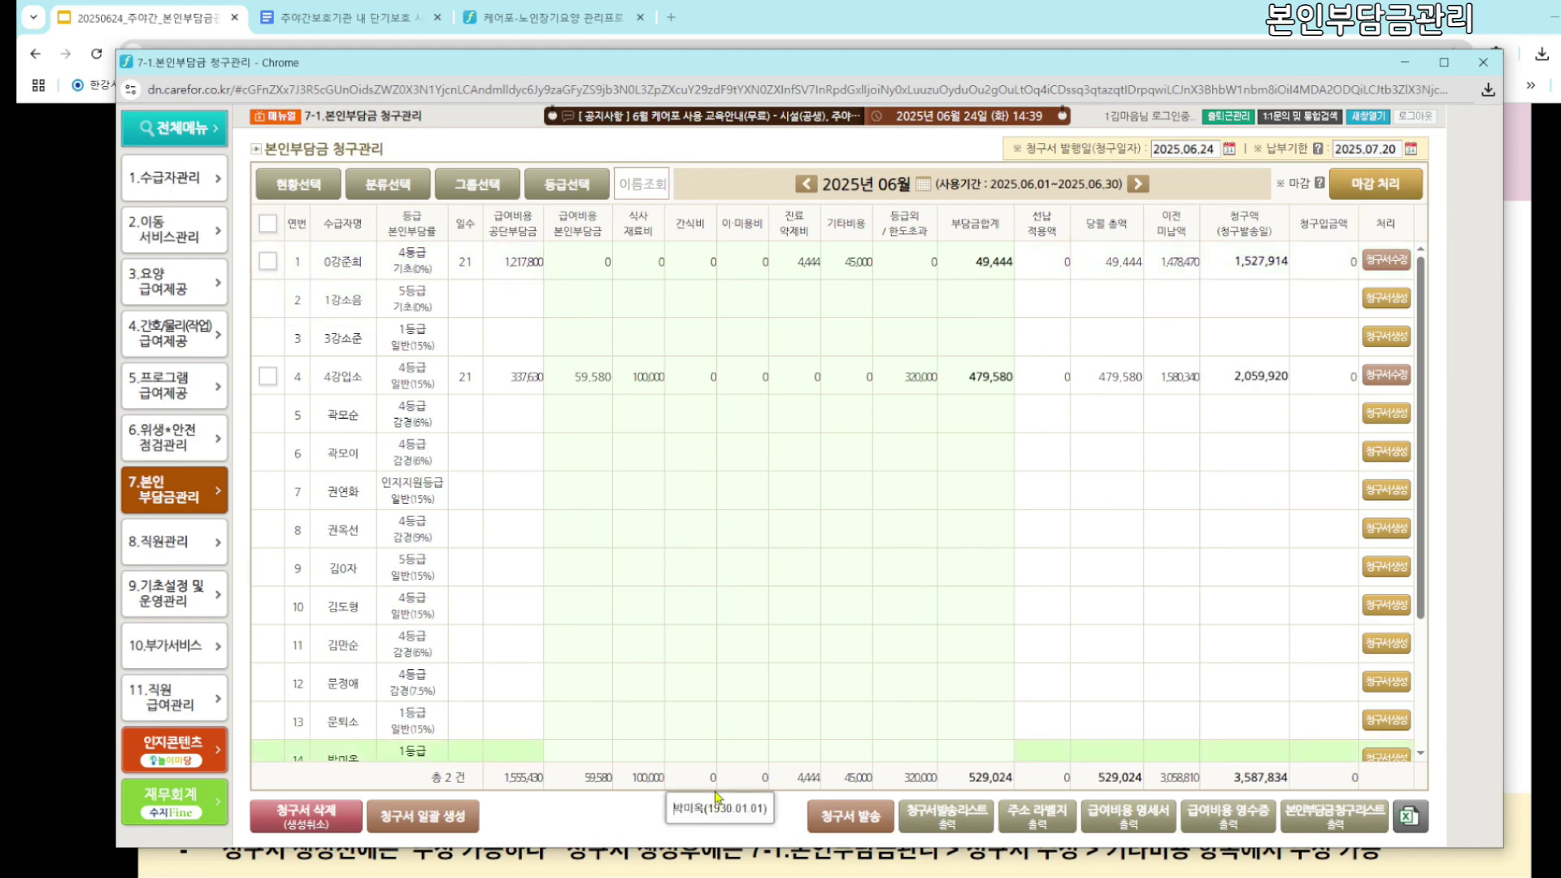
pyautogui.click(835, 829)
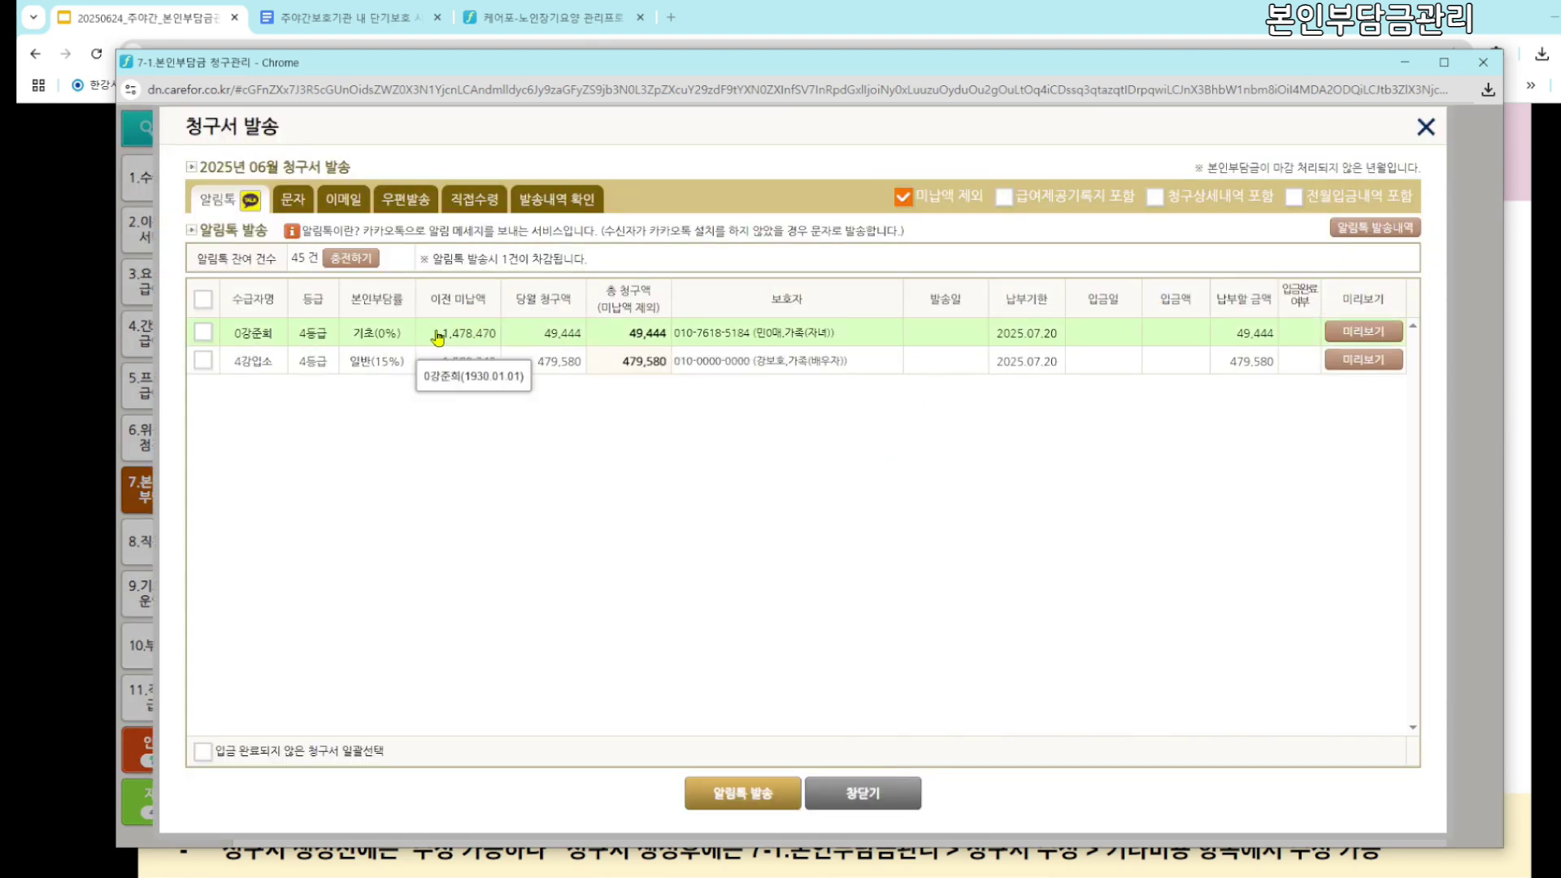
pyautogui.doubleClick(1382, 332)
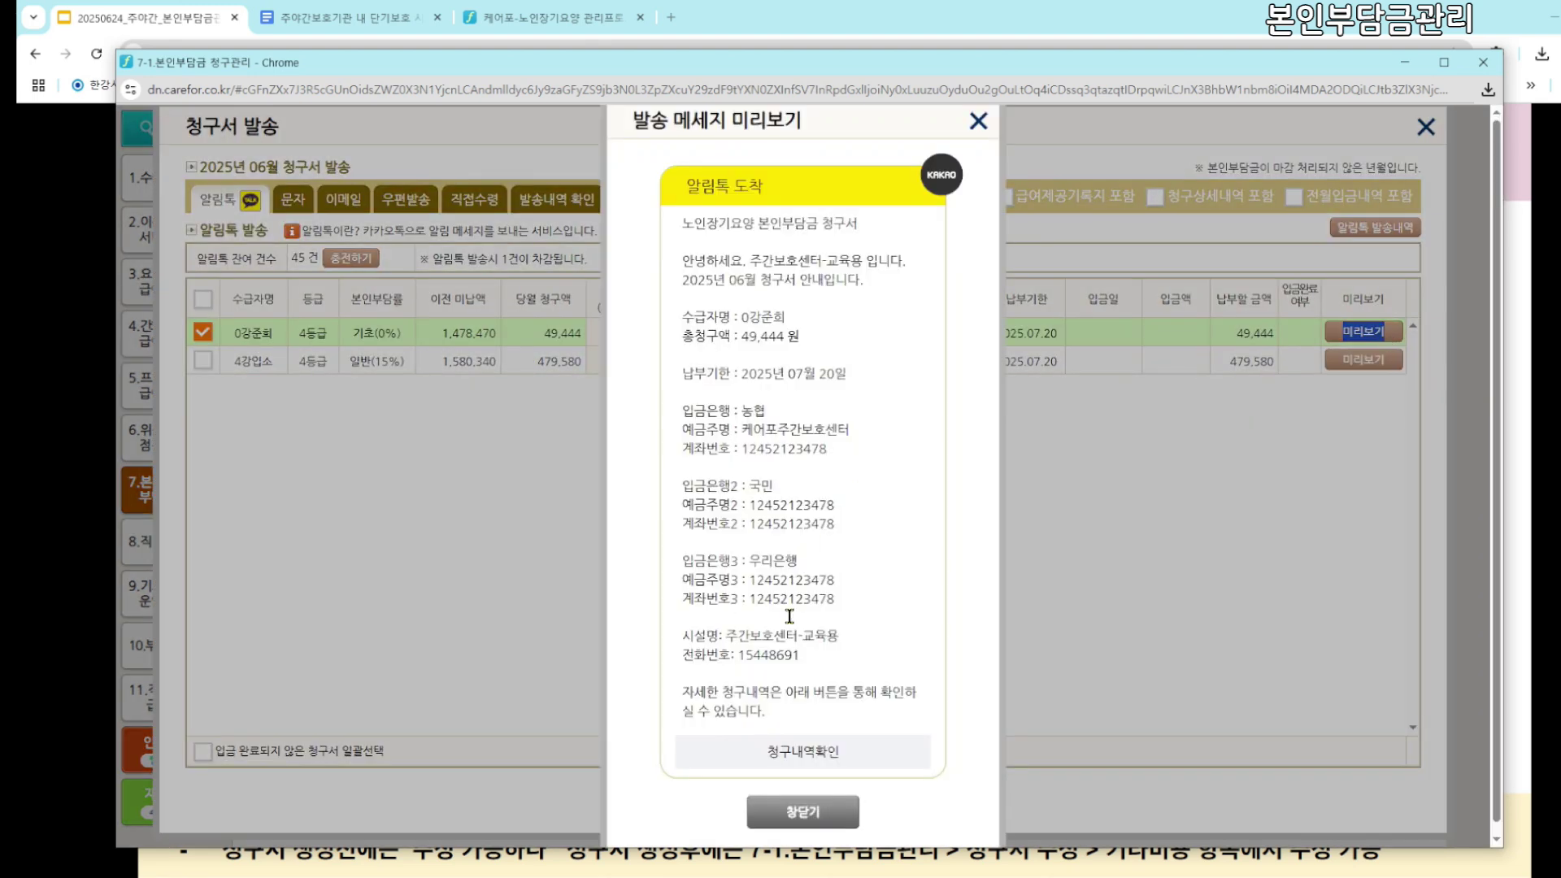
pyautogui.click(773, 753)
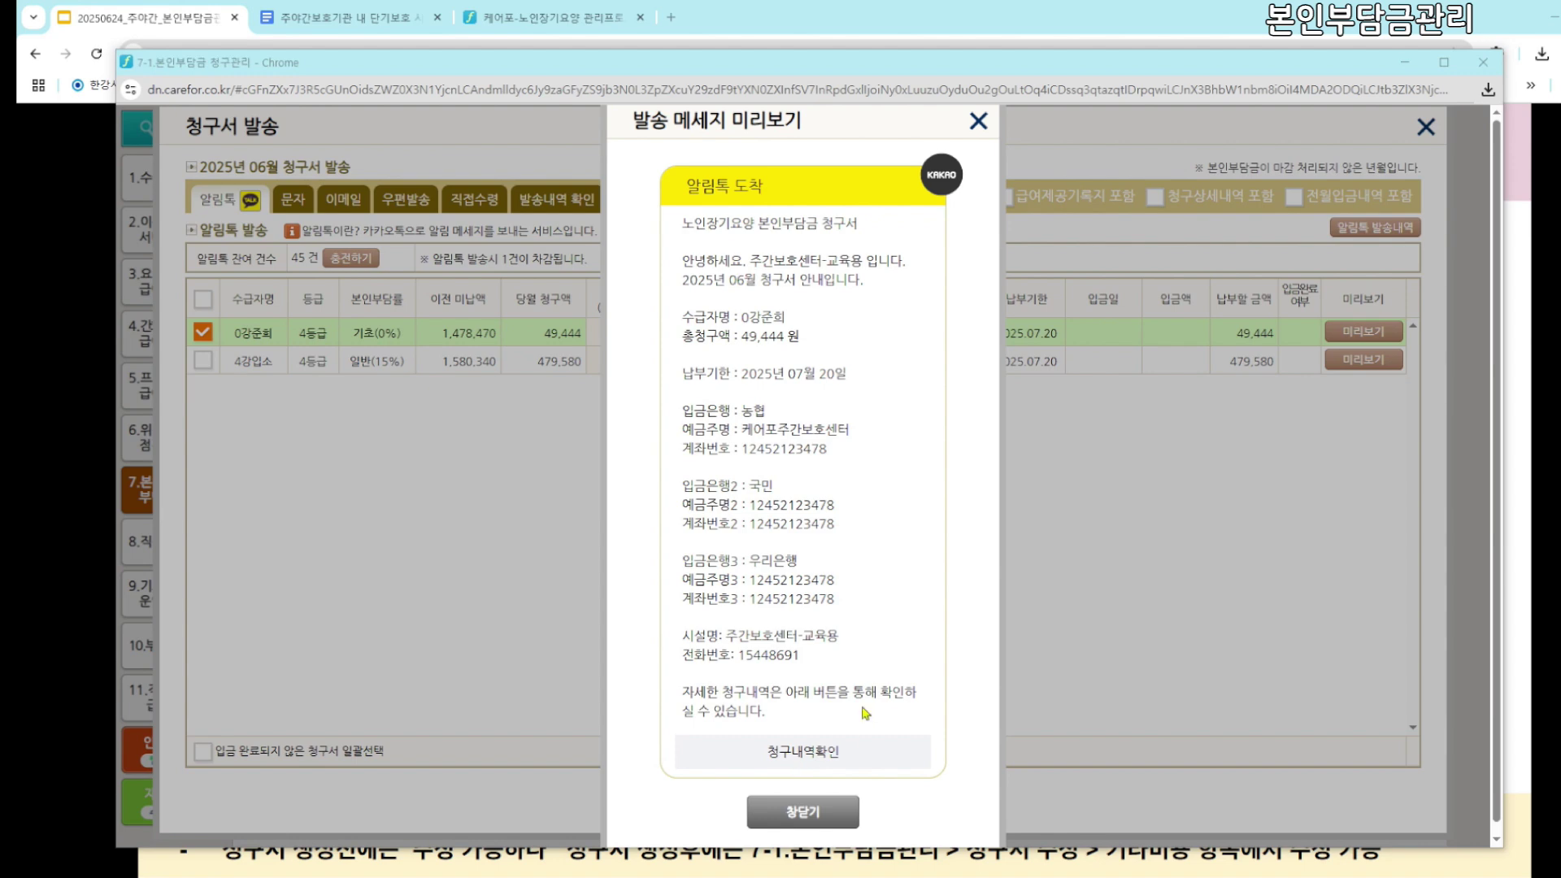
pyautogui.moveTo(541, 235); pyautogui.dragTo(894, 110)
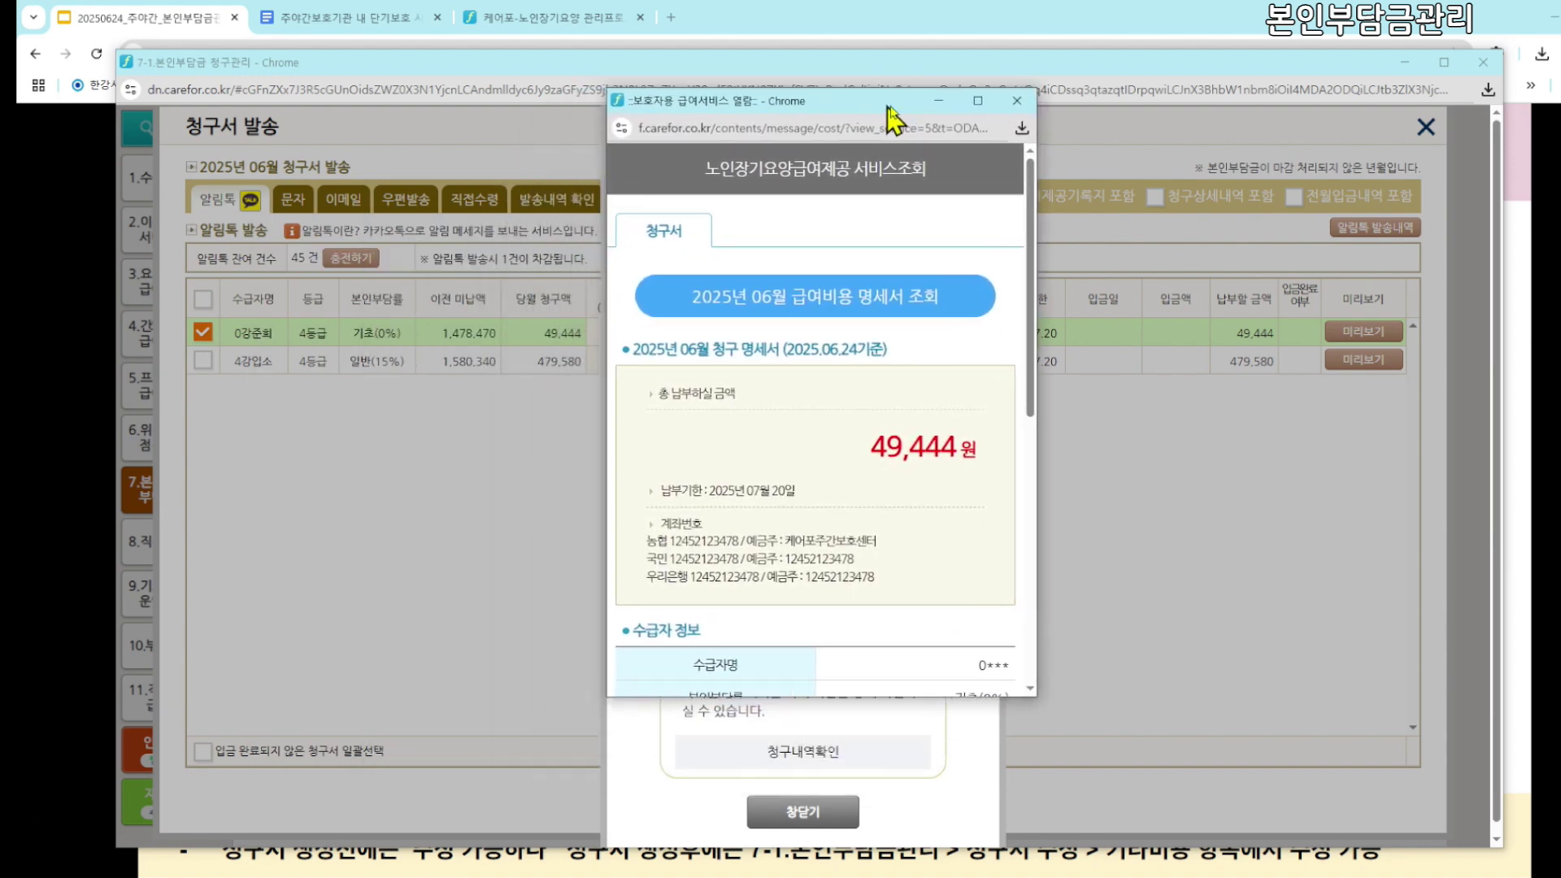
# Examine the 진료약제비 and 기타비용 lines under 청구 상세 내역 and open the details of 기타비용
pyautogui.scroll(-3, 935, 426)
pyautogui.scroll(-3, 935, 427)
pyautogui.scroll(5, 1032, 428)
pyautogui.scroll(-5, 1037, 428)
pyautogui.scroll(-3, 1036, 429)
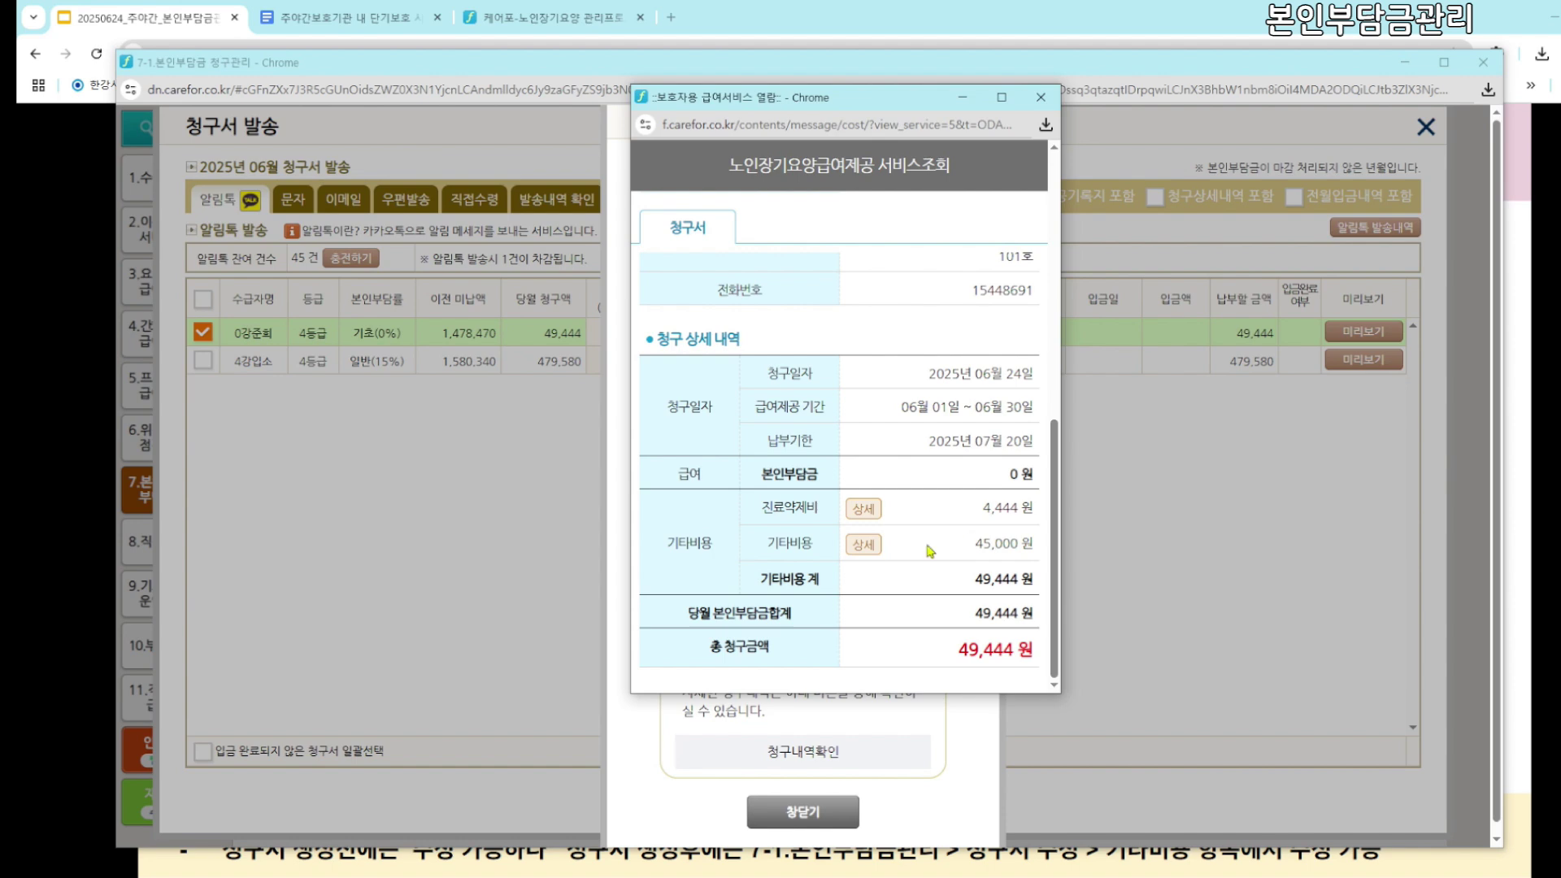
pyautogui.moveTo(763, 508); pyautogui.dragTo(816, 502)
pyautogui.moveTo(767, 542); pyautogui.dragTo(807, 544)
pyautogui.click(863, 544)
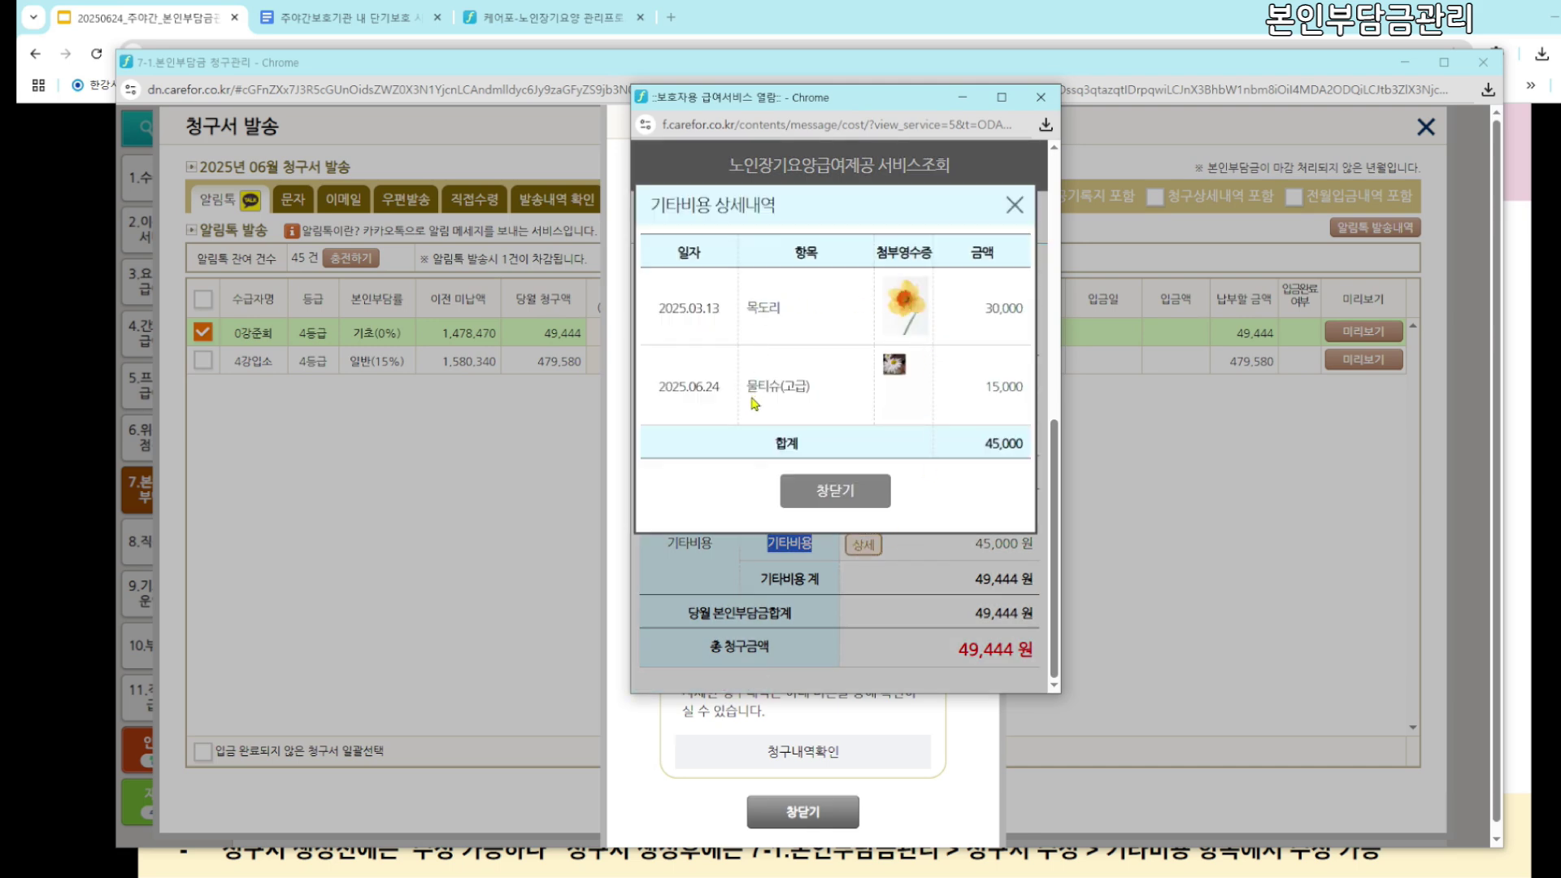
# View the attached receipt images of the 목도리 and 물티슈(고급) costs and close 기타비용 상세내역
pyautogui.click(916, 317)
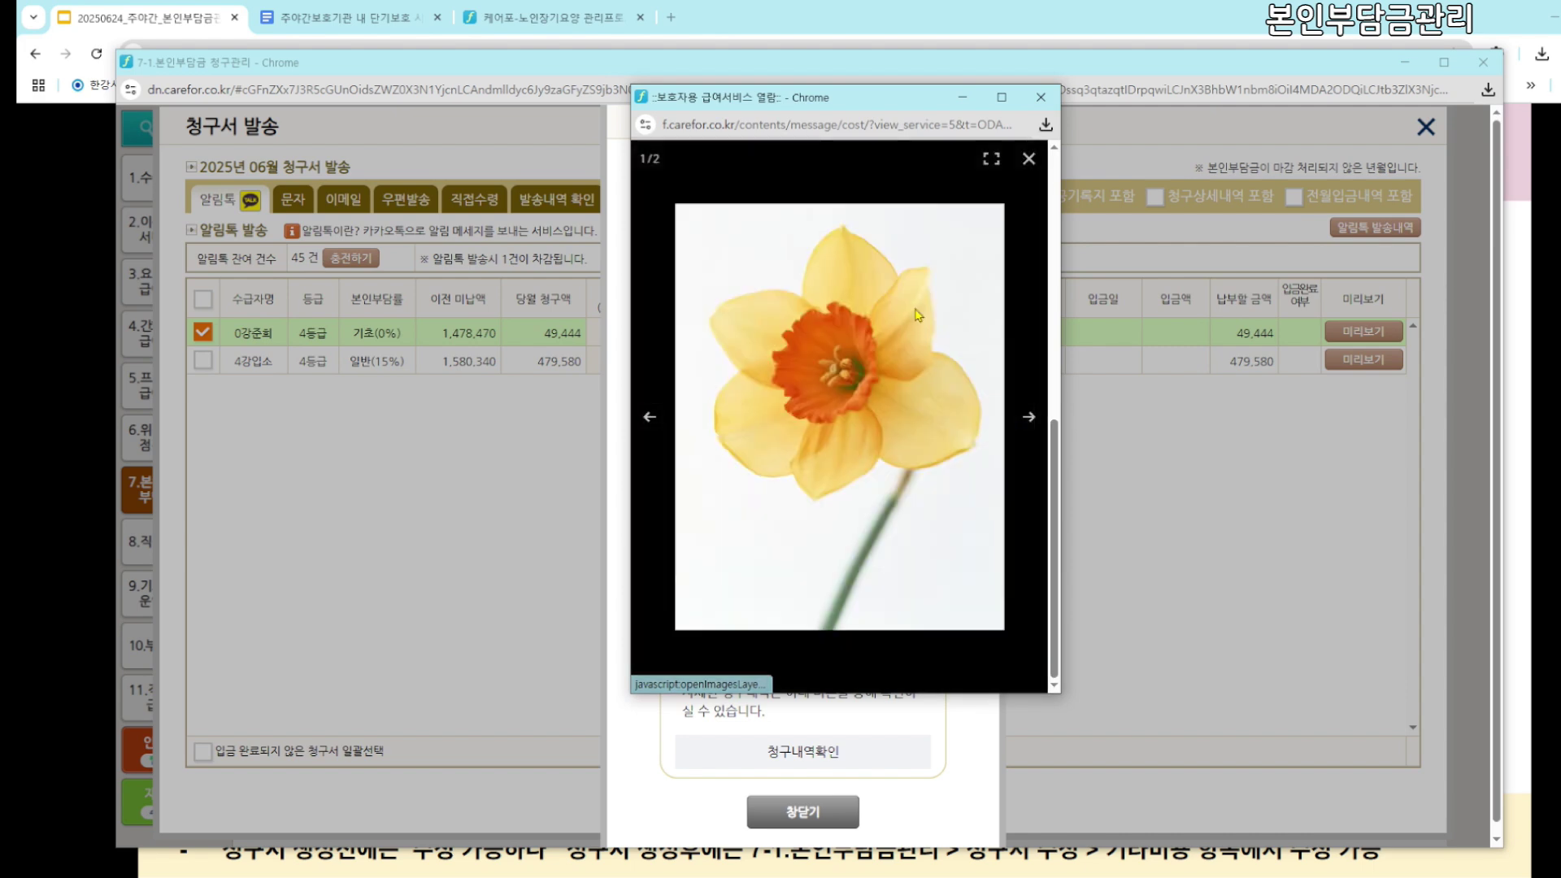
pyautogui.click(1028, 159)
pyautogui.click(890, 370)
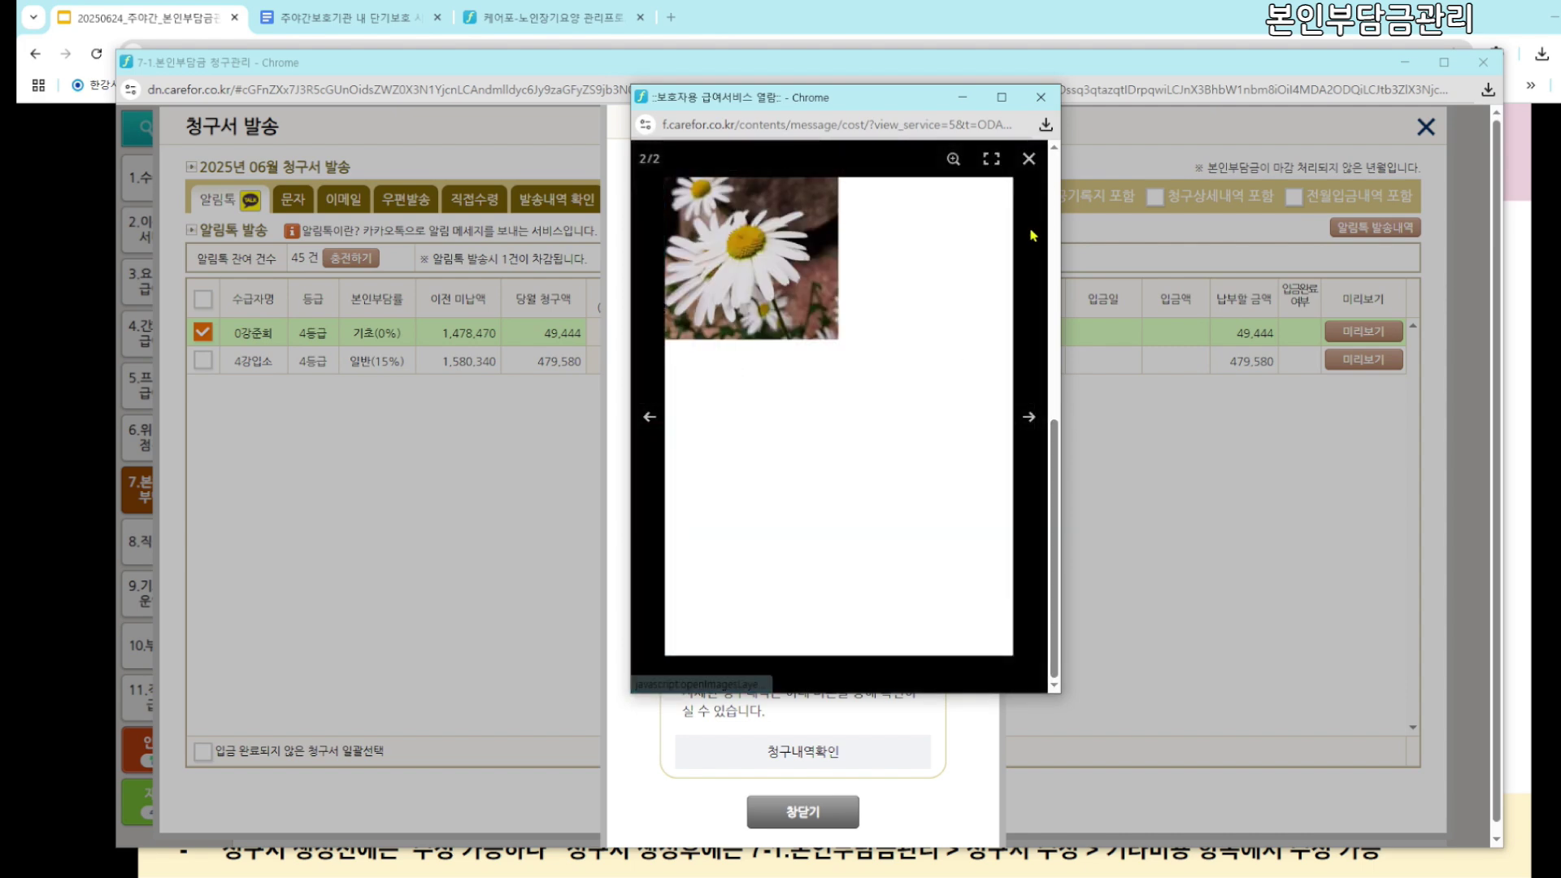
pyautogui.click(1028, 159)
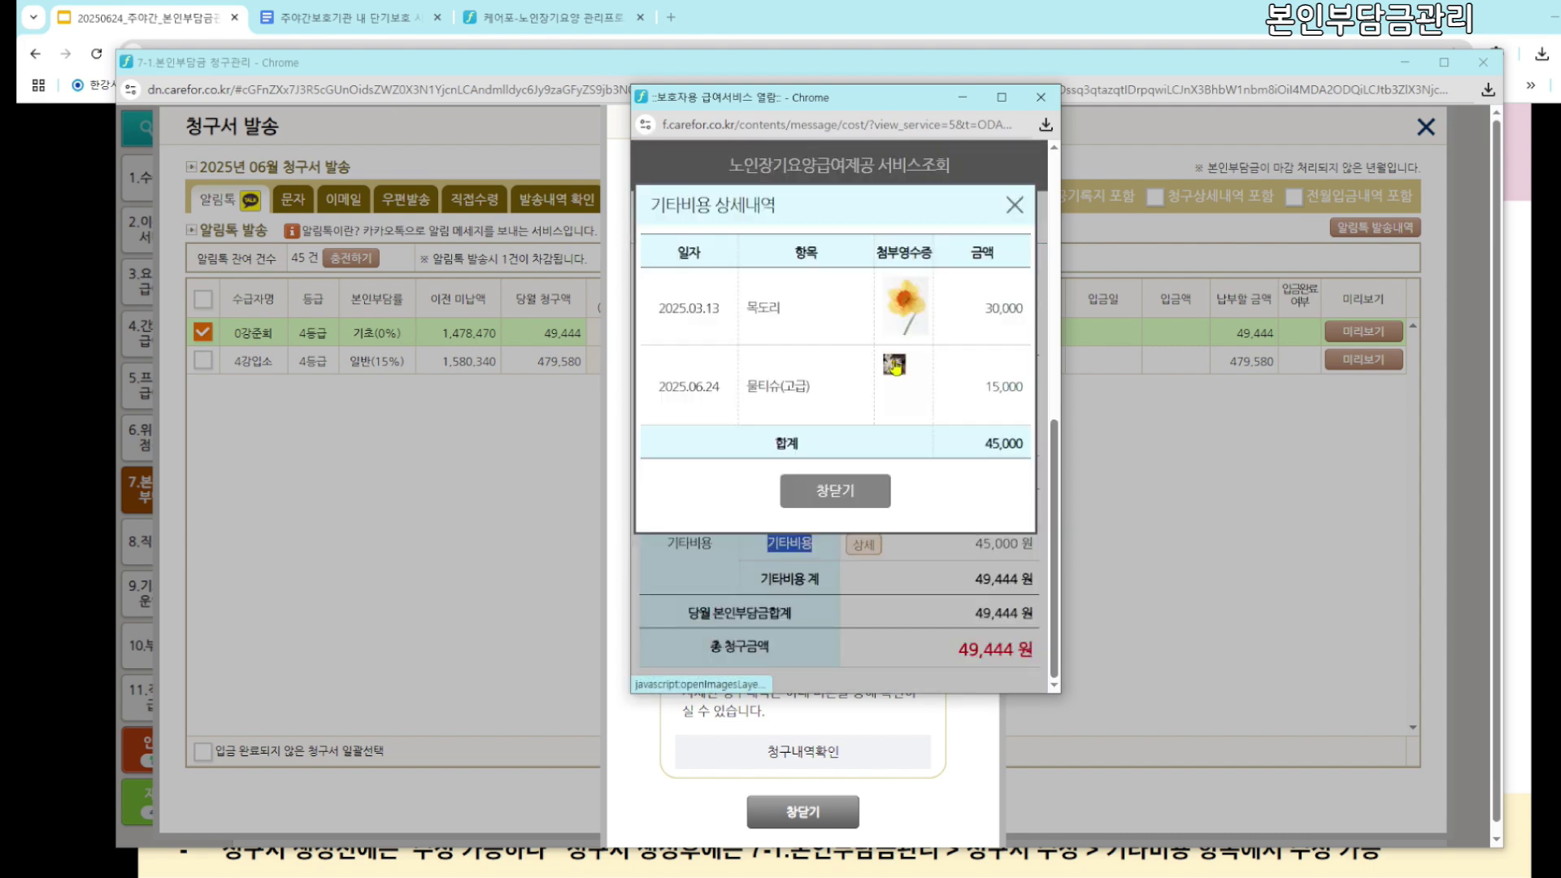
pyautogui.click(902, 312)
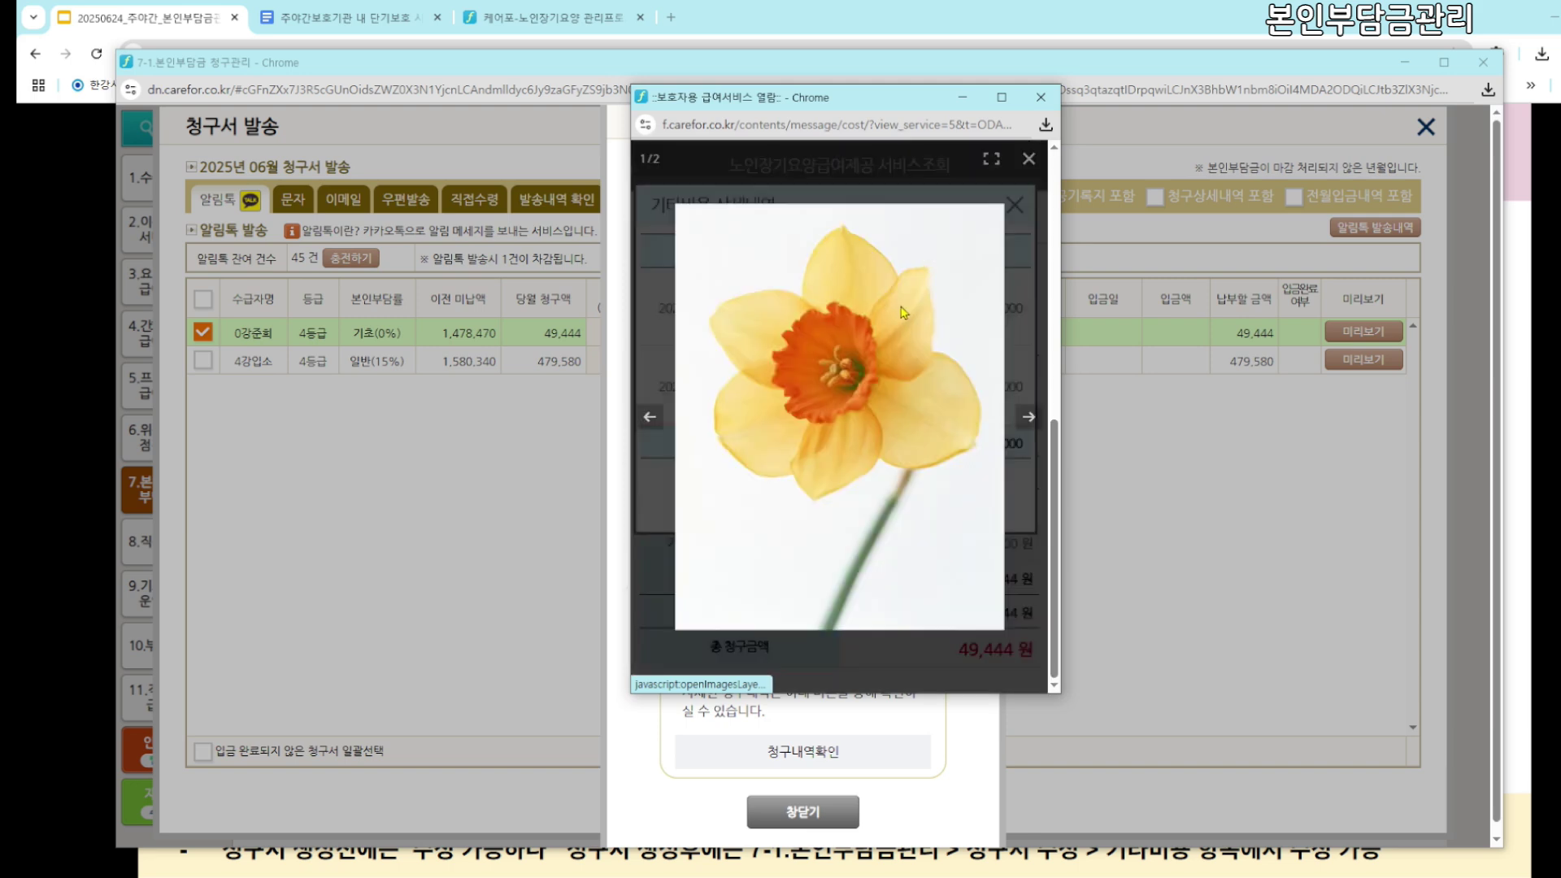
pyautogui.click(1029, 159)
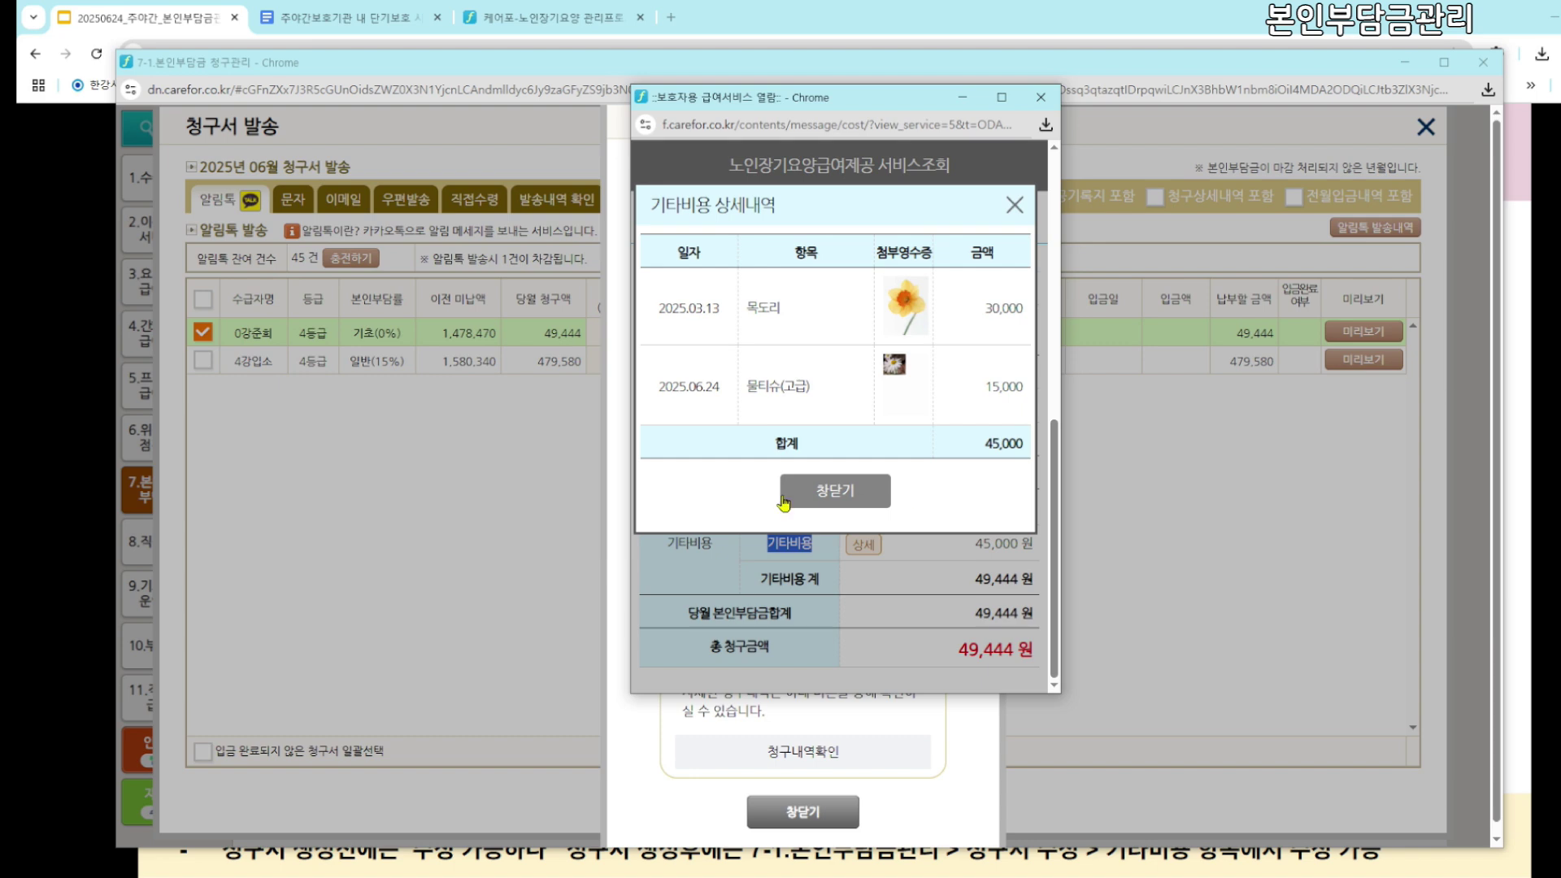
pyautogui.click(1014, 206)
# Switch to the Google Slides presentation and go through the 청구서 모바일 조회 slides to 7-1.청구서 발행일과 납부기한 설정
pyautogui.moveTo(918, 104); pyautogui.dragTo(868, 104)
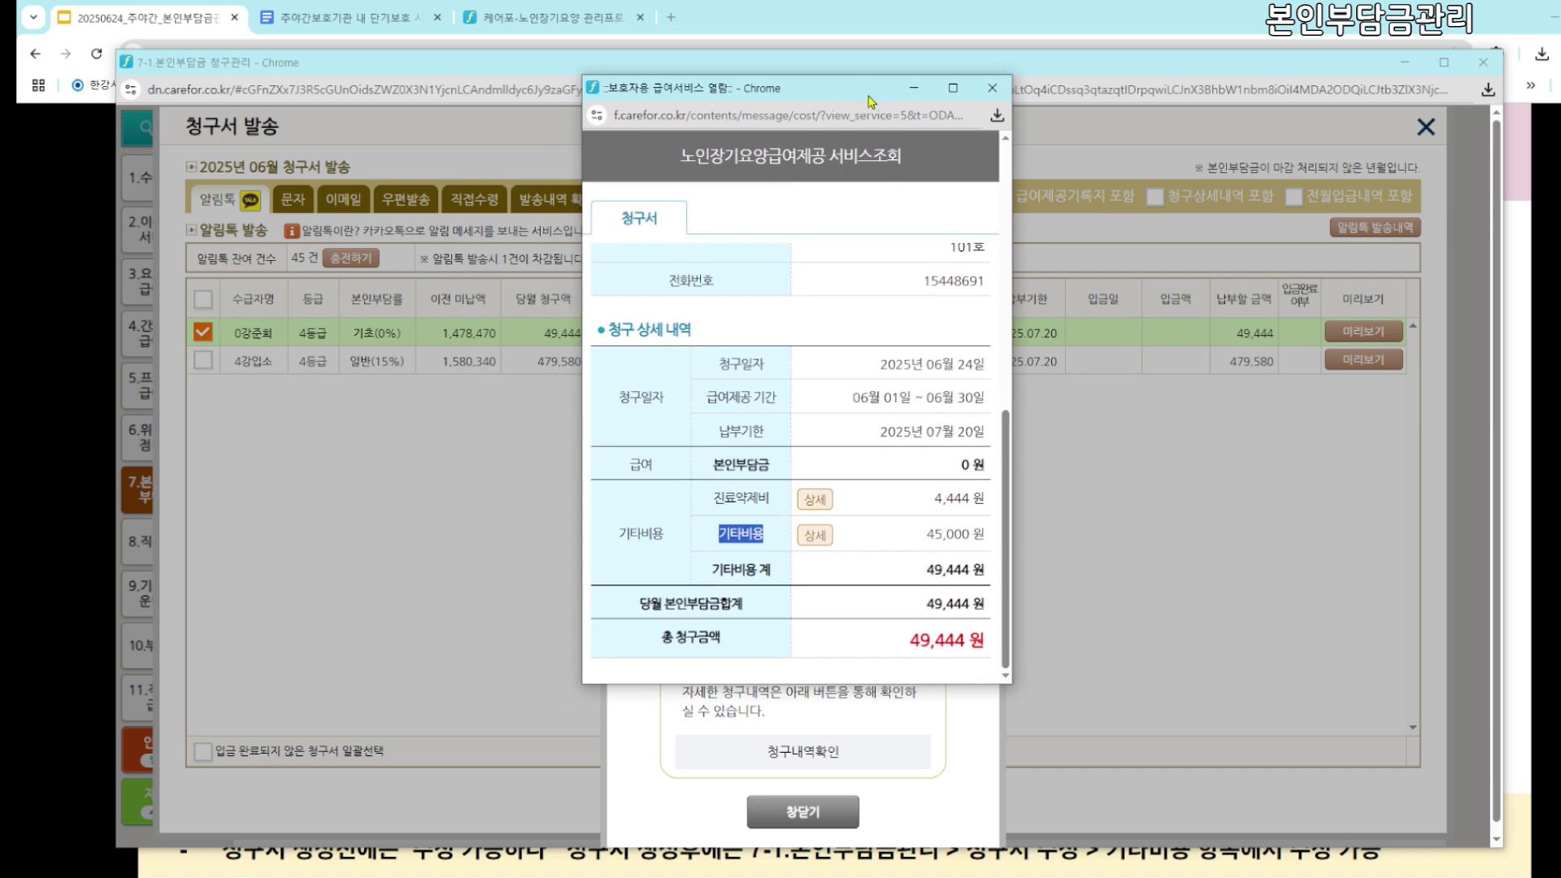
pyautogui.moveTo(860, 98); pyautogui.dragTo(863, 65)
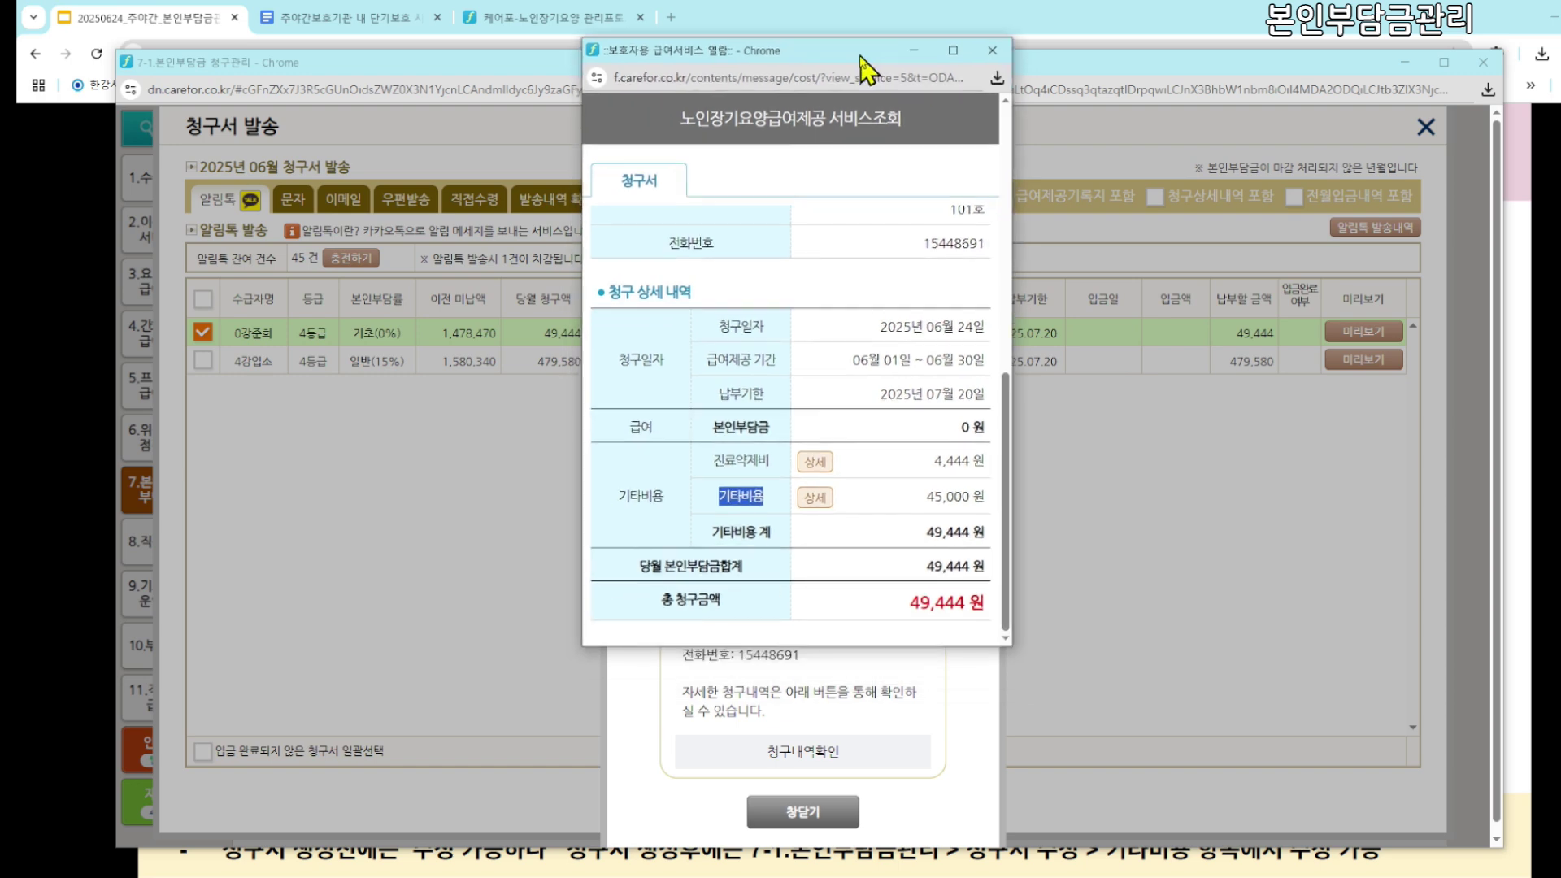
pyautogui.click(1157, 727)
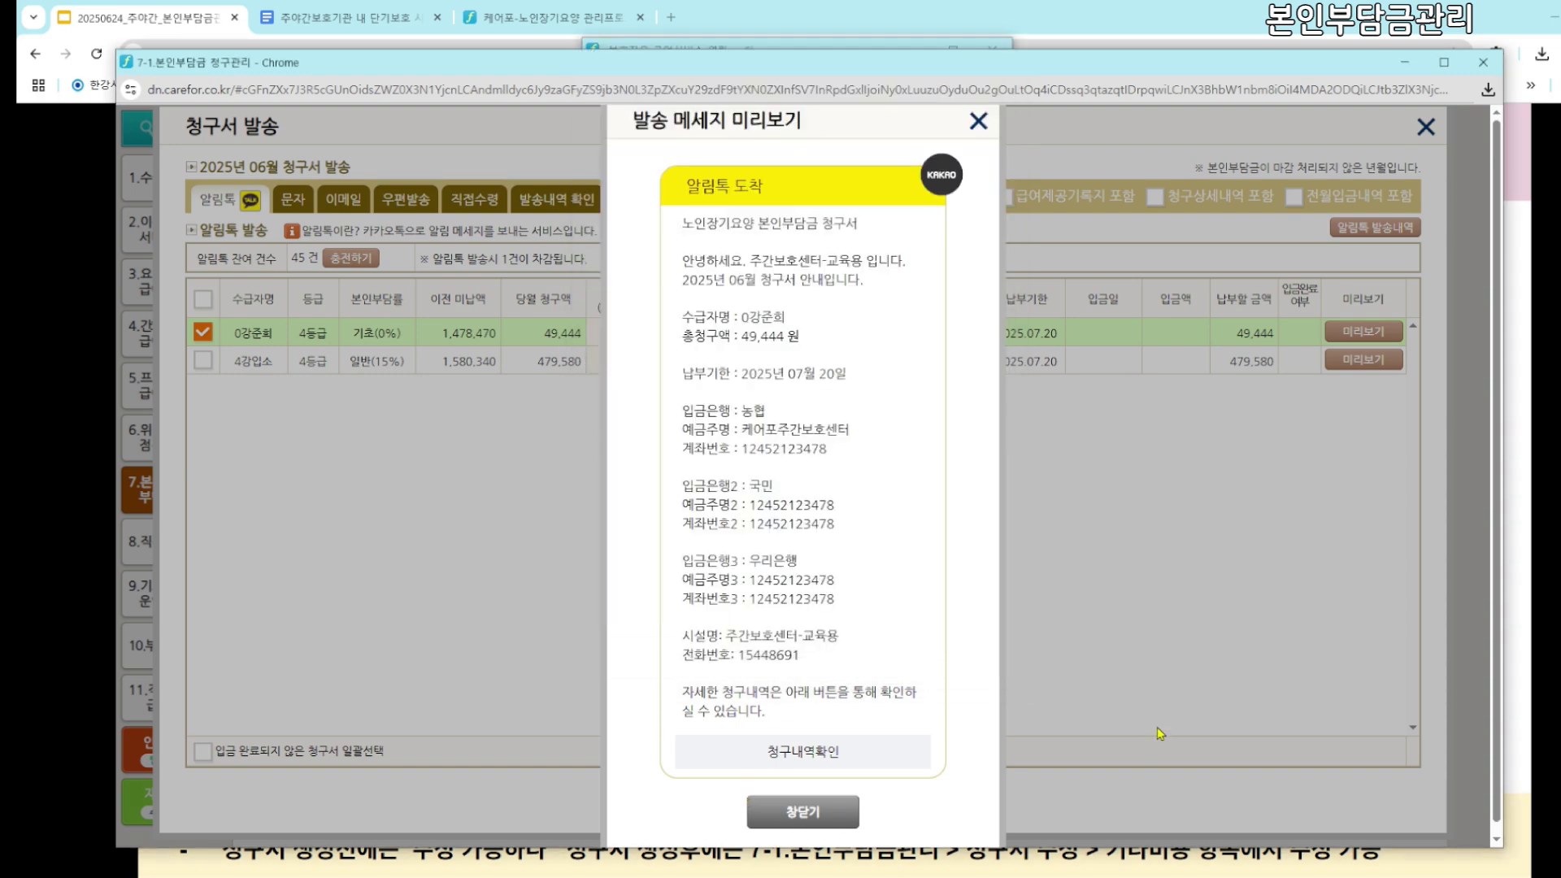
pyautogui.moveTo(837, 63); pyautogui.dragTo(879, 33)
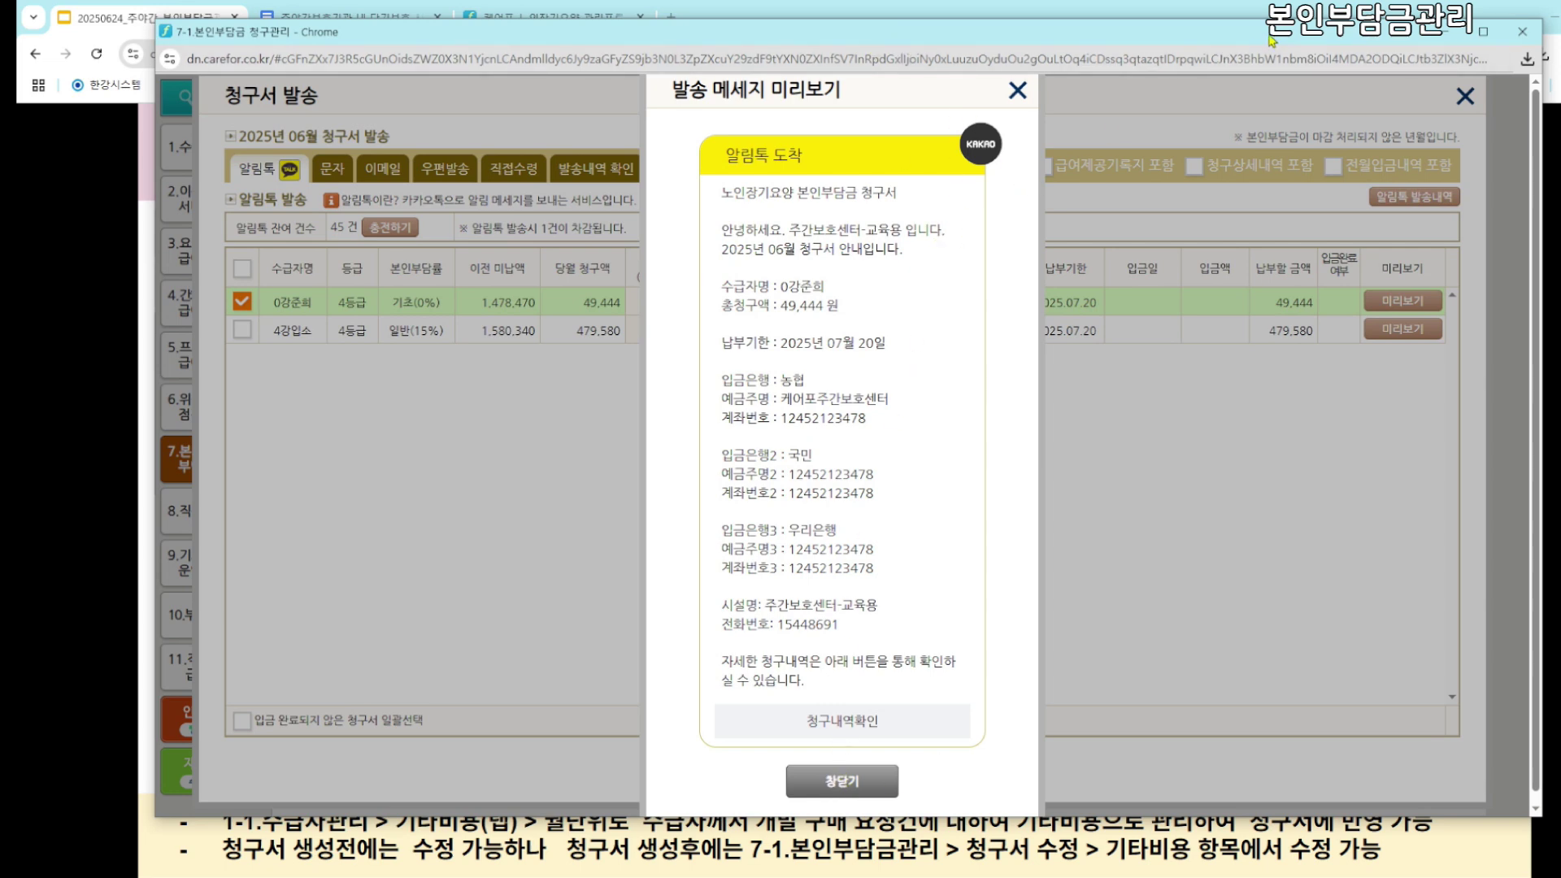
pyautogui.click(1444, 31)
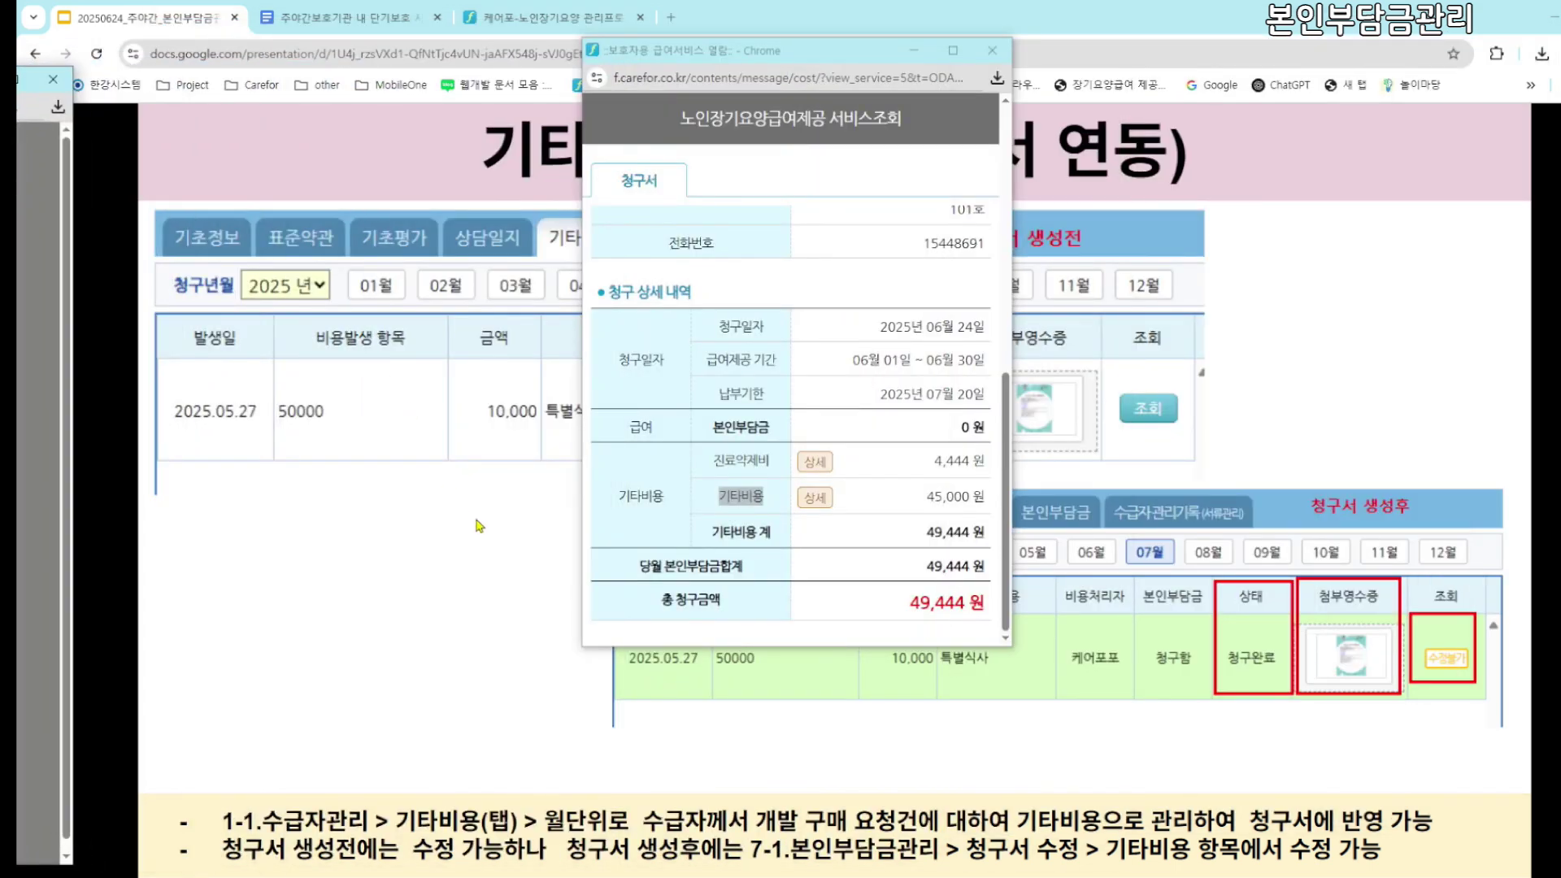
pyautogui.click(480, 526)
pyautogui.click(479, 525)
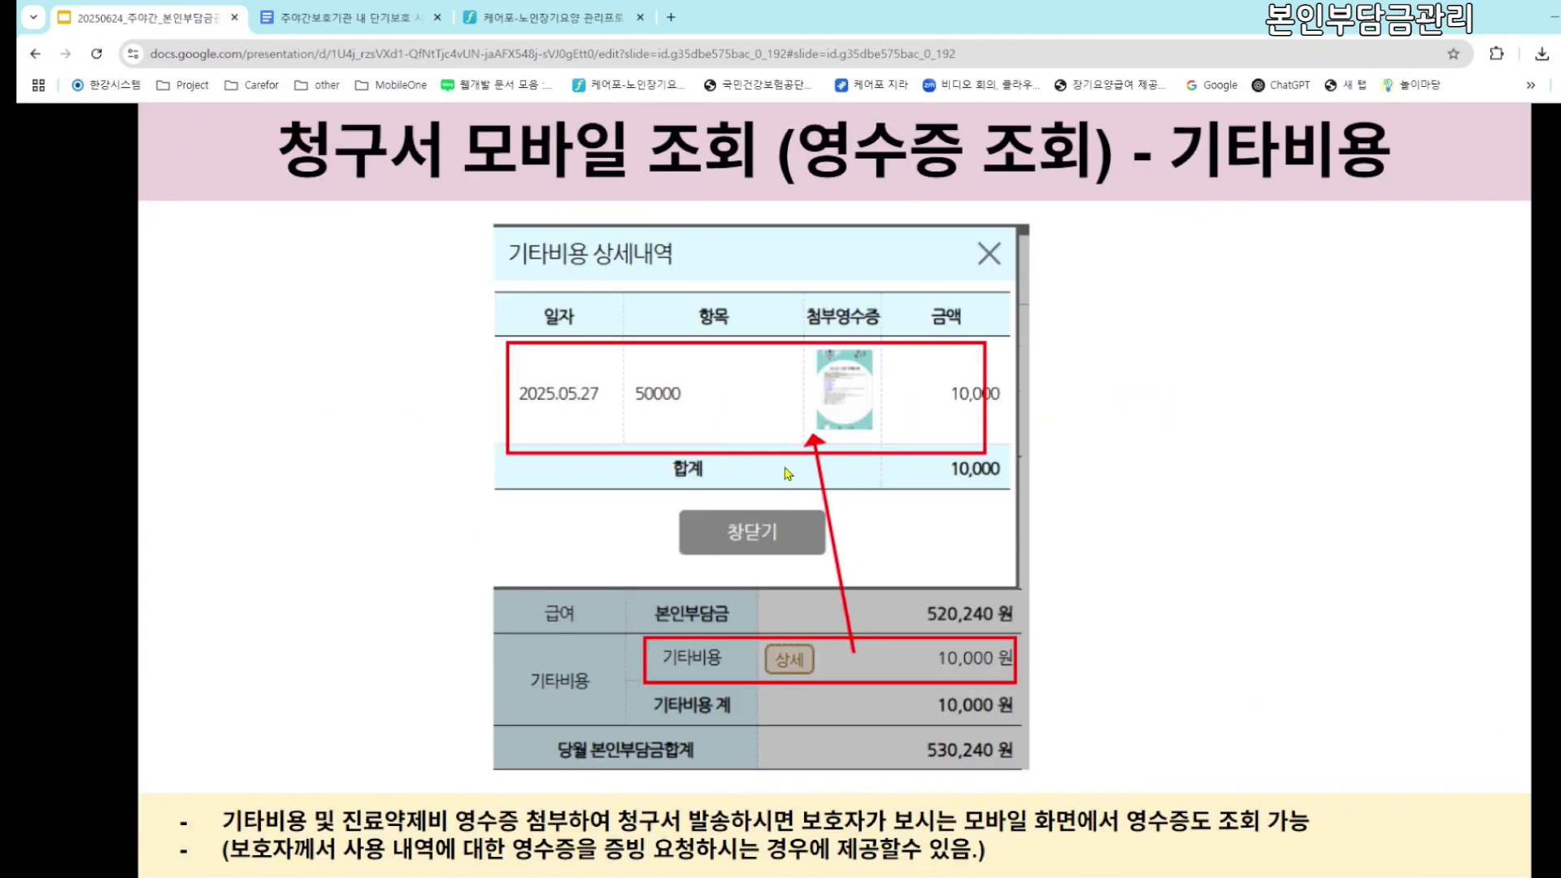
pyautogui.click(786, 473)
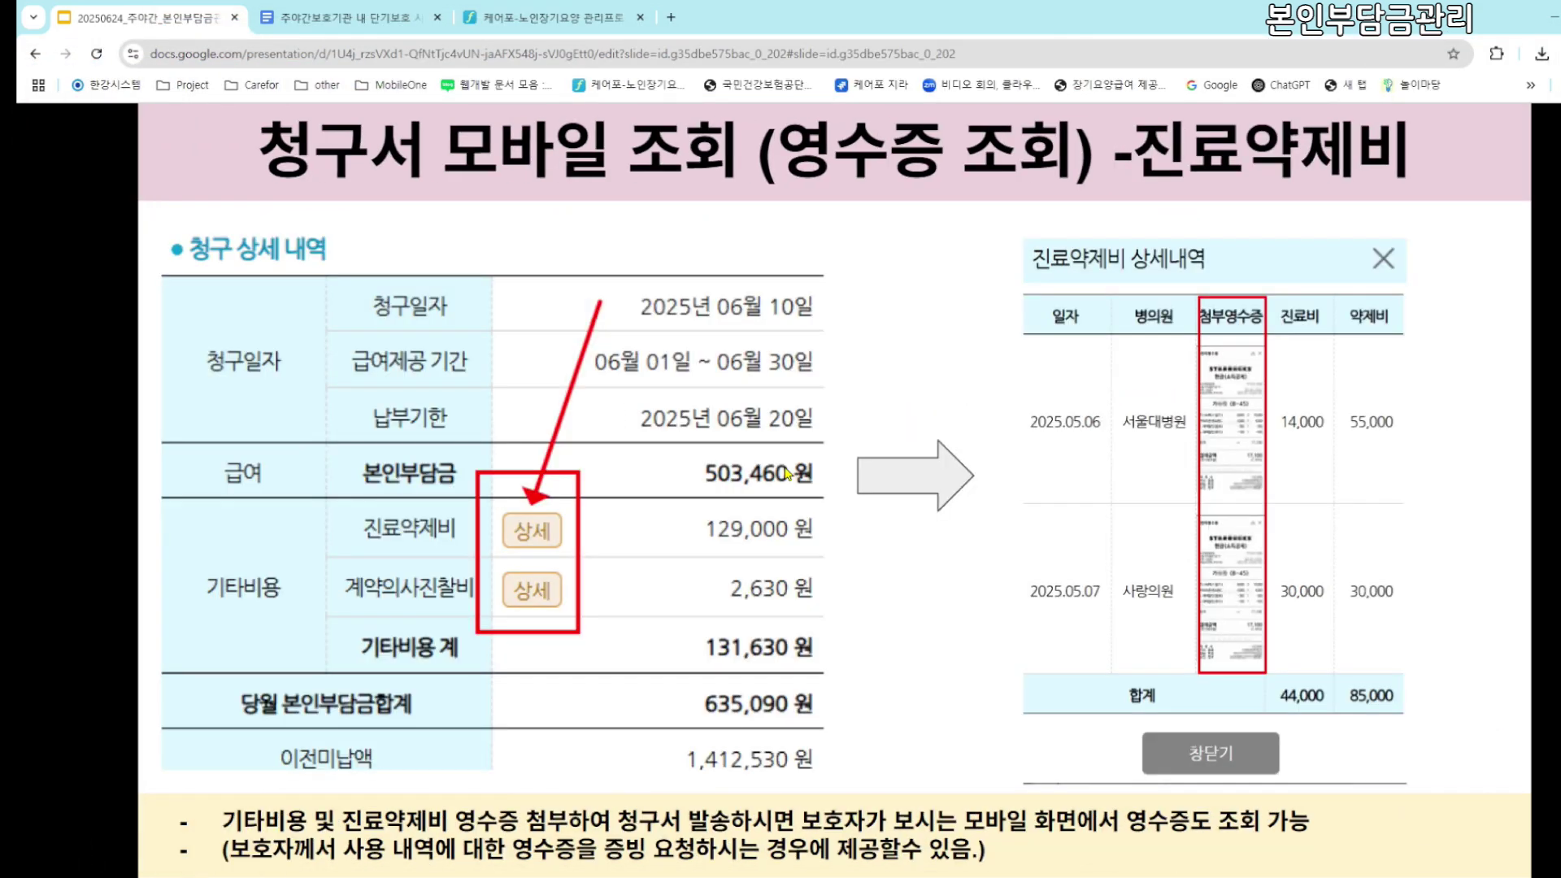
pyautogui.click(787, 473)
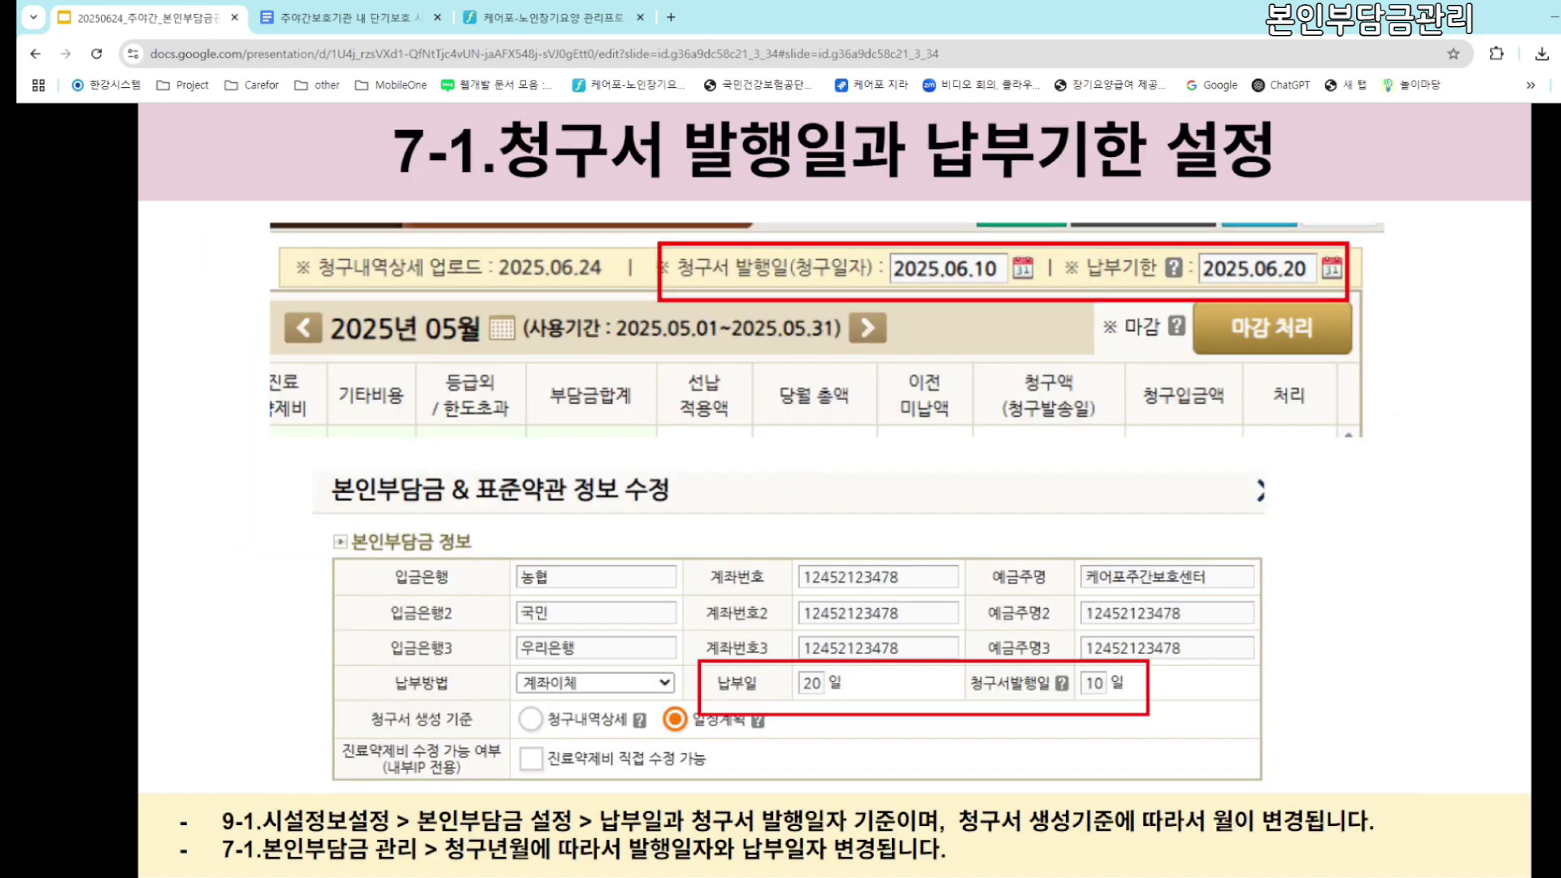
# Return to 7-1.본인부담금 청구관리, close 청구서 발송 and examine 청구서 발행일 and 납부기한 for June 2025
pyautogui.moveTo(16, 98); pyautogui.dragTo(979, 43)
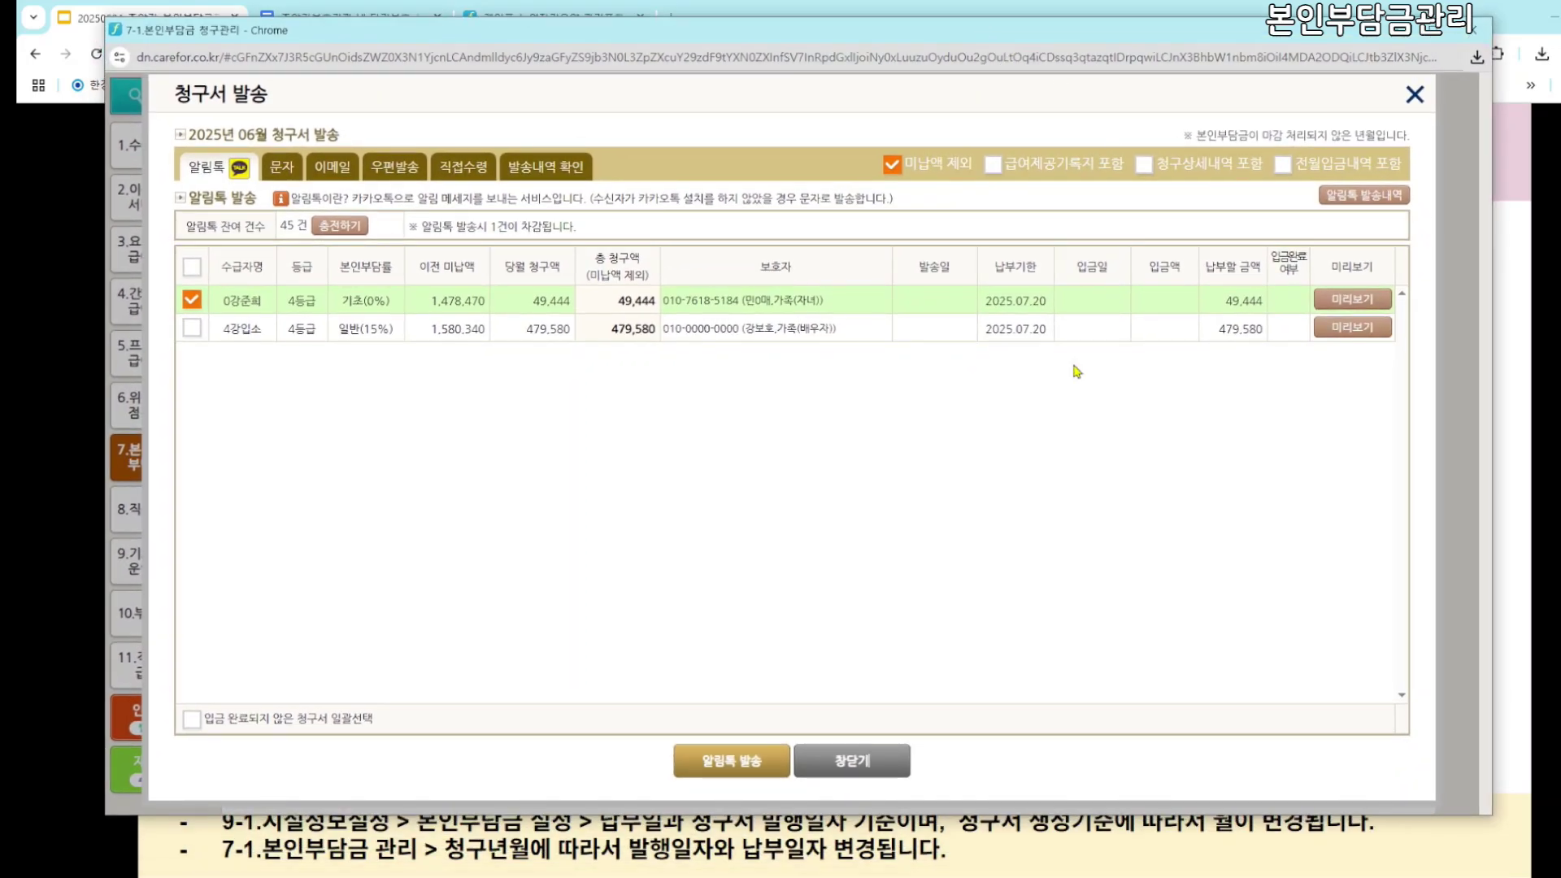
pyautogui.click(861, 763)
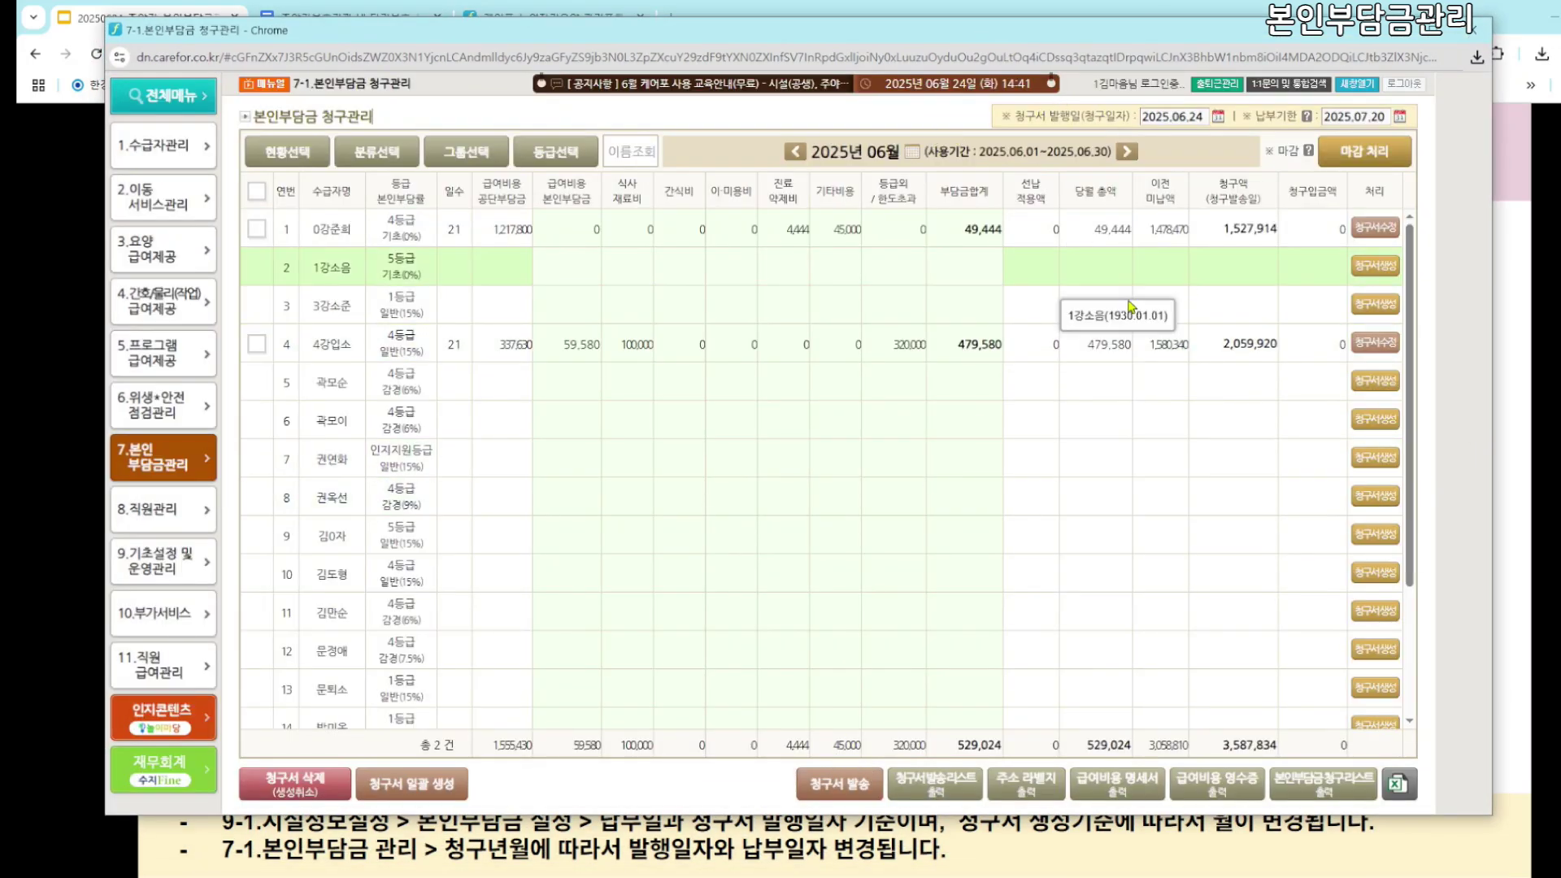
pyautogui.hotkey('ctrl', '+')
pyautogui.hotkey('ctrl', '+')
pyautogui.hotkey('ctrl', '+')
pyautogui.click(1065, 809)
pyautogui.moveTo(849, 138); pyautogui.dragTo(934, 138)
pyautogui.moveTo(1210, 139); pyautogui.dragTo(1253, 136)
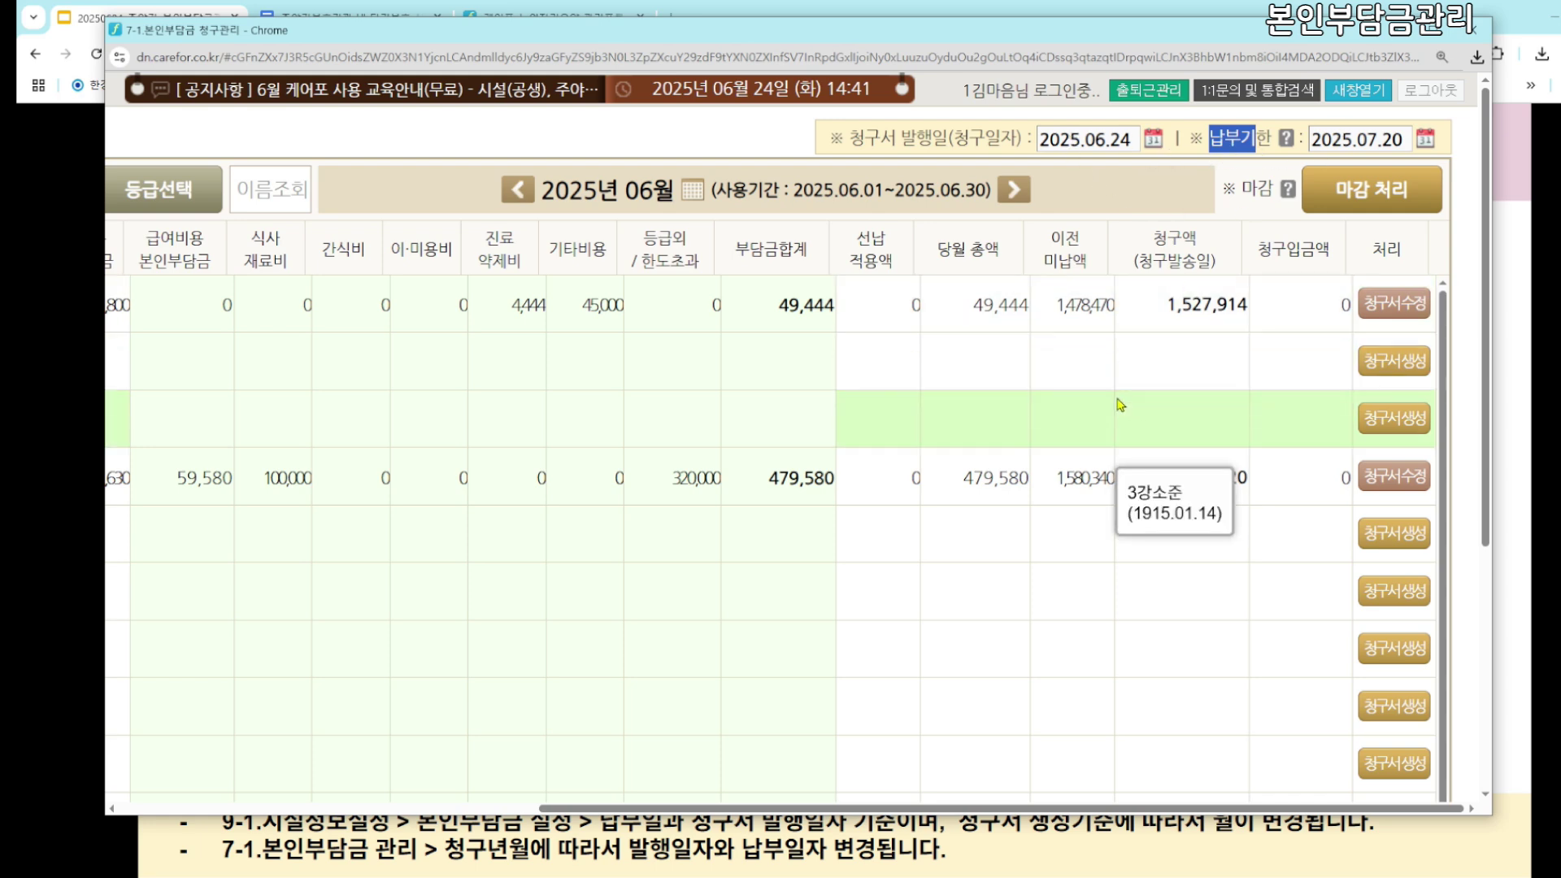
pyautogui.hotkey('ctrl', '-')
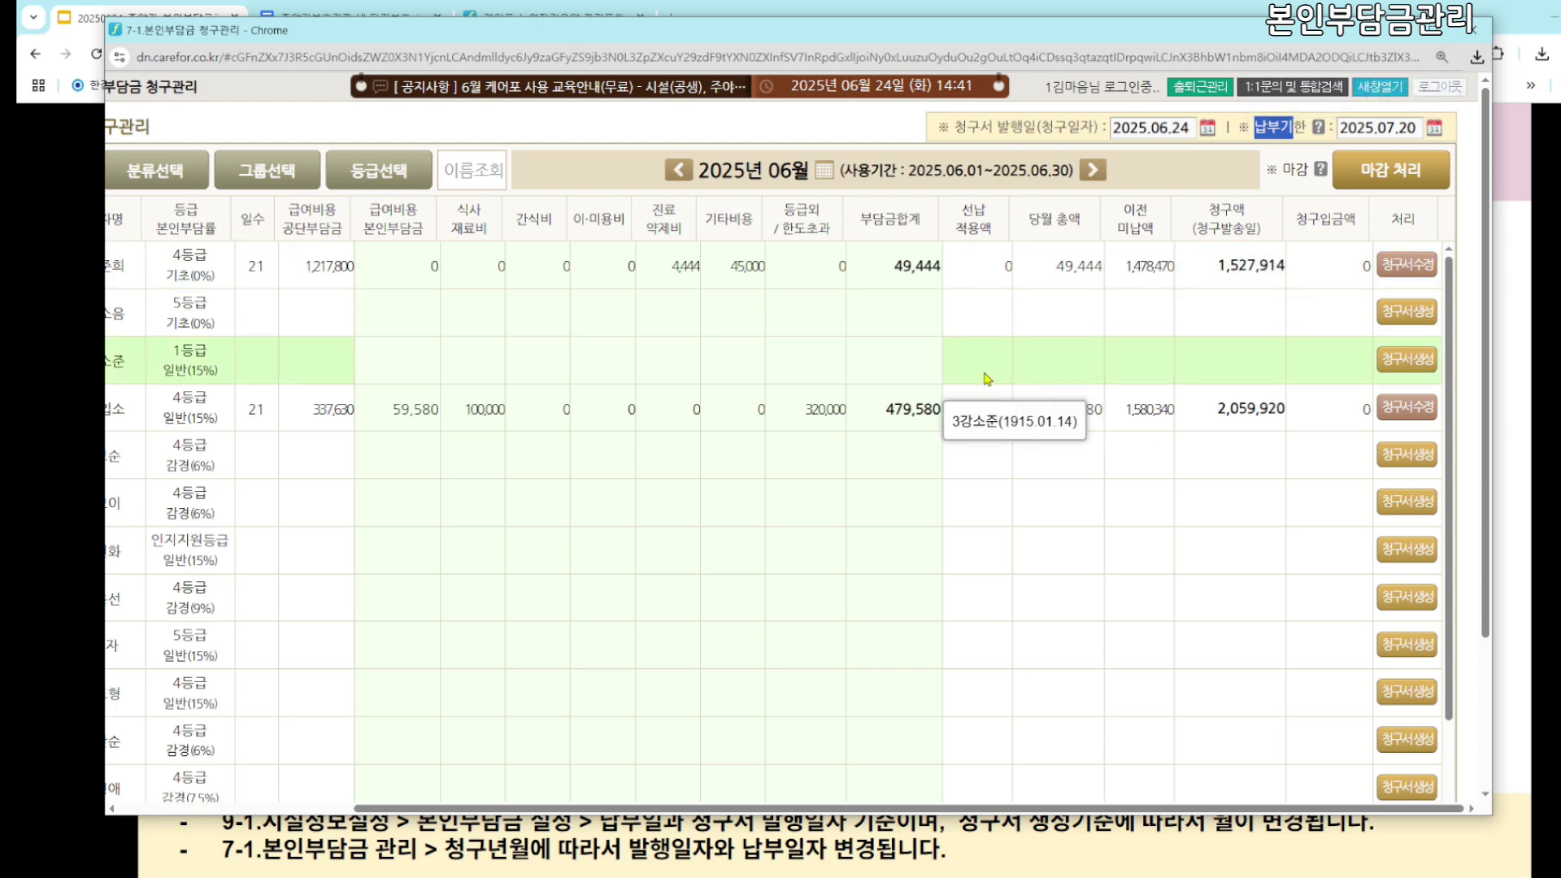
pyautogui.hotkey('ctrl', '-')
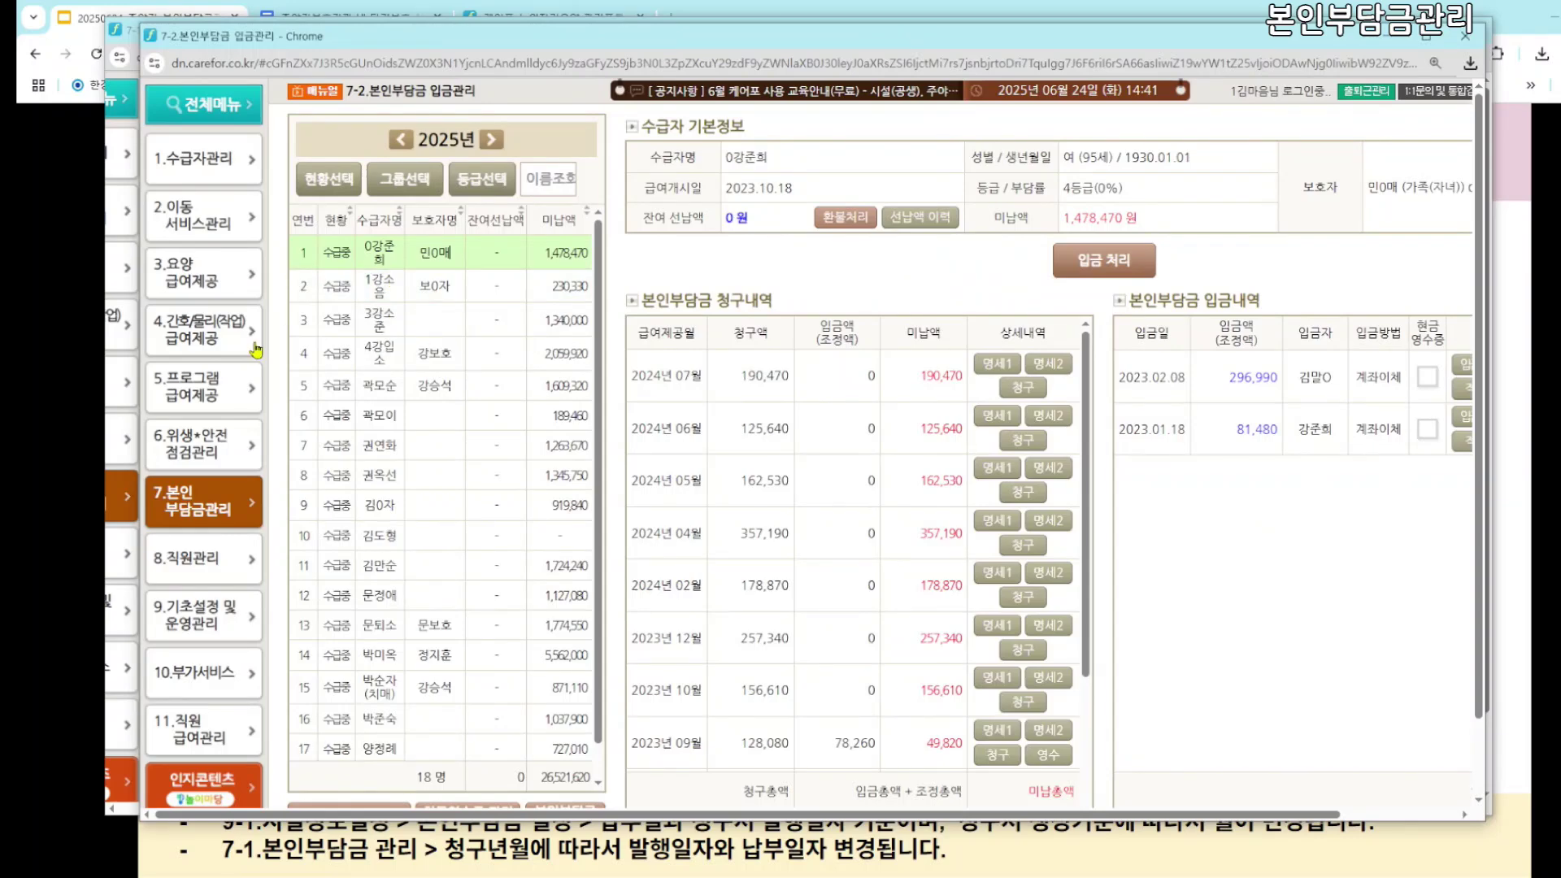
# Go to 9-1.시설정보설정 and open 본인부담금 & 표준약관 정보 for editing
pyautogui.click(210, 622)
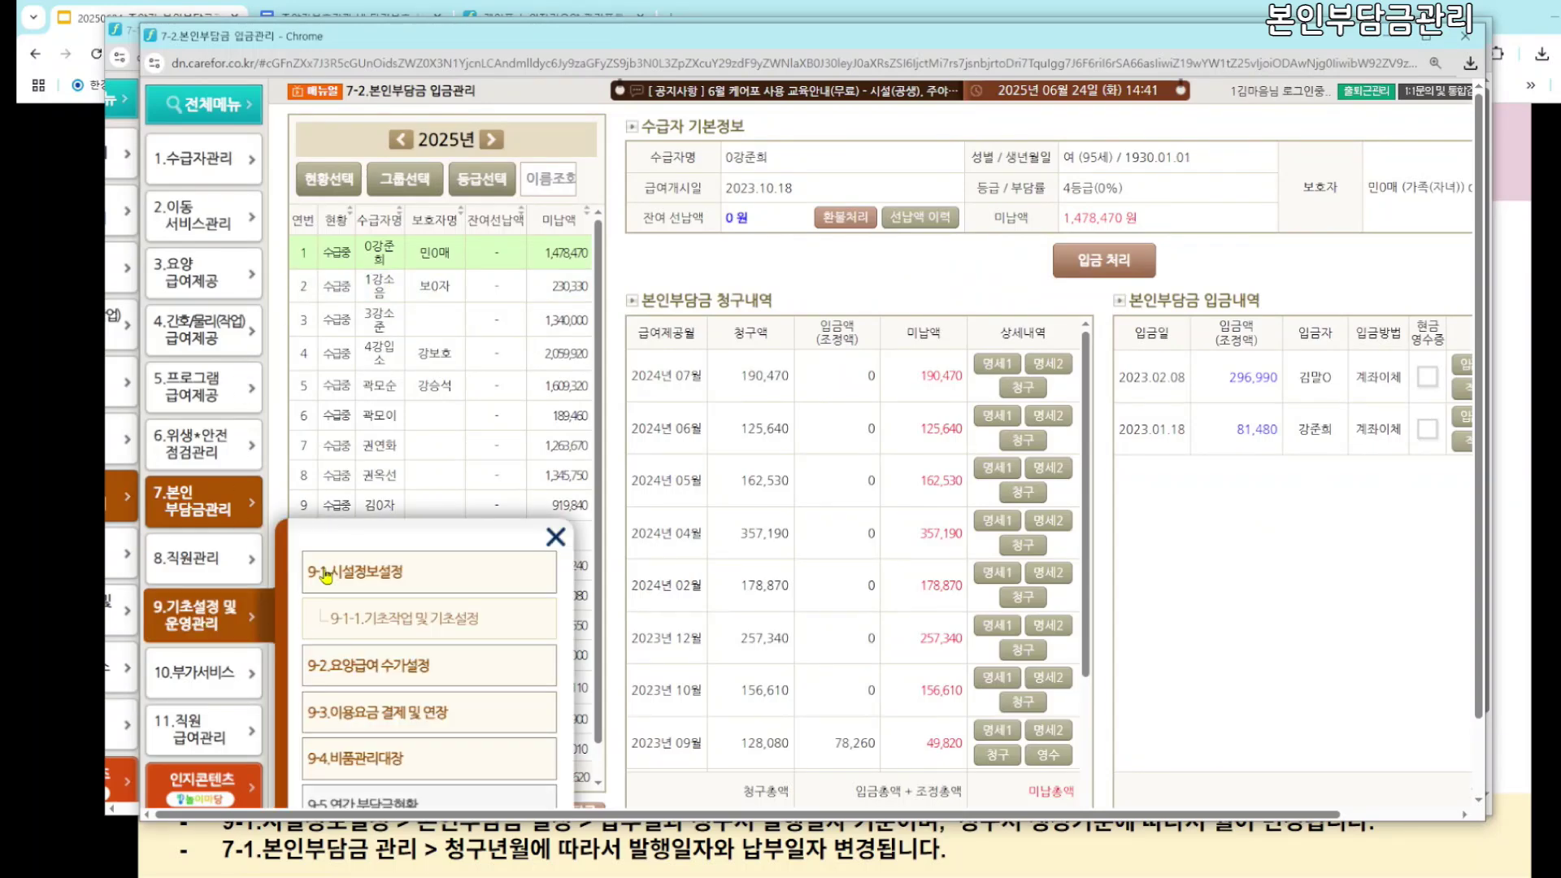
pyautogui.click(326, 573)
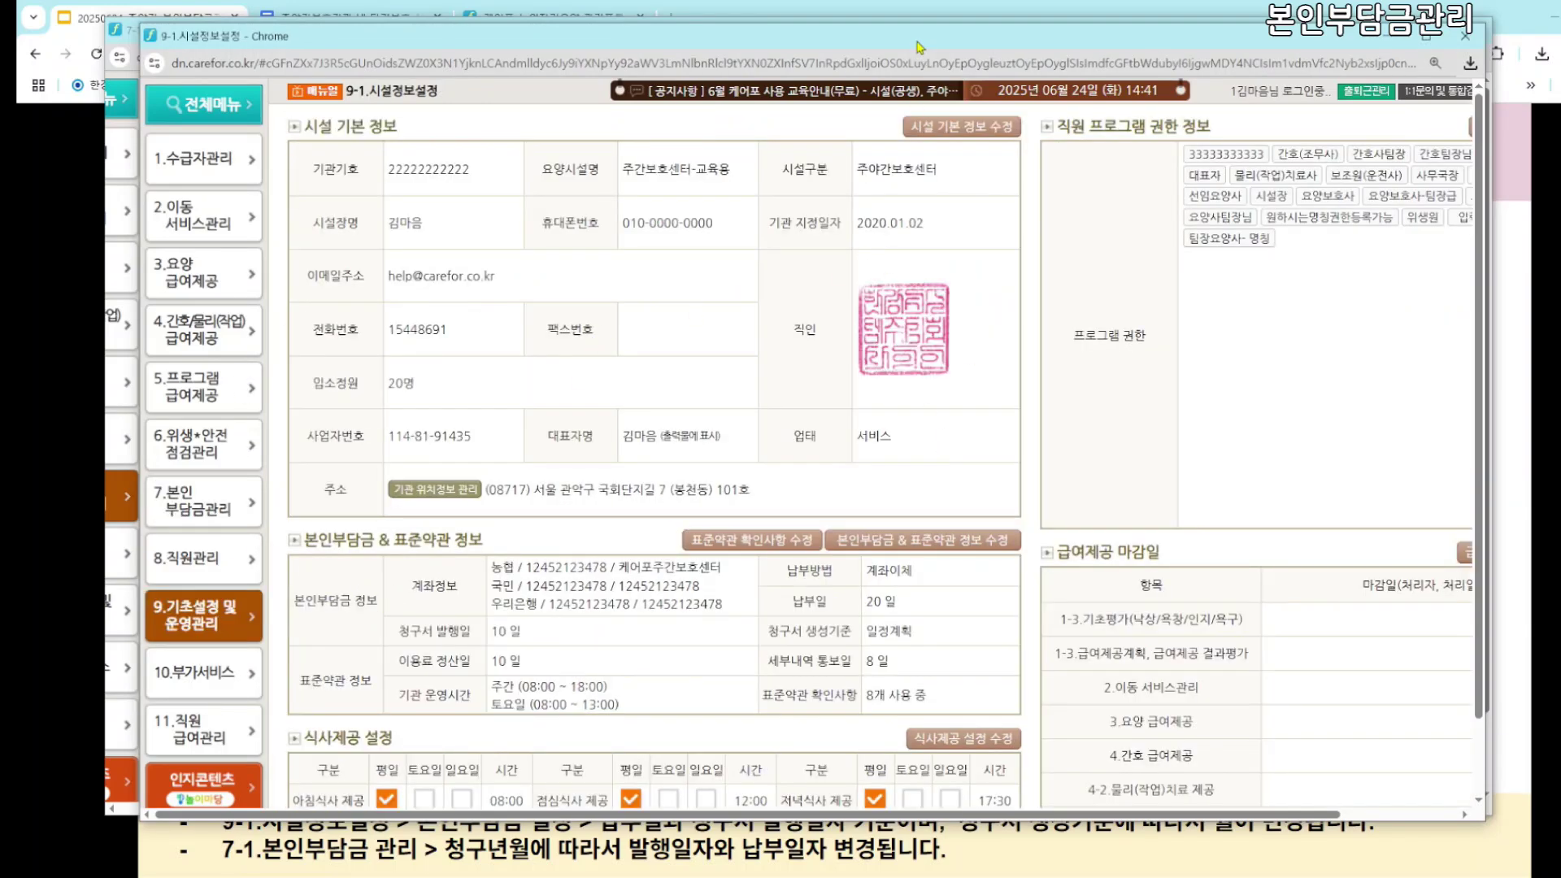
pyautogui.moveTo(918, 46); pyautogui.dragTo(921, 36)
pyautogui.moveTo(838, 530); pyautogui.dragTo(1011, 535)
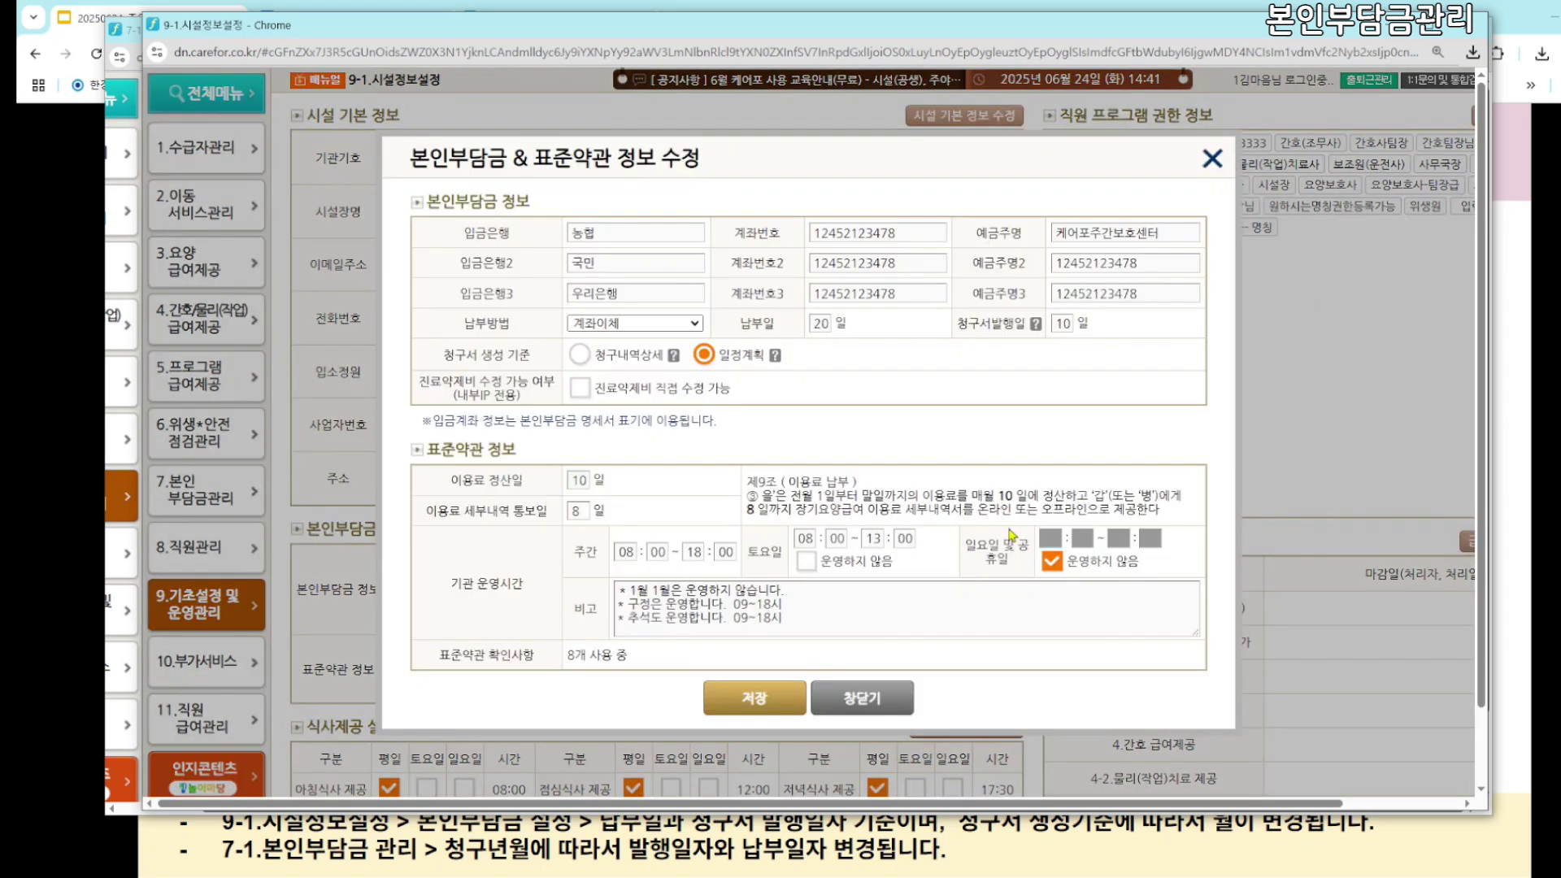
# Compare the 납부일, 청구서발행일 and 청구서 생성 기준 settings with the dates in 7-1.본인부담금 청구관리
pyautogui.moveTo(740, 324); pyautogui.dragTo(785, 331)
pyautogui.moveTo(967, 324); pyautogui.dragTo(1005, 325)
pyautogui.moveTo(455, 355); pyautogui.dragTo(532, 360)
pyautogui.moveTo(1088, 39); pyautogui.dragTo(1162, 187)
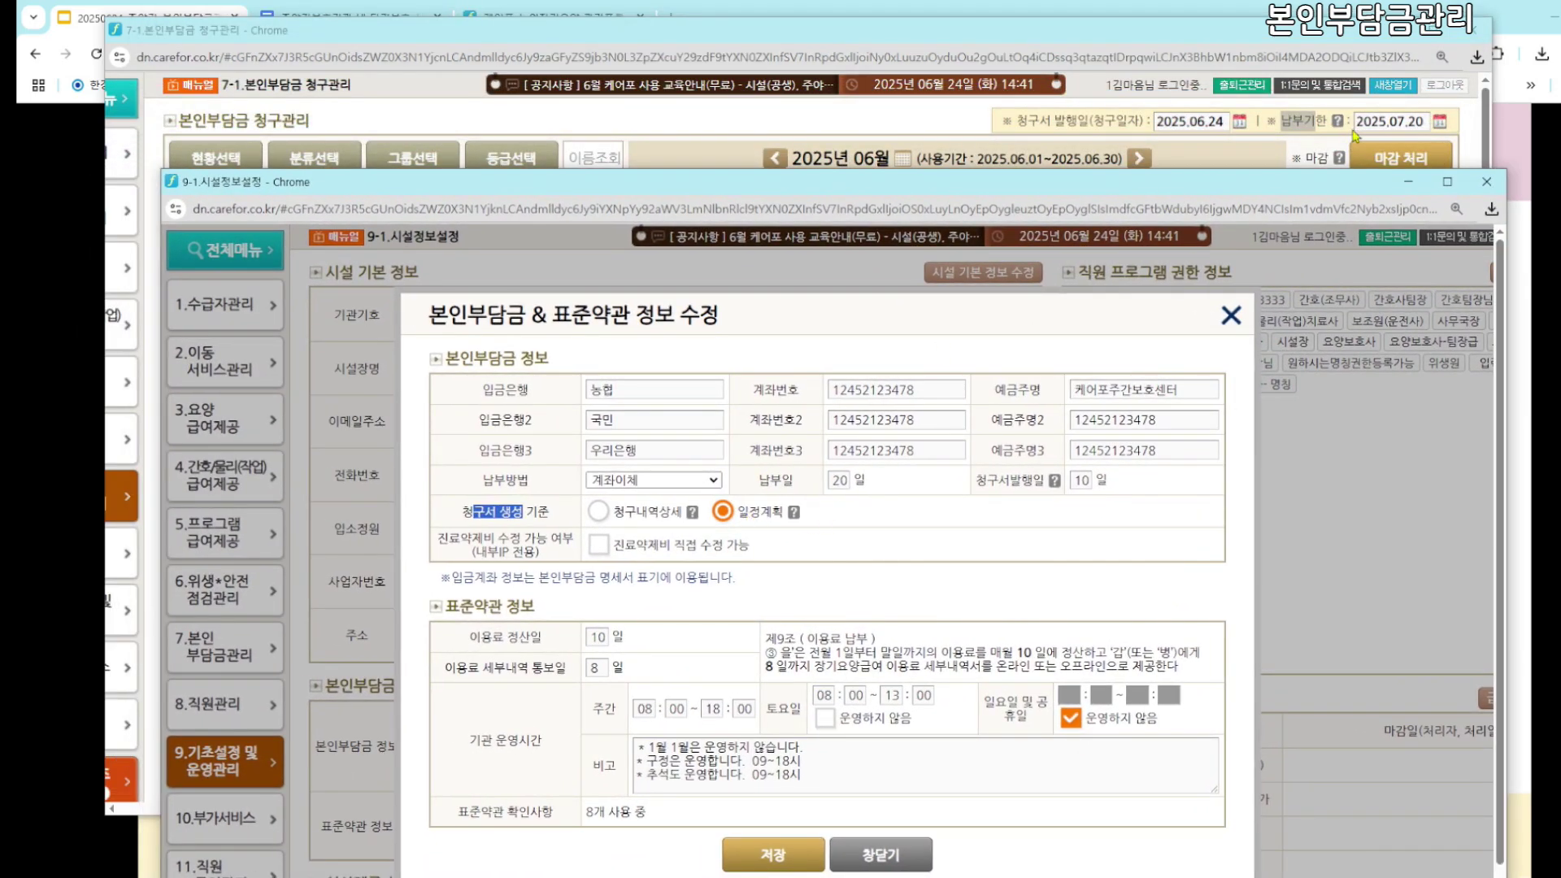
pyautogui.moveTo(1268, 192)
pyautogui.mouseDown()
pyautogui.moveTo(1270, 224)
pyautogui.moveTo(1286, 202)
pyautogui.mouseUp()
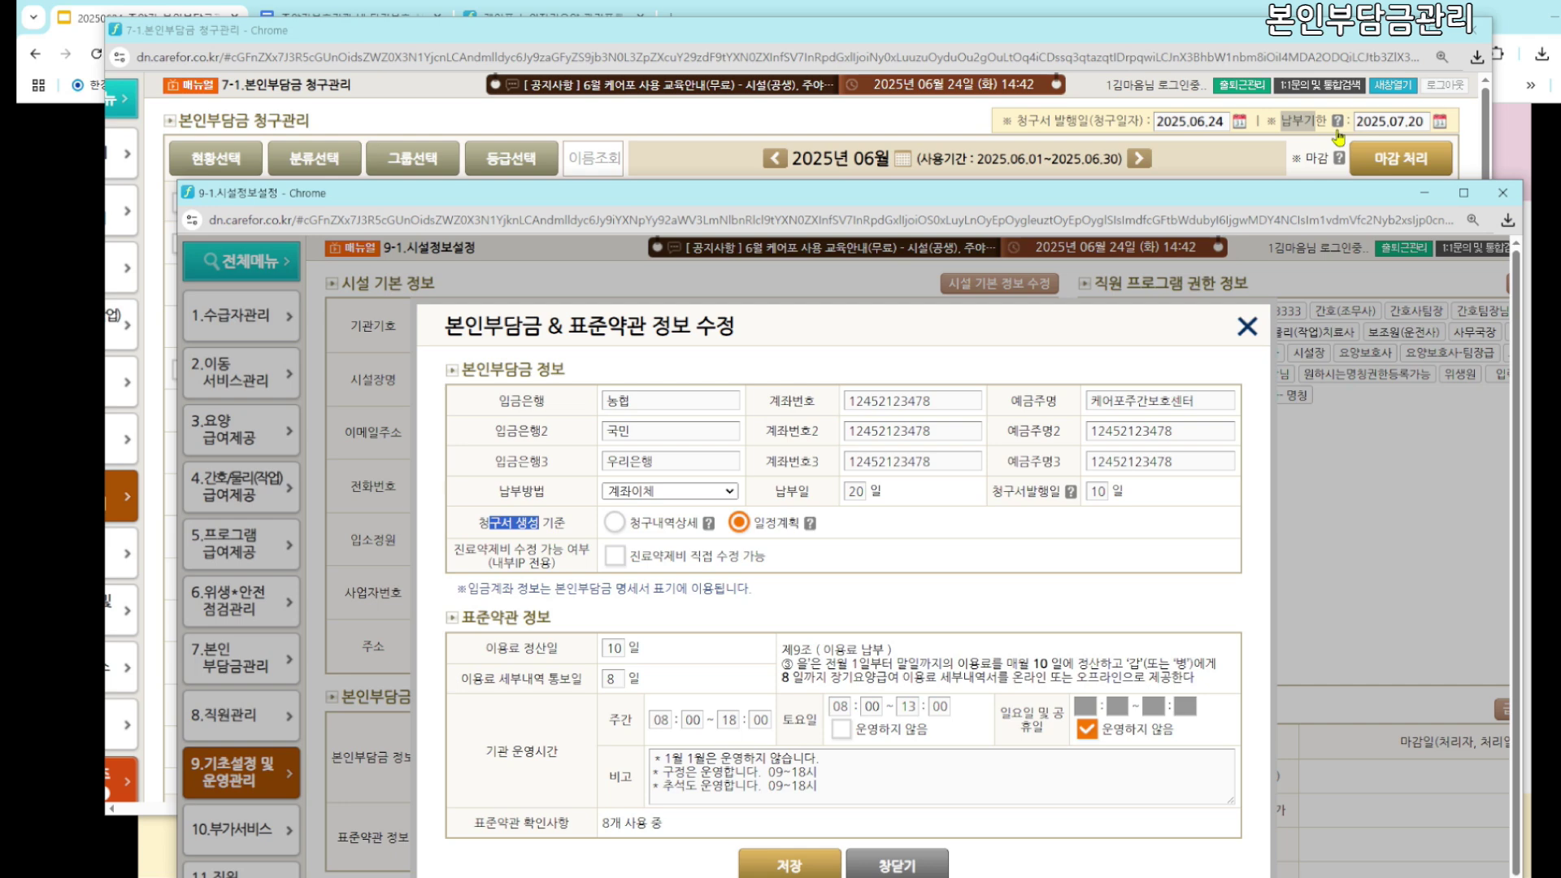
# Set 납부일 to 30 in 본인부담금 정보 and save the settings
pyautogui.doubleClick(853, 491)
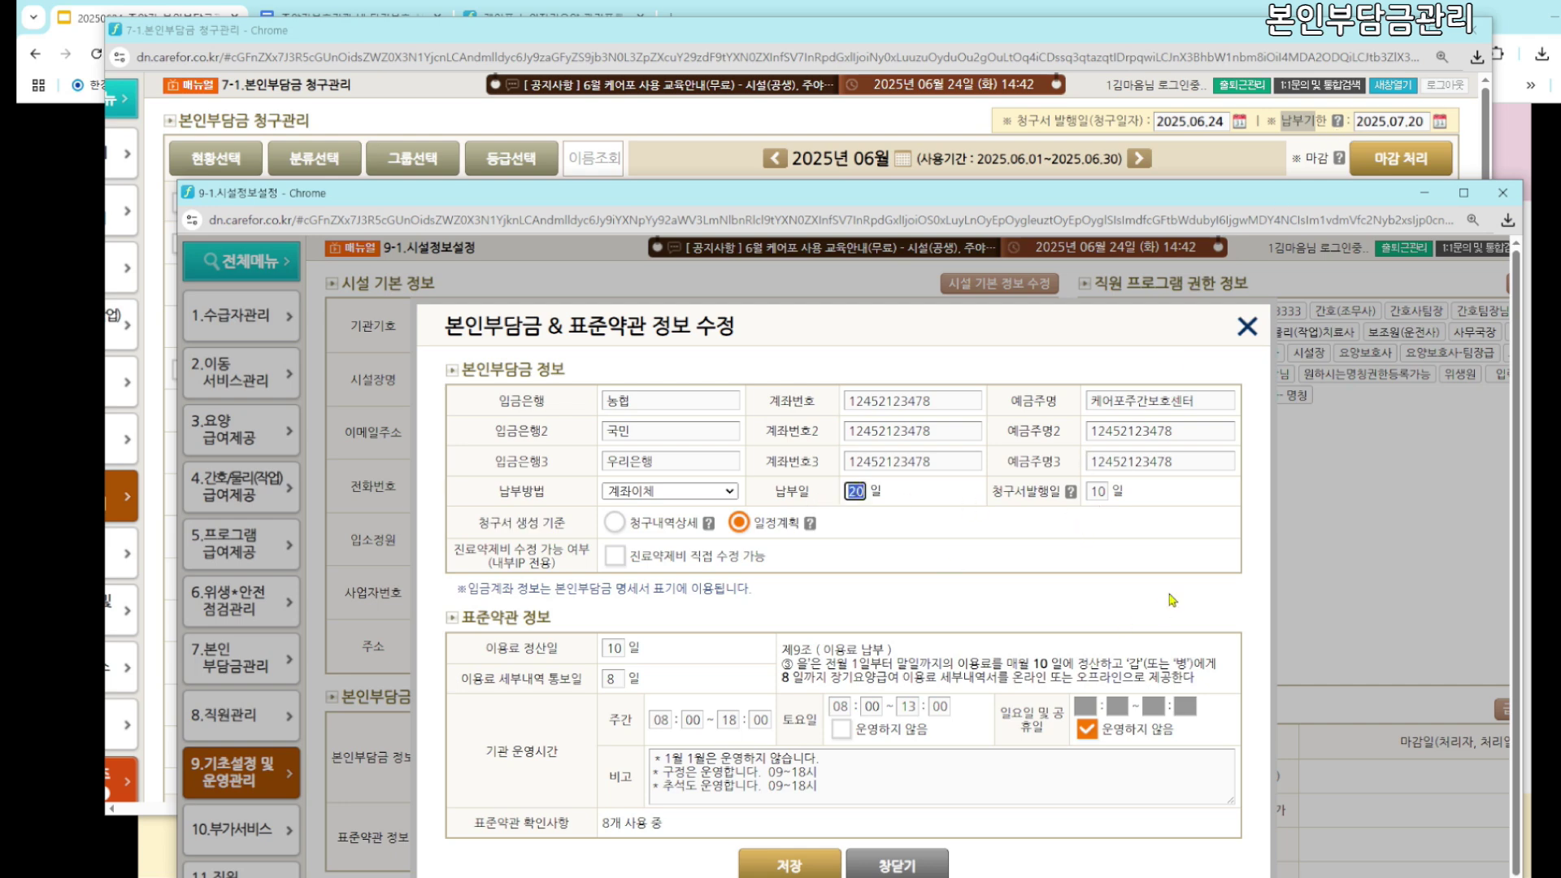
pyautogui.write('30')
pyautogui.click(791, 863)
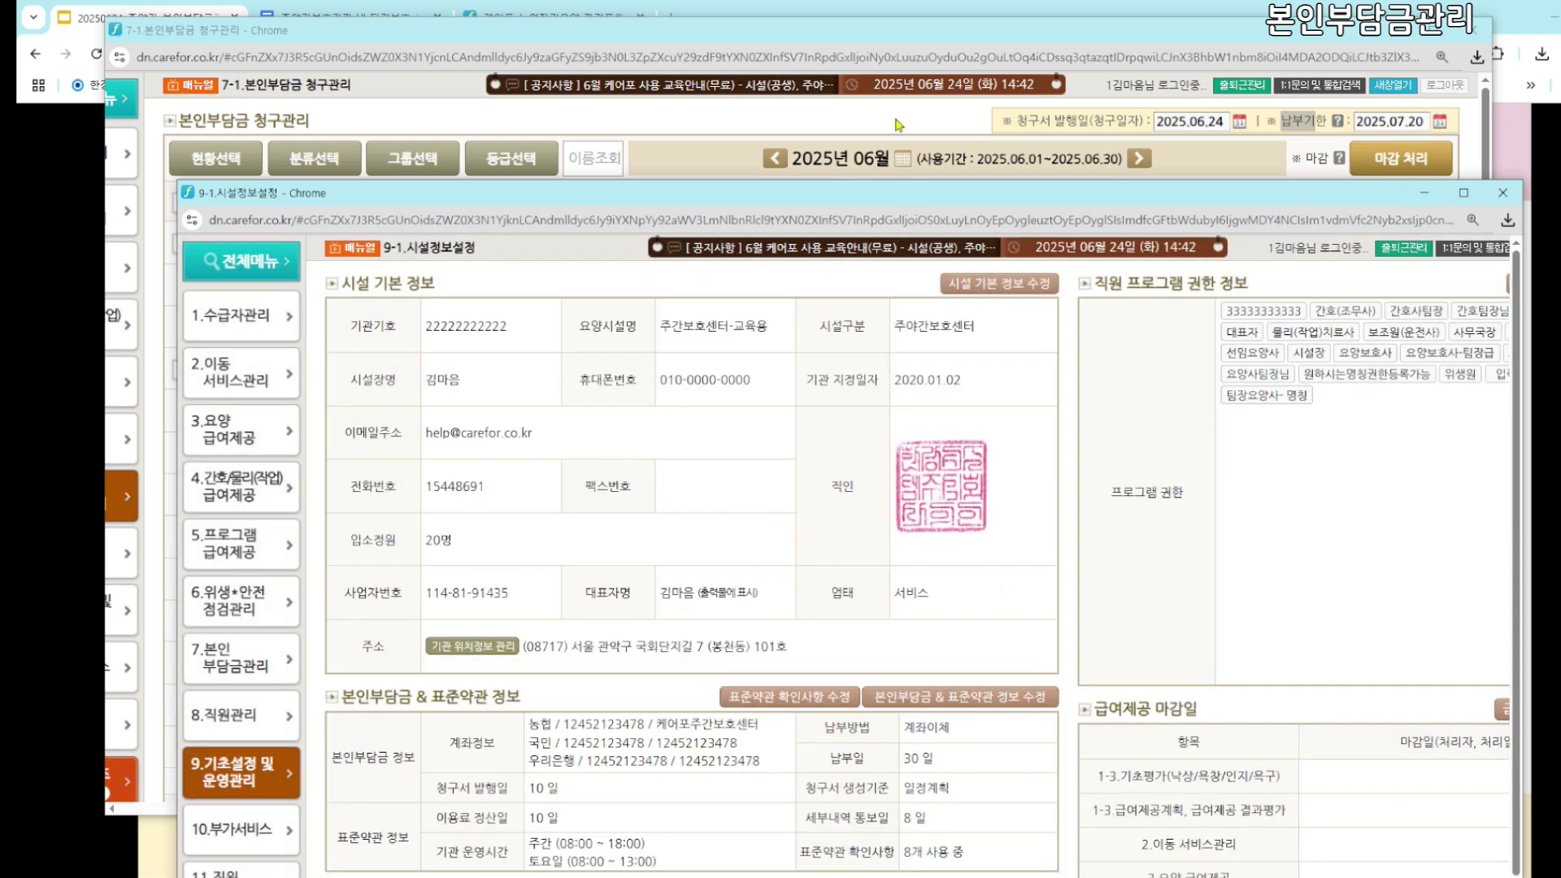
# Reload June 2025 in 7-1.본인부담금 청구관리 to check its 납부기한, and return to 9-1.시설정보설정
pyautogui.click(900, 124)
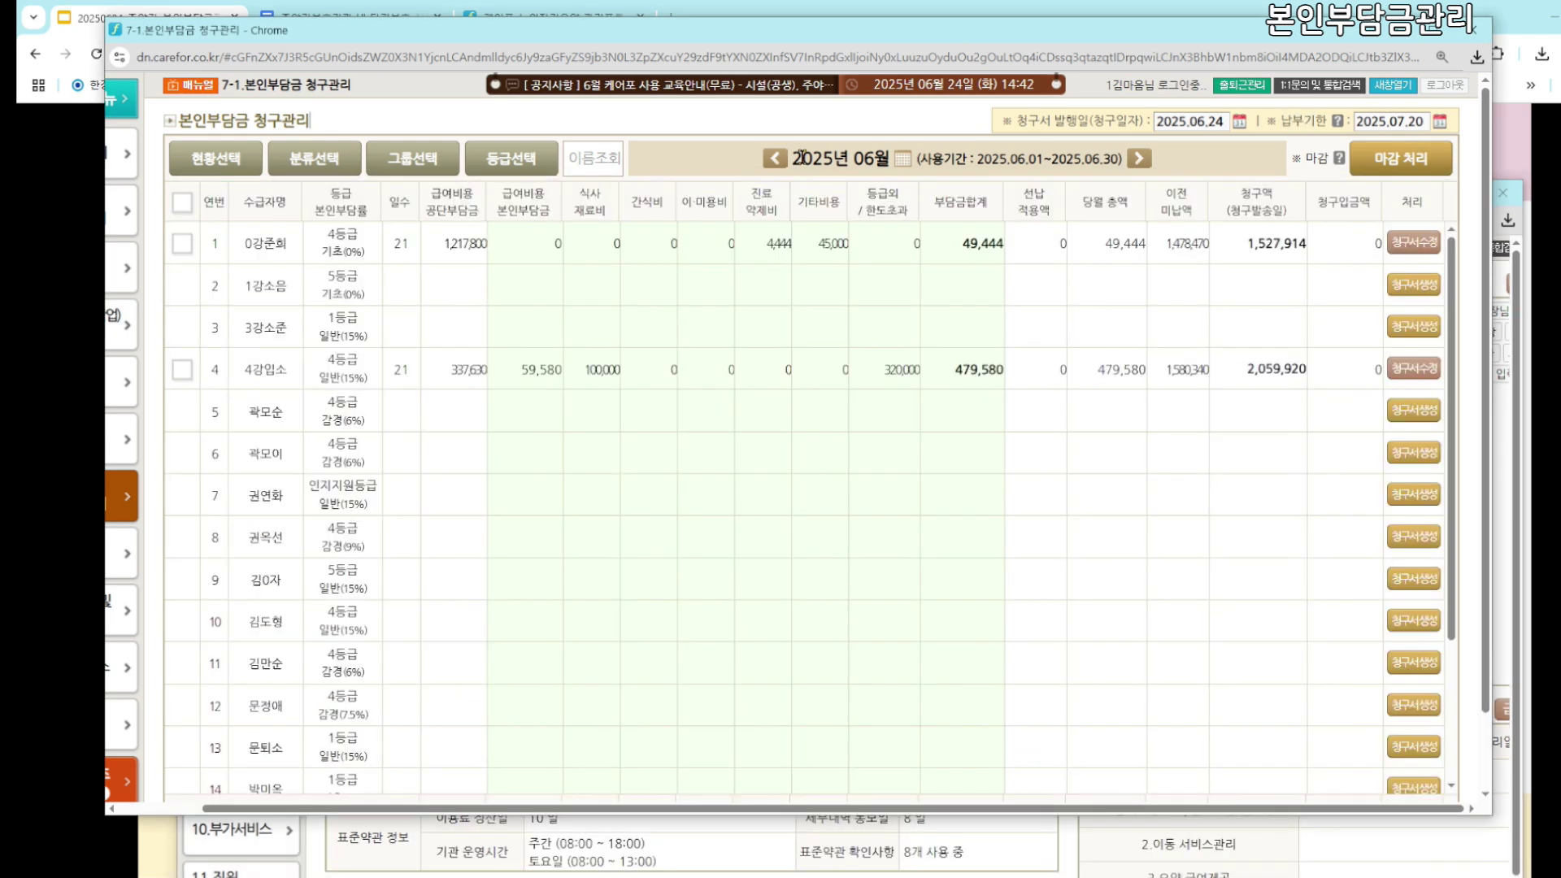
pyautogui.click(775, 159)
pyautogui.click(1138, 159)
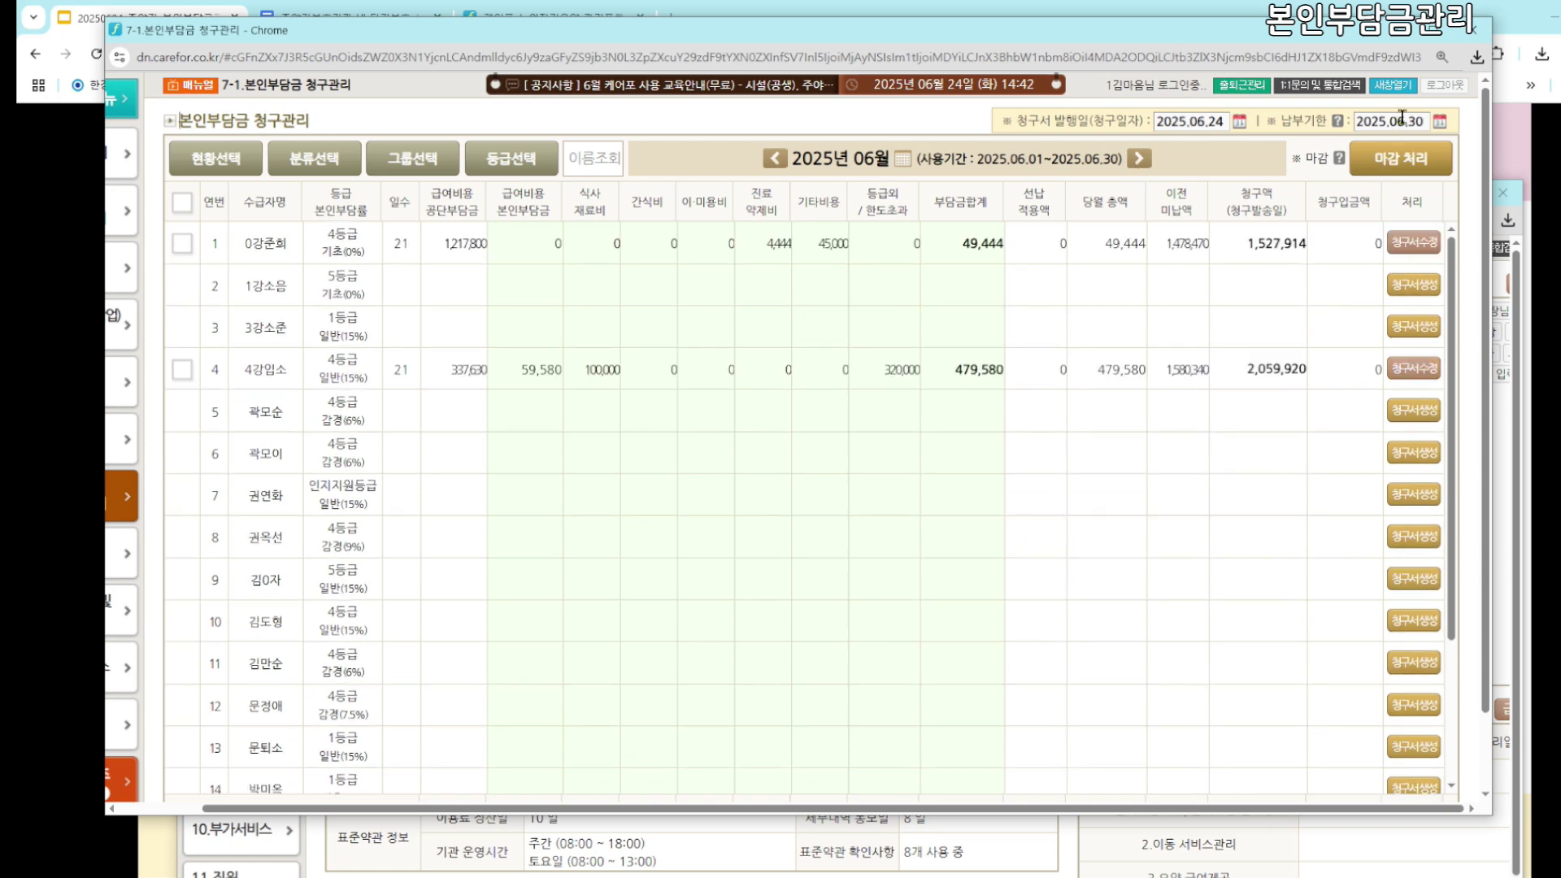
pyautogui.hotkey('alt', 'Tab')
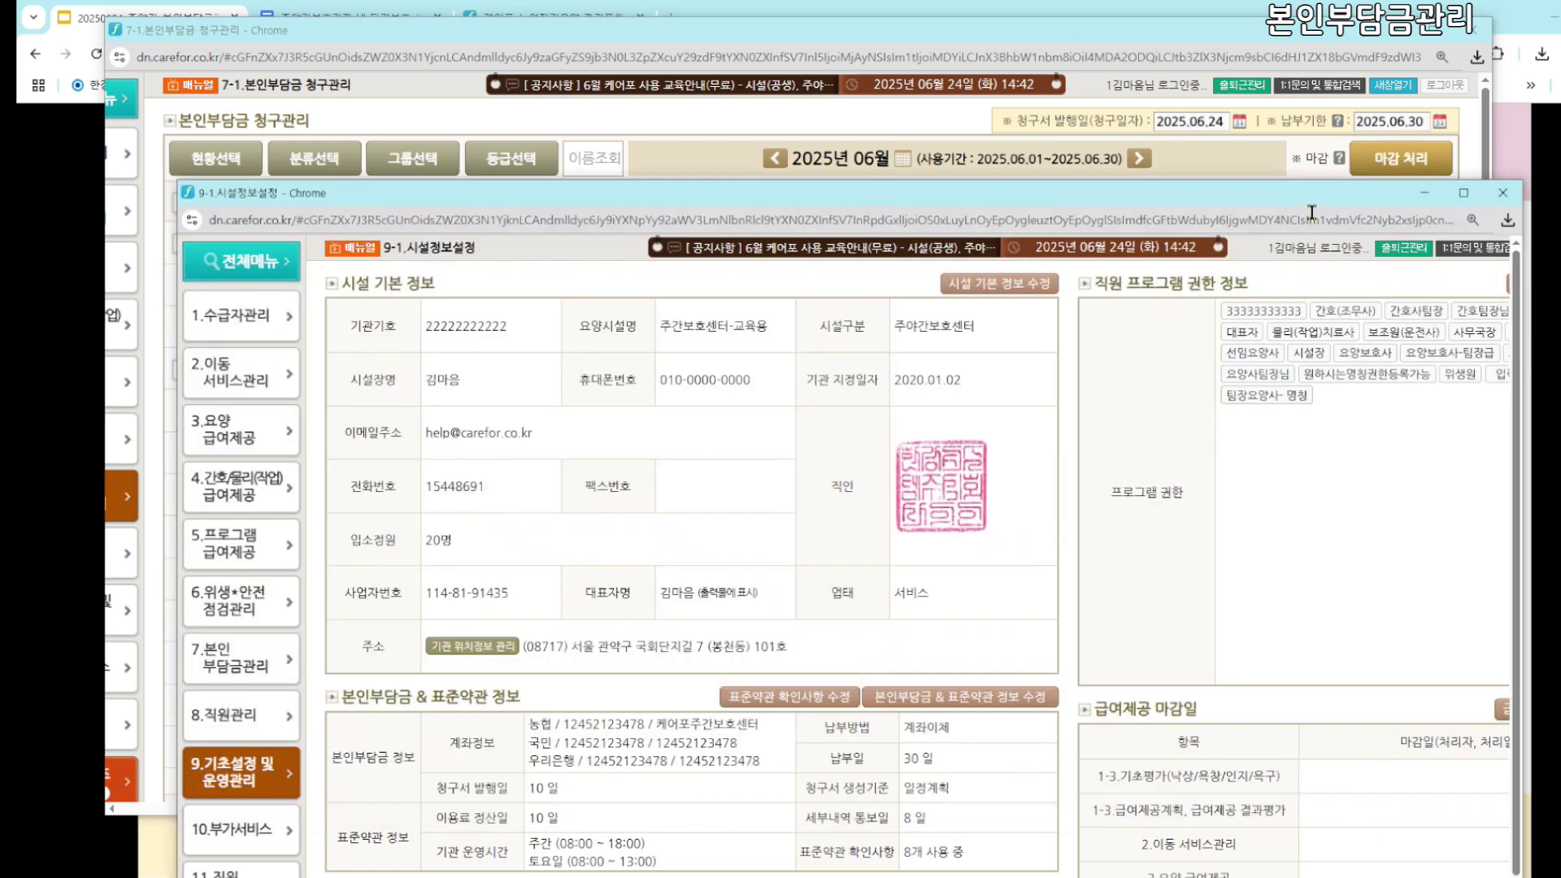
# Open 본인부담금 & 표준약관 정보 for editing in 9-1.시설정보설정, set 청구서 생성 기준 to 청구내역상세 and save
pyautogui.moveTo(1294, 205); pyautogui.dragTo(1307, 282)
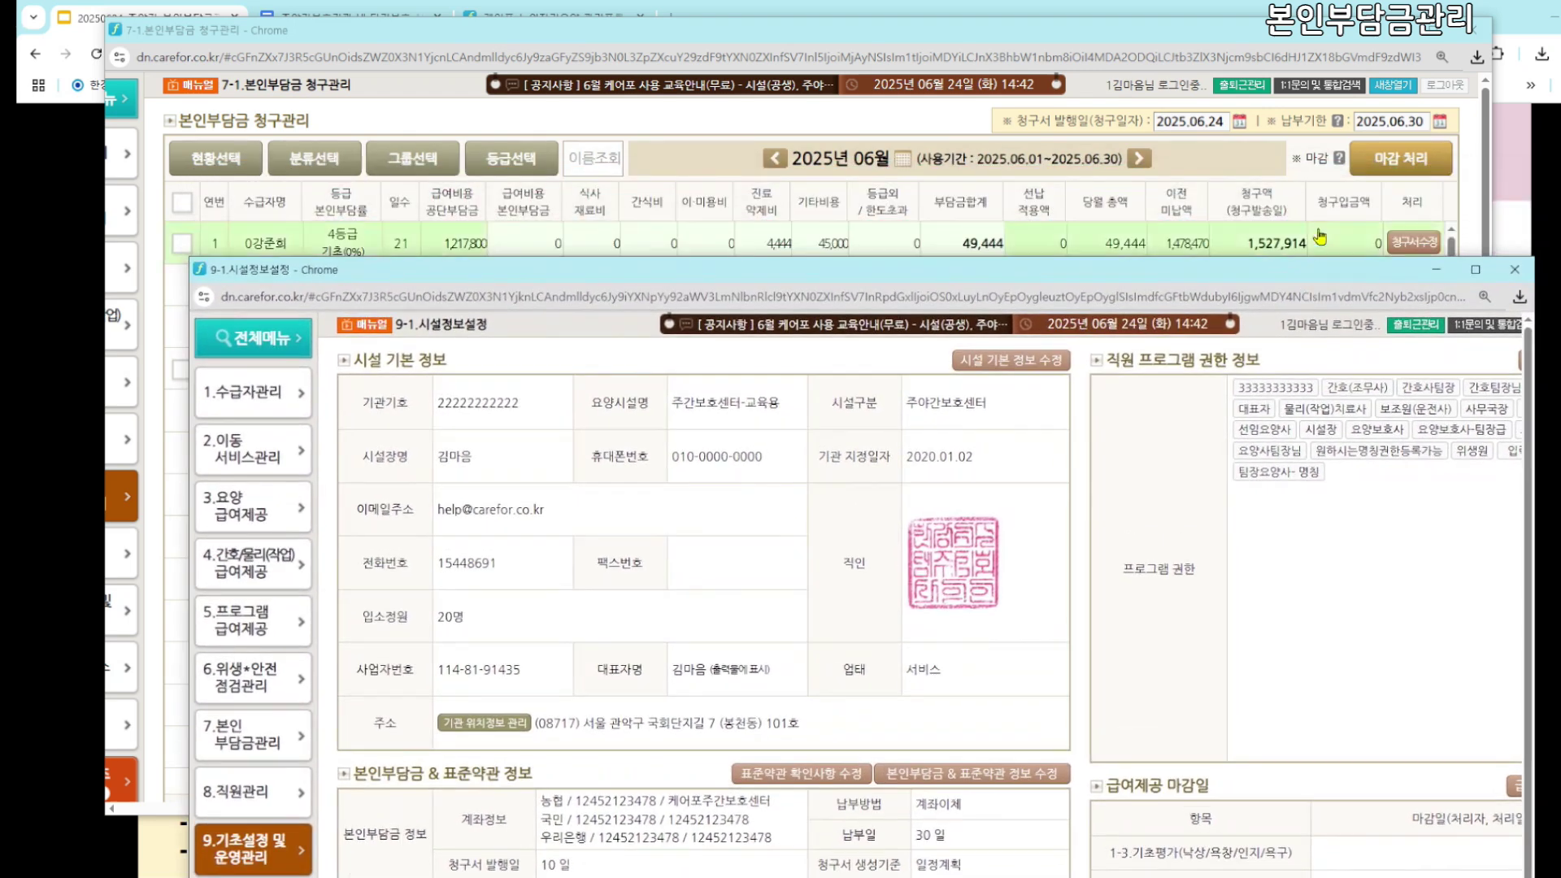
pyautogui.moveTo(1304, 271); pyautogui.dragTo(1346, 179)
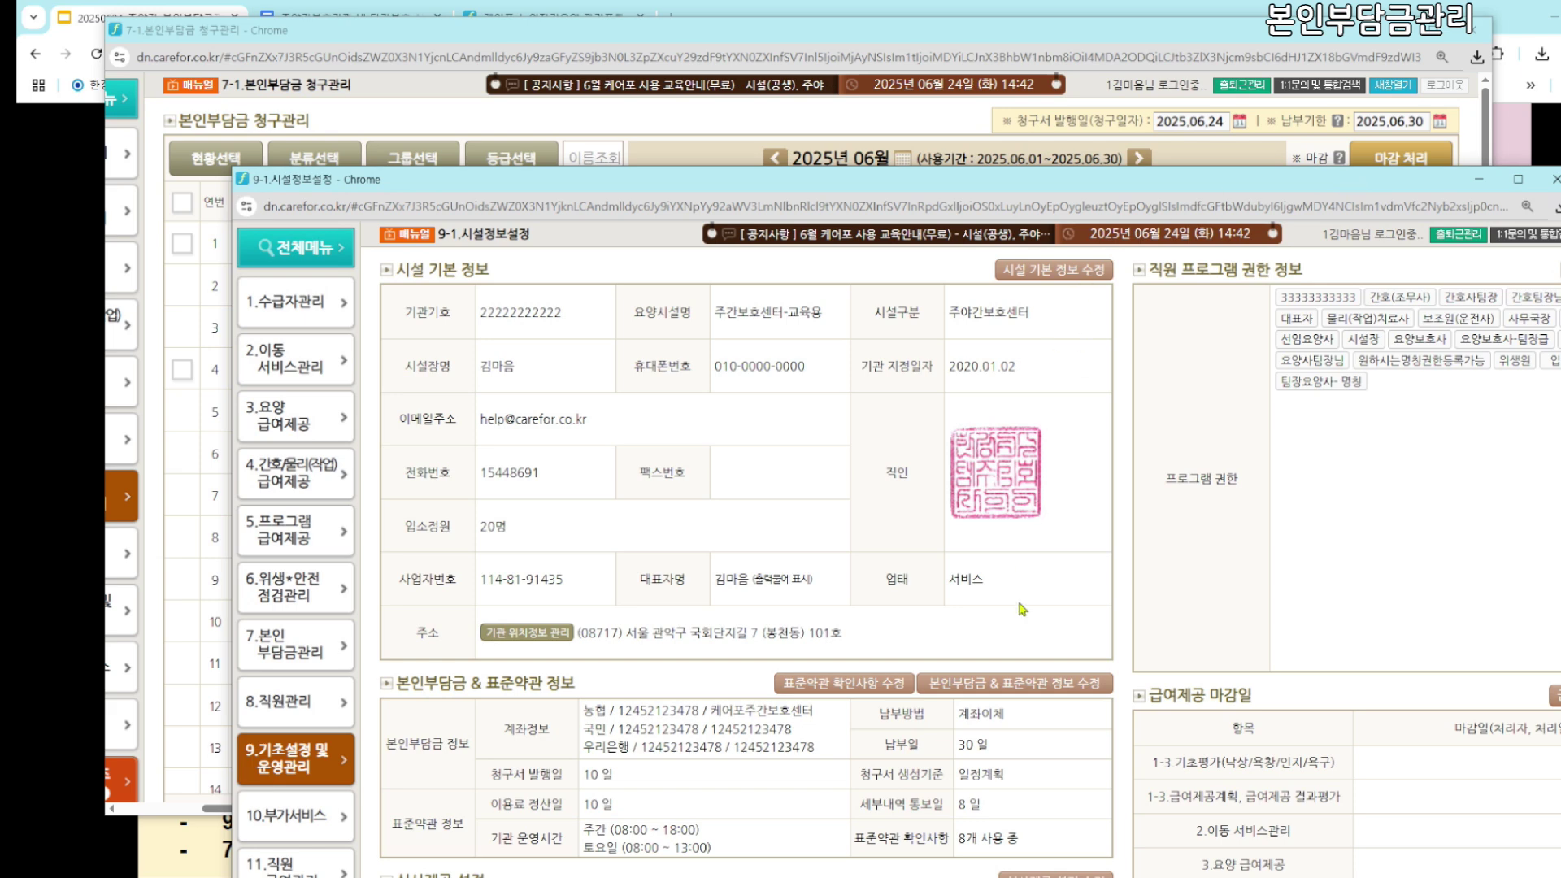
pyautogui.click(1012, 692)
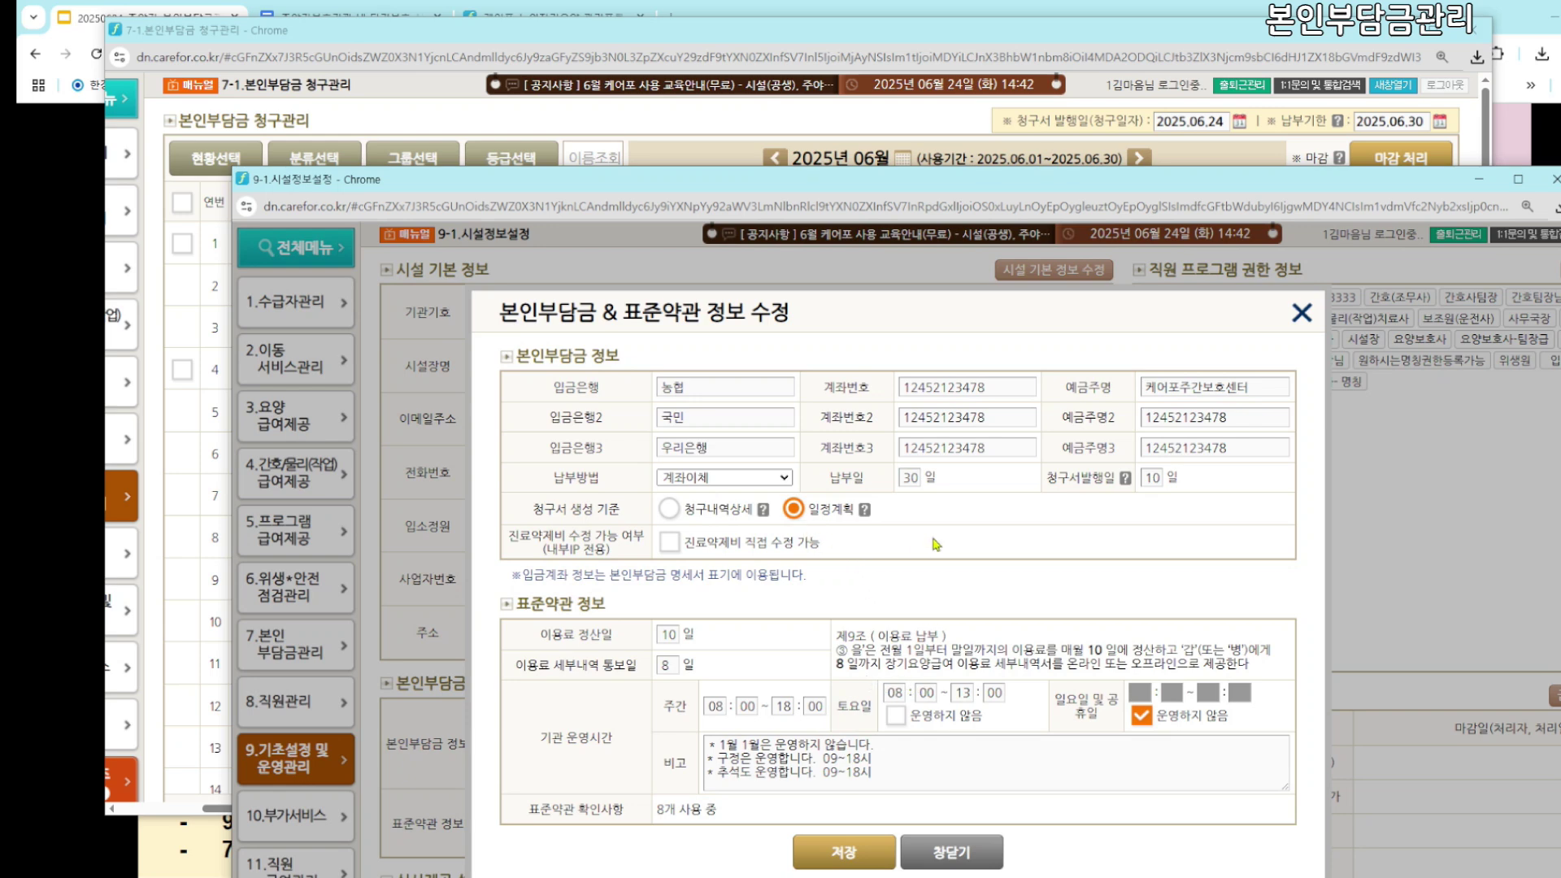
pyautogui.moveTo(1292, 181); pyautogui.dragTo(1317, 160)
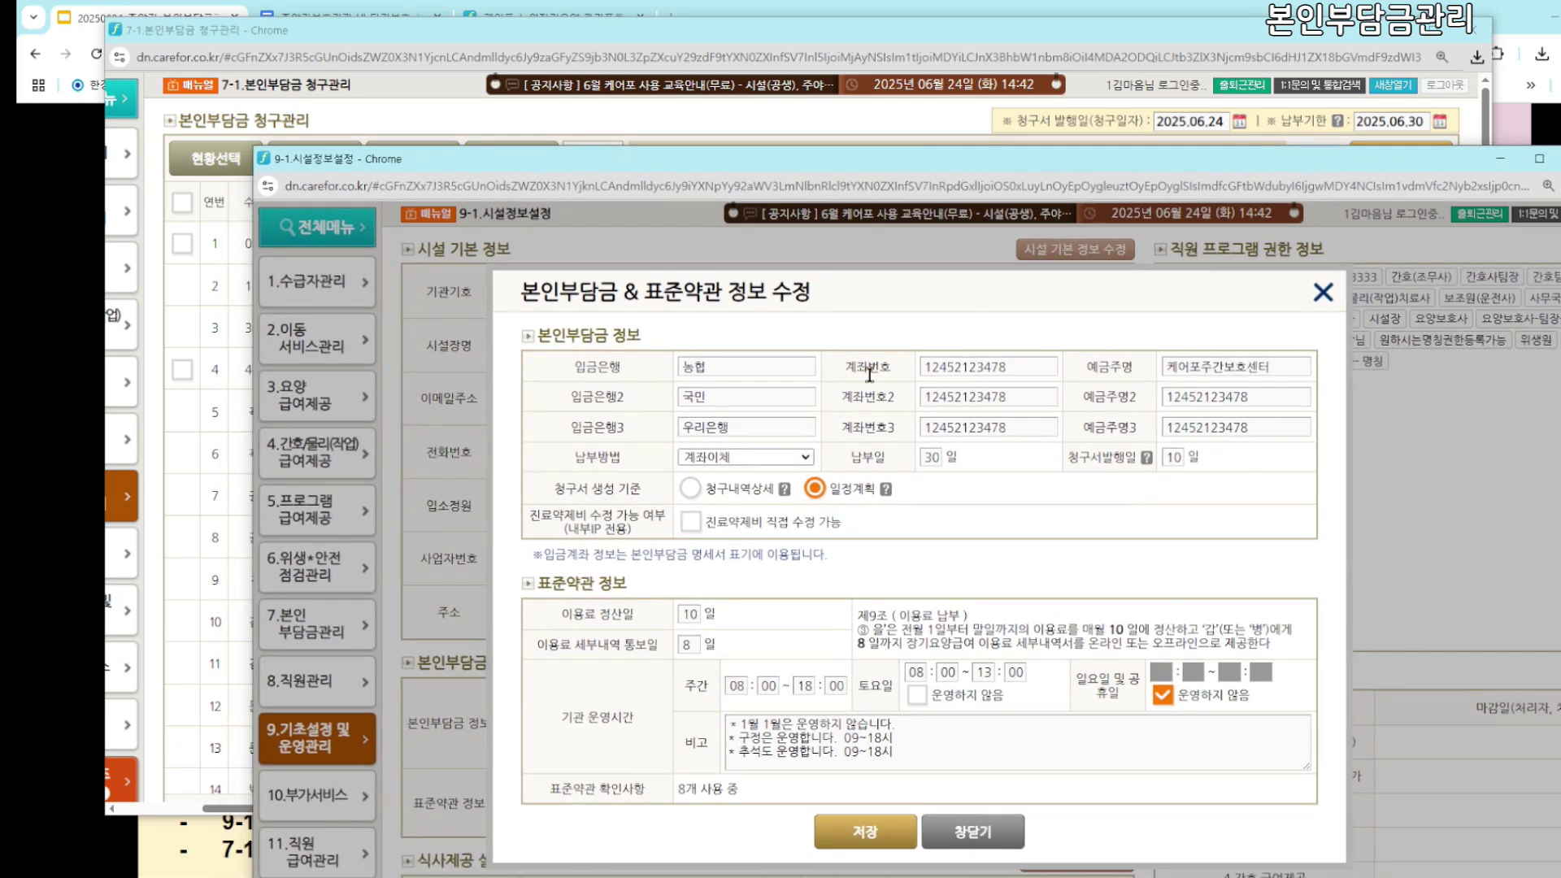
pyautogui.doubleClick(930, 456)
pyautogui.moveTo(1335, 172); pyautogui.dragTo(1337, 192)
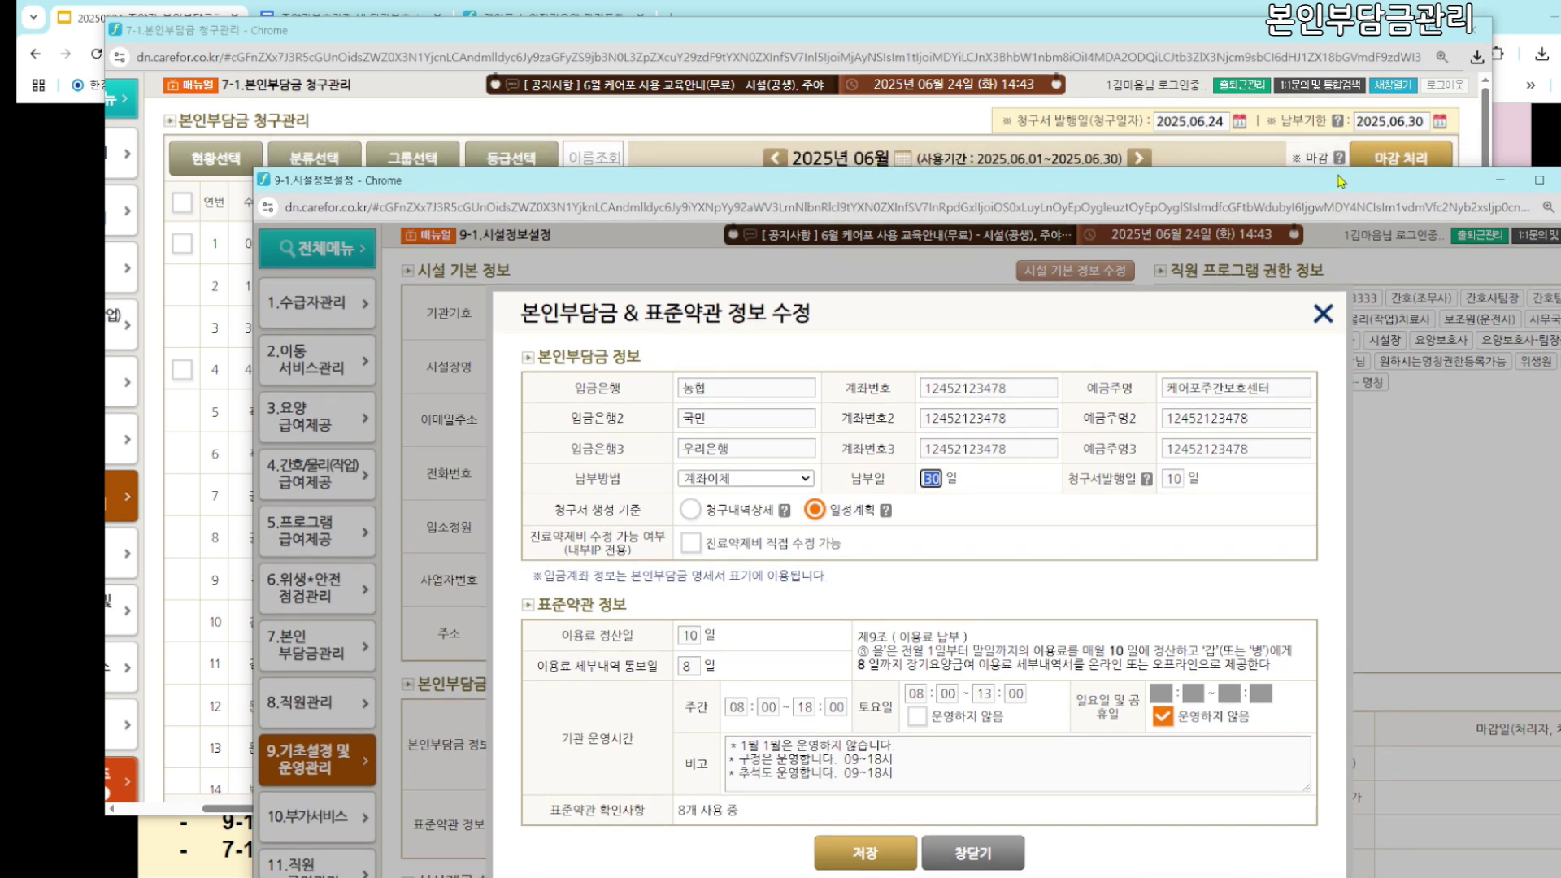
pyautogui.moveTo(1337, 190); pyautogui.dragTo(1354, 171)
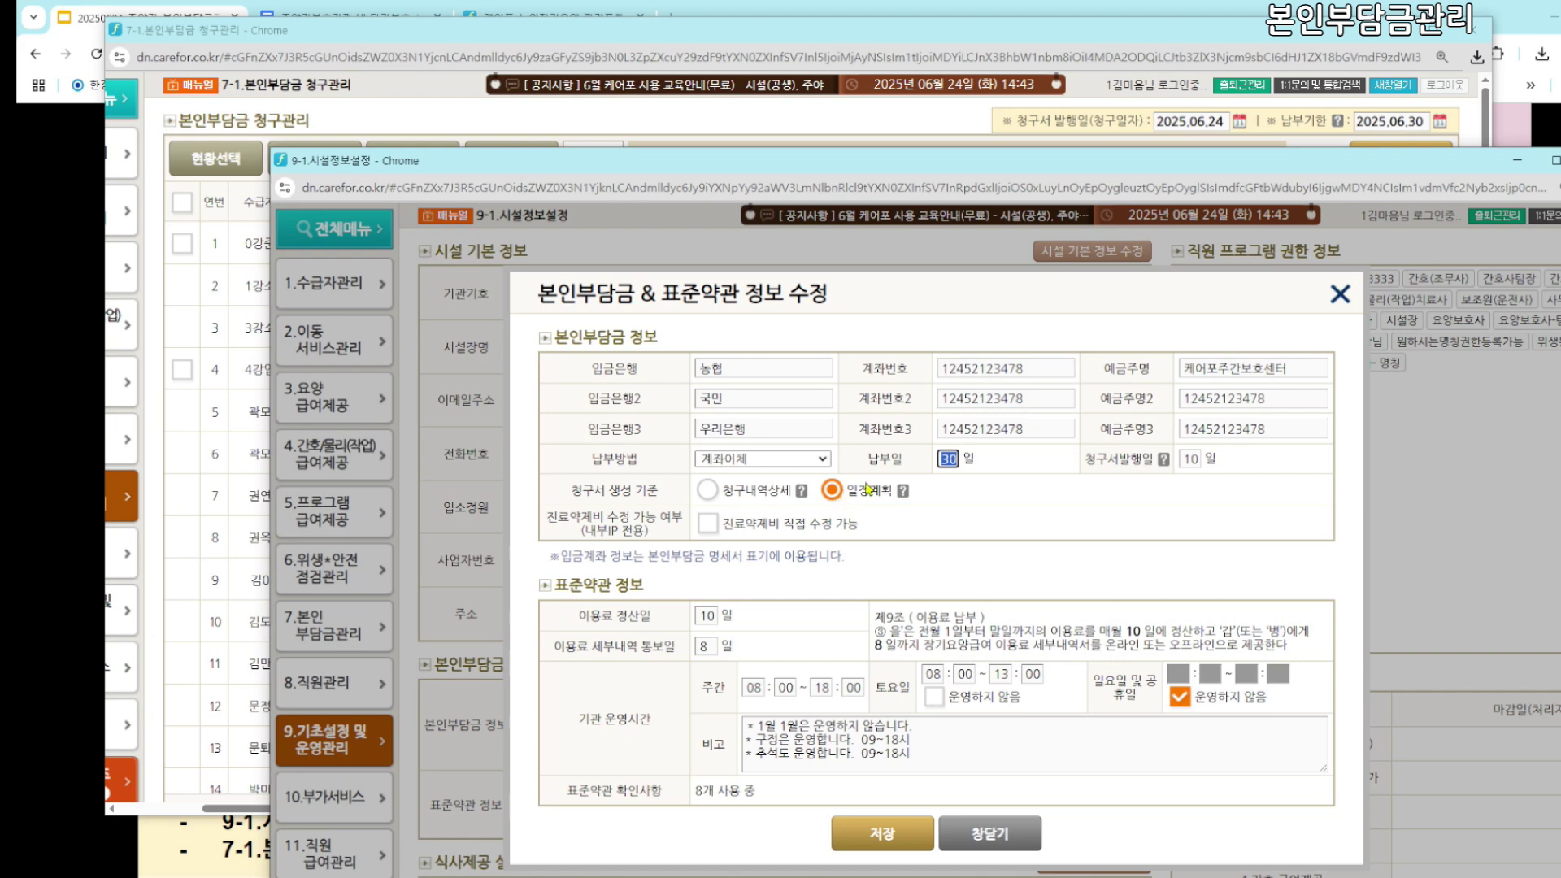
pyautogui.click(707, 491)
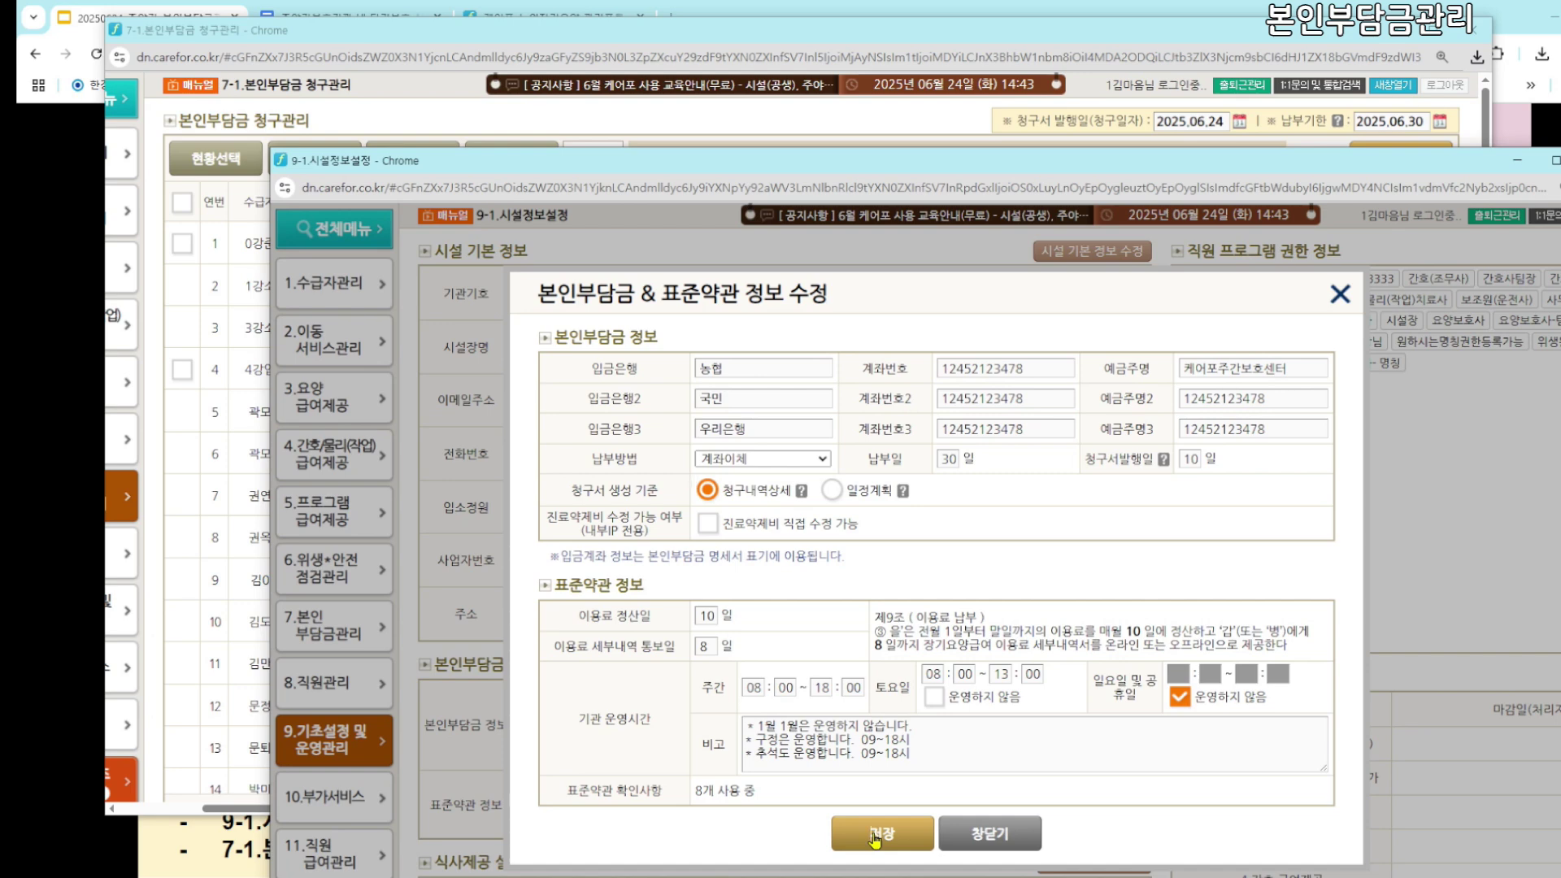
pyautogui.click(876, 834)
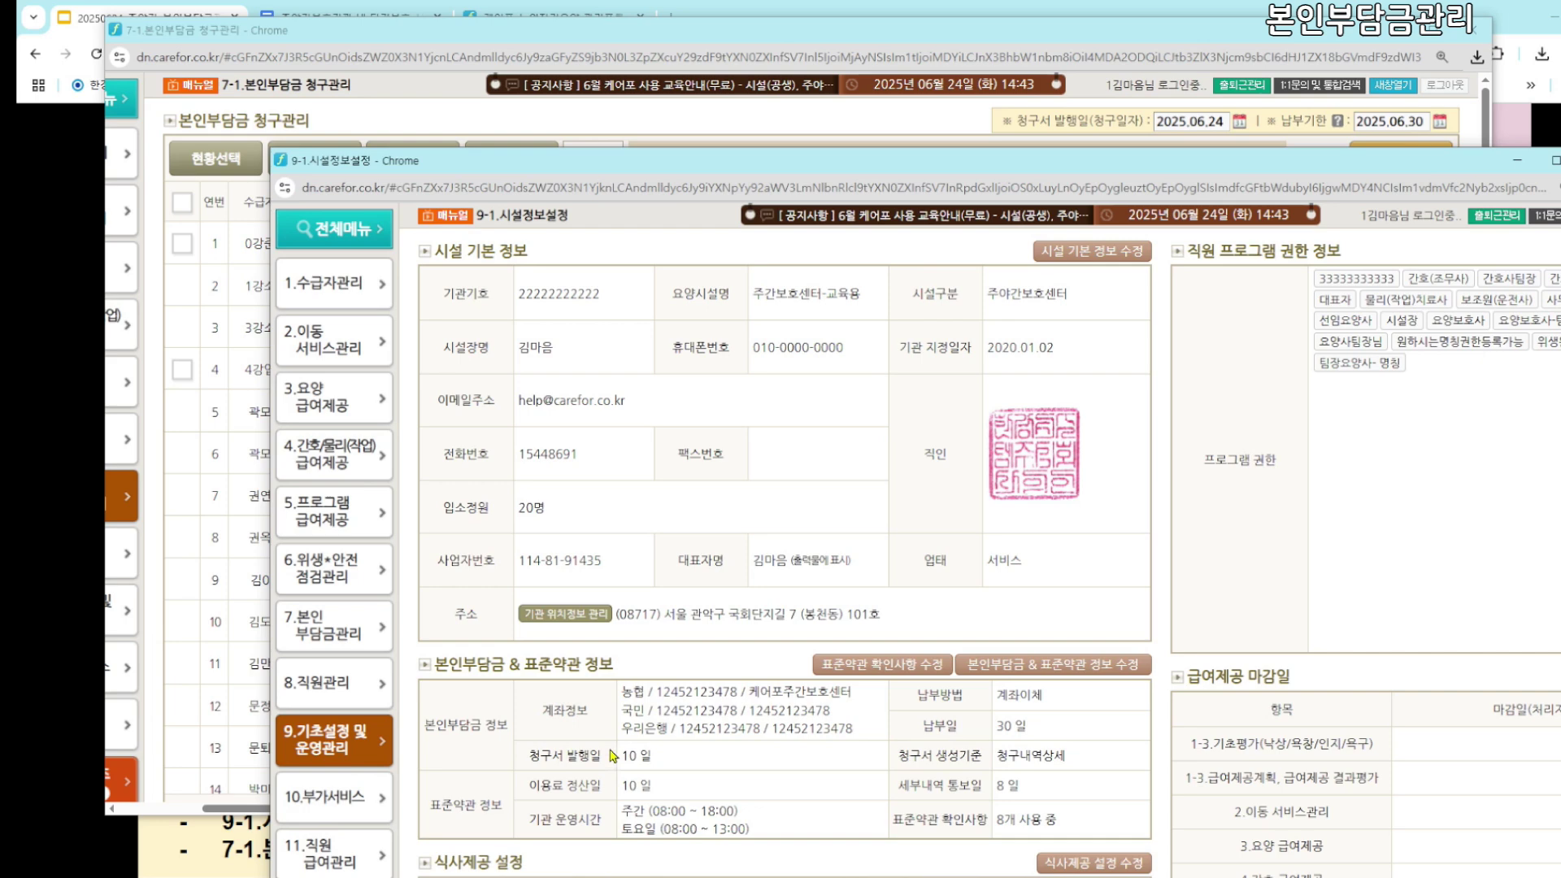
# Reload June 2025 in 7-1.본인부담금 청구관리 to check how the saved 청구서 생성 기준 affects 청구서 발행일 and 납부기한
pyautogui.moveTo(933, 748); pyautogui.dragTo(1068, 758)
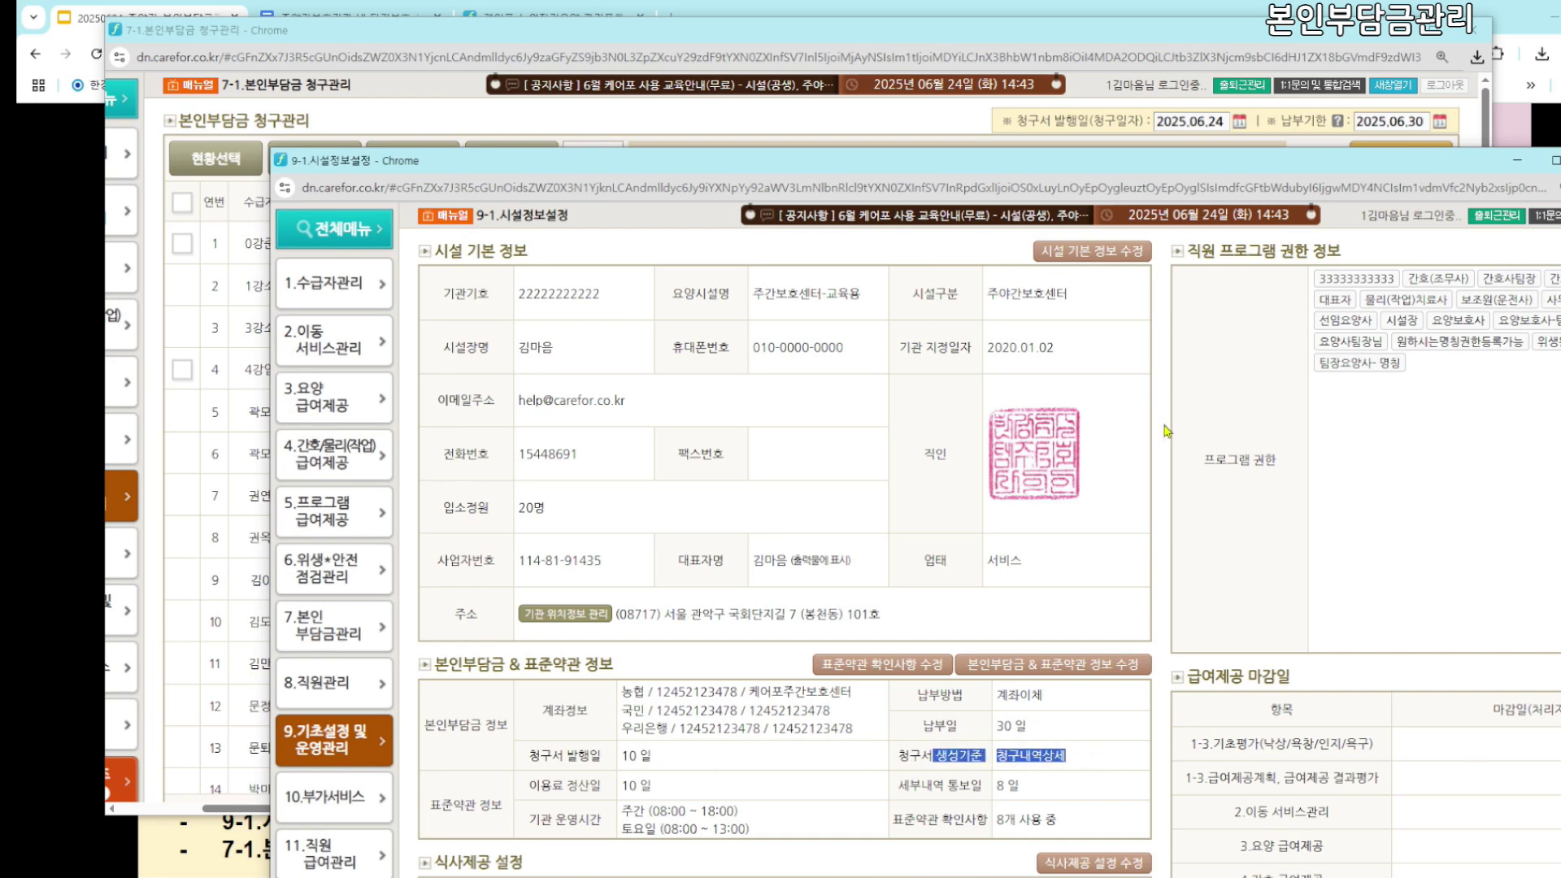
pyautogui.click(938, 126)
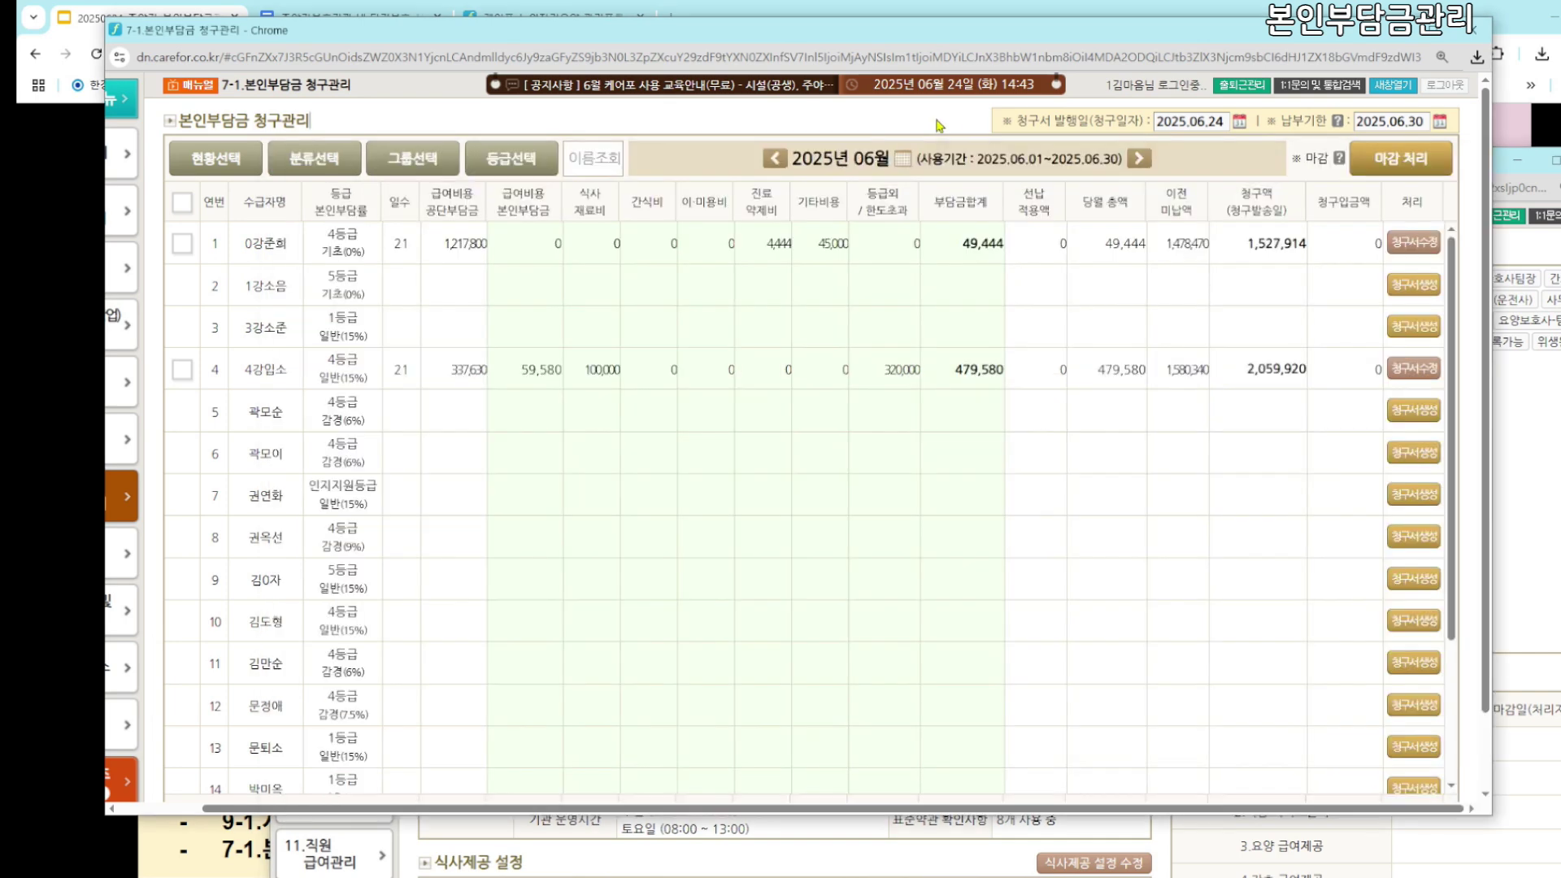
pyautogui.click(775, 158)
pyautogui.click(1138, 161)
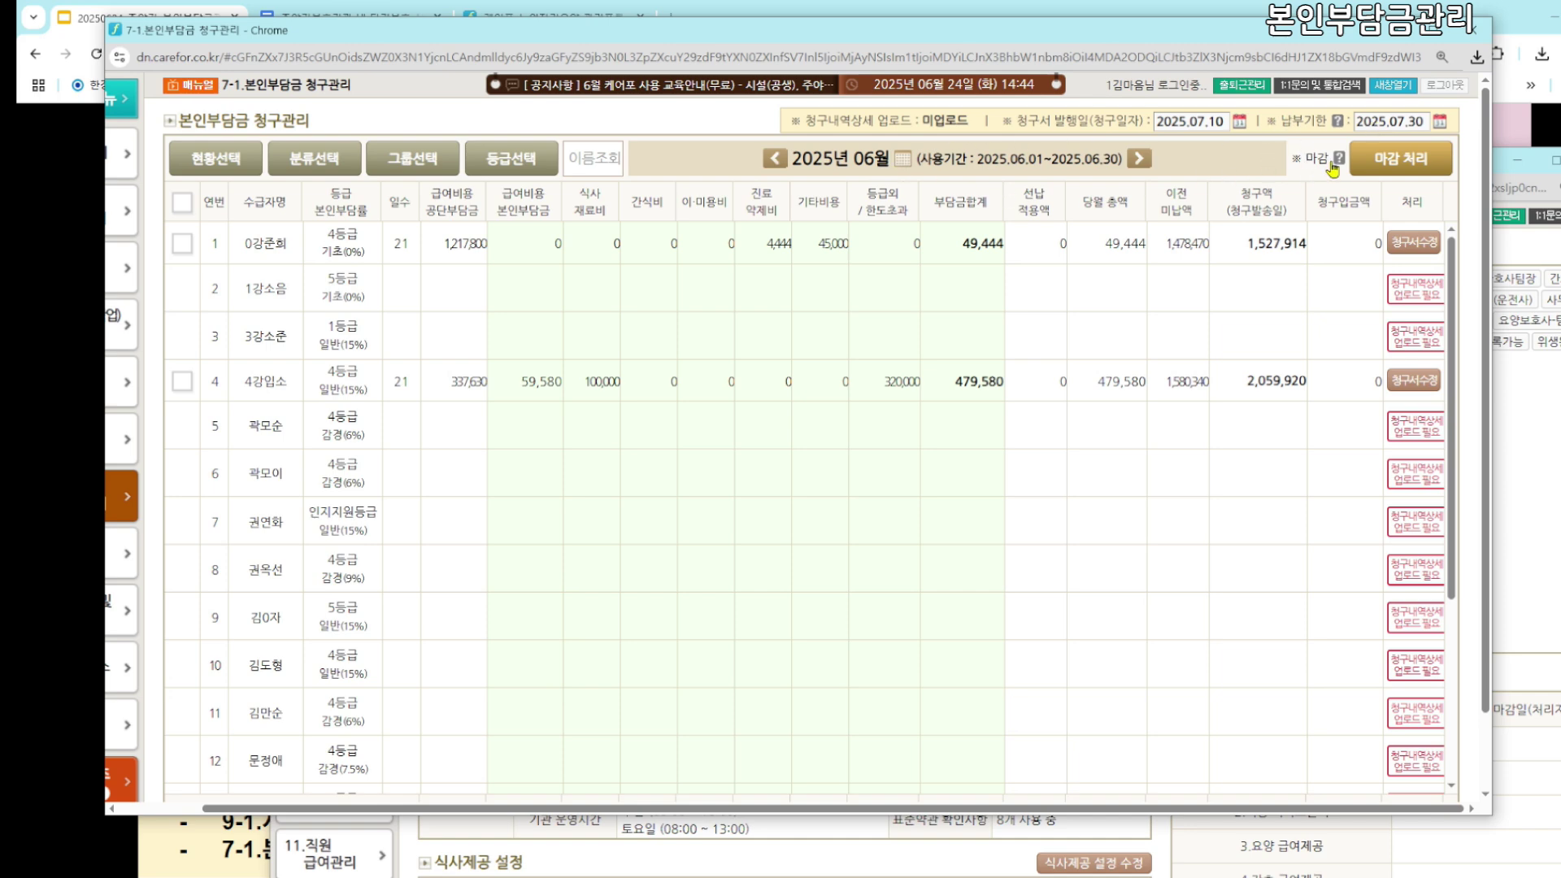
pyautogui.moveTo(1278, 39)
pyautogui.mouseDown()
pyautogui.moveTo(1298, 154)
pyautogui.moveTo(1281, 174)
pyautogui.moveTo(1271, 63)
pyautogui.mouseUp()
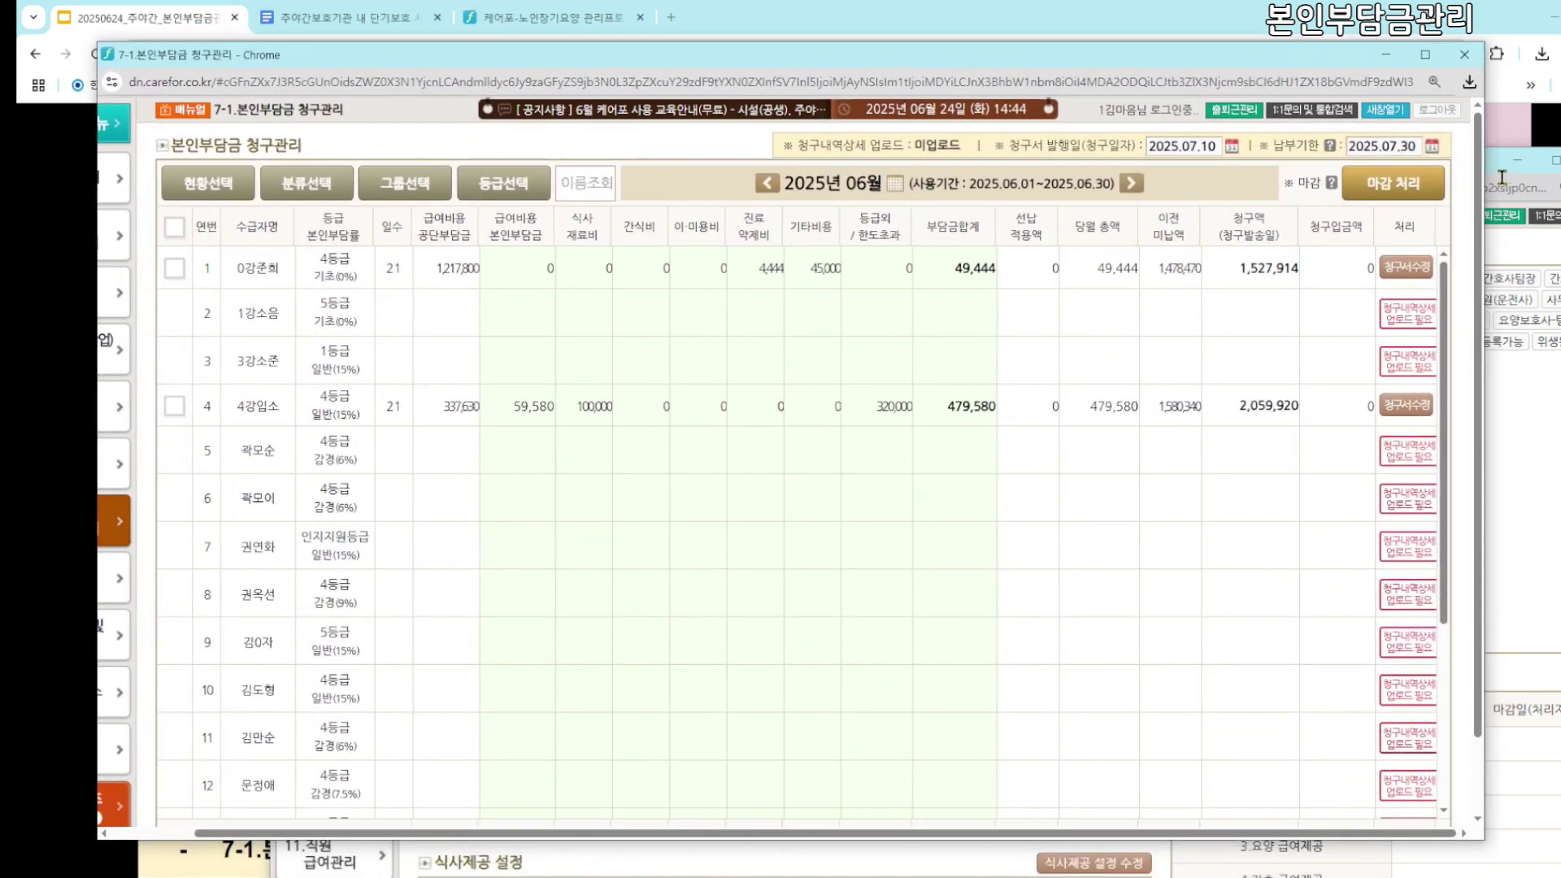
# Return to 9-1.시설정보설정 and reopen 본인부담금 & 표준약관 정보 to review the 청구서 생성 기준 and 납부일 settings
pyautogui.click(1546, 481)
pyautogui.moveTo(1294, 165); pyautogui.dragTo(1300, 211)
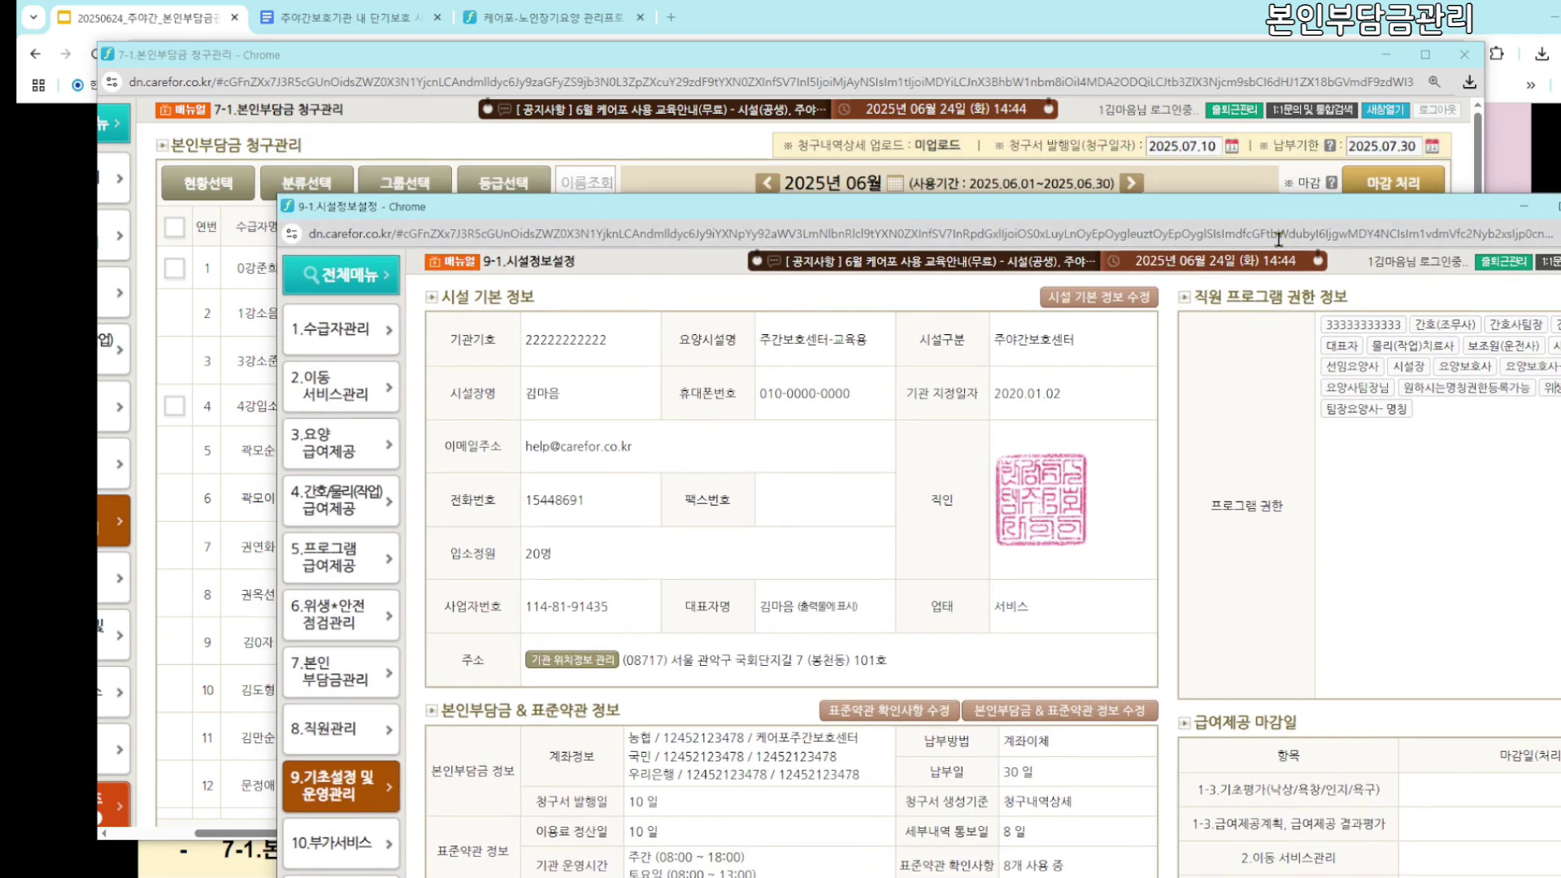
pyautogui.moveTo(969, 716); pyautogui.dragTo(1141, 724)
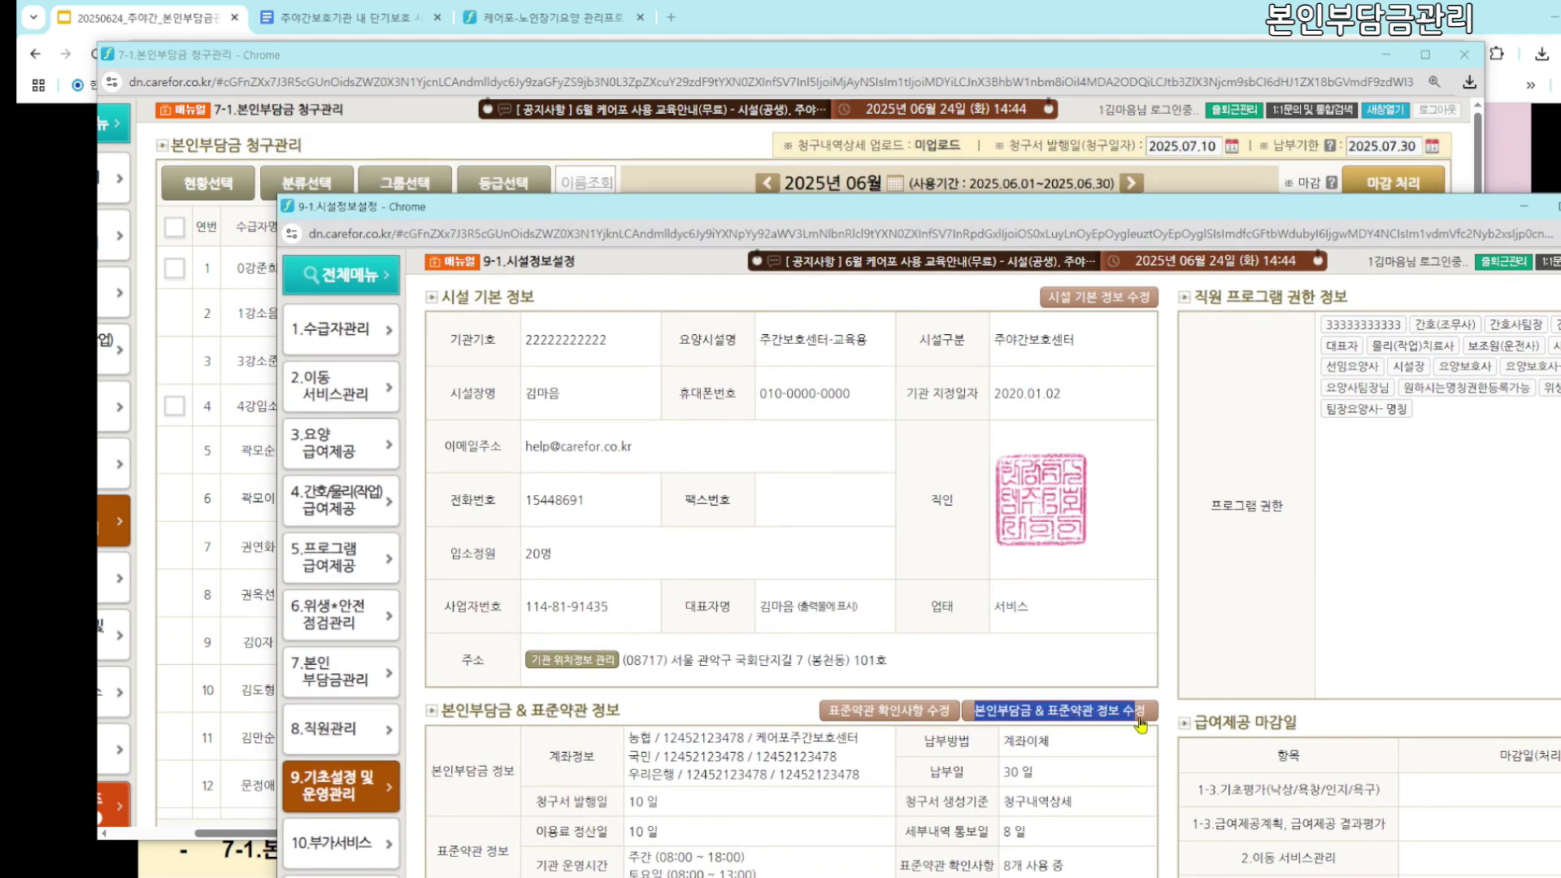
pyautogui.click(1142, 724)
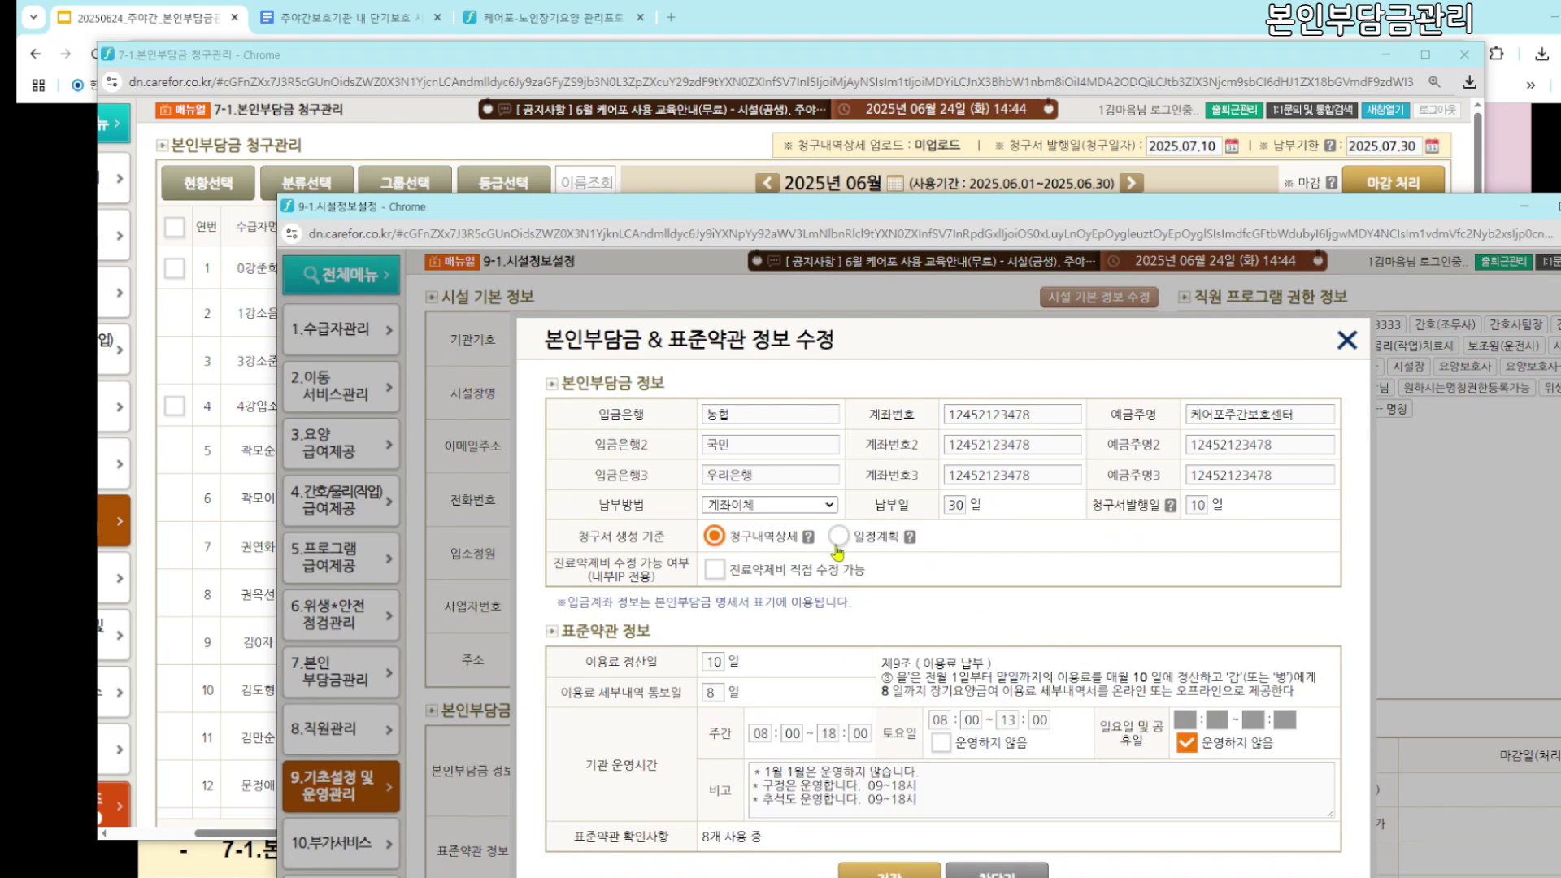
pyautogui.moveTo(585, 538); pyautogui.dragTo(794, 542)
pyautogui.doubleClick(954, 505)
# Go back to 7-1.본인부담금 청구관리 and examine the 청구서 발행일 calendar for June 2025 without changing the date
pyautogui.click(1099, 63)
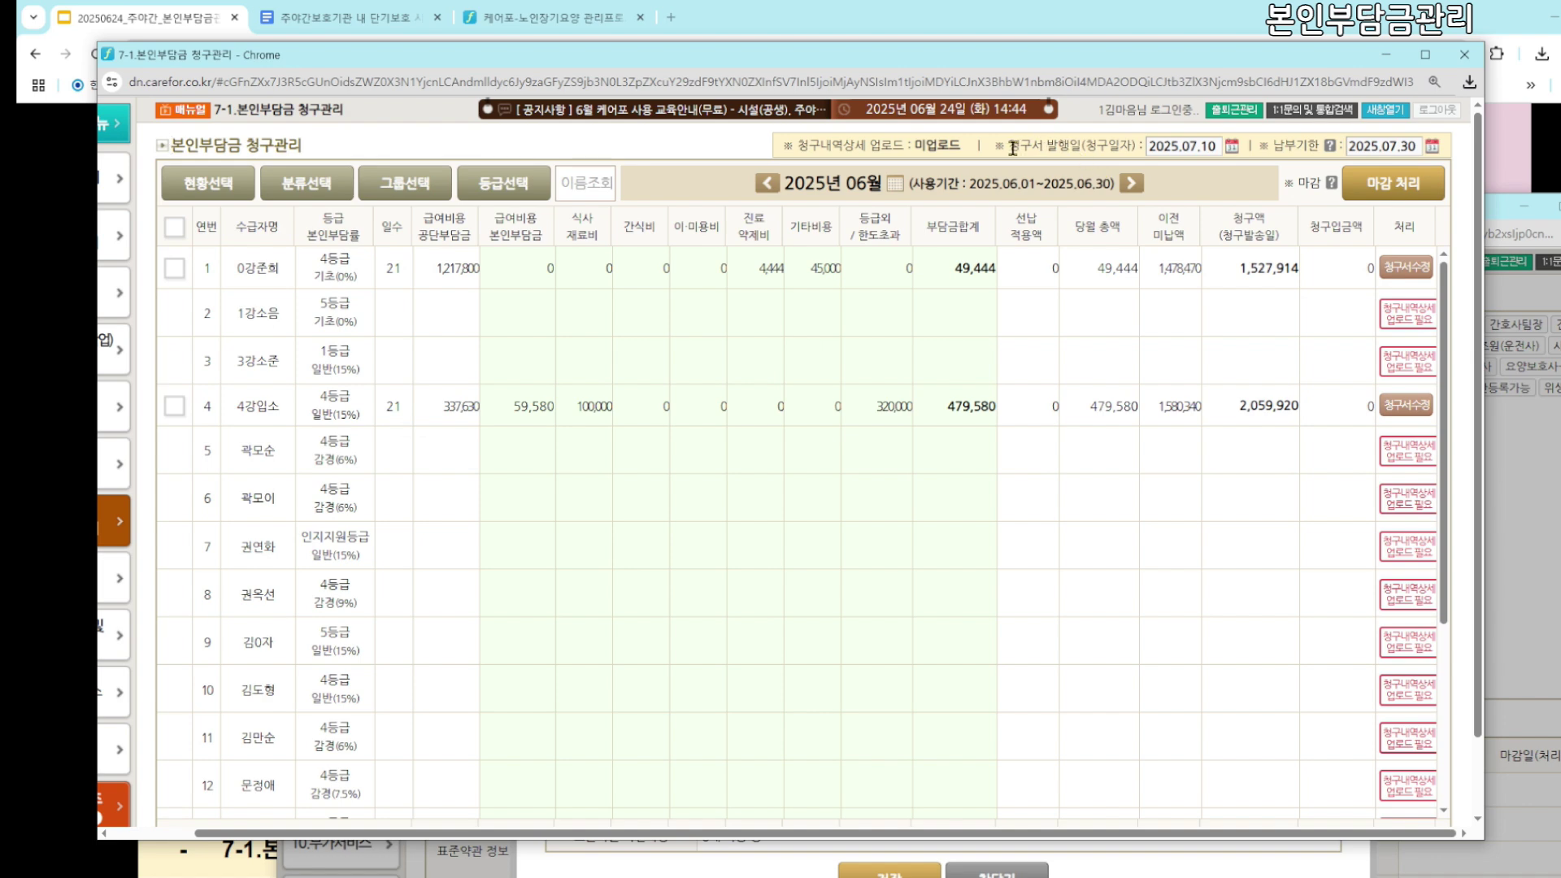
pyautogui.moveTo(1028, 67); pyautogui.dragTo(1045, 57)
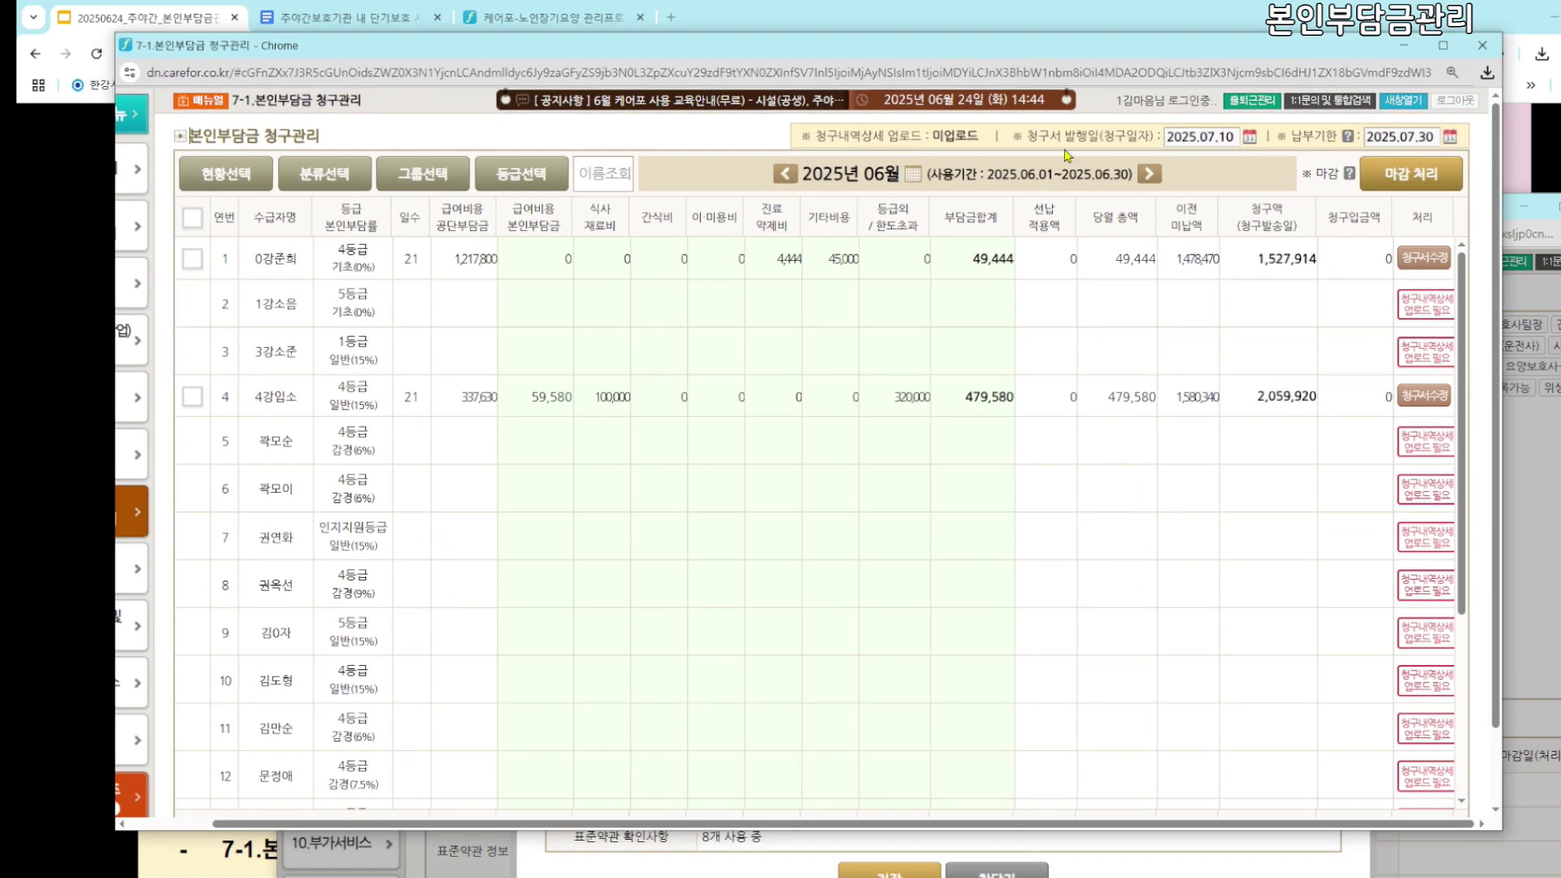
pyautogui.click(1191, 138)
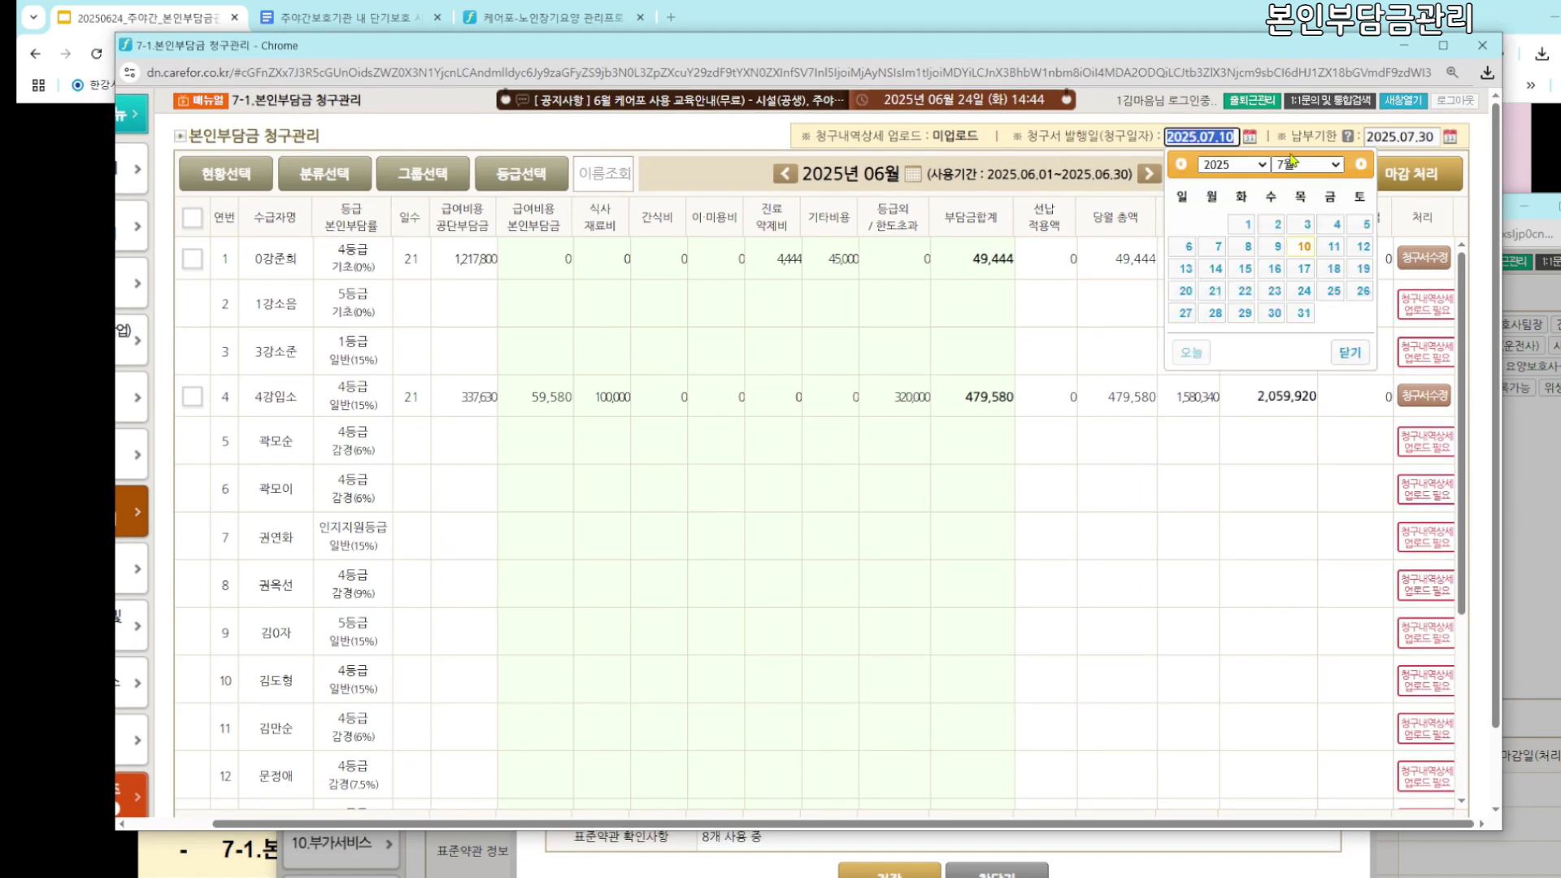
pyautogui.click(1282, 129)
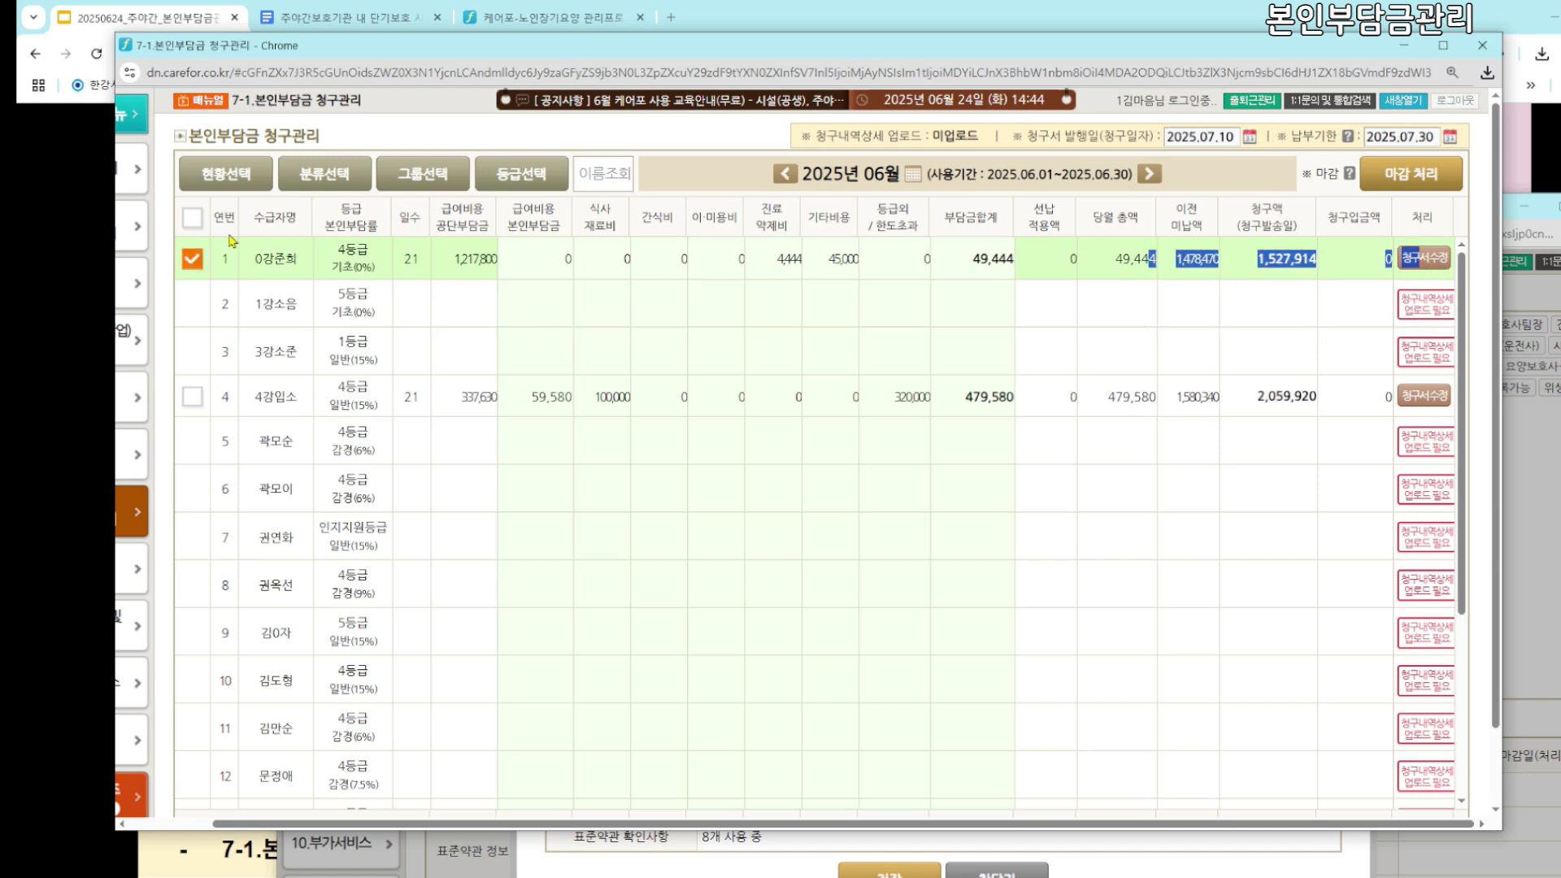
# Delete the June 2025 bill of the recipient in row 4 and close the deletion status window
pyautogui.click(193, 397)
pyautogui.moveTo(301, 47); pyautogui.dragTo(302, 22)
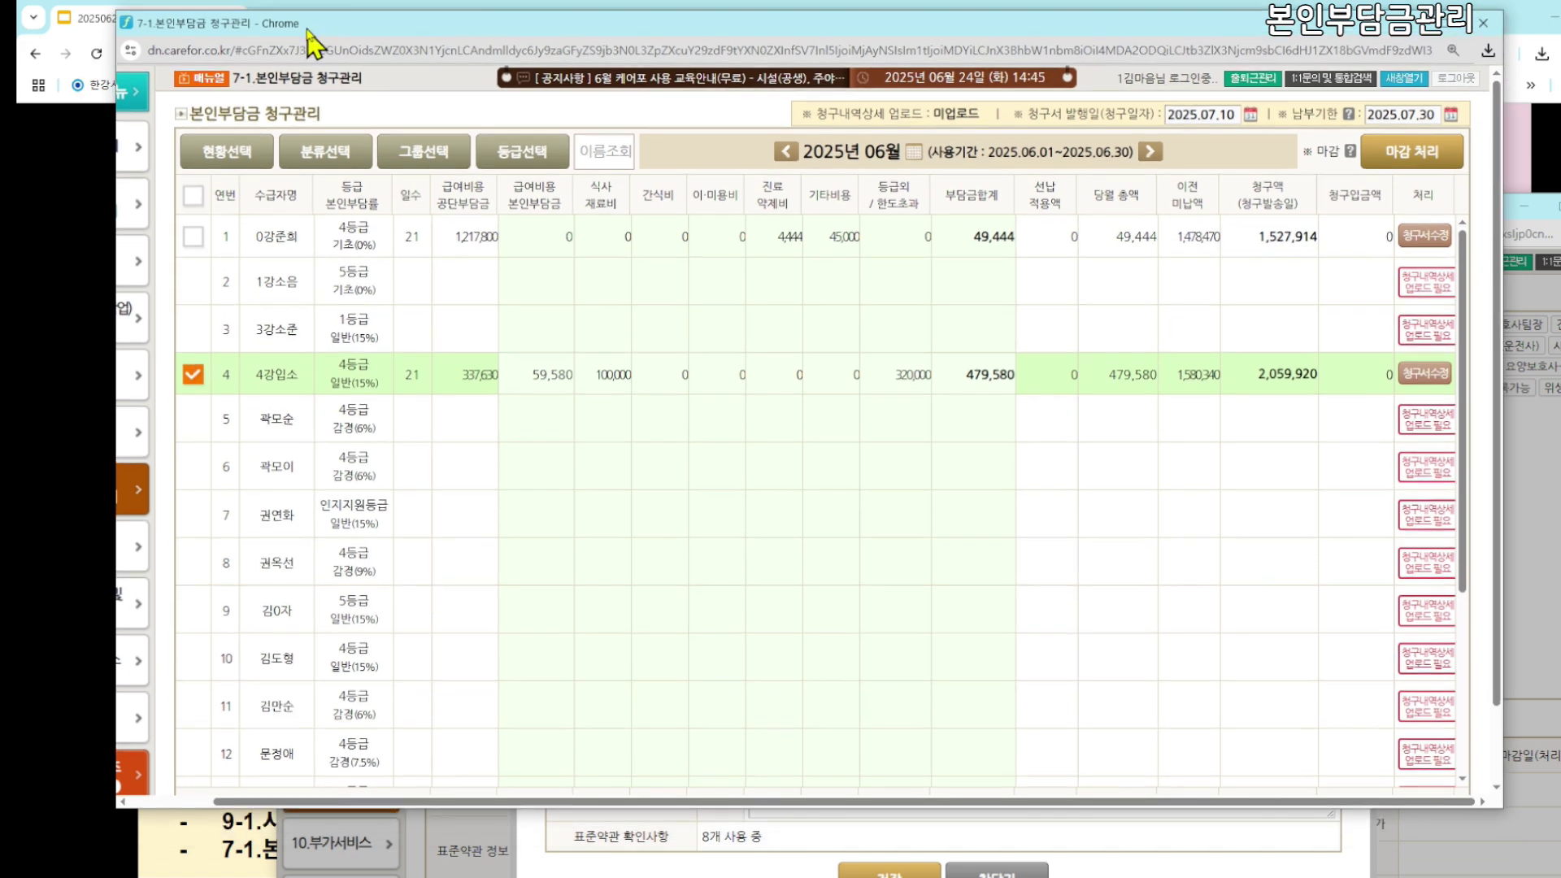
pyautogui.scroll(-5, 346, 674)
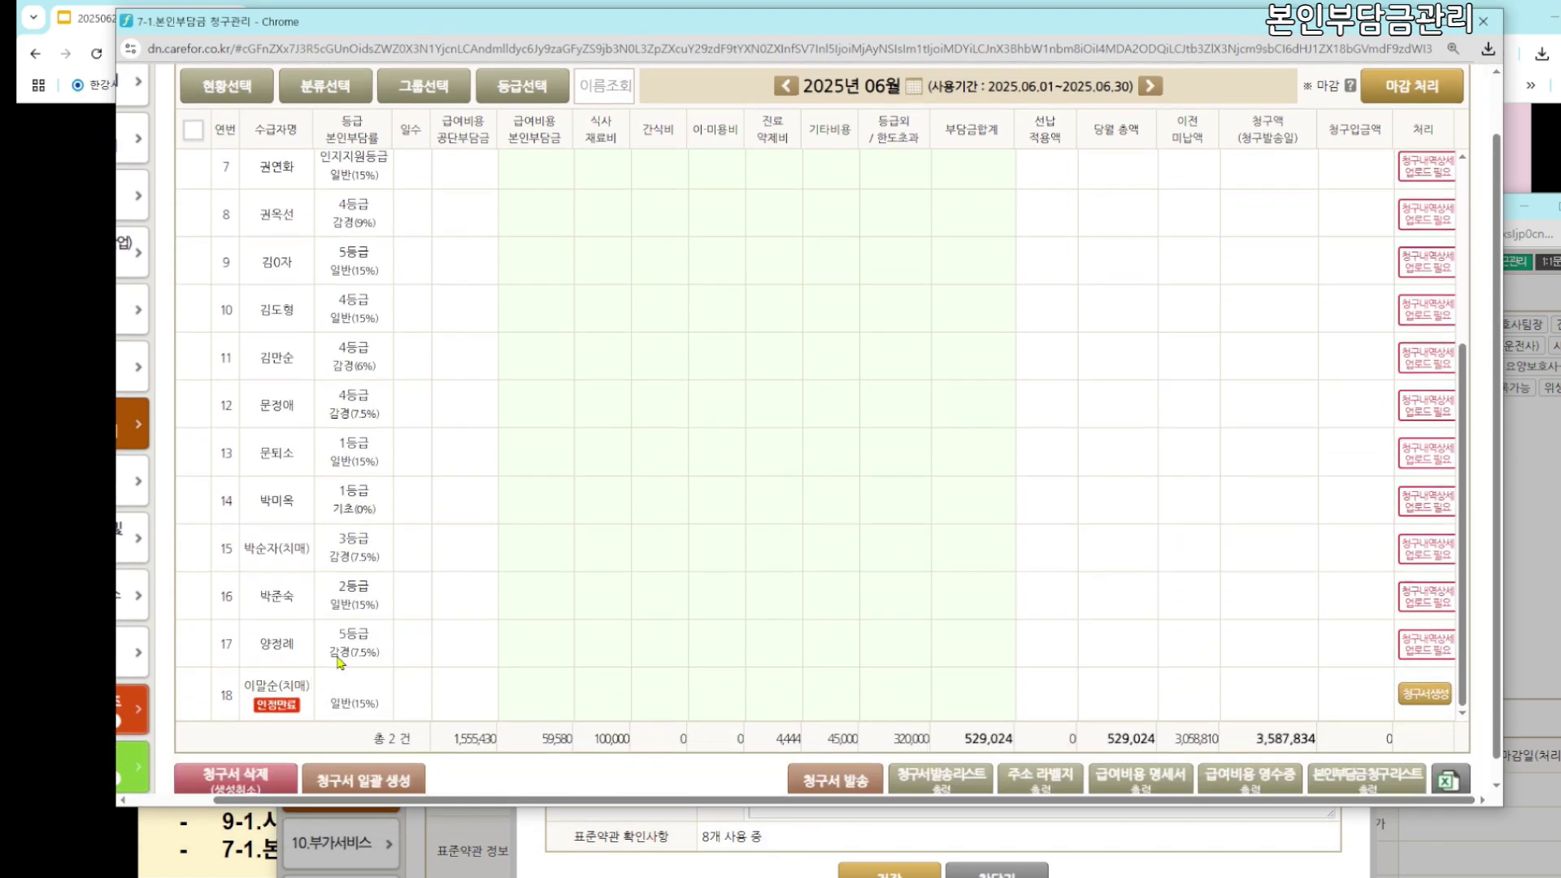
pyautogui.click(264, 770)
pyautogui.click(891, 181)
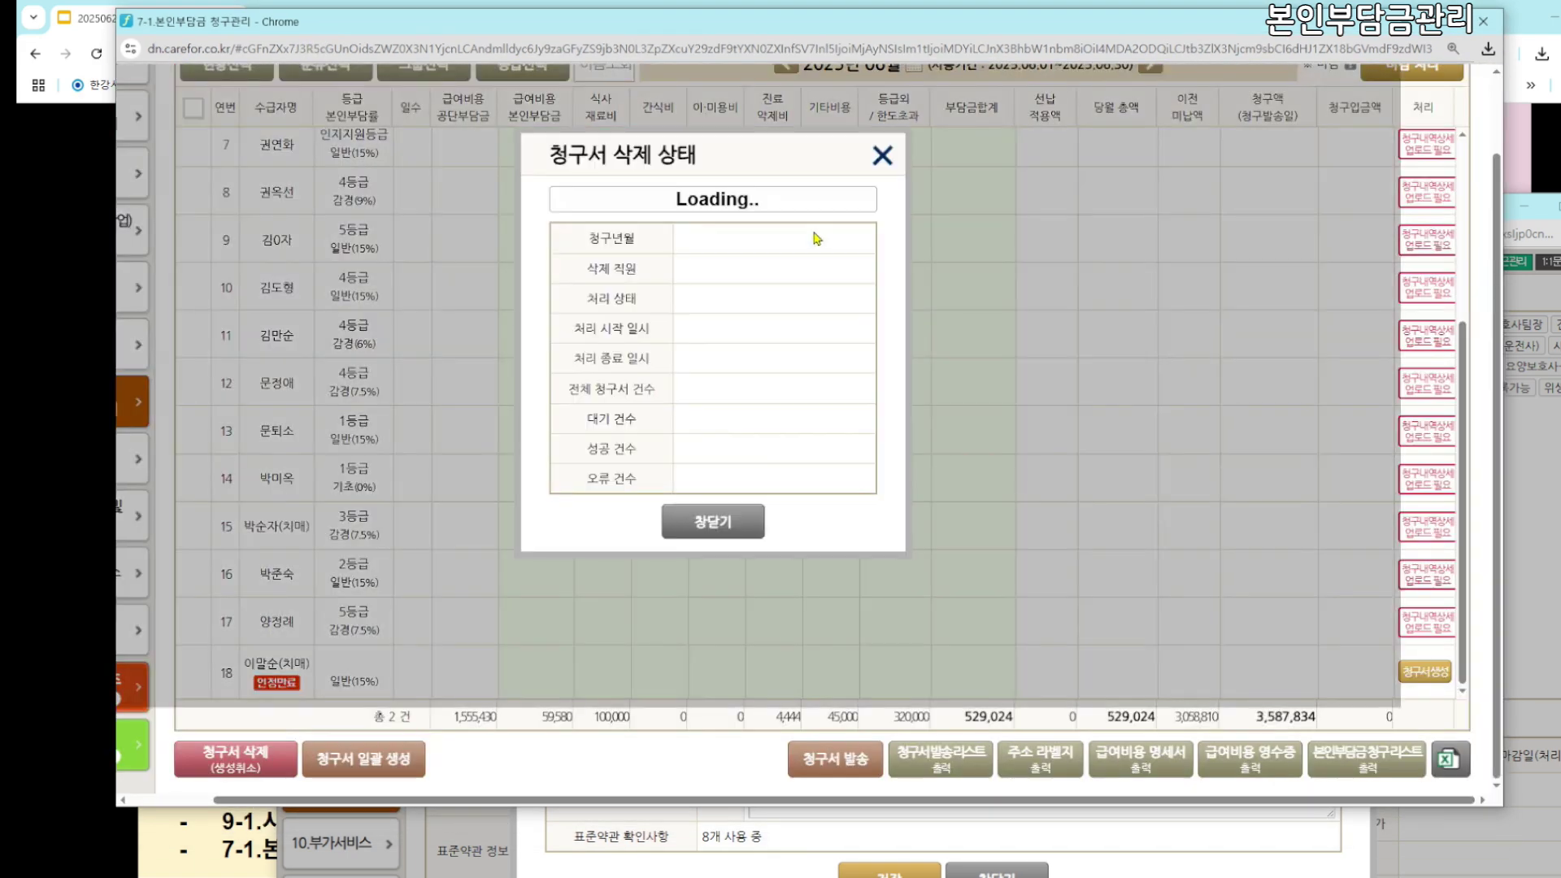
pyautogui.click(712, 523)
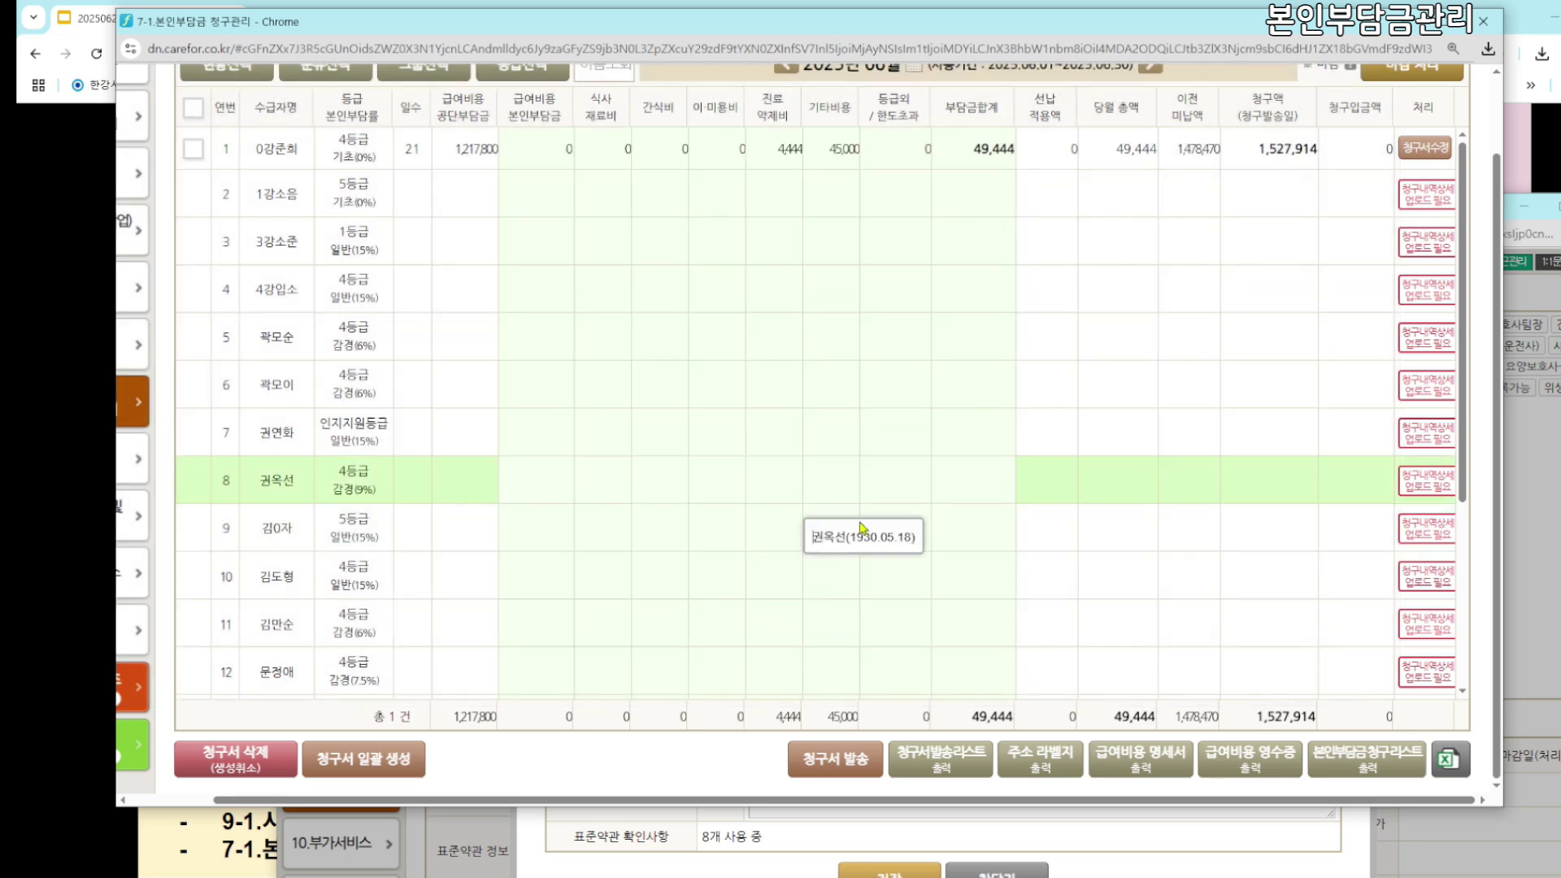
# Delete the June 2025 bill of the recipient in row 1 and close the deletion status window
pyautogui.scroll(2, 914, 496)
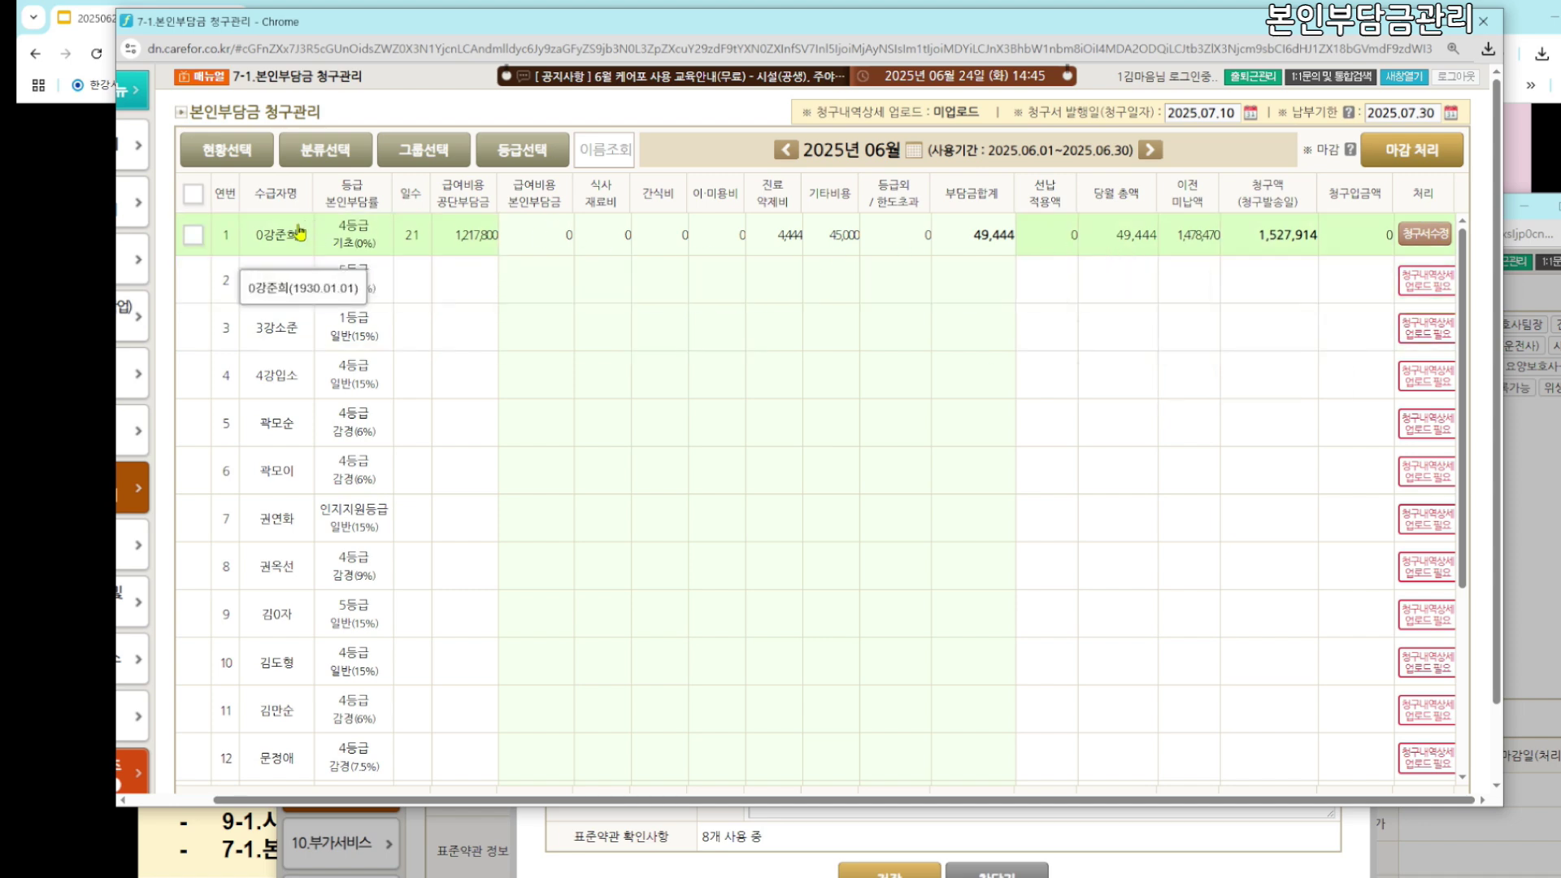
pyautogui.scroll(-4, 326, 488)
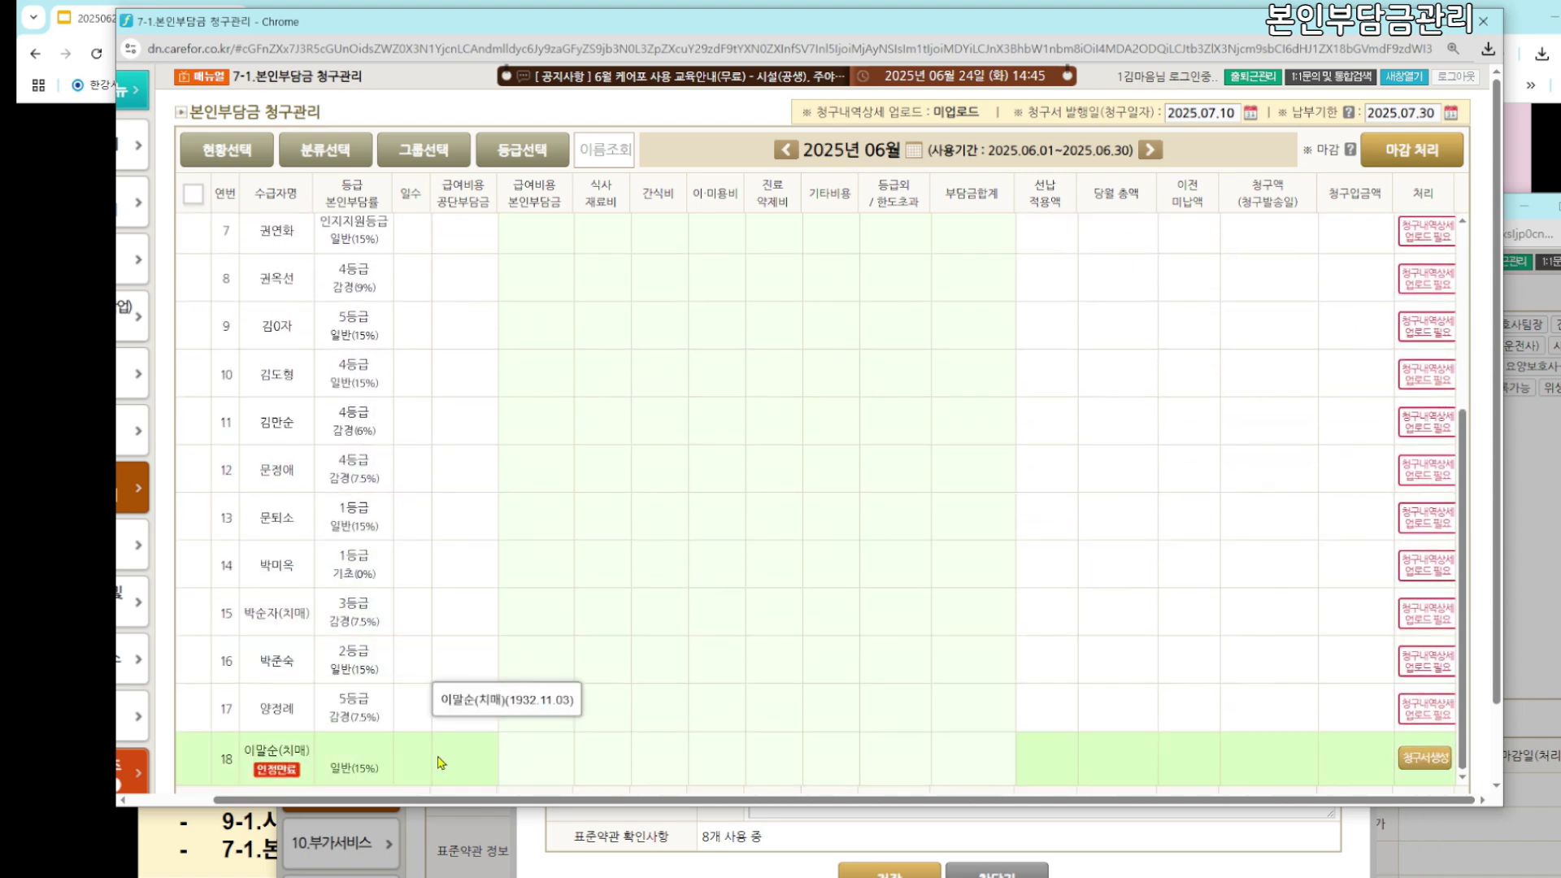
pyautogui.moveTo(407, 806); pyautogui.dragTo(408, 860)
pyautogui.click(276, 839)
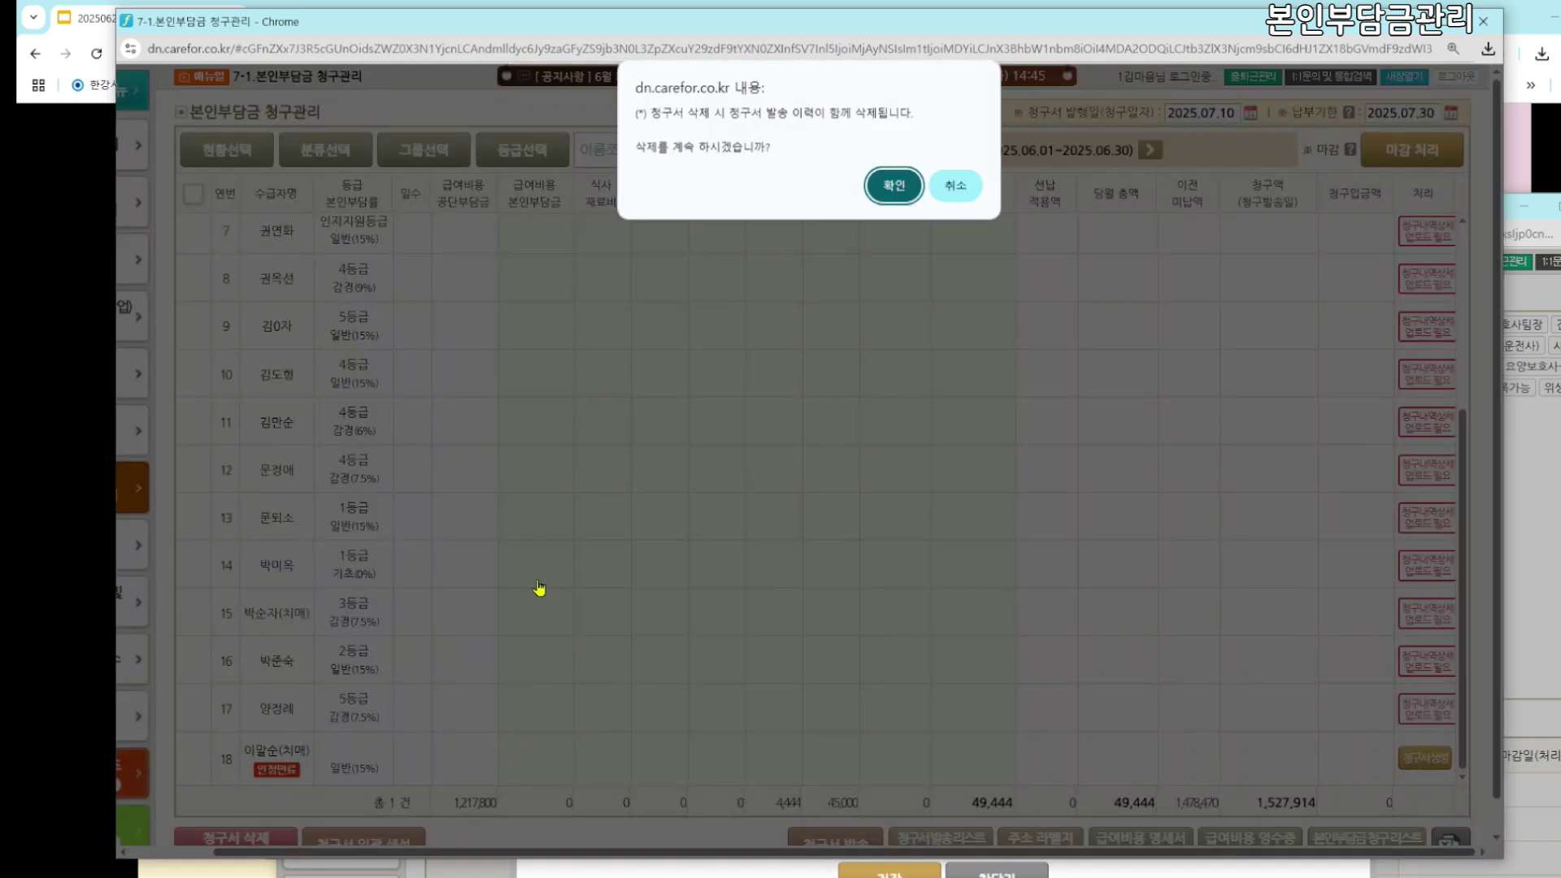
pyautogui.click(888, 187)
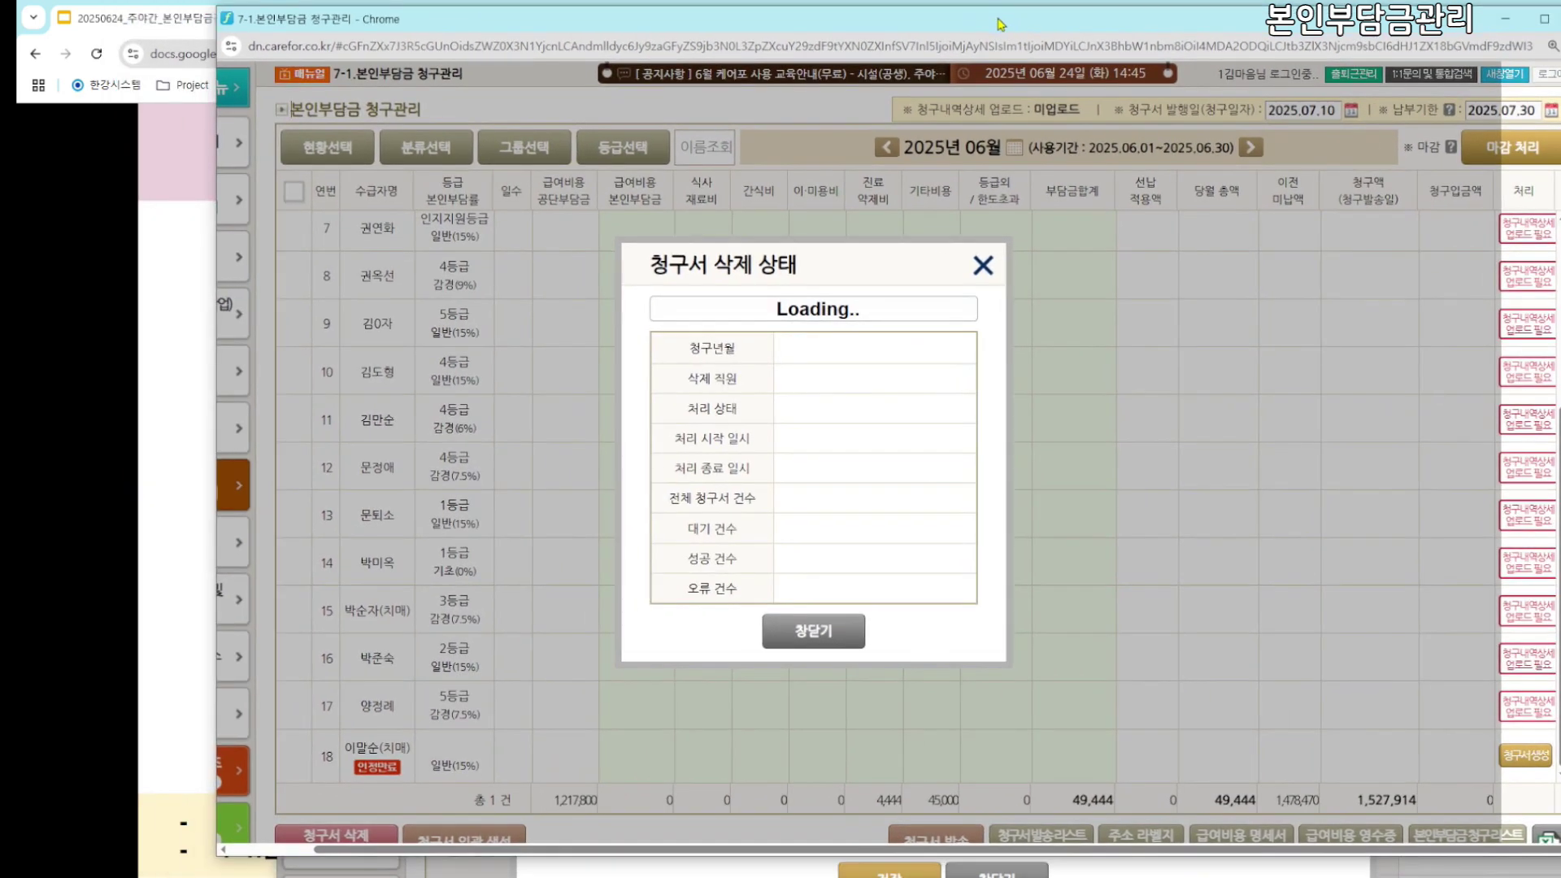
pyautogui.click(837, 637)
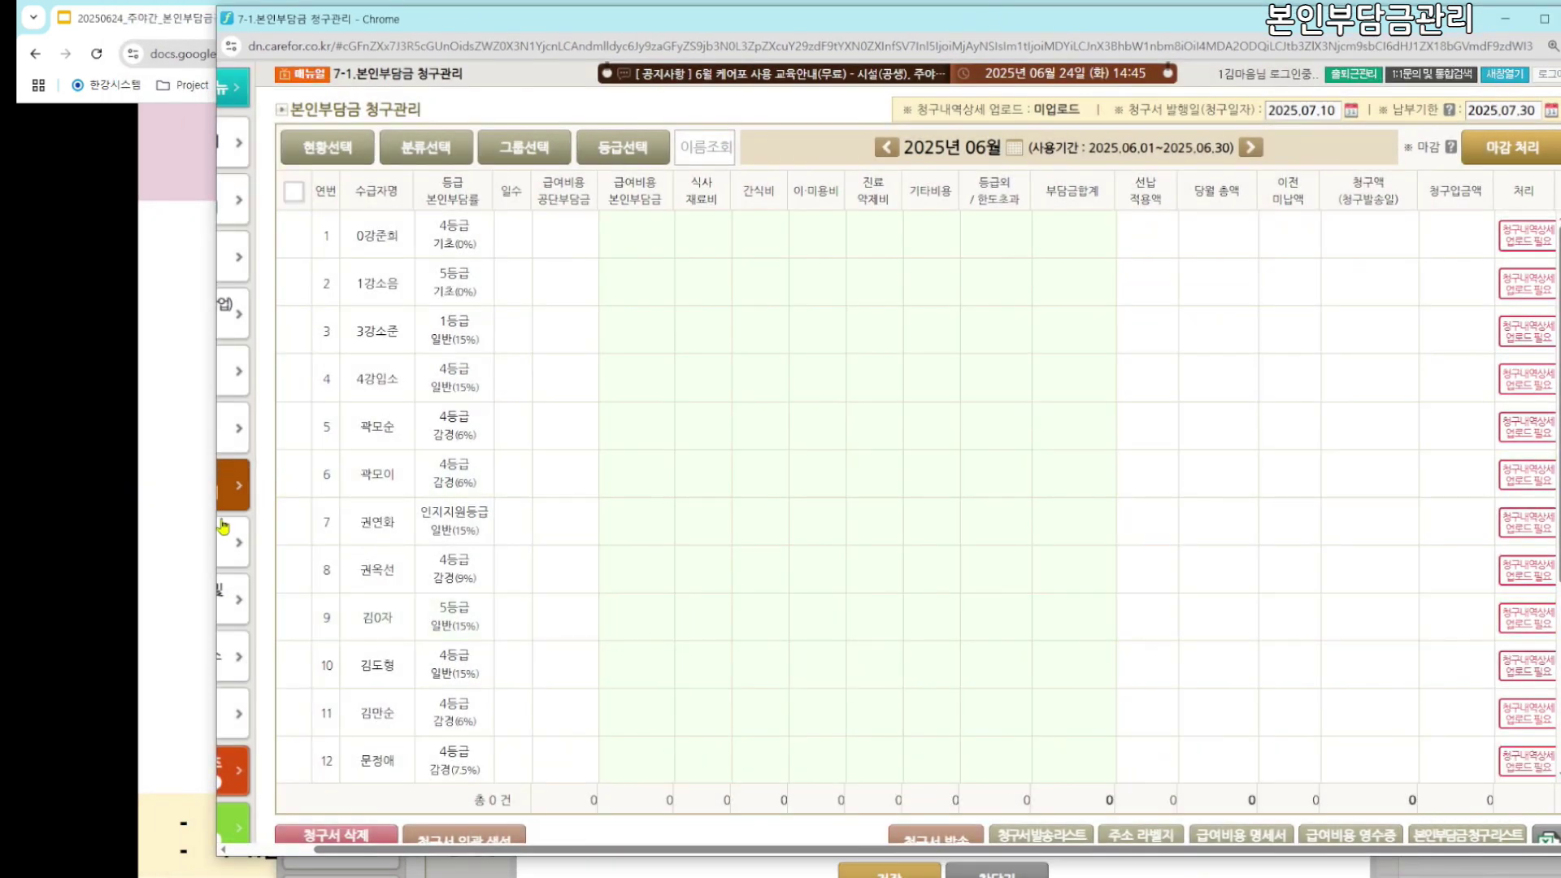
# Go to 9-1.시설정보설정, set 청구서 생성 기준 to 일정계획 in 본인부담금 & 표준약관 정보 and save
pyautogui.moveTo(216, 524); pyautogui.dragTo(83, 503)
pyautogui.click(152, 593)
pyautogui.click(295, 553)
pyautogui.click(890, 524)
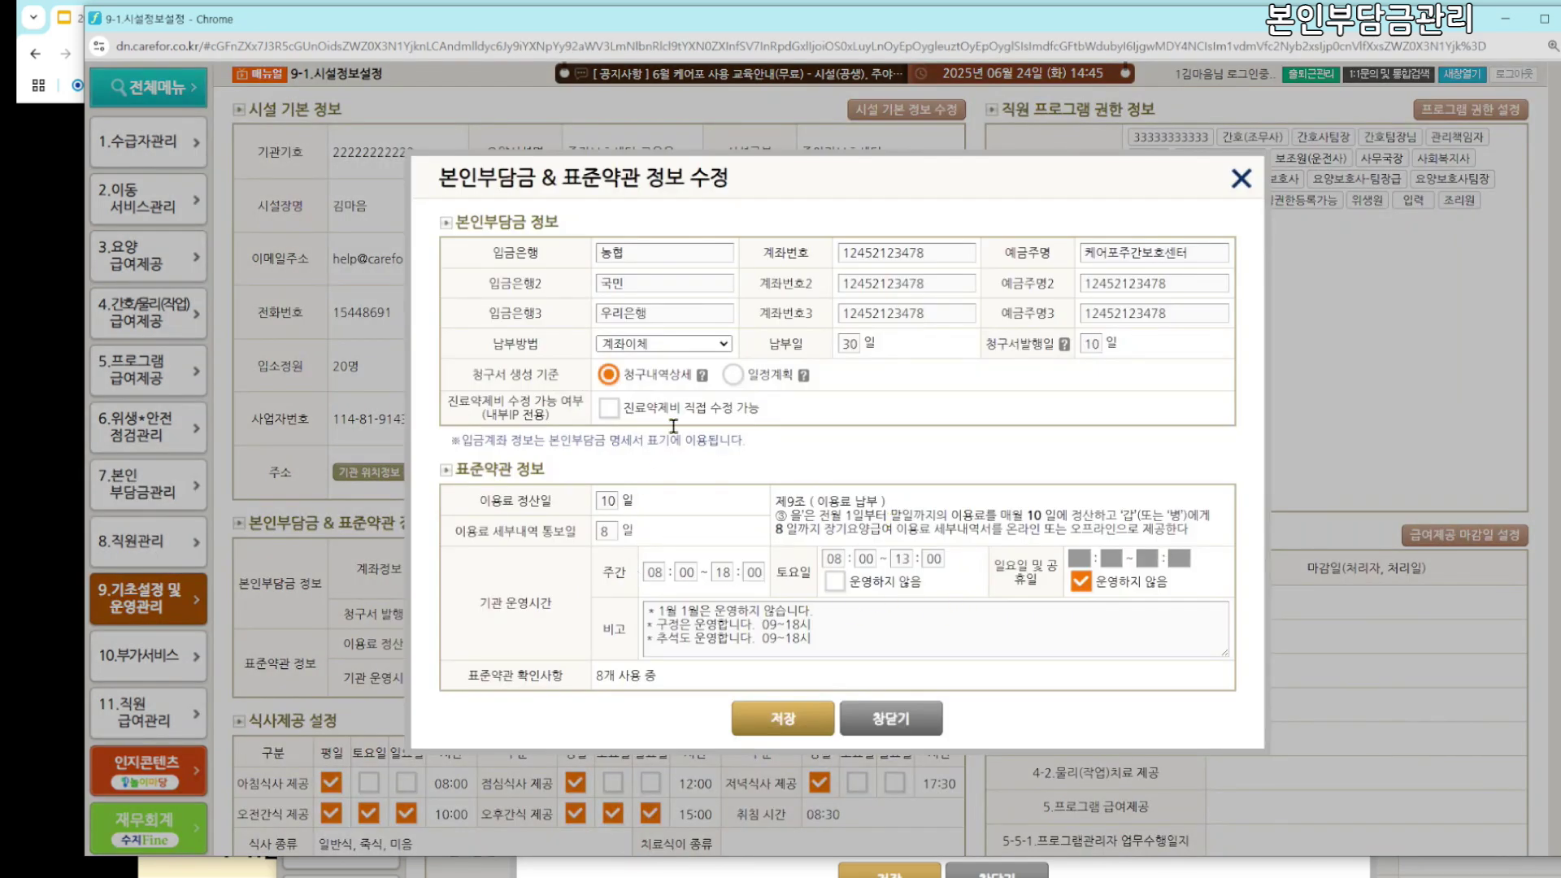
pyautogui.click(733, 375)
pyautogui.click(808, 724)
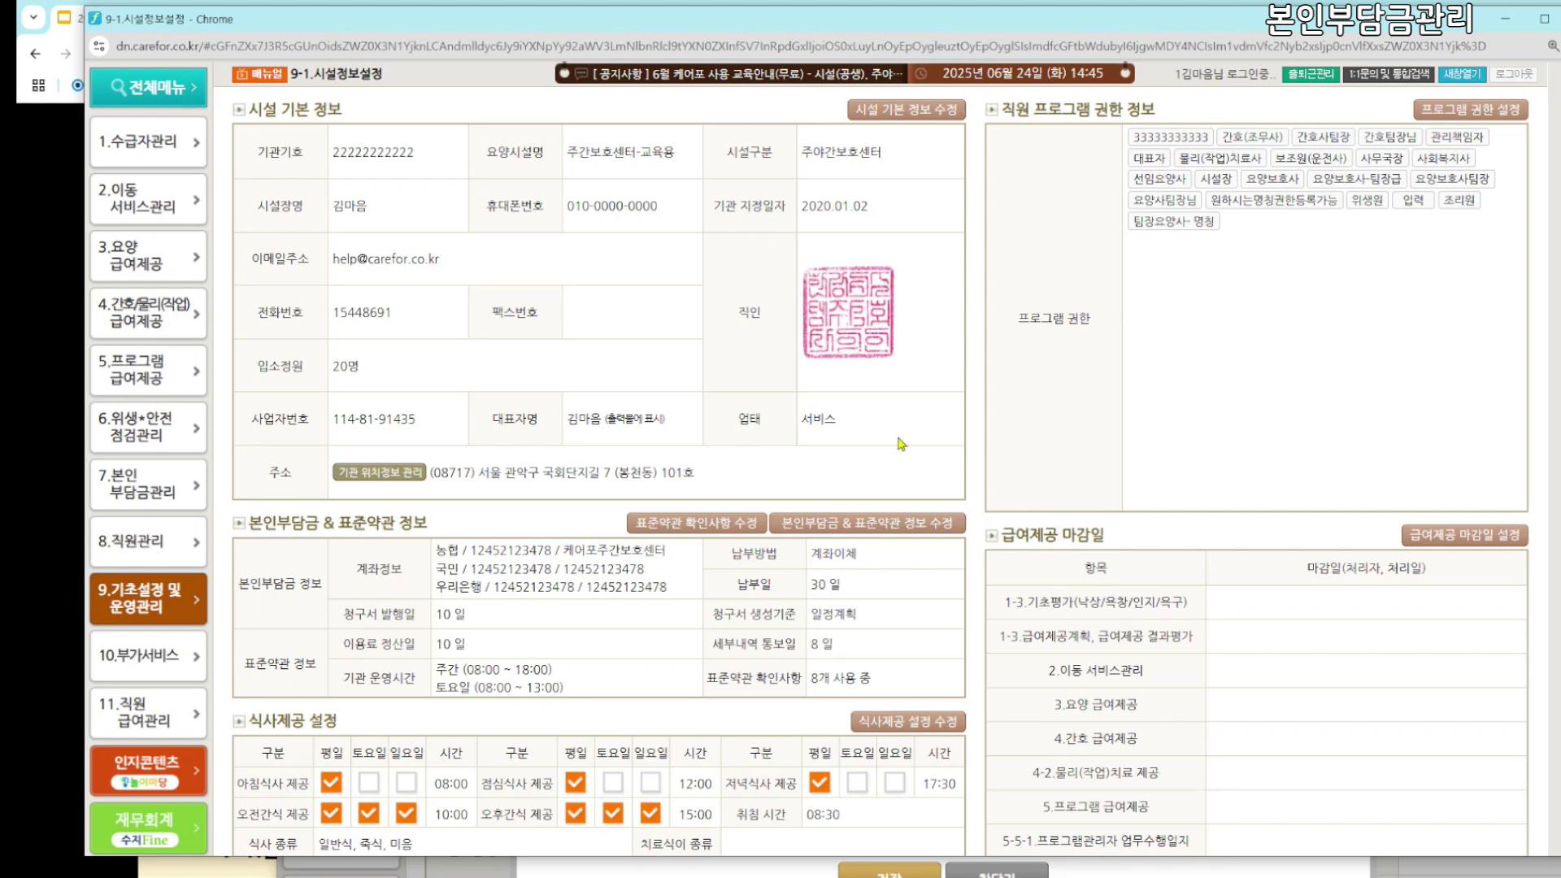
# Open 7-1.본인부담금 청구관리 for June 2025 and check the 청구서 발행일 and 납부기한 dates
pyautogui.hotkey('ctrl', '-')
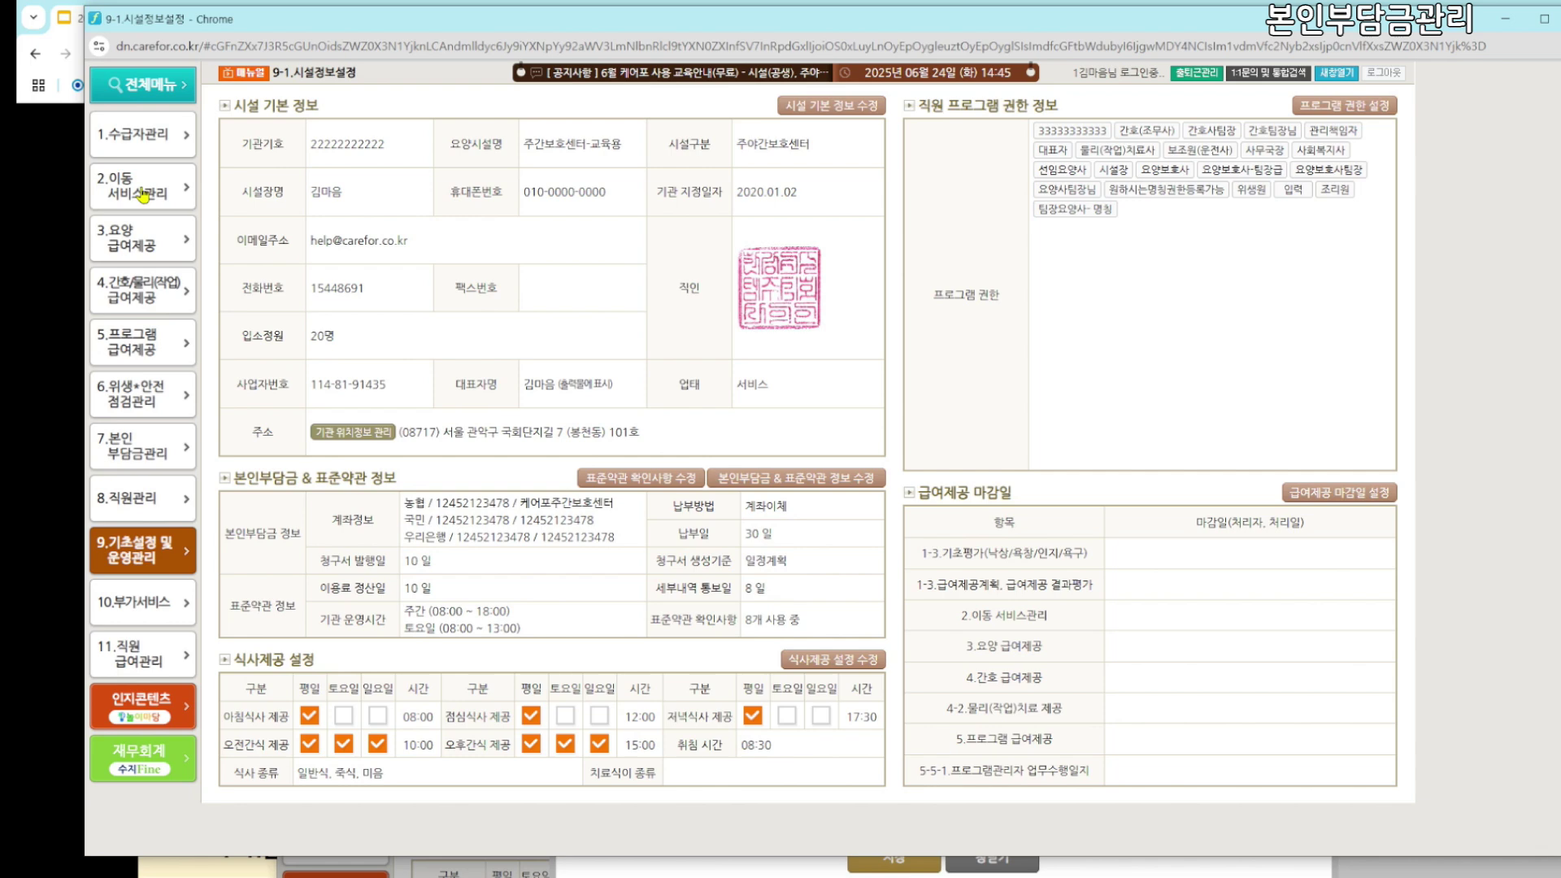
pyautogui.click(130, 461)
pyautogui.click(273, 288)
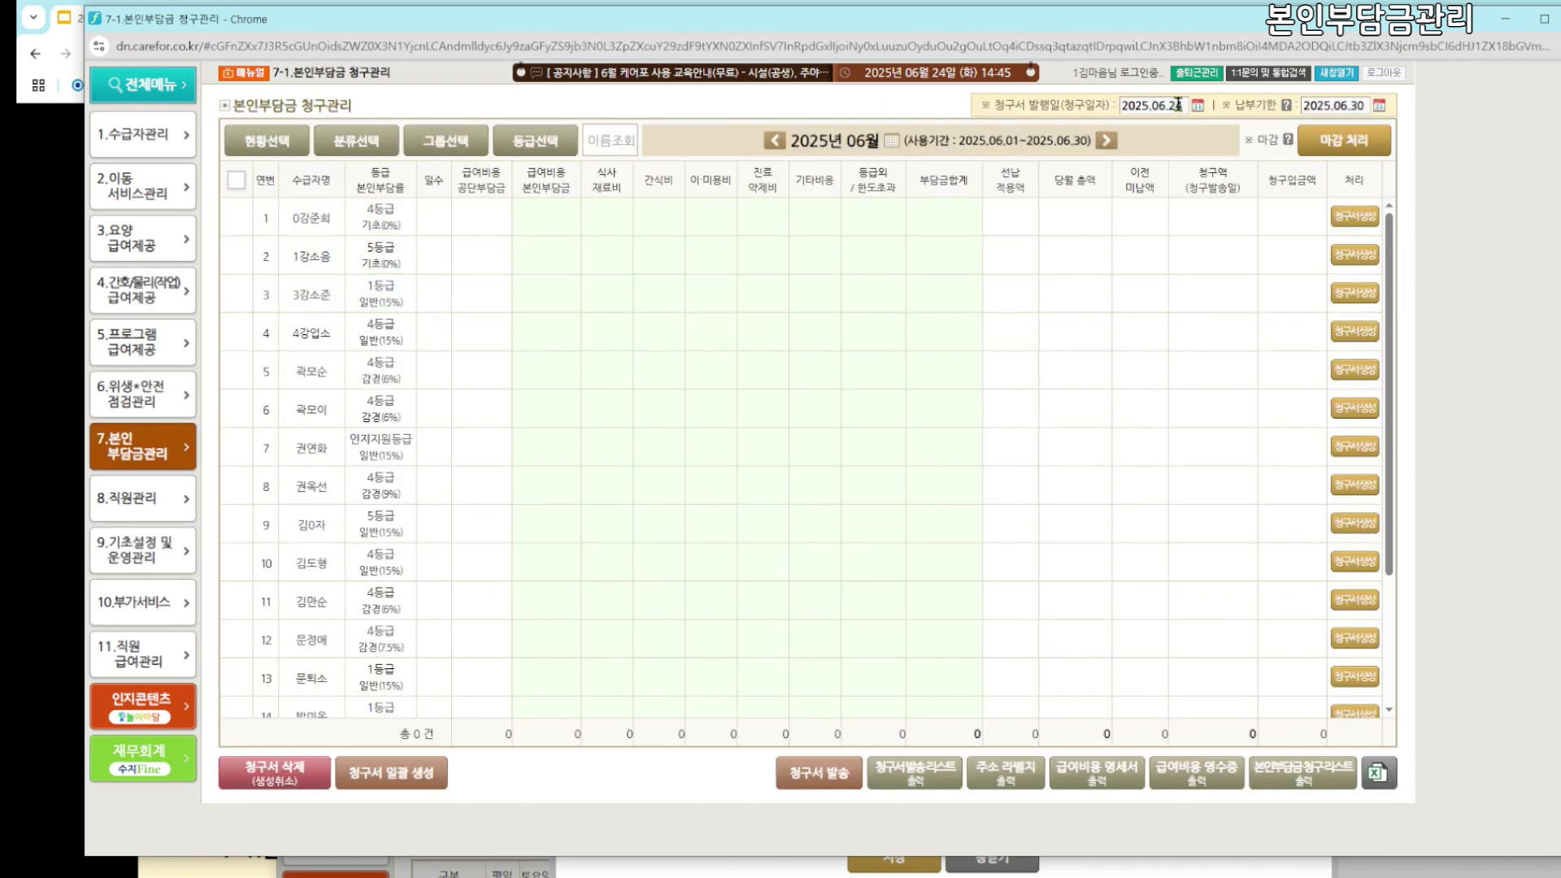
pyautogui.click(1180, 104)
pyautogui.click(1333, 105)
# Generate the June 2025 bills for the recipients in rows 1 and 2, and open the 청구서 발행일 calendar
pyautogui.click(1354, 218)
pyautogui.click(999, 214)
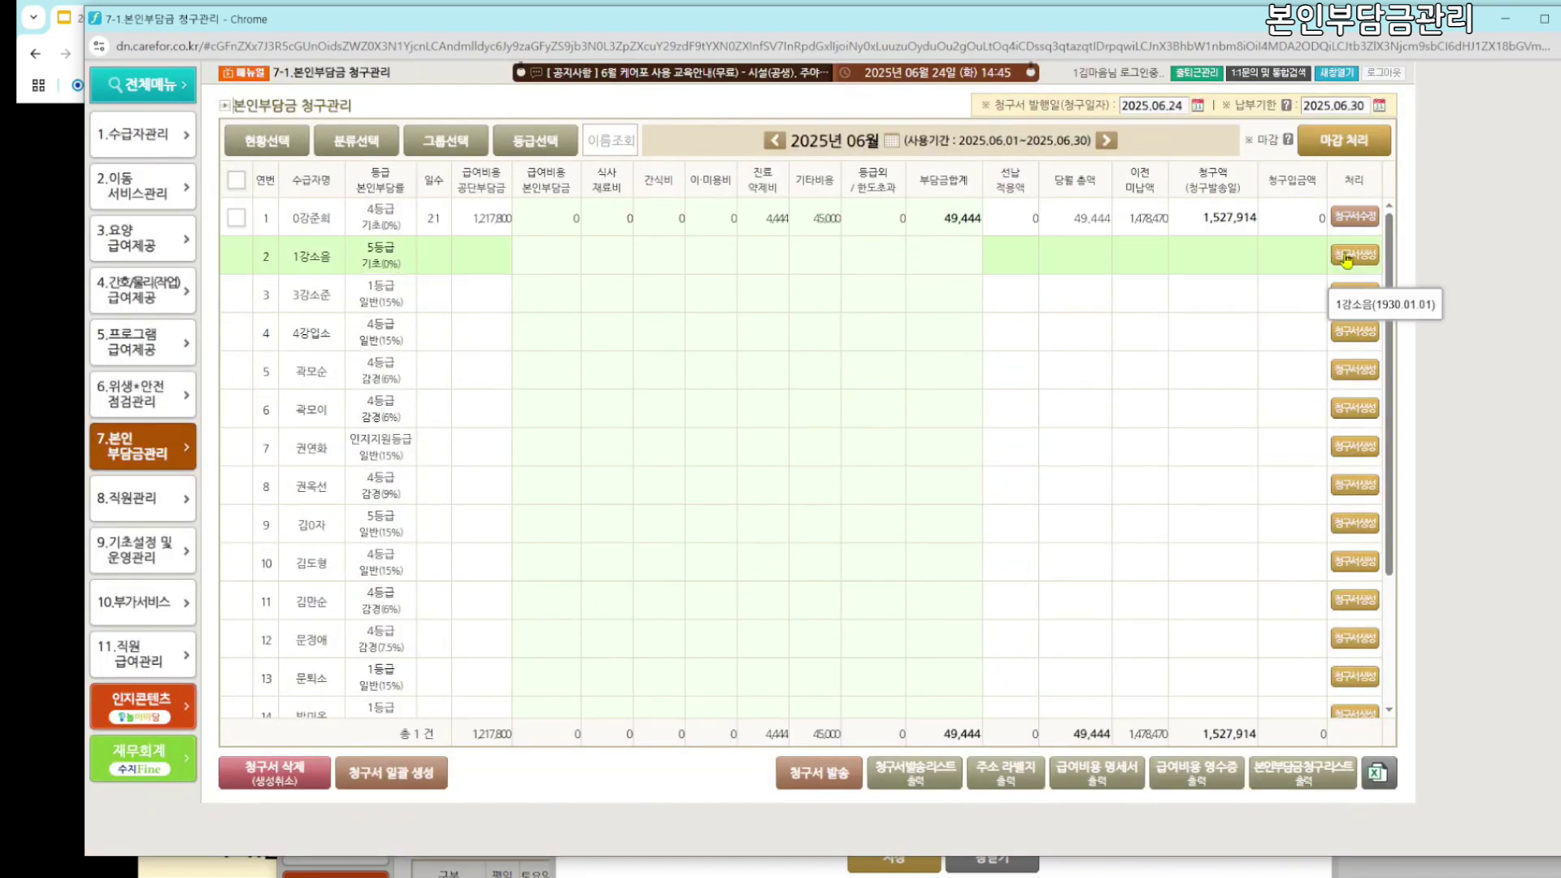
pyautogui.press('Return')
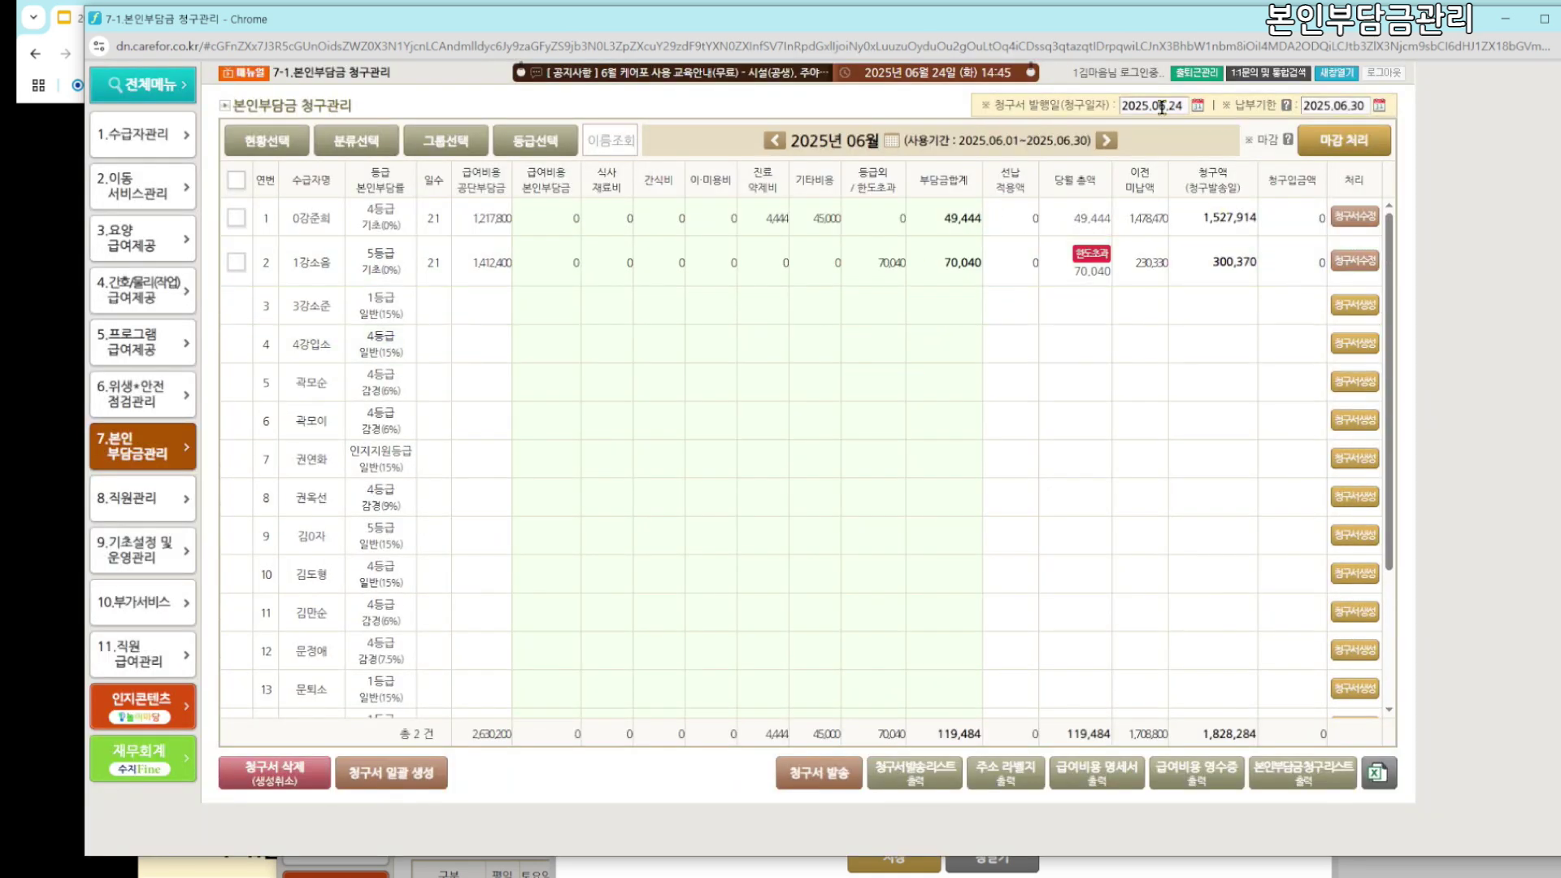
pyautogui.click(1161, 108)
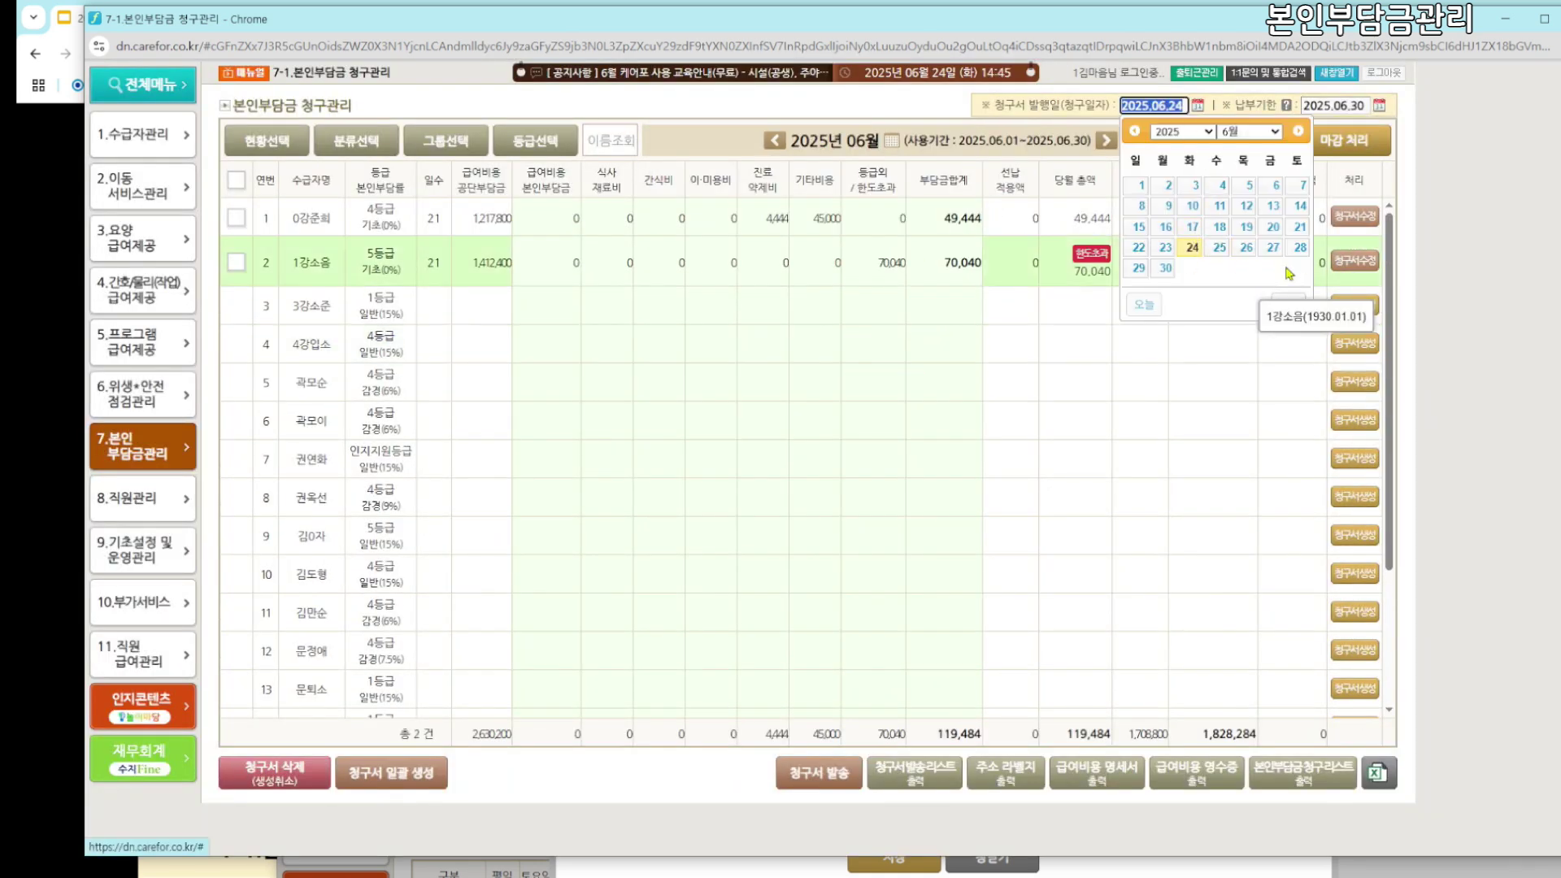
# Set 청구서 발행일 to 2025.06.22 and 납부기한 to 2025.06.27, and generate the June 2025 bill of the recipient in row 3
pyautogui.click(1141, 248)
pyautogui.click(1333, 105)
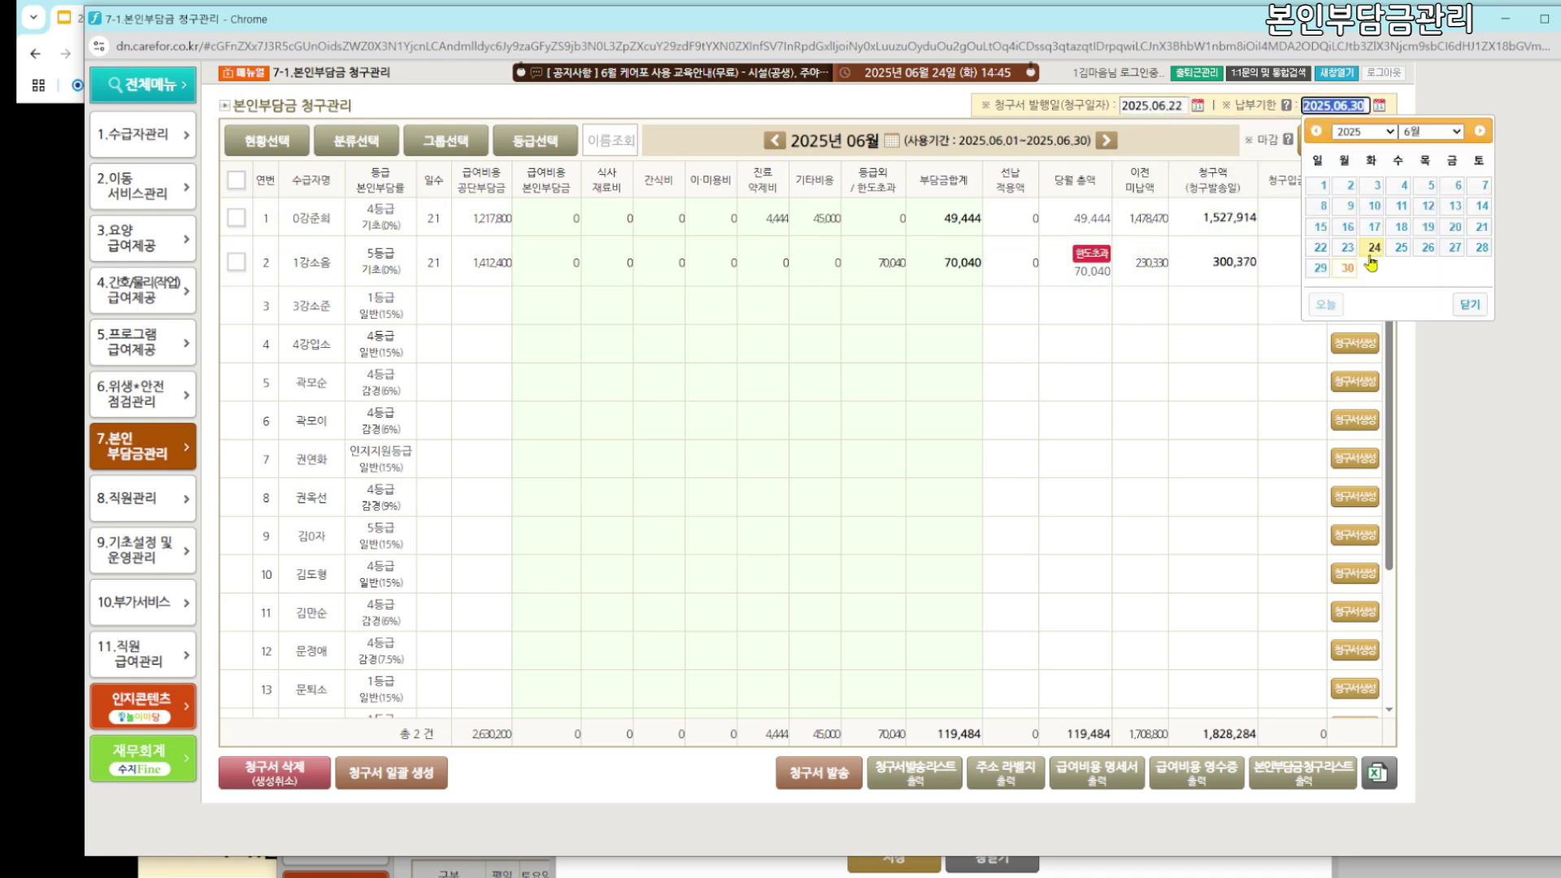
pyautogui.click(1455, 247)
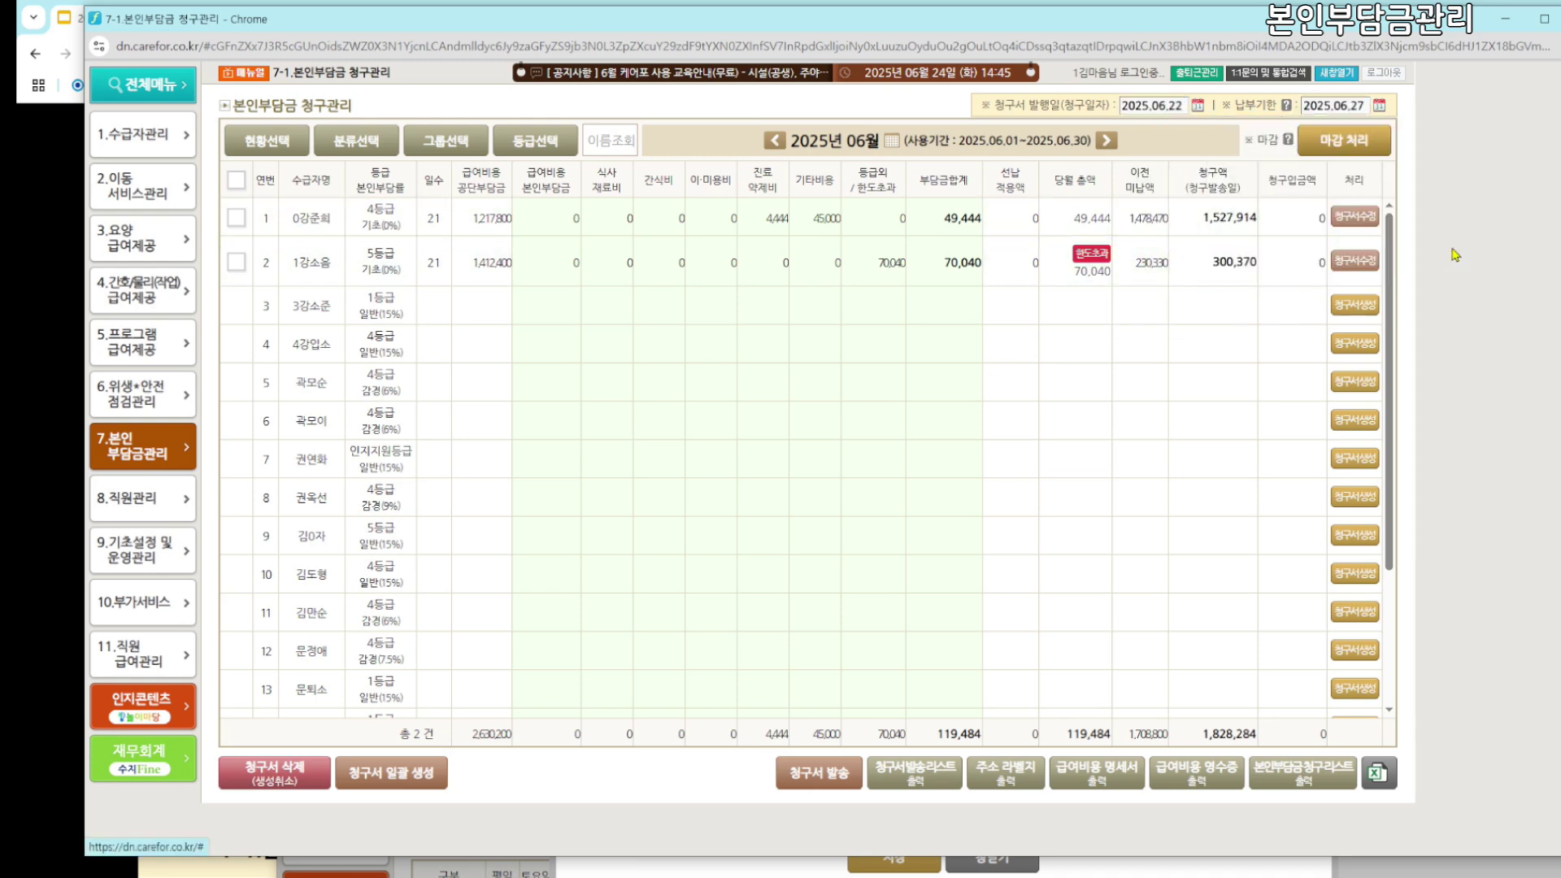
pyautogui.click(1342, 307)
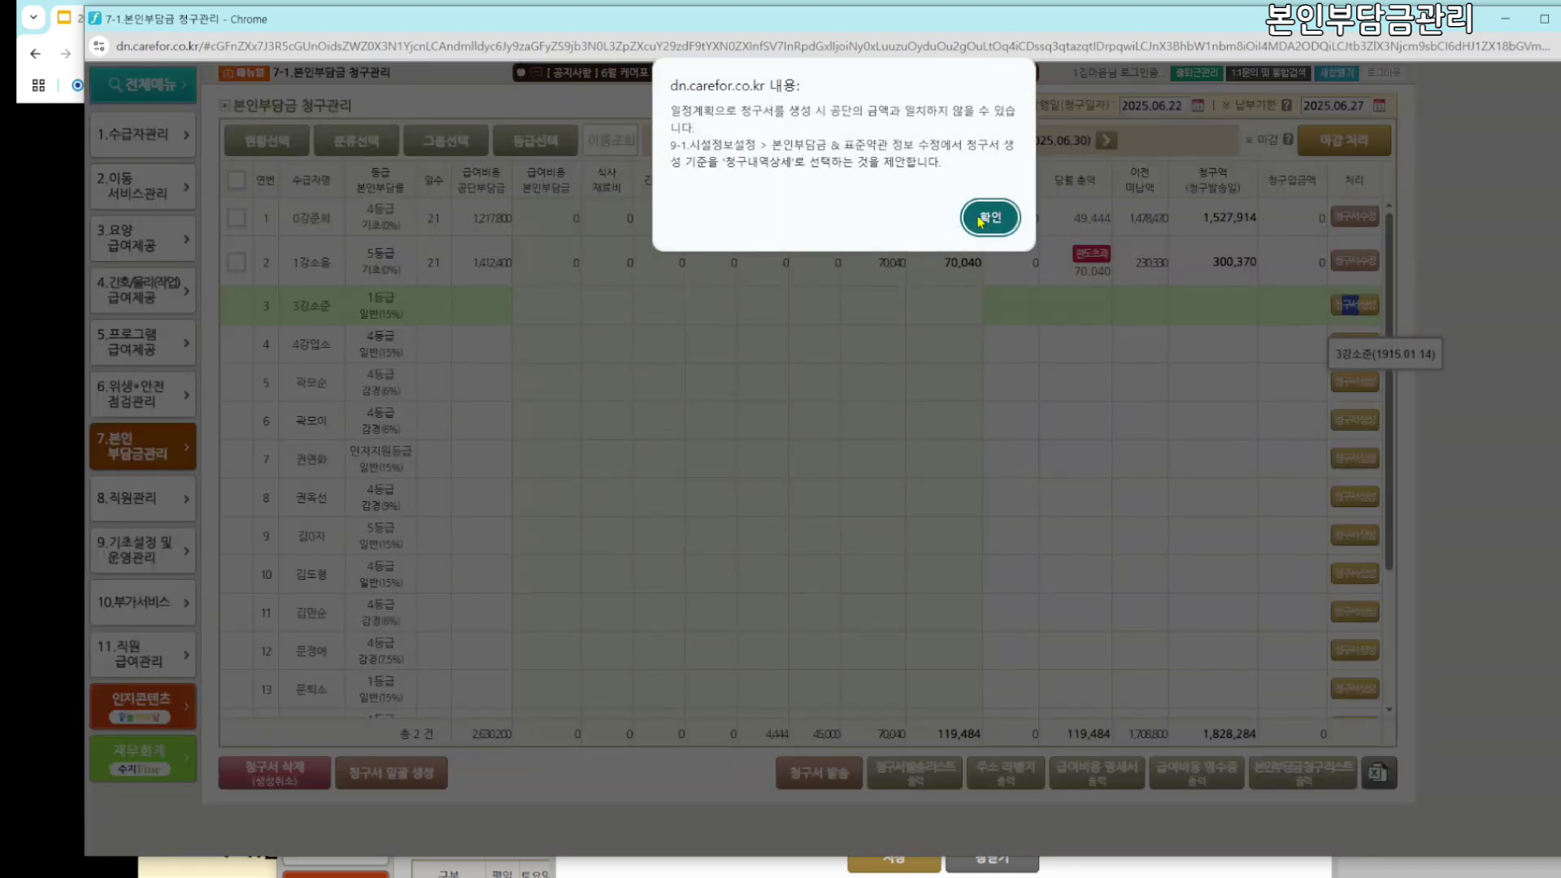
pyautogui.click(989, 217)
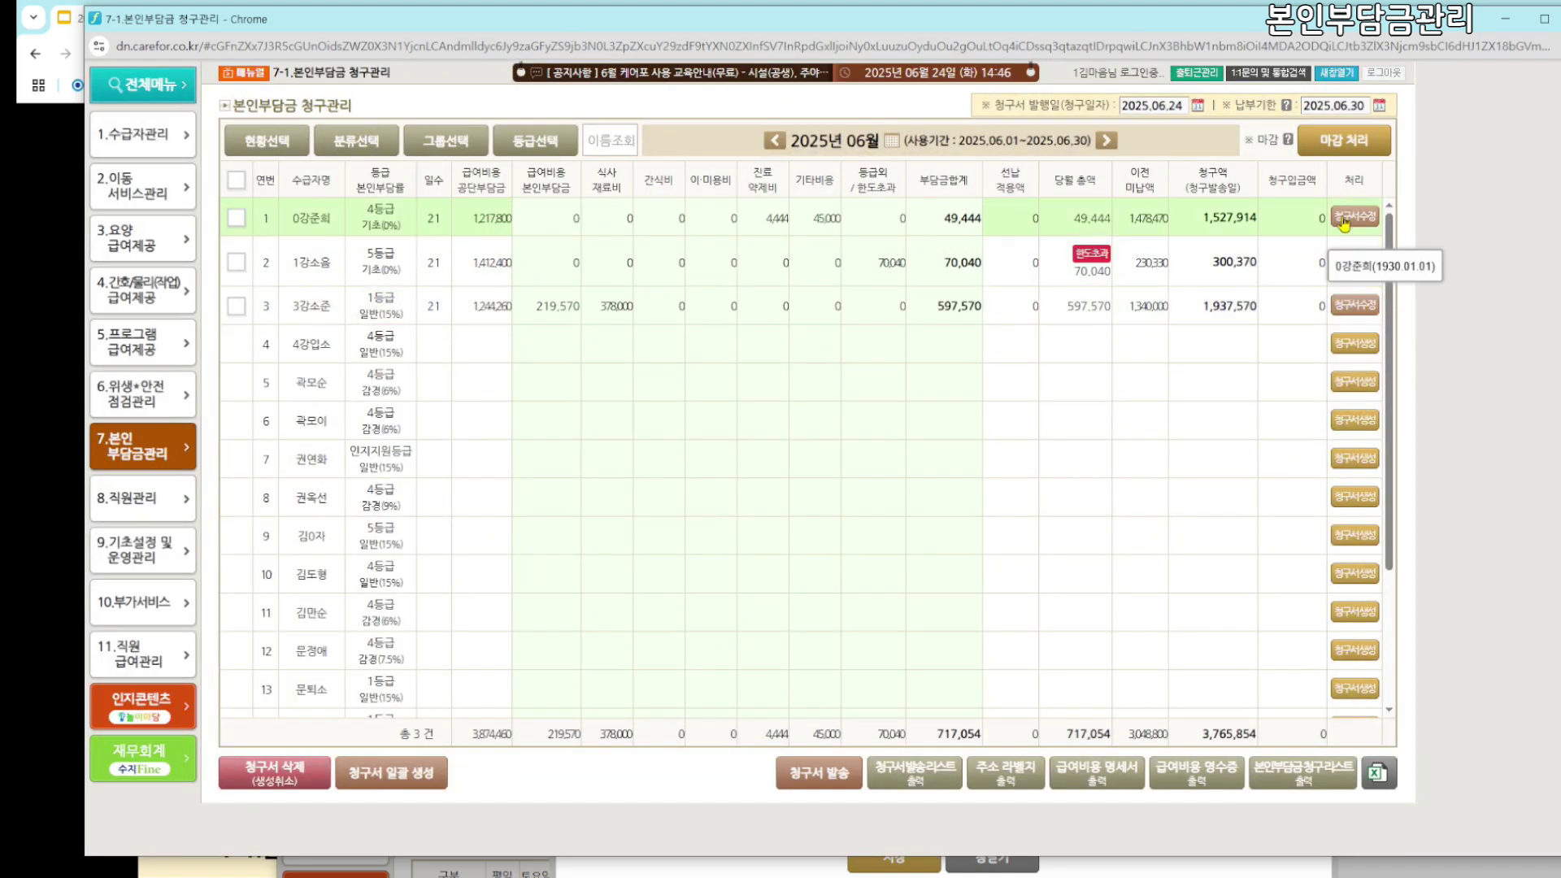
# Open the row 1 recipient's bill, check its 발행일 and 납부기한 in the date editing window, and close both windows unchanged
pyautogui.moveTo(1342, 224); pyautogui.dragTo(1369, 223)
pyautogui.click(1369, 220)
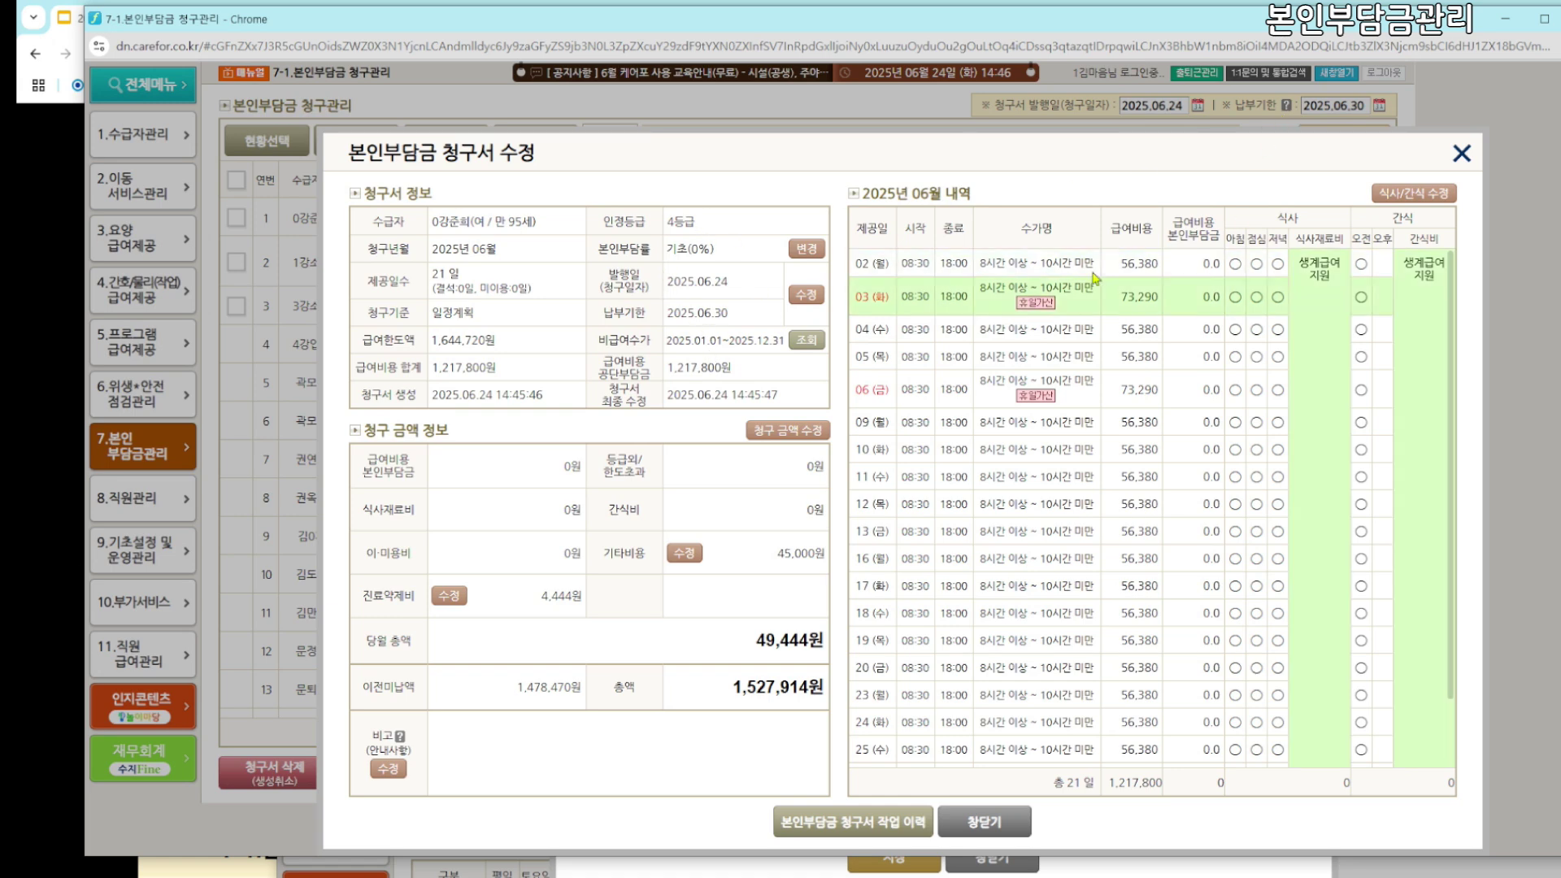
pyautogui.moveTo(1151, 149); pyautogui.dragTo(1188, 145)
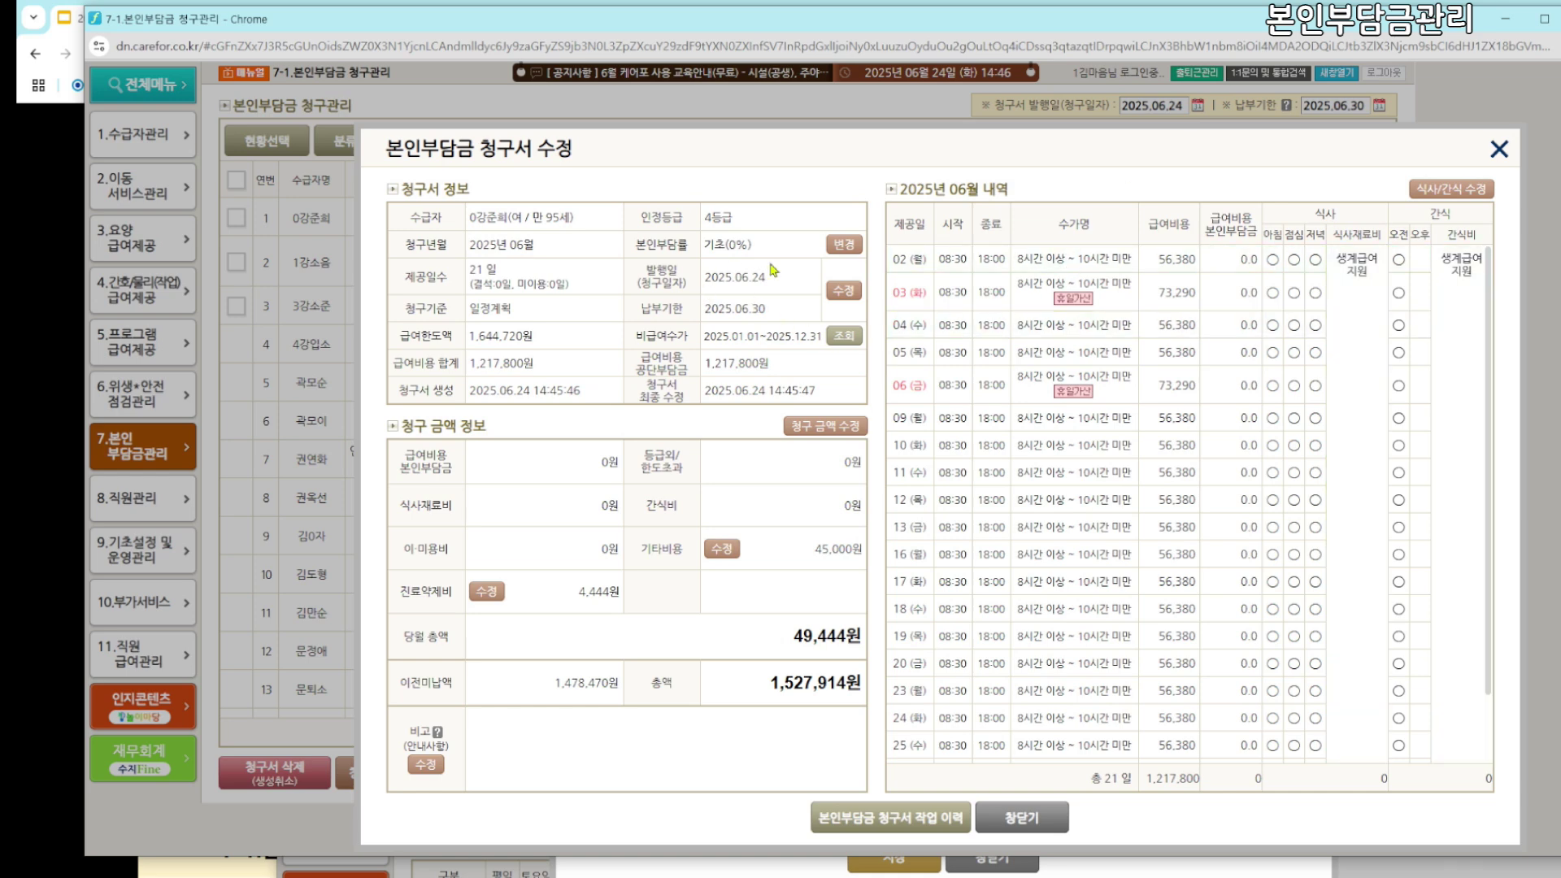
pyautogui.moveTo(638, 277); pyautogui.dragTo(760, 310)
pyautogui.click(841, 292)
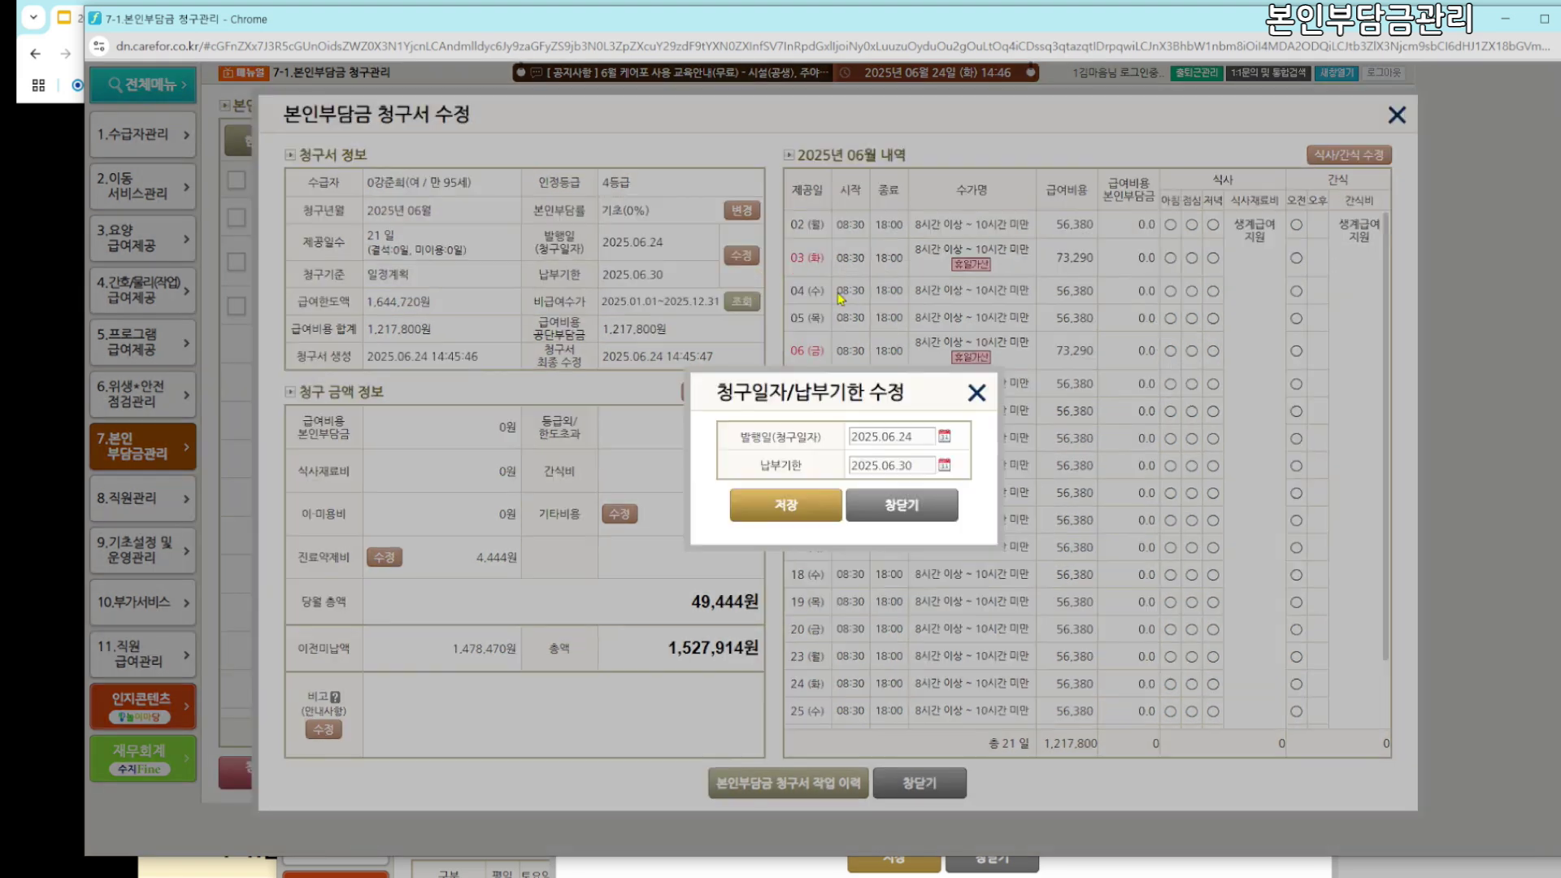
pyautogui.moveTo(760, 469); pyautogui.dragTo(810, 472)
pyautogui.click(935, 517)
pyautogui.click(940, 785)
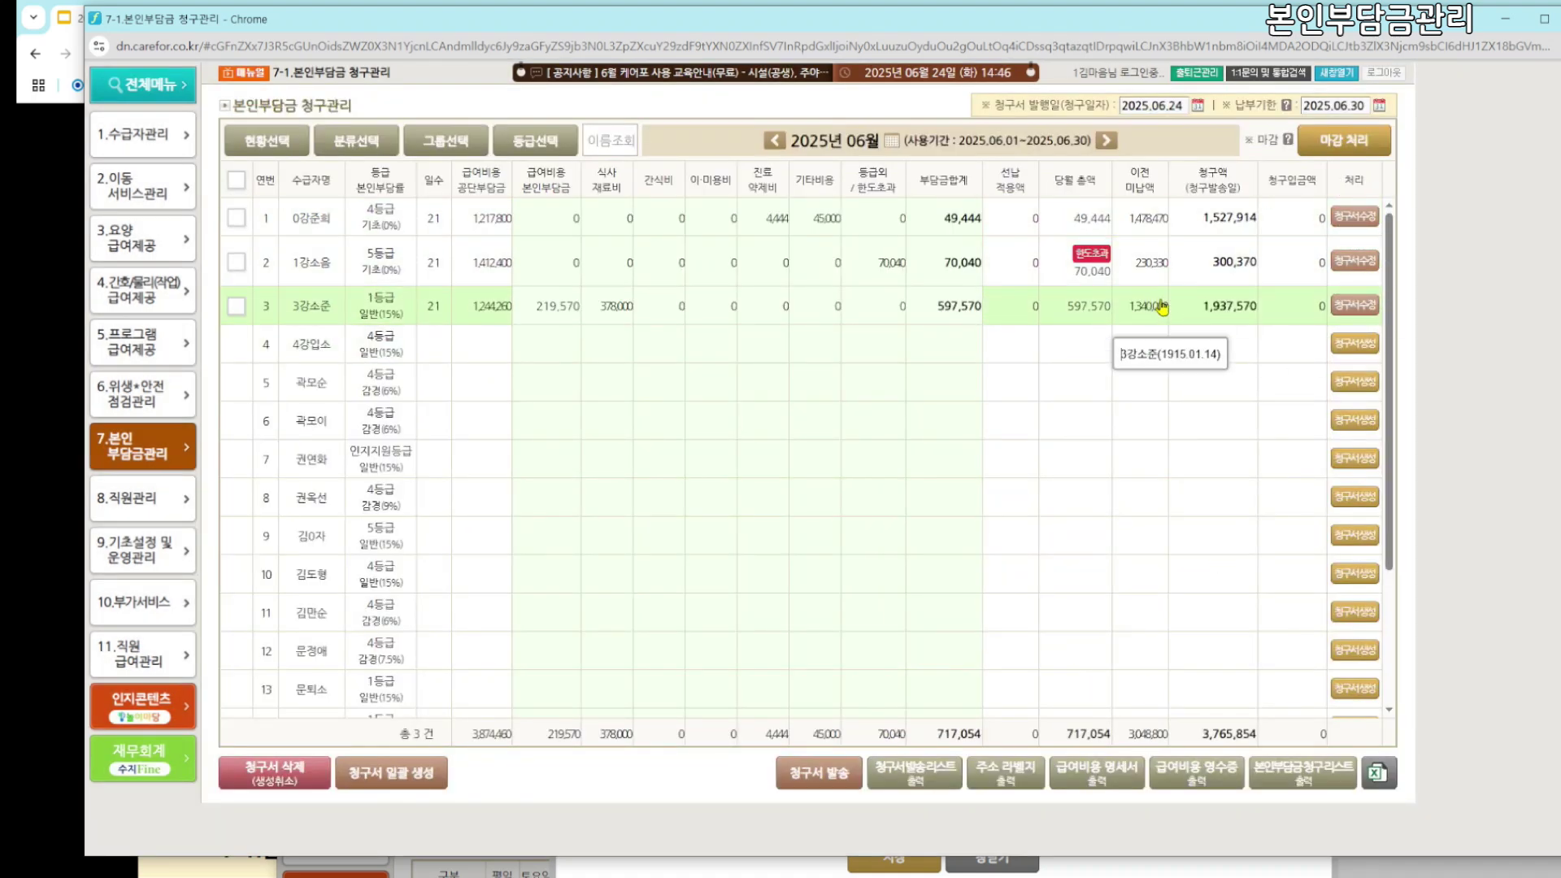
# Select all generated bills and set 청구서 발행일 to 2025.06.23 and 납부기한 to 2025.06.26
pyautogui.click(236, 179)
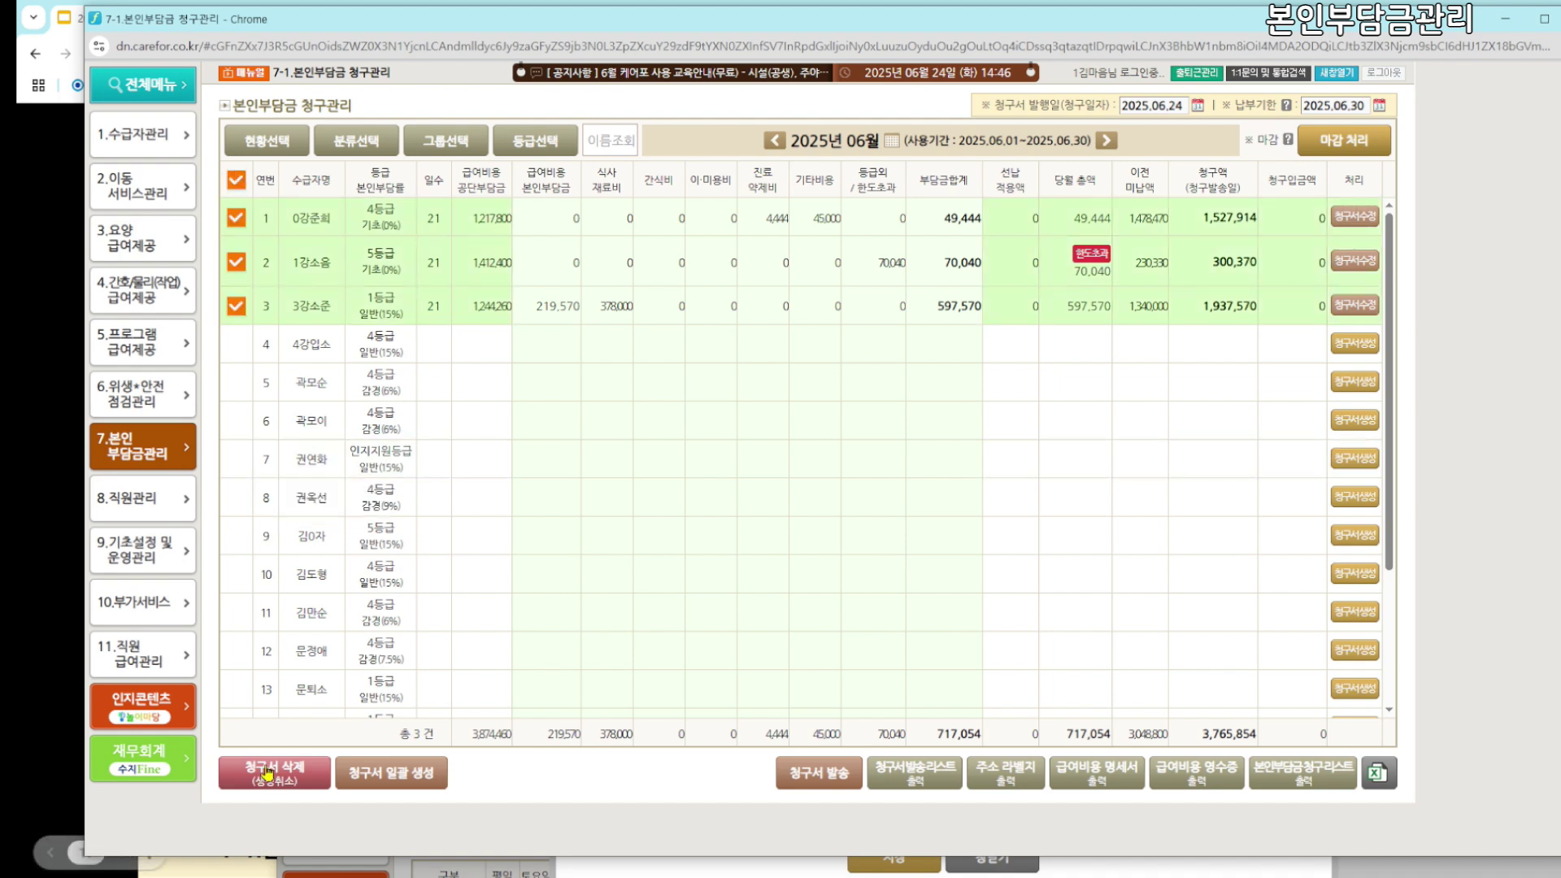
pyautogui.click(1167, 105)
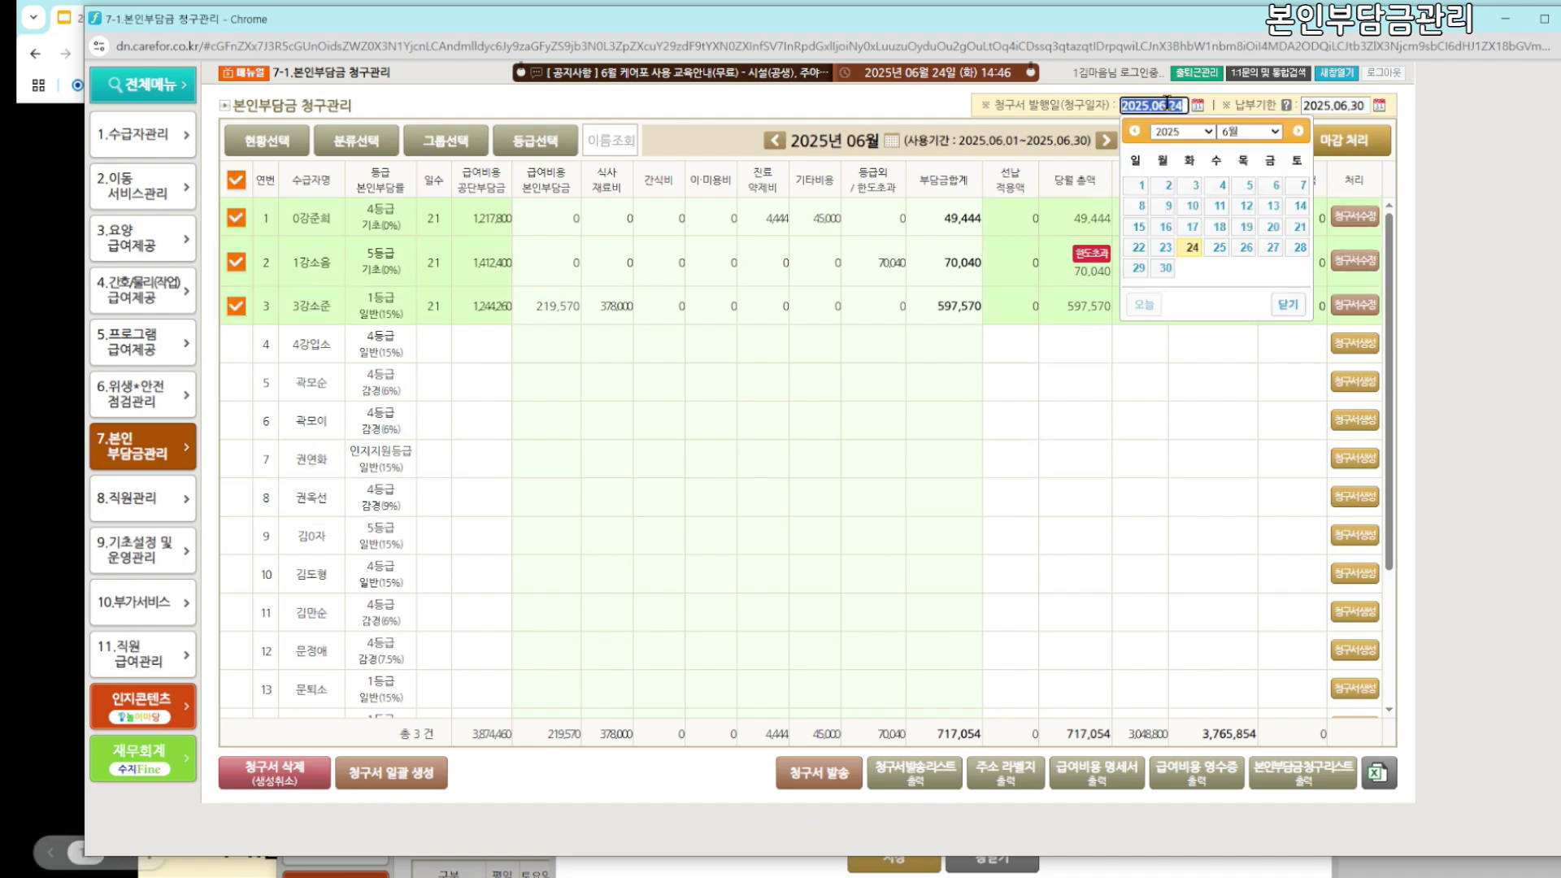
pyautogui.click(1168, 246)
pyautogui.click(1333, 105)
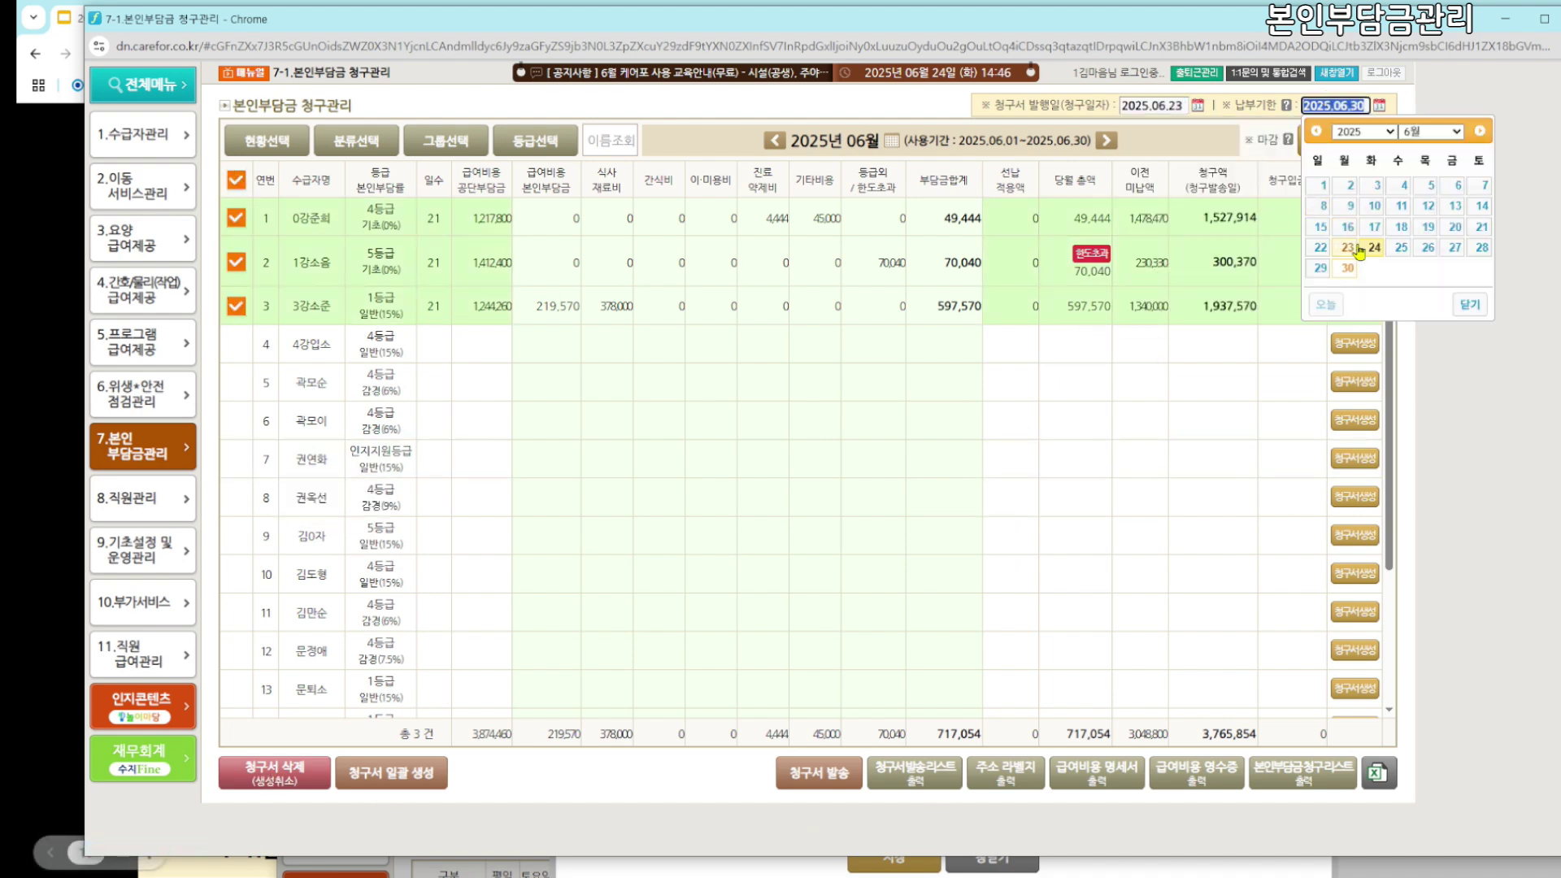
pyautogui.click(1424, 246)
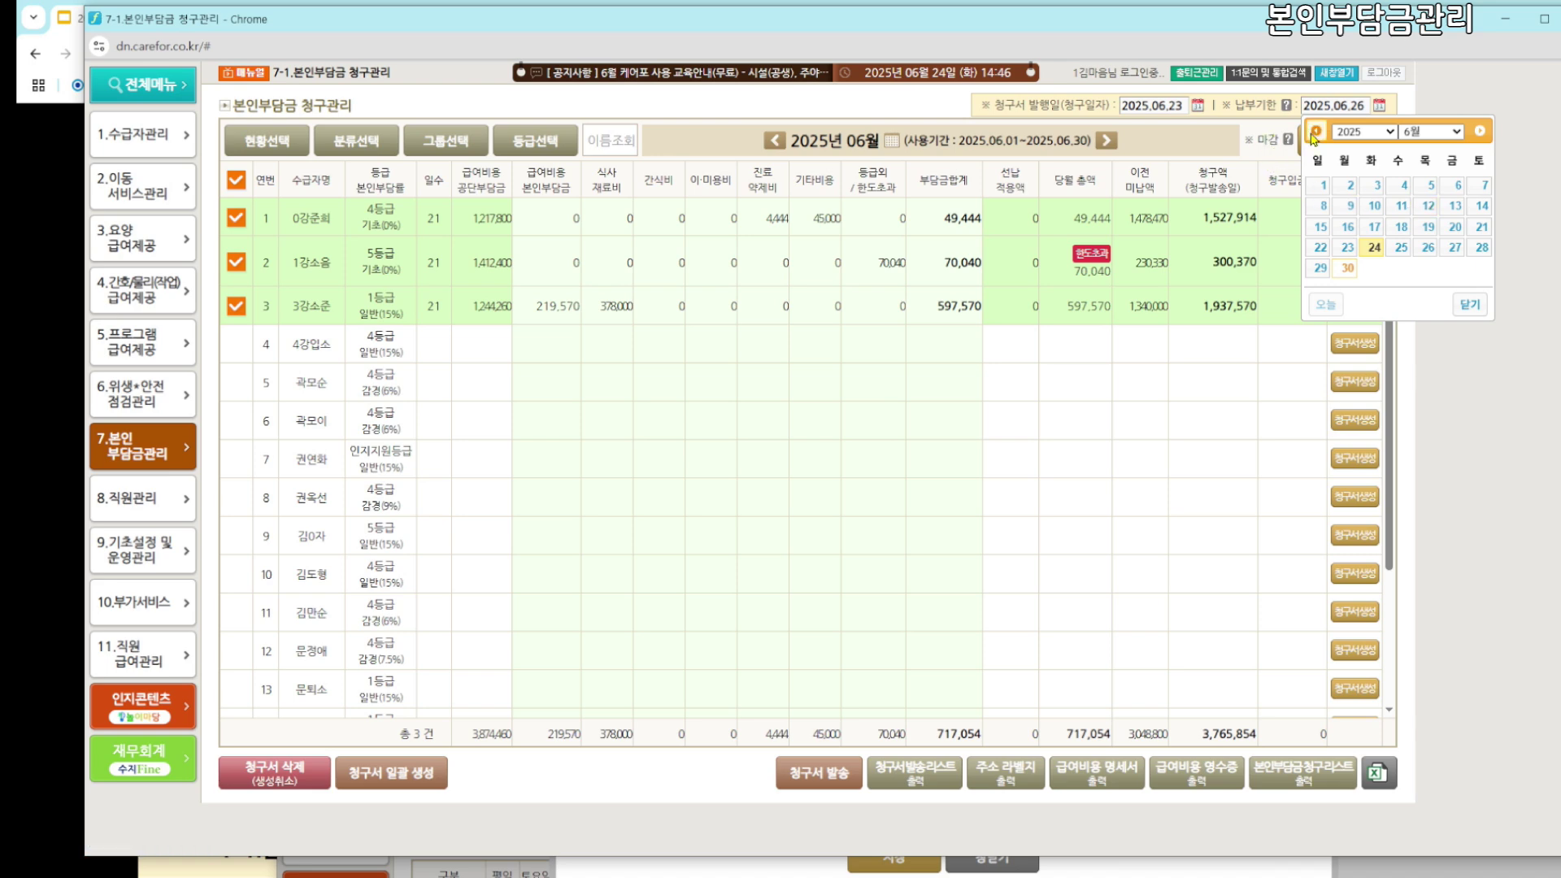
# Open 청구서 일괄 생성, check its 청구서 발행일 and 납부기한 fields, and close it without generating bills
pyautogui.click(373, 778)
pyautogui.moveTo(891, 374); pyautogui.dragTo(914, 349)
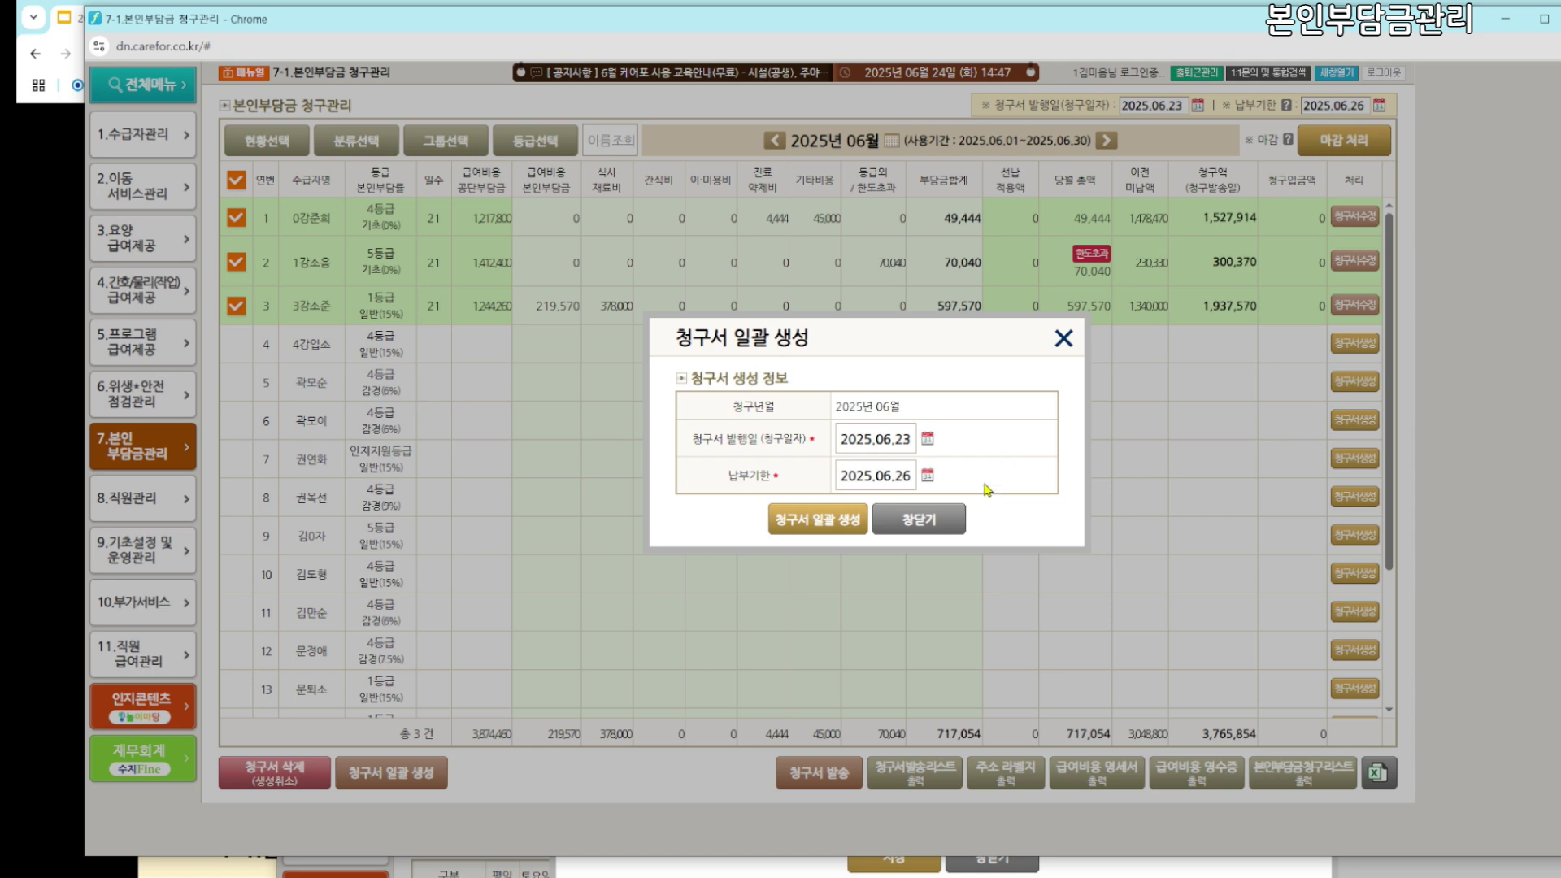
pyautogui.click(916, 527)
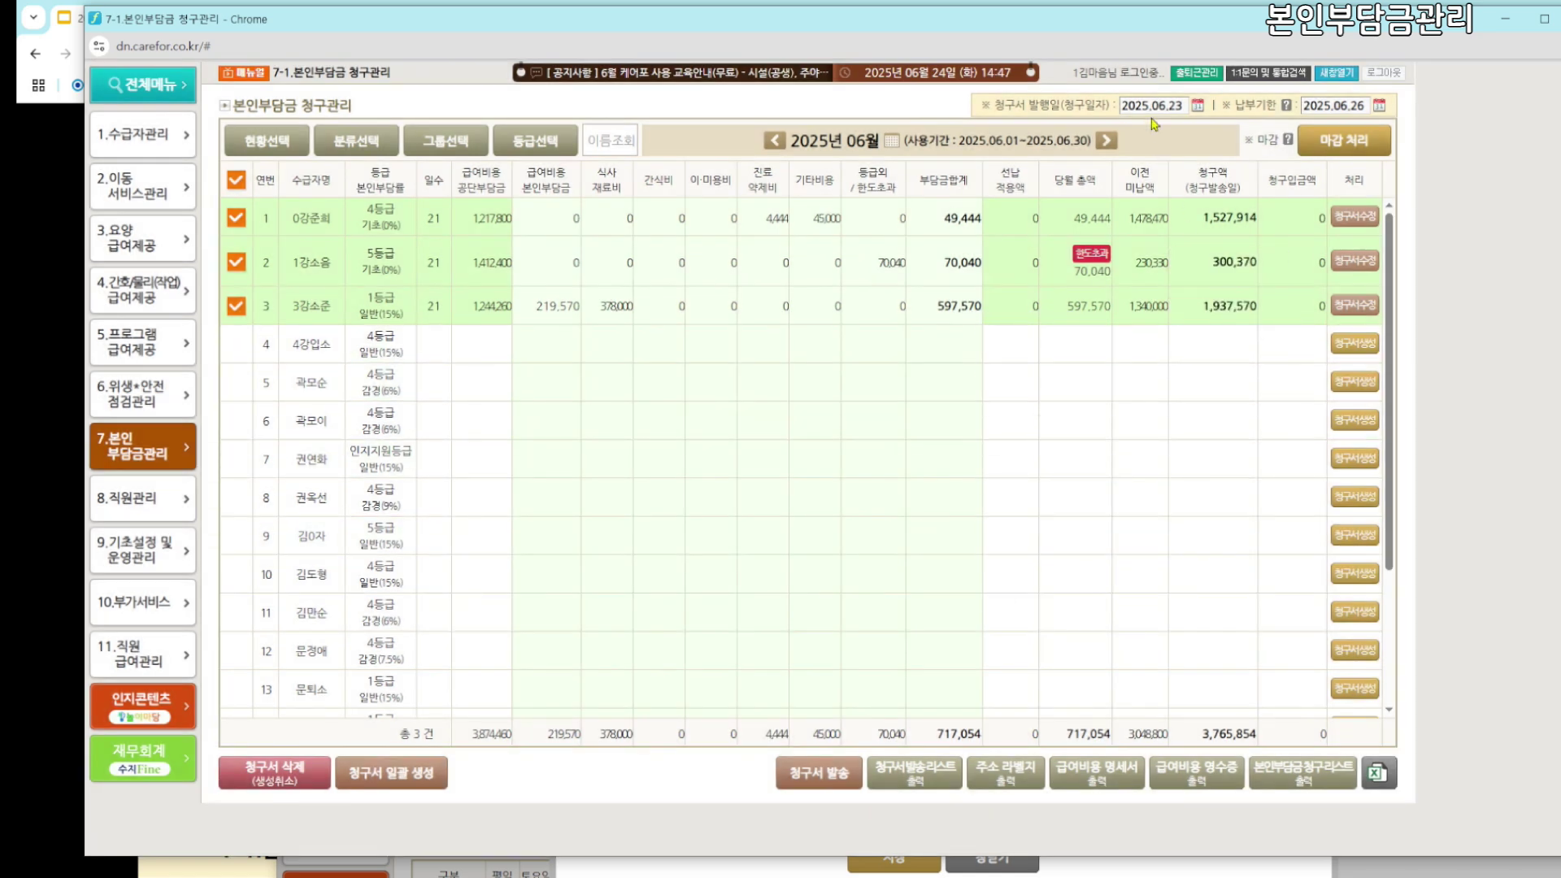
# Reopen the row 1 recipient's bill, view 청구일자/납부기한 수정 once more, and close it without saving
pyautogui.click(1354, 217)
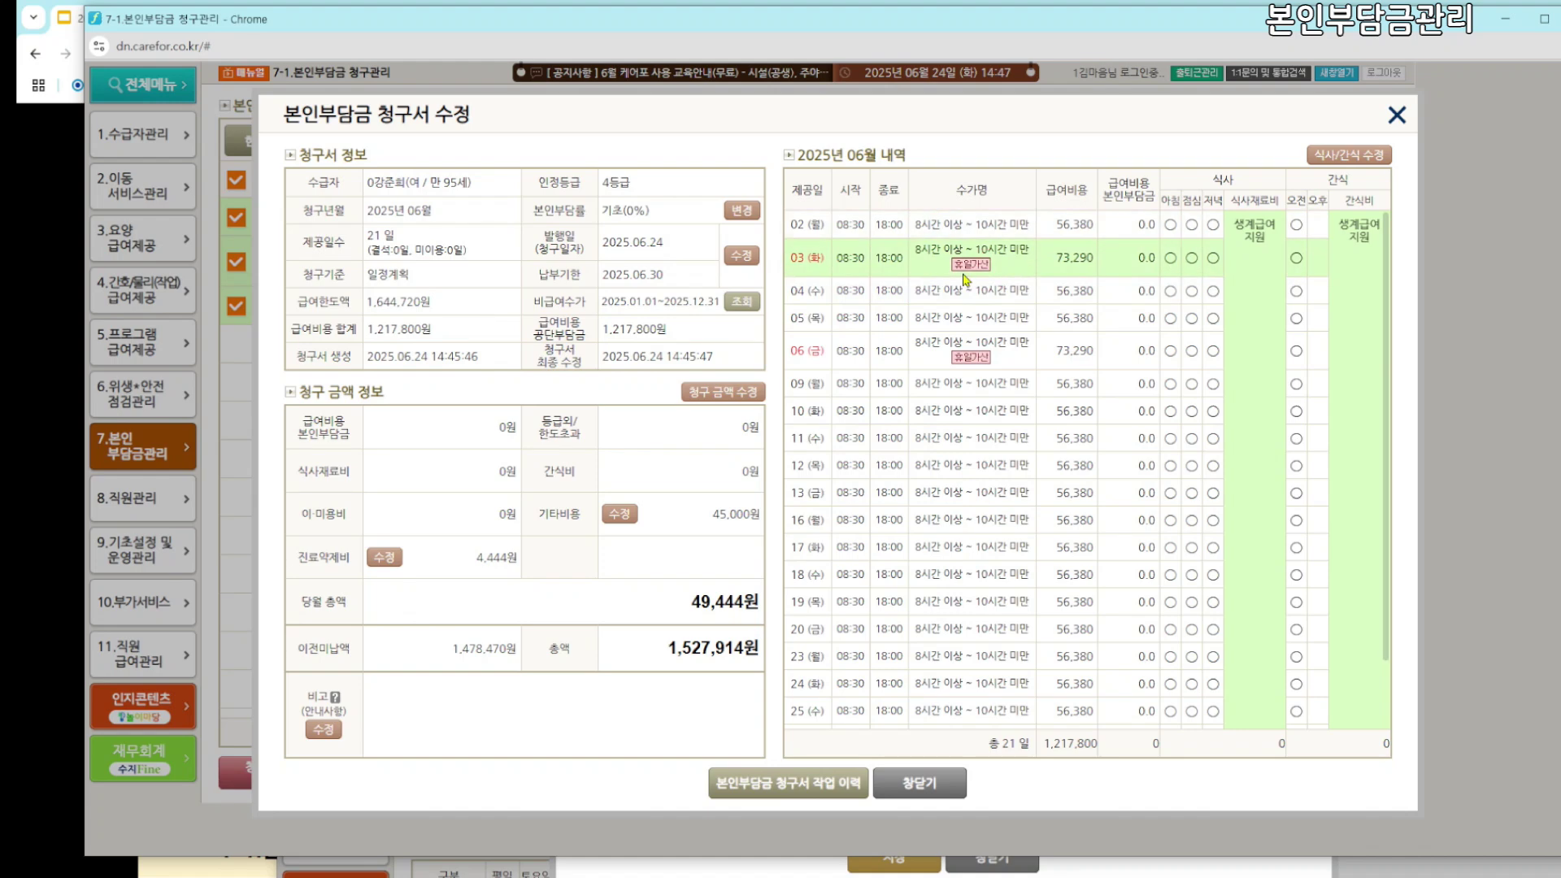
pyautogui.click(736, 260)
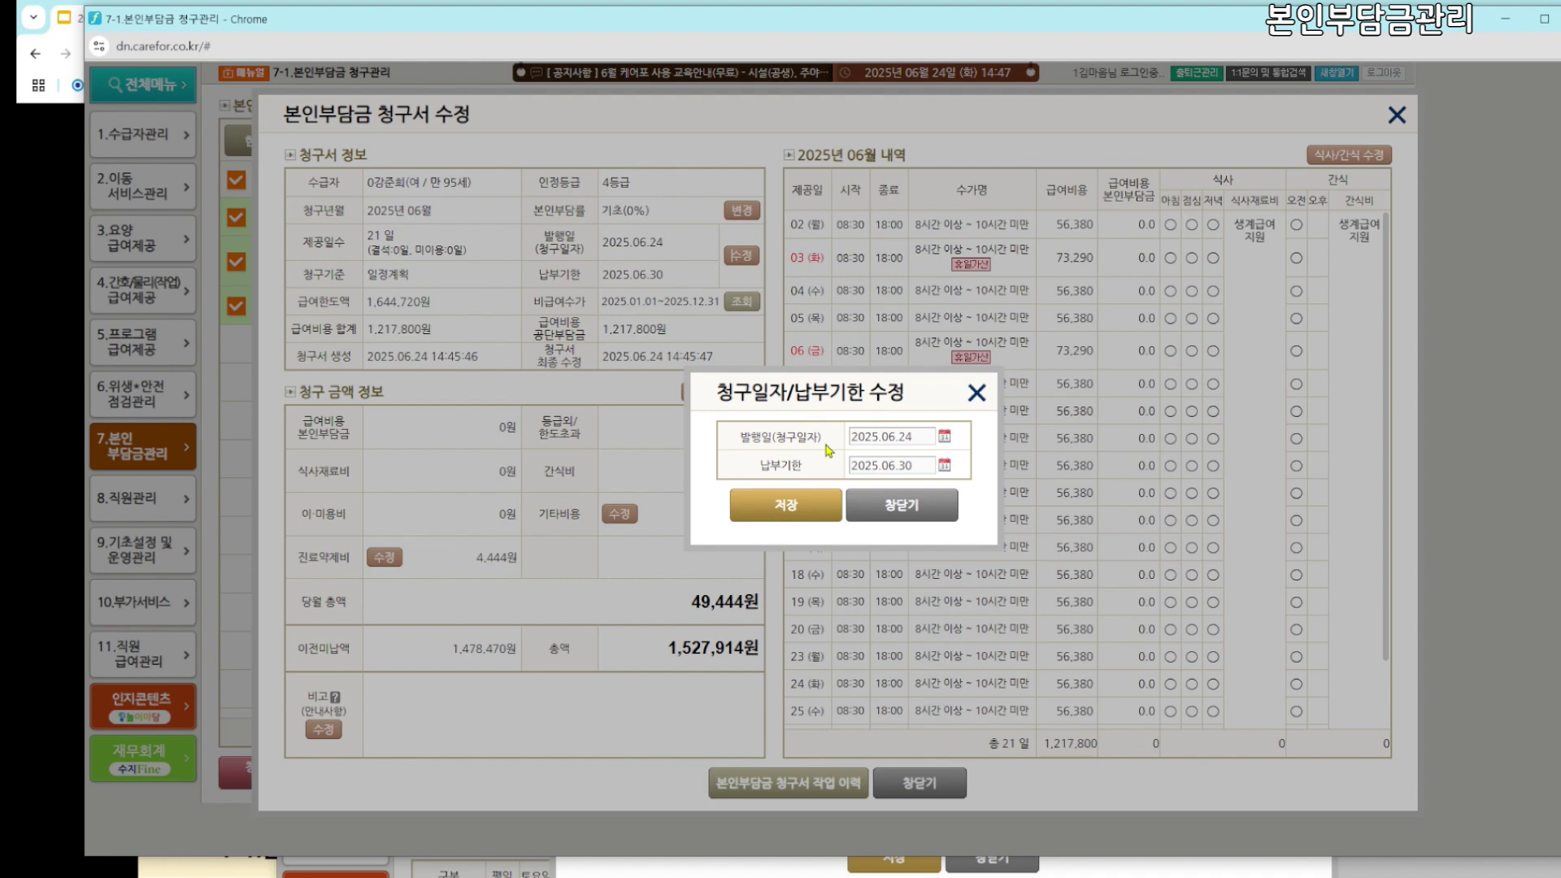
pyautogui.click(873, 516)
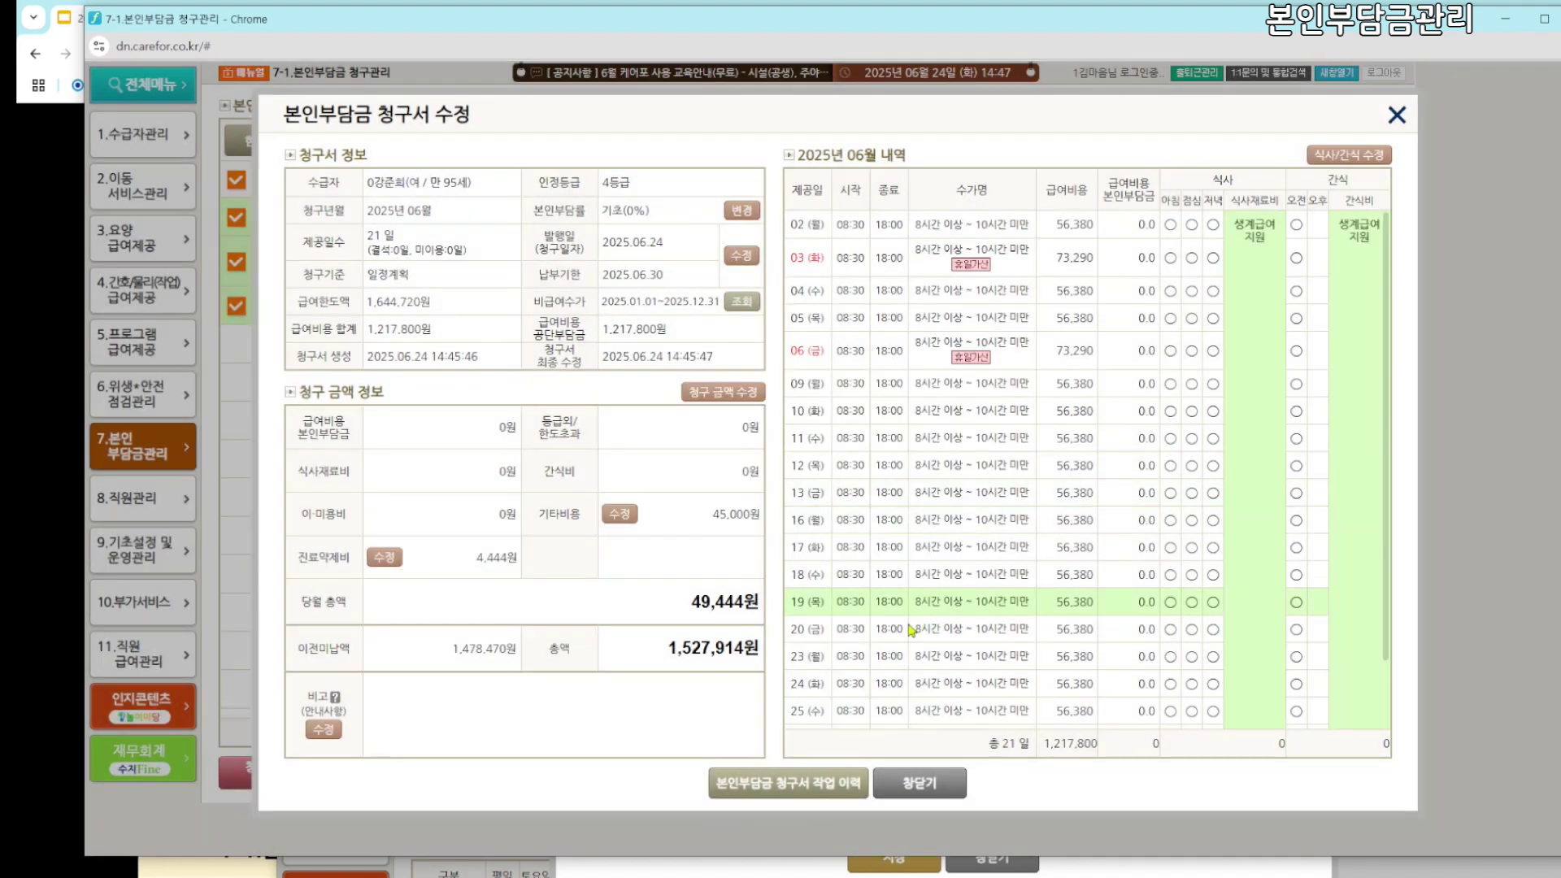
pyautogui.click(900, 785)
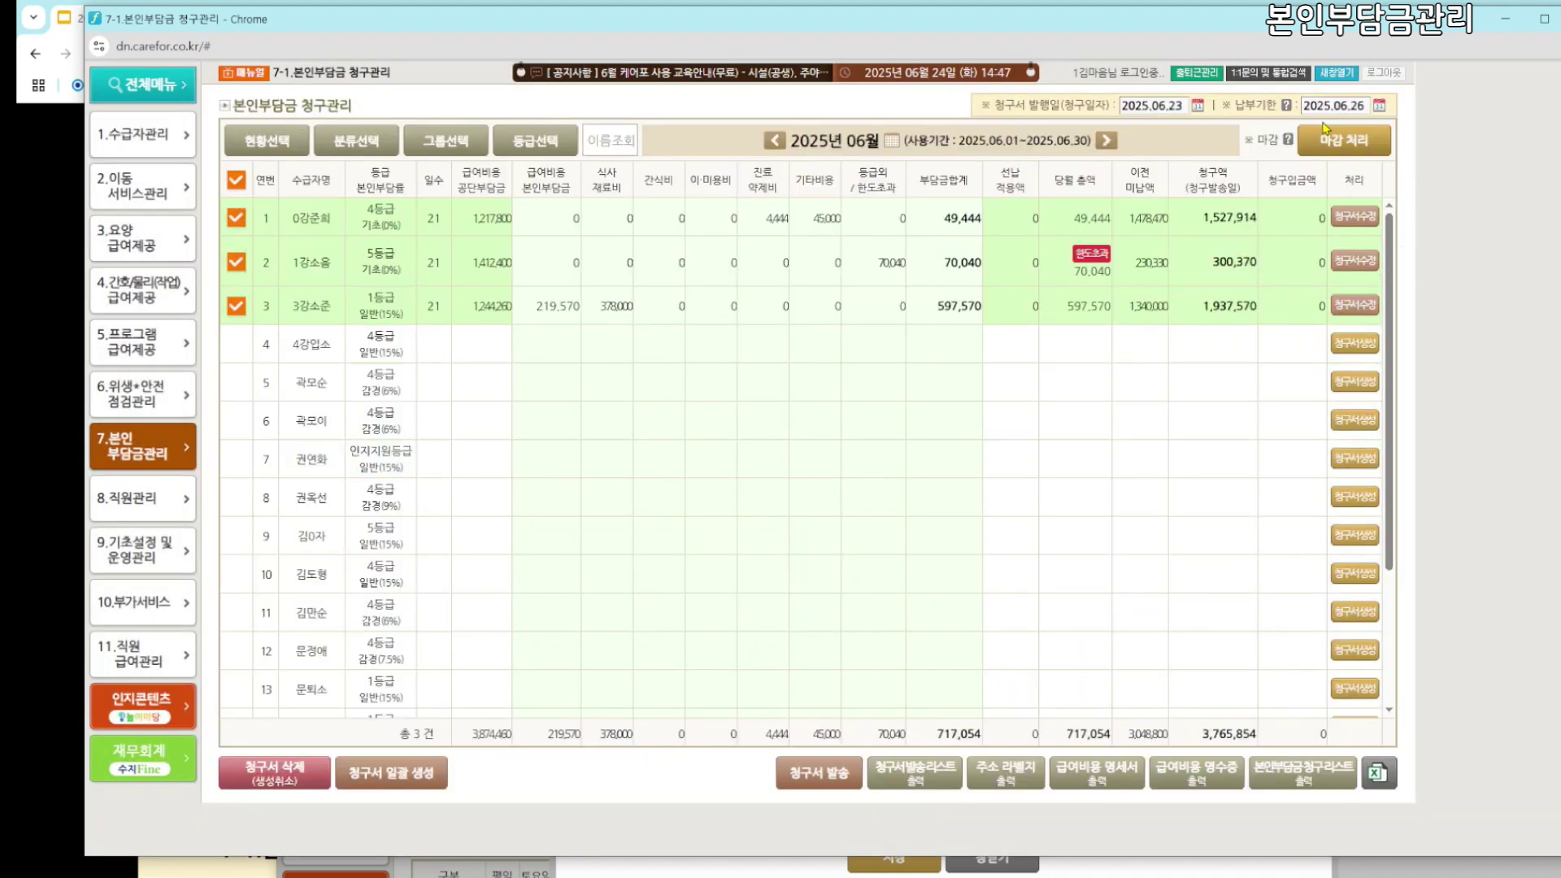
# Switch to the Google Slides slideshow and advance from the 청구서 발행일과 납부기한 수정 slide to the closing slide
pyautogui.moveTo(530, 24); pyautogui.dragTo(777, 60)
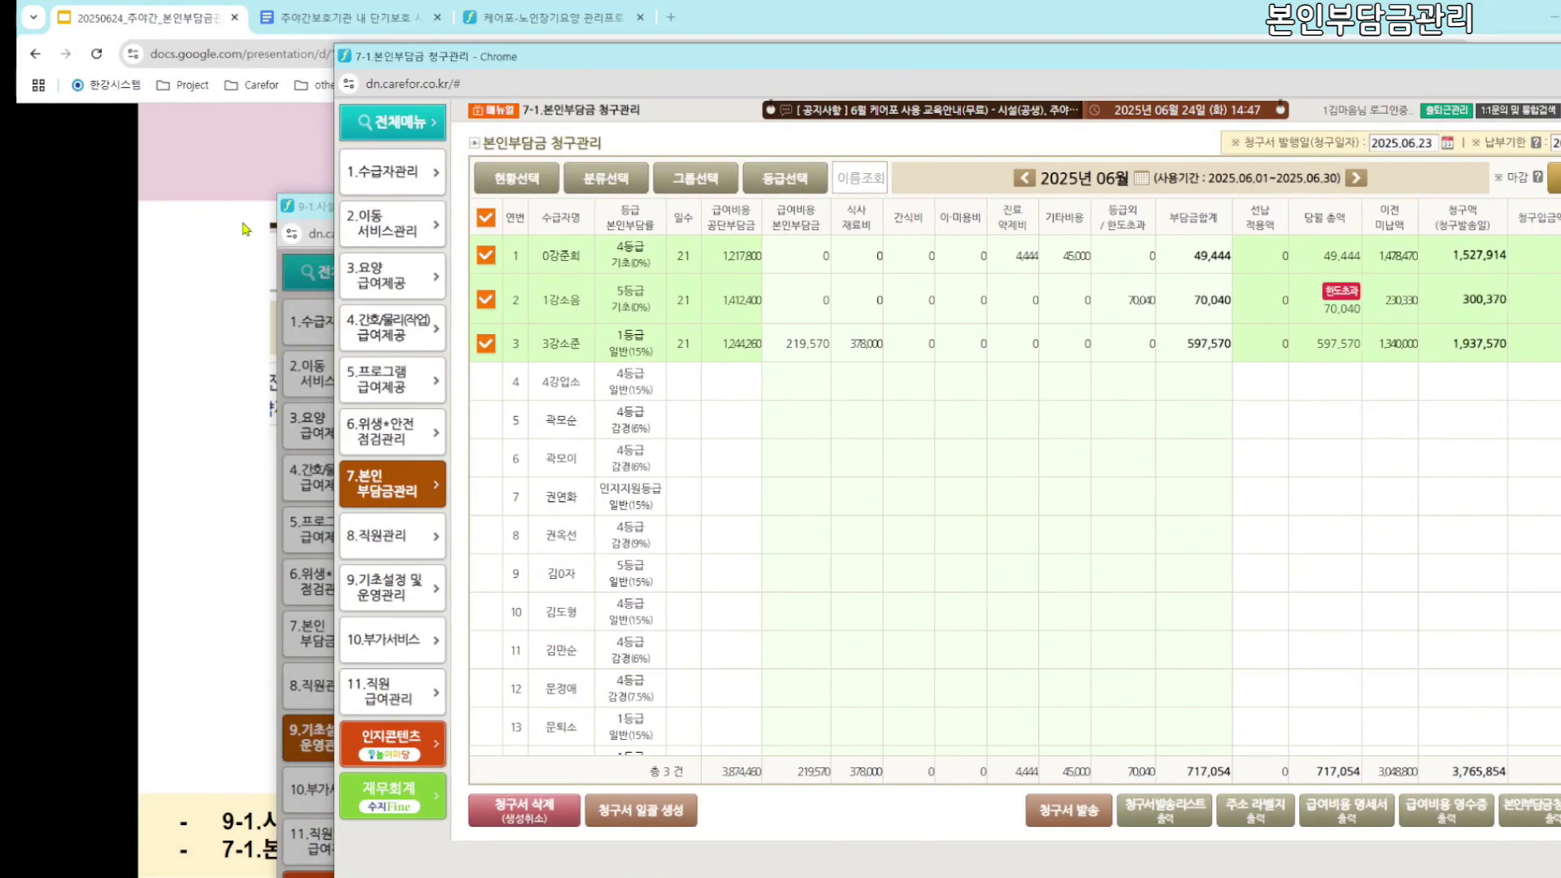
pyautogui.click(224, 258)
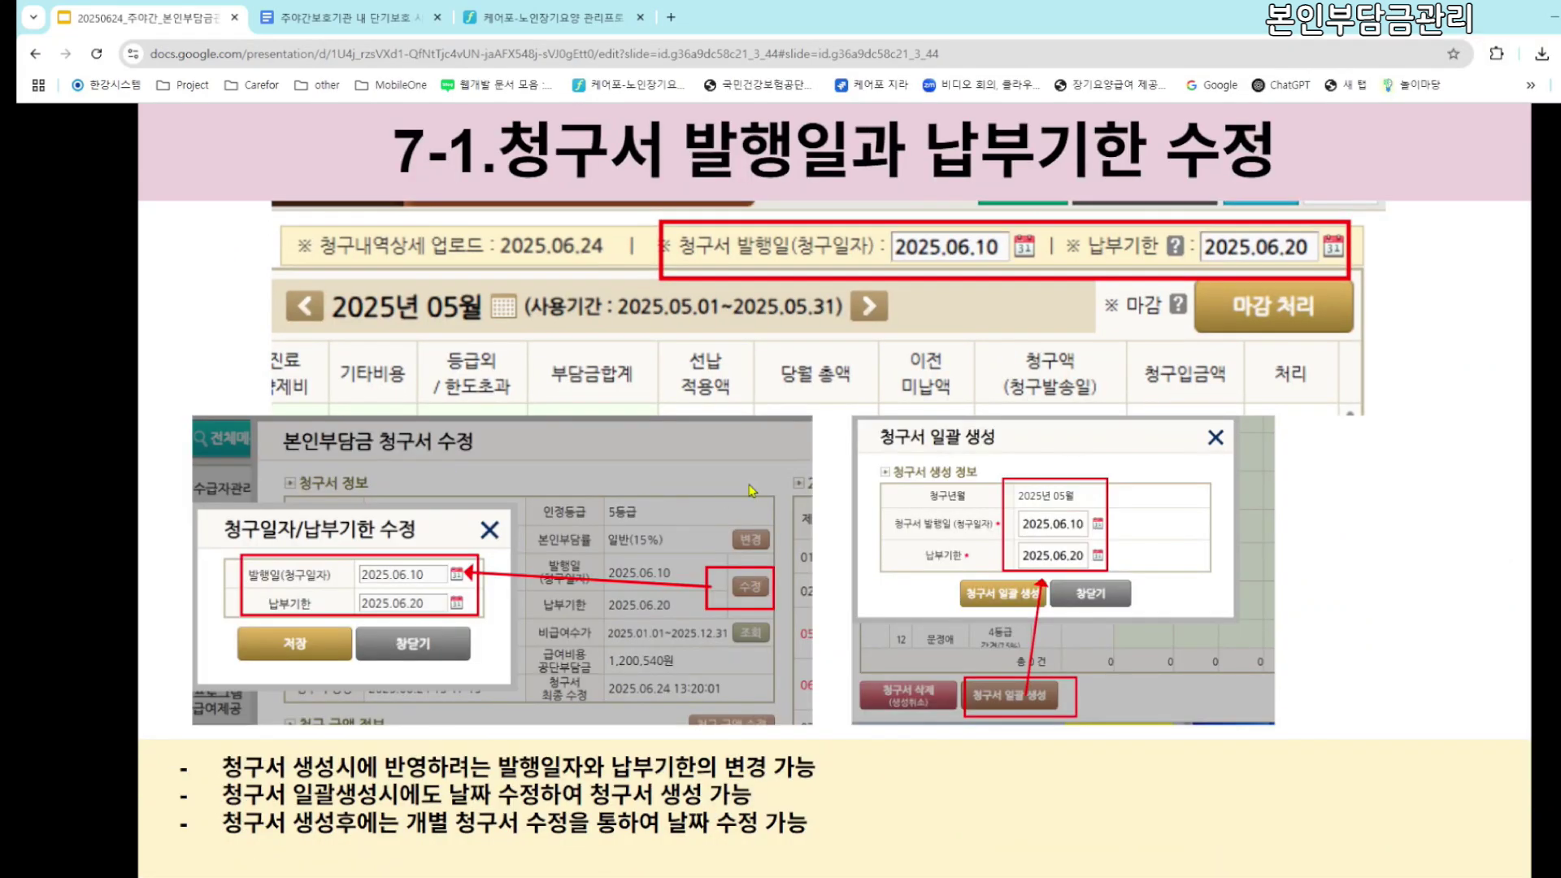
pyautogui.press('Right')
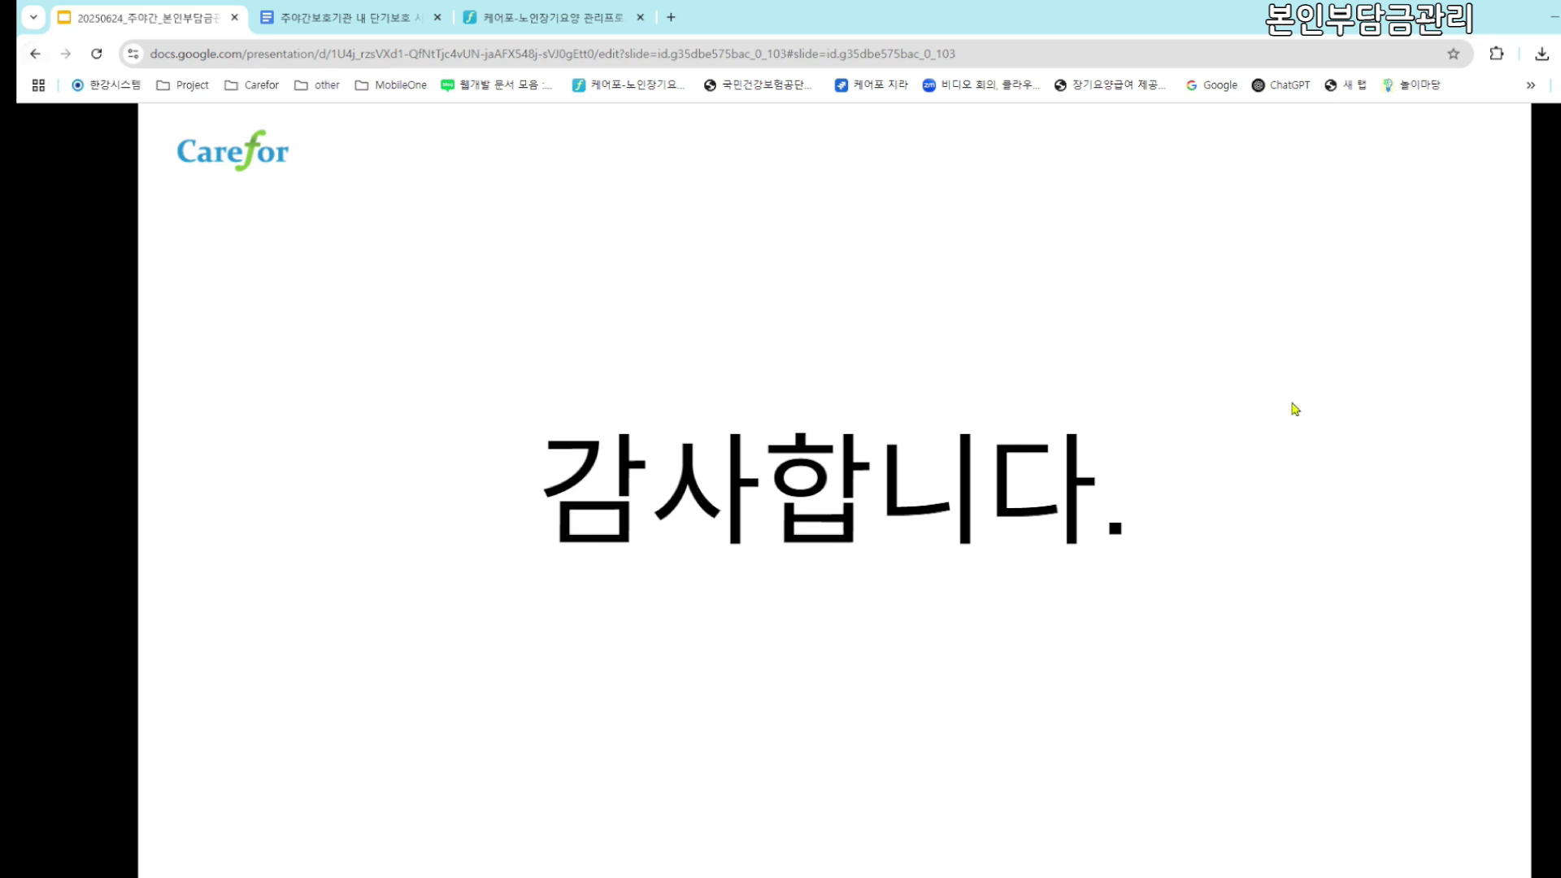
# Exit the slideshow and show slide 2 (목차) in the presentation editor
pyautogui.press('Escape')
pyautogui.scroll(15, 140, 272)
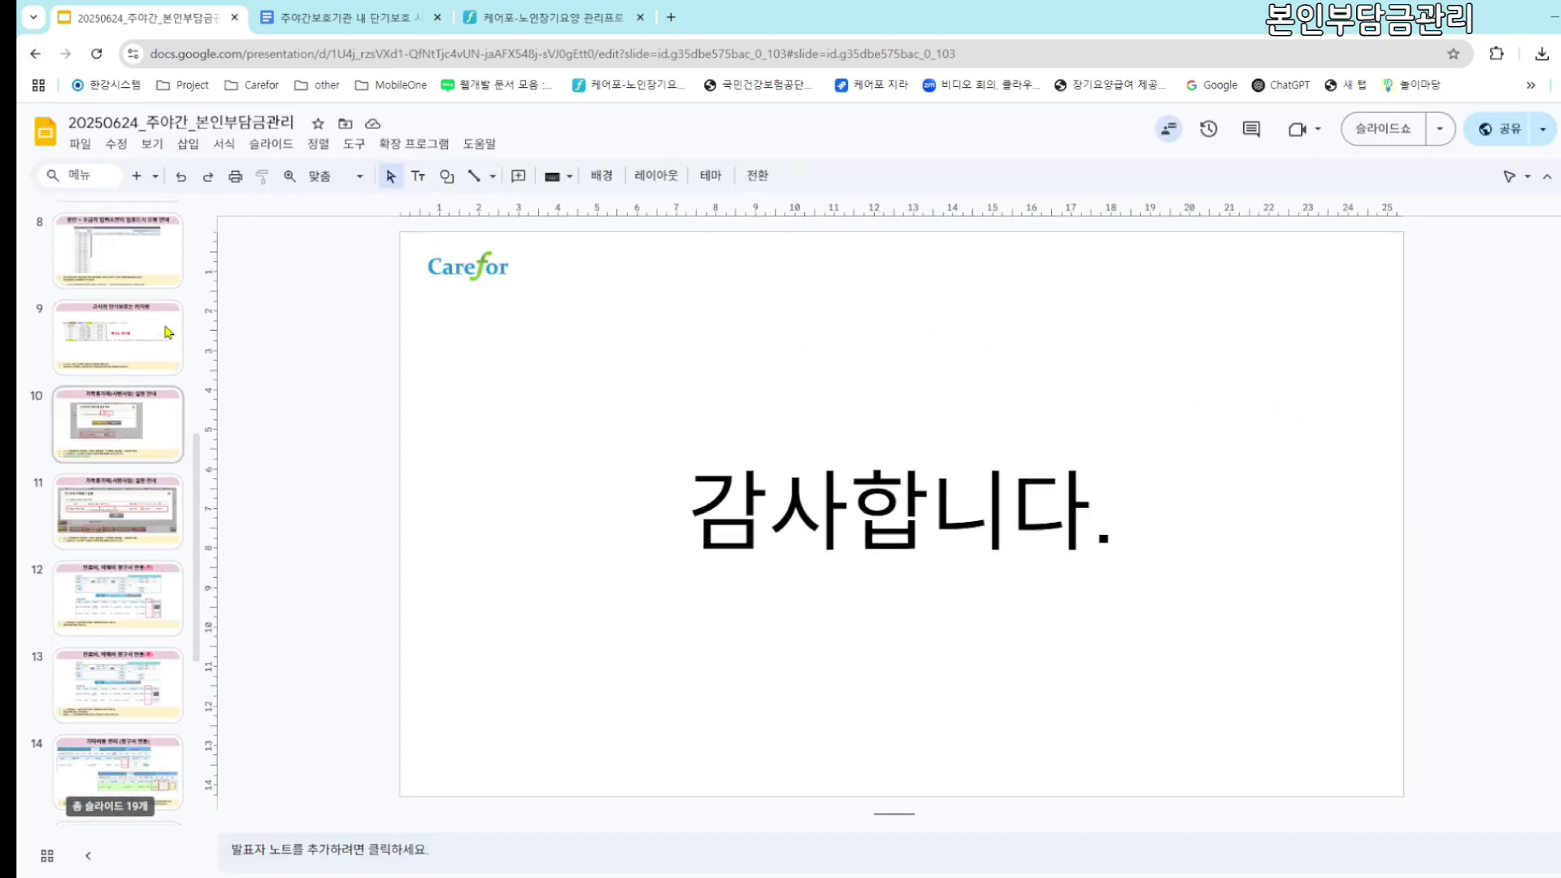
pyautogui.press('Home')
pyautogui.click(142, 334)
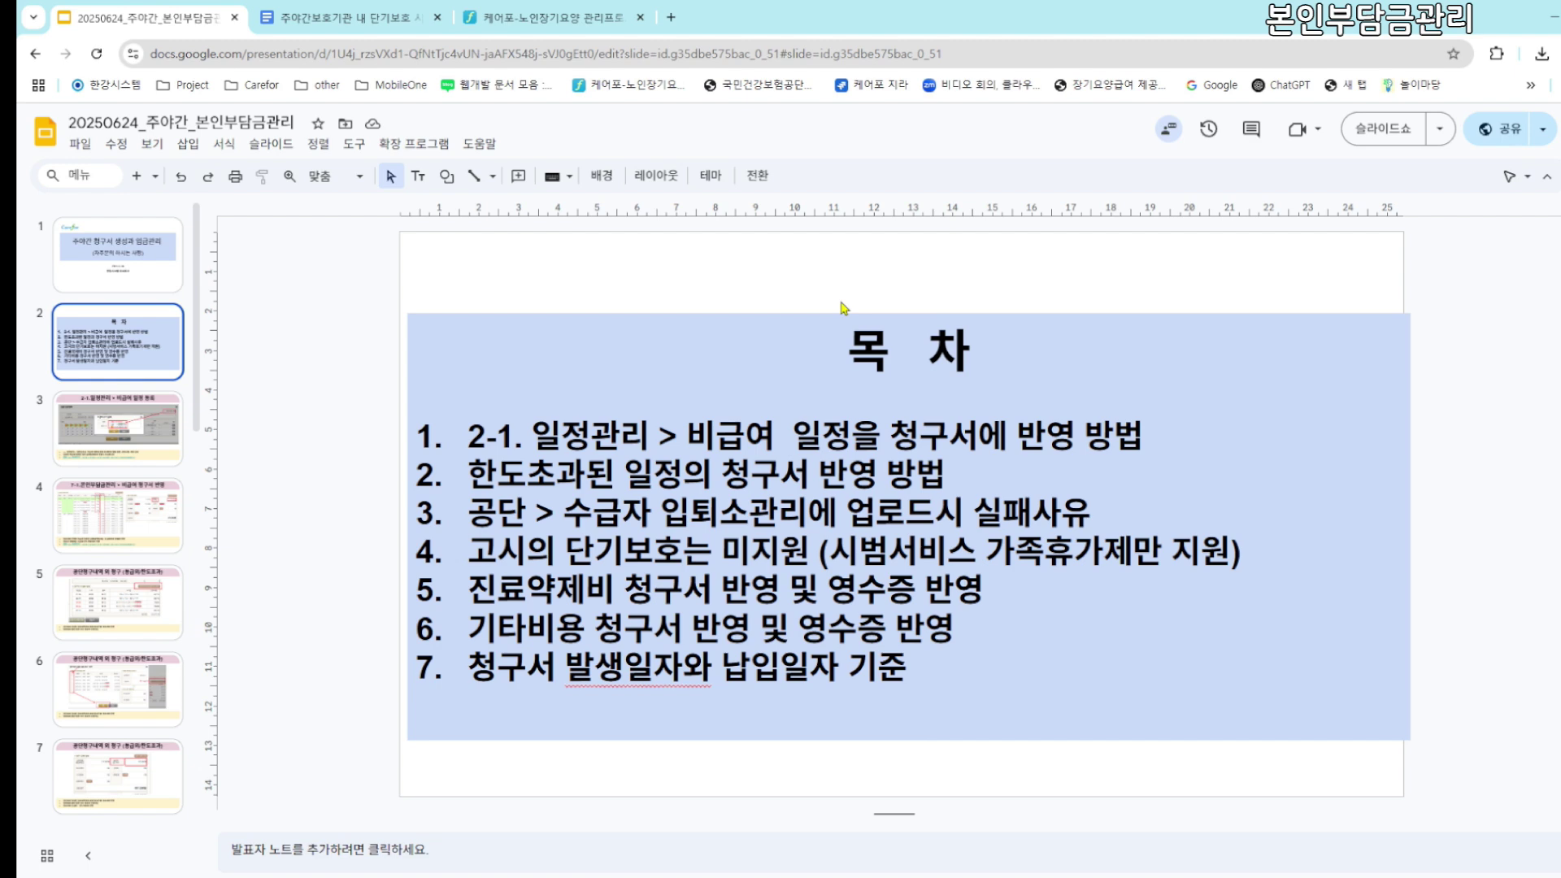
# Switch to the Carefor website, return to its home page and open the 처음사용안내 document
pyautogui.click(594, 17)
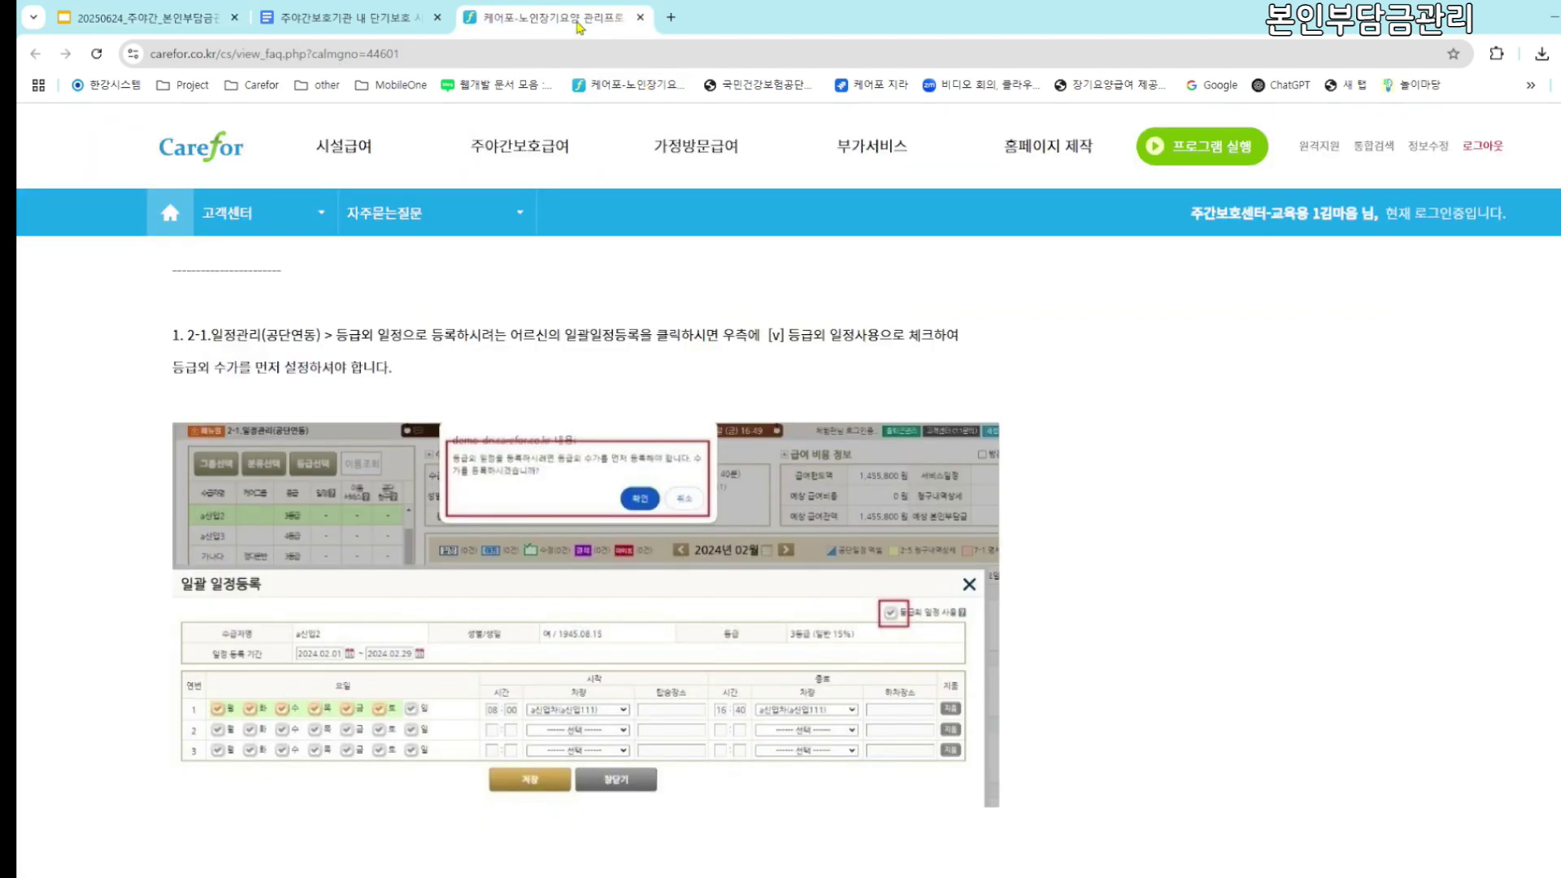
pyautogui.click(243, 153)
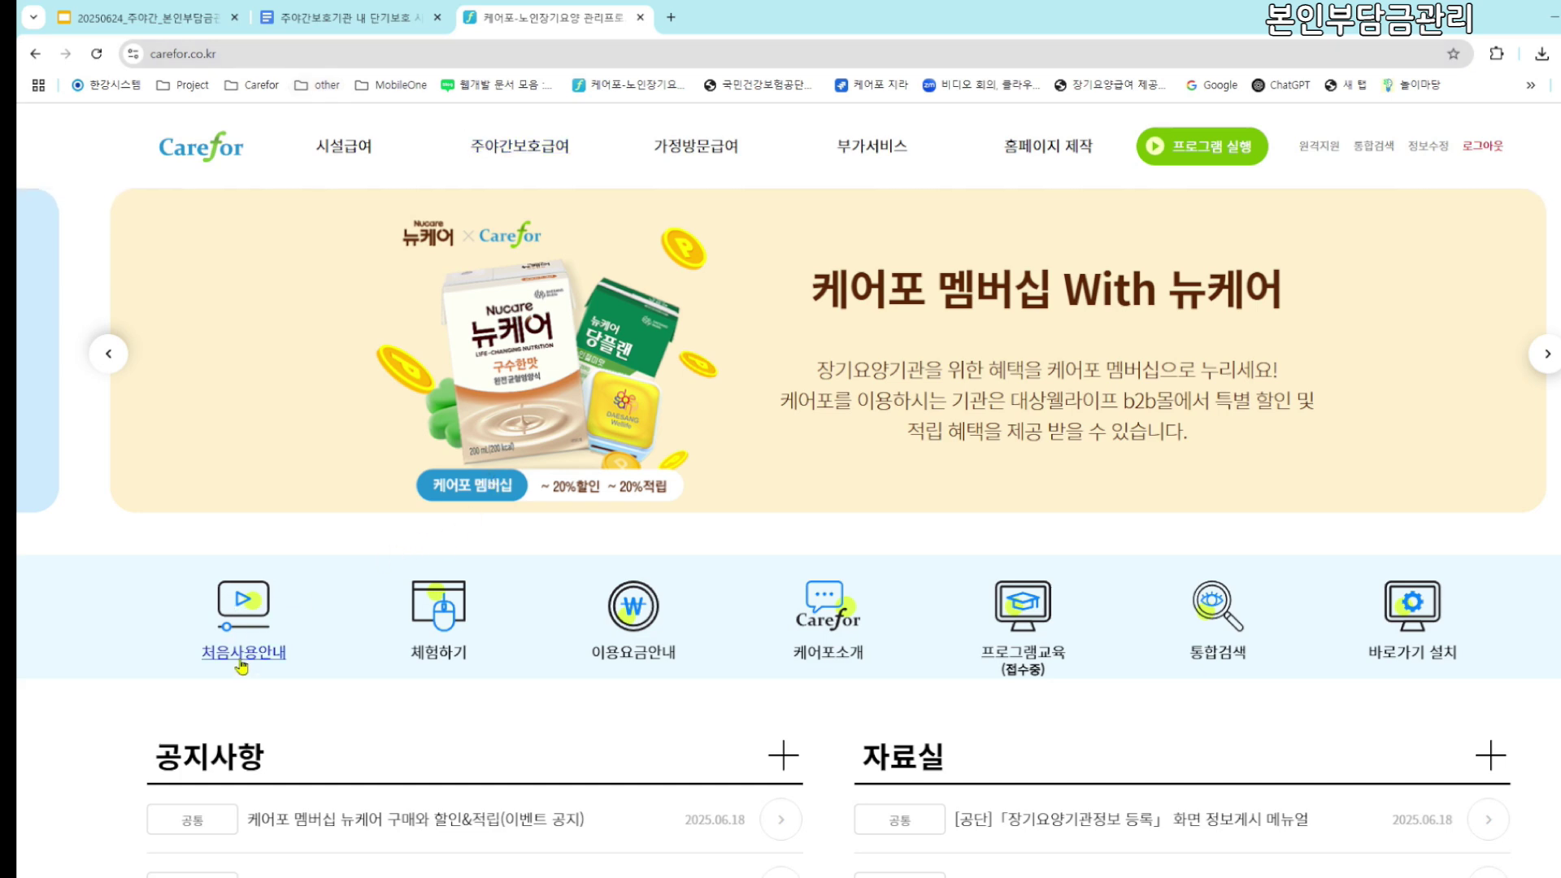
pyautogui.tripleClick(231, 603)
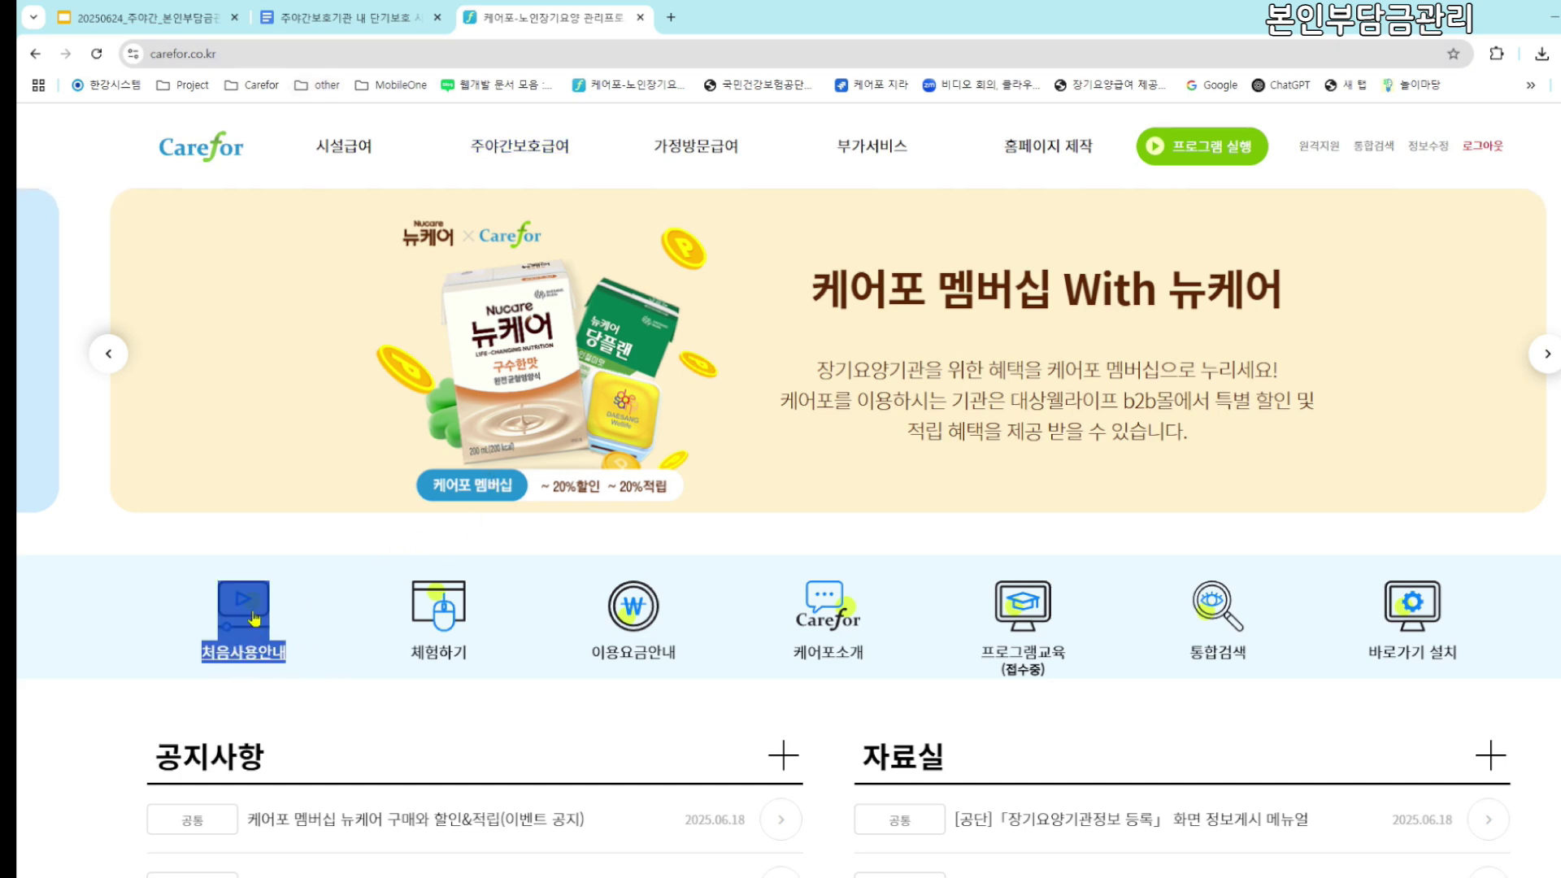
pyautogui.moveTo(589, 14); pyautogui.dragTo(831, 19)
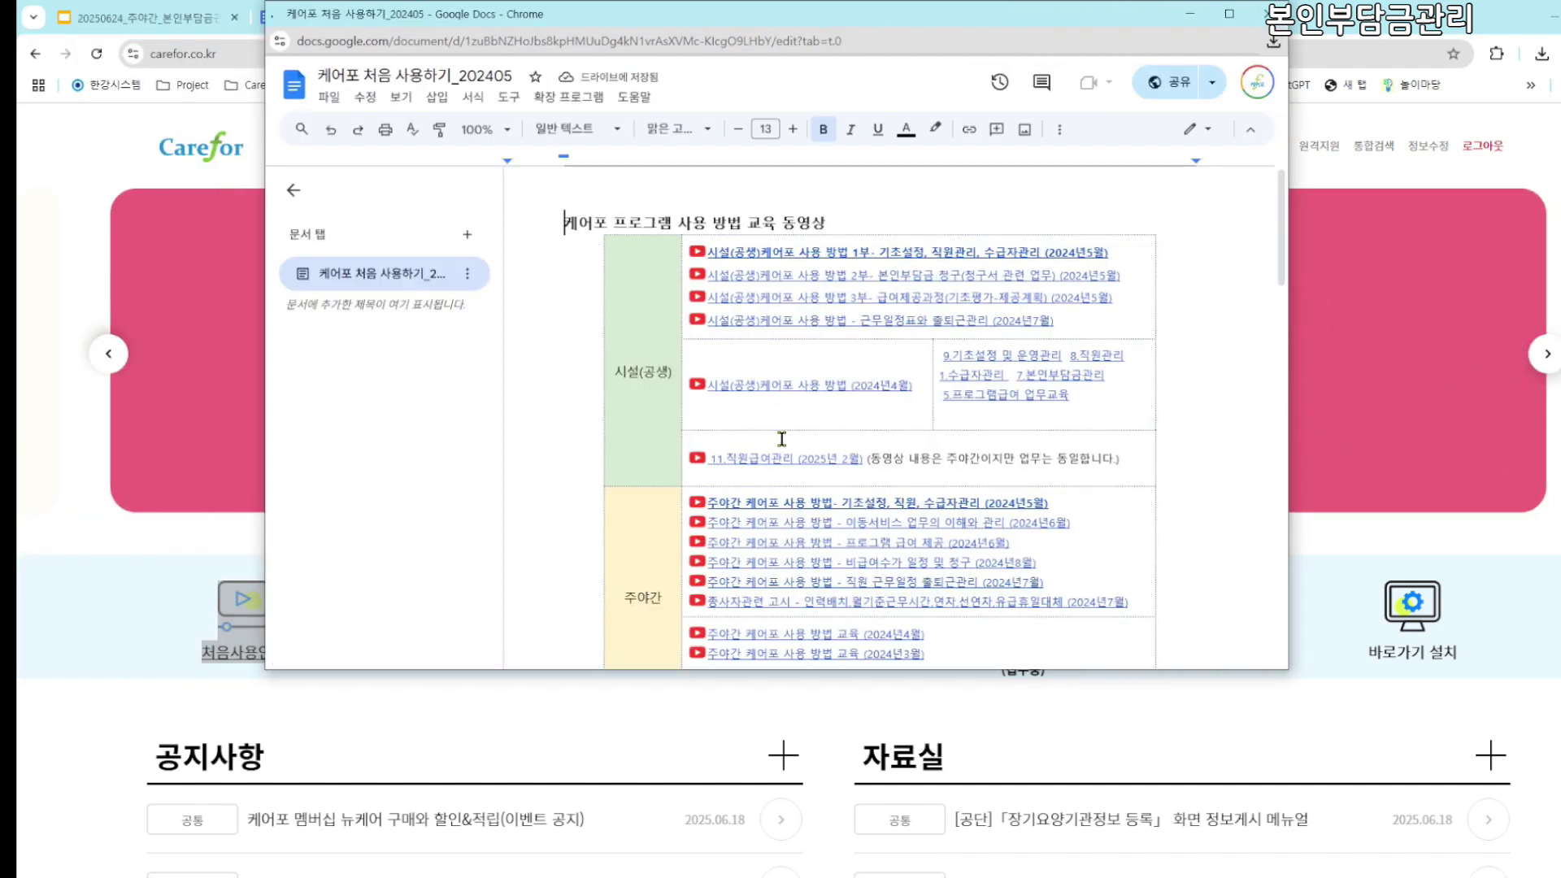
# Look through the document's training video lists, from 주야간 and 가정방문 down to 처음 사용 방법 and 평가 교육
pyautogui.scroll(-2, 781, 439)
pyautogui.scroll(-3, 781, 439)
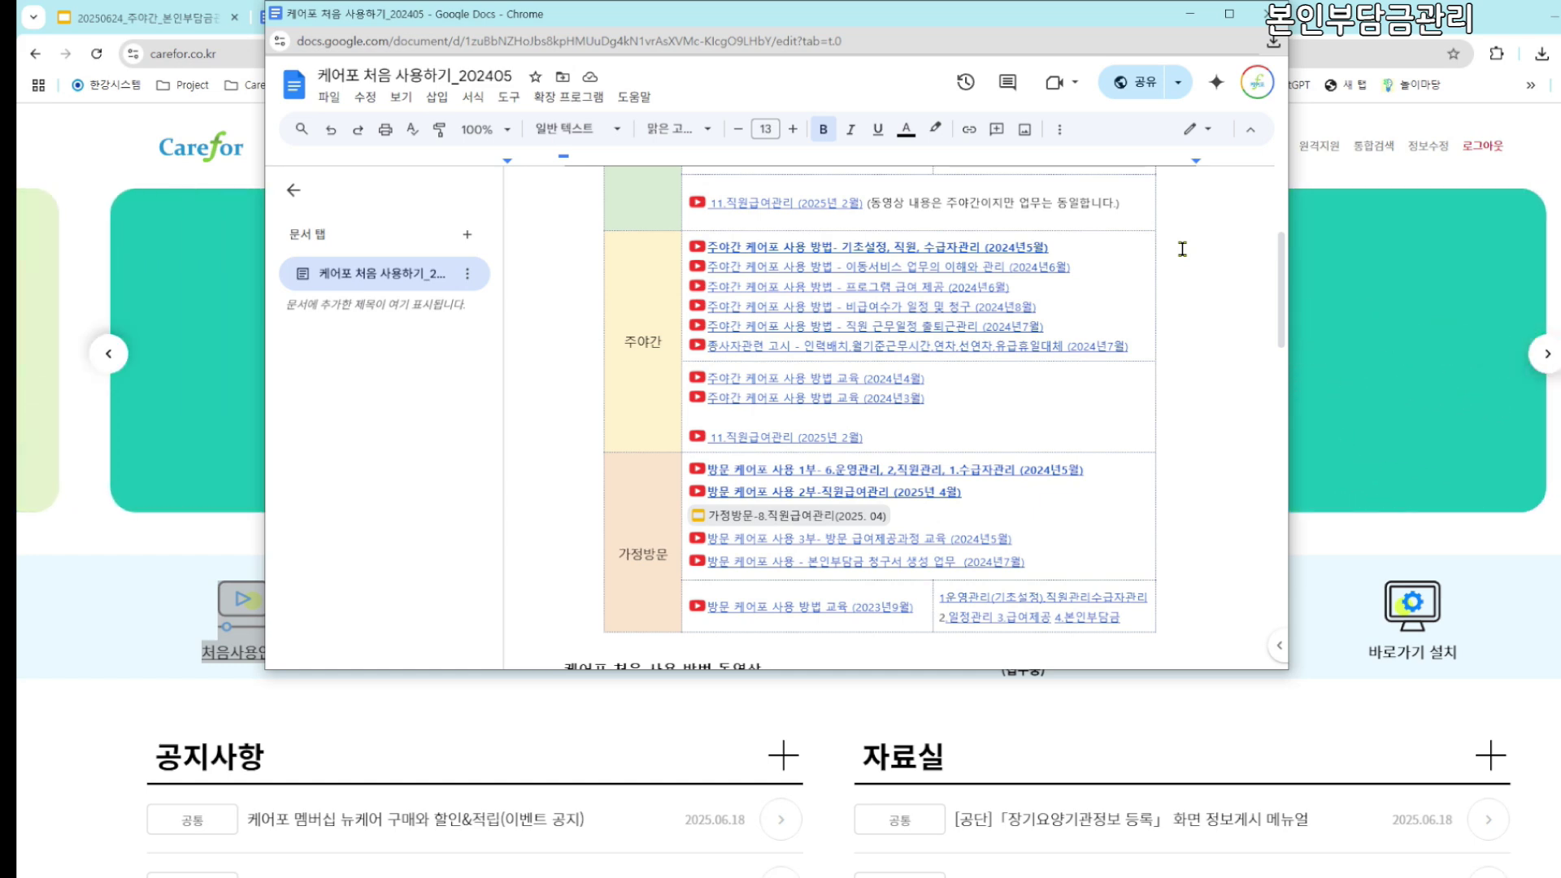
pyautogui.moveTo(1072, 26); pyautogui.dragTo(1096, 38)
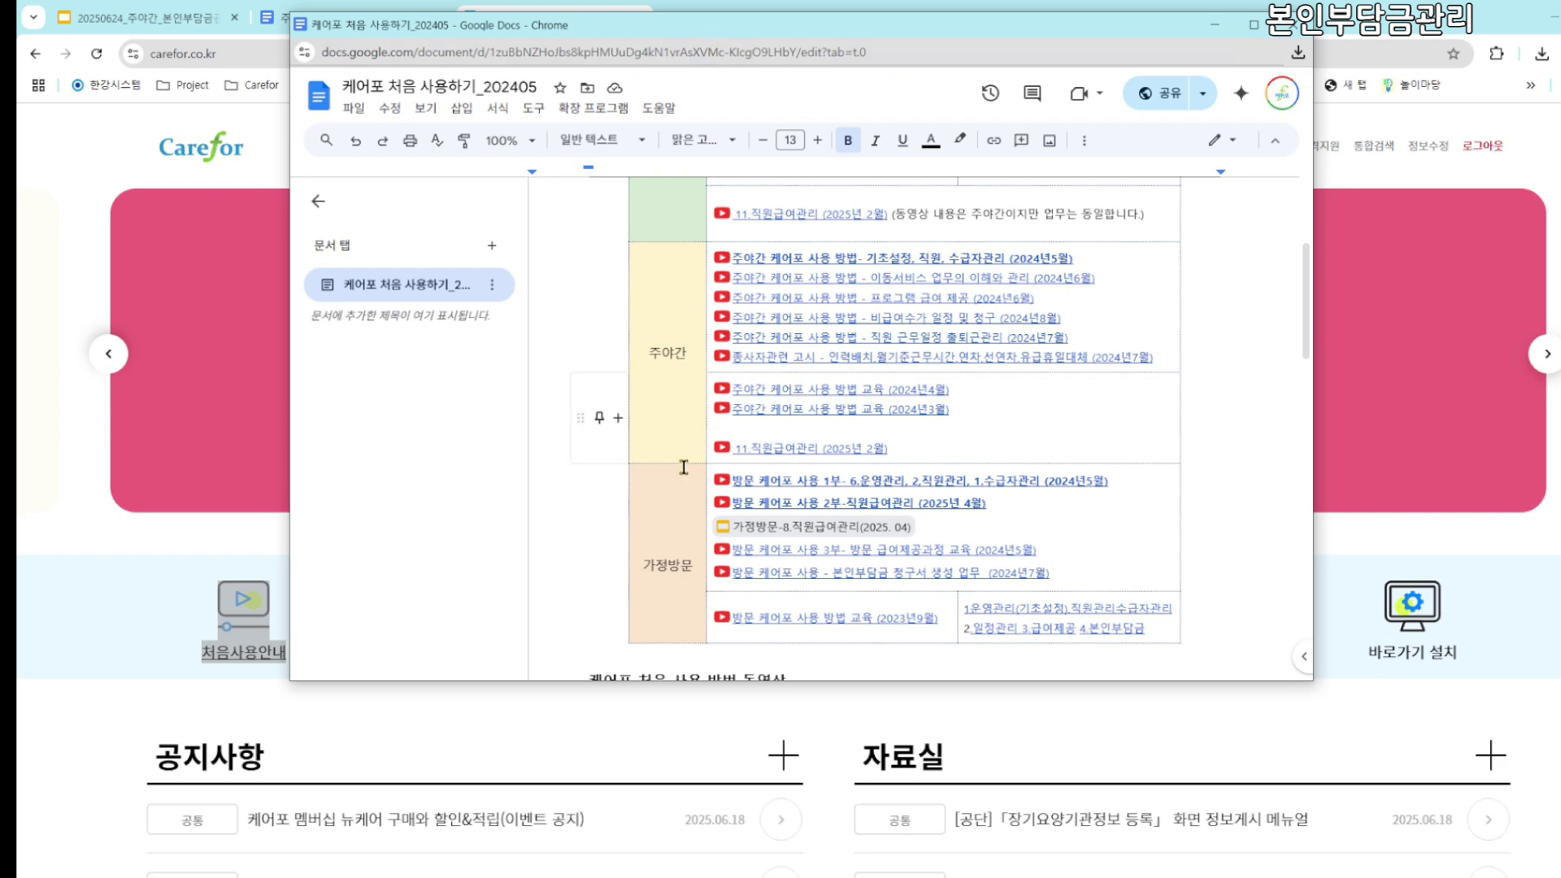
pyautogui.scroll(-2, 683, 512)
pyautogui.scroll(-3, 682, 511)
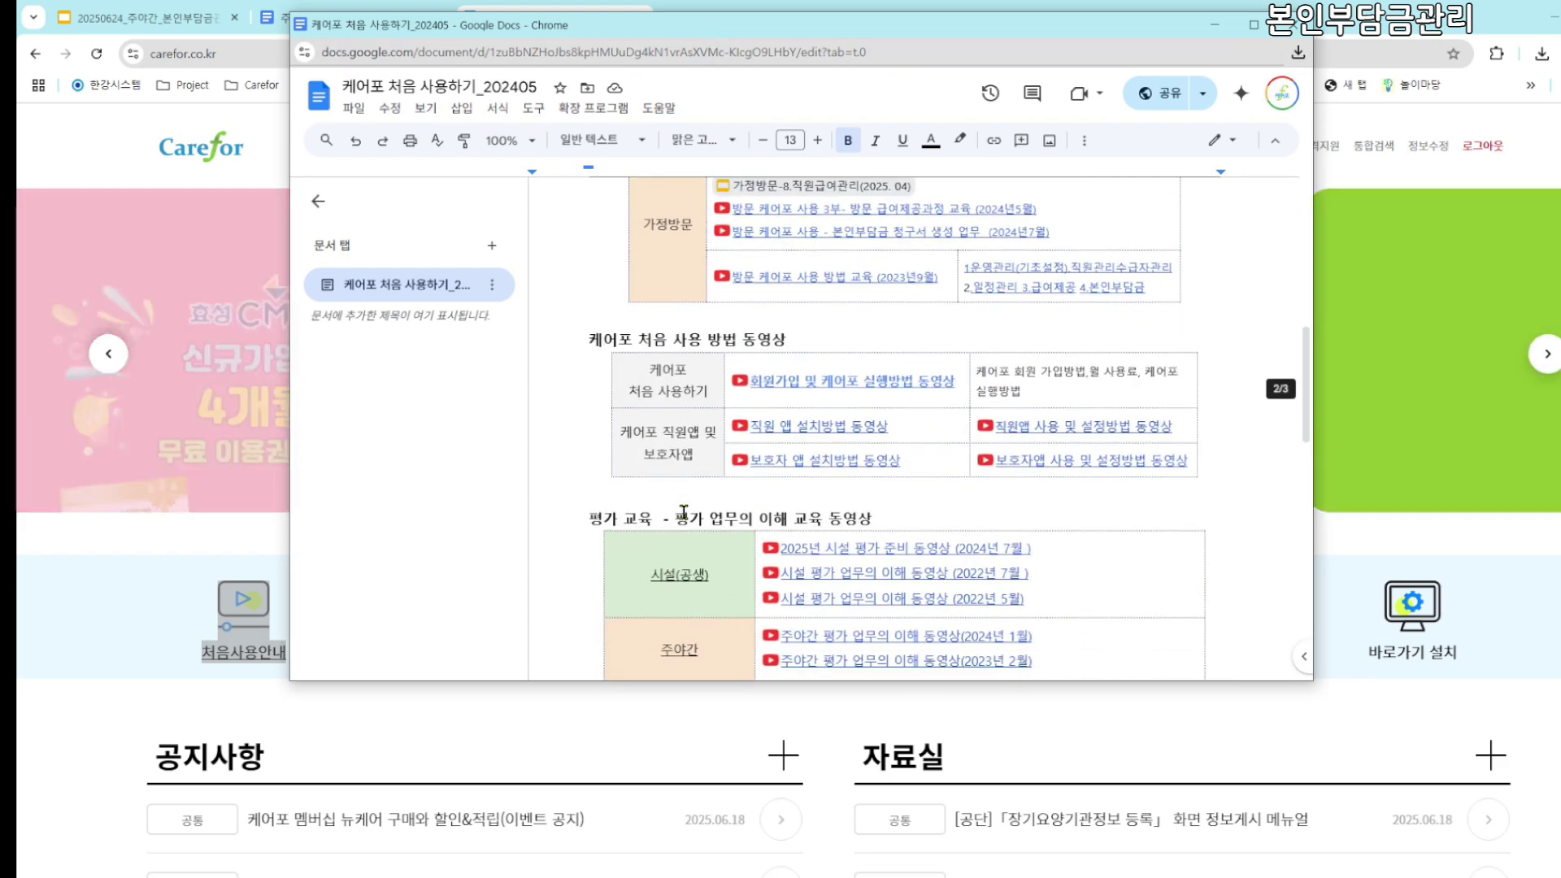